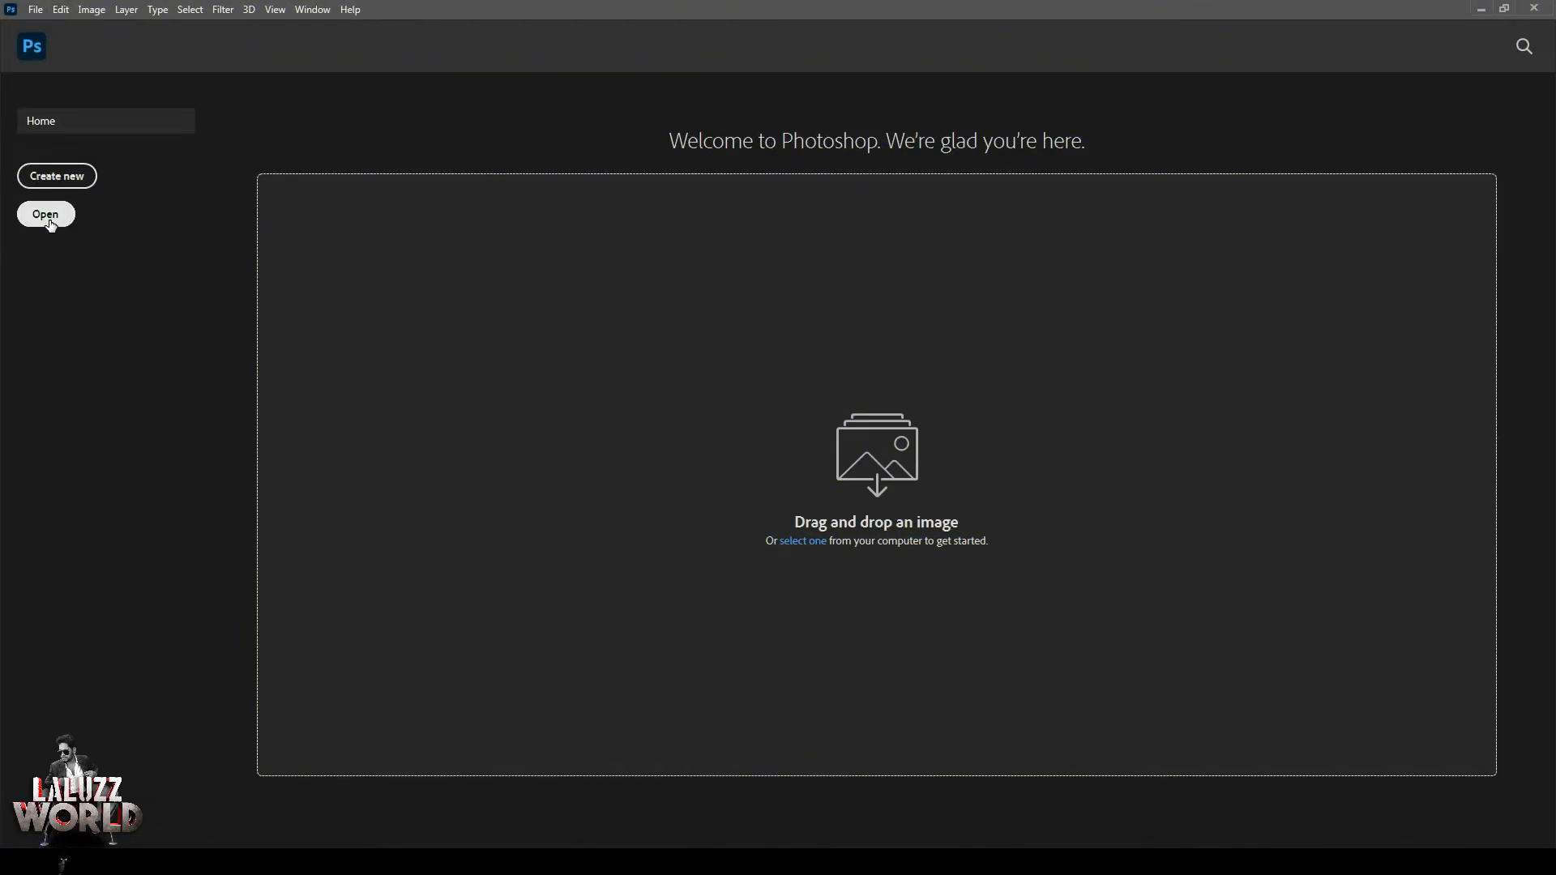
# Open the calendar file january 2022.psd
pyautogui.click(49, 219)
pyautogui.click(517, 150)
pyautogui.doubleClick(535, 173)
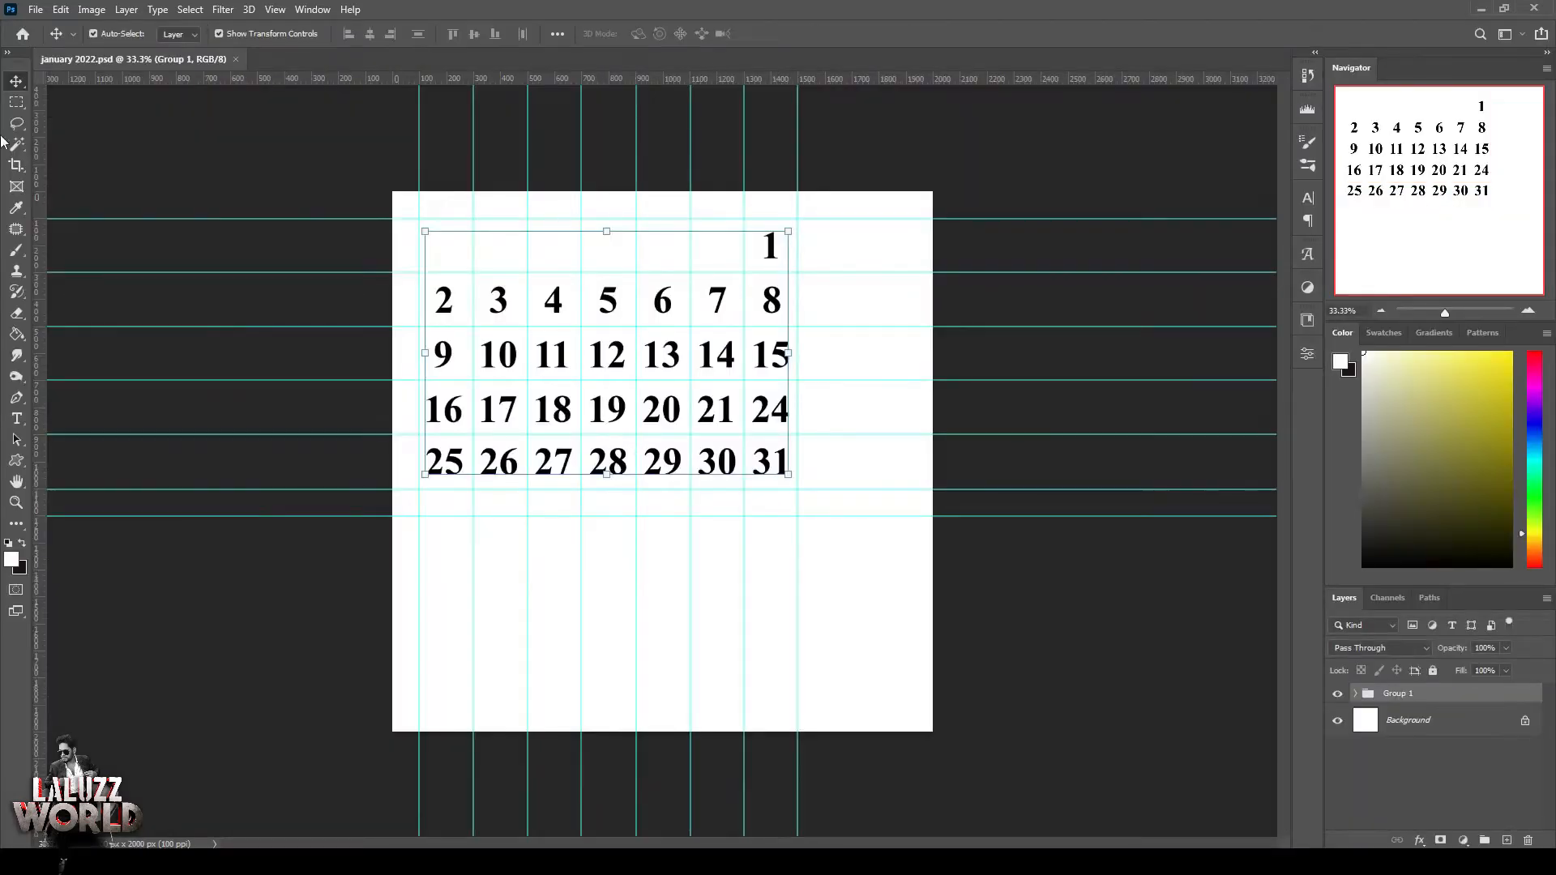
# Expand Group 1 and show the hidden number layers 3 copy through 7 copy in the calendar's first row
pyautogui.click(1355, 694)
pyautogui.scroll(-5, 1493, 744)
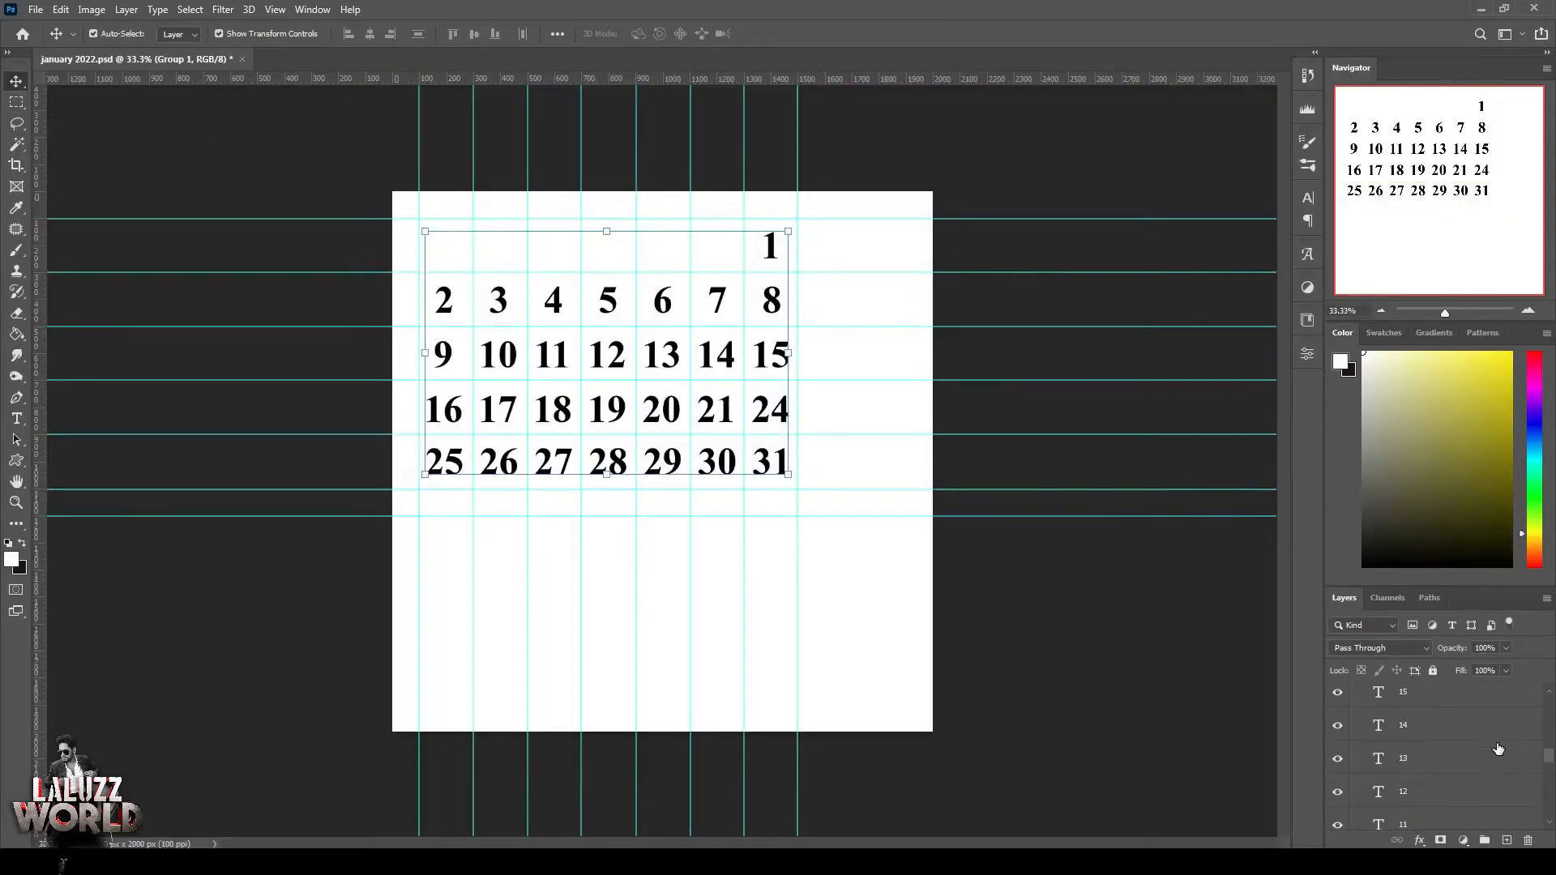
pyautogui.moveTo(1337, 714); pyautogui.dragTo(1350, 804)
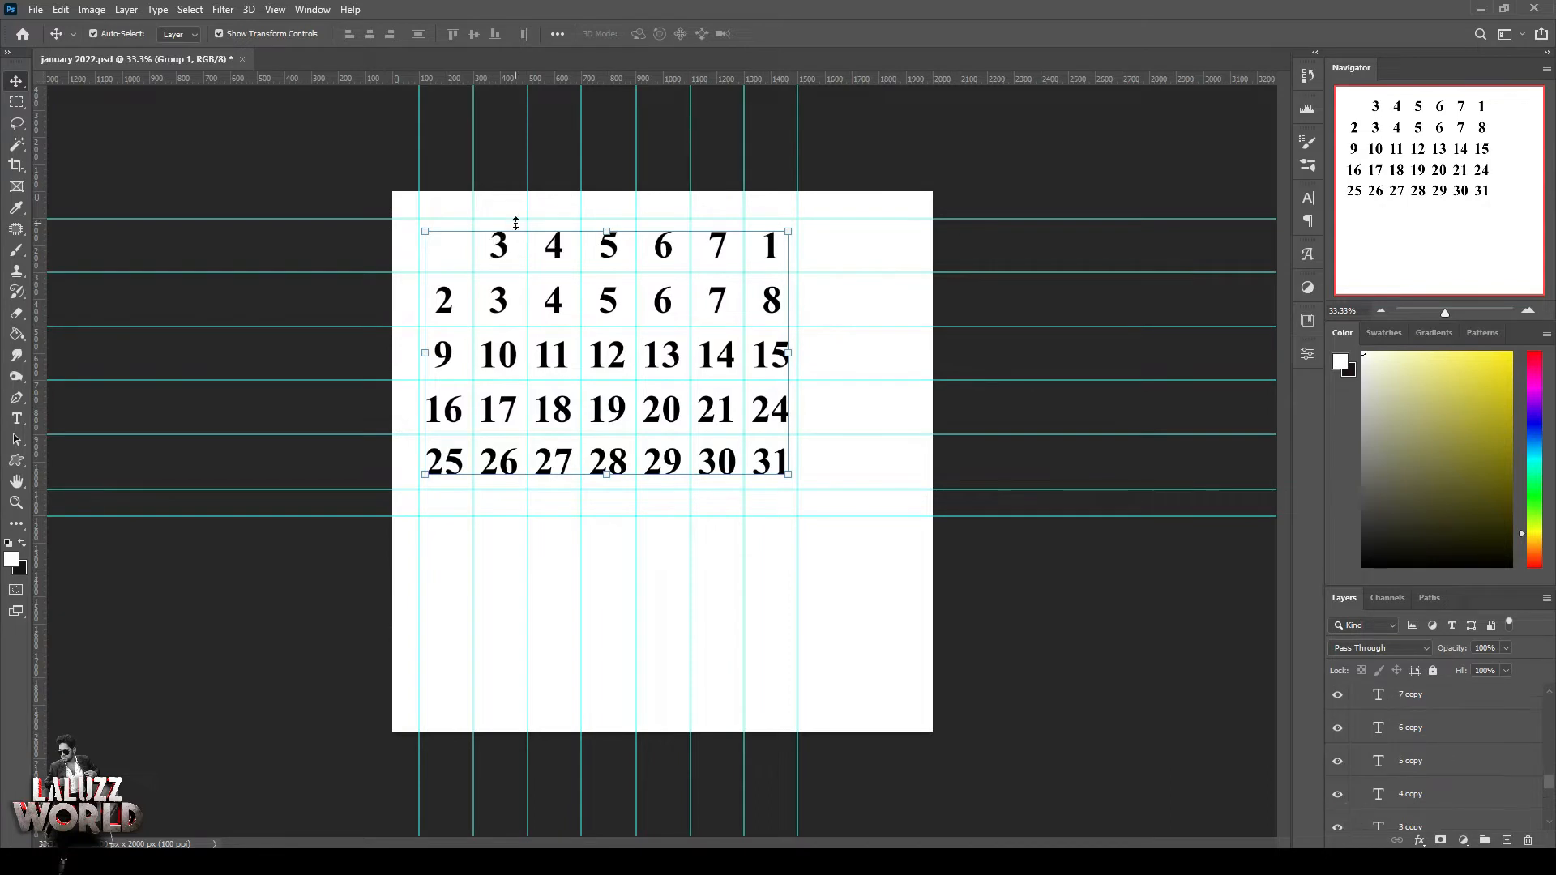
# Renumber the first calendar row as 1 to 6, starting in the second column
pyautogui.click(17, 419)
pyautogui.doubleClick(498, 247)
pyautogui.write('1')
pyautogui.doubleClick(554, 246)
pyautogui.write('2')
pyautogui.doubleClick(609, 247)
pyautogui.write('3')
pyautogui.doubleClick(663, 246)
pyautogui.doubleClick(717, 247)
pyautogui.write('5')
pyautogui.doubleClick(771, 247)
pyautogui.write('6')
# Renumber the second calendar row as 7 to 13
pyautogui.doubleClick(443, 301)
pyautogui.write('7')
pyautogui.doubleClick(498, 301)
pyautogui.write('811')
pyautogui.doubleClick(717, 301)
pyautogui.write('12')
pyautogui.doubleClick(771, 300)
pyautogui.write('13')
# Renumber the third calendar row as 14 to 20
pyautogui.doubleClick(443, 354)
pyautogui.write('14')
pyautogui.doubleClick(499, 354)
pyautogui.write('15')
pyautogui.doubleClick(554, 354)
pyautogui.write('16')
pyautogui.doubleClick(609, 355)
pyautogui.write('17')
pyautogui.doubleClick(663, 355)
pyautogui.write('18')
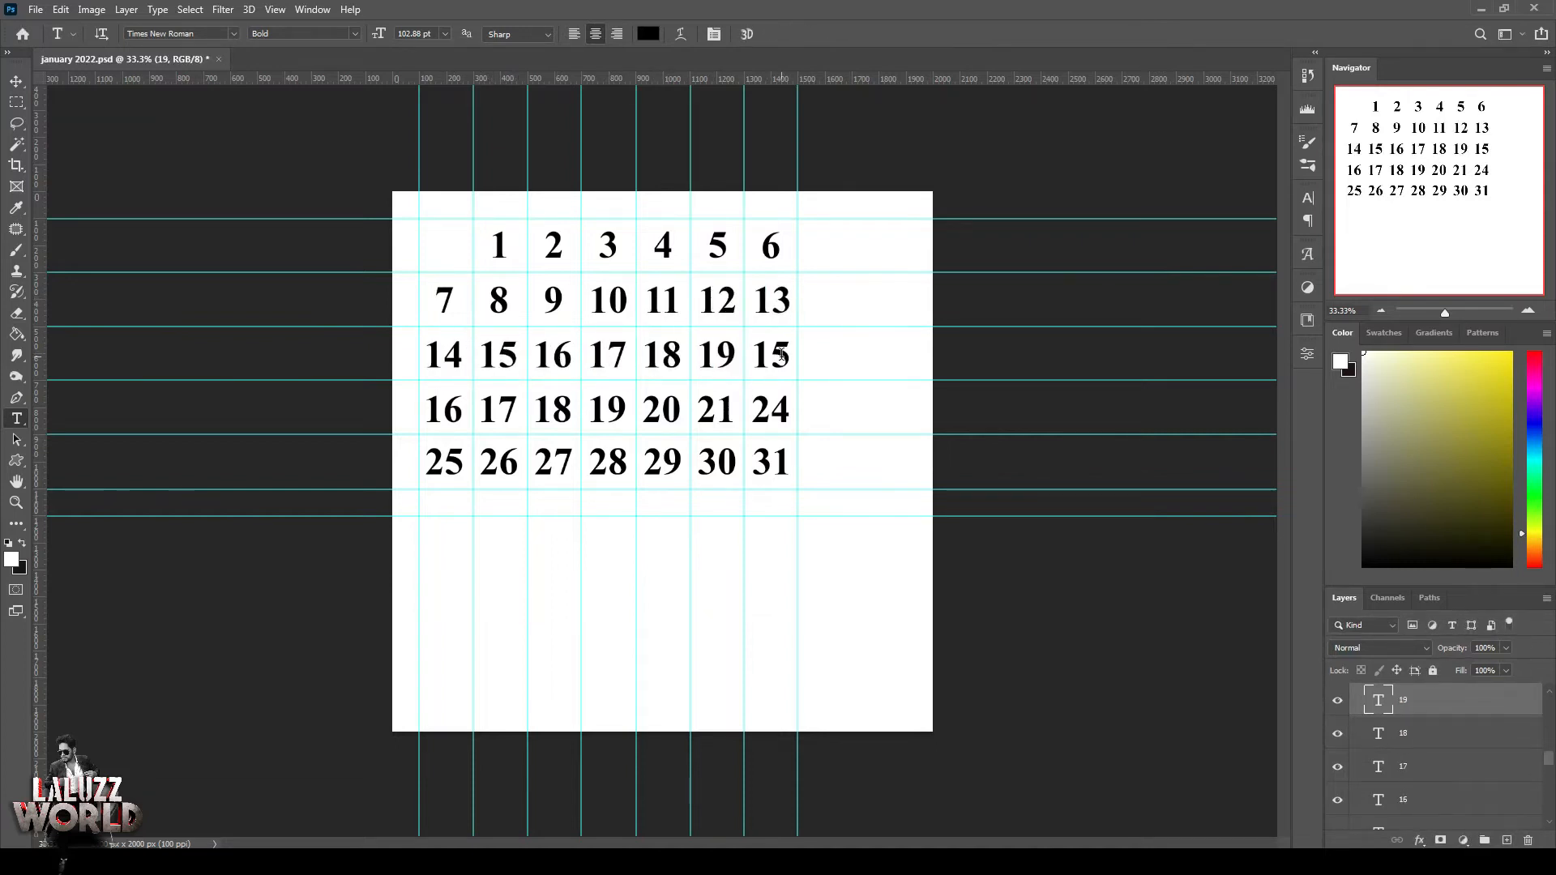
pyautogui.doubleClick(771, 354)
pyautogui.write('20')
# Renumber the fourth calendar row as 21 to 27
pyautogui.doubleClick(444, 409)
pyautogui.write('21')
pyautogui.doubleClick(498, 409)
pyautogui.write('22')
pyautogui.click(542, 410)
pyautogui.write('23')
pyautogui.doubleClick(609, 409)
pyautogui.write('24')
pyautogui.doubleClick(663, 409)
pyautogui.write('25')
pyautogui.doubleClick(718, 408)
pyautogui.write('26')
pyautogui.doubleClick(782, 409)
pyautogui.write('27')
# Renumber the first four dates of the last calendar row as 28 to 31
pyautogui.doubleClick(445, 462)
pyautogui.write('28')
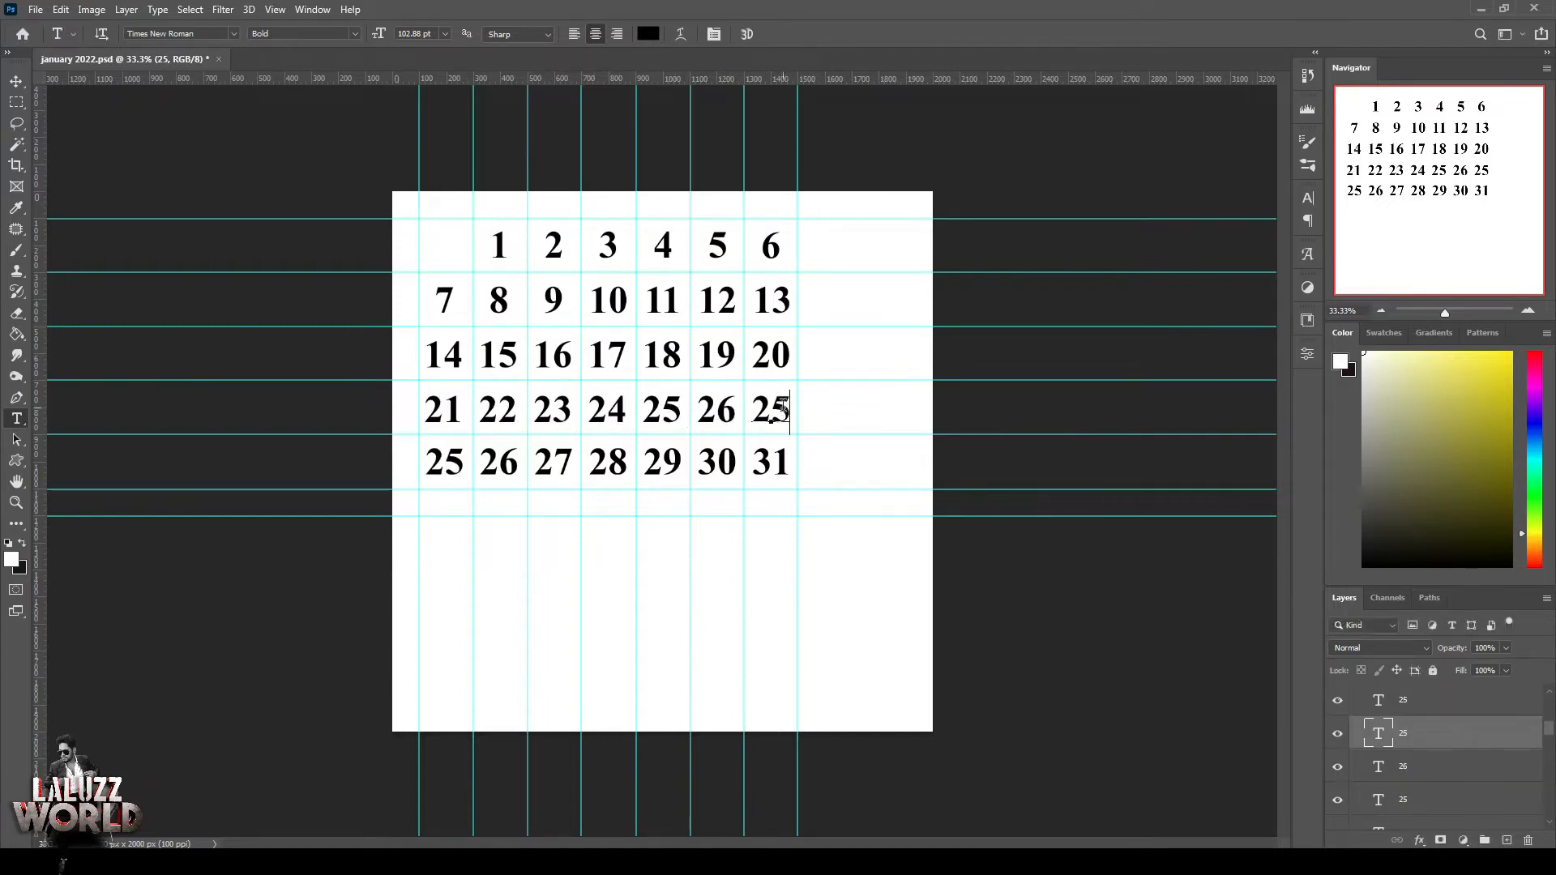
pyautogui.doubleClick(509, 455)
pyautogui.write('9')
pyautogui.doubleClick(565, 461)
pyautogui.write('30')
pyautogui.doubleClick(617, 461)
pyautogui.write('31')
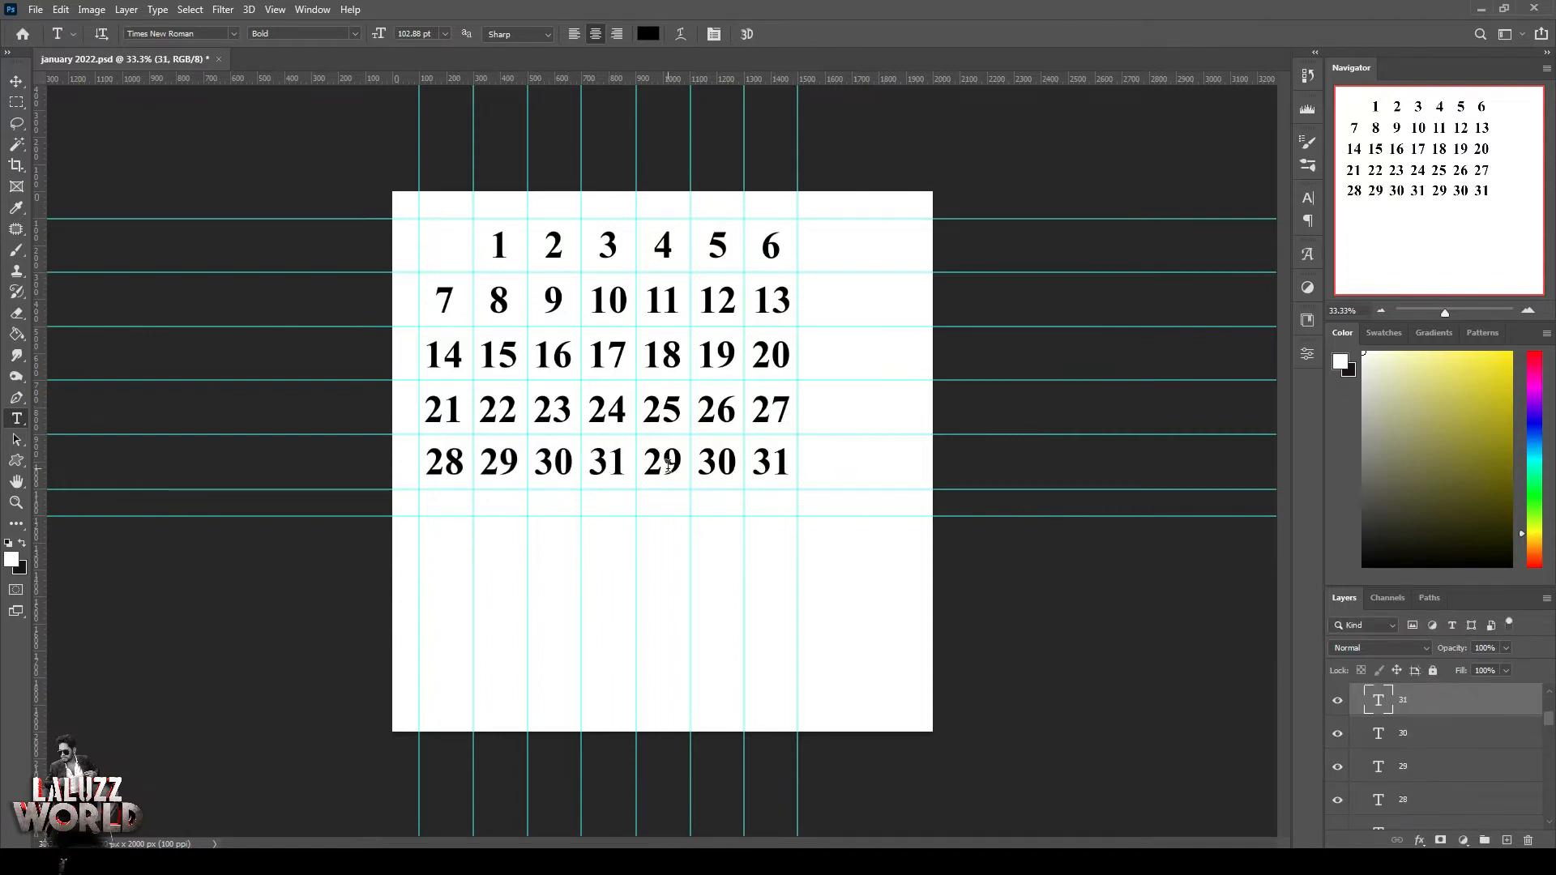
# Hide the three leftover number layers 29, 30 and 31 at the end of the last calendar row
pyautogui.write('v')
pyautogui.click(672, 471)
pyautogui.click(1341, 702)
pyautogui.scroll(1, 1342, 713)
pyautogui.click(1342, 712)
pyautogui.scroll(1, 1342, 714)
pyautogui.click(1344, 715)
pyautogui.click(1054, 568)
# Create a new white portrait document 3508 px high at 300 ppi
pyautogui.click(35, 10)
pyautogui.click(49, 27)
pyautogui.click(697, 452)
pyautogui.click(1103, 679)
# Copy Group 1 with the calendar numbers into the new document and close the january 2022 file
pyautogui.moveTo(97, 58); pyautogui.dragTo(101, 108)
pyautogui.moveTo(1386, 693); pyautogui.dragTo(740, 594)
pyautogui.click(584, 106)
pyautogui.click(771, 321)
pyautogui.click(1355, 694)
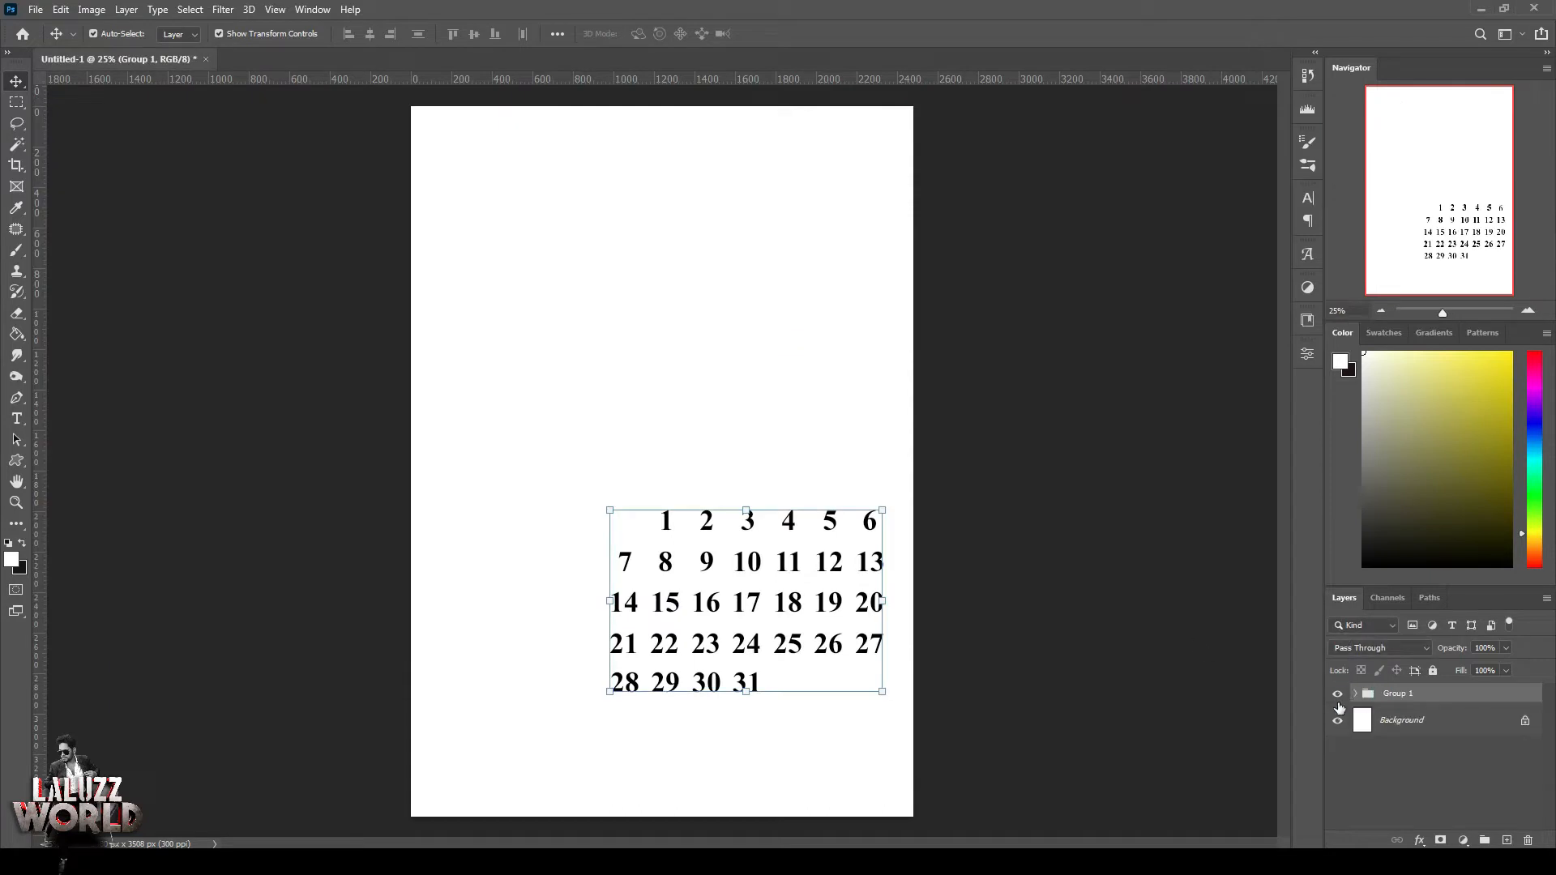
# Center the calendar numbers horizontally in the lower part of the page and hide Group 1
pyautogui.click(768, 509)
pyautogui.moveTo(783, 530); pyautogui.dragTo(698, 564)
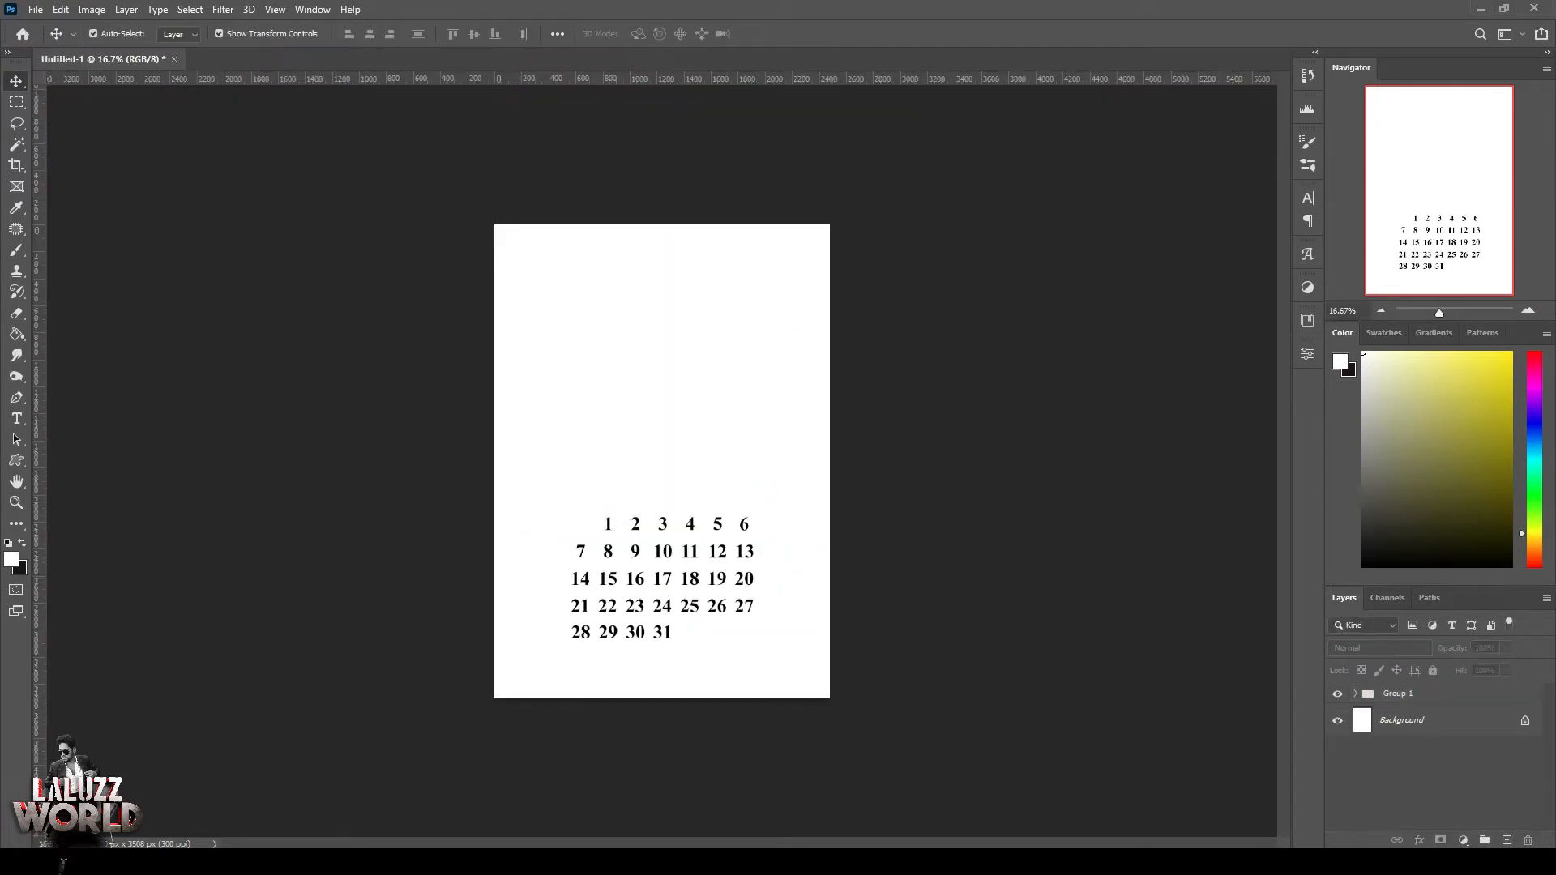
pyautogui.click(1338, 694)
# Open the elephant-skin texture image, copy it into the portrait document and close the source image
pyautogui.click(36, 9)
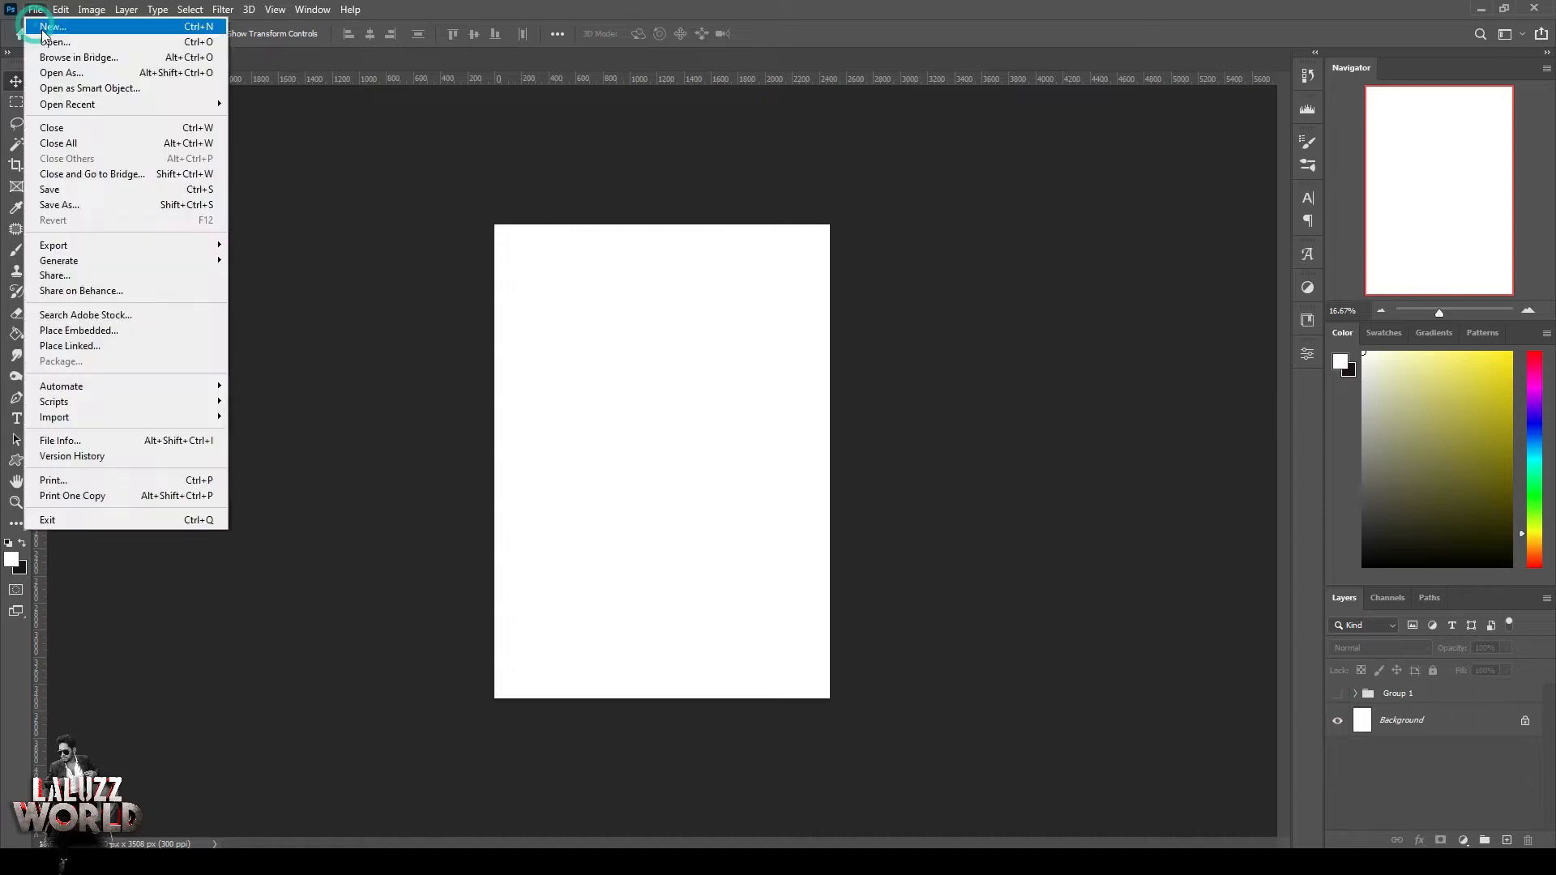
pyautogui.click(45, 39)
pyautogui.click(190, 138)
pyautogui.click(650, 442)
pyautogui.moveTo(287, 59); pyautogui.dragTo(784, 104)
pyautogui.moveTo(840, 552); pyautogui.dragTo(208, 576)
pyautogui.moveTo(1111, 105); pyautogui.dragTo(225, 124)
pyautogui.click(851, 127)
# Scale the elephant-skin layer to 167.79% and center it so that it covers the whole page
pyautogui.moveTo(715, 437); pyautogui.dragTo(704, 296)
pyautogui.moveTo(417, 516); pyautogui.dragTo(180, 674)
pyautogui.moveTo(934, 654); pyautogui.dragTo(979, 678)
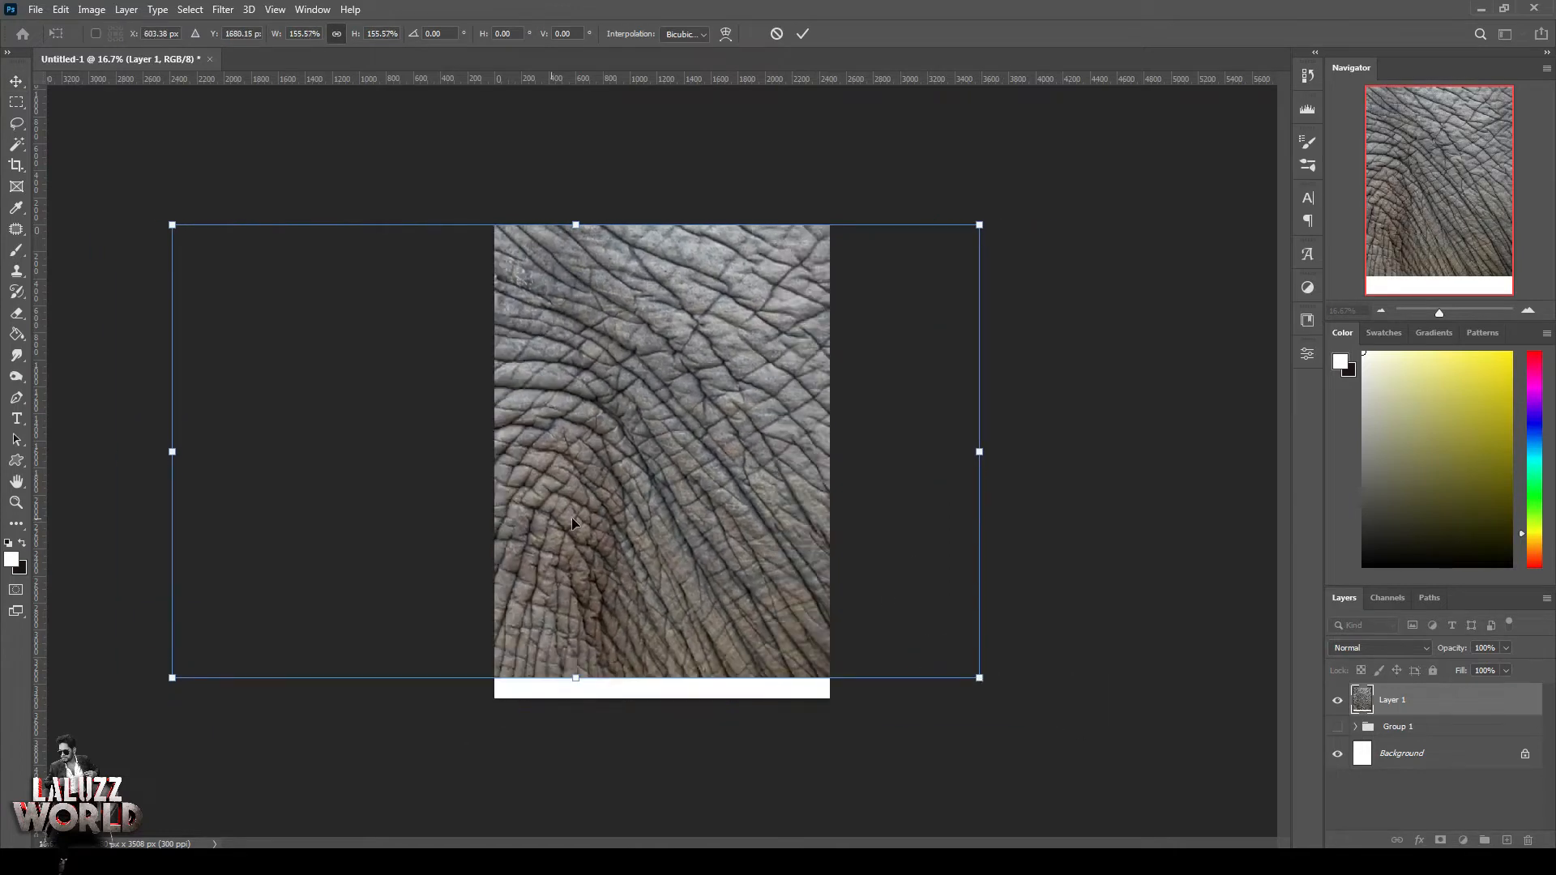
pyautogui.moveTo(572, 513); pyautogui.dragTo(697, 512)
pyautogui.moveTo(1105, 678); pyautogui.dragTo(1167, 712)
pyautogui.moveTo(681, 512); pyautogui.dragTo(612, 502)
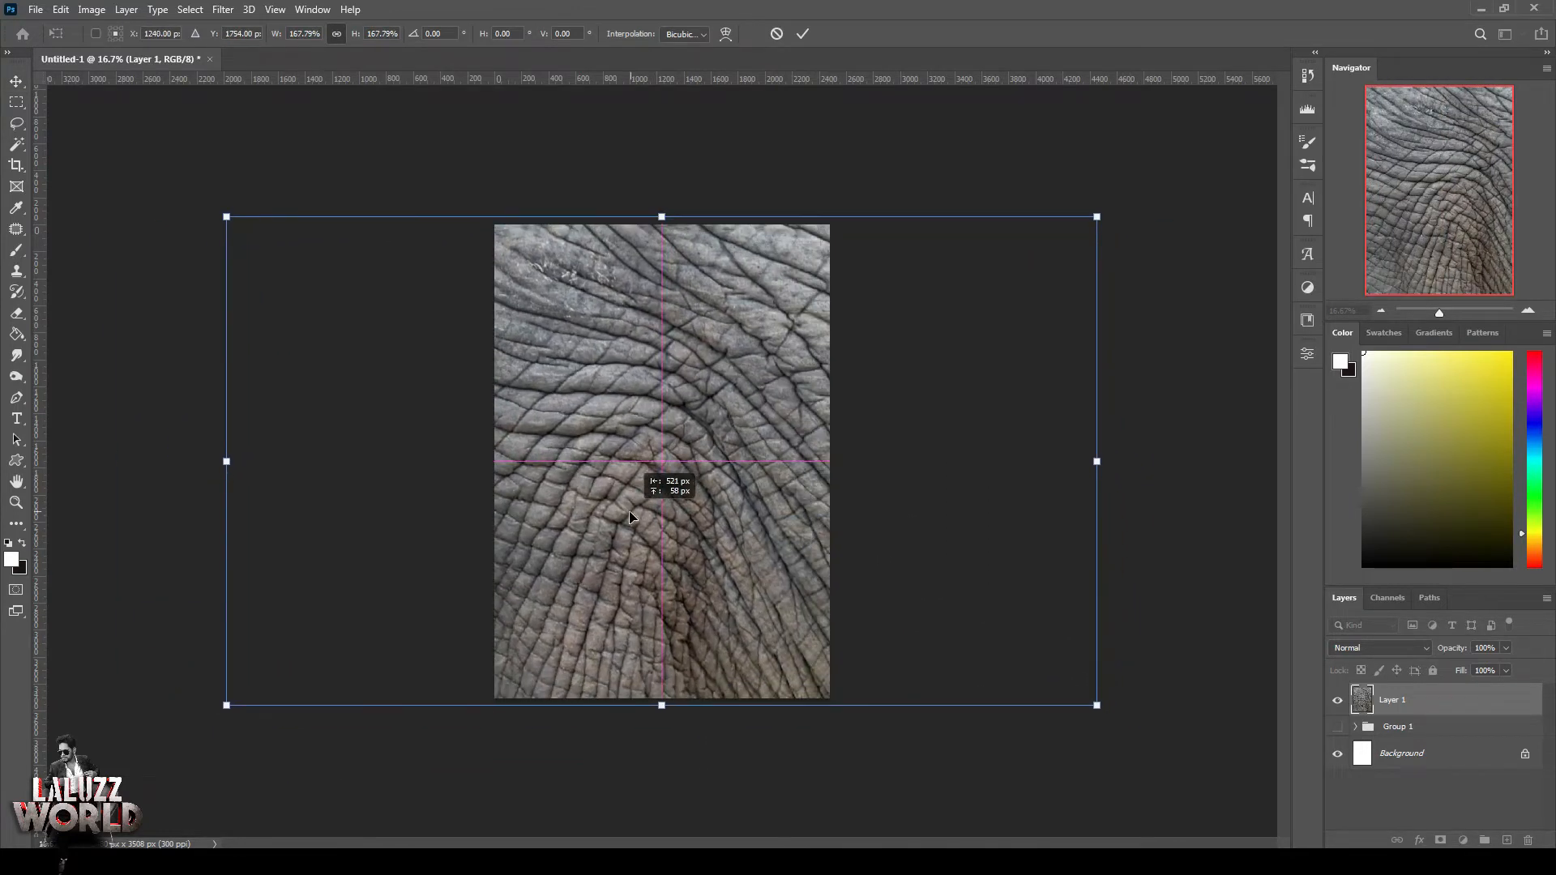
pyautogui.press('Return')
pyautogui.click(222, 9)
pyautogui.moveTo(349, 202)
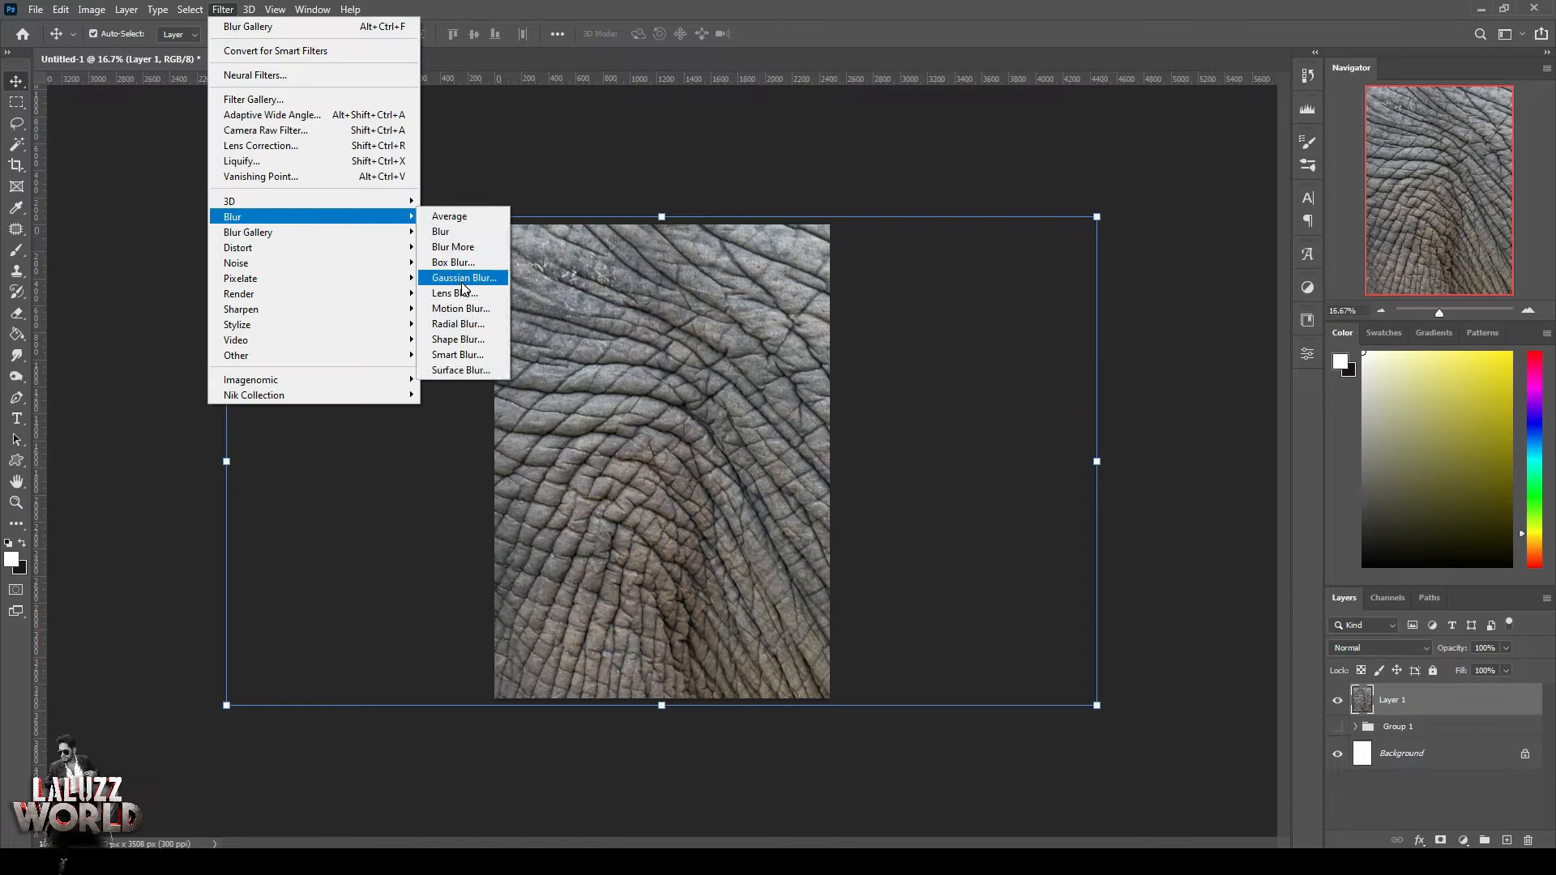
pyautogui.click(452, 274)
pyautogui.moveTo(984, 489)
pyautogui.mouseDown()
pyautogui.moveTo(959, 486)
pyautogui.moveTo(996, 486)
pyautogui.mouseUp()
pyautogui.click(1167, 295)
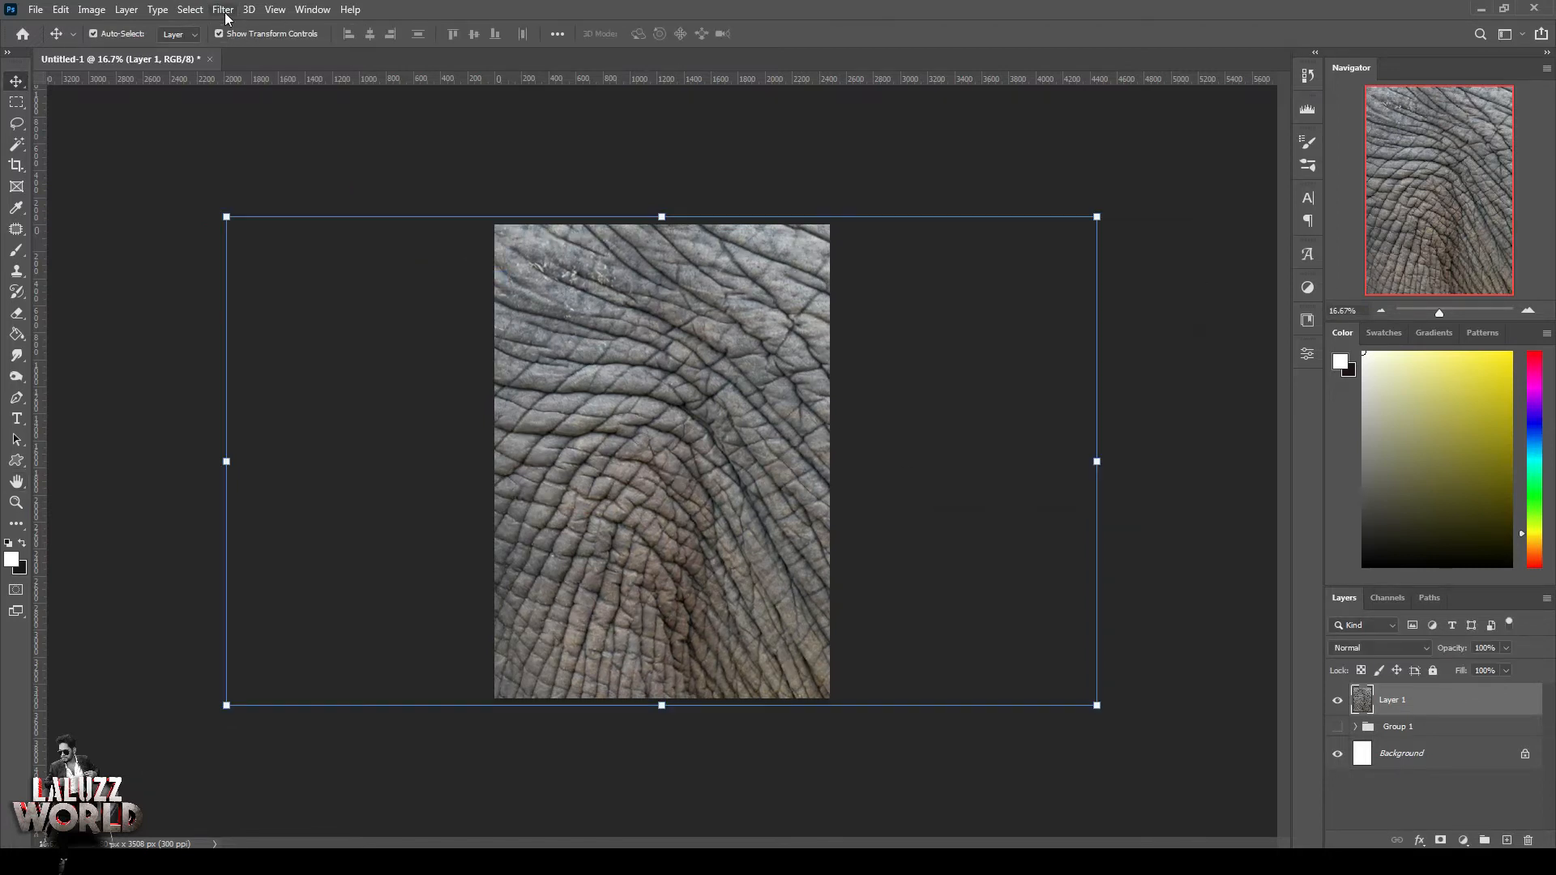
# Apply a Lens Blur with an increased radius to the elephant-skin layer
pyautogui.click(223, 9)
pyautogui.moveTo(325, 216)
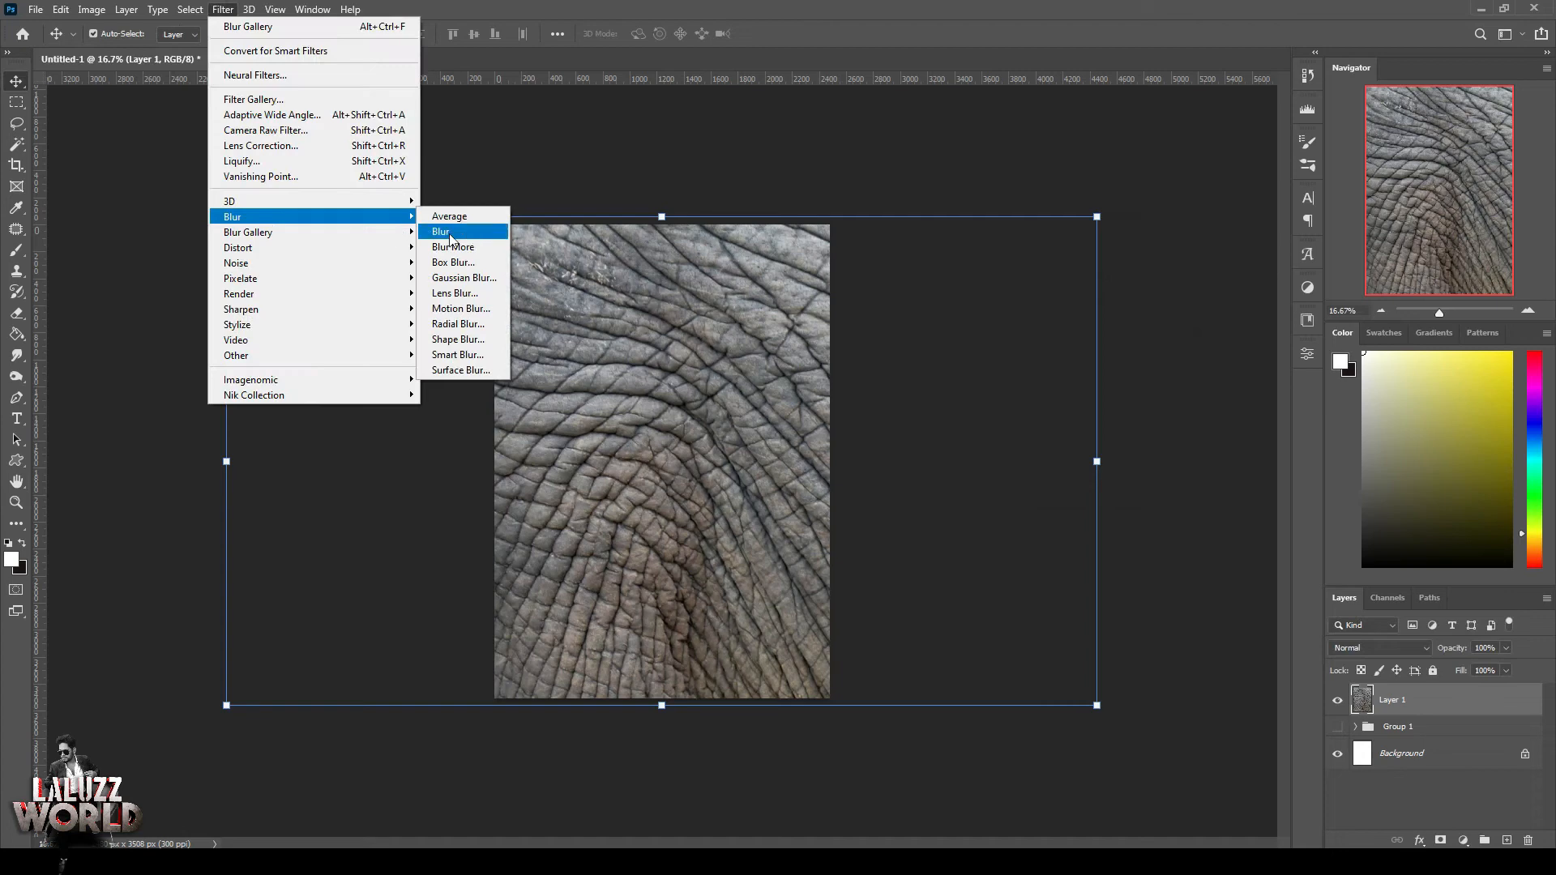
pyautogui.click(459, 292)
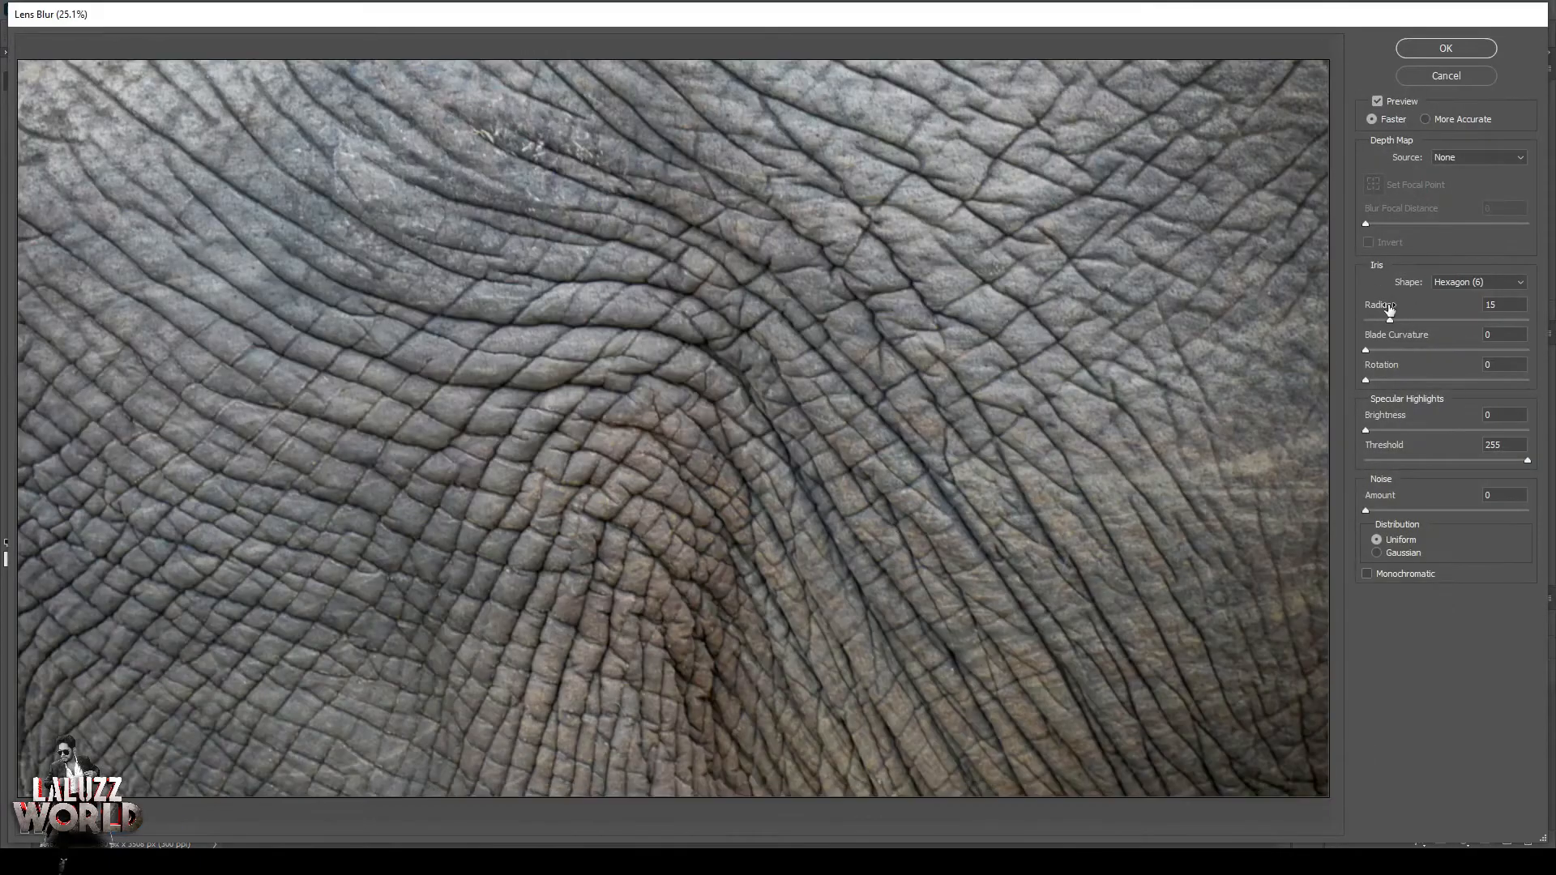
pyautogui.moveTo(1392, 320); pyautogui.dragTo(1440, 321)
pyautogui.click(1438, 49)
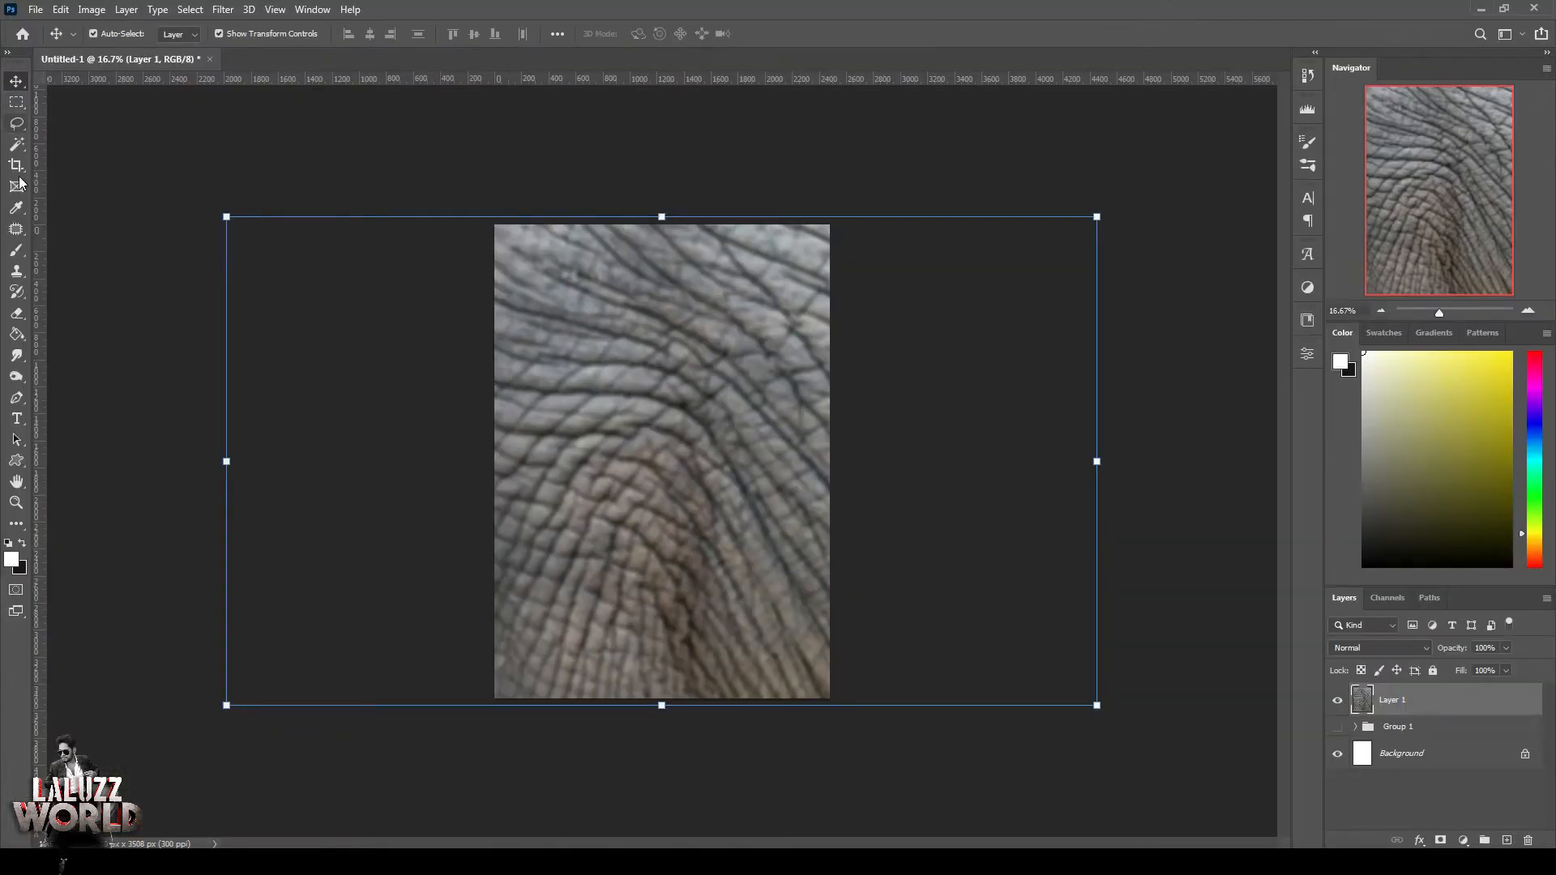
# Crop the blurred texture to the page and adjust it in Camera Raw with Exposure -0.30, Texture +52, Clarity +43 and Vibrance +28
pyautogui.click(16, 164)
pyautogui.click(684, 359)
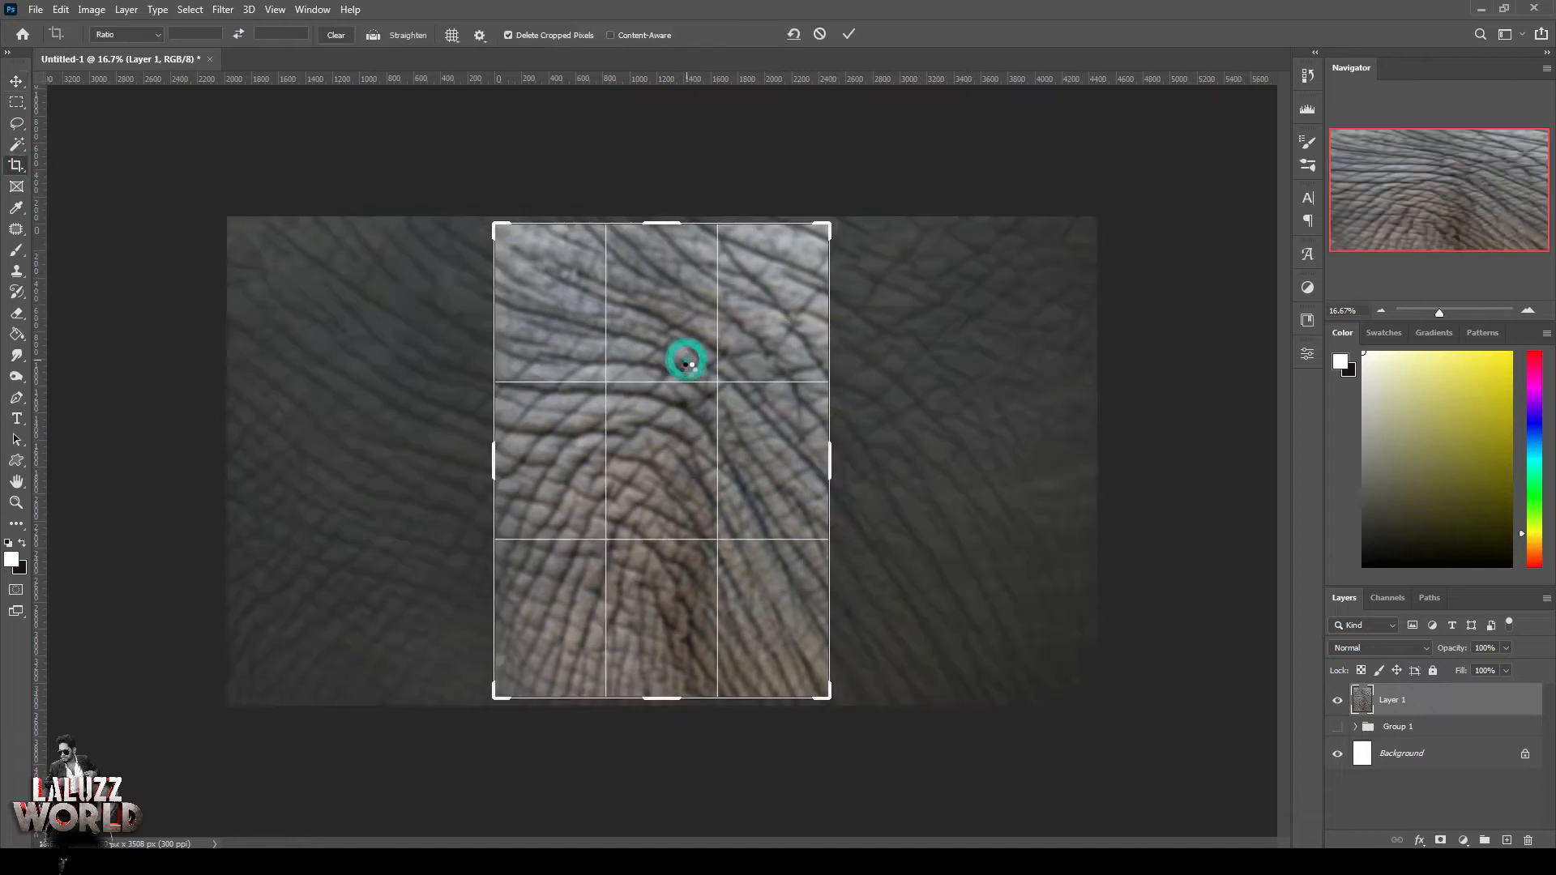
pyautogui.click(223, 9)
pyautogui.click(259, 128)
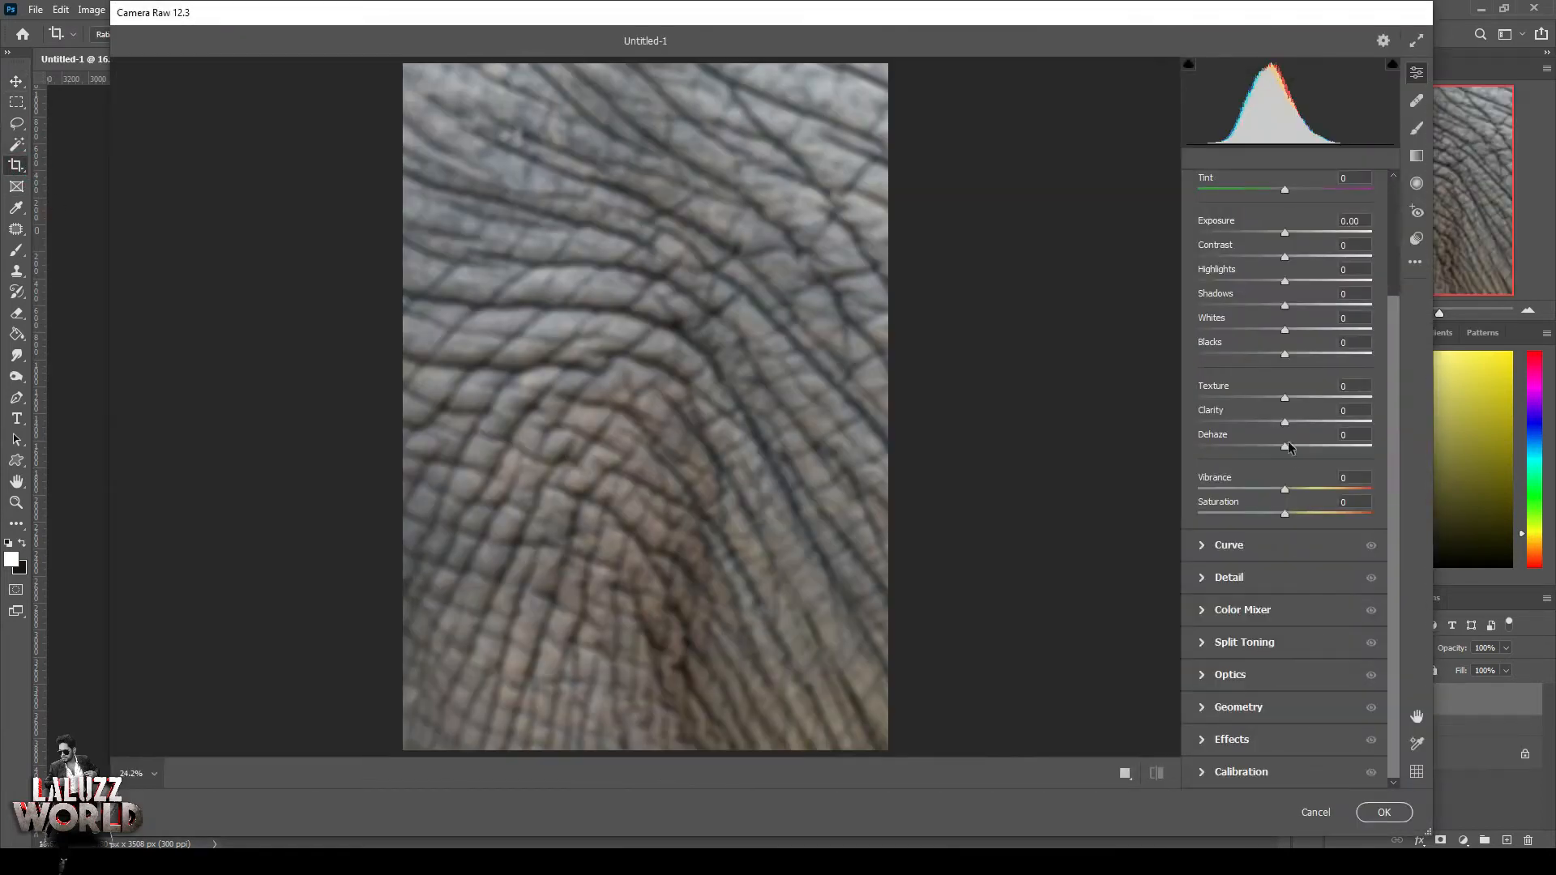
pyautogui.moveTo(1303, 232); pyautogui.dragTo(1296, 233)
pyautogui.moveTo(1294, 400); pyautogui.dragTo(1334, 396)
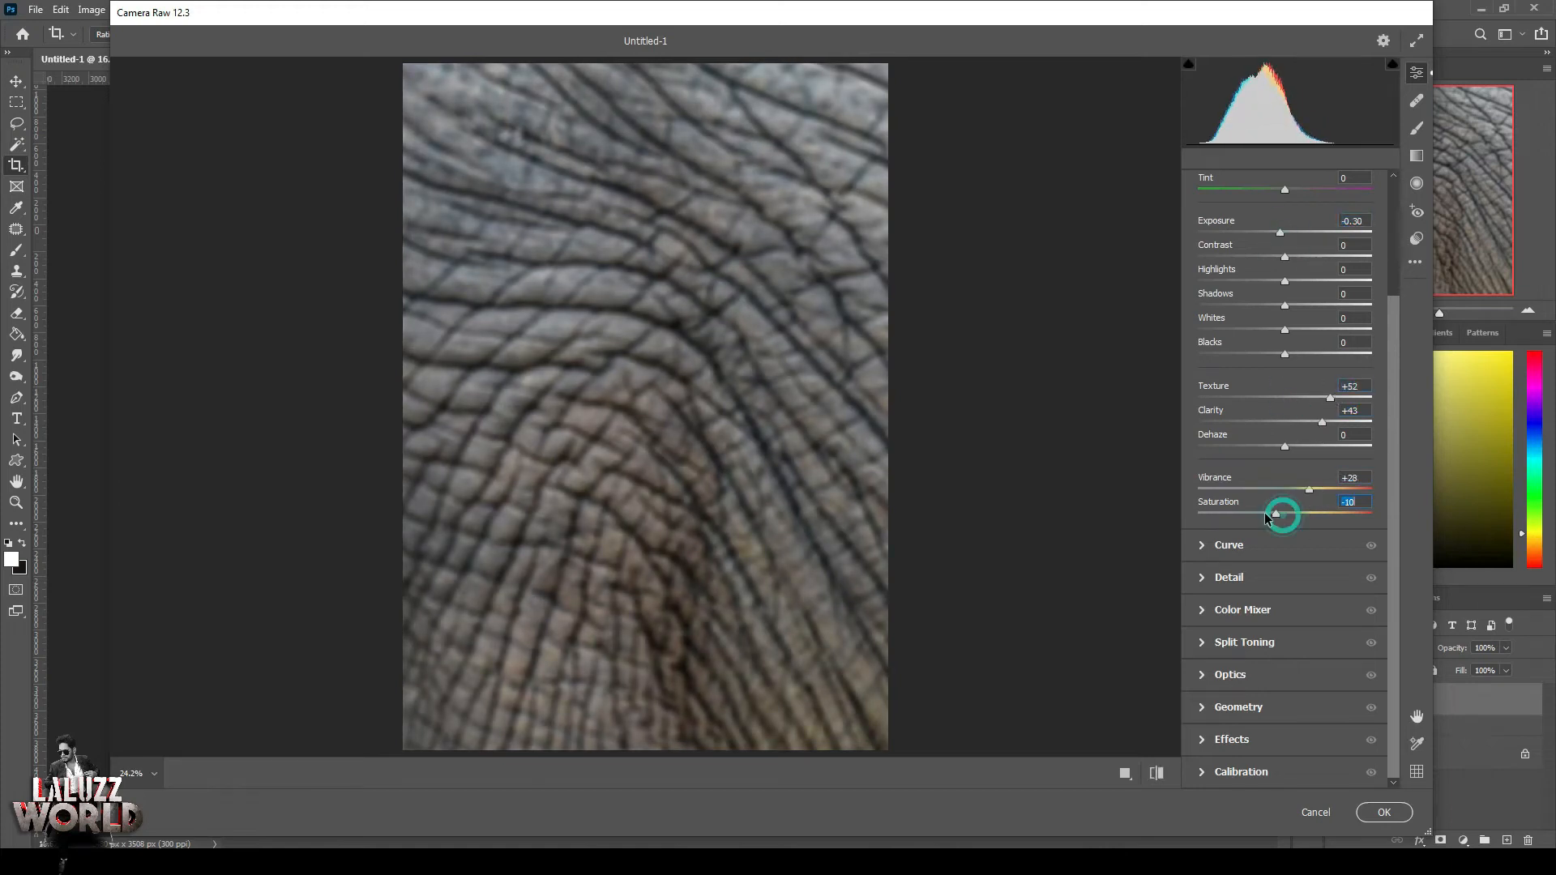
pyautogui.click(1383, 813)
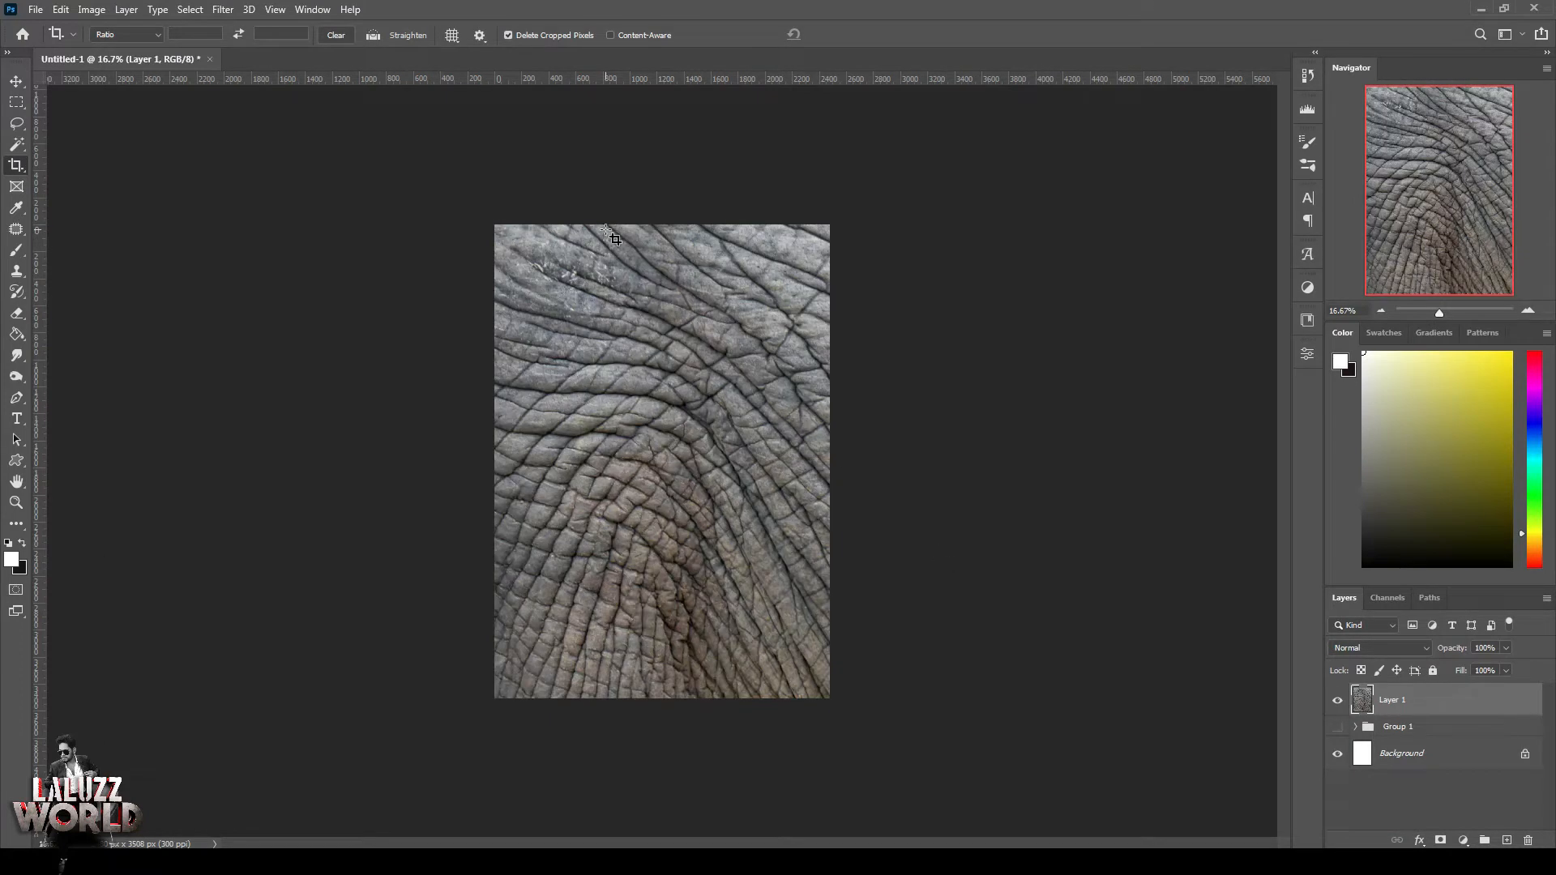
# Crop the unblurred elephant-skin layer to the page bounds and open it in the Camera Raw Filter
pyautogui.click(640, 361)
pyautogui.press('Return')
pyautogui.click(218, 12)
pyautogui.click(259, 128)
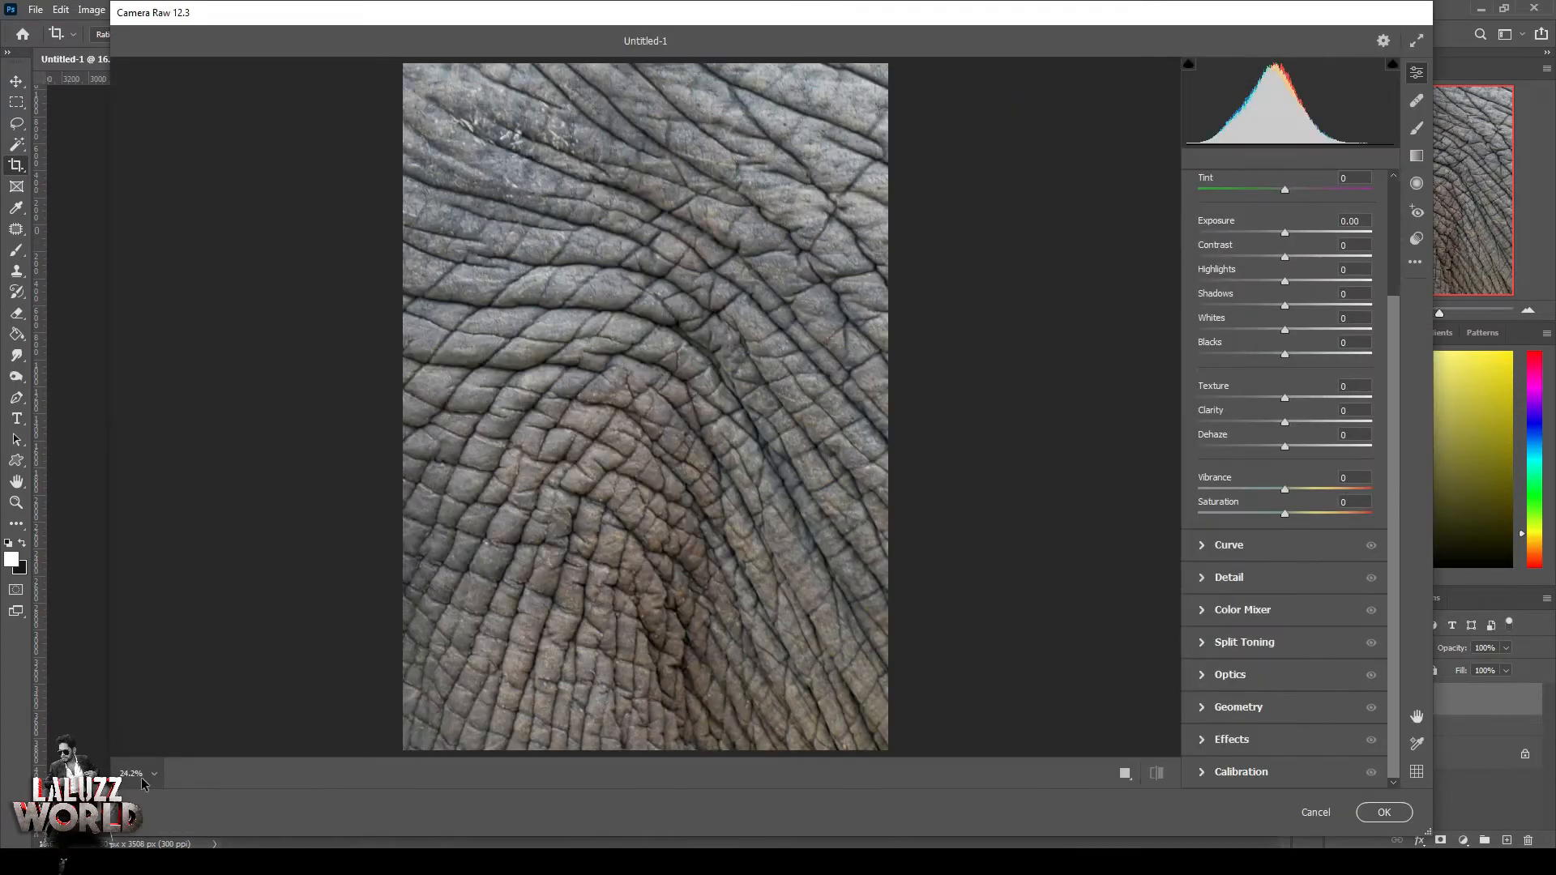
pyautogui.click(142, 778)
pyautogui.click(172, 522)
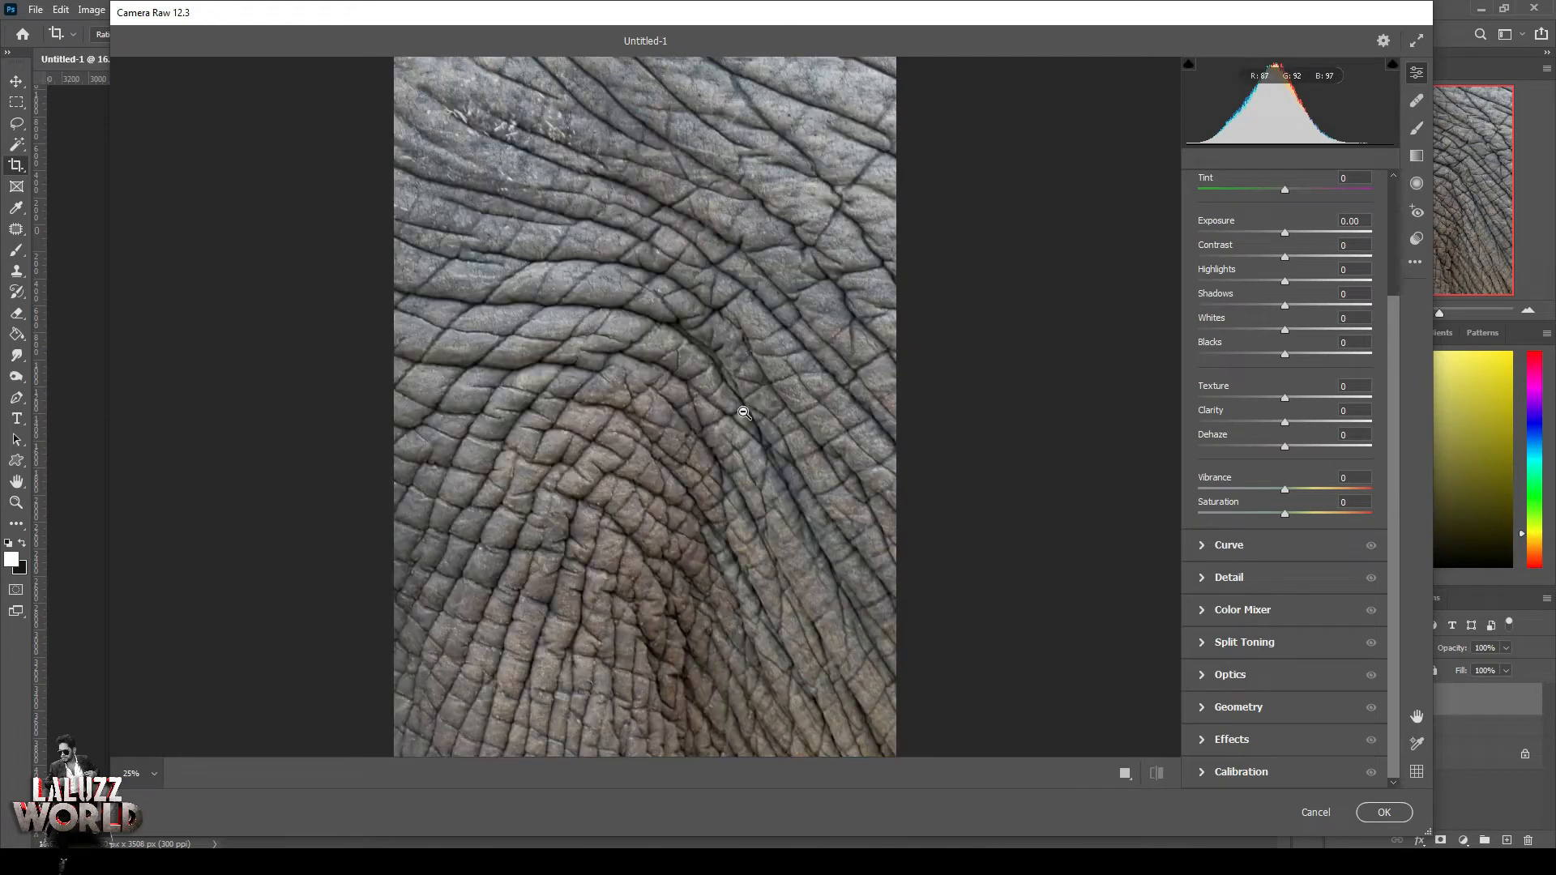
pyautogui.keyDown('alt'); pyautogui.click(744, 414); pyautogui.keyUp('alt')
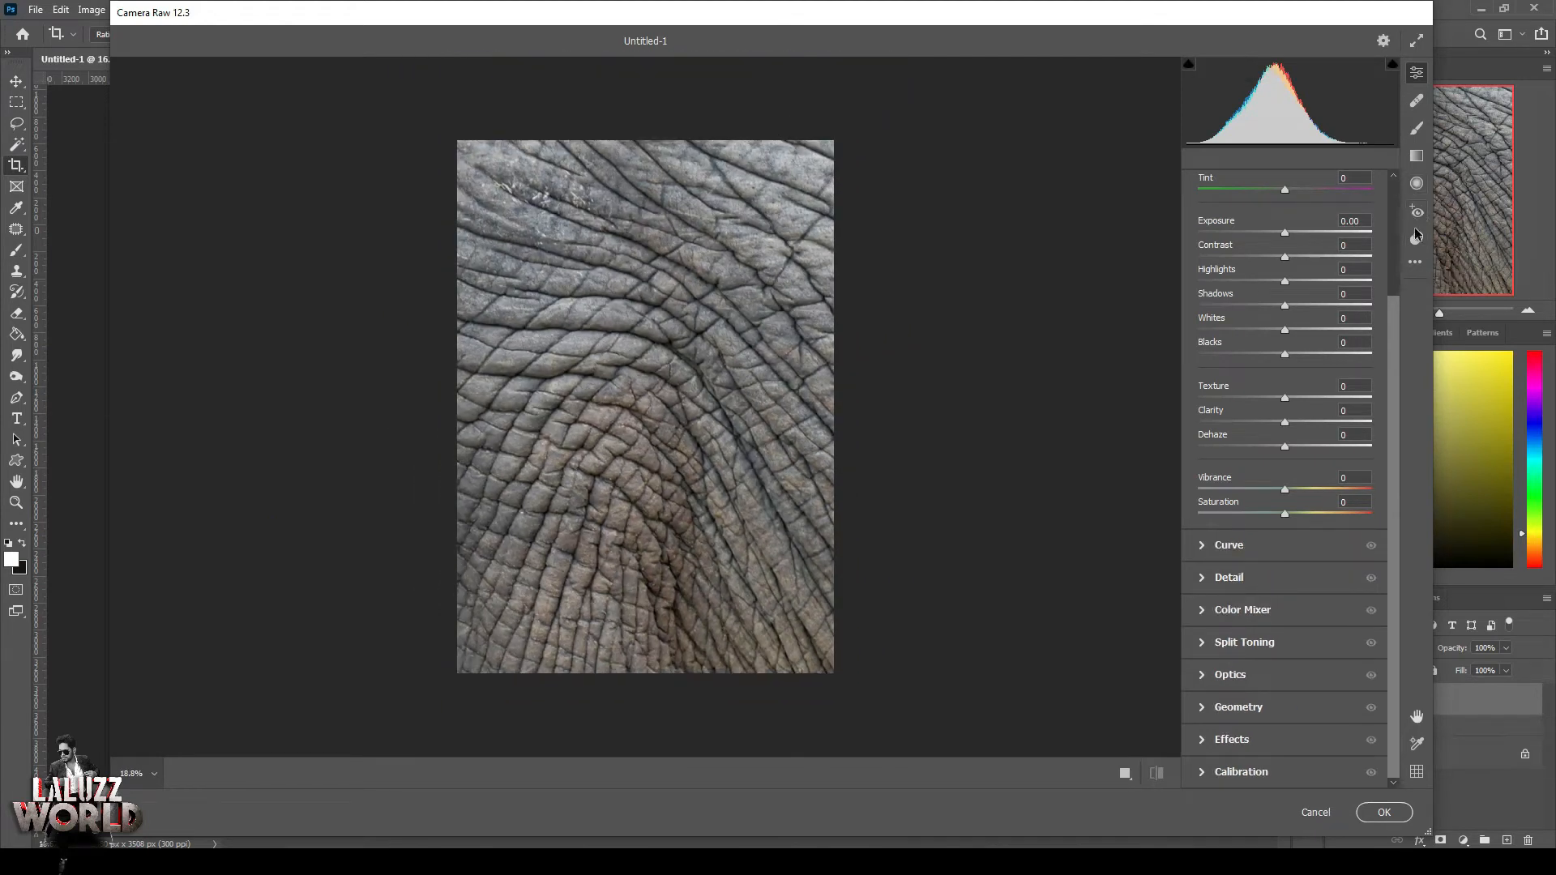
# Add a large circular Radial Filter over the upper middle of the elephant-skin texture
pyautogui.click(1412, 266)
pyautogui.click(1418, 189)
pyautogui.click(1415, 244)
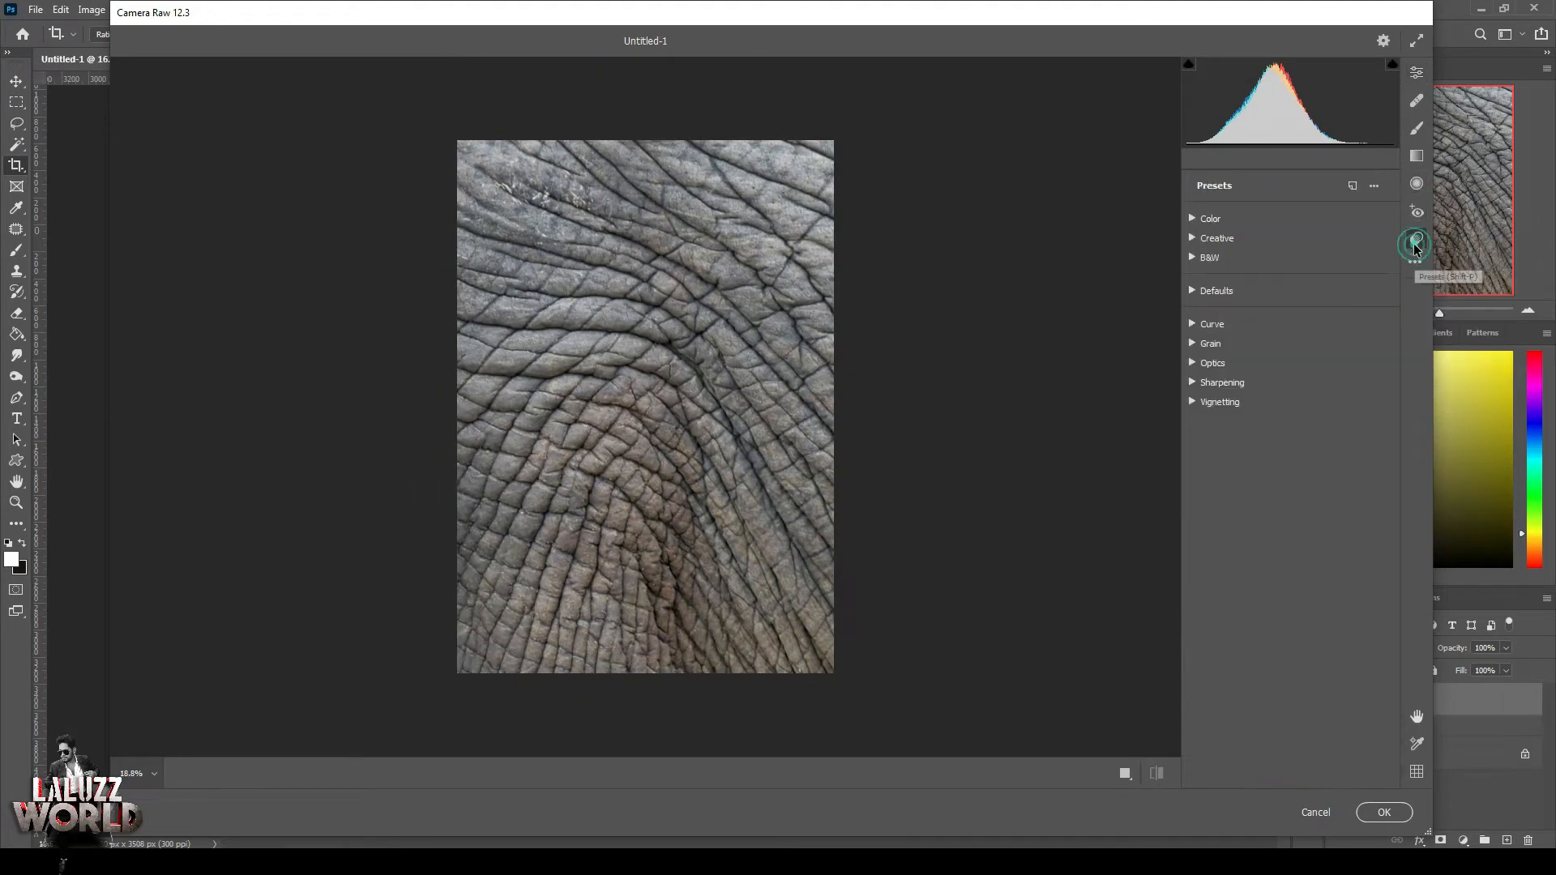
pyautogui.click(1417, 185)
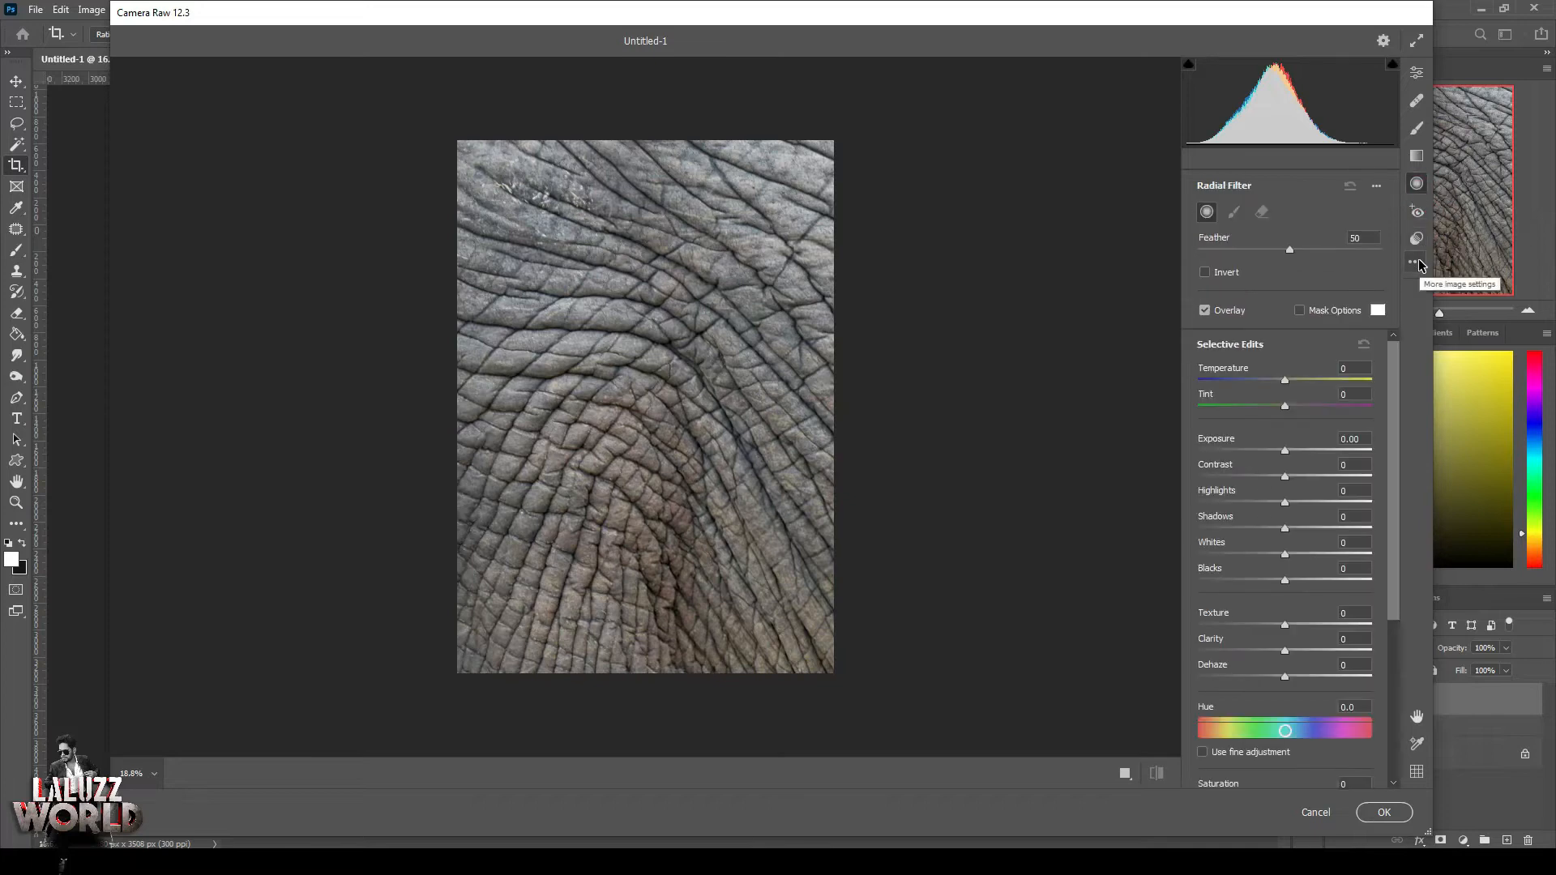
pyautogui.moveTo(626, 327); pyautogui.dragTo(899, 610)
pyautogui.moveTo(626, 328); pyautogui.dragTo(638, 396)
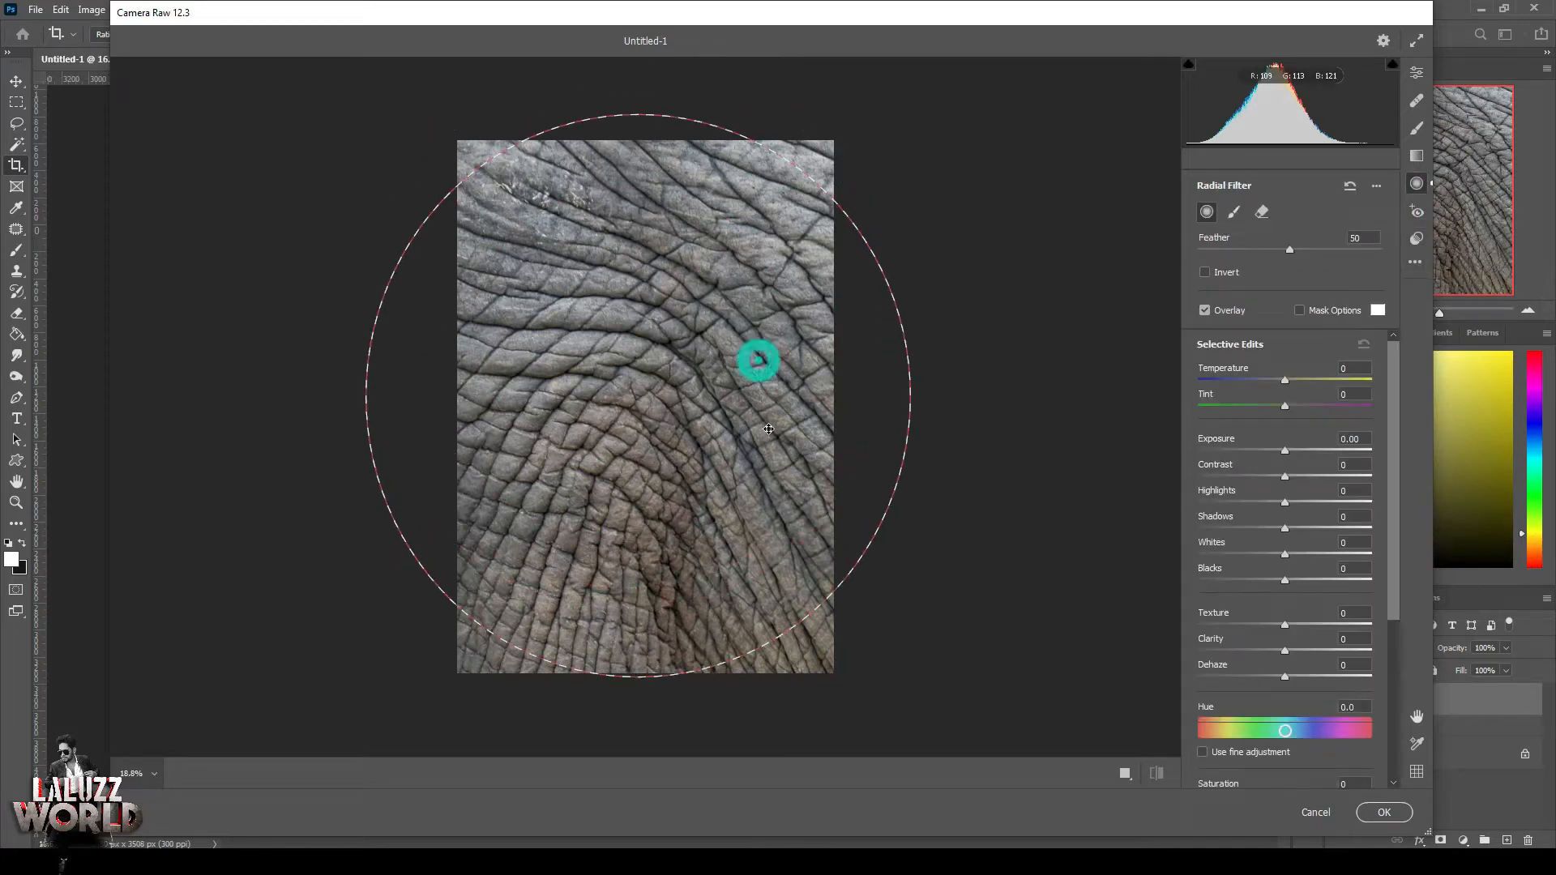
# Invert the radial filter, set Exposure -3.10, Texture -38 and Clarity -65, lower Contrast, Highlights and Tint, and apply it
pyautogui.moveTo(1287, 451); pyautogui.dragTo(1218, 452)
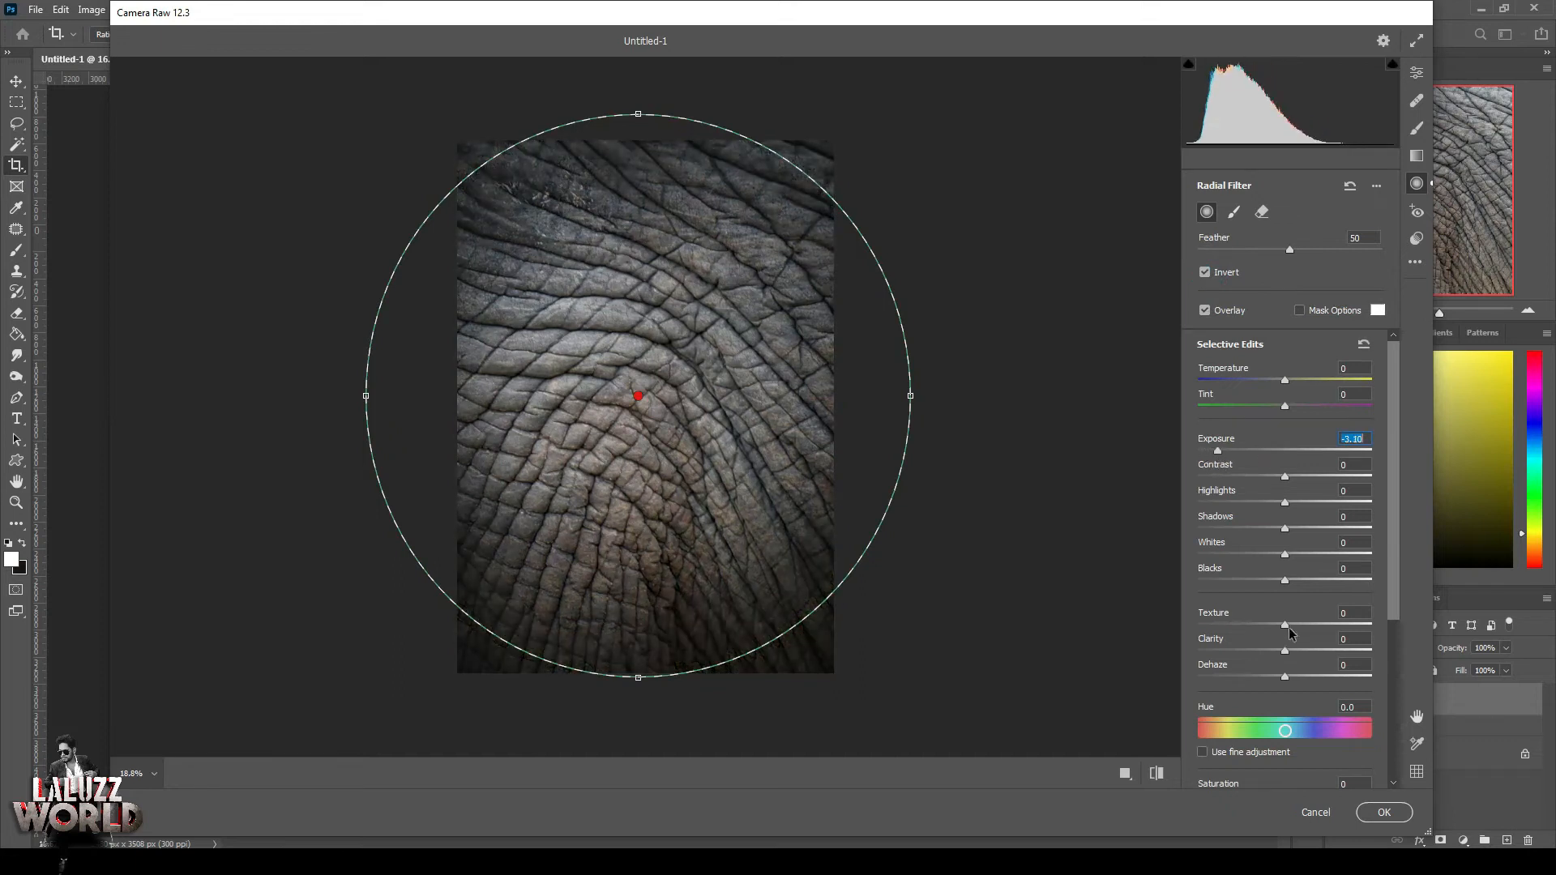
pyautogui.moveTo(1284, 625); pyautogui.dragTo(1228, 651)
pyautogui.click(1284, 478)
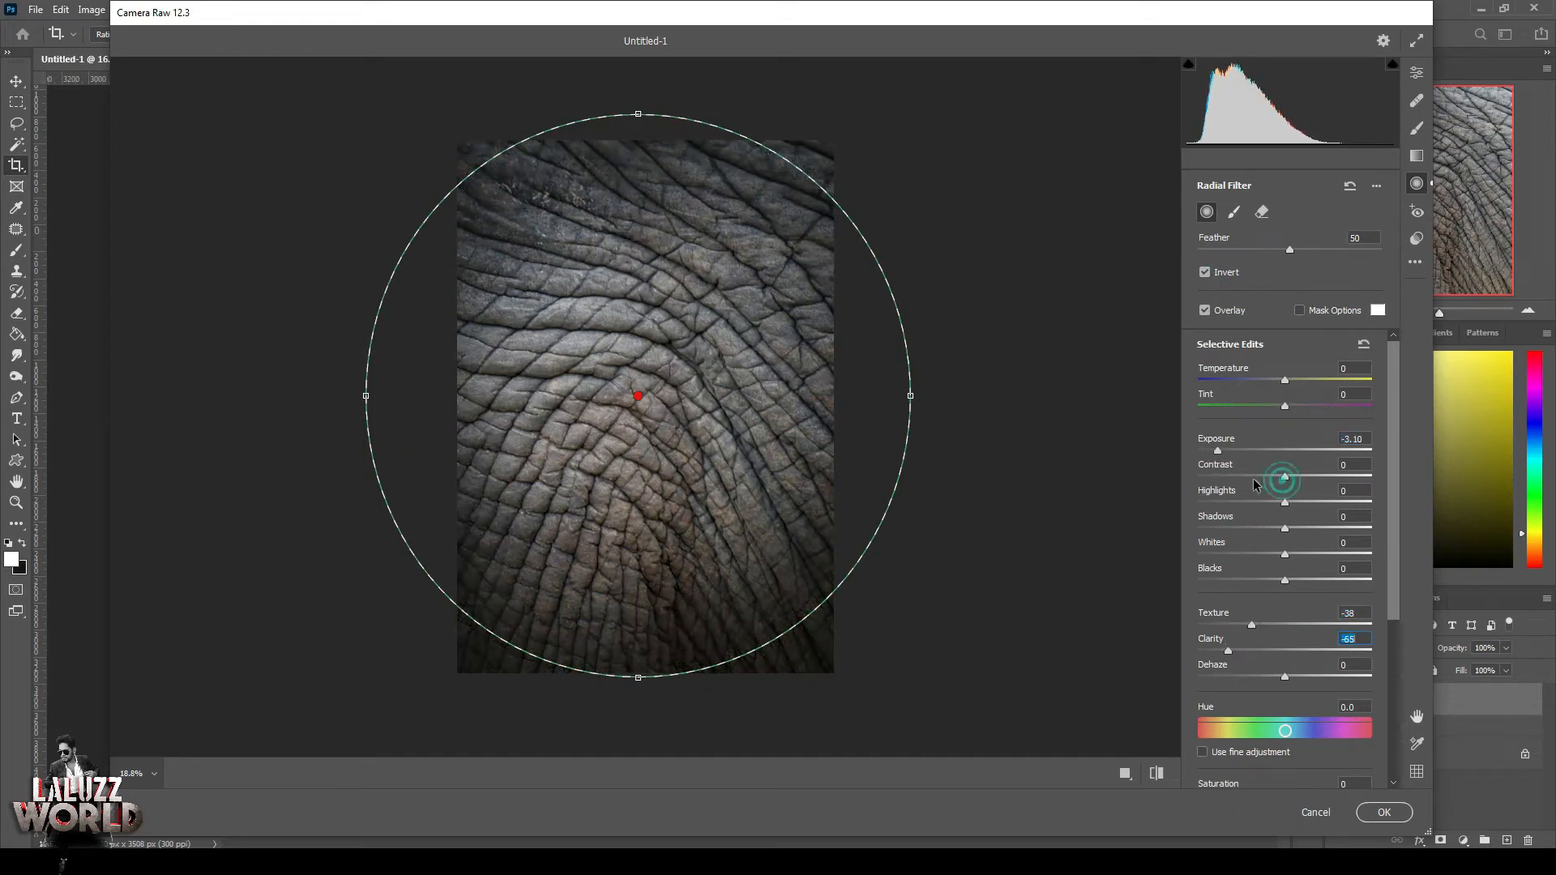
pyautogui.moveTo(1283, 504); pyautogui.dragTo(1251, 502)
pyautogui.moveTo(1285, 380)
pyautogui.mouseDown()
pyautogui.moveTo(1259, 383)
pyautogui.moveTo(1307, 381)
pyautogui.moveTo(1273, 406)
pyautogui.mouseUp()
pyautogui.moveTo(1285, 477); pyautogui.dragTo(1207, 479)
pyautogui.click(1382, 812)
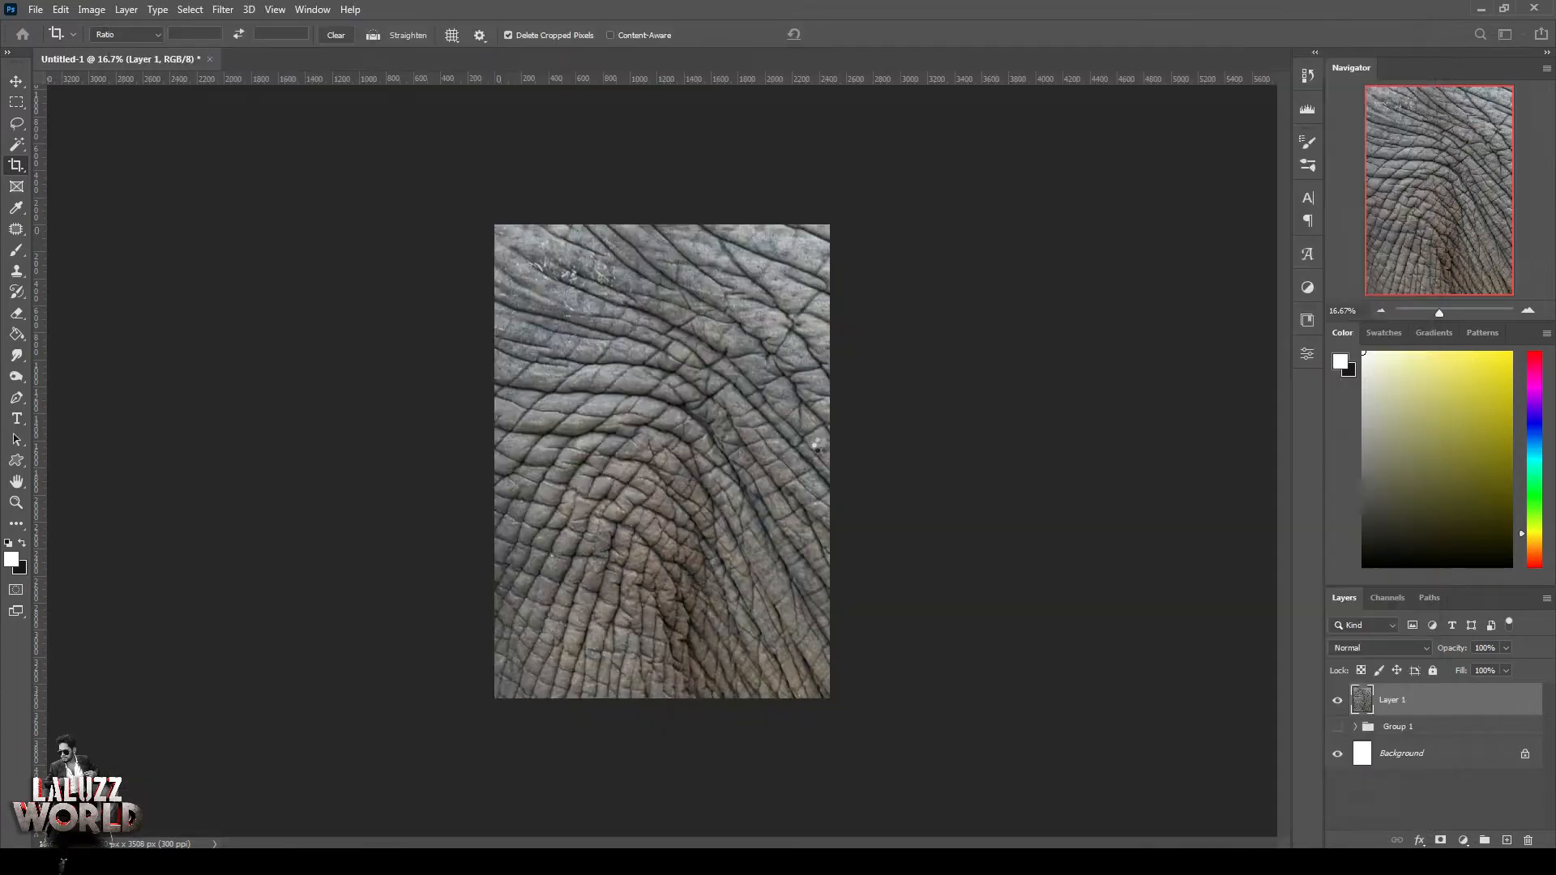
# Open the golden Ganesha image, copy it into the portrait document above the texture and close the source image
pyautogui.click(1528, 311)
pyautogui.click(35, 9)
pyautogui.click(57, 45)
pyautogui.click(216, 285)
pyautogui.click(642, 440)
pyautogui.moveTo(369, 58); pyautogui.dragTo(616, 36)
pyautogui.click(18, 82)
pyautogui.moveTo(704, 391); pyautogui.dragTo(674, 299)
pyautogui.click(916, 32)
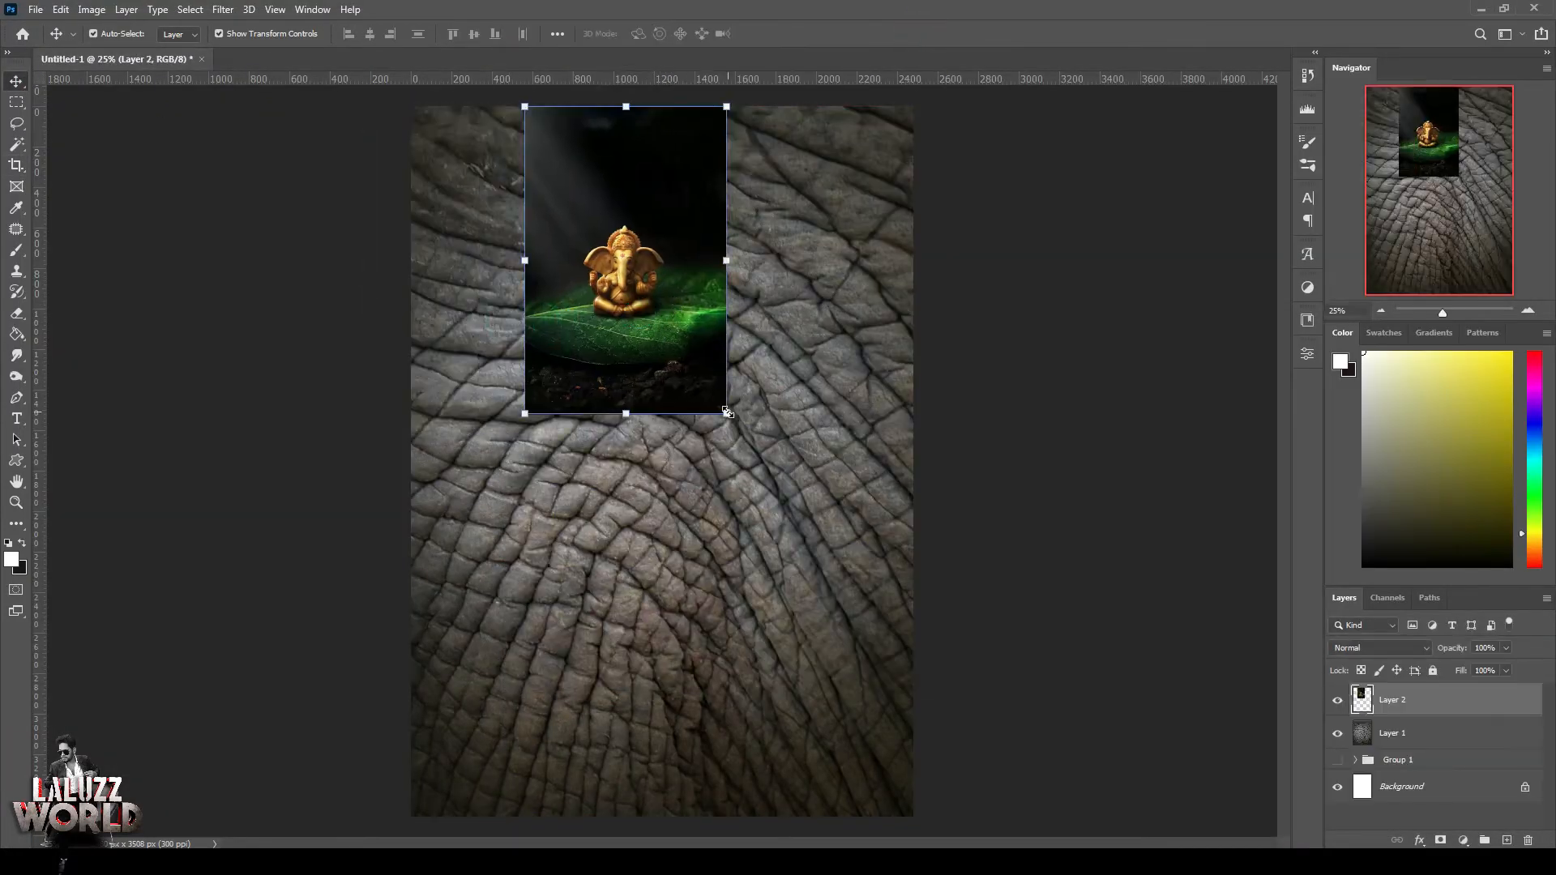
# Scale the Ganesha layer to about 254% and position it to fill the width of the page's upper part
pyautogui.moveTo(727, 414); pyautogui.dragTo(1100, 569)
pyautogui.click(1381, 311)
pyautogui.moveTo(726, 430); pyautogui.dragTo(671, 300)
pyautogui.moveTo(773, 487); pyautogui.dragTo(906, 536)
pyautogui.moveTo(518, 582); pyautogui.dragTo(492, 620)
pyautogui.moveTo(670, 516); pyautogui.dragTo(666, 450)
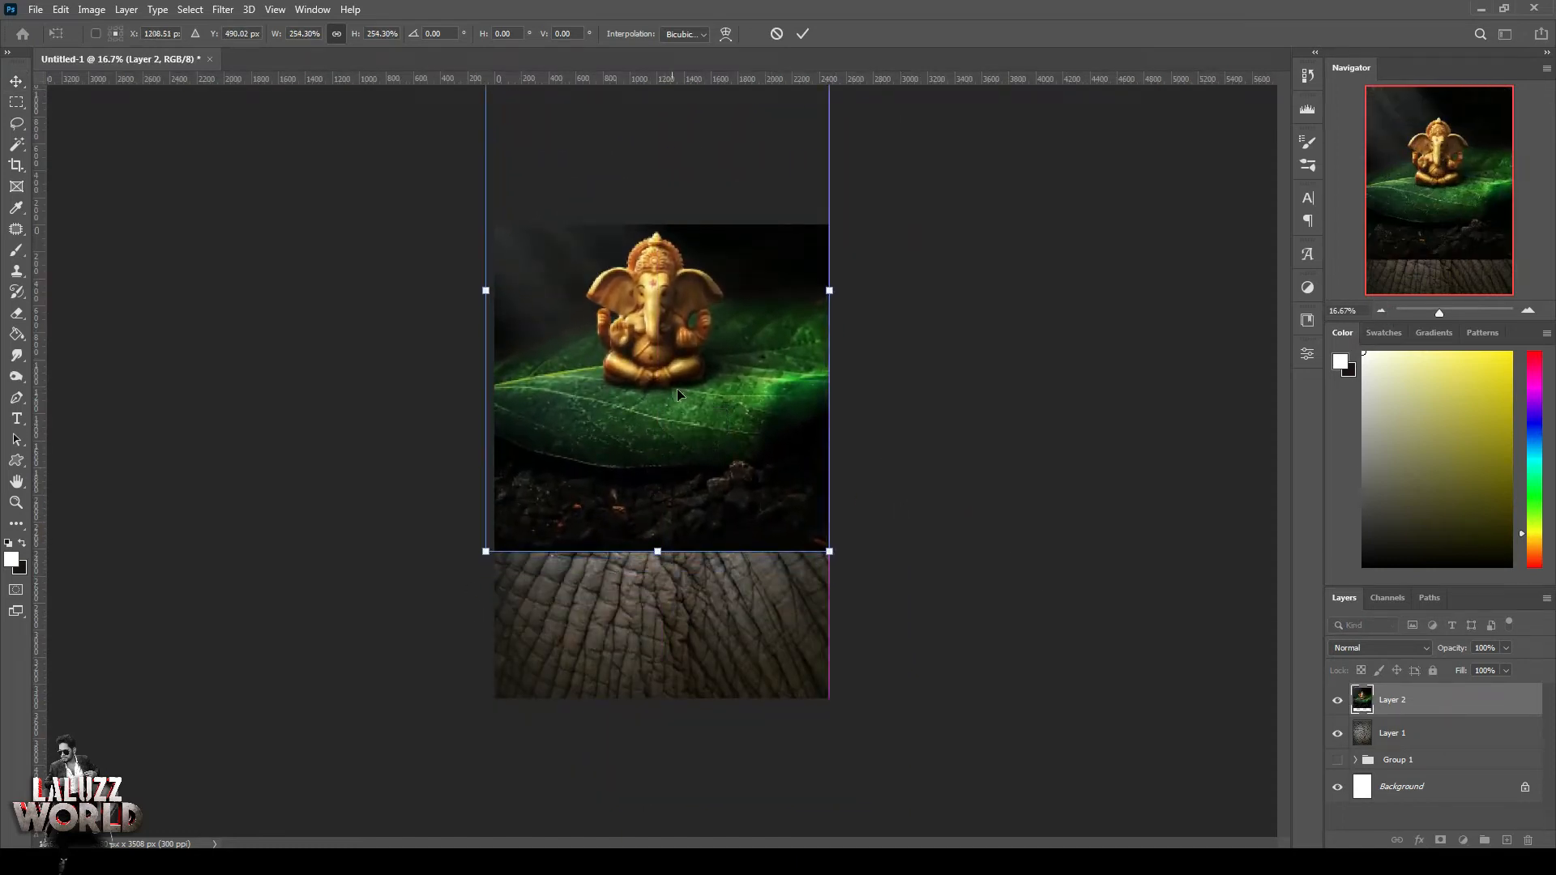
pyautogui.press('Return')
pyautogui.click(1026, 354)
pyautogui.click(1528, 311)
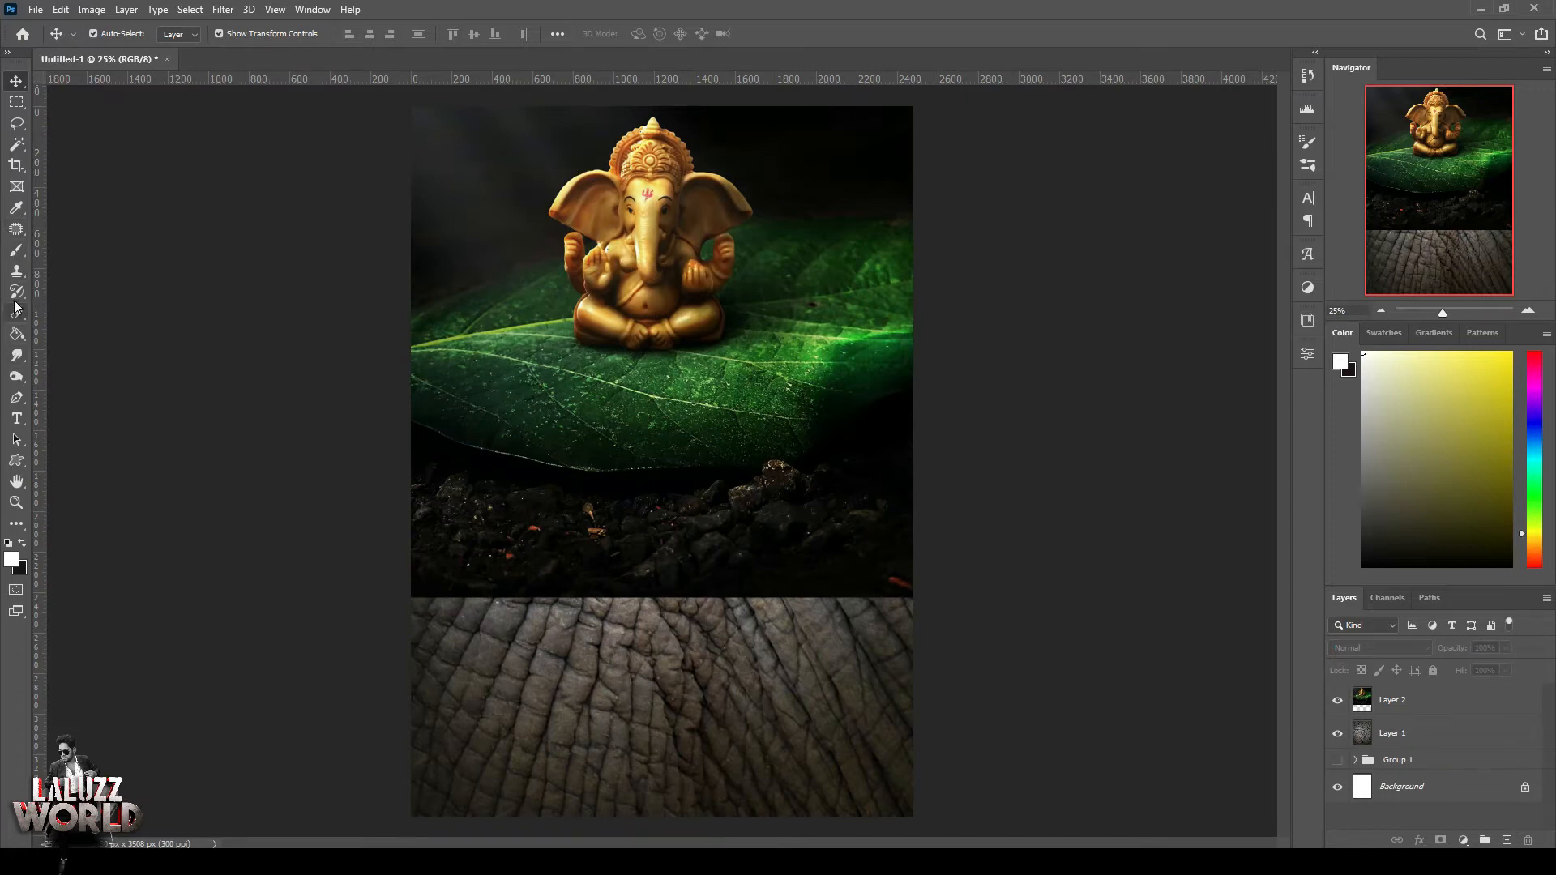
pyautogui.click(16, 397)
pyautogui.click(411, 411)
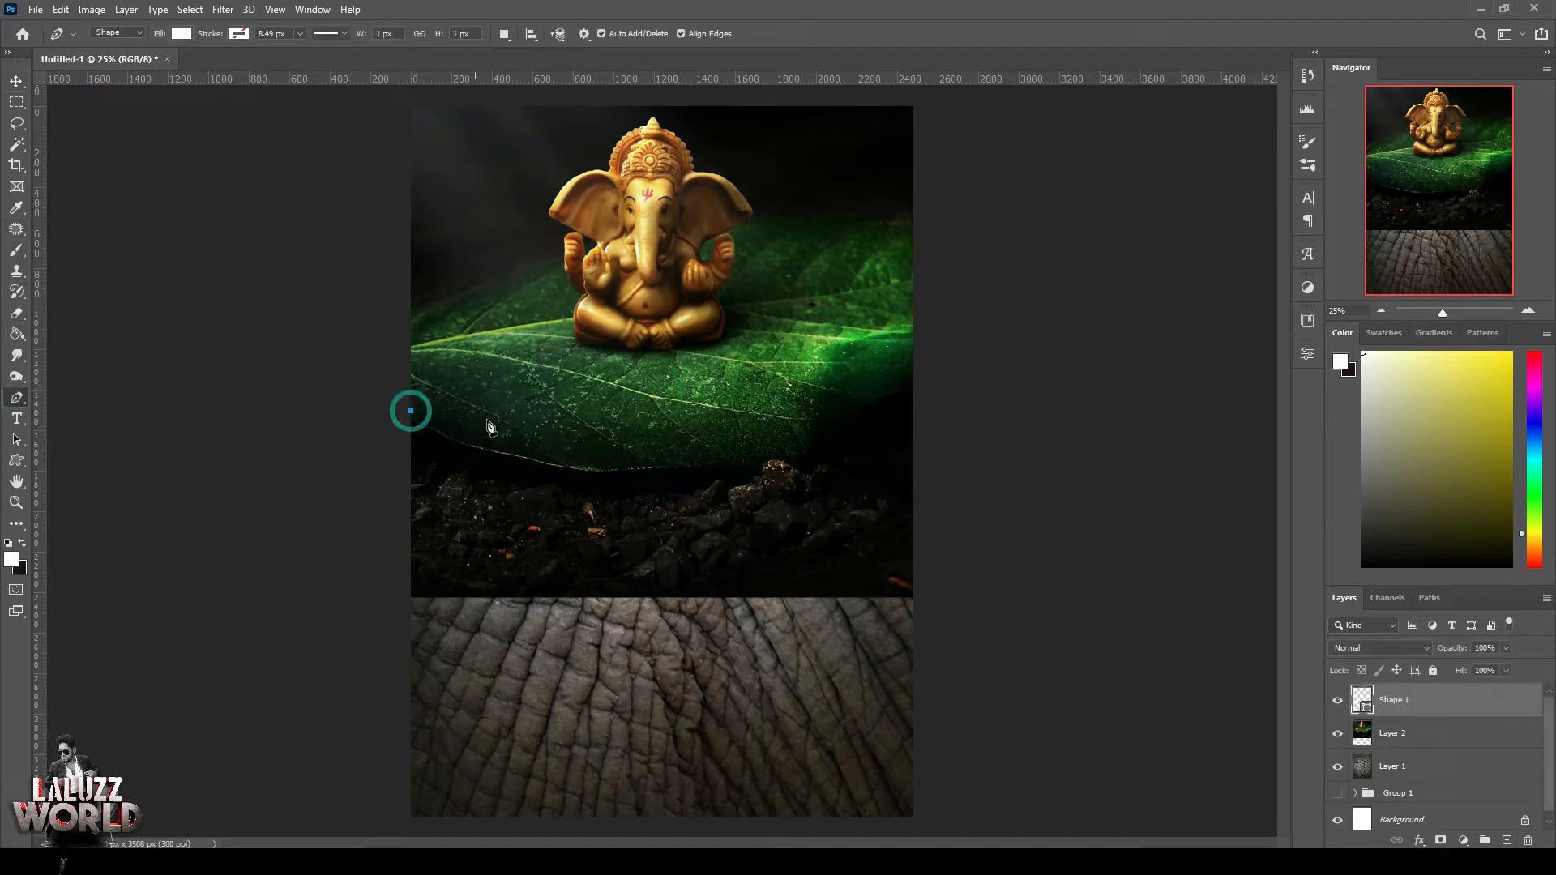
pyautogui.moveTo(913, 333); pyautogui.dragTo(1064, 179)
pyautogui.hotkey('ctrl', 'z')
pyautogui.hotkey('ctrl', 'z')
# Draw a closed Pen path curving across the leaf between the page's side edges and around the area below, and load it as a selection
pyautogui.click(112, 59)
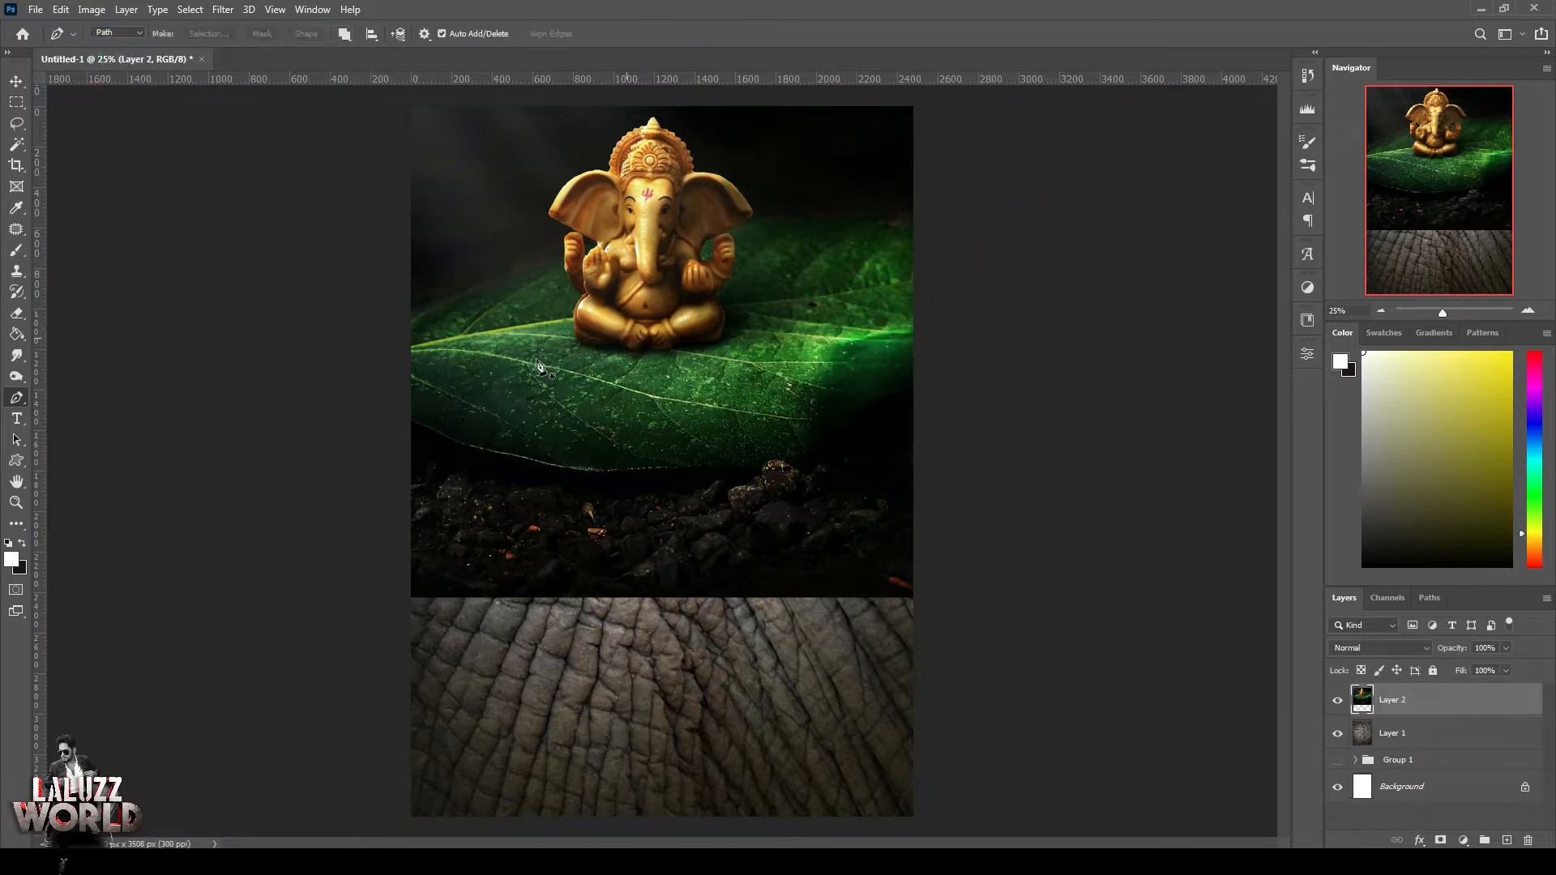
pyautogui.moveTo(910, 294); pyautogui.dragTo(1074, 148)
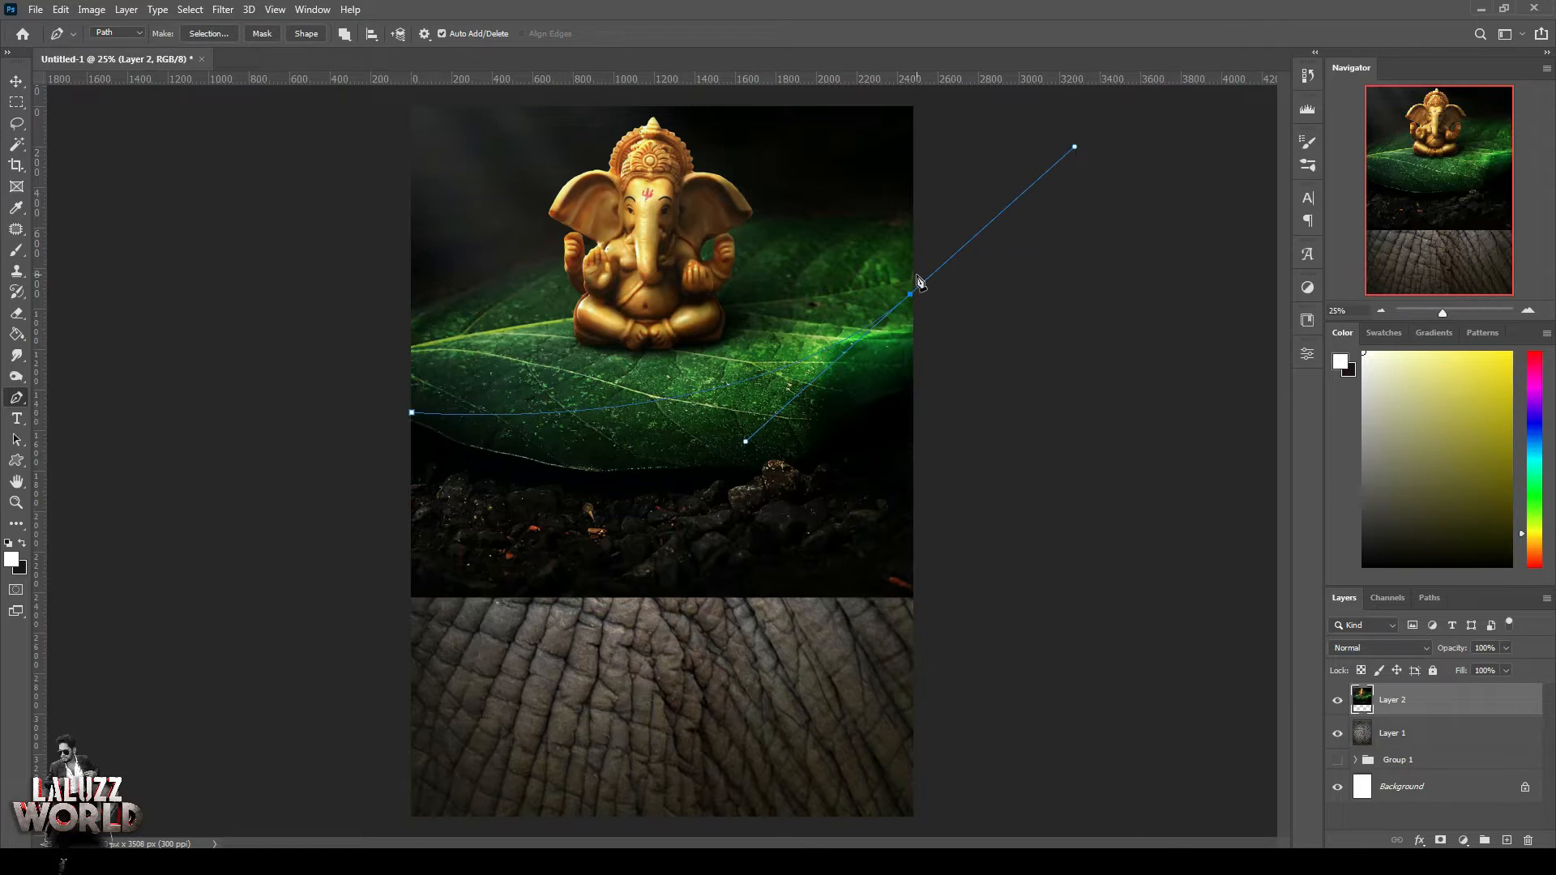
pyautogui.click(1020, 285)
pyautogui.click(1175, 465)
pyautogui.click(1132, 665)
pyautogui.click(700, 741)
pyautogui.moveTo(344, 697); pyautogui.dragTo(321, 687)
pyautogui.moveTo(189, 592); pyautogui.dragTo(187, 571)
pyautogui.moveTo(219, 448); pyautogui.dragTo(235, 432)
pyautogui.moveTo(391, 369); pyautogui.dragTo(419, 382)
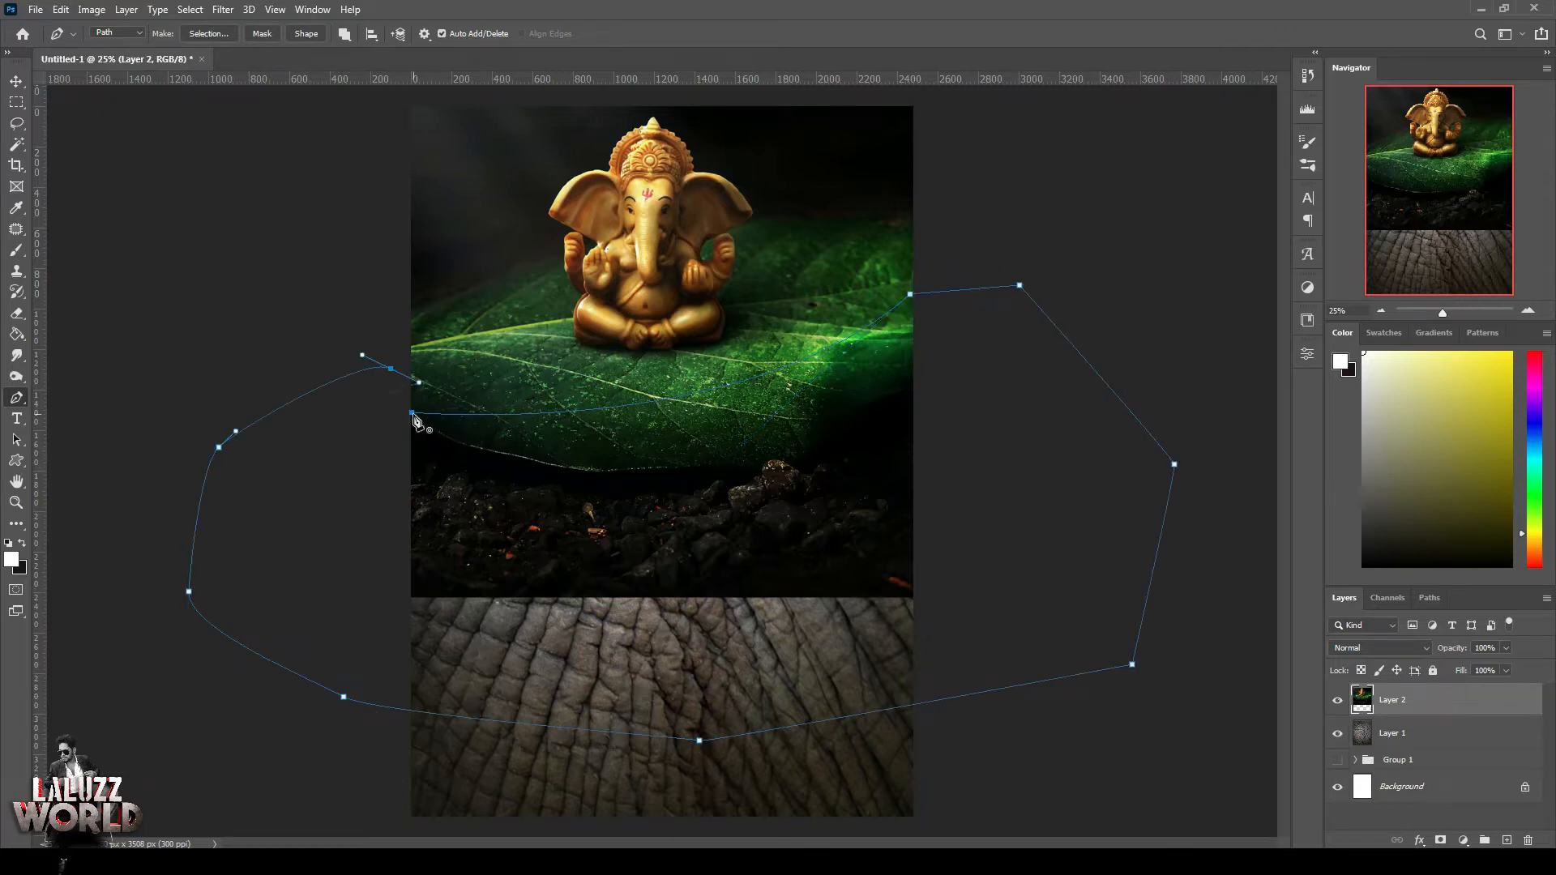
pyautogui.click(410, 412)
pyautogui.hotkey('ctrl', 'Return')
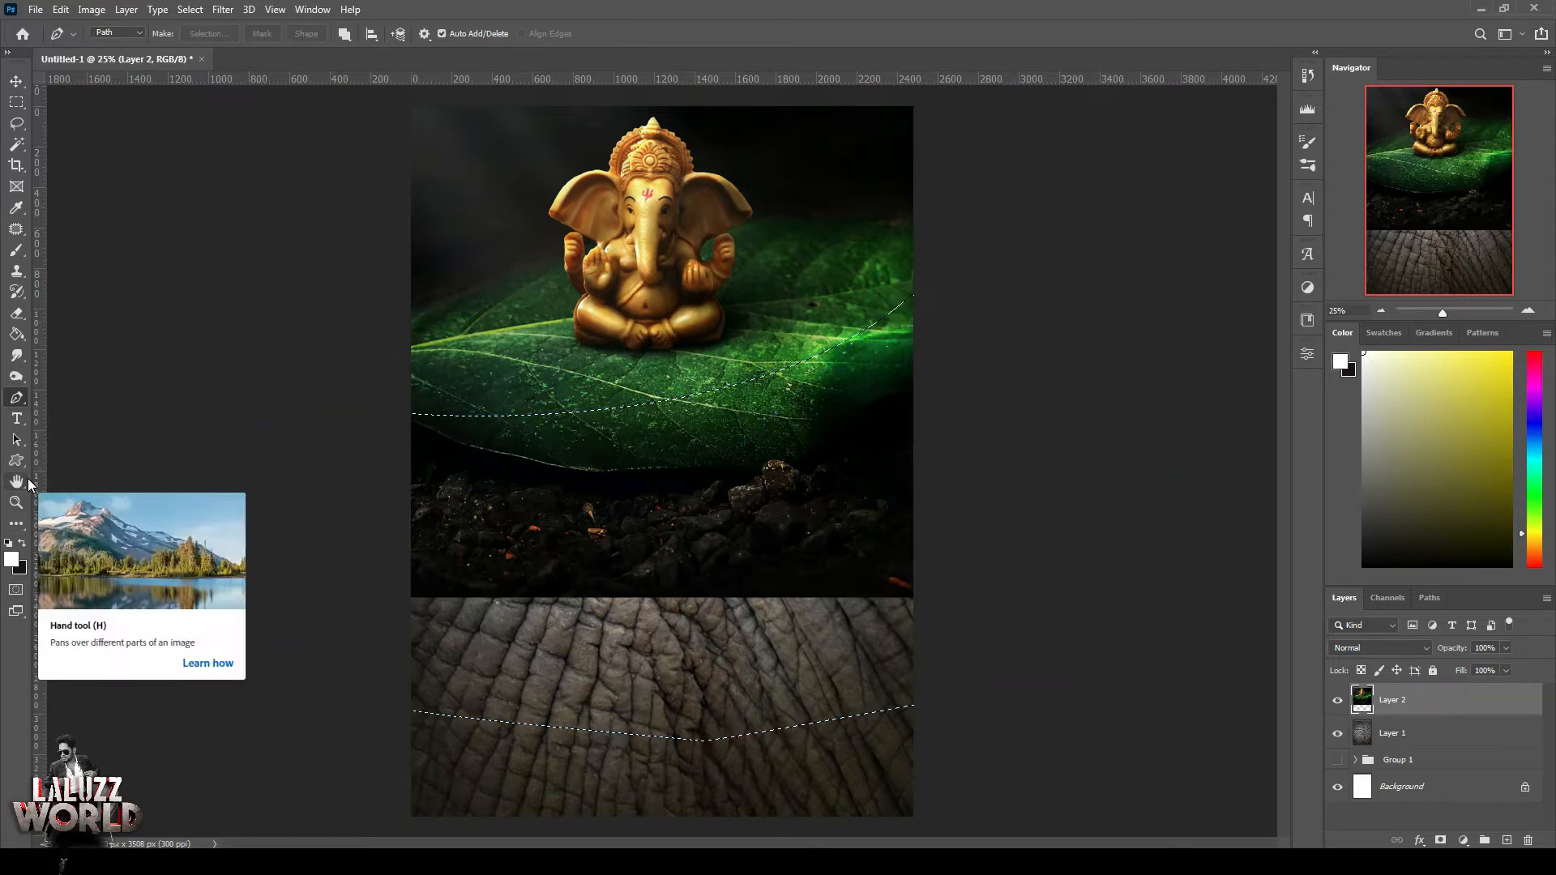
# Add a layer mask to the Ganesha layer from the selection and invert it to hide the area below the curve
pyautogui.click(1440, 840)
pyautogui.click(1245, 586)
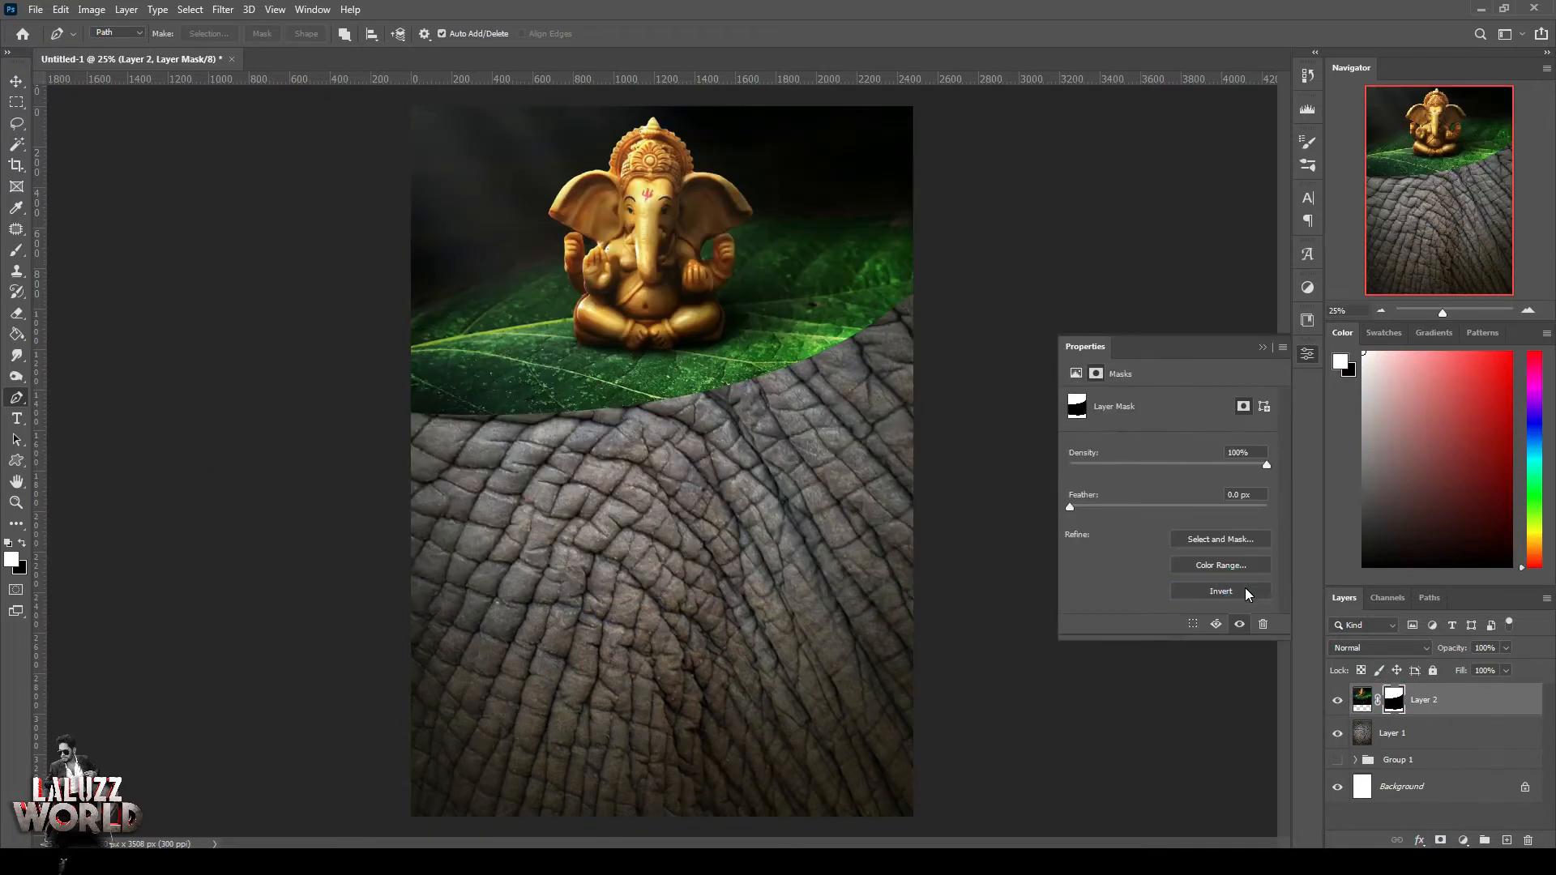
pyautogui.click(1306, 353)
# Apply a Drop Shadow to the Ganesha layer with 100% opacity, 46 px distance, 18% spread and 21 px size
pyautogui.click(1363, 700)
pyautogui.click(1419, 841)
pyautogui.click(1447, 837)
pyautogui.moveTo(1156, 464); pyautogui.dragTo(1216, 415)
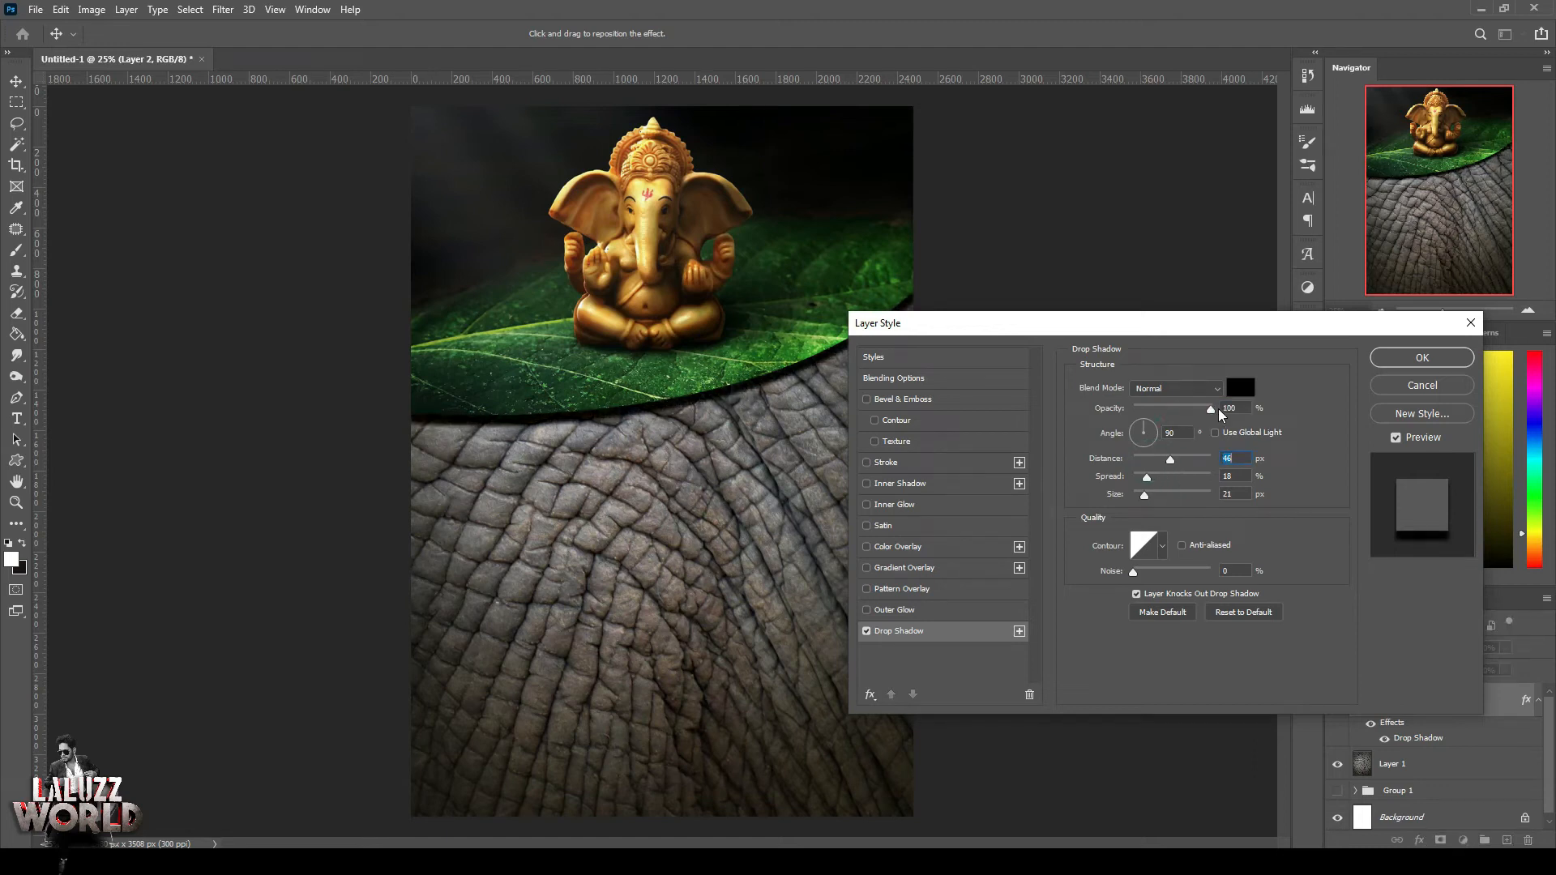
pyautogui.click(1422, 357)
# Apply a Gaussian Blur with a 7.8-pixel radius to the elephant-skin texture layer
pyautogui.press('p')
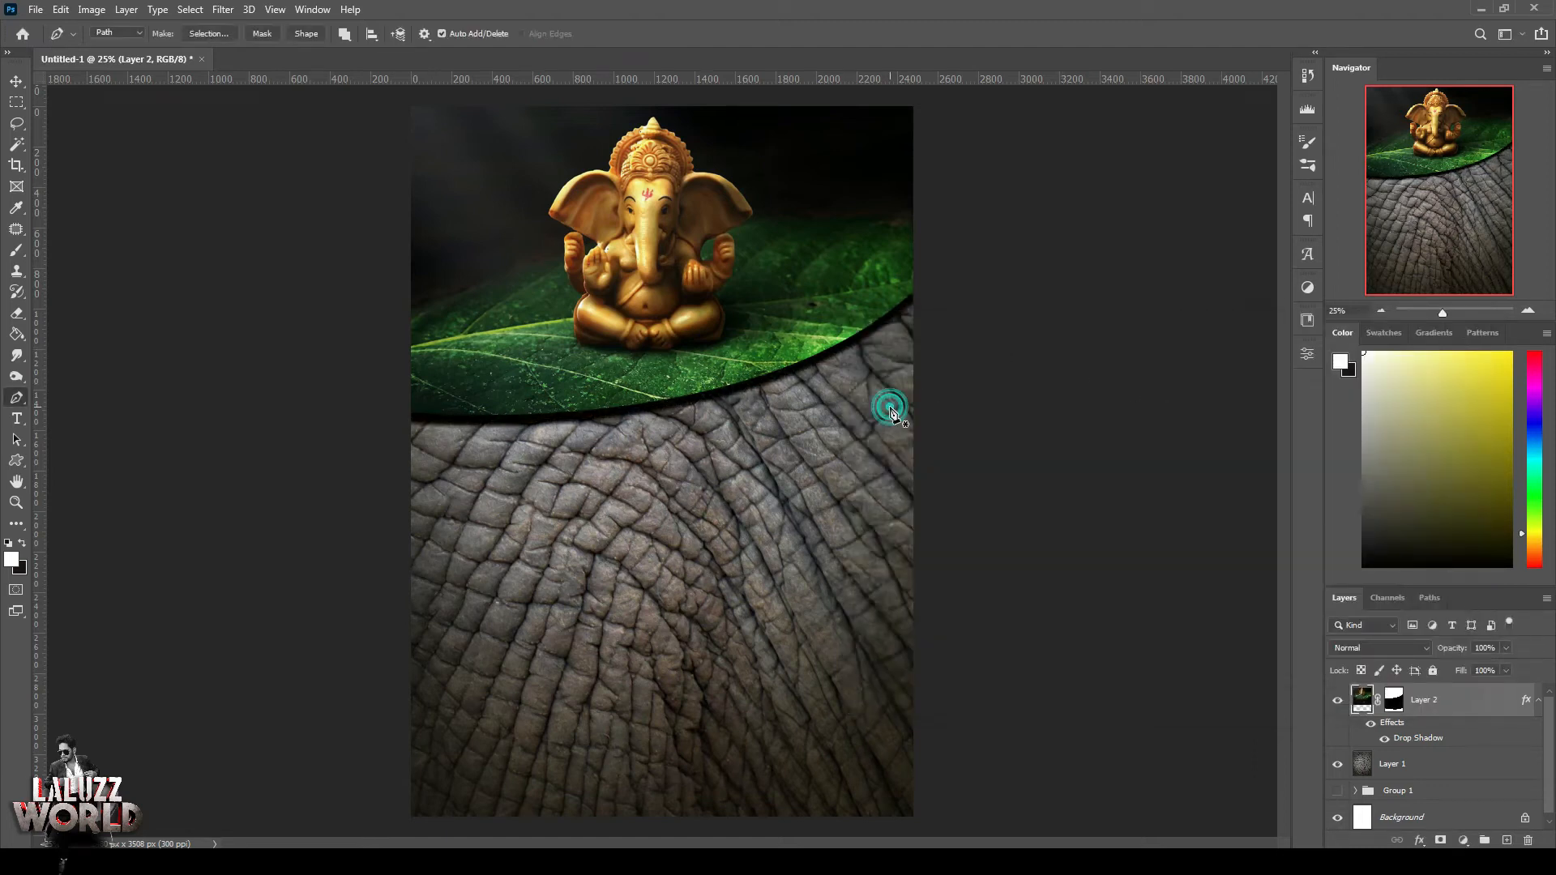
pyautogui.click(17, 81)
pyautogui.hotkey('alt', '[')
pyautogui.click(223, 9)
pyautogui.moveTo(389, 217)
pyautogui.click(502, 281)
pyautogui.moveTo(970, 485)
pyautogui.mouseDown()
pyautogui.moveTo(1062, 484)
pyautogui.moveTo(985, 483)
pyautogui.mouseUp()
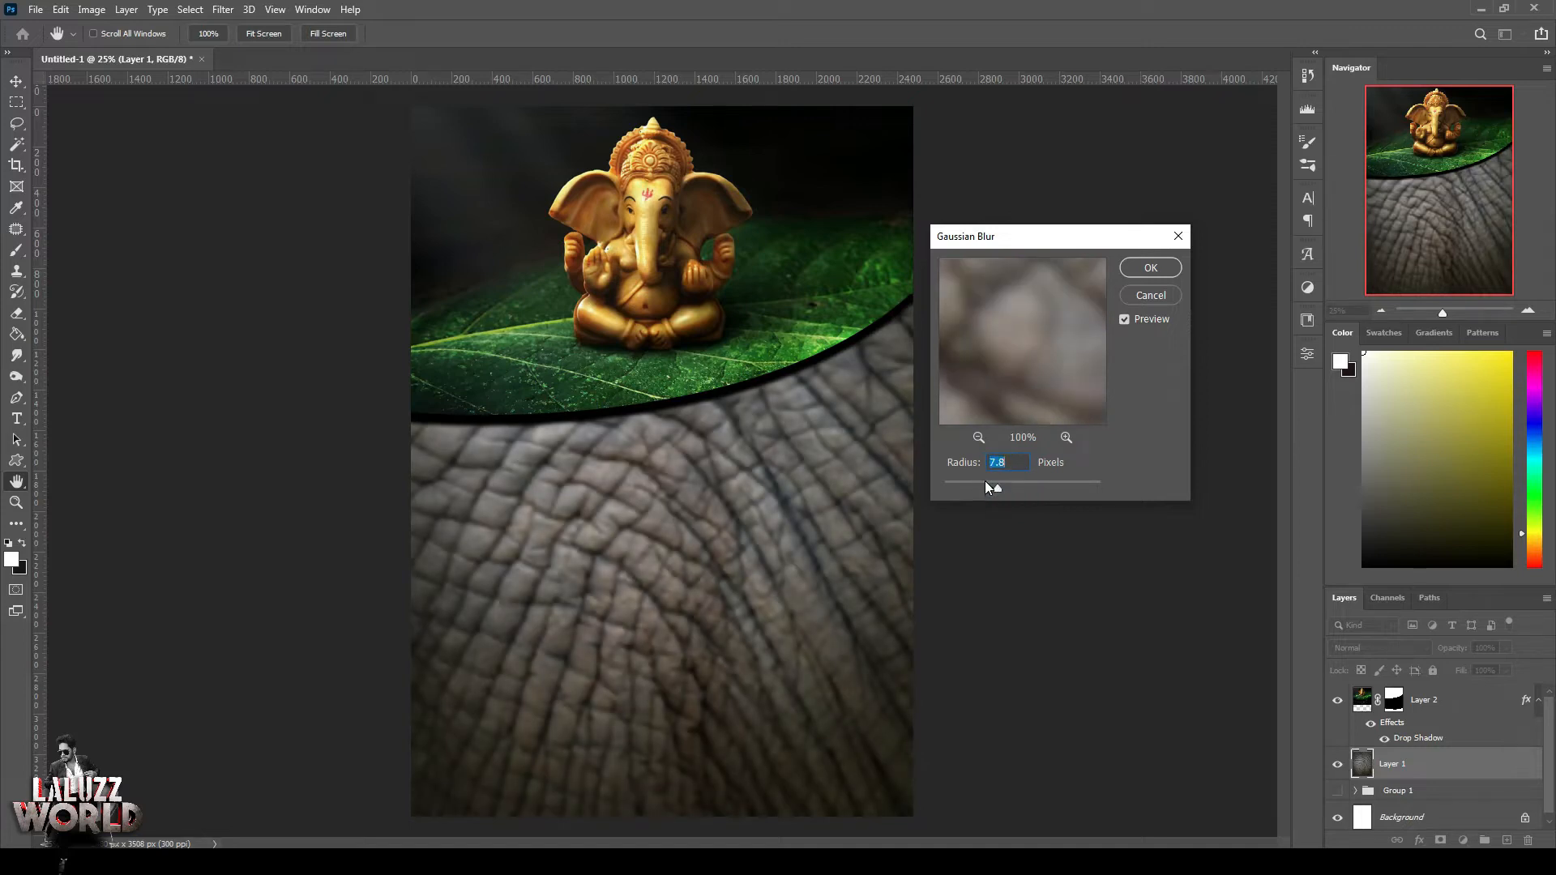
pyautogui.click(1151, 268)
pyautogui.press('v')
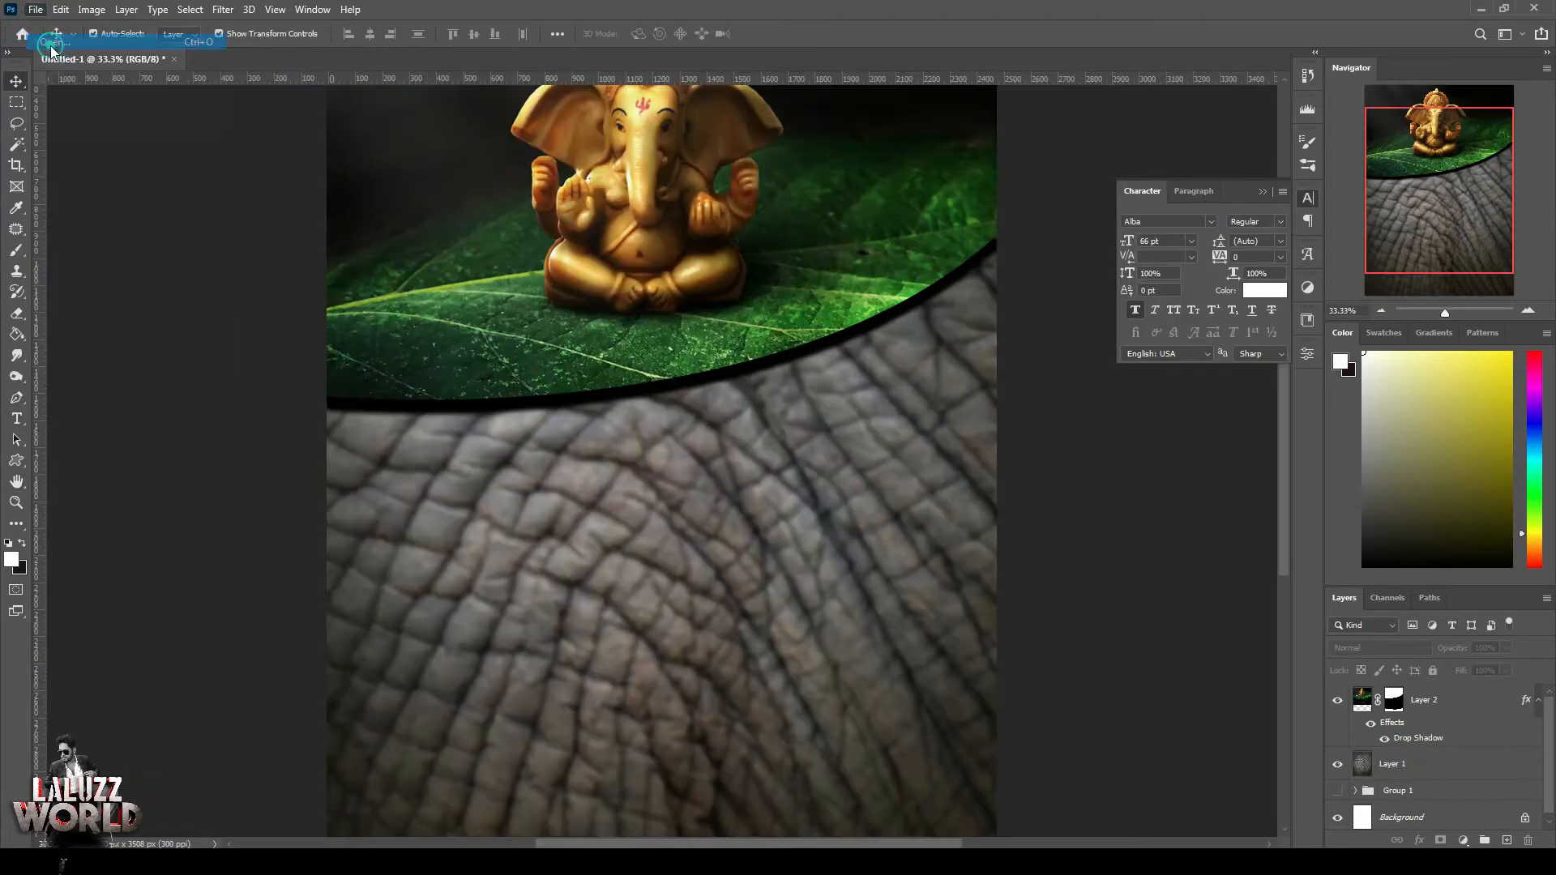
pyautogui.click(53, 44)
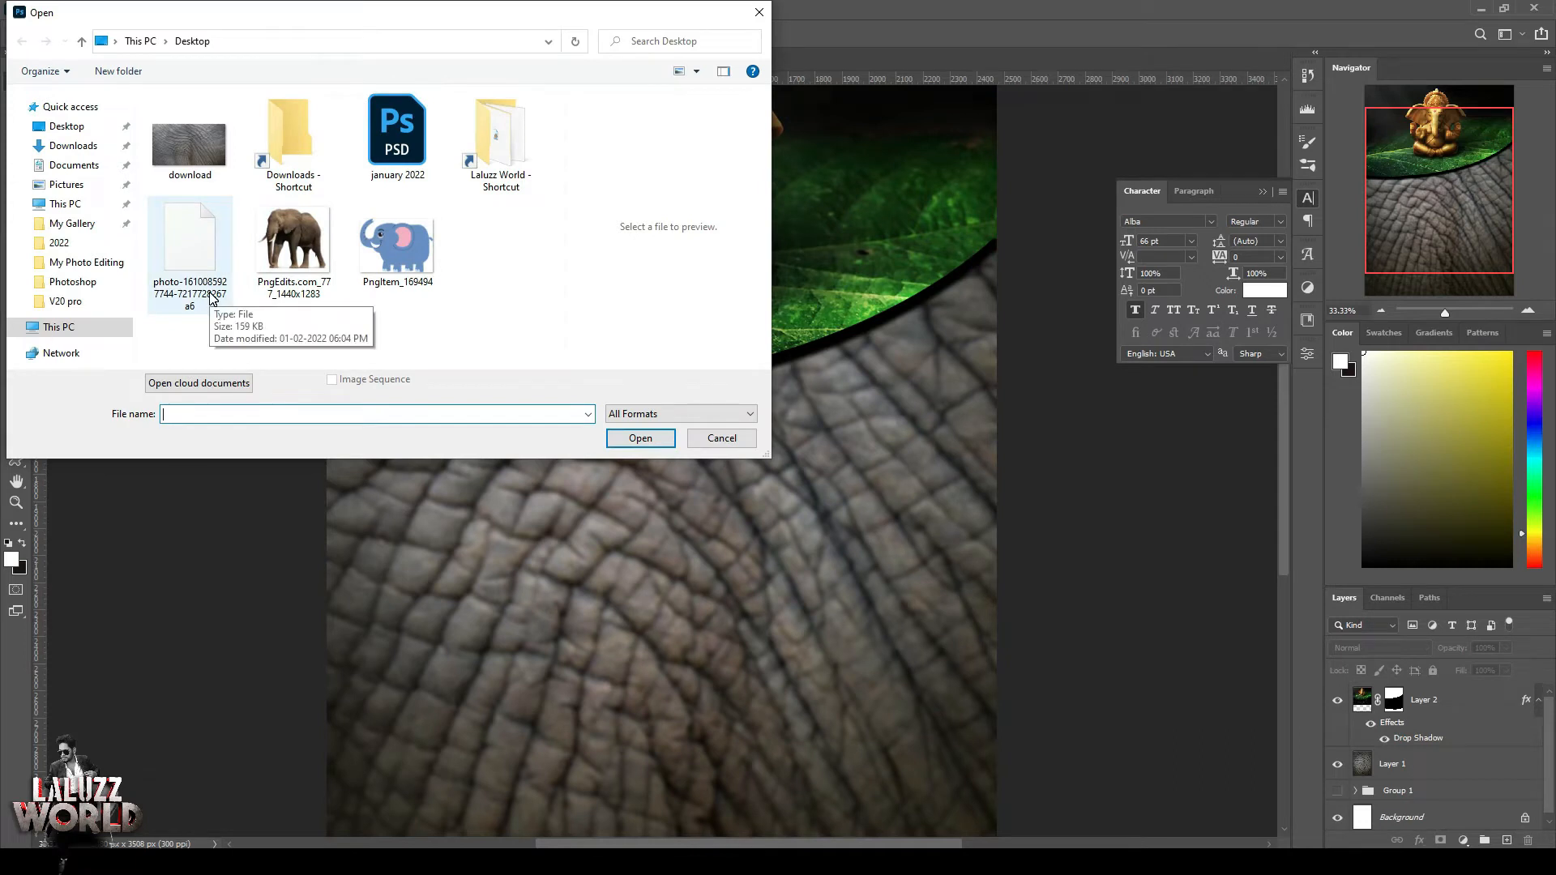
pyautogui.click(739, 441)
# Set the Pen tool to Shape mode
pyautogui.click(17, 399)
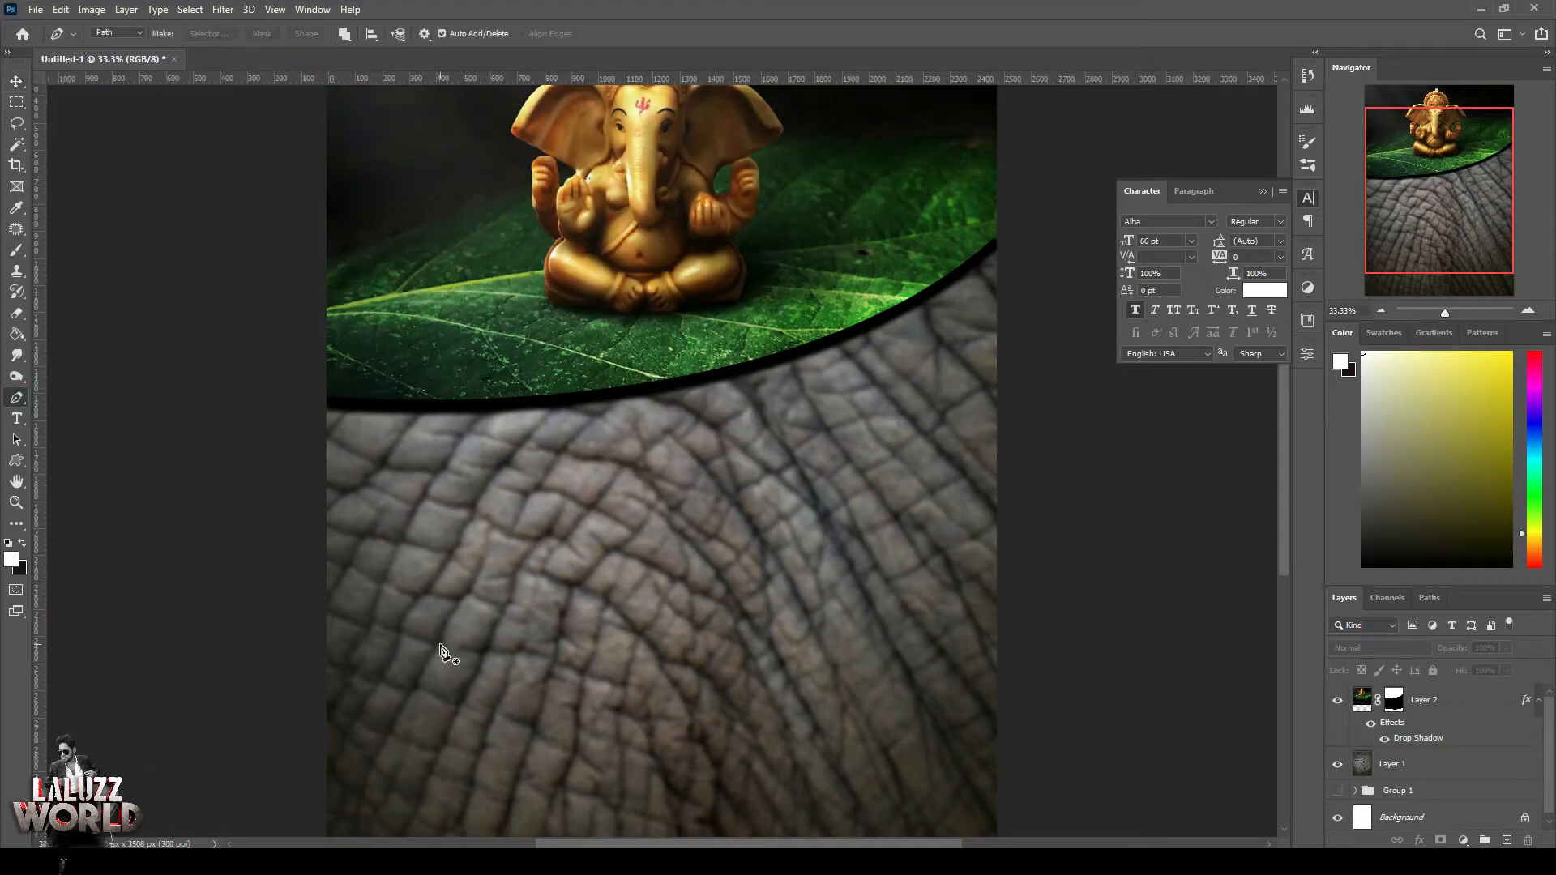
pyautogui.click(117, 32)
pyautogui.click(114, 46)
# Try to draw a curved black tusk shape on the elephant skin below the leaf, and undo it
pyautogui.moveTo(419, 623); pyautogui.dragTo(475, 549)
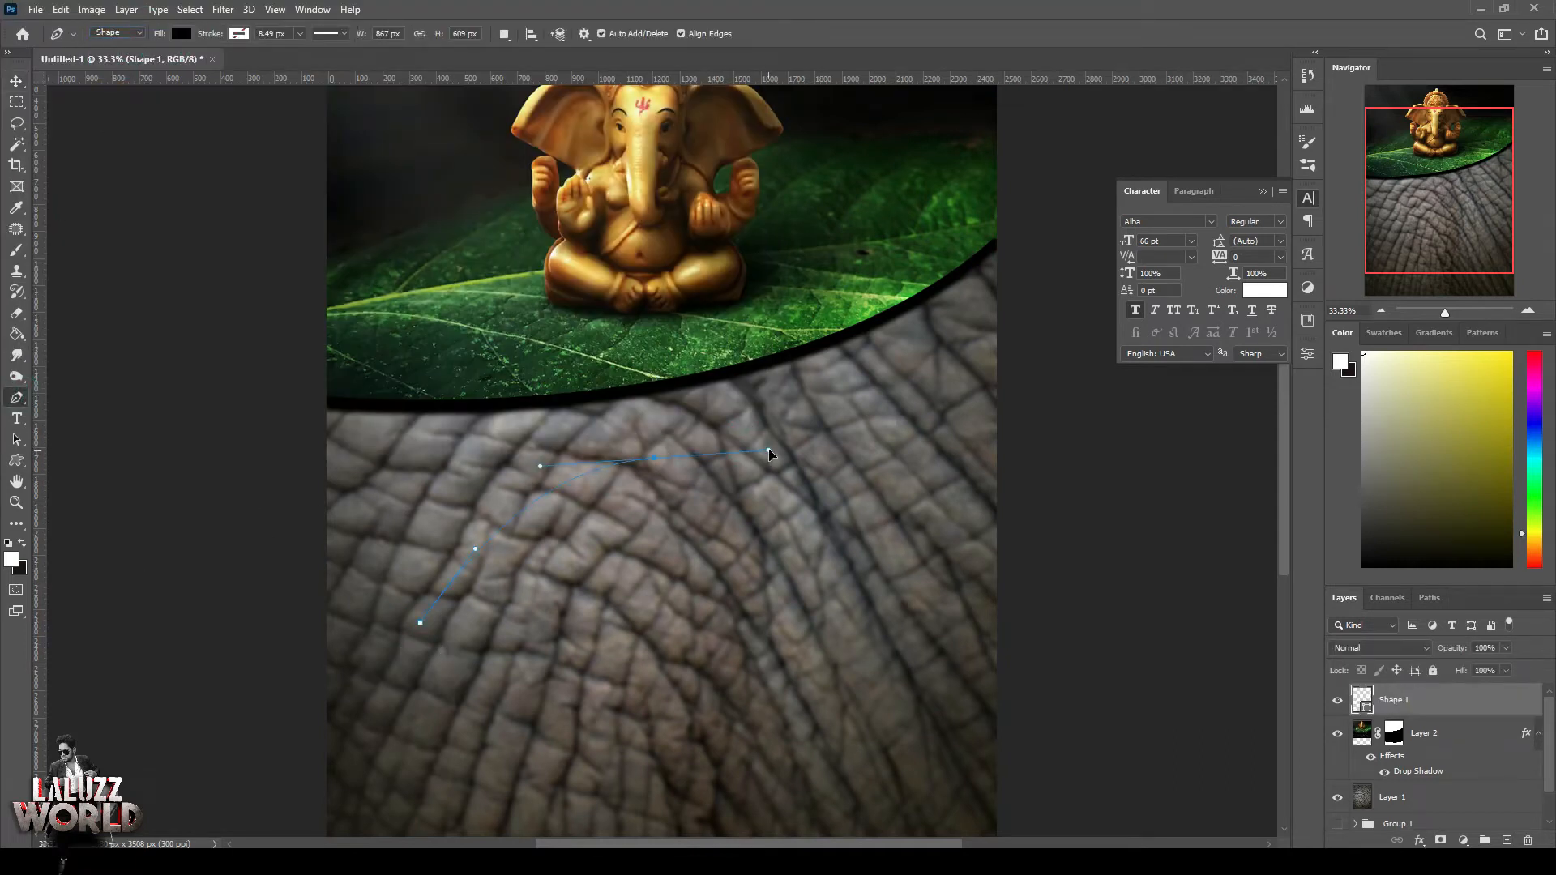
pyautogui.moveTo(795, 438); pyautogui.dragTo(795, 436)
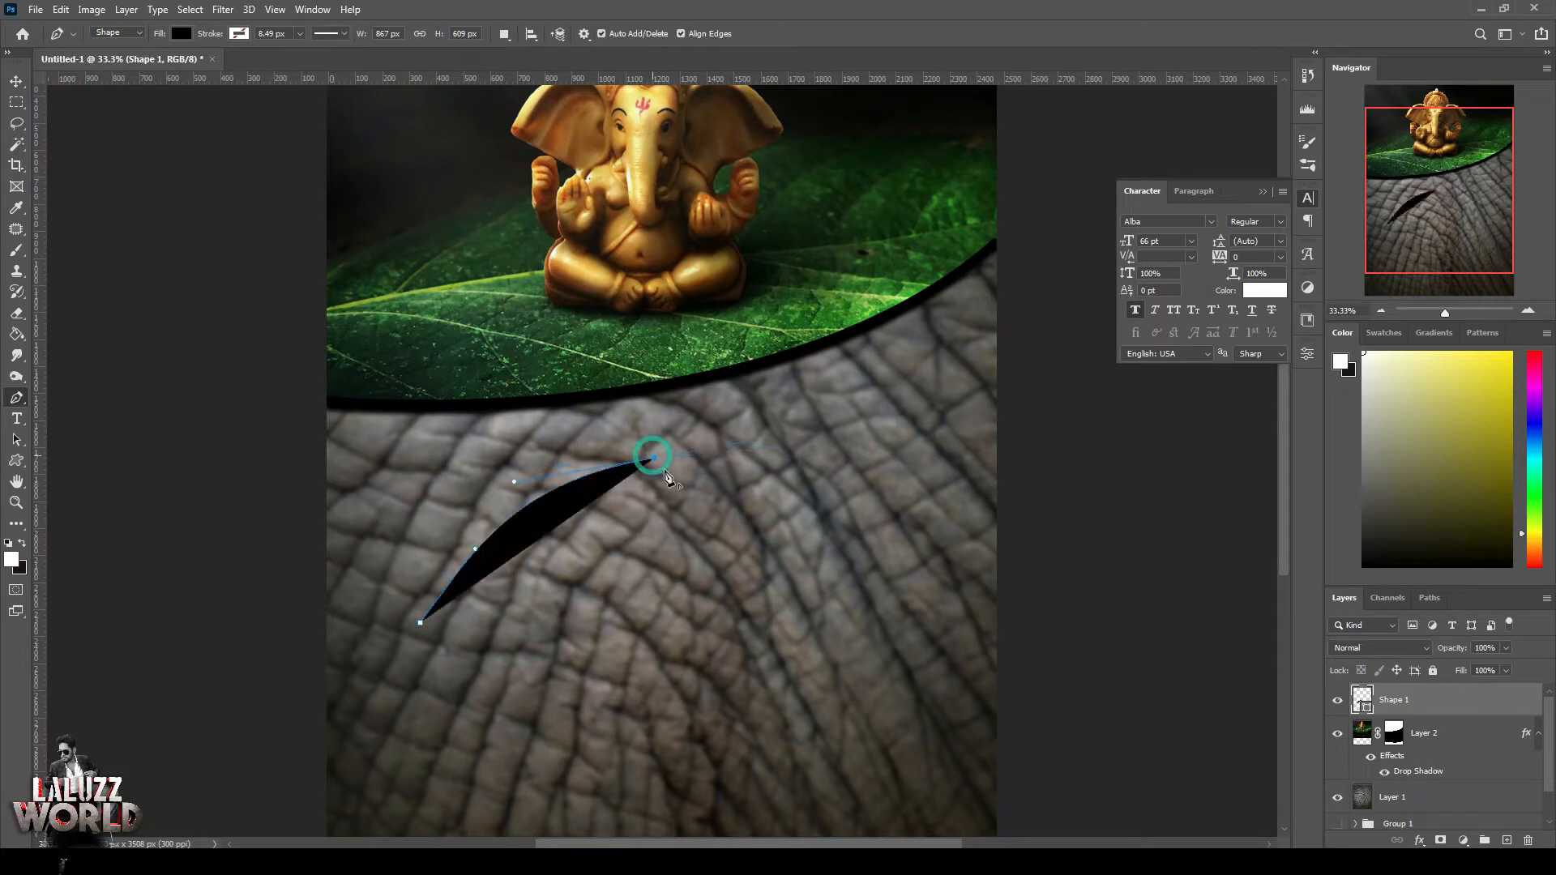
pyautogui.moveTo(669, 496); pyautogui.dragTo(671, 500)
pyautogui.moveTo(422, 625)
pyautogui.mouseDown()
pyautogui.moveTo(363, 645)
pyautogui.moveTo(428, 610)
pyautogui.moveTo(421, 639)
pyautogui.mouseUp()
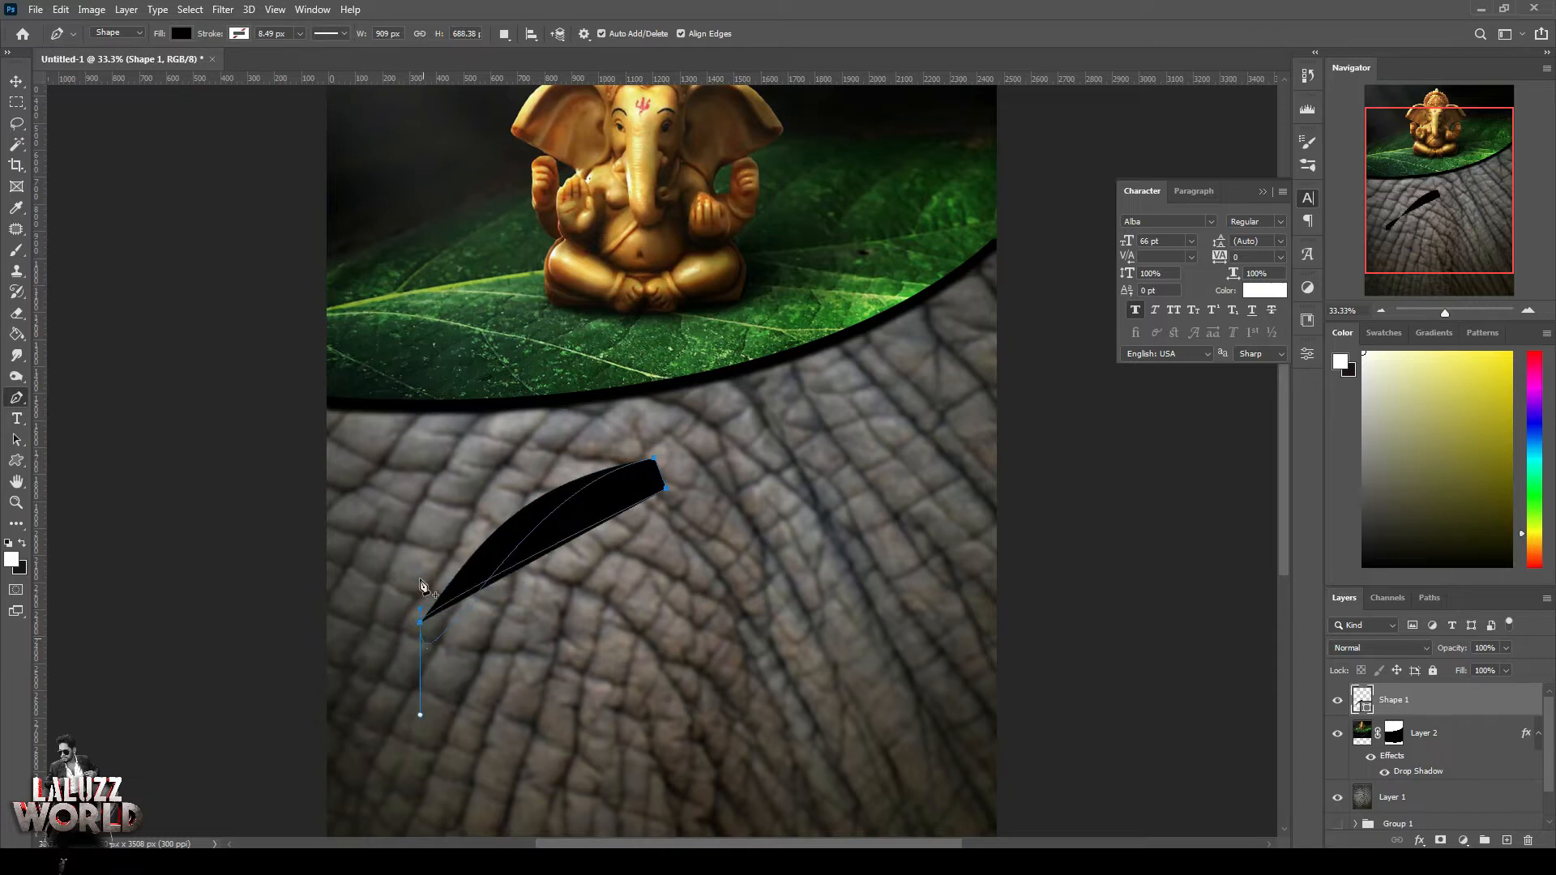
pyautogui.click(665, 484)
pyautogui.click(658, 486)
pyautogui.moveTo(422, 623); pyautogui.dragTo(407, 588)
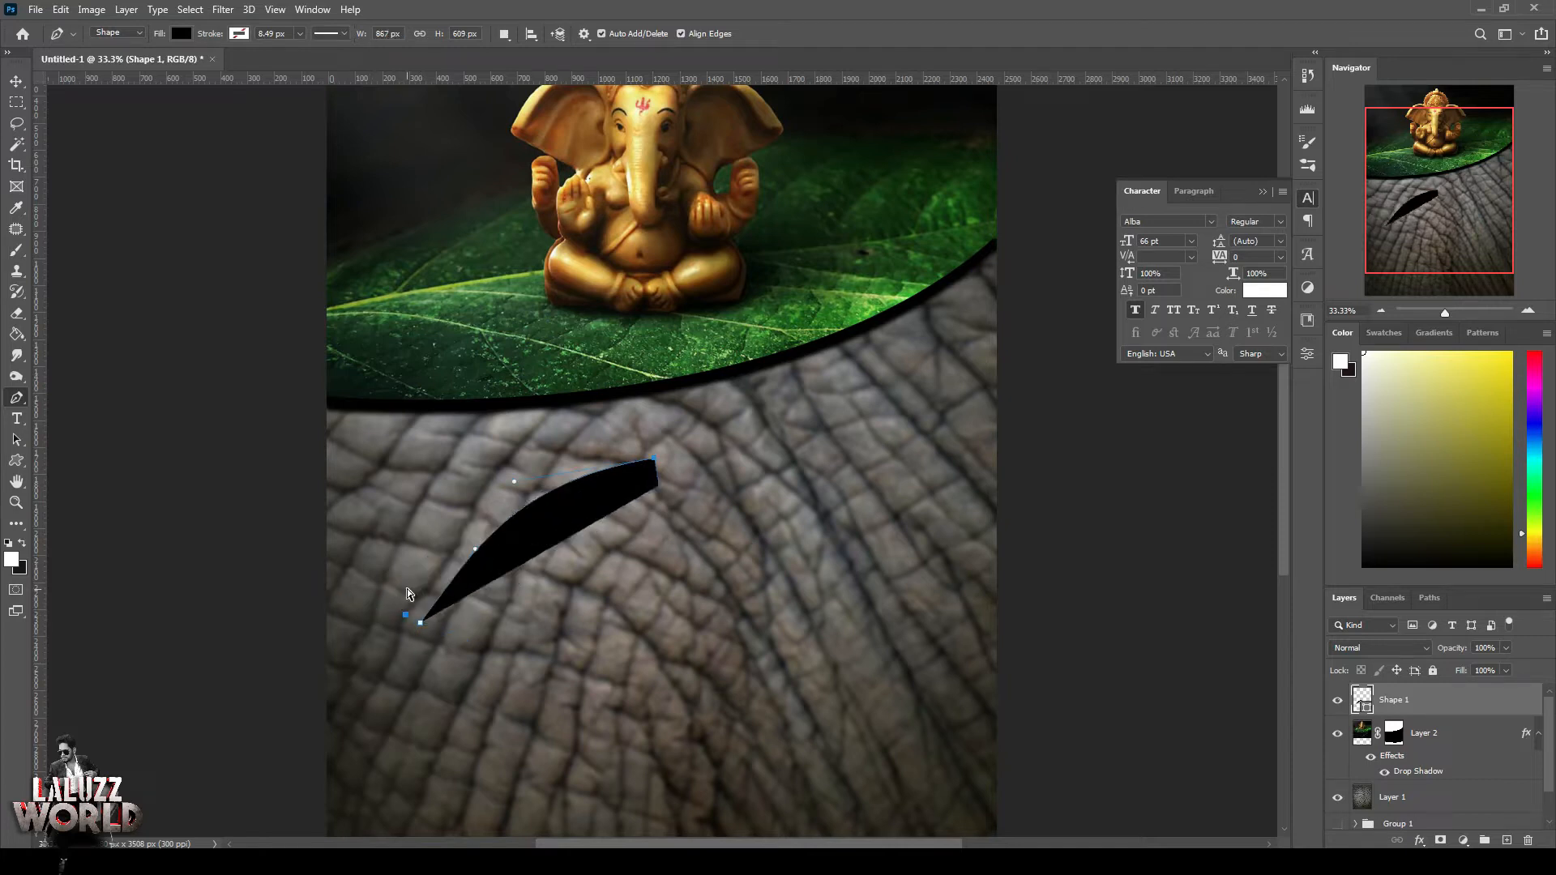
pyautogui.hotkey('ctrl', 'z')
pyautogui.hotkey('ctrl', 'z')
pyautogui.hotkey('ctrl', 'z')
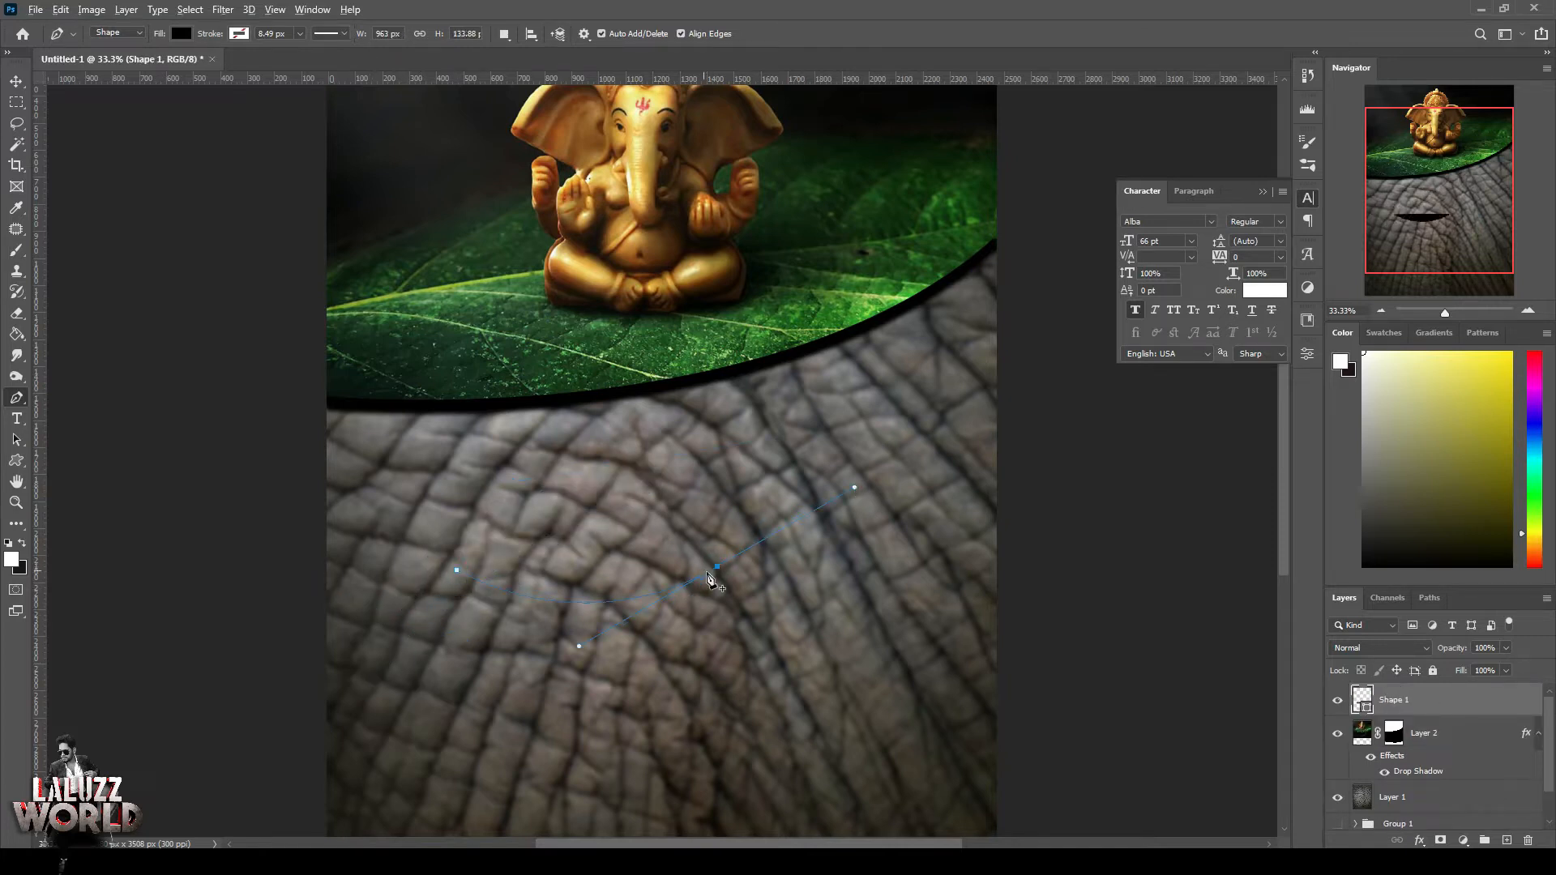
# Draw a curved black tusk shape about 963 px wide and 233 px high on the skin texture and rasterize its layer
pyautogui.click(716, 567)
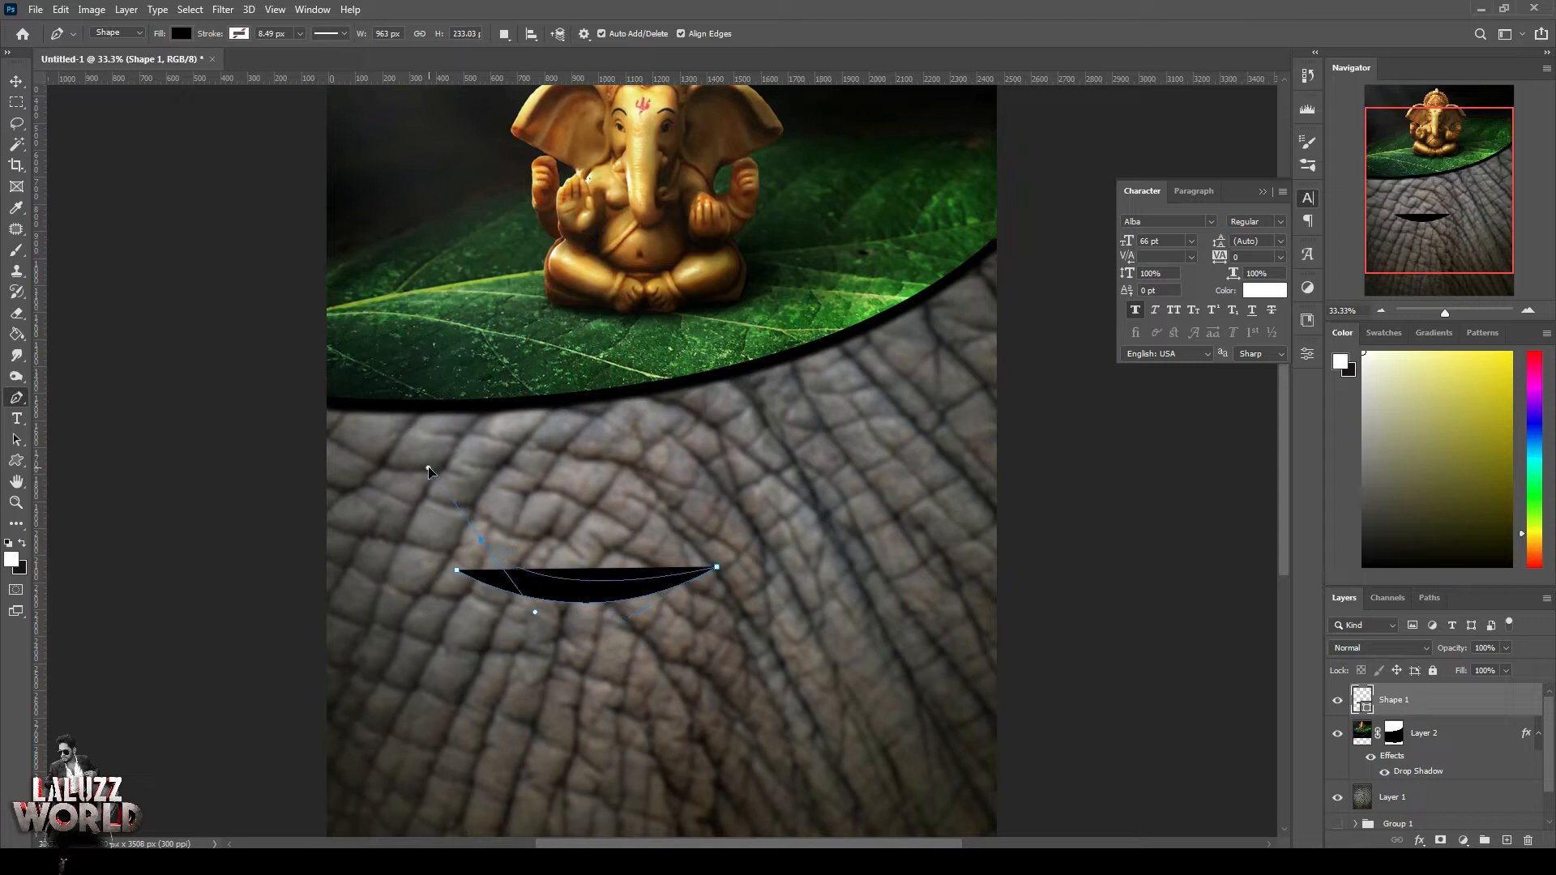
pyautogui.click(456, 571)
pyautogui.click(12, 83)
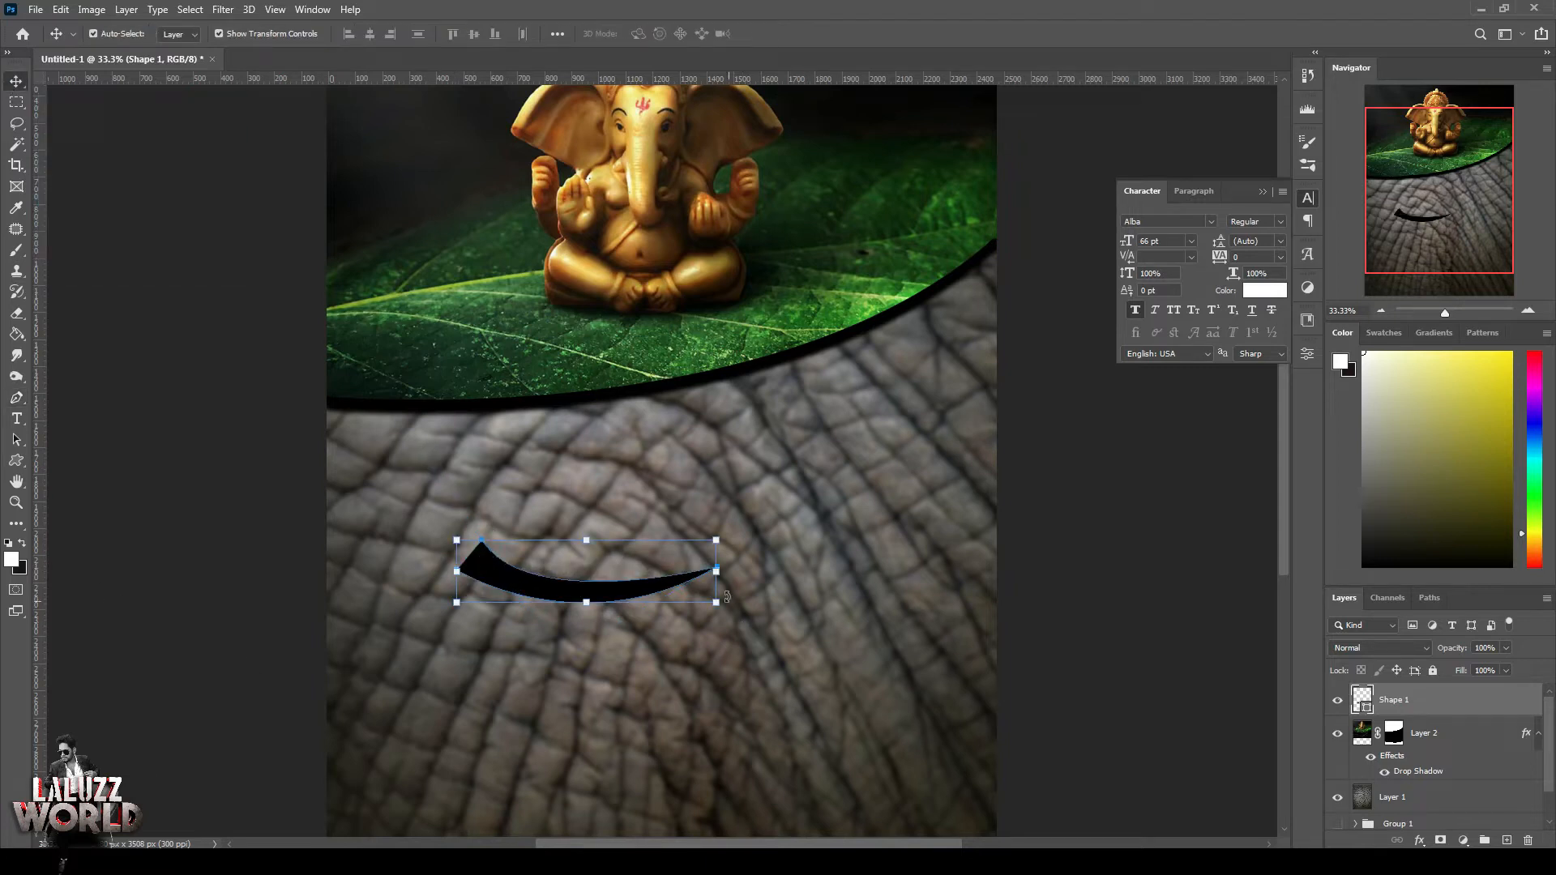
pyautogui.rightClick(1392, 702)
pyautogui.click(1397, 253)
# Rotate the tusk about 118.66° and place it near the page's left edge, just below the leaf curve
pyautogui.moveTo(730, 527); pyautogui.dragTo(561, 685)
pyautogui.moveTo(616, 508); pyautogui.dragTo(496, 497)
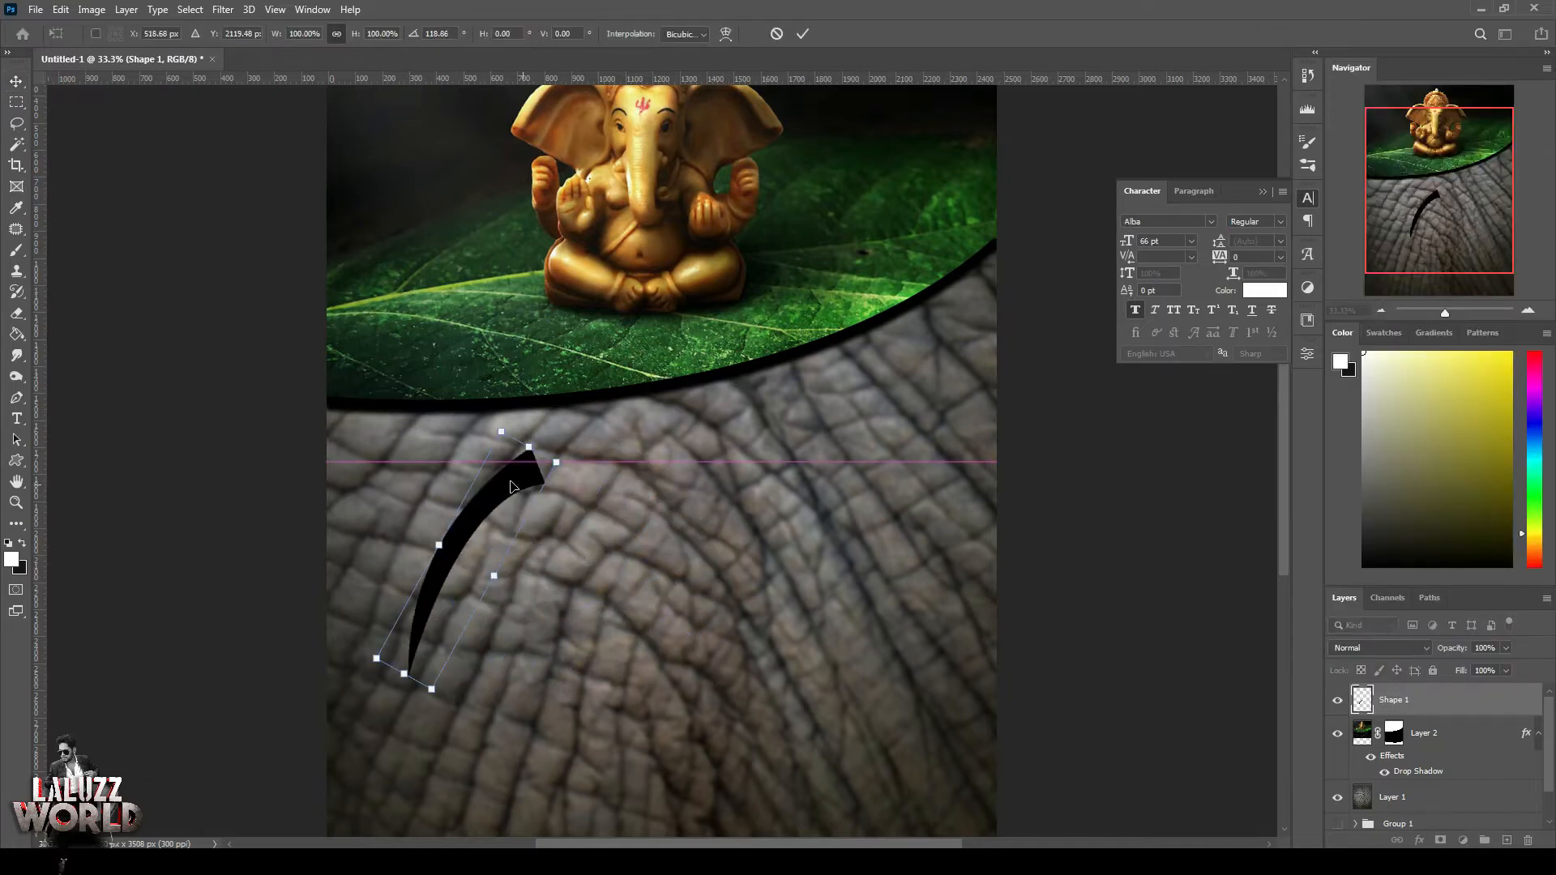
pyautogui.press('Return')
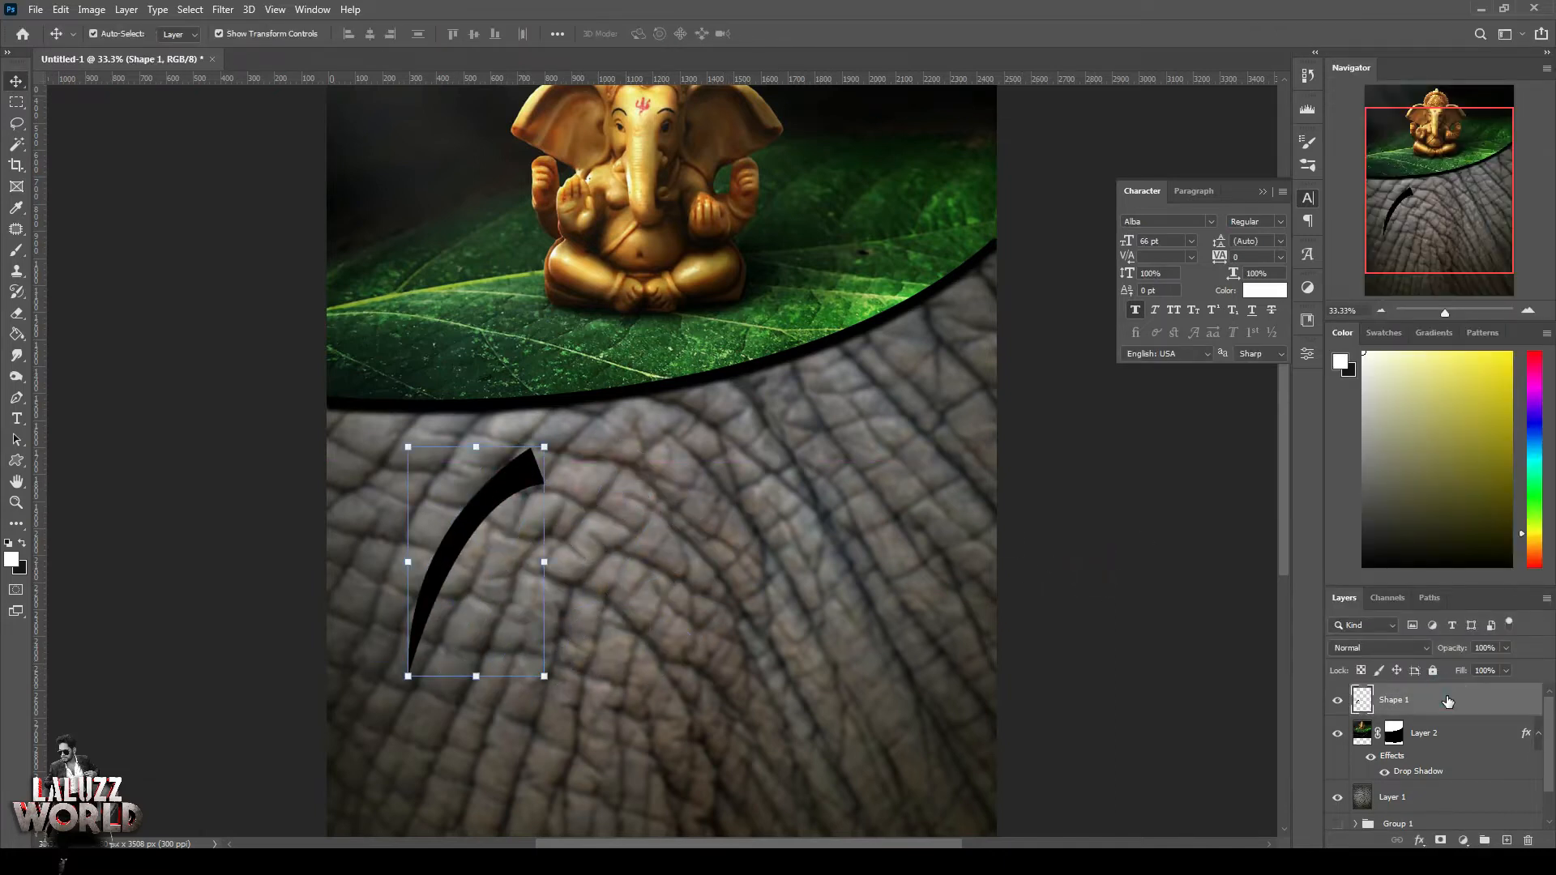
# Add Bevel & Emboss and a white (#ffffff) Color Overlay to the tusk layer
pyautogui.click(1463, 841)
pyautogui.click(1419, 841)
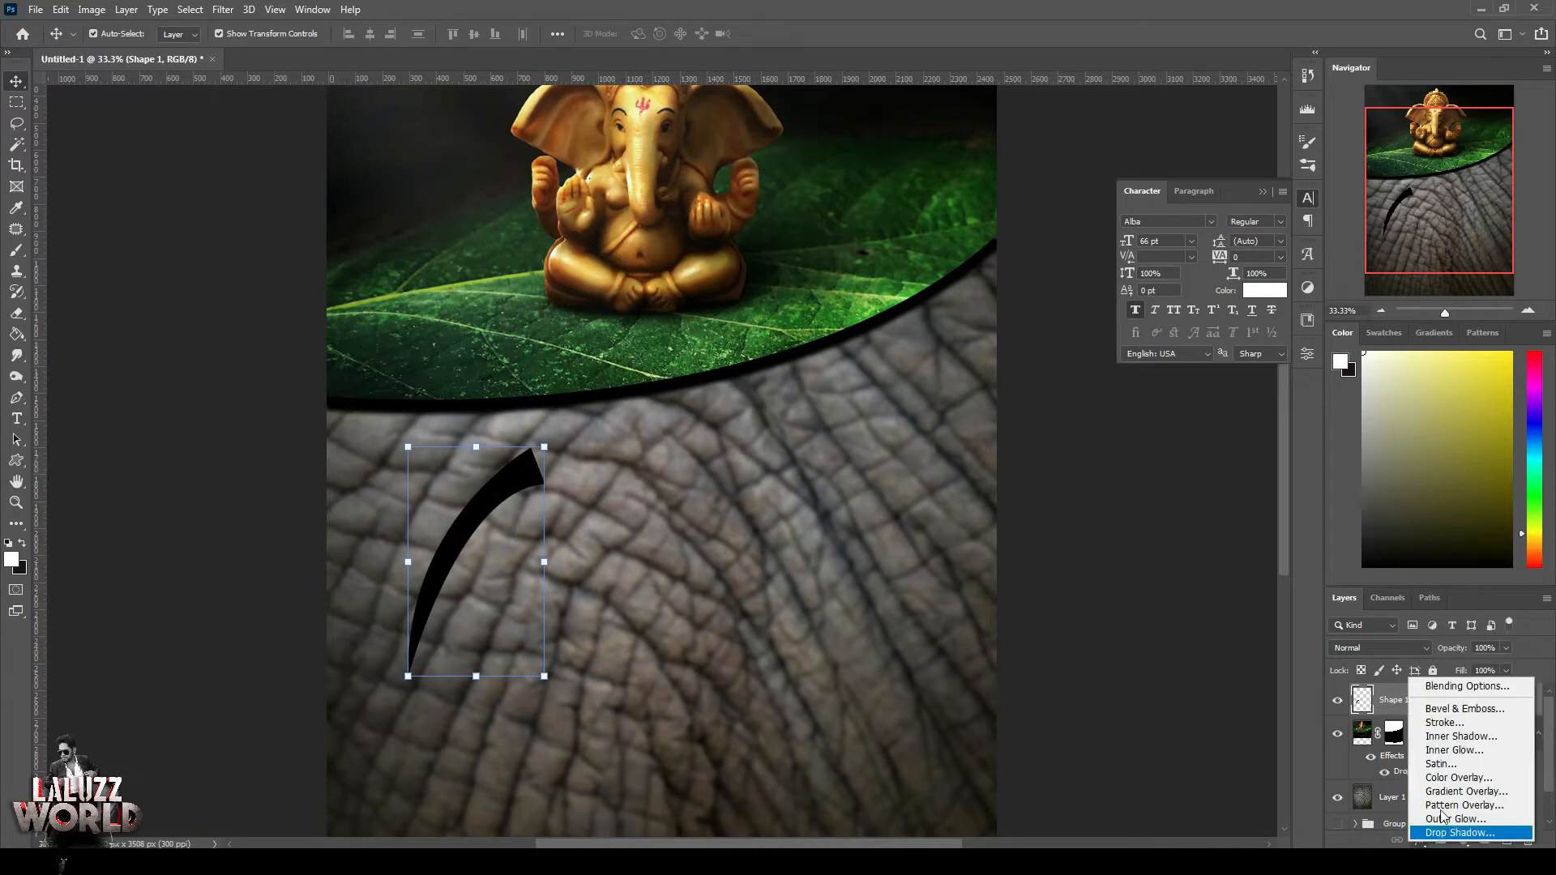
pyautogui.click(1464, 709)
pyautogui.click(921, 531)
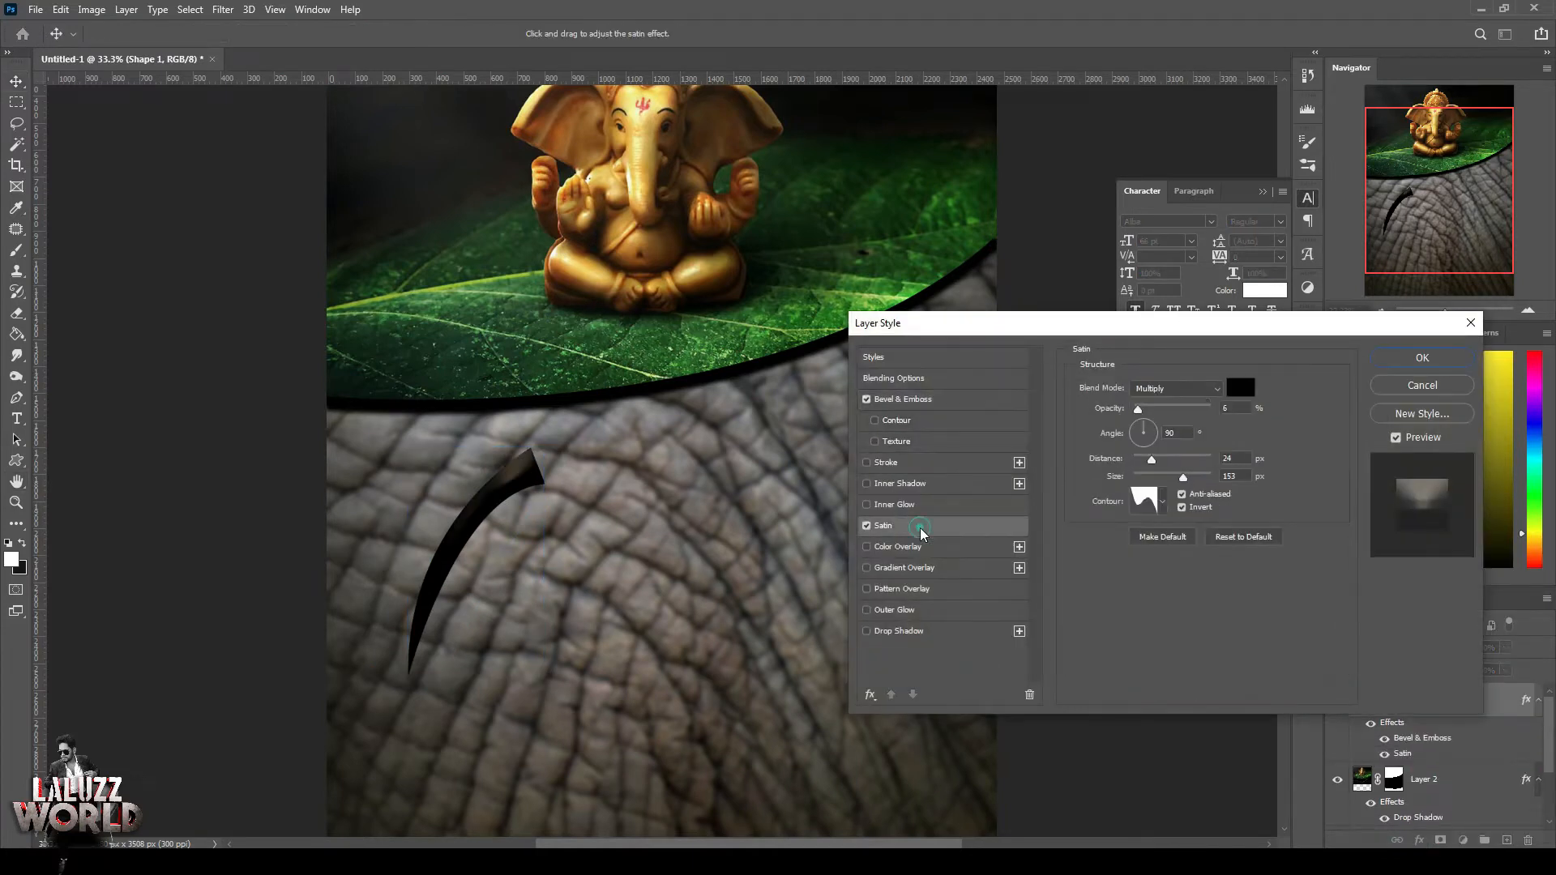
pyautogui.click(869, 528)
pyautogui.click(916, 547)
pyautogui.write('ffffff')
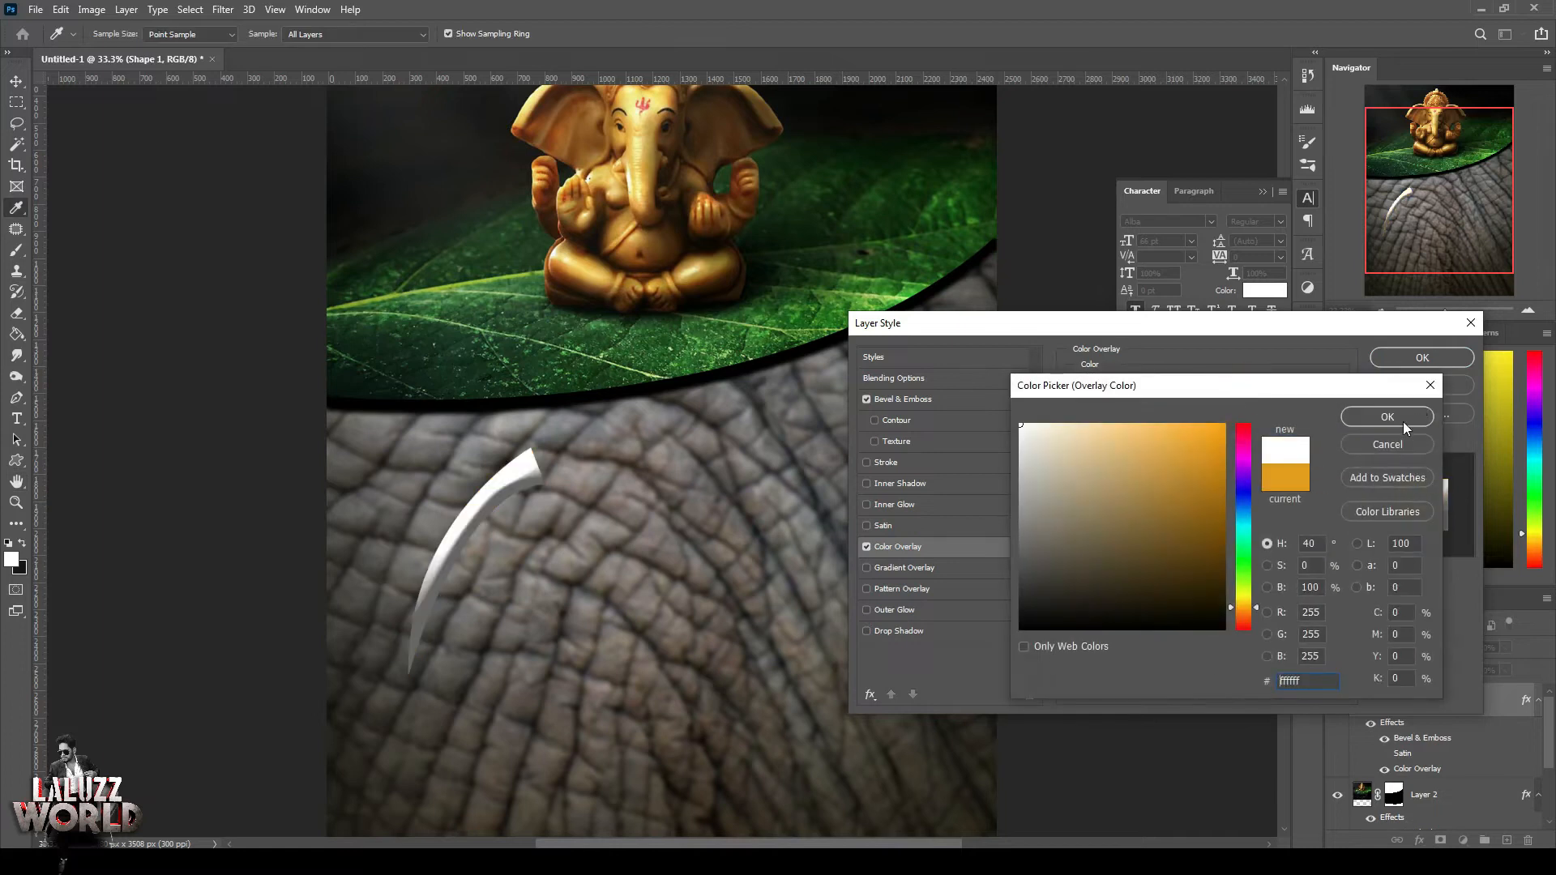
pyautogui.click(1399, 416)
# Try several gloss contour presets for the tusk's Bevel & Emboss and return to the linear one
pyautogui.click(975, 401)
pyautogui.click(1169, 572)
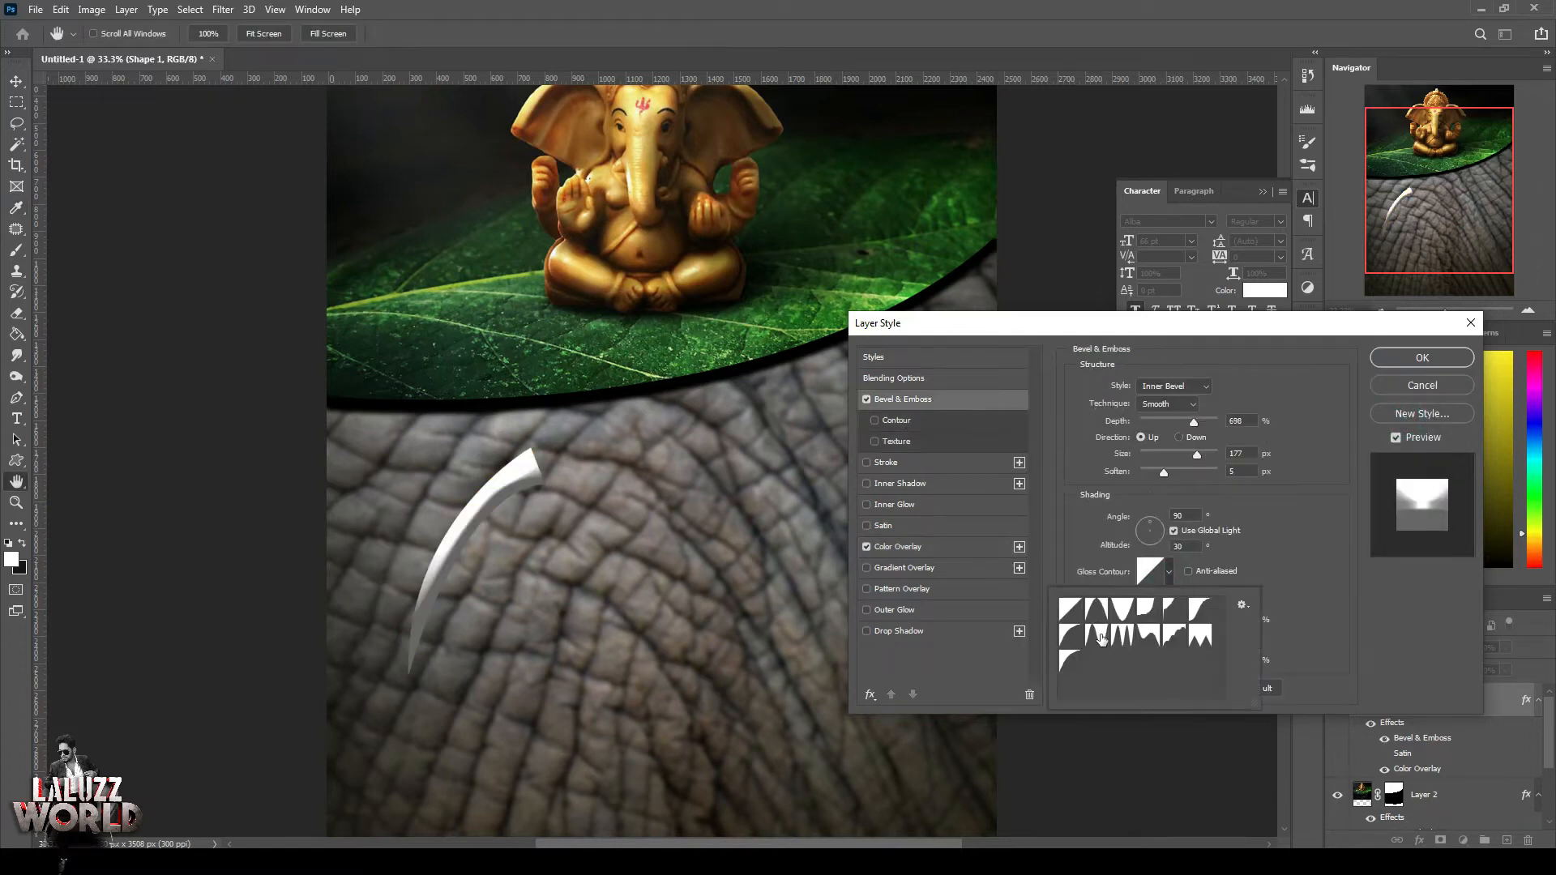
pyautogui.click(1073, 629)
pyautogui.click(1097, 608)
pyautogui.click(1123, 609)
pyautogui.click(1122, 639)
pyautogui.click(1070, 609)
# Set the tusk's Bevel & Emboss to 428% depth, 51 px size and 16 px soften, keeping the Smooth technique
pyautogui.moveTo(1164, 474)
pyautogui.mouseDown()
pyautogui.moveTo(1138, 475)
pyautogui.moveTo(1166, 456)
pyautogui.moveTo(1171, 422)
pyautogui.moveTo(1274, 479)
pyautogui.mouseUp()
pyautogui.moveTo(1180, 423); pyautogui.dragTo(1173, 423)
pyautogui.click(1200, 404)
pyautogui.click(1199, 404)
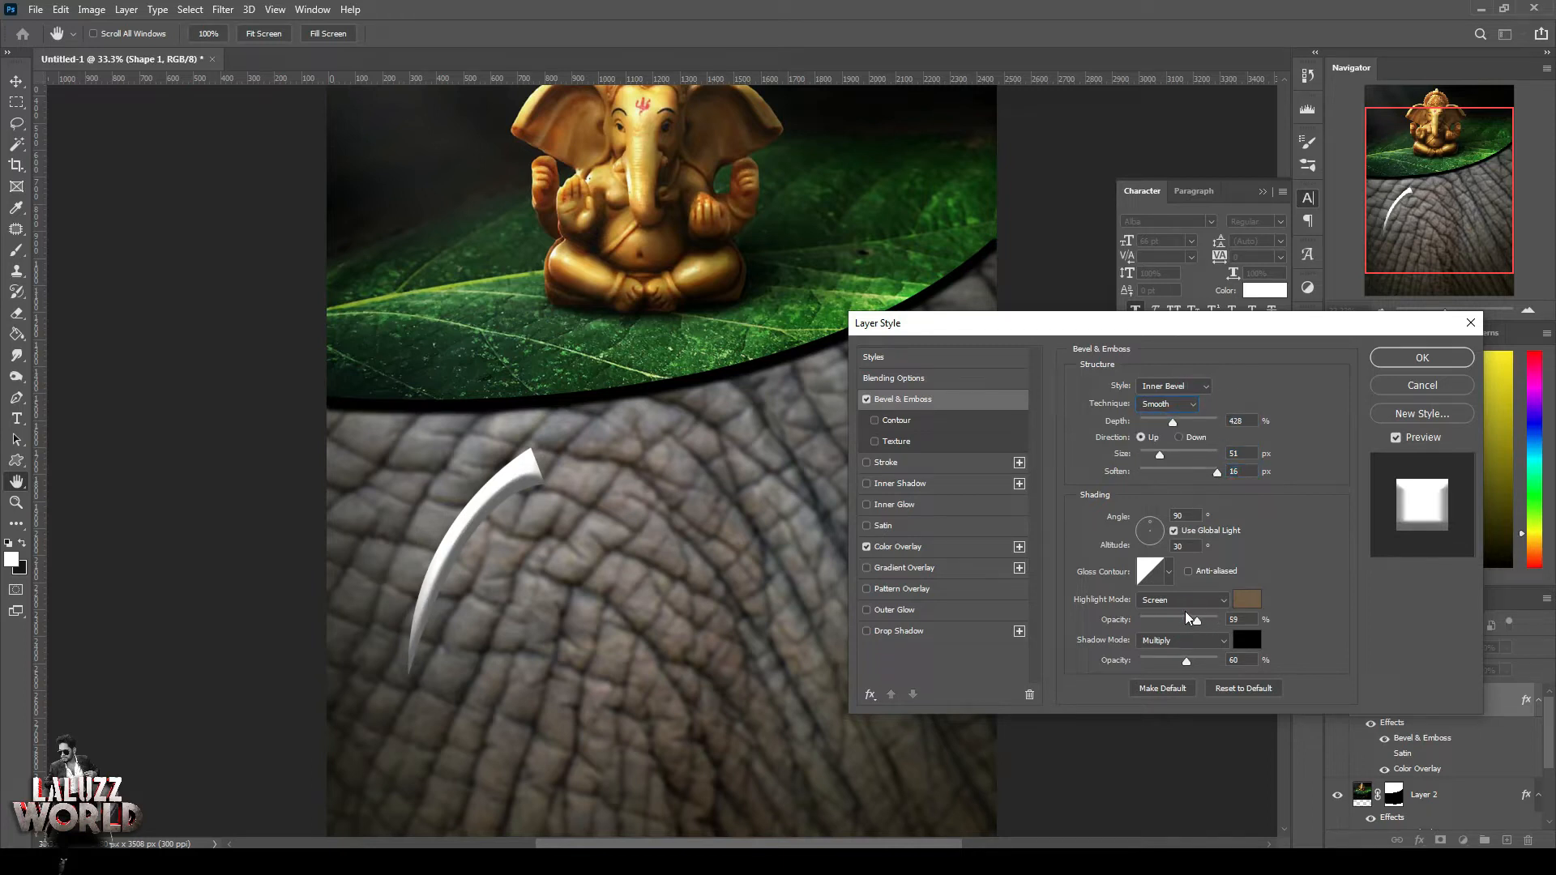
# Make the bevel's highlight white and set the highlight opacity to 51% and the shadow opacity to 44%
pyautogui.click(1246, 600)
pyautogui.click(1388, 417)
pyautogui.moveTo(1177, 620); pyautogui.dragTo(1173, 661)
# Try the Emboss, Outer Bevel, Pillow Emboss and Stroke Emboss styles on the tusk's bevel
pyautogui.click(1175, 386)
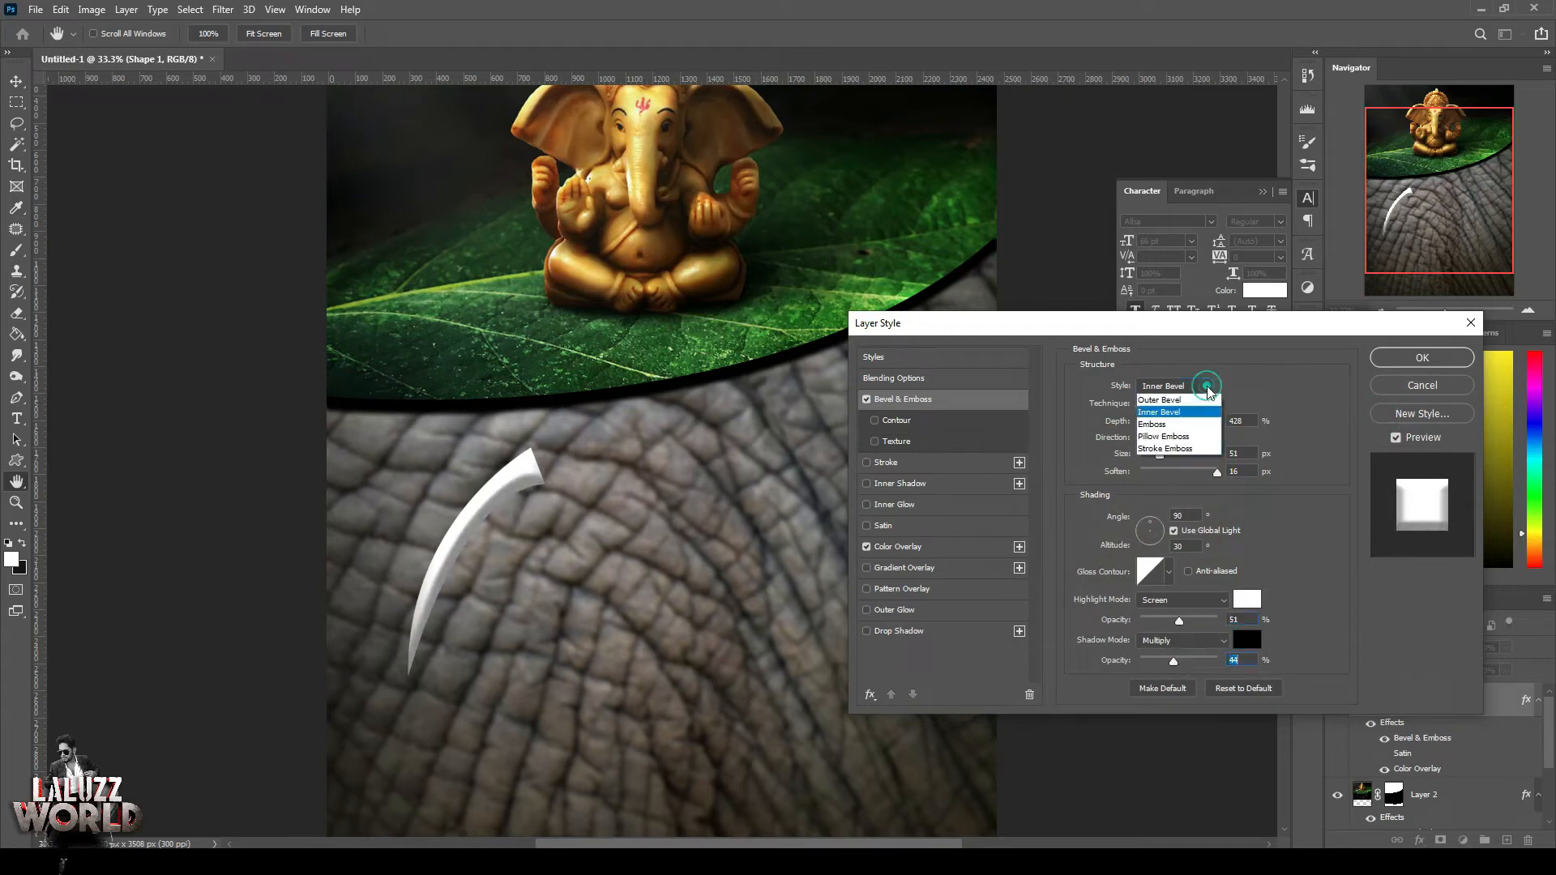
pyautogui.click(1190, 427)
pyautogui.click(1198, 386)
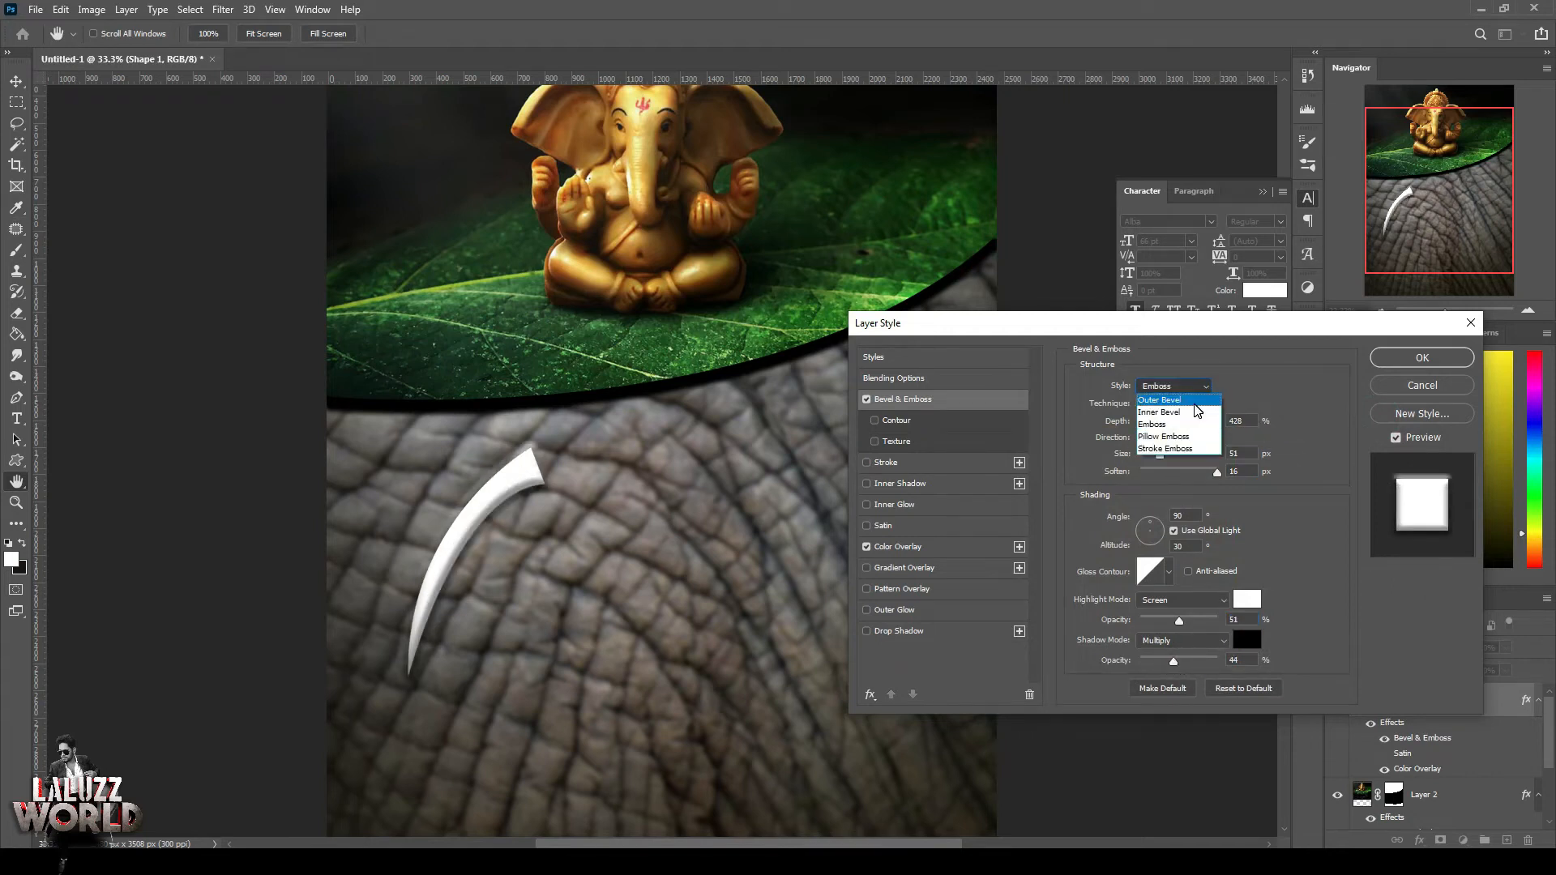
pyautogui.click(1201, 400)
pyautogui.click(1203, 384)
pyautogui.click(1174, 437)
pyautogui.click(1207, 387)
pyautogui.click(1186, 447)
pyautogui.click(1210, 388)
pyautogui.click(1155, 403)
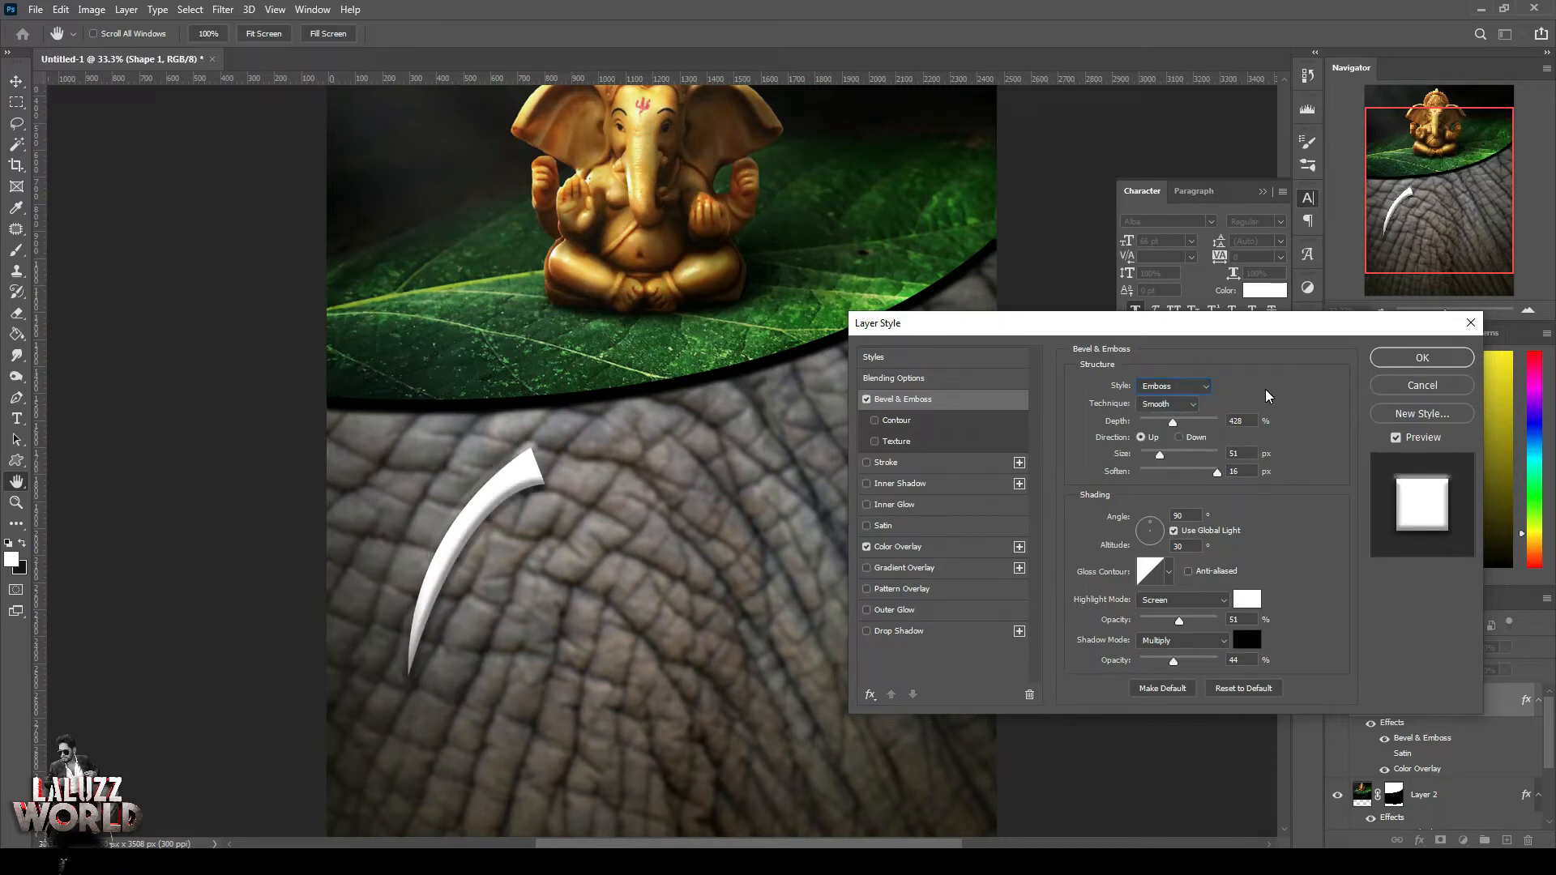
# Set the bevel's depth to 209%, its style to Inner Bevel and its size to 81 px, comparing other styles
pyautogui.moveTo(1174, 423); pyautogui.dragTo(1156, 422)
pyautogui.click(1174, 386)
pyautogui.click(1168, 437)
pyautogui.click(1202, 389)
pyautogui.click(1197, 399)
pyautogui.click(1198, 389)
pyautogui.click(1184, 411)
pyautogui.moveTo(1162, 454); pyautogui.dragTo(1169, 455)
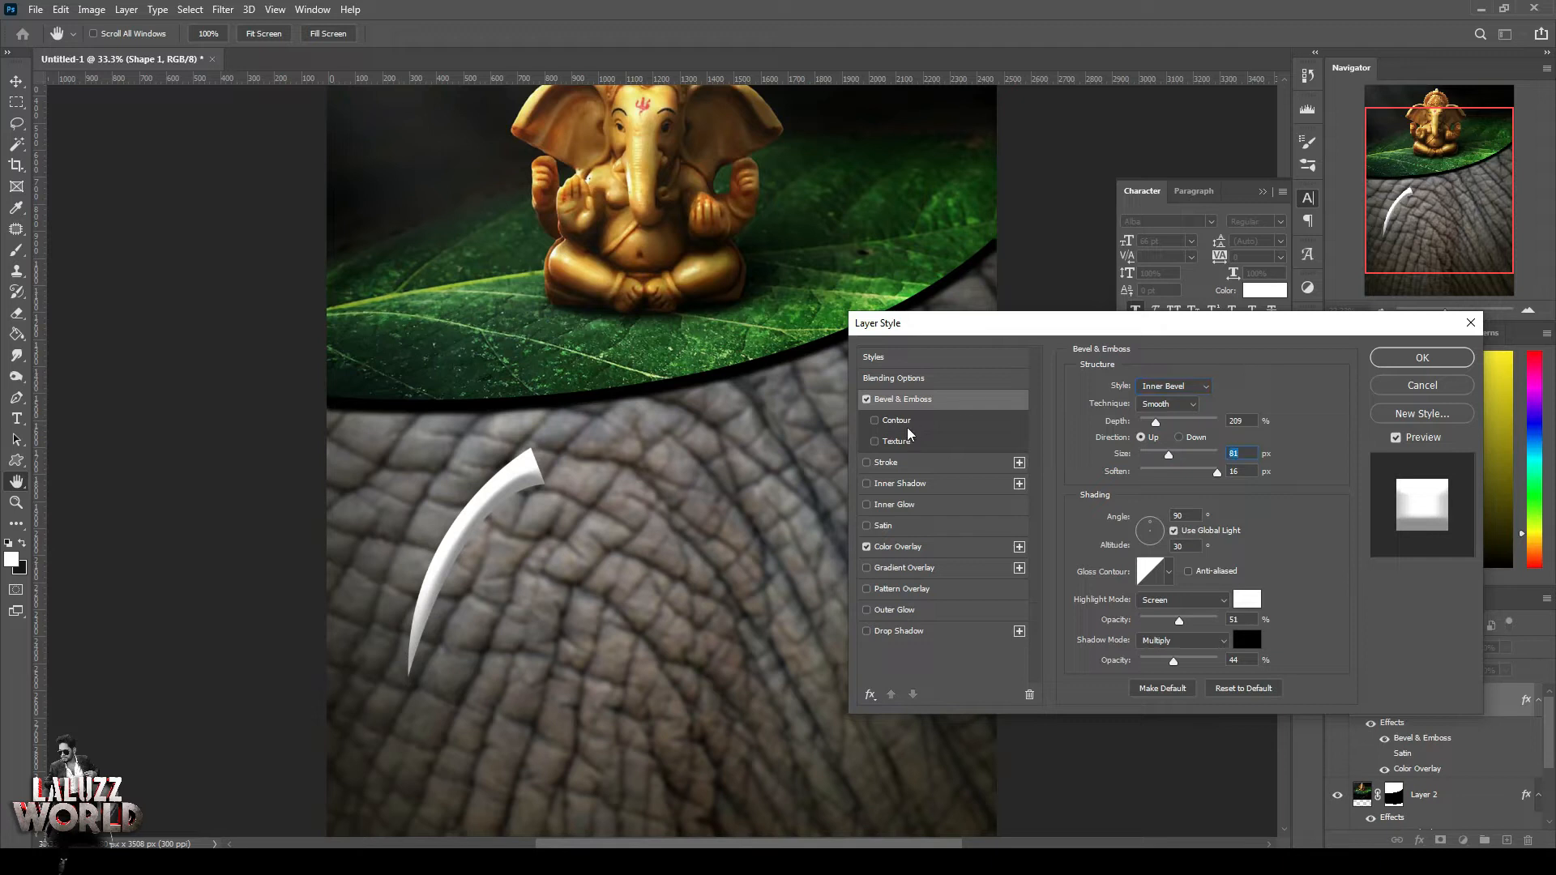
# Enable the bevel's Contour, try several presets, return to the linear one and apply the tusk's layer style
pyautogui.click(896, 421)
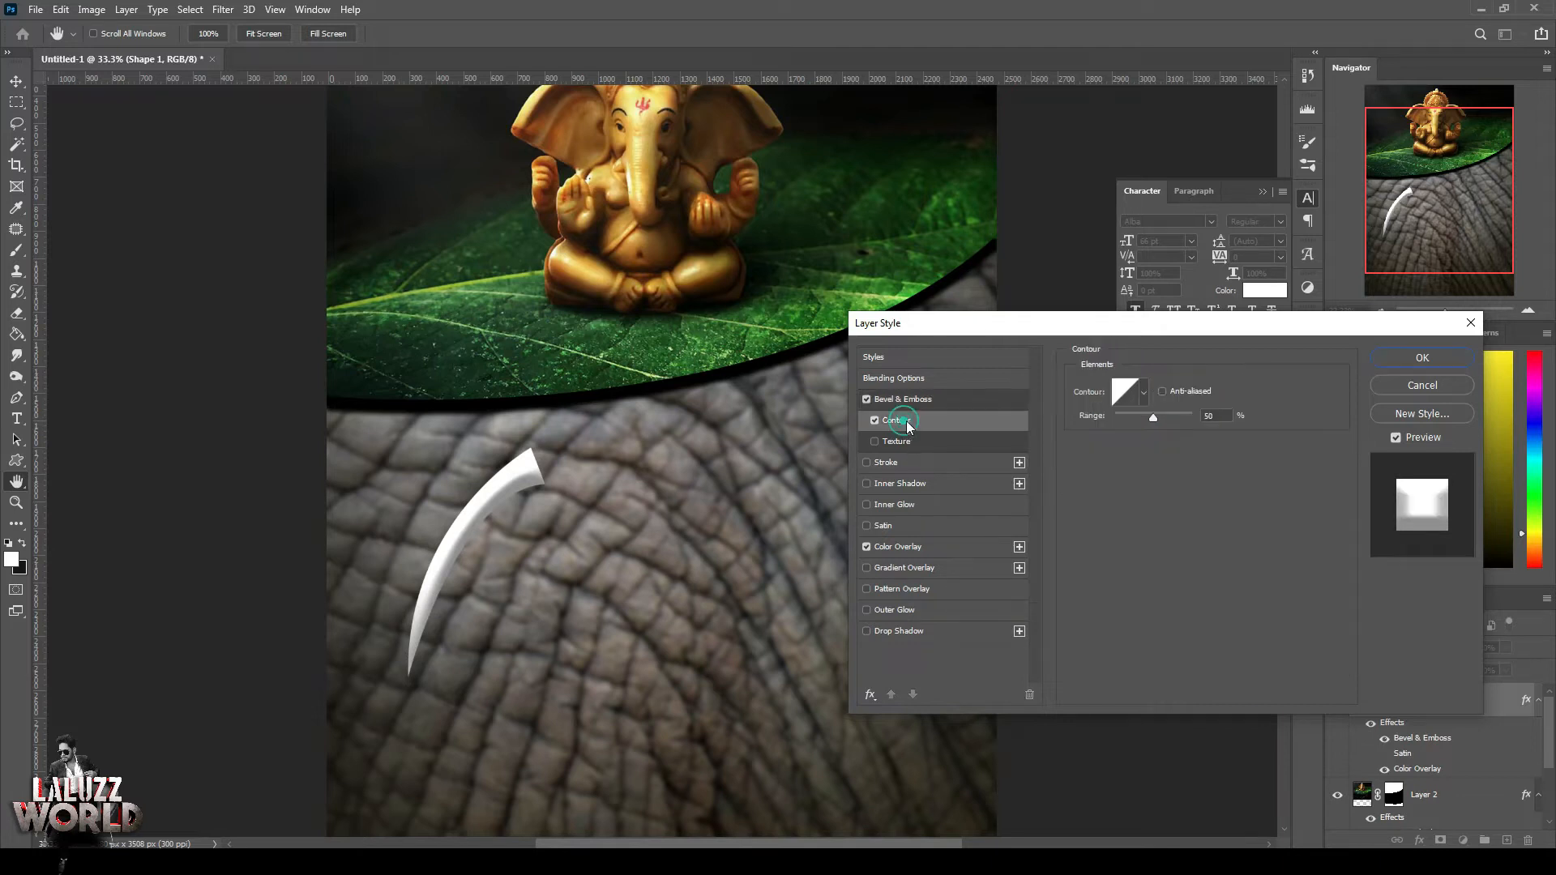
pyautogui.click(1143, 392)
pyautogui.click(1072, 457)
pyautogui.click(1098, 456)
pyautogui.click(1124, 457)
pyautogui.click(1149, 456)
pyautogui.click(1175, 429)
pyautogui.click(1175, 457)
pyautogui.click(1045, 430)
pyautogui.click(1383, 363)
pyautogui.click(1382, 363)
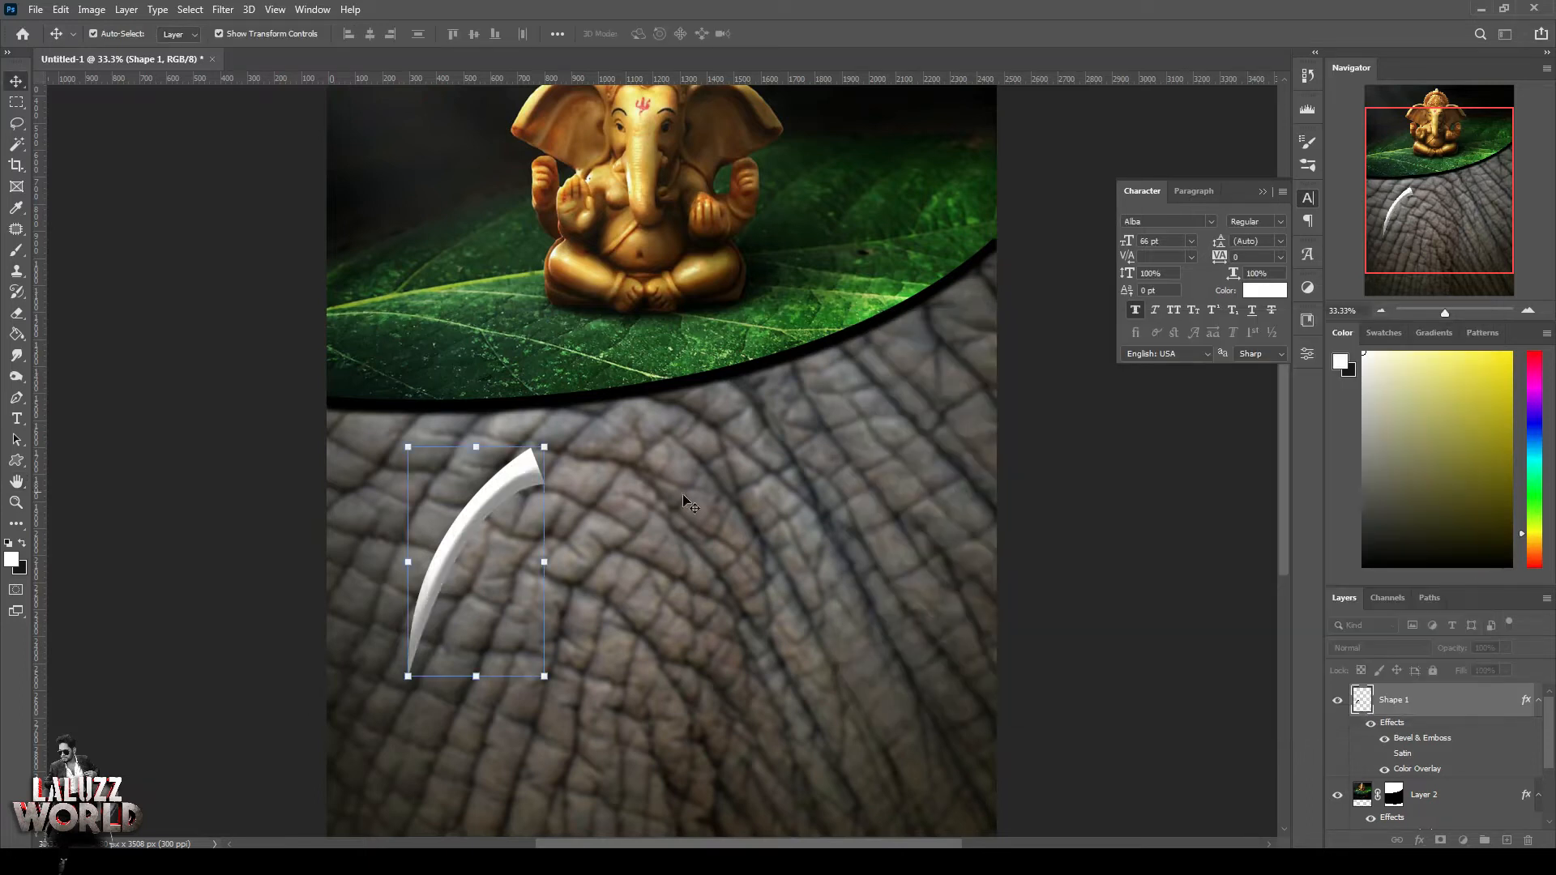
# Add a new layer above the tusk and clip it to the tusk layer
pyautogui.click(1506, 841)
pyautogui.rightClick(1431, 702)
pyautogui.click(1414, 333)
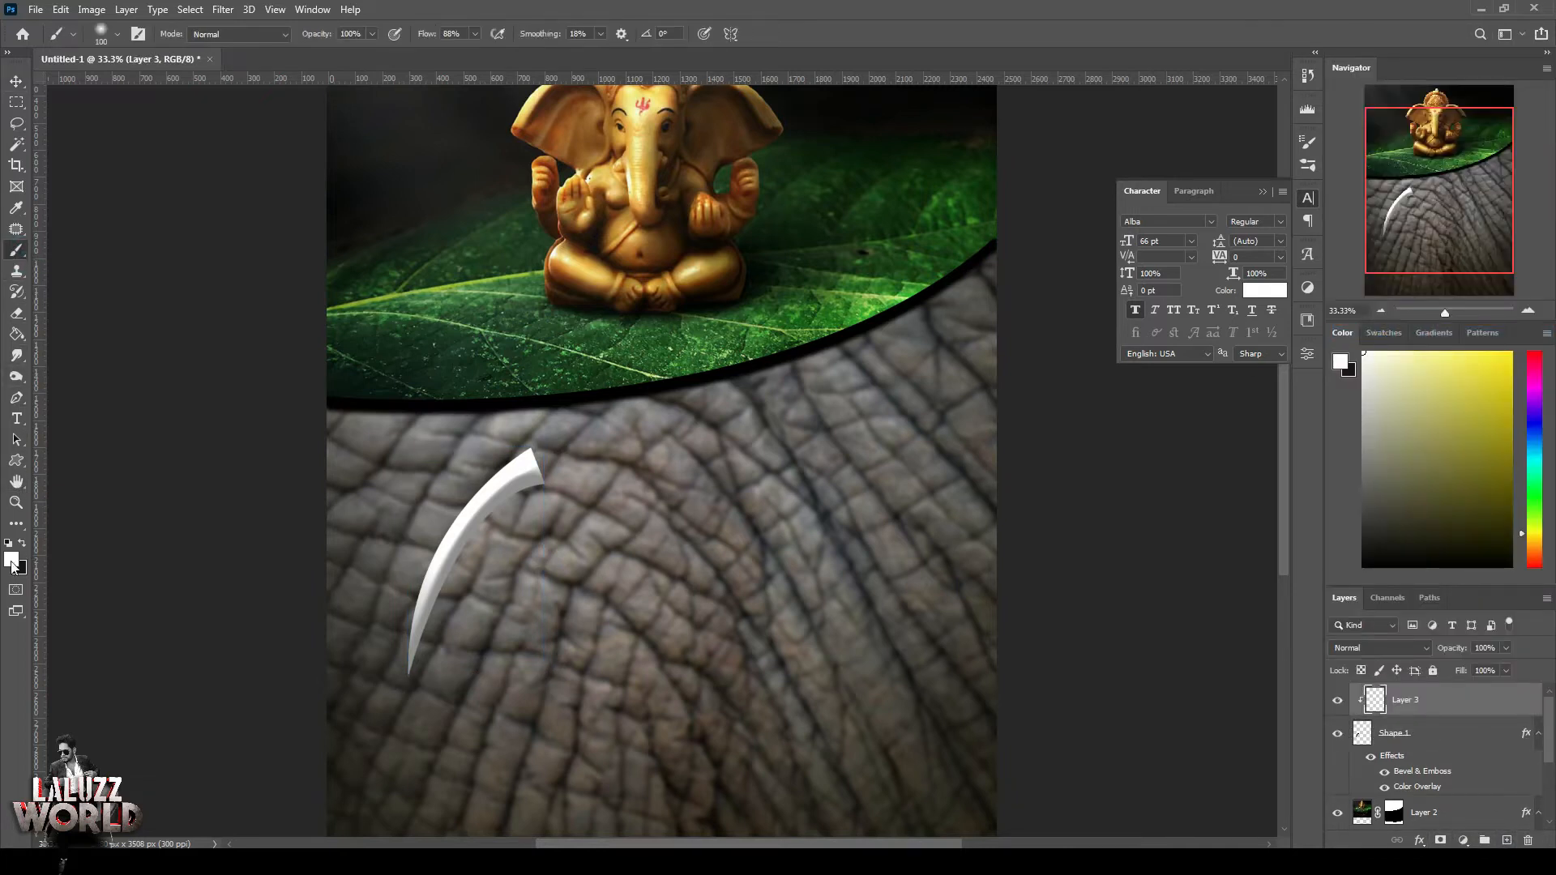
# Set the brush's foreground color to orange #ffa800
pyautogui.click(11, 560)
pyautogui.click(1223, 425)
pyautogui.moveTo(1245, 600); pyautogui.dragTo(1245, 607)
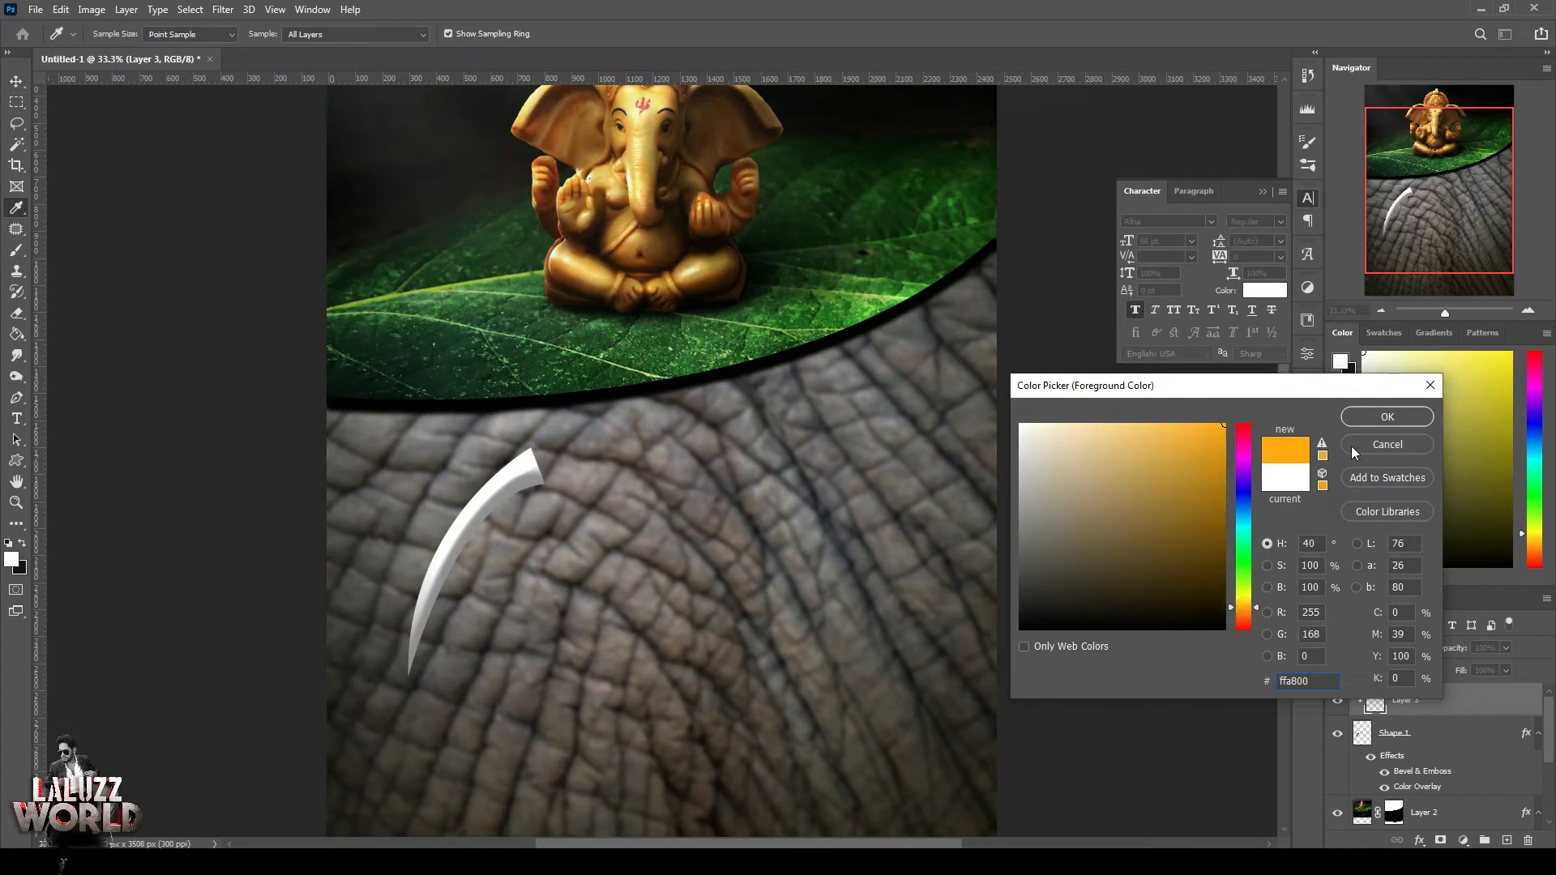
pyautogui.click(1384, 416)
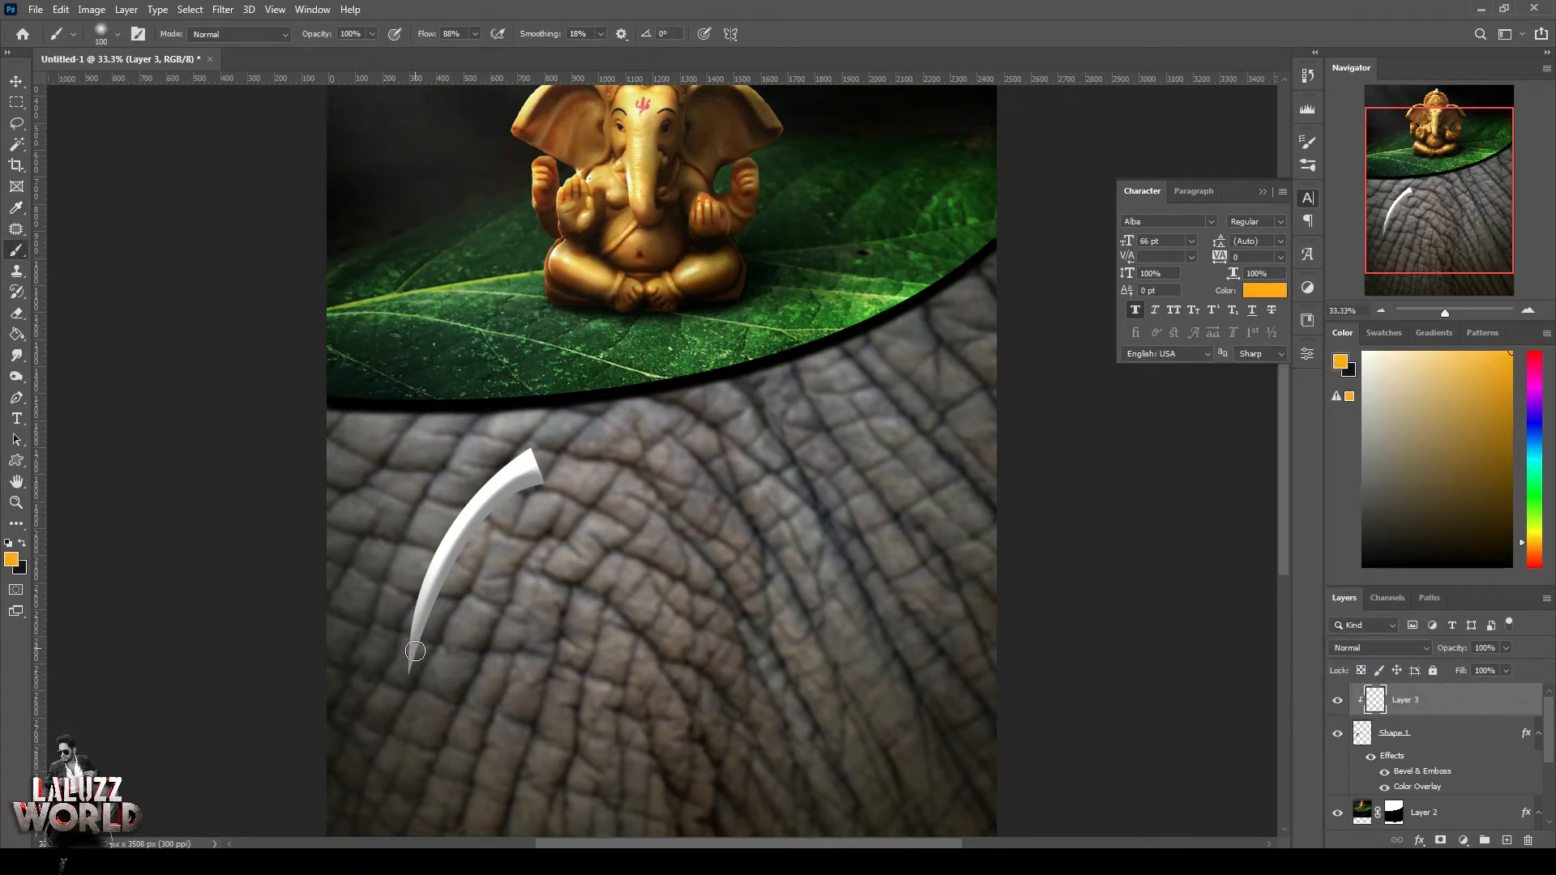
# Rasterize the tusk shape's layer style and try an orange brush stroke over its tip
pyautogui.rightClick(1442, 736)
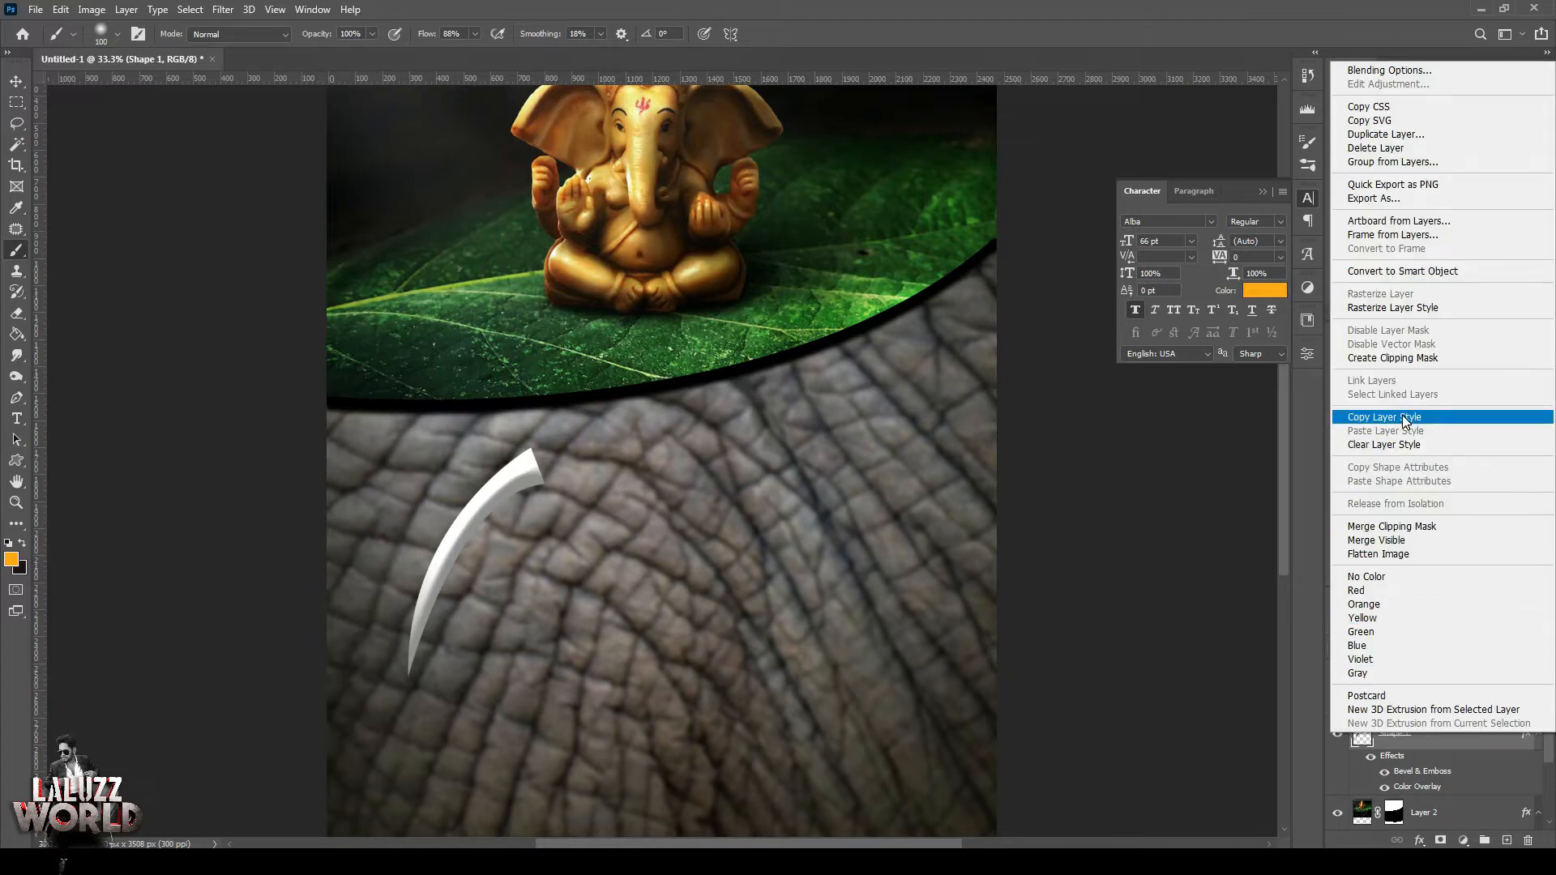
pyautogui.click(1413, 359)
pyautogui.moveTo(414, 636); pyautogui.dragTo(402, 667)
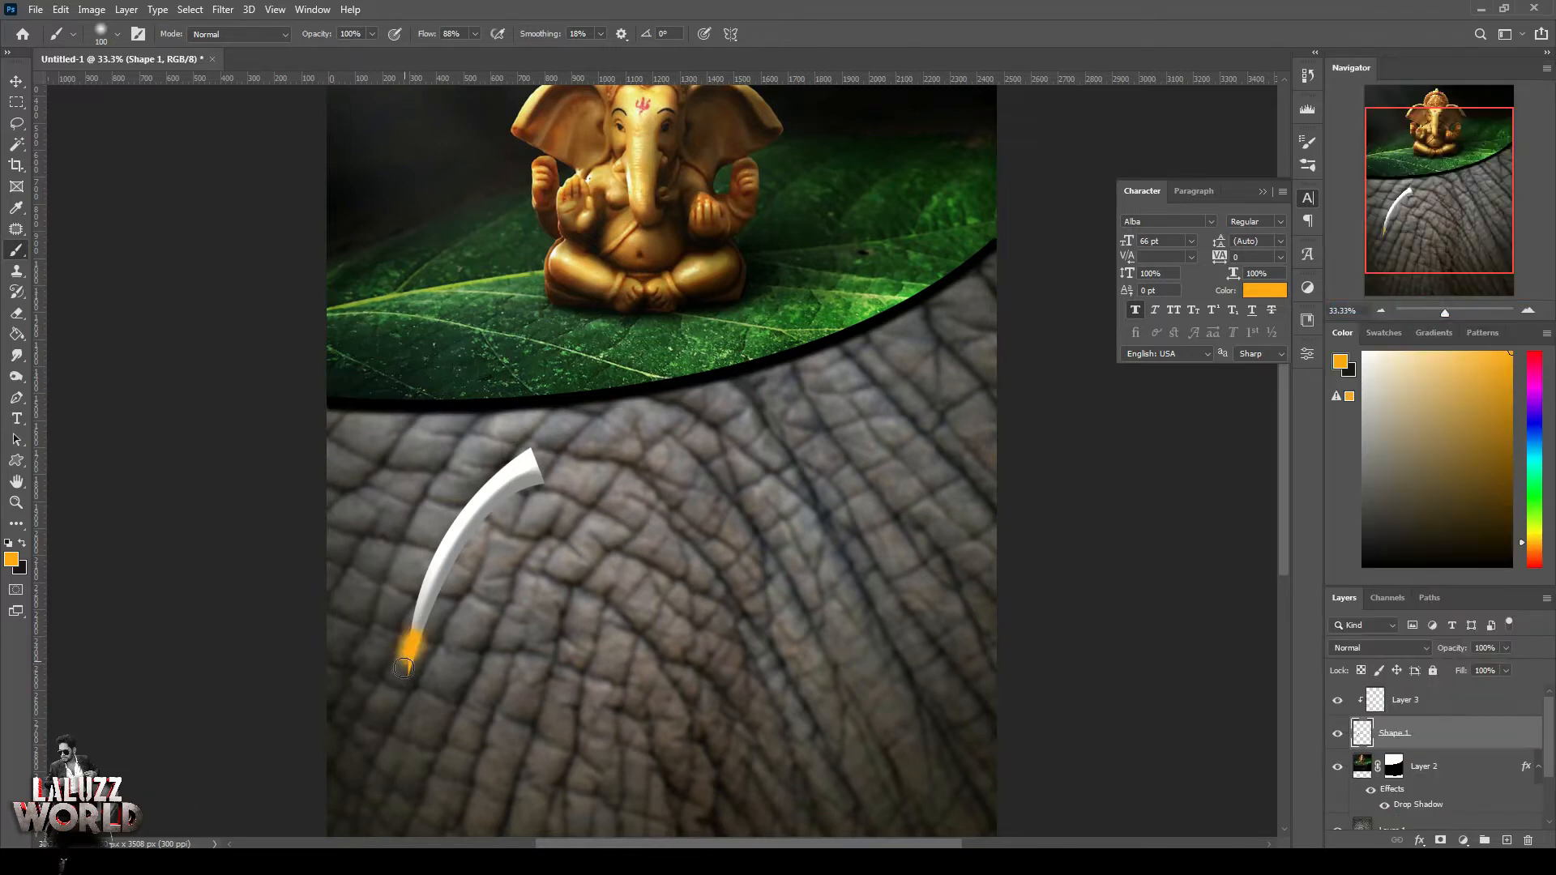
# Paint the tusk's tip and base end orange on the clipped layer with a hard round brush
pyautogui.click(1434, 708)
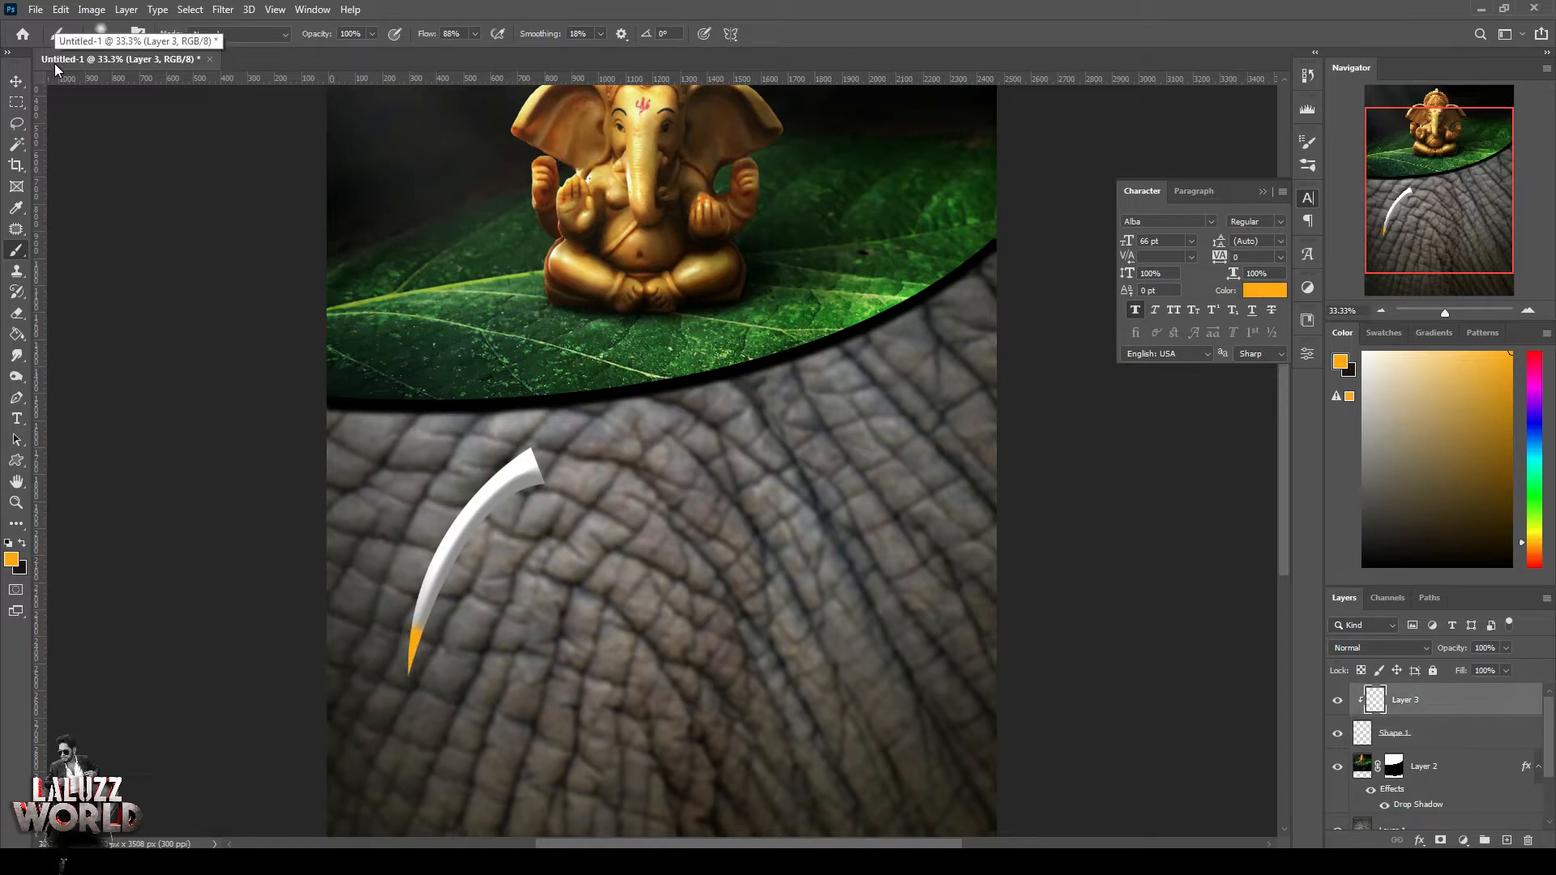
pyautogui.click(117, 34)
pyautogui.click(162, 183)
pyautogui.press('Return')
pyautogui.moveTo(410, 653); pyautogui.dragTo(436, 649)
pyautogui.moveTo(537, 449); pyautogui.dragTo(546, 488)
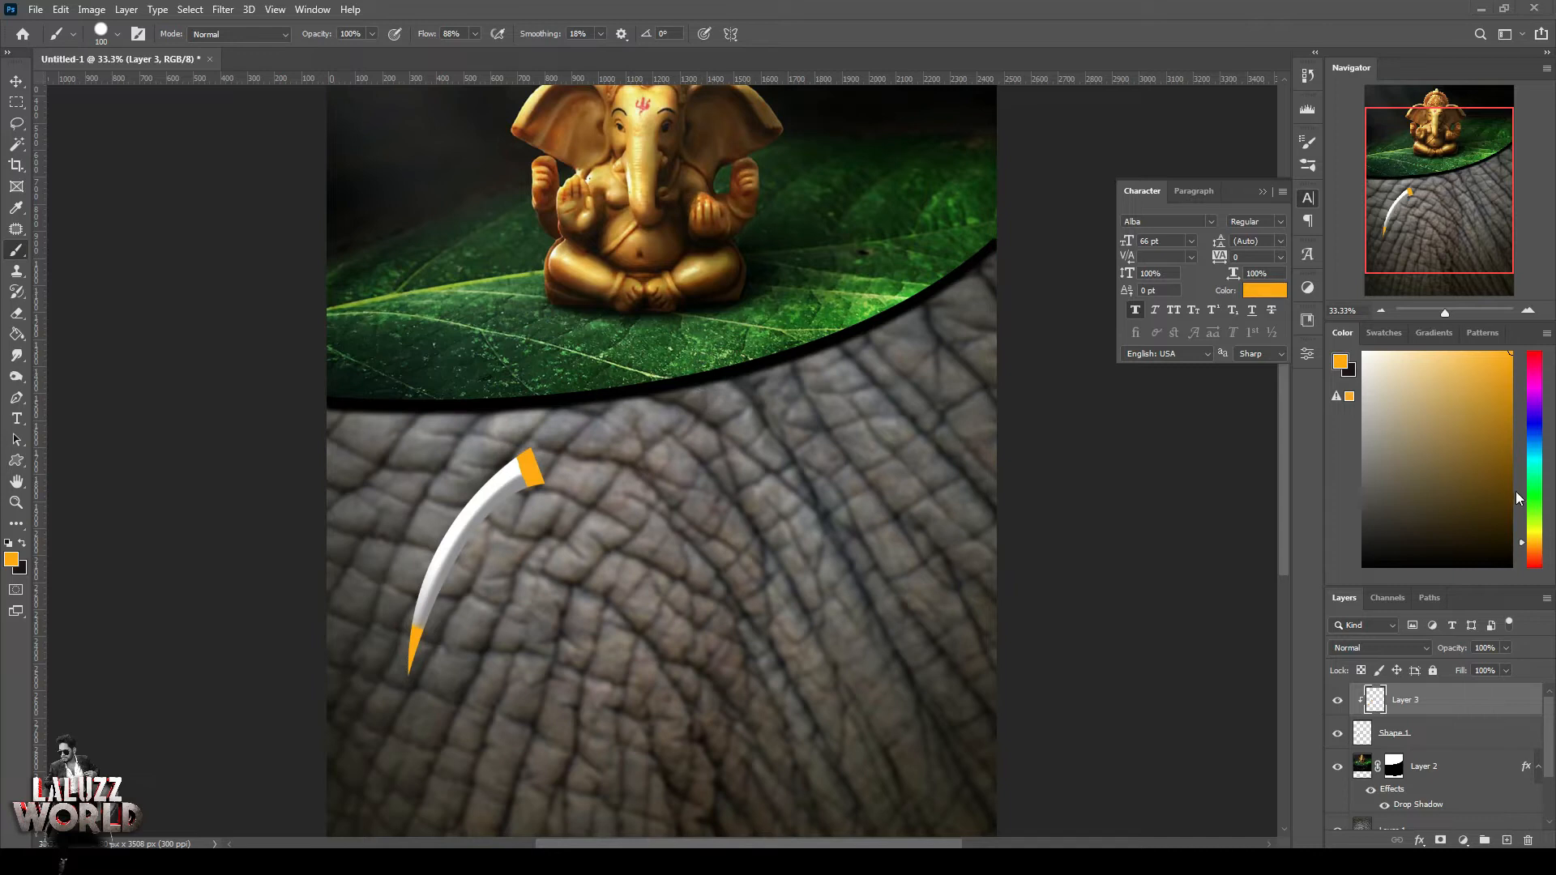
pyautogui.press('super+e')
pyautogui.press('XF86AudioRaiseVolume')
pyautogui.click(1261, 95)
pyautogui.click(16, 313)
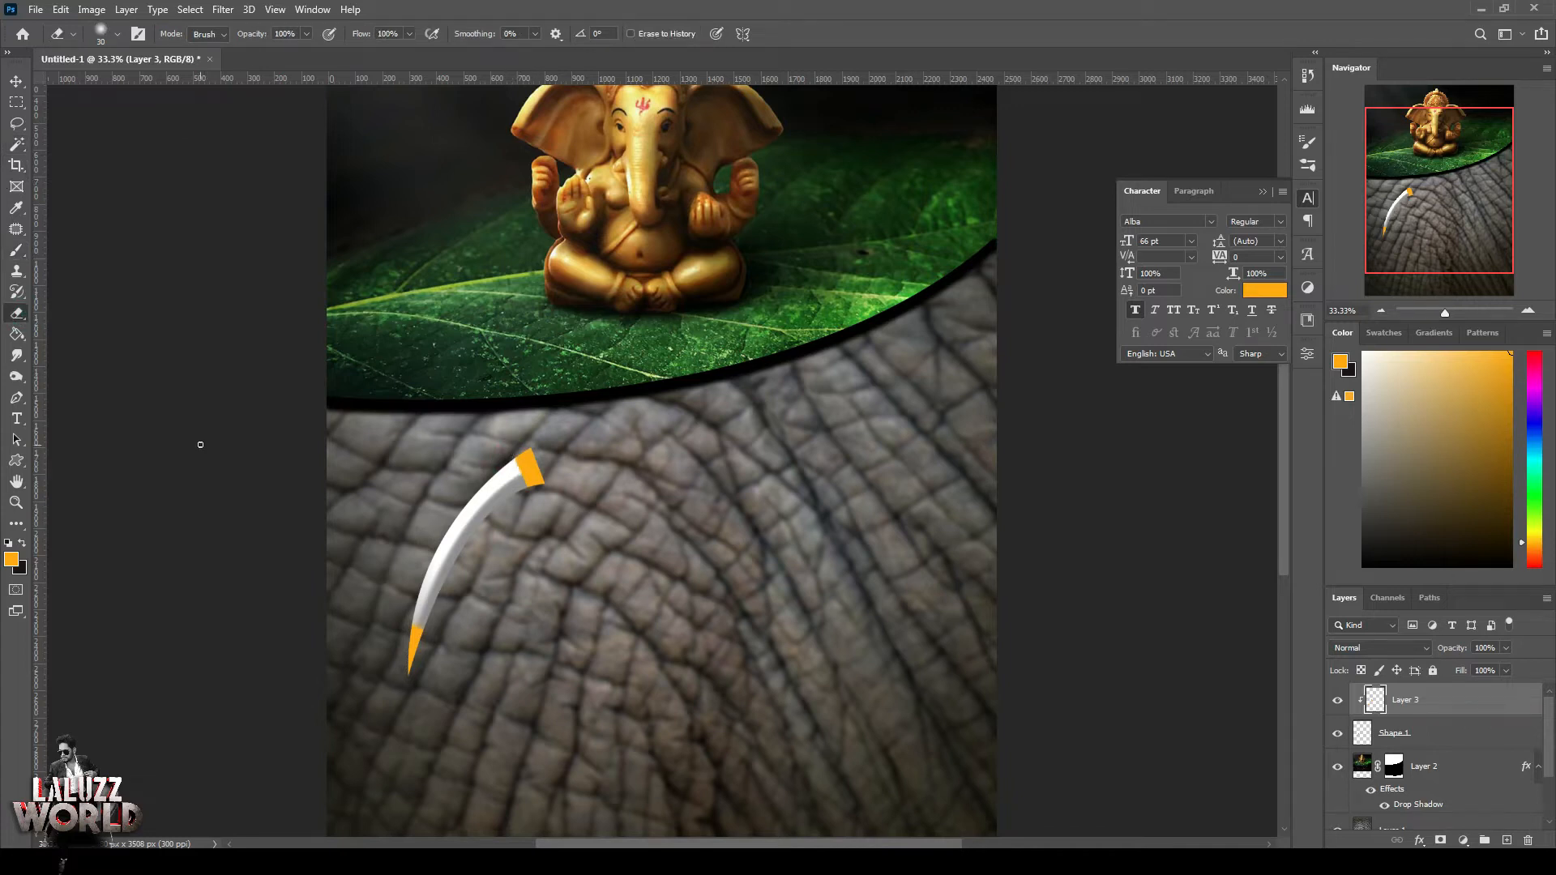
# Add a Bevel & Emboss effect to the orange clipped layer, compare the bevel styles and set Inner Bevel
pyautogui.click(1420, 841)
pyautogui.click(1452, 708)
pyautogui.click(1177, 386)
pyautogui.click(1177, 400)
pyautogui.click(1179, 387)
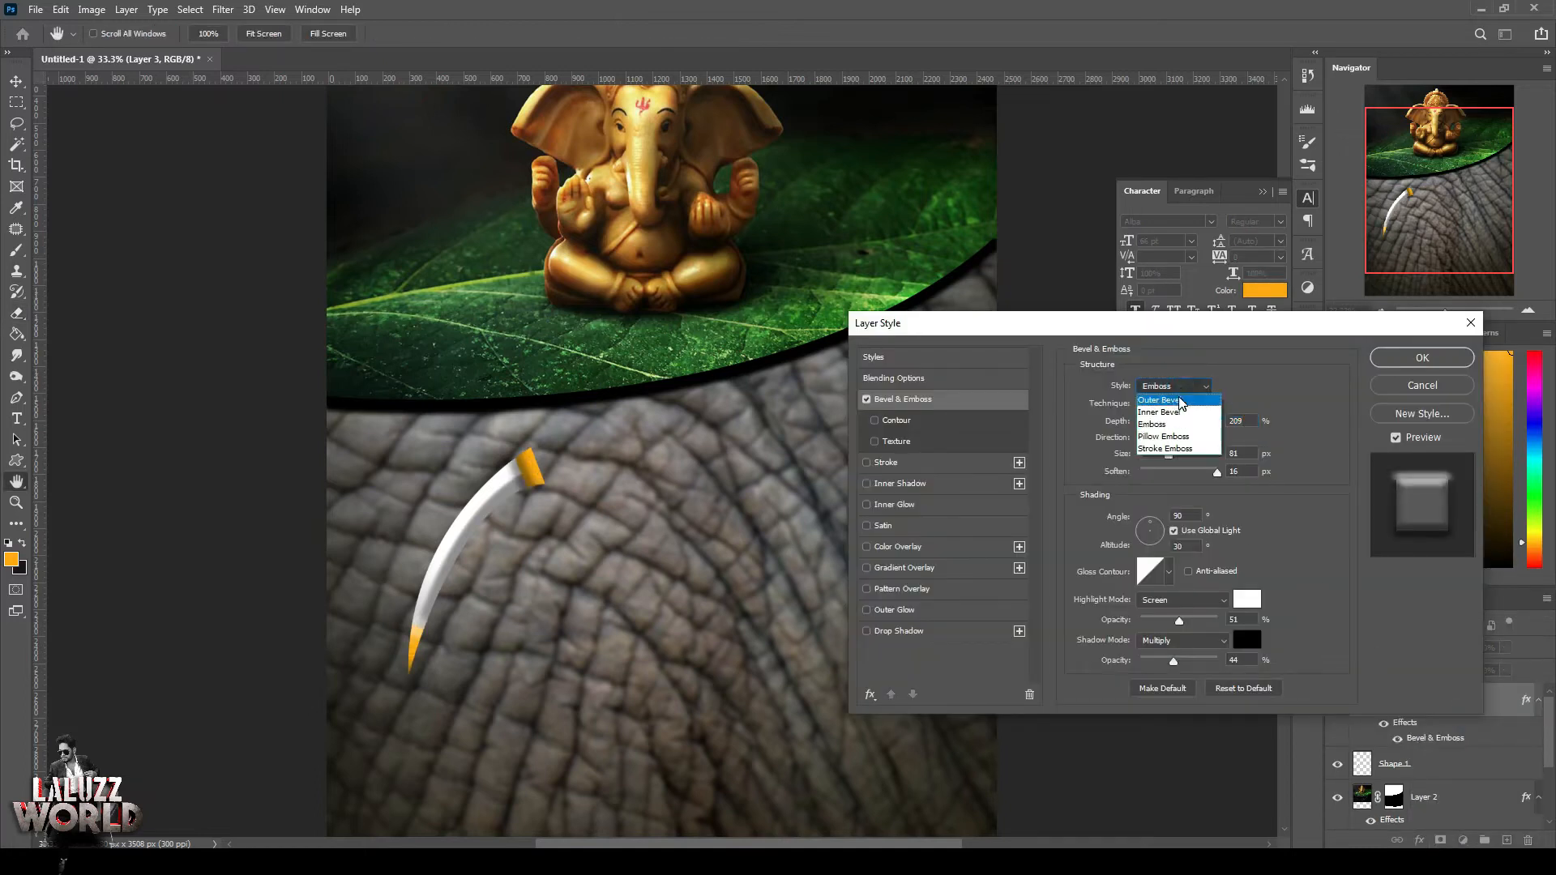
pyautogui.click(1182, 400)
pyautogui.click(1183, 386)
pyautogui.click(1171, 453)
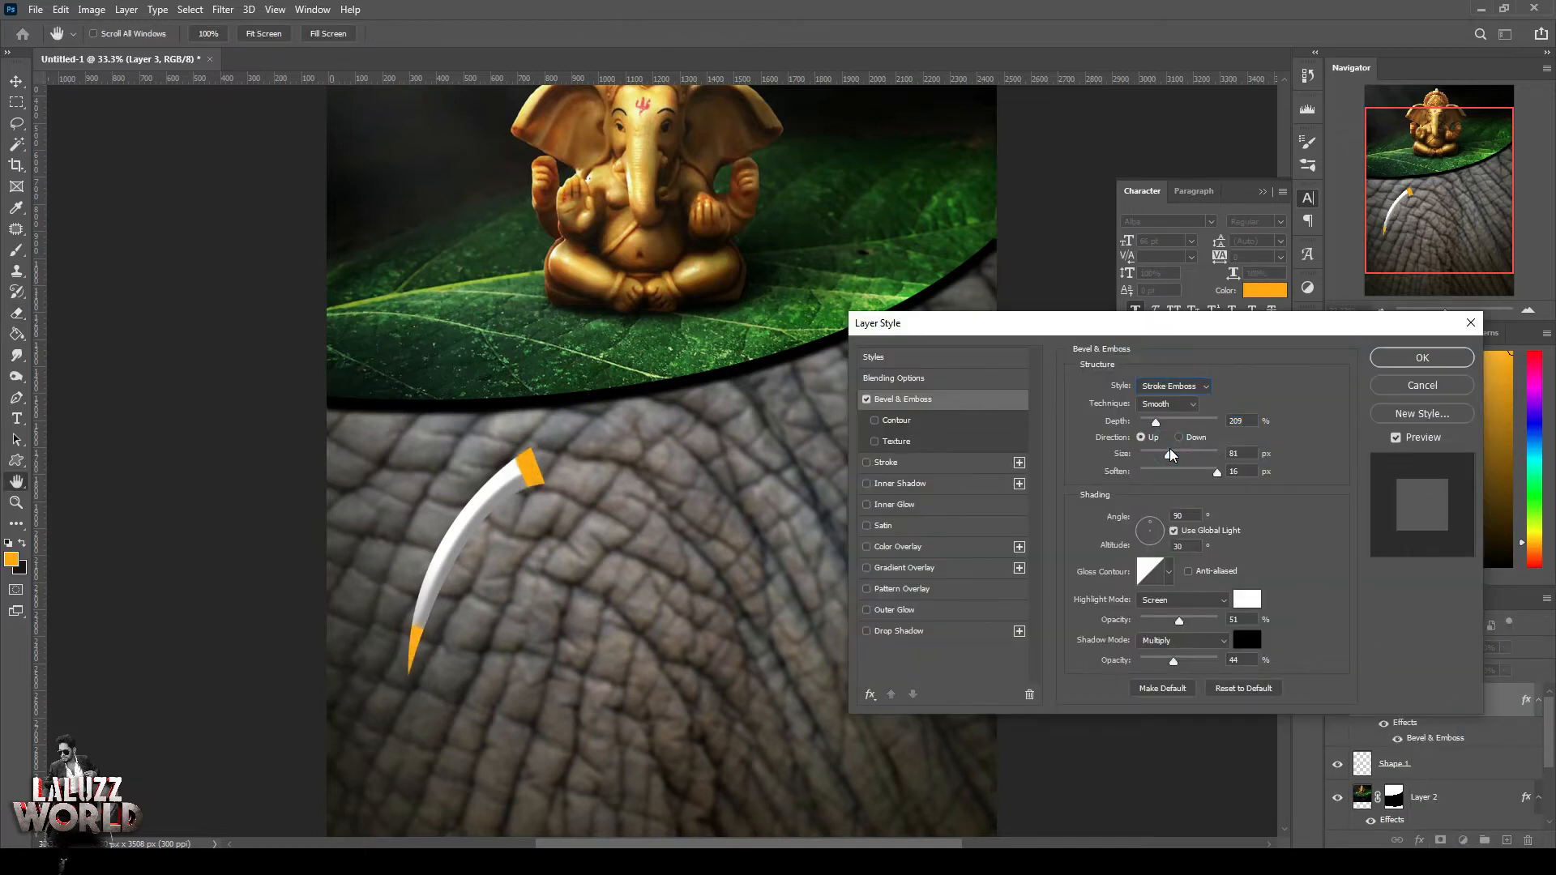
pyautogui.click(1179, 387)
pyautogui.click(1173, 414)
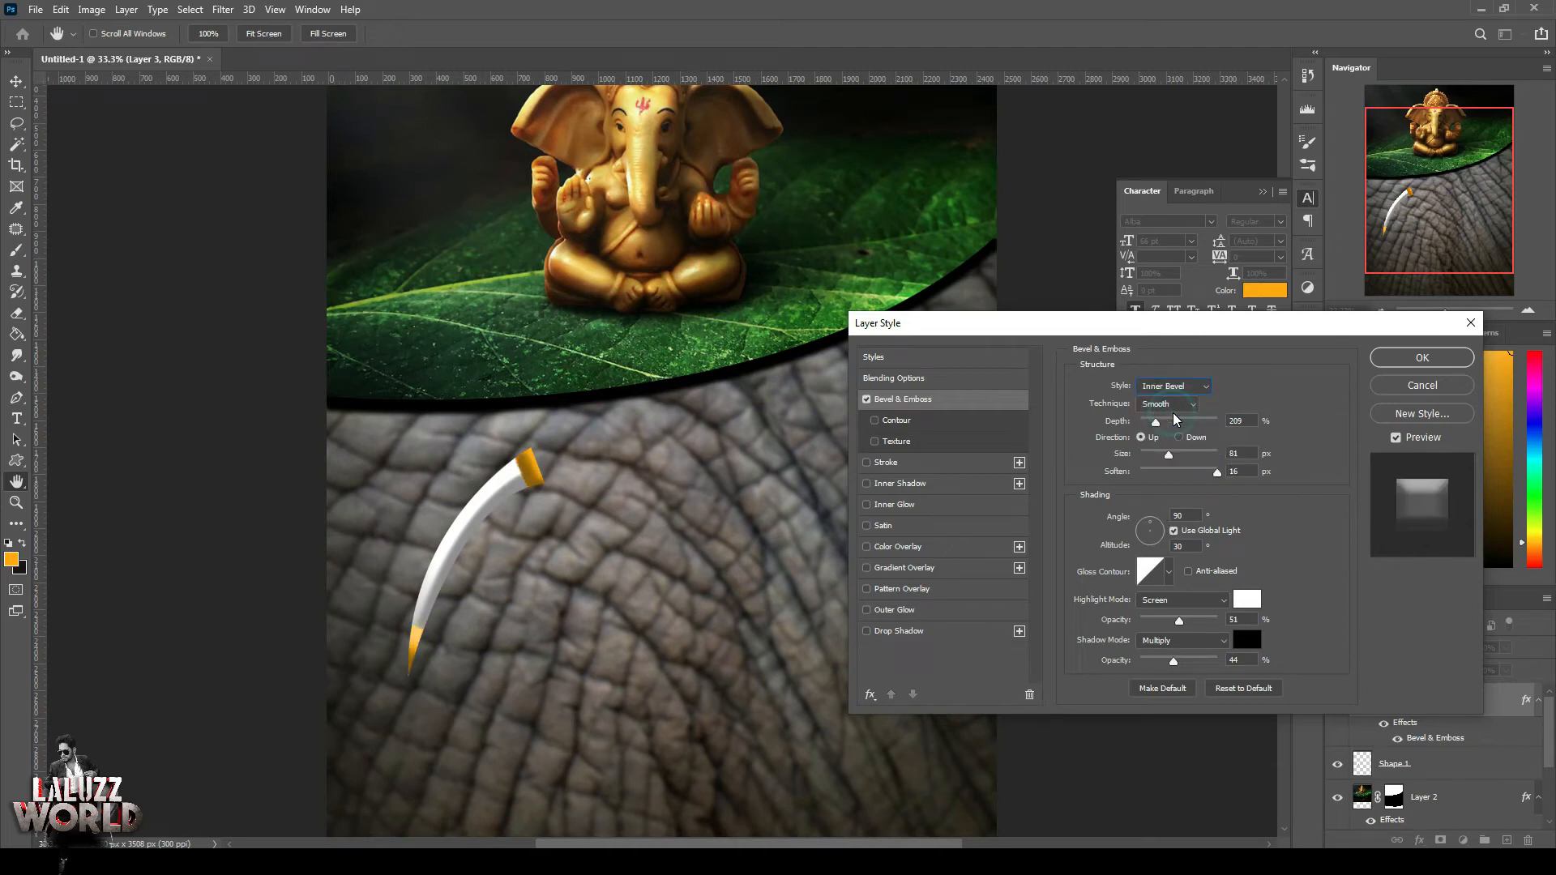
# Set the orange layer's bevel depth to 459%, size to 54 px and soften to 3 px
pyautogui.moveTo(1156, 421); pyautogui.dragTo(1172, 456)
pyautogui.moveTo(1218, 473); pyautogui.dragTo(1161, 455)
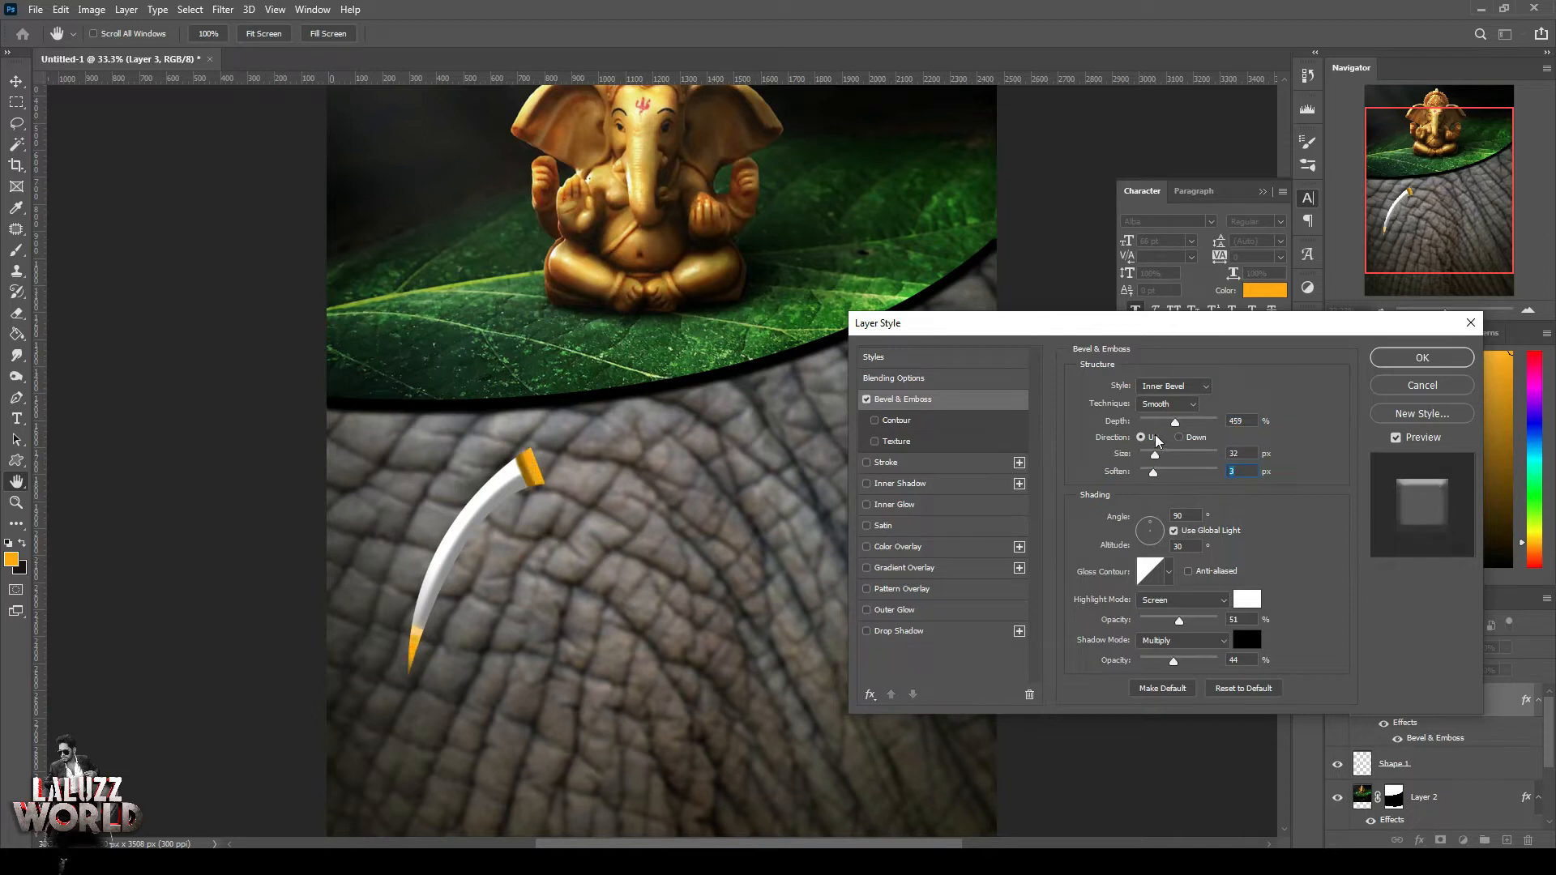
pyautogui.moveTo(1179, 621); pyautogui.dragTo(1180, 661)
# Try the gloss contour presets on the orange bevel, choose the narrow multi-peaked one and apply the layer style
pyautogui.click(1168, 574)
pyautogui.click(1124, 613)
pyautogui.click(1123, 640)
pyautogui.click(1153, 641)
pyautogui.click(1176, 644)
pyautogui.click(1200, 635)
pyautogui.click(1199, 609)
pyautogui.click(1071, 609)
pyautogui.click(1071, 636)
pyautogui.click(1096, 636)
pyautogui.click(1122, 635)
pyautogui.click(1089, 608)
pyautogui.click(1103, 641)
pyautogui.click(1146, 633)
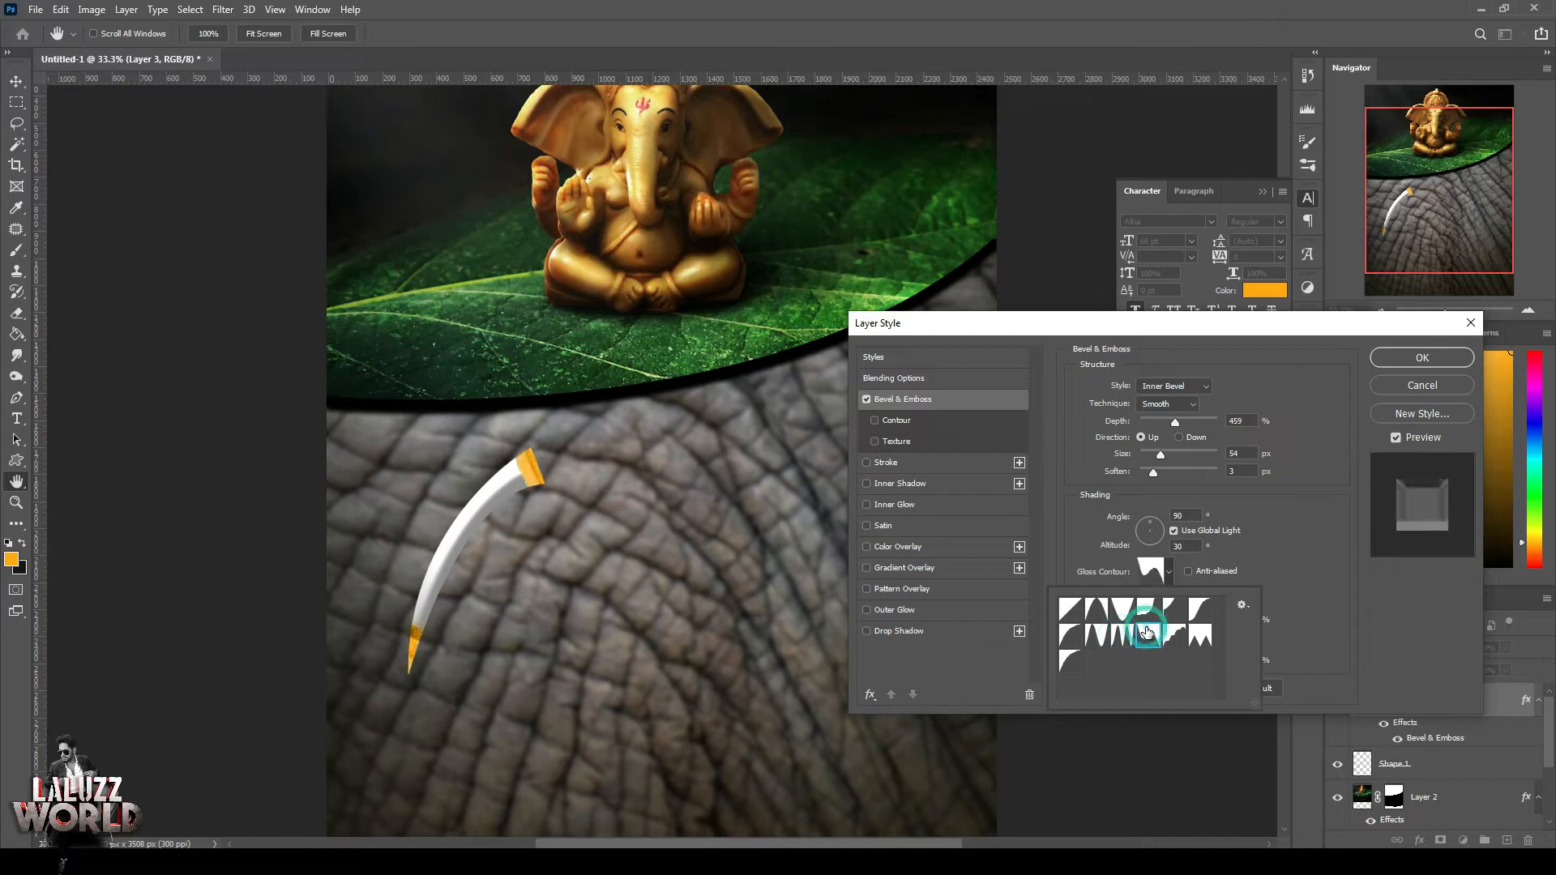
pyautogui.click(1175, 634)
pyautogui.click(1200, 636)
pyautogui.click(1198, 610)
pyautogui.click(1169, 610)
pyautogui.click(1122, 610)
pyautogui.click(1096, 608)
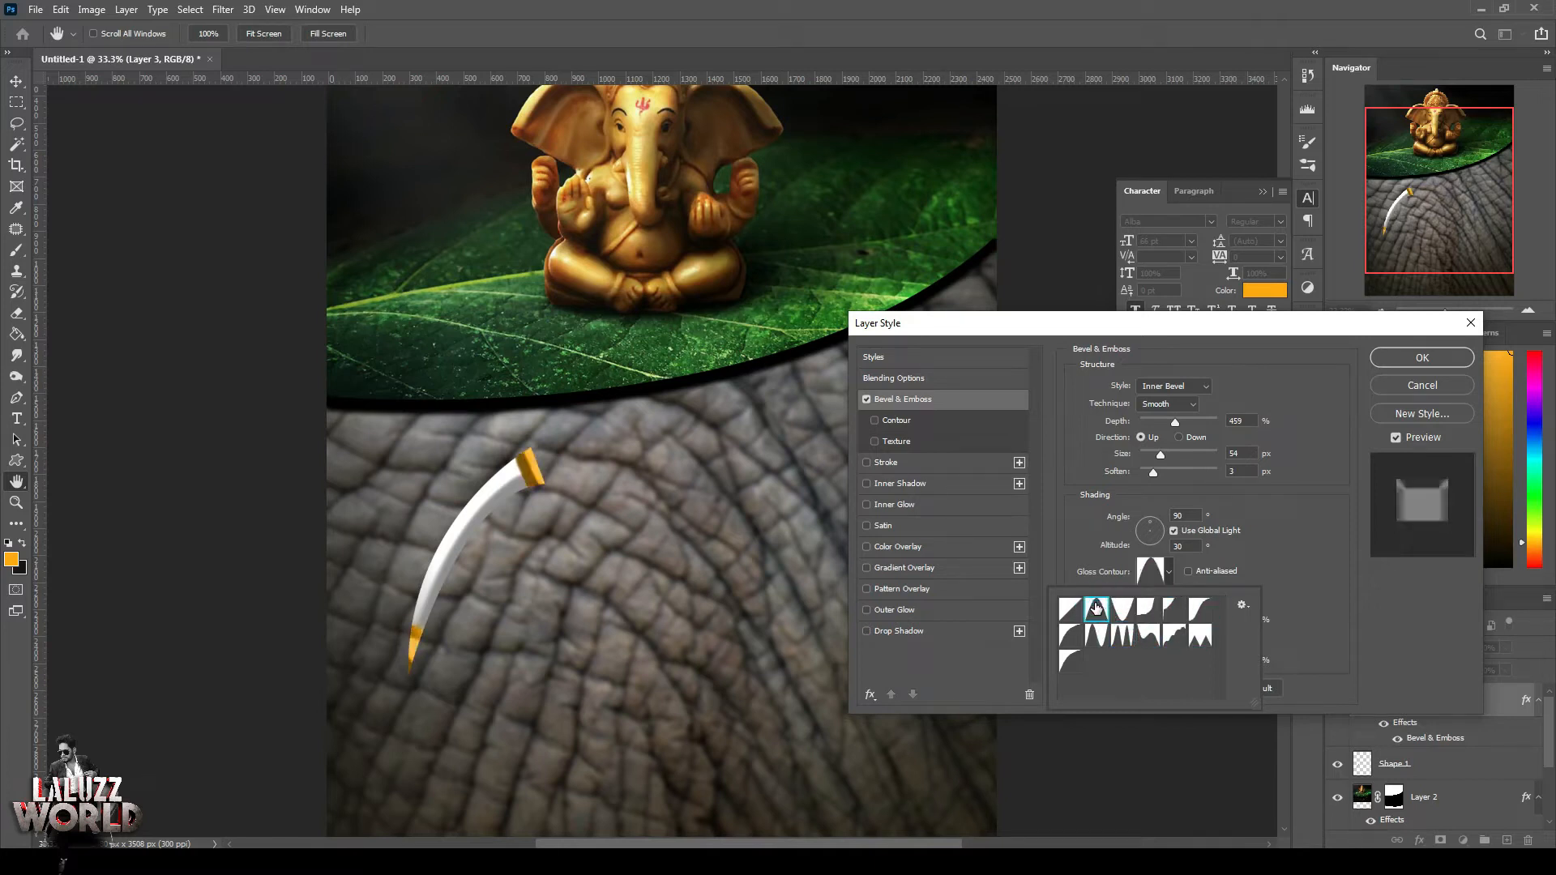
pyautogui.click(1070, 635)
pyautogui.click(1095, 637)
pyautogui.click(1128, 641)
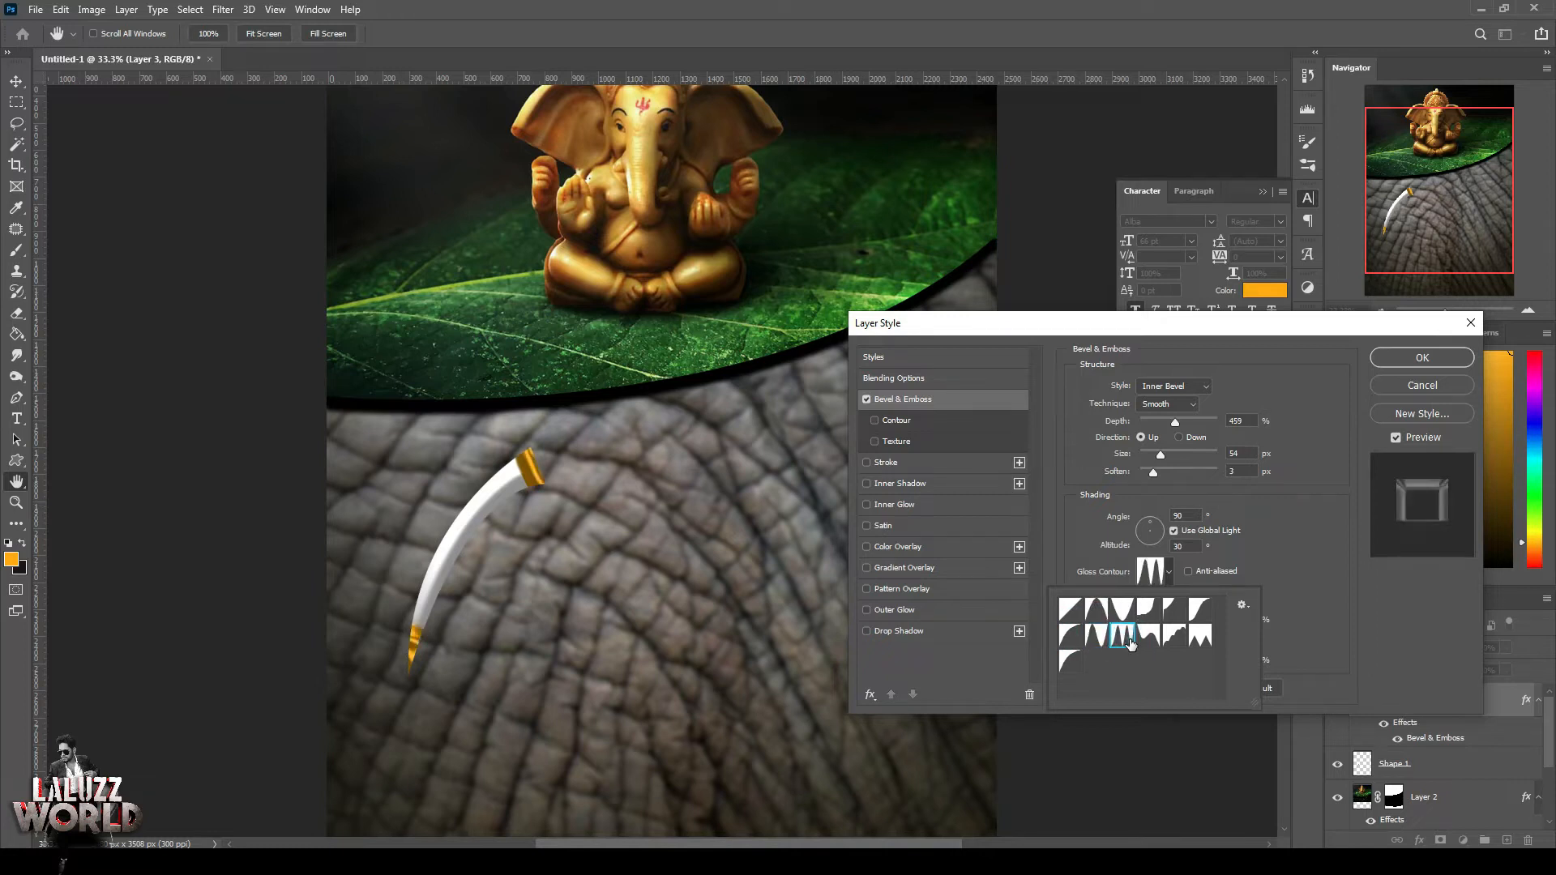
pyautogui.click(1422, 358)
pyautogui.press('e')
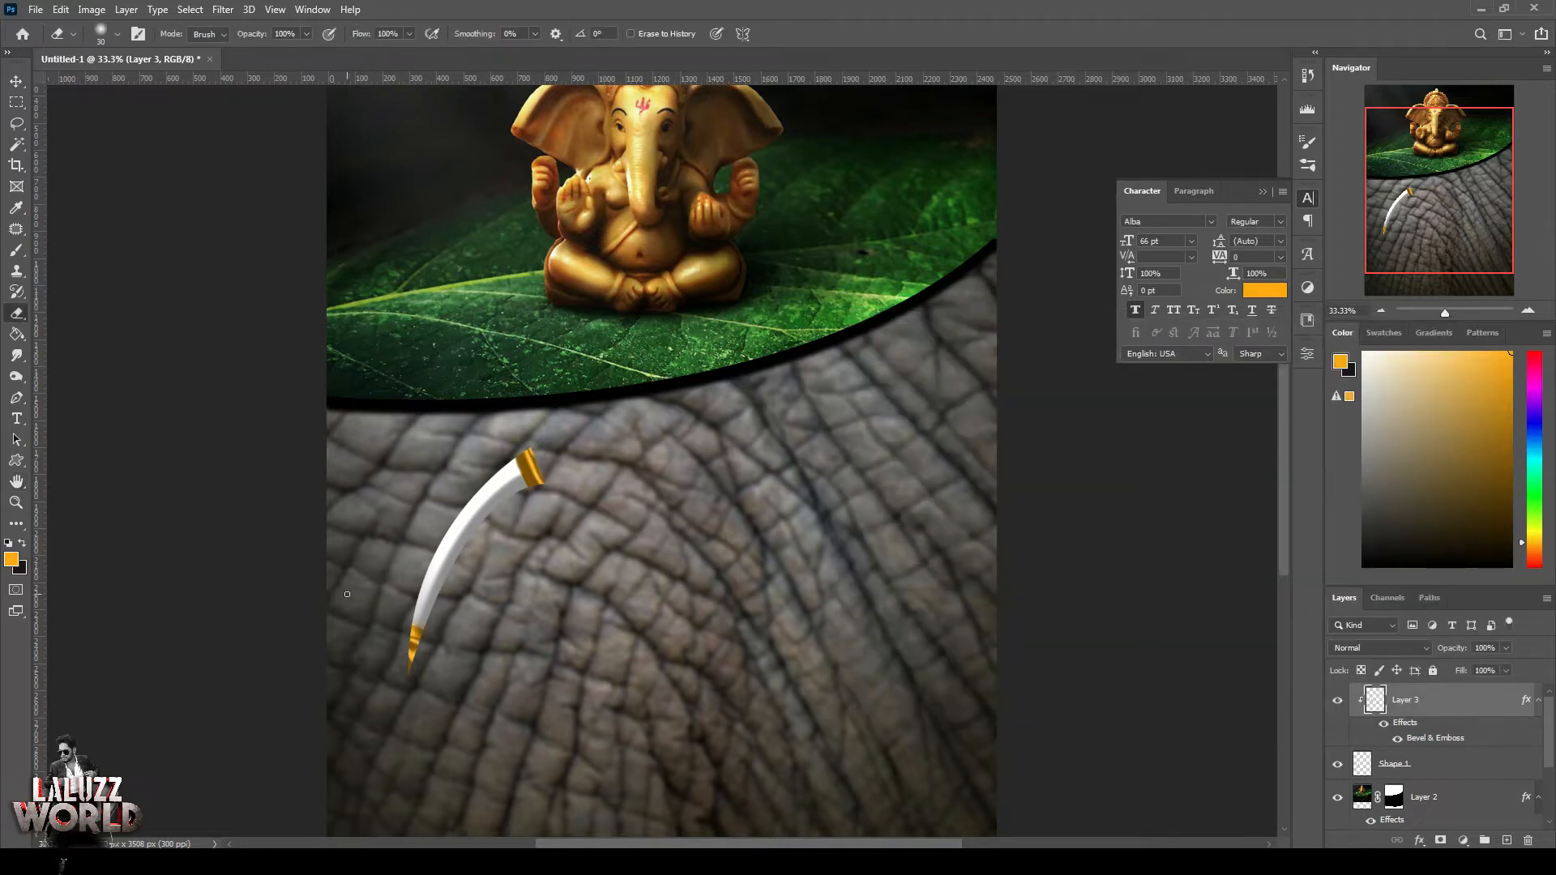
# Add a drop shadow to the tusk layer with 56% opacity, 23 px distance and 31% spread
pyautogui.click(22, 82)
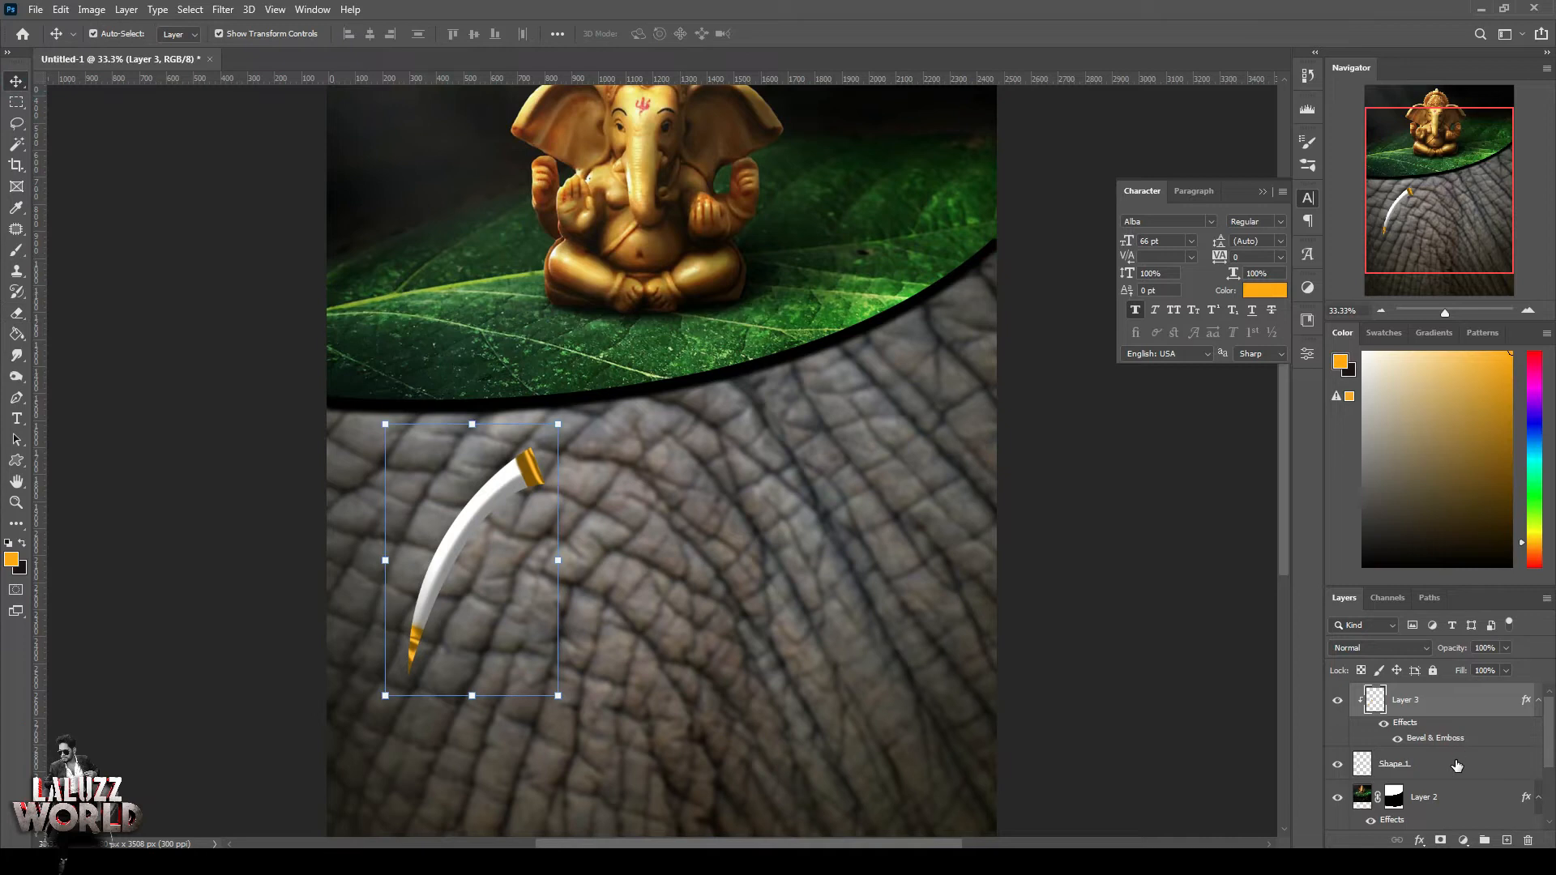
pyautogui.click(1457, 766)
pyautogui.click(1419, 841)
pyautogui.click(1451, 834)
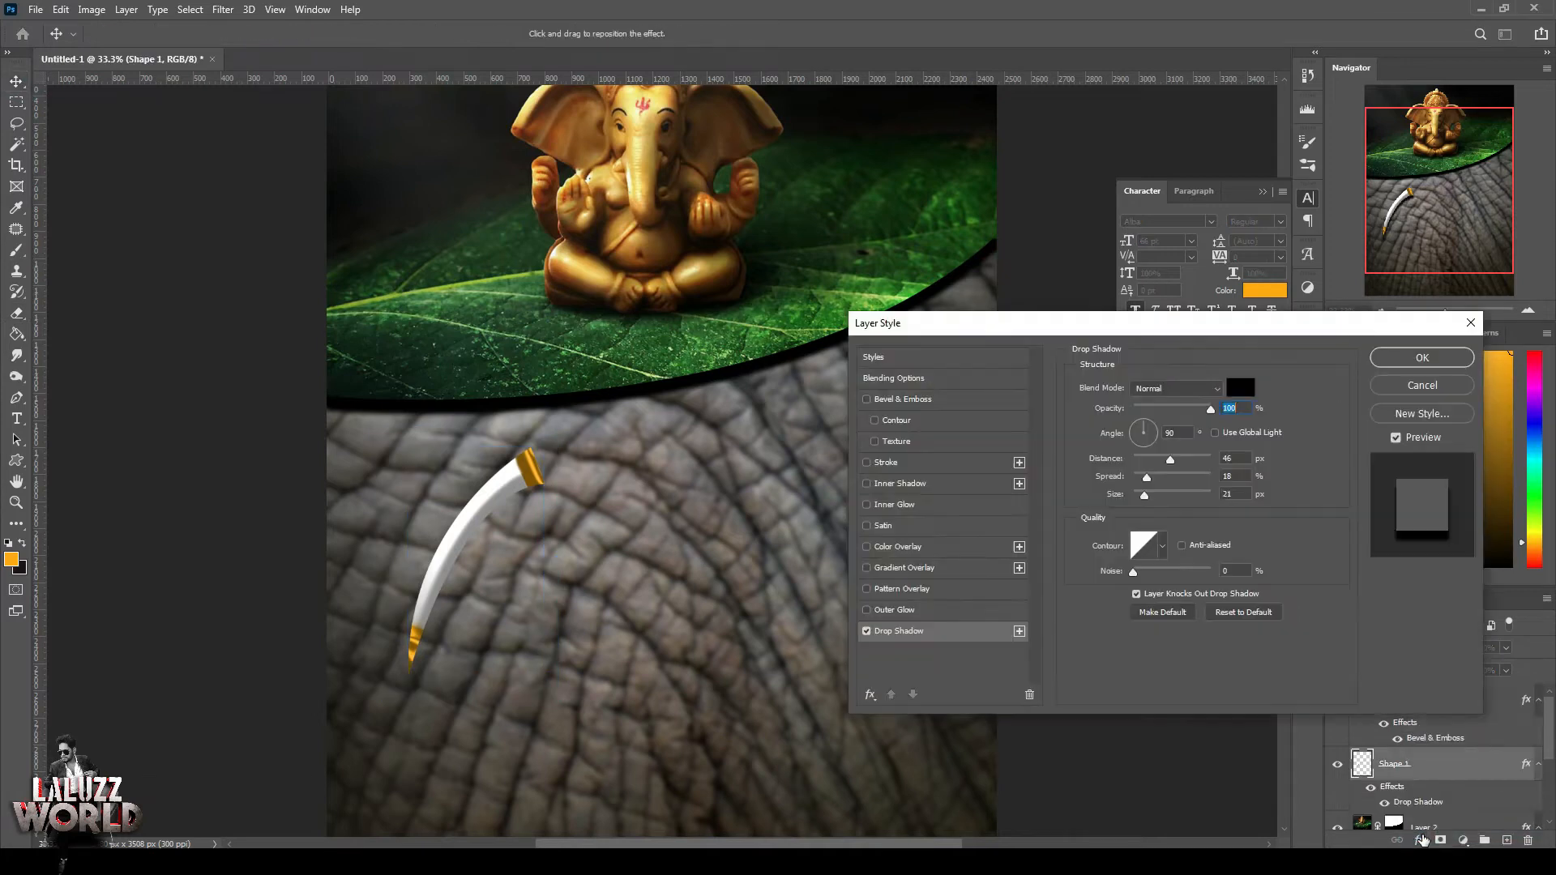
pyautogui.moveTo(1190, 410); pyautogui.dragTo(1161, 477)
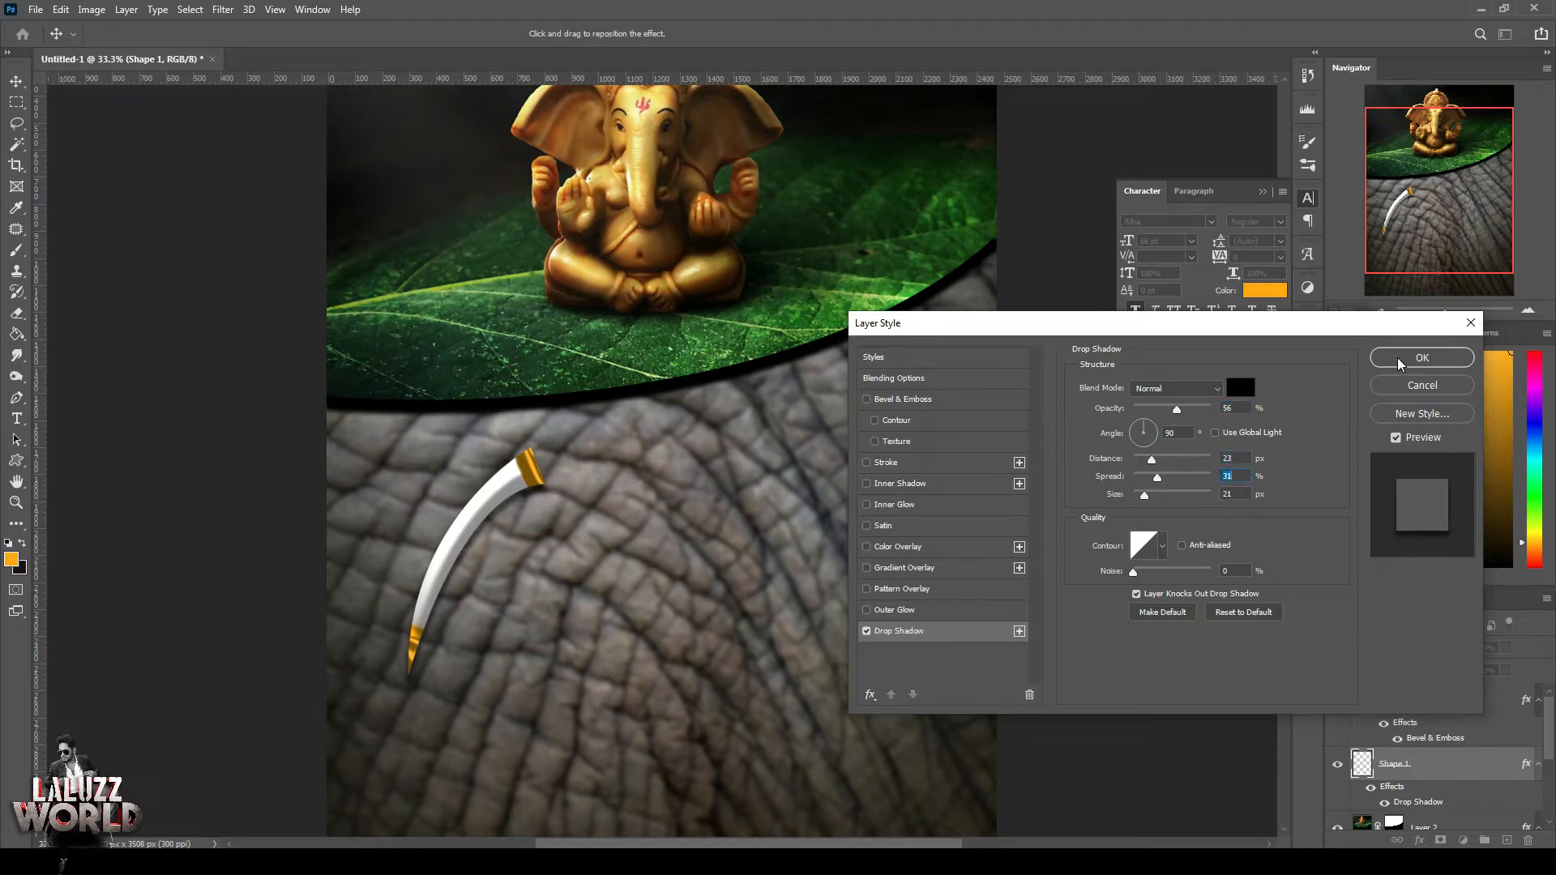
pyautogui.click(1401, 365)
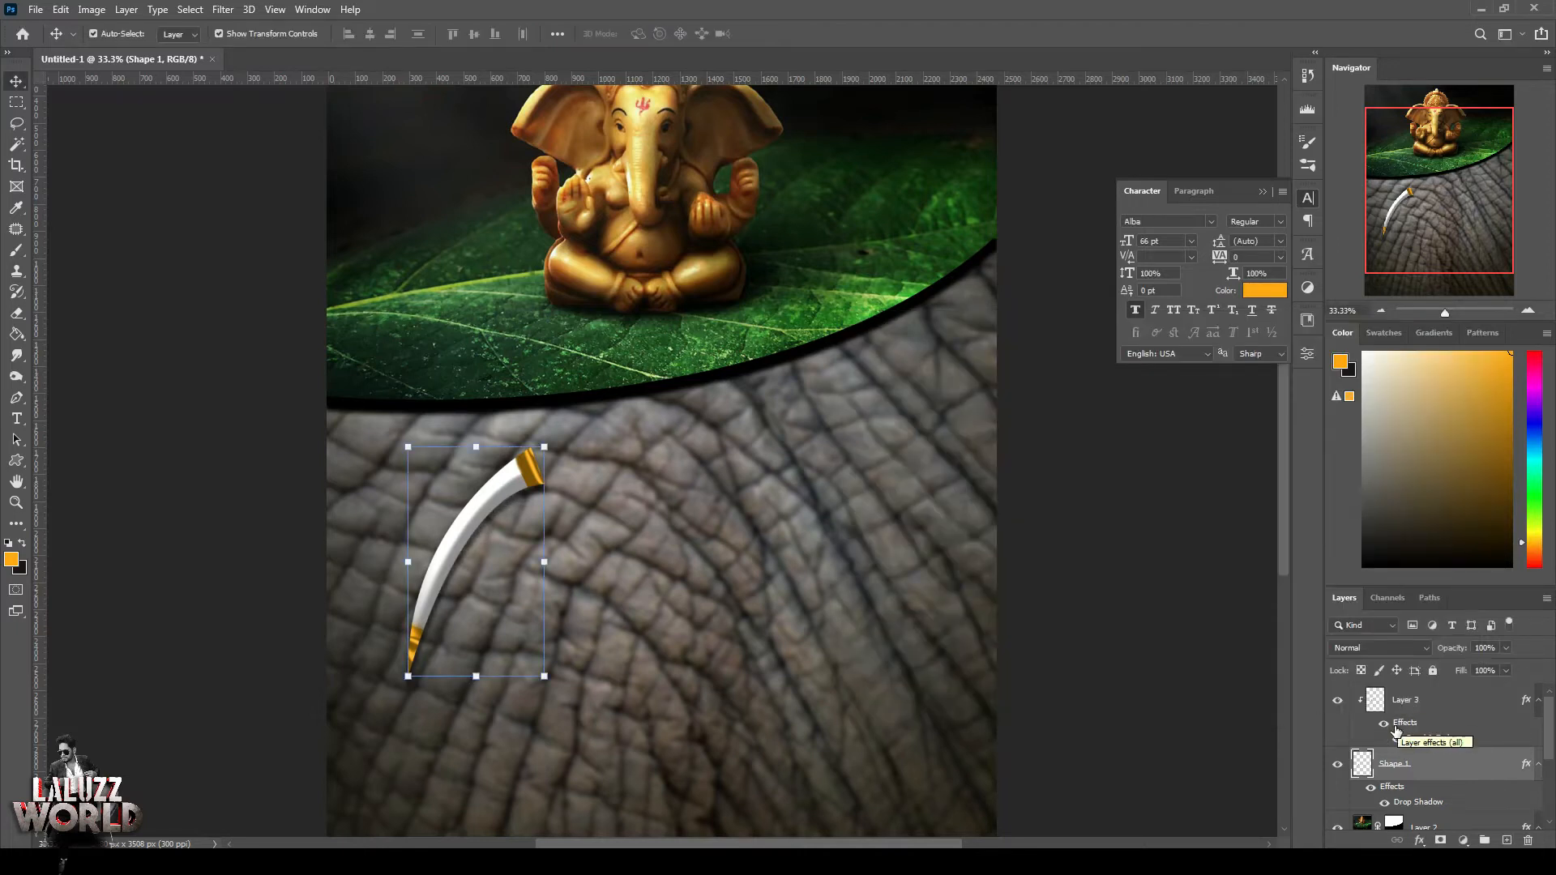
# Merge the gold detail layer with the tusk layer and move the tusk to the poster's left edge over the leaf boundary
pyautogui.keyDown('shift'); pyautogui.click(1426, 701); pyautogui.keyUp('shift')
pyautogui.rightClick(1426, 700)
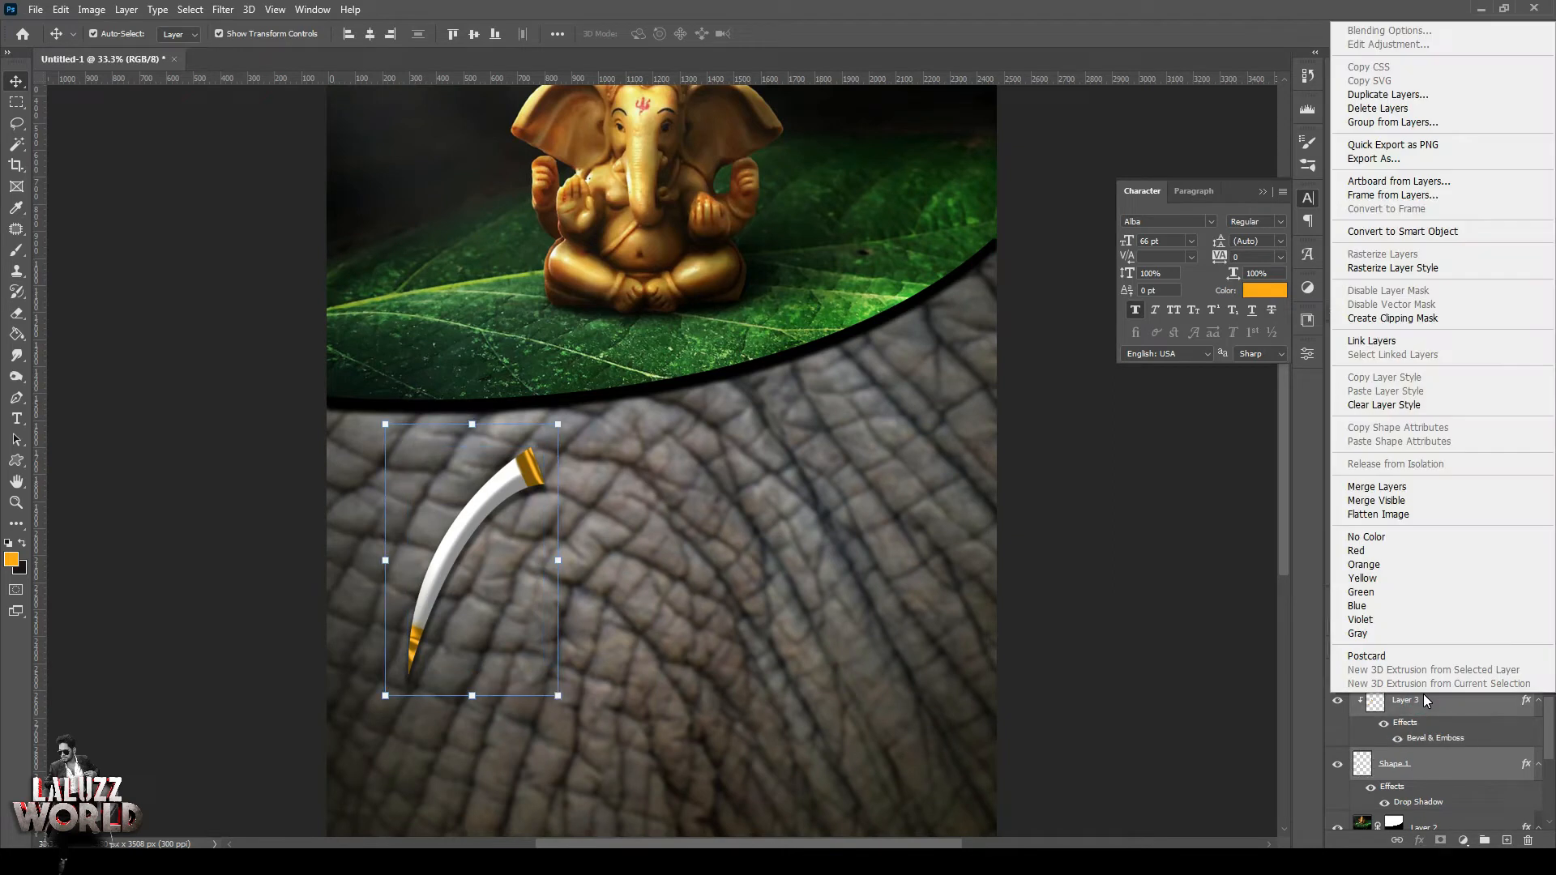
pyautogui.click(1417, 494)
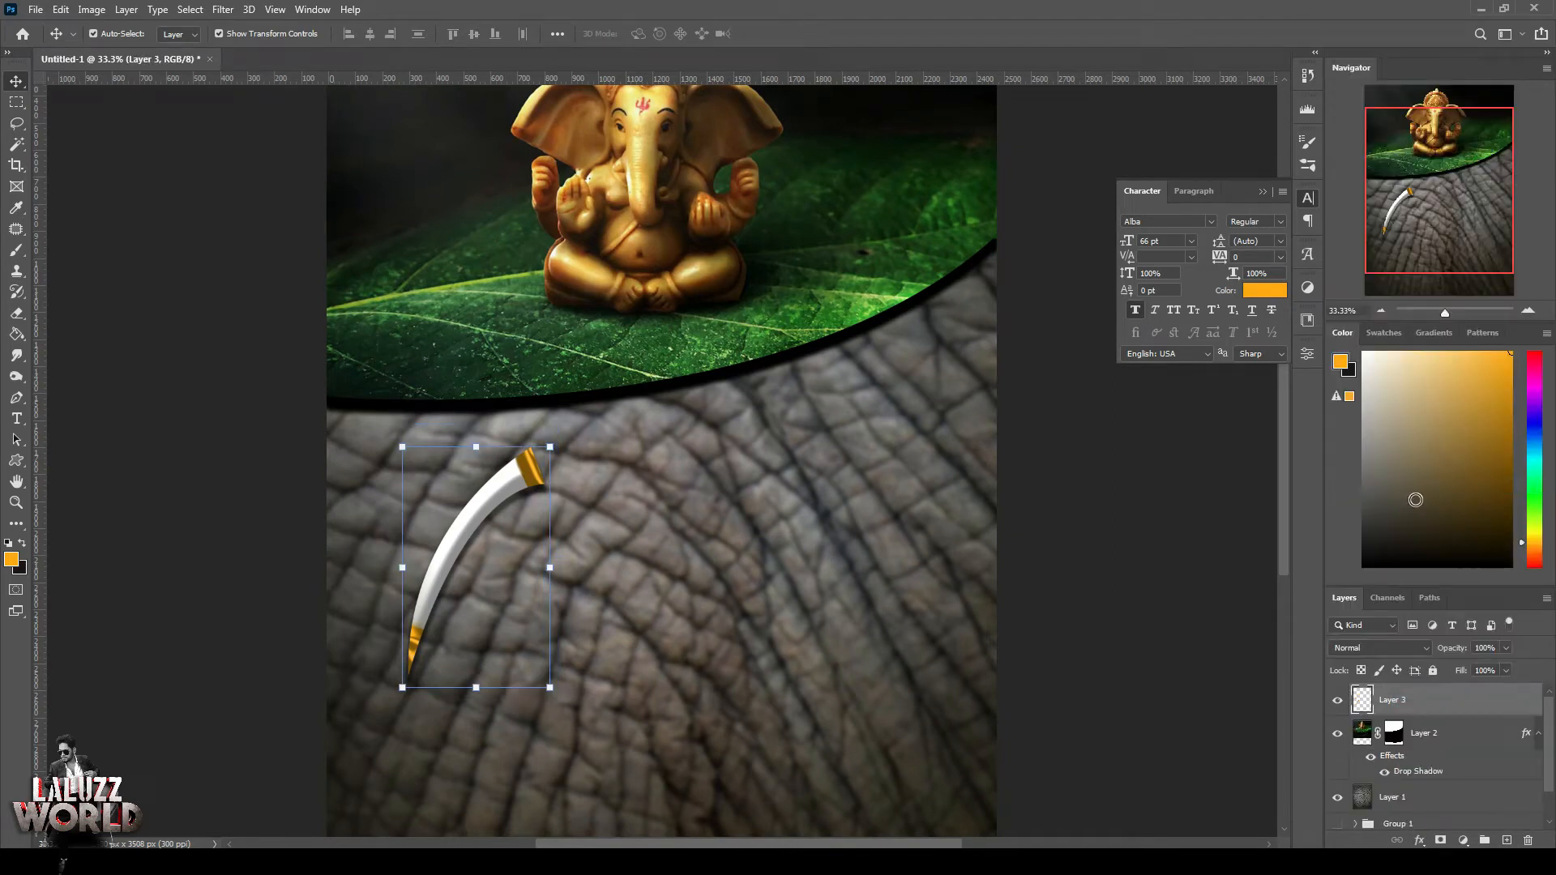
pyautogui.scroll(1, 567, 487)
pyautogui.moveTo(496, 528); pyautogui.dragTo(428, 377)
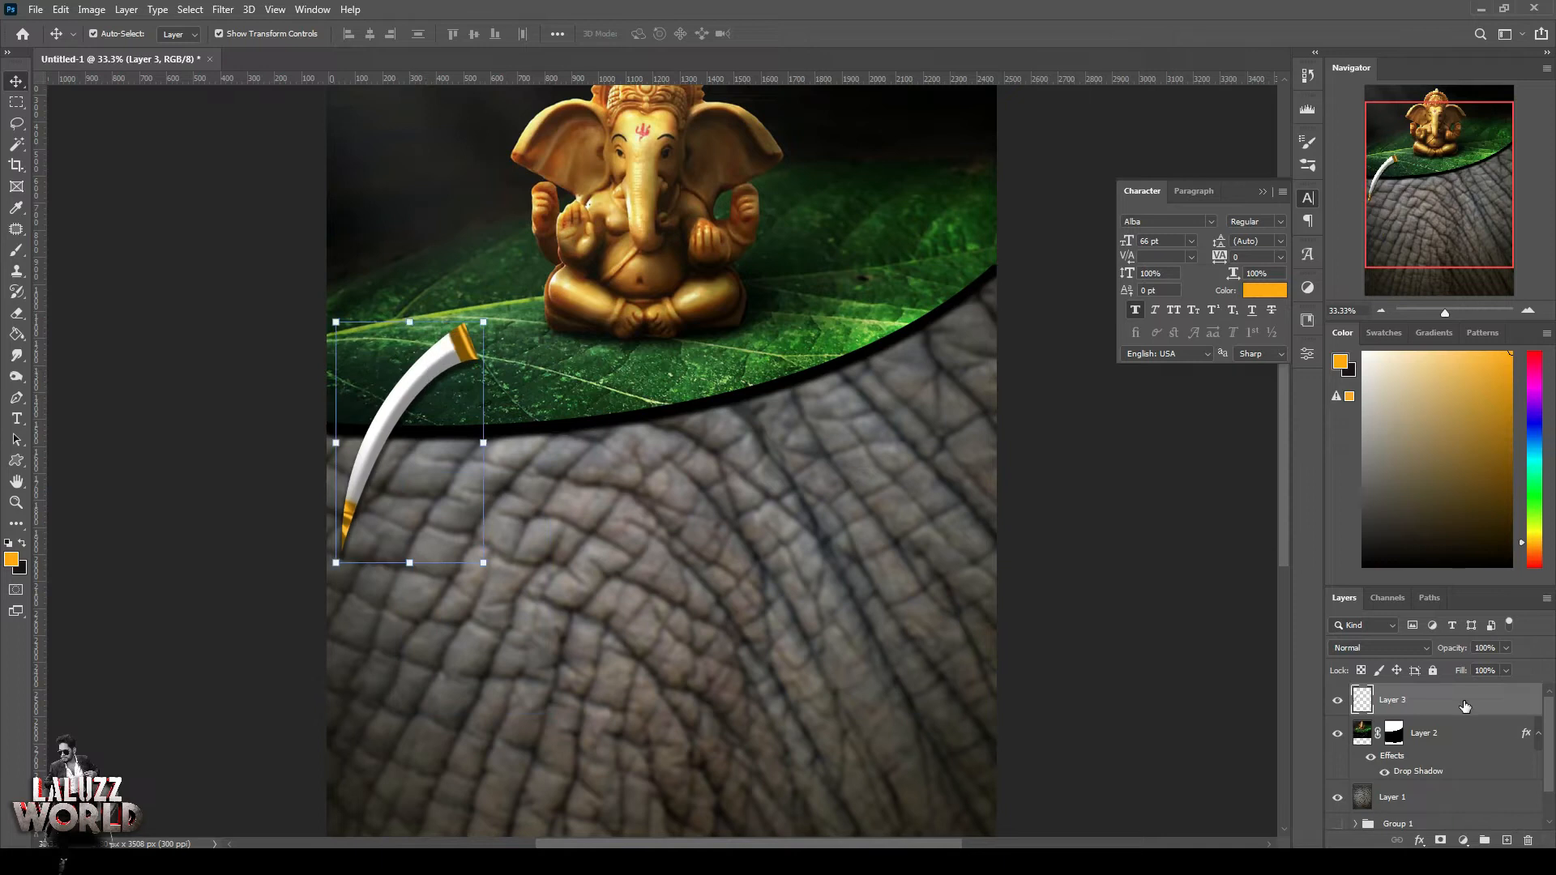
# Duplicate the tusk, rotate the copy about -76° and place it as the second leg of a letter A
pyautogui.moveTo(1471, 710); pyautogui.dragTo(1507, 841)
pyautogui.hotkey('ctrl', 't')
pyautogui.moveTo(455, 359); pyautogui.dragTo(521, 388)
pyautogui.moveTo(582, 347); pyautogui.dragTo(398, 336)
pyautogui.moveTo(446, 507); pyautogui.dragTo(521, 507)
pyautogui.moveTo(709, 436); pyautogui.dragTo(706, 418)
pyautogui.moveTo(564, 520); pyautogui.dragTo(518, 448)
pyautogui.press('Return')
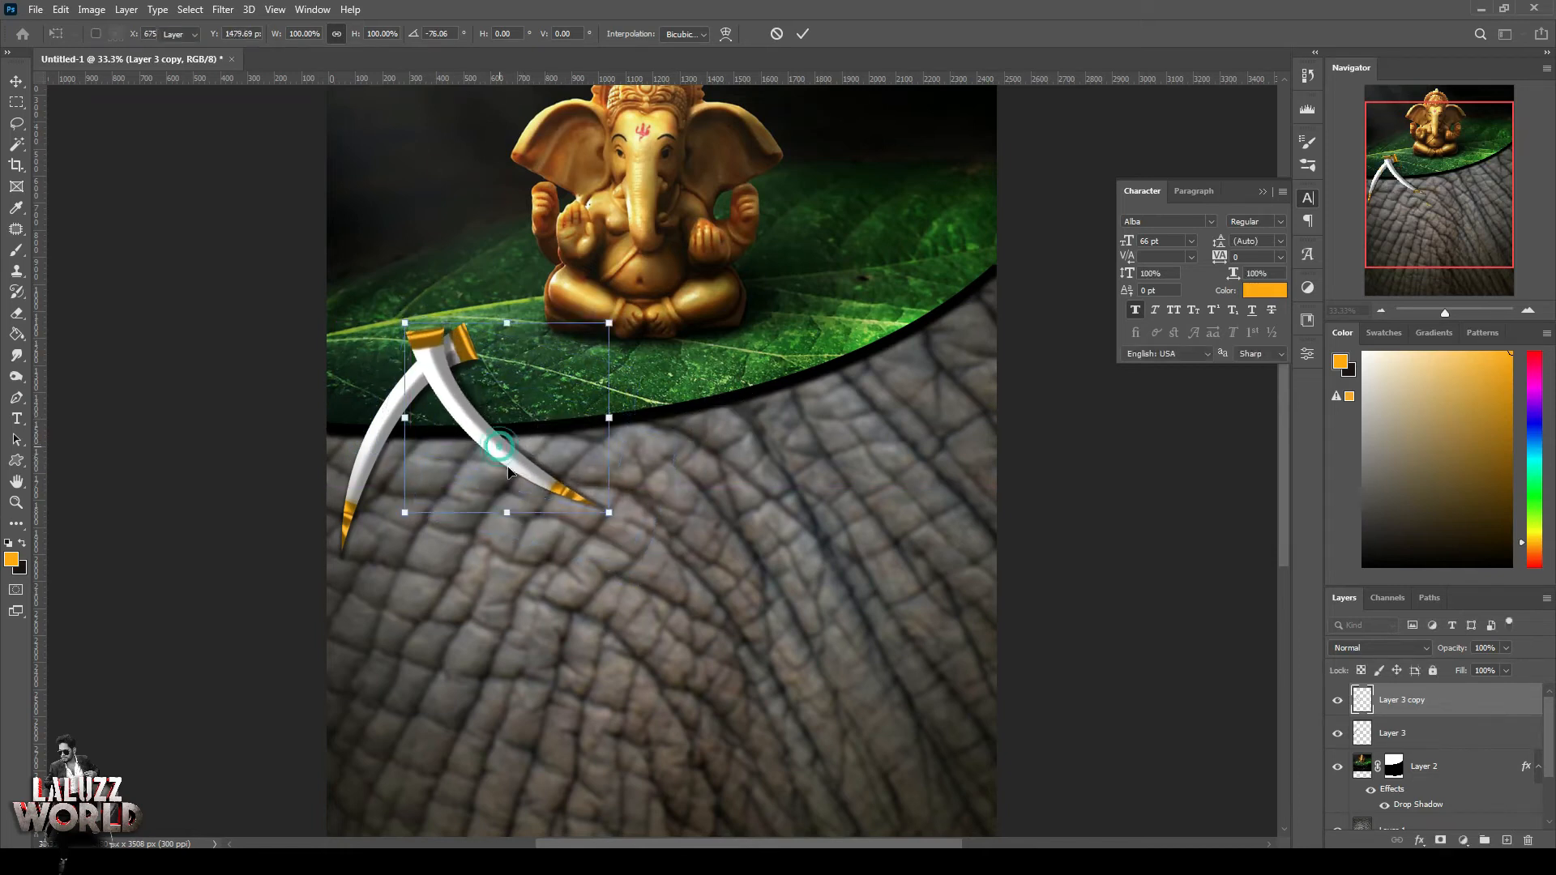
# Duplicate the tusk again and rotate the copy across both legs as the crossbar of the letter A
pyautogui.moveTo(1533, 705); pyautogui.dragTo(1507, 839)
pyautogui.moveTo(630, 308); pyautogui.dragTo(474, 577)
pyautogui.moveTo(553, 413); pyautogui.dragTo(492, 446)
pyautogui.press('Return')
pyautogui.click(1045, 512)
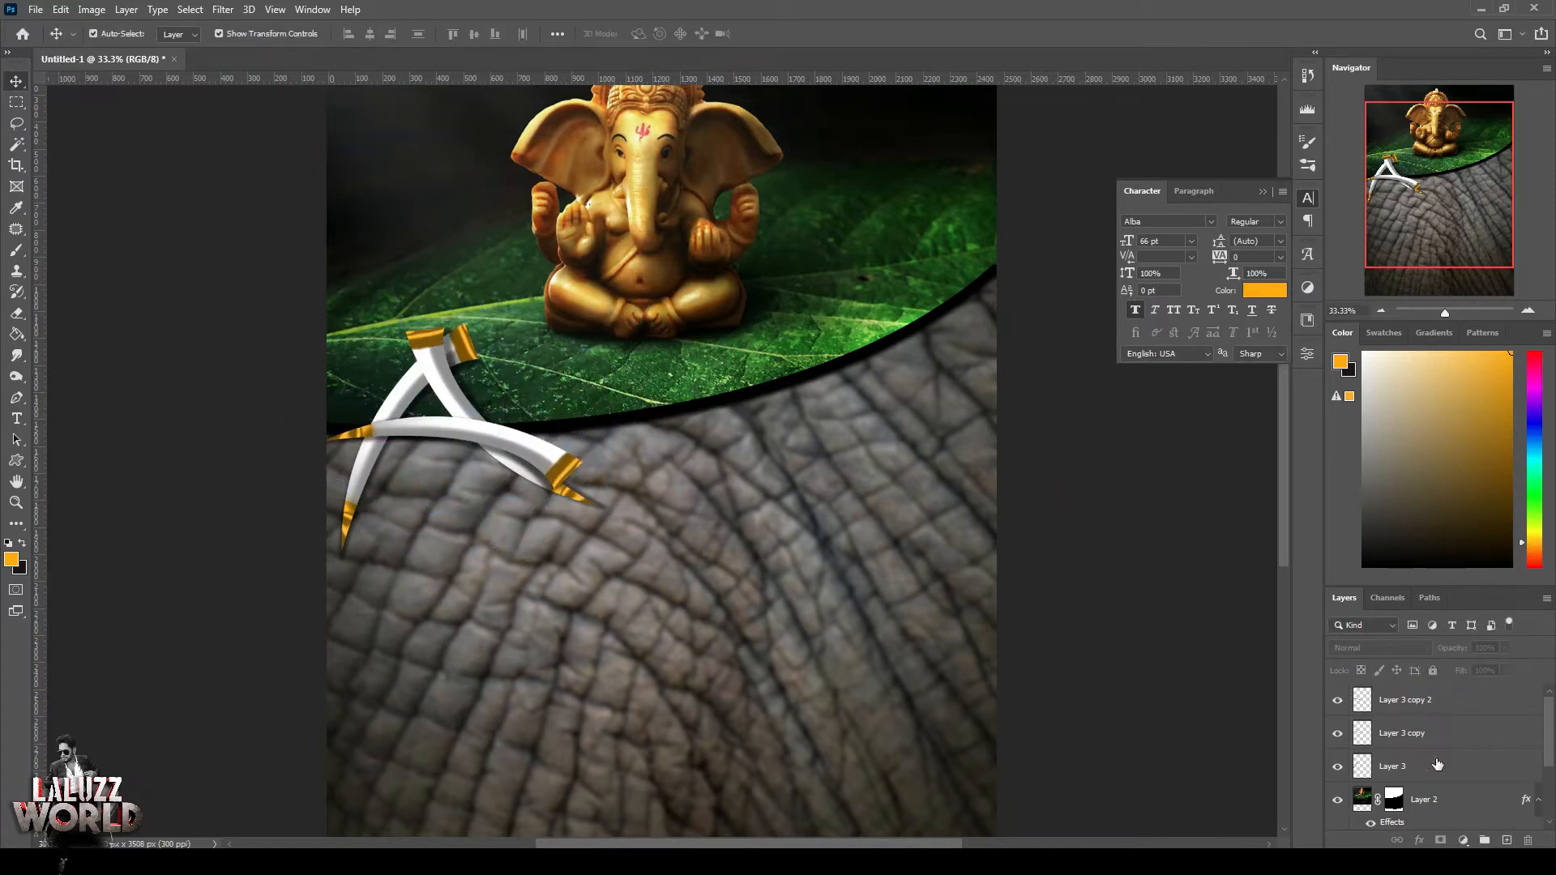
# Select all three tusk layers and enlarge the tusk letter A slightly
pyautogui.click(1438, 765)
pyautogui.keyDown('shift'); pyautogui.click(1442, 699); pyautogui.keyUp('shift')
pyautogui.moveTo(608, 567); pyautogui.dragTo(647, 593)
pyautogui.press('Return')
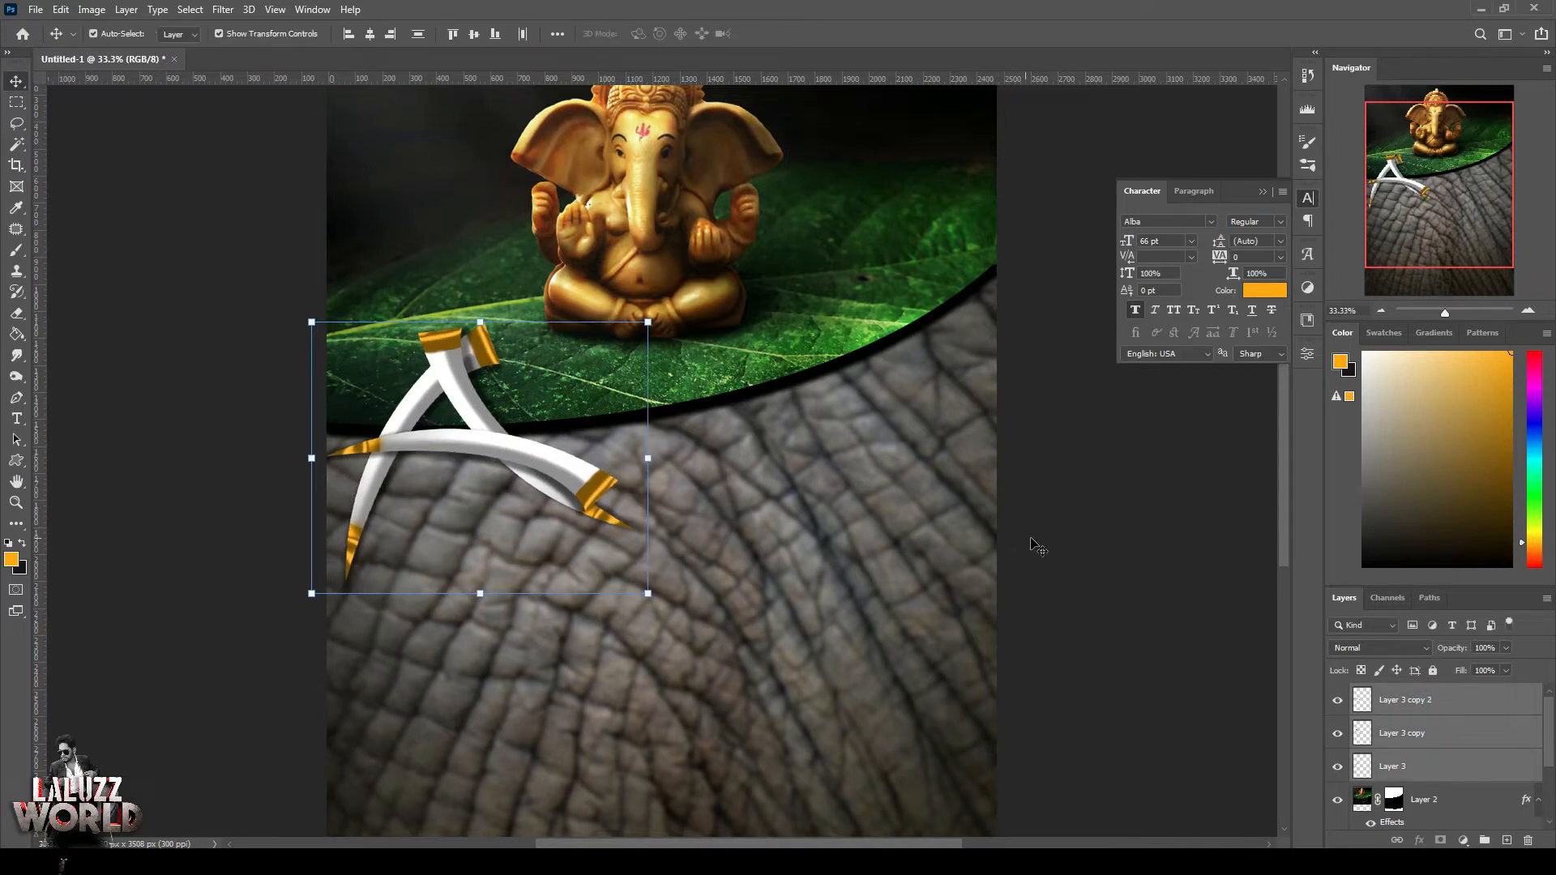
pyautogui.click(1038, 548)
# Add the text "ugust" over the tusk letter A and set it in all caps
pyautogui.hotkey('ctrl', '+')
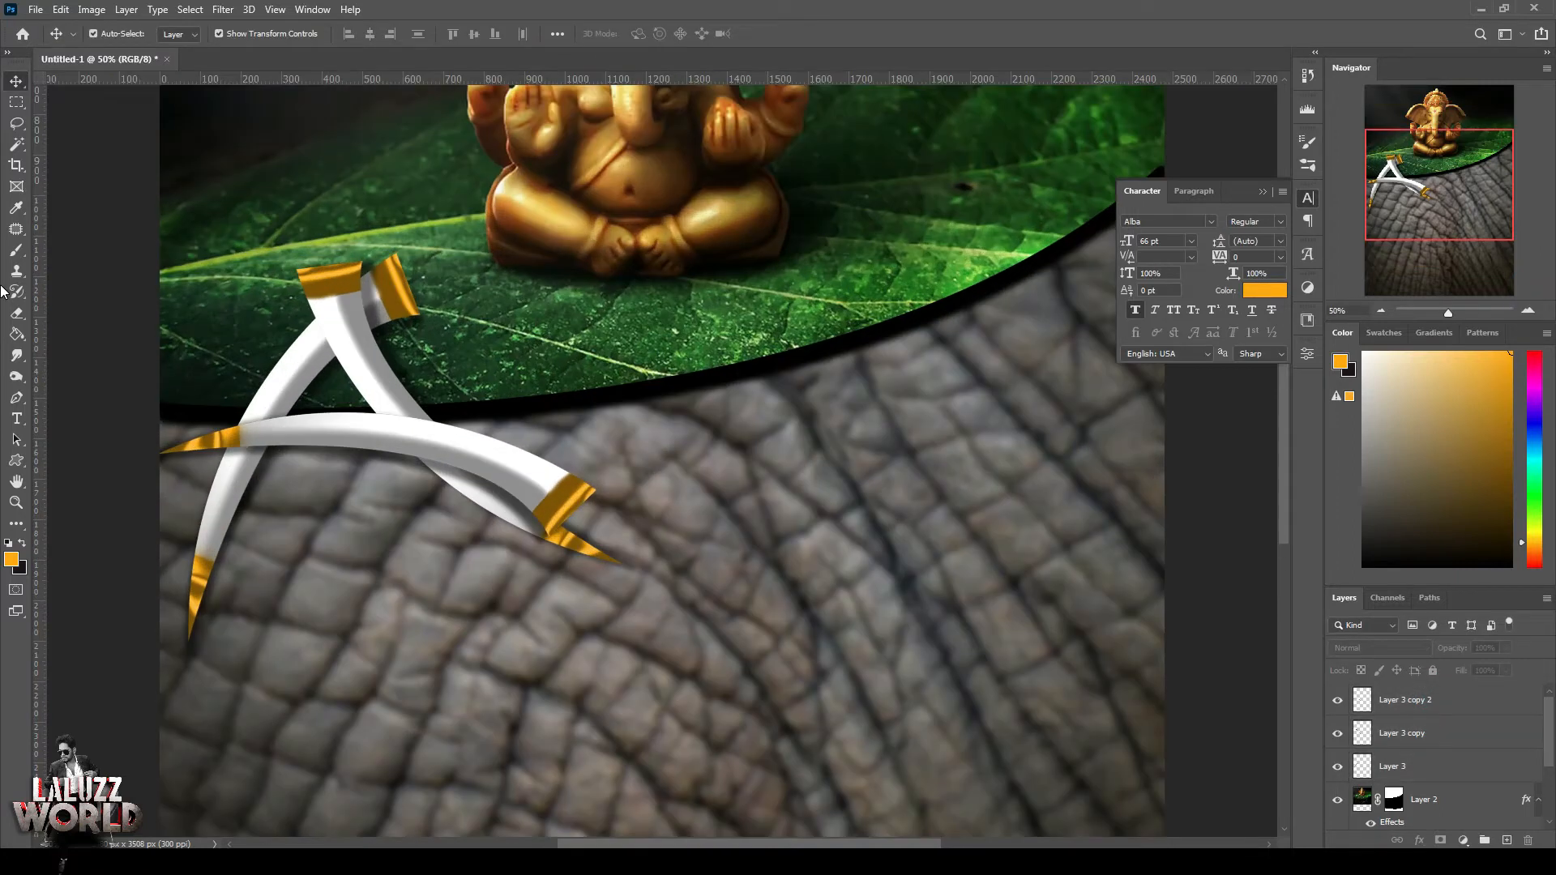
pyautogui.click(17, 418)
pyautogui.click(309, 427)
pyautogui.write('ugust')
pyautogui.click(16, 81)
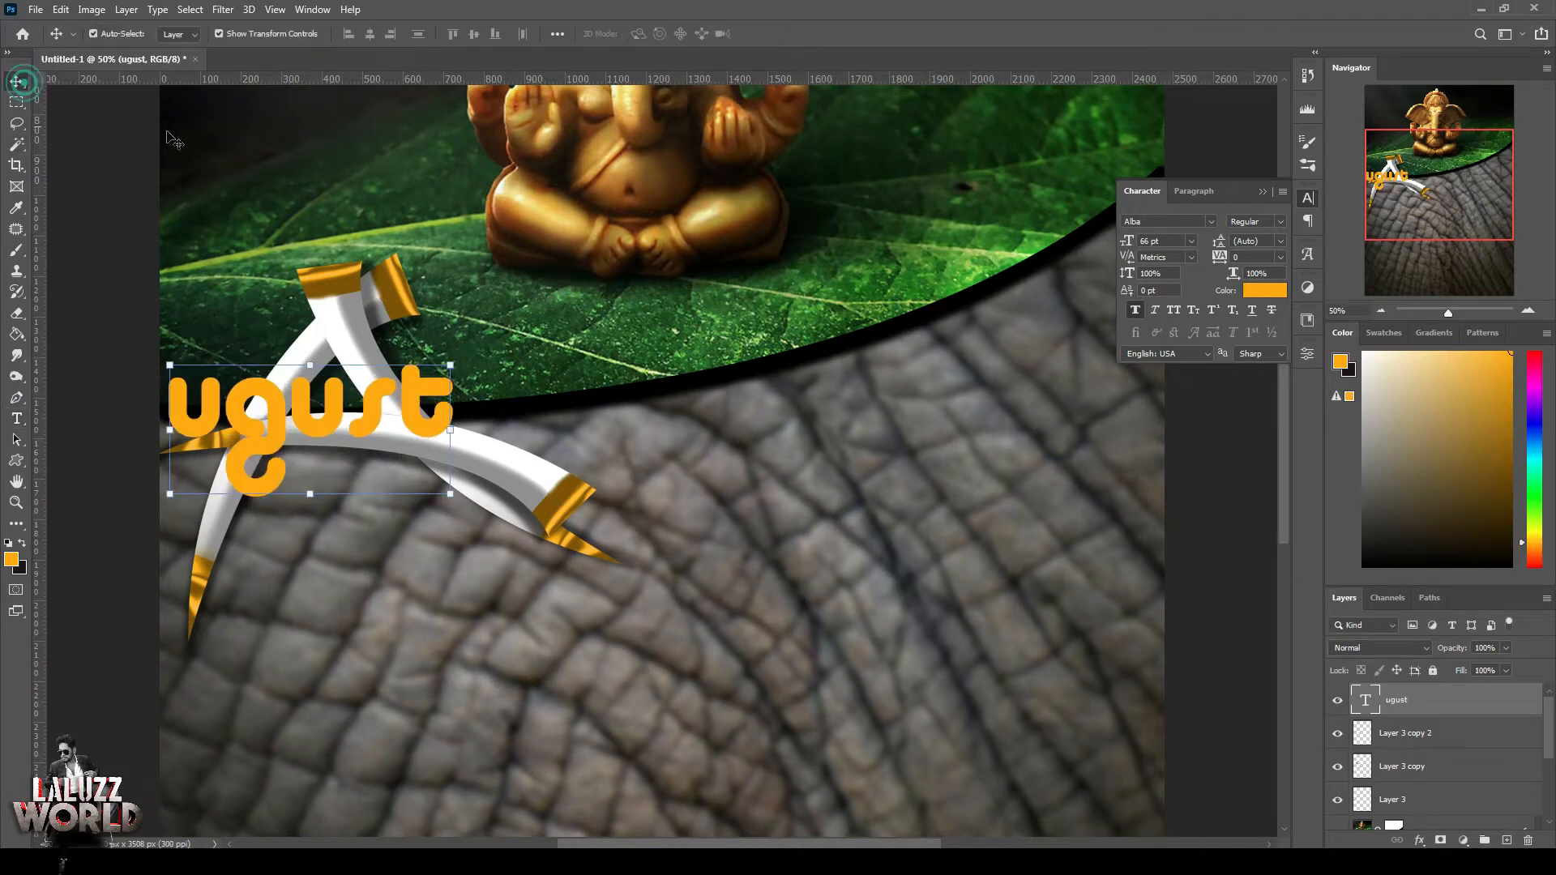
pyautogui.click(1173, 312)
# Scale the UGUST text to 30.40%, place it on the crossbar tusk and rotate it by 3.86°
pyautogui.moveTo(390, 403); pyautogui.dragTo(458, 438)
pyautogui.moveTo(536, 377); pyautogui.dragTo(311, 514)
pyautogui.moveTo(285, 547); pyautogui.dragTo(388, 448)
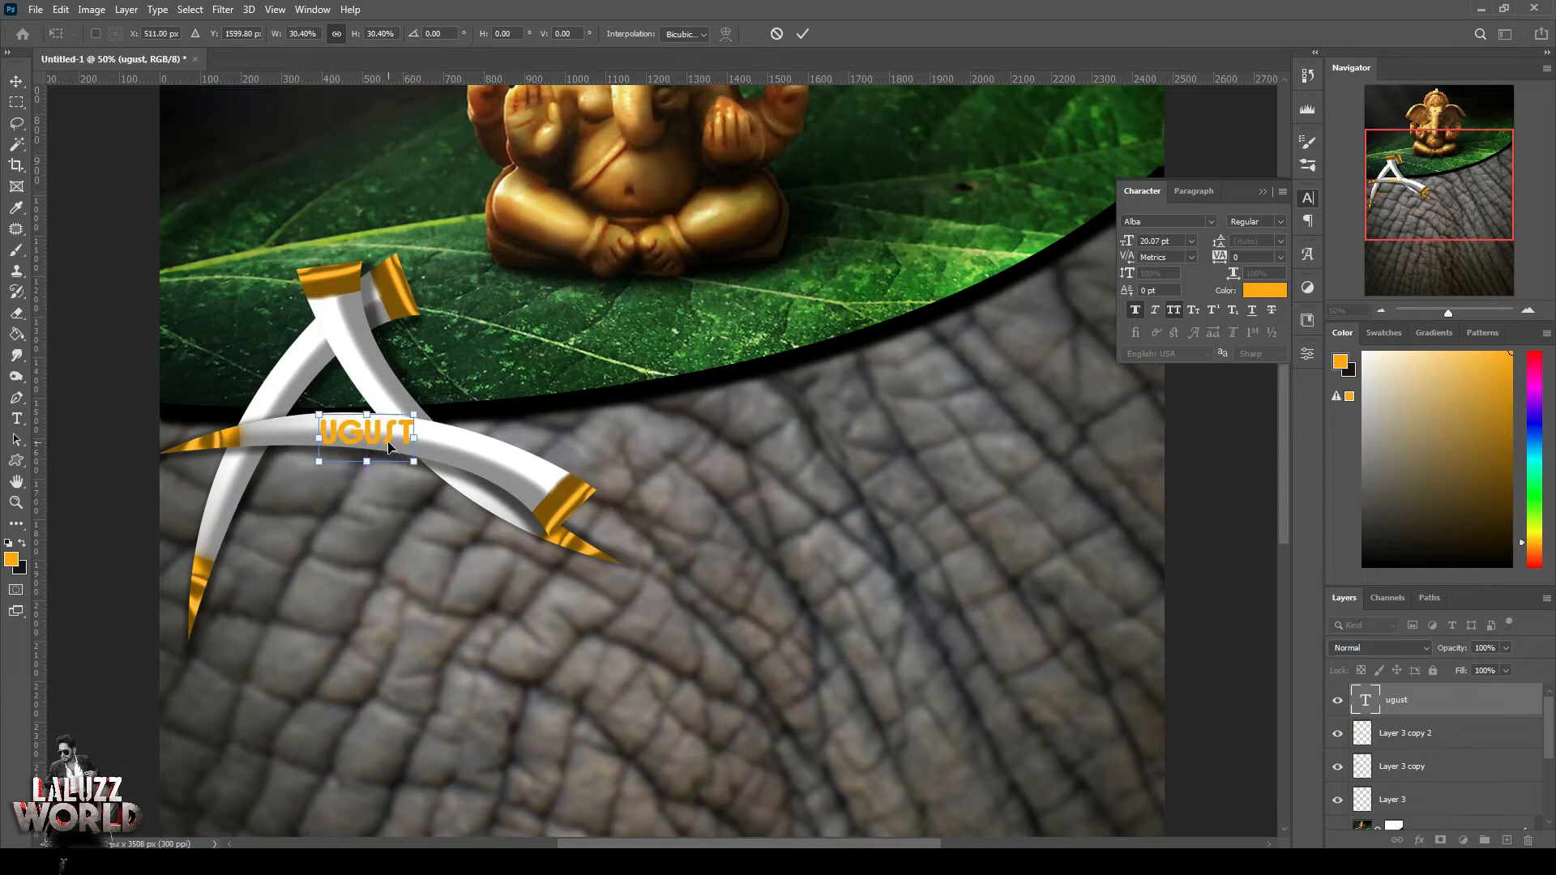
pyautogui.press('Return')
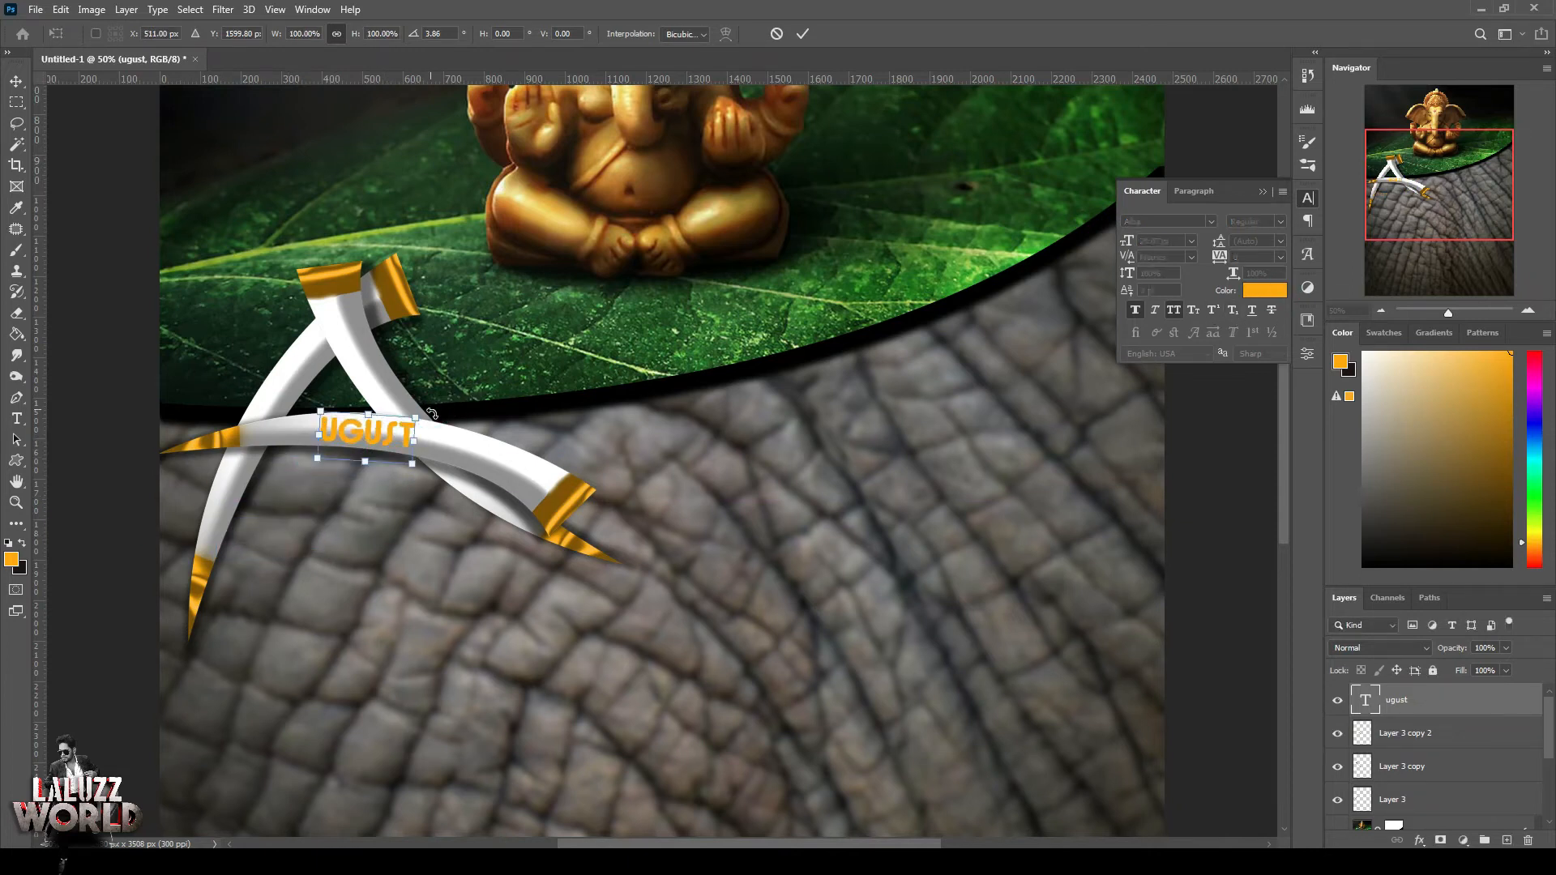
# Change the UGUST text color to black #000000 and reposition the text along the crossbar tusk
pyautogui.click(1271, 293)
pyautogui.click(1021, 626)
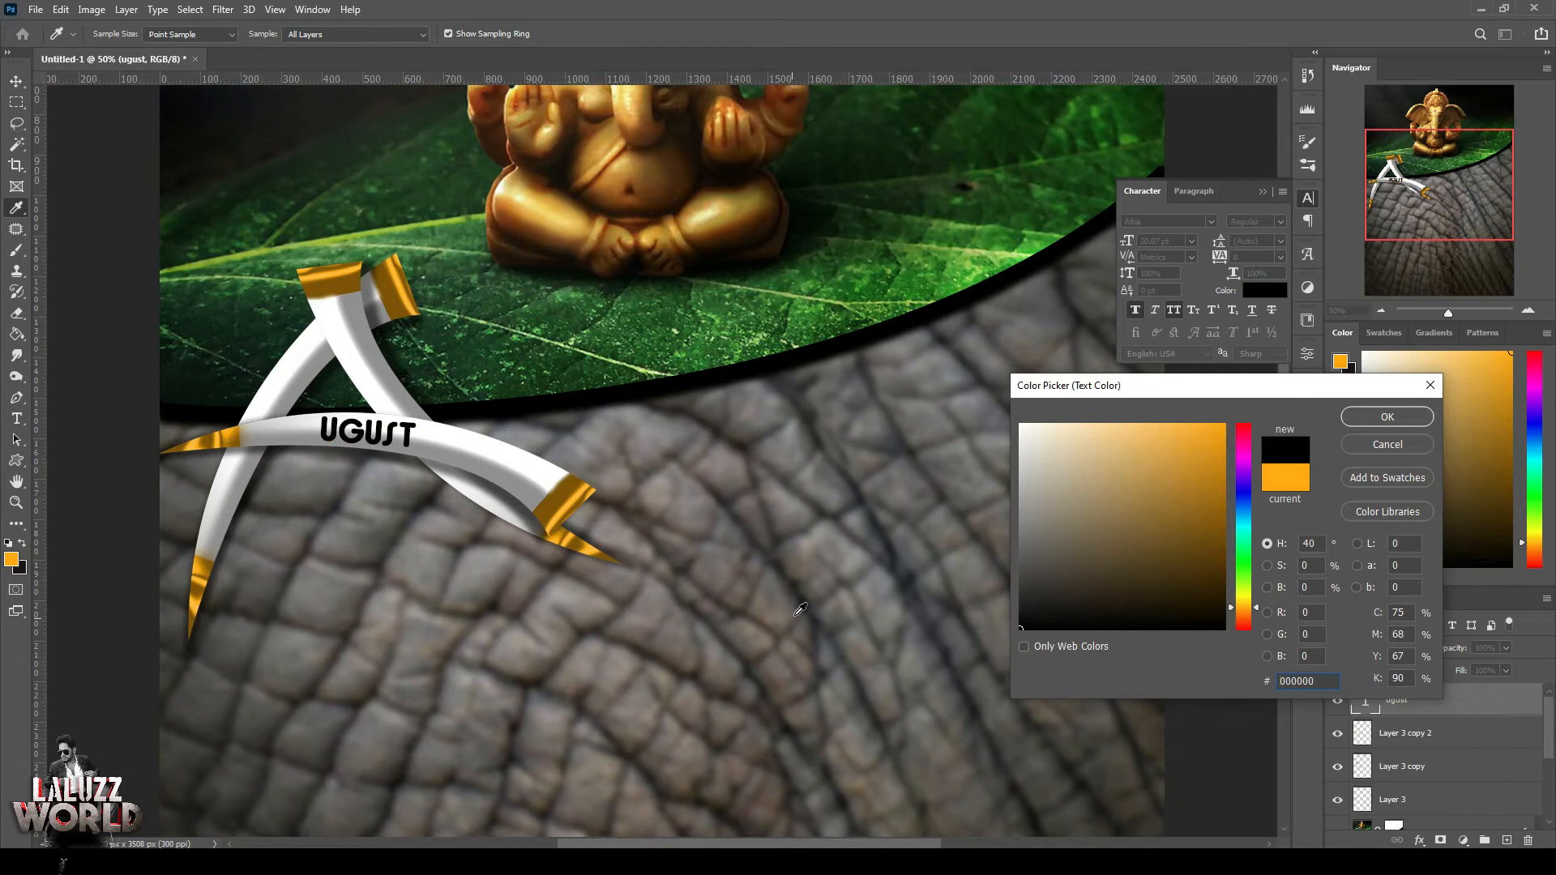
pyautogui.click(1369, 417)
pyautogui.moveTo(382, 432); pyautogui.dragTo(406, 404)
pyautogui.press('Return')
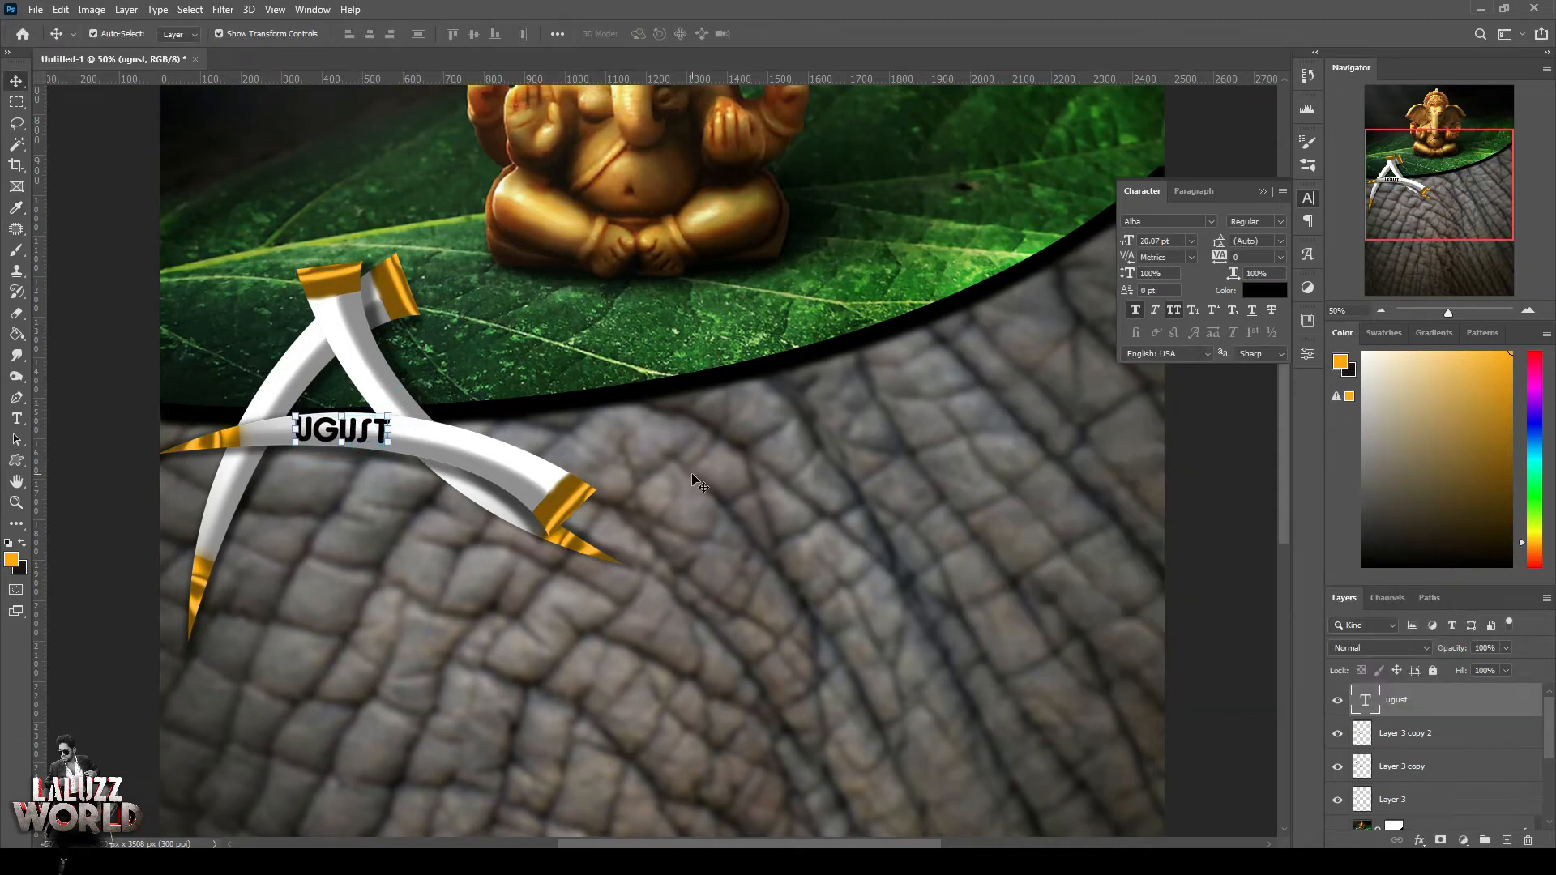
# Save the poster on the Desktop as a Photoshop file named Untitled-1
pyautogui.click(688, 468)
pyautogui.click(1381, 310)
pyautogui.click(1381, 311)
pyautogui.hotkey('ctrl', 's')
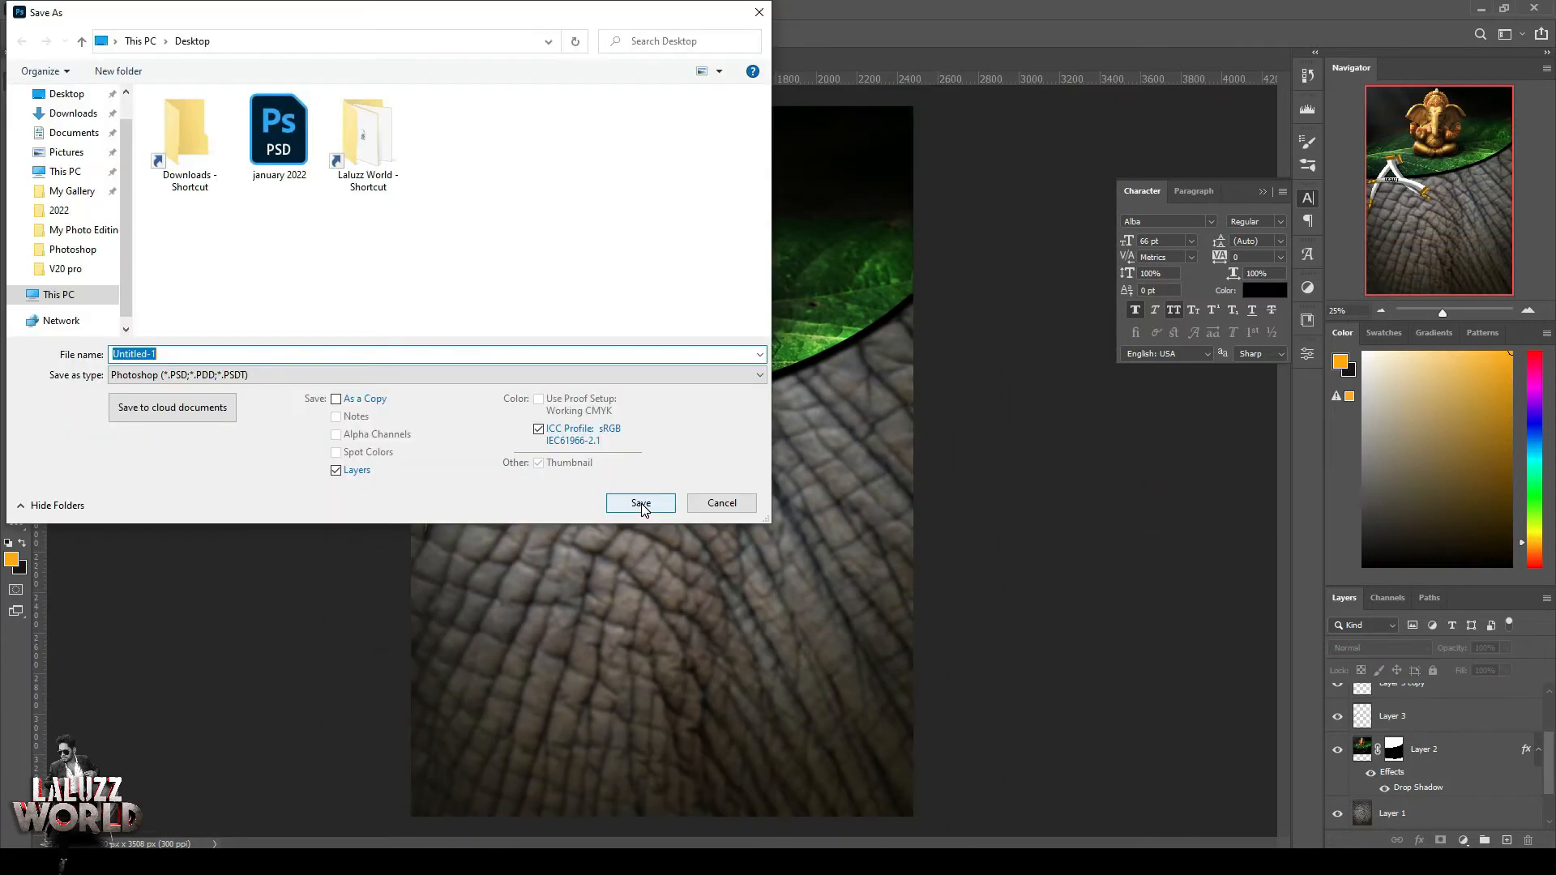
pyautogui.click(641, 503)
pyautogui.click(956, 241)
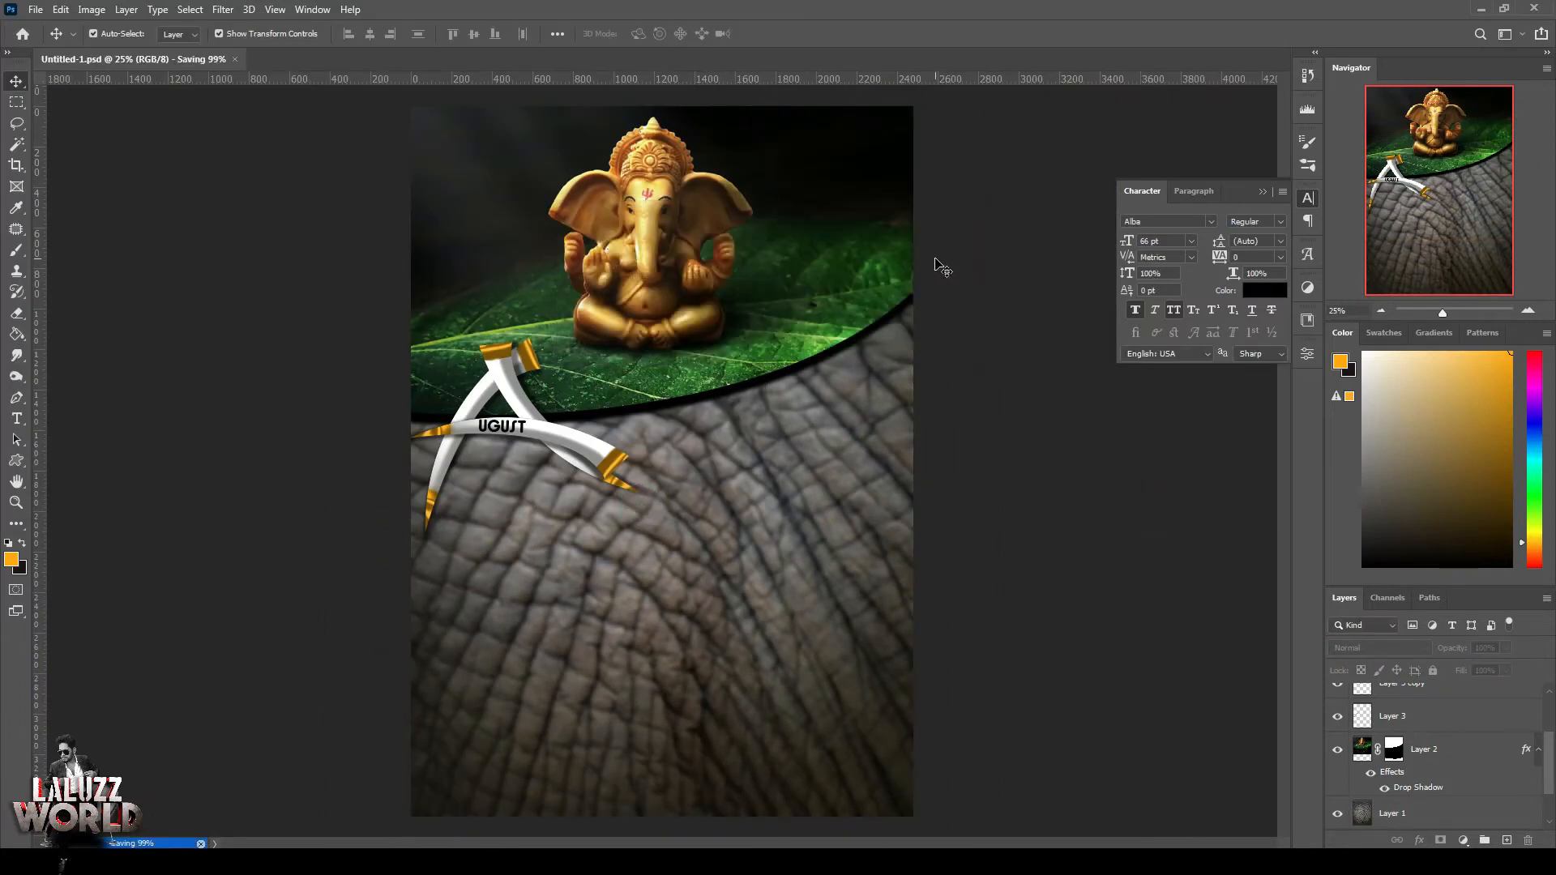
# Create a new square document, 2000 × 2000 px at 100 ppi
pyautogui.click(36, 9)
pyautogui.click(48, 24)
pyautogui.click(1115, 680)
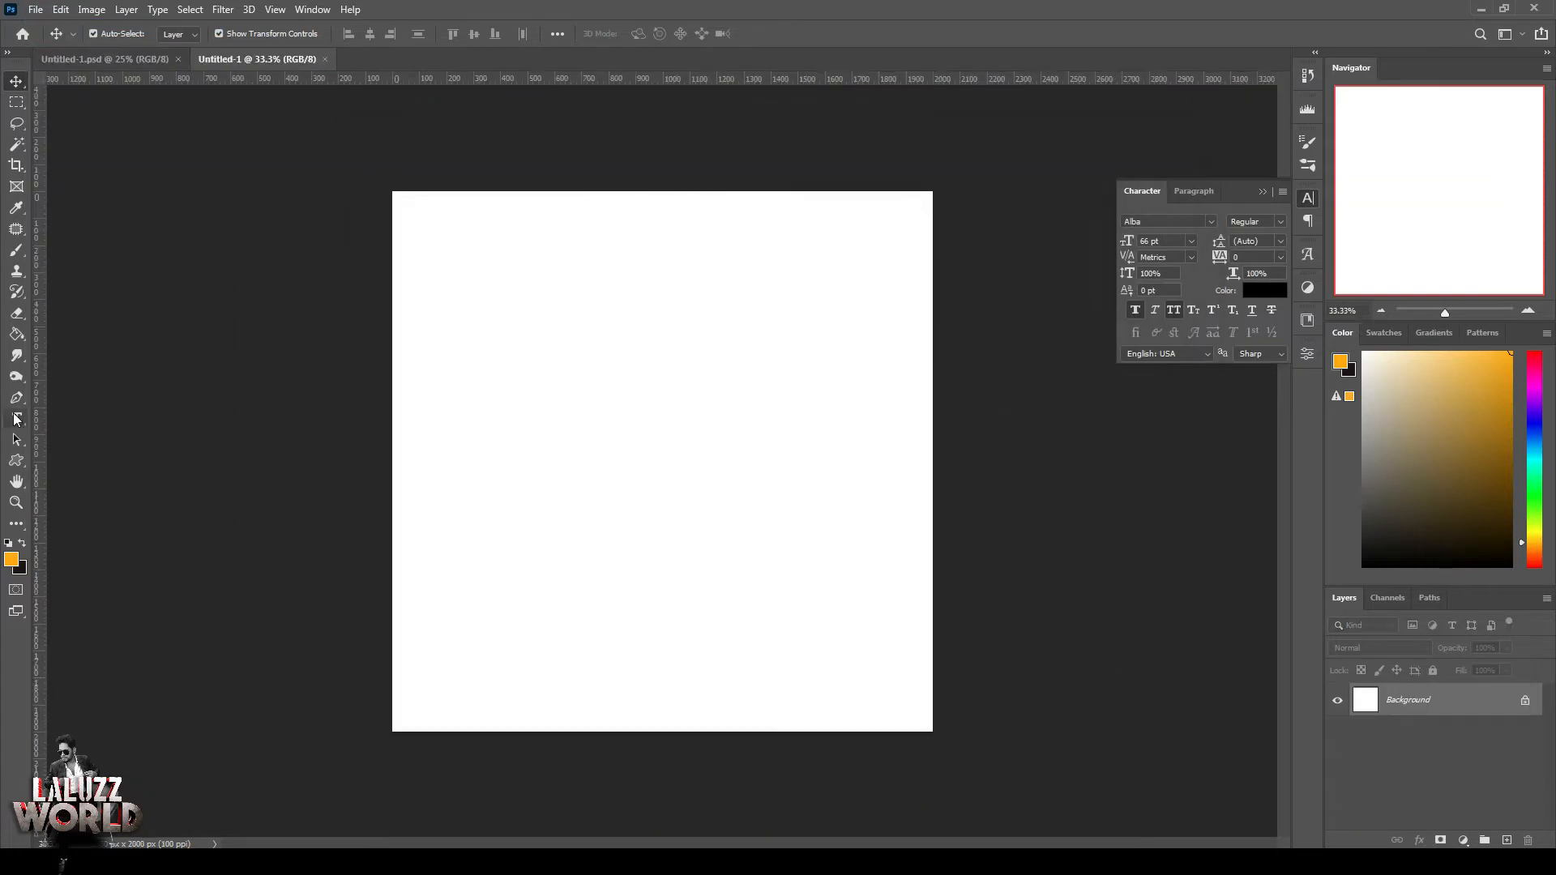
# Draw an orange rounded rectangle about 511 × 64 px with 10 px corners in the upper part of the canvas
pyautogui.rightClick(16, 459)
pyautogui.click(81, 478)
pyautogui.moveTo(572, 355); pyautogui.dragTo(711, 372)
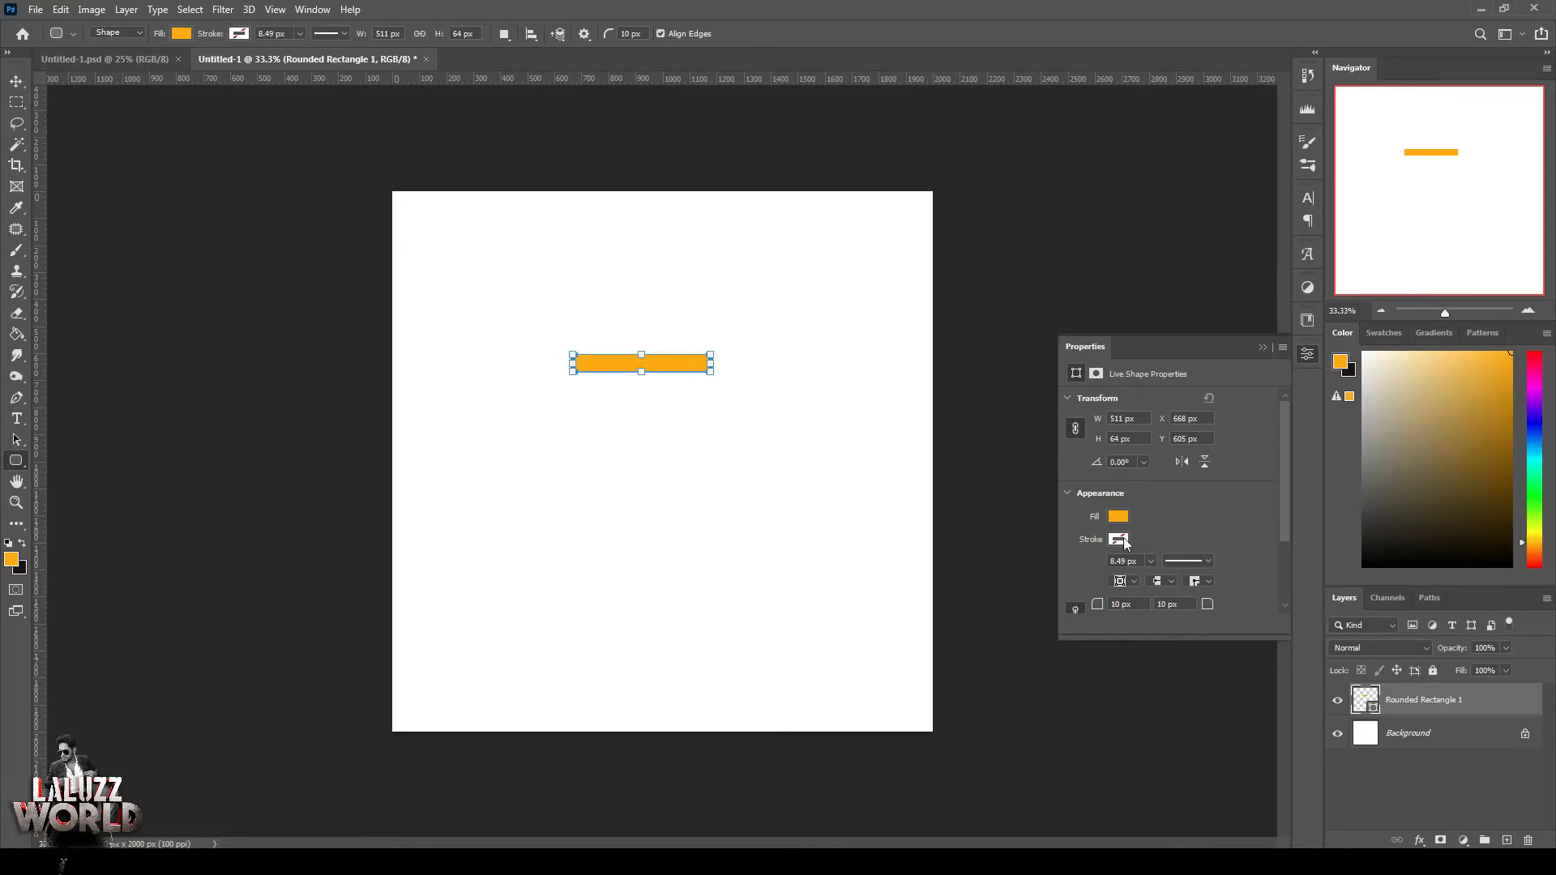
pyautogui.click(1314, 362)
# Draw a wide orange ellipse and place it centered beneath the rounded rectangle, slightly overlapping it
pyautogui.rightClick(17, 459)
pyautogui.click(93, 489)
pyautogui.click(654, 472)
pyautogui.press('Escape')
pyautogui.moveTo(624, 473)
pyautogui.mouseDown()
pyautogui.moveTo(764, 584)
pyautogui.moveTo(762, 563)
pyautogui.mouseUp()
pyautogui.moveTo(710, 501); pyautogui.dragTo(754, 486)
pyautogui.hotkey('ctrl', 'z')
pyautogui.press('v')
pyautogui.moveTo(622, 455); pyautogui.dragTo(637, 439)
# Try aligning the ellipse and the rounded rectangle with each other, and undo the alignment
pyautogui.click(867, 356)
pyautogui.click(666, 373)
pyautogui.moveTo(865, 339); pyautogui.dragTo(640, 438)
pyautogui.click(475, 34)
pyautogui.hotkey('ctrl', 'z')
# Fill the rounded rectangle with dark gold #c98d19 and bring it in front of the orange ellipse
pyautogui.click(793, 303)
pyautogui.click(691, 363)
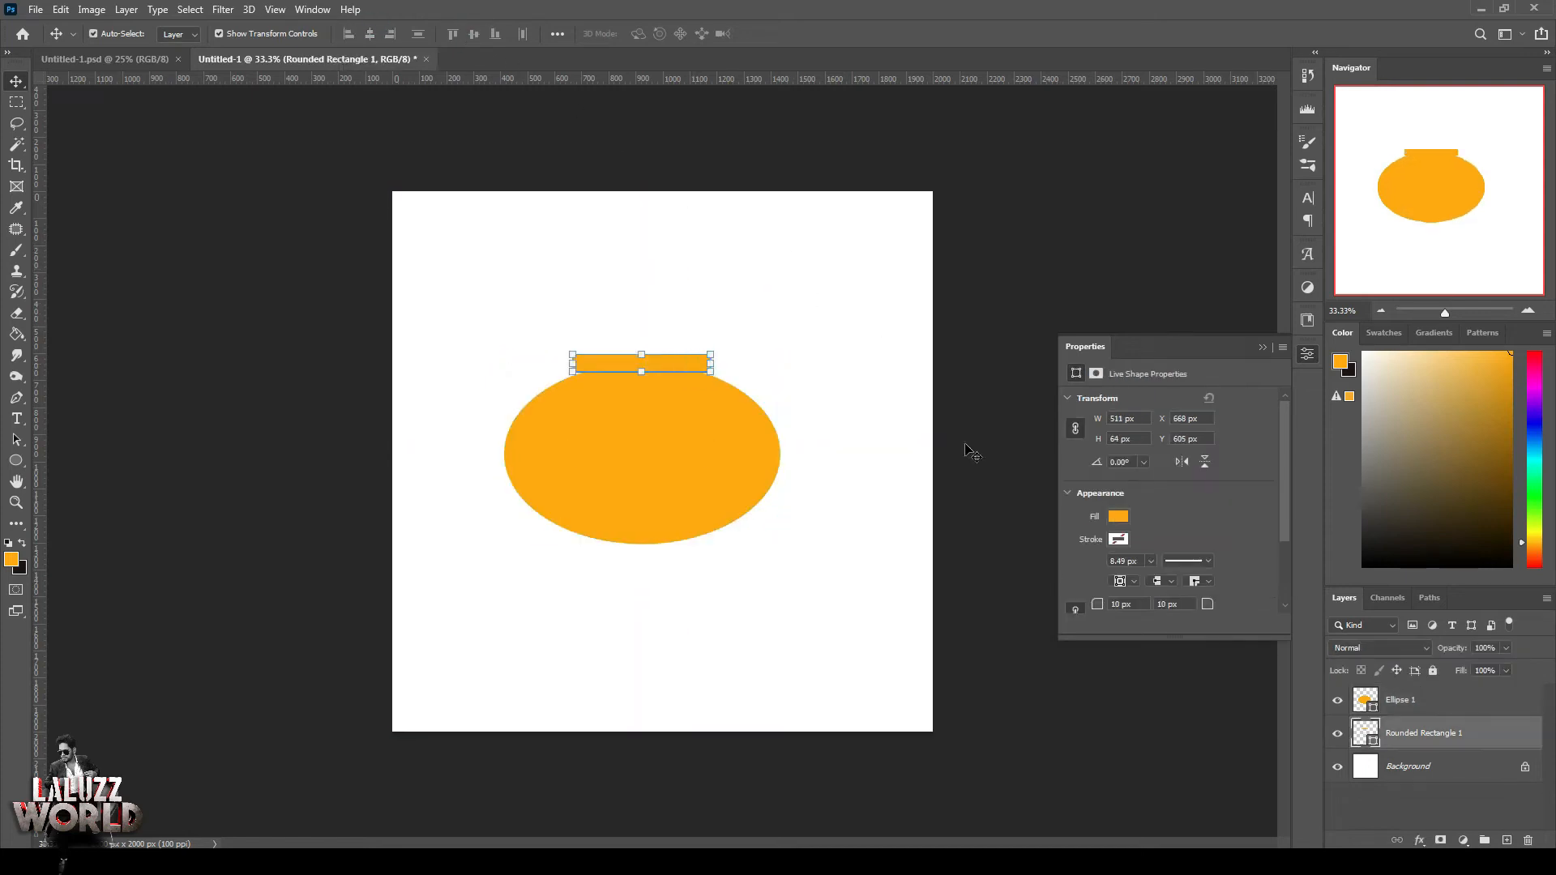
pyautogui.click(1118, 517)
pyautogui.click(1294, 565)
pyautogui.click(1199, 467)
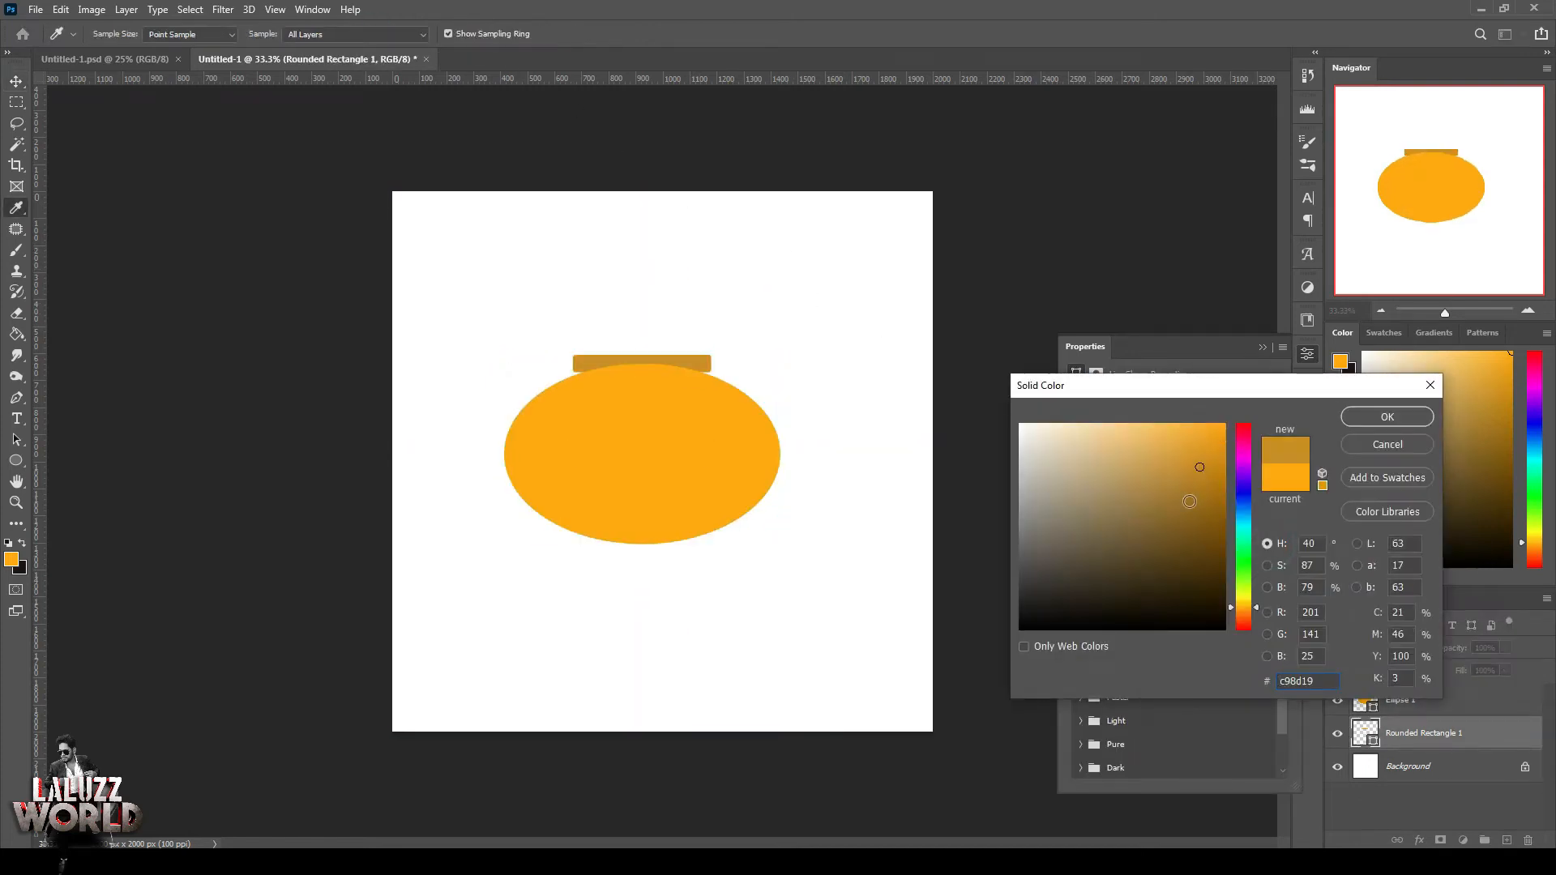
pyautogui.click(1388, 416)
pyautogui.hotkey('ctrl', ']')
# Shift the ellipse slightly left and scale the dark gold rounded rectangle down to about 487 × 61 px
pyautogui.click(893, 376)
pyautogui.moveTo(669, 464); pyautogui.dragTo(664, 463)
pyautogui.click(862, 477)
pyautogui.click(663, 362)
pyautogui.moveTo(710, 363); pyautogui.dragTo(706, 362)
pyautogui.click(691, 461)
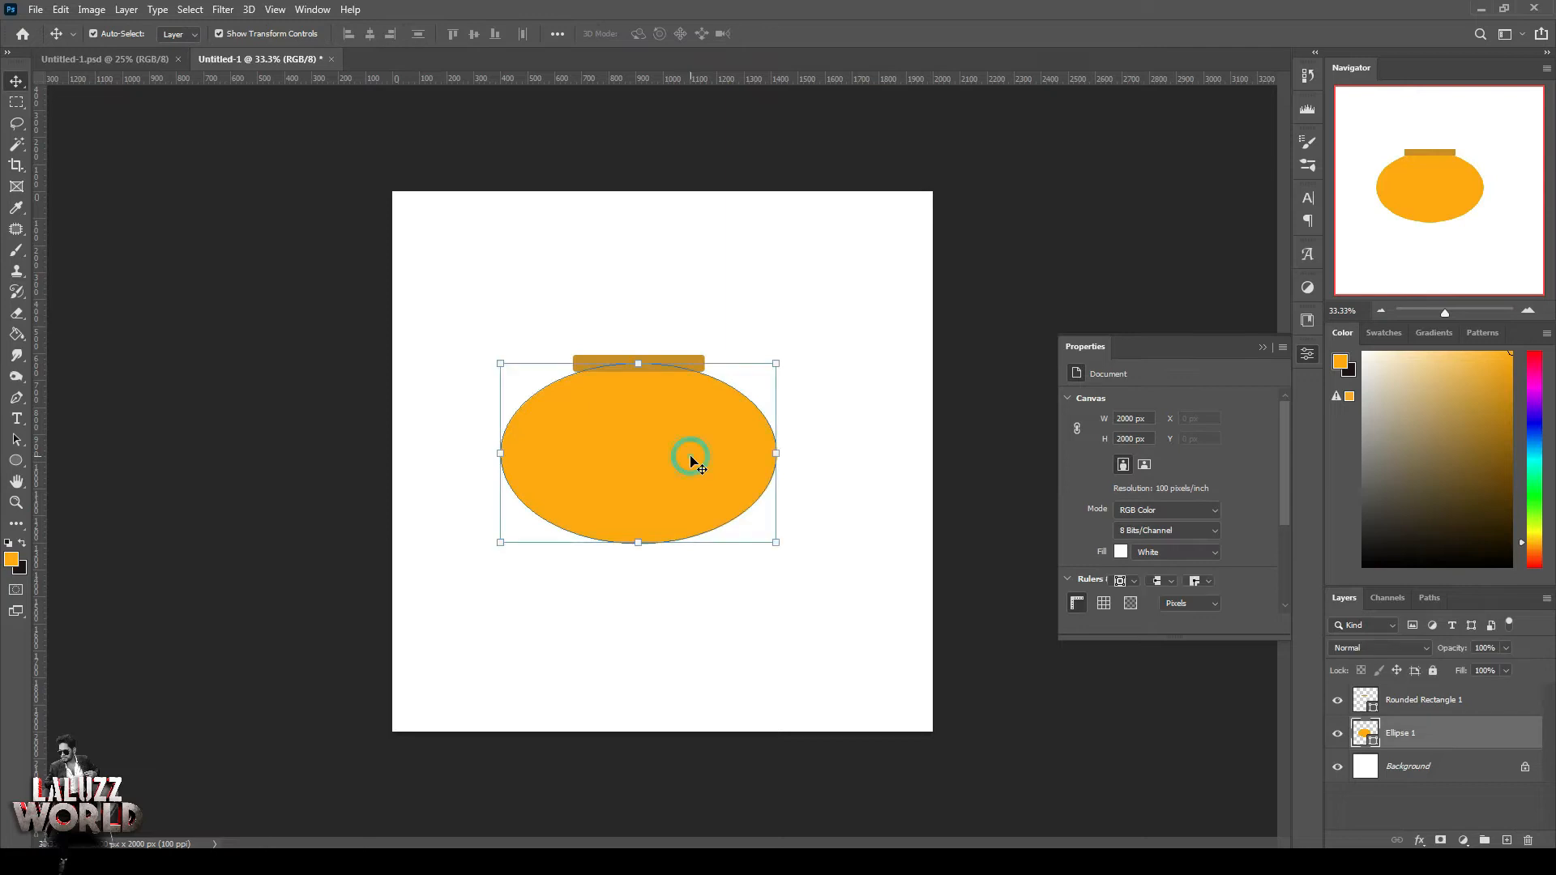
# Round the ends of the dark gold bar fully with a corner radius of 30.5 px
pyautogui.click(659, 367)
pyautogui.click(1164, 584)
pyautogui.click(1164, 601)
pyautogui.click(1031, 578)
pyautogui.click(726, 367)
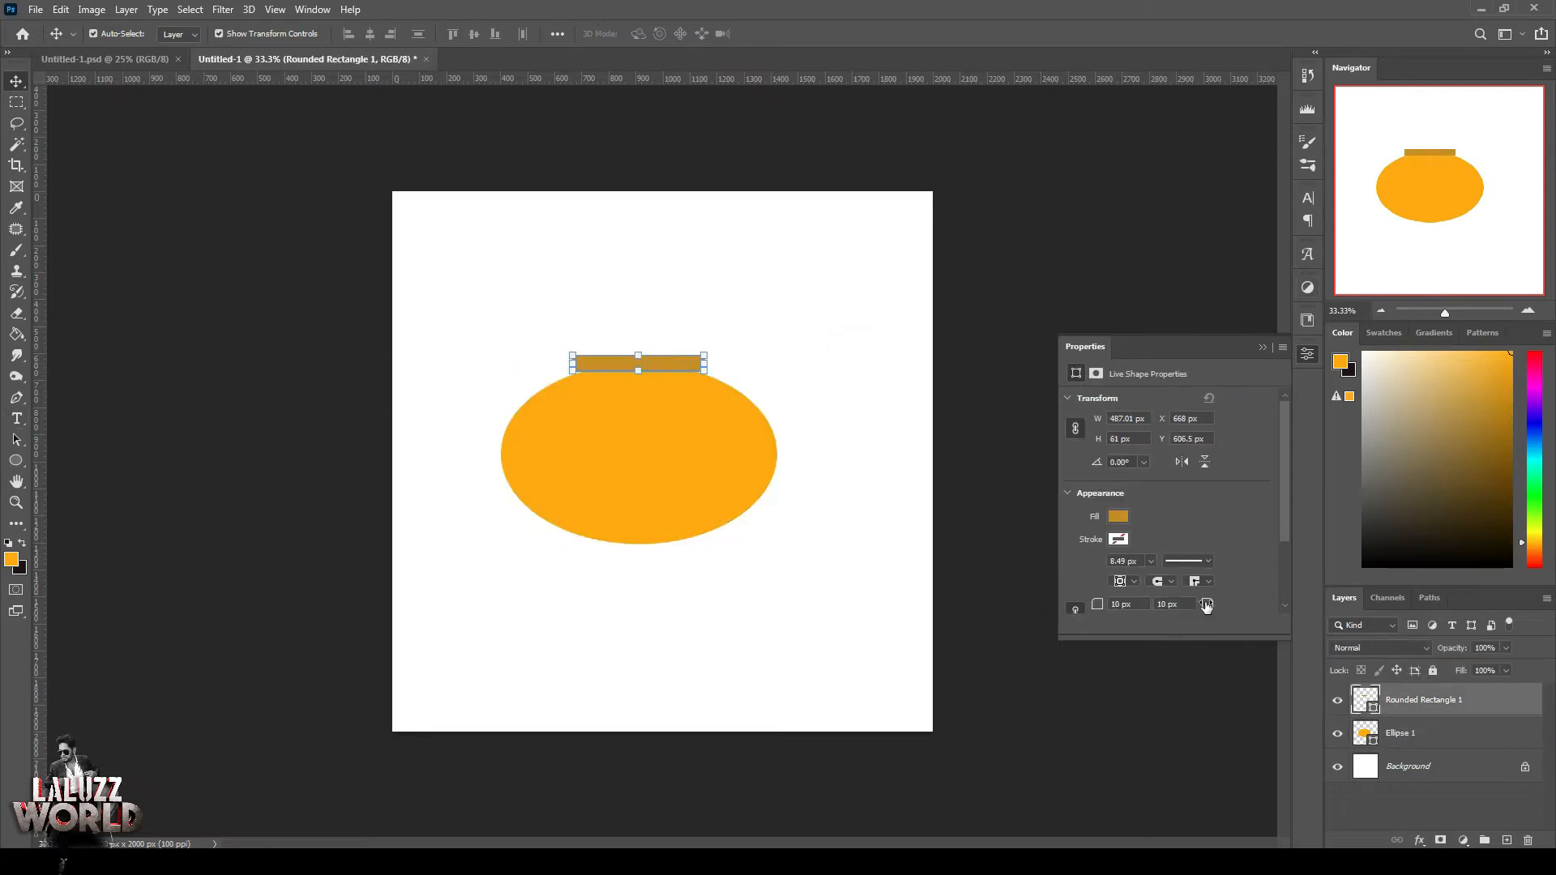
pyautogui.moveTo(1097, 605); pyautogui.dragTo(1114, 609)
pyautogui.click(889, 516)
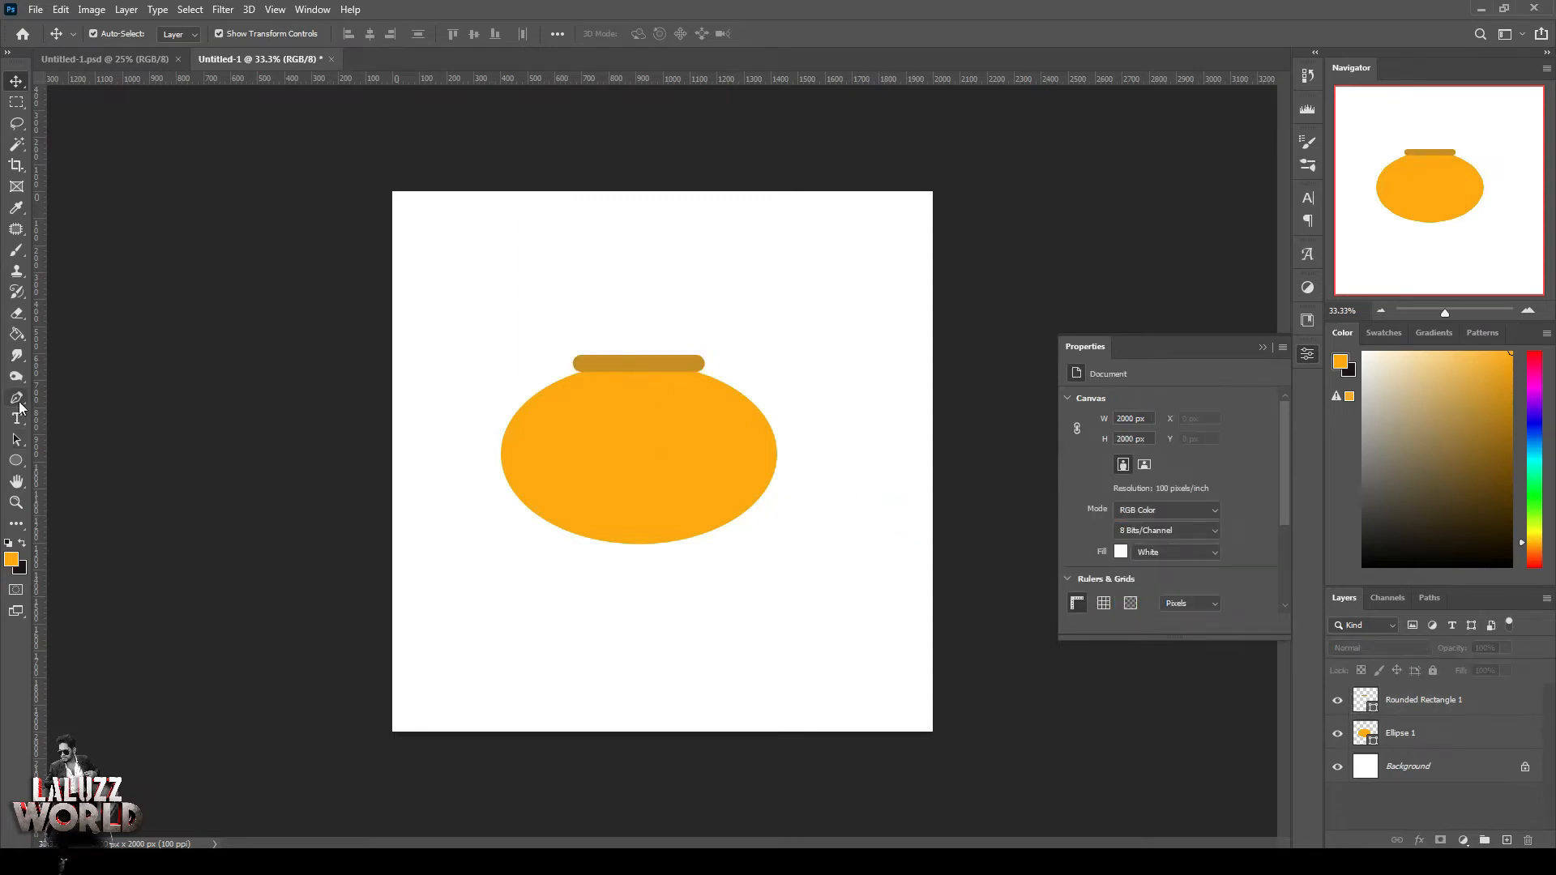
# Draw a second rounded rectangle about 535 × 82 px with fully rounded ends and place it centered at the ellipse's lower edge
pyautogui.rightClick(16, 459)
pyautogui.click(104, 476)
pyautogui.moveTo(577, 582); pyautogui.dragTo(722, 603)
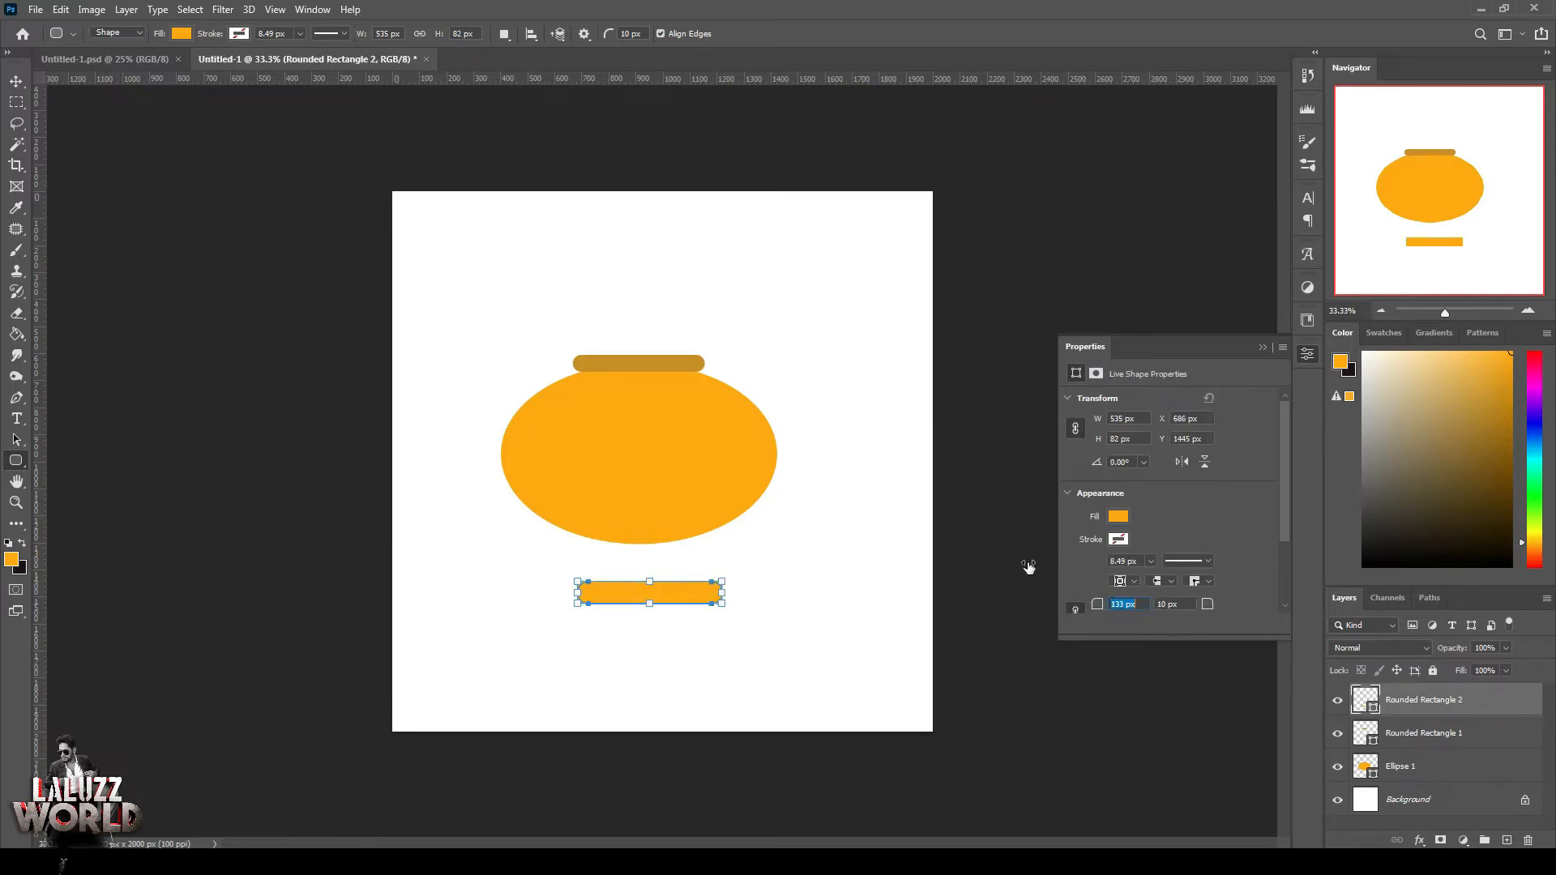
pyautogui.press('Return')
pyautogui.press('v')
pyautogui.moveTo(688, 598); pyautogui.dragTo(678, 547)
# Try to warp the orange ellipse's upper sides inward, and cancel the warp
pyautogui.click(732, 420)
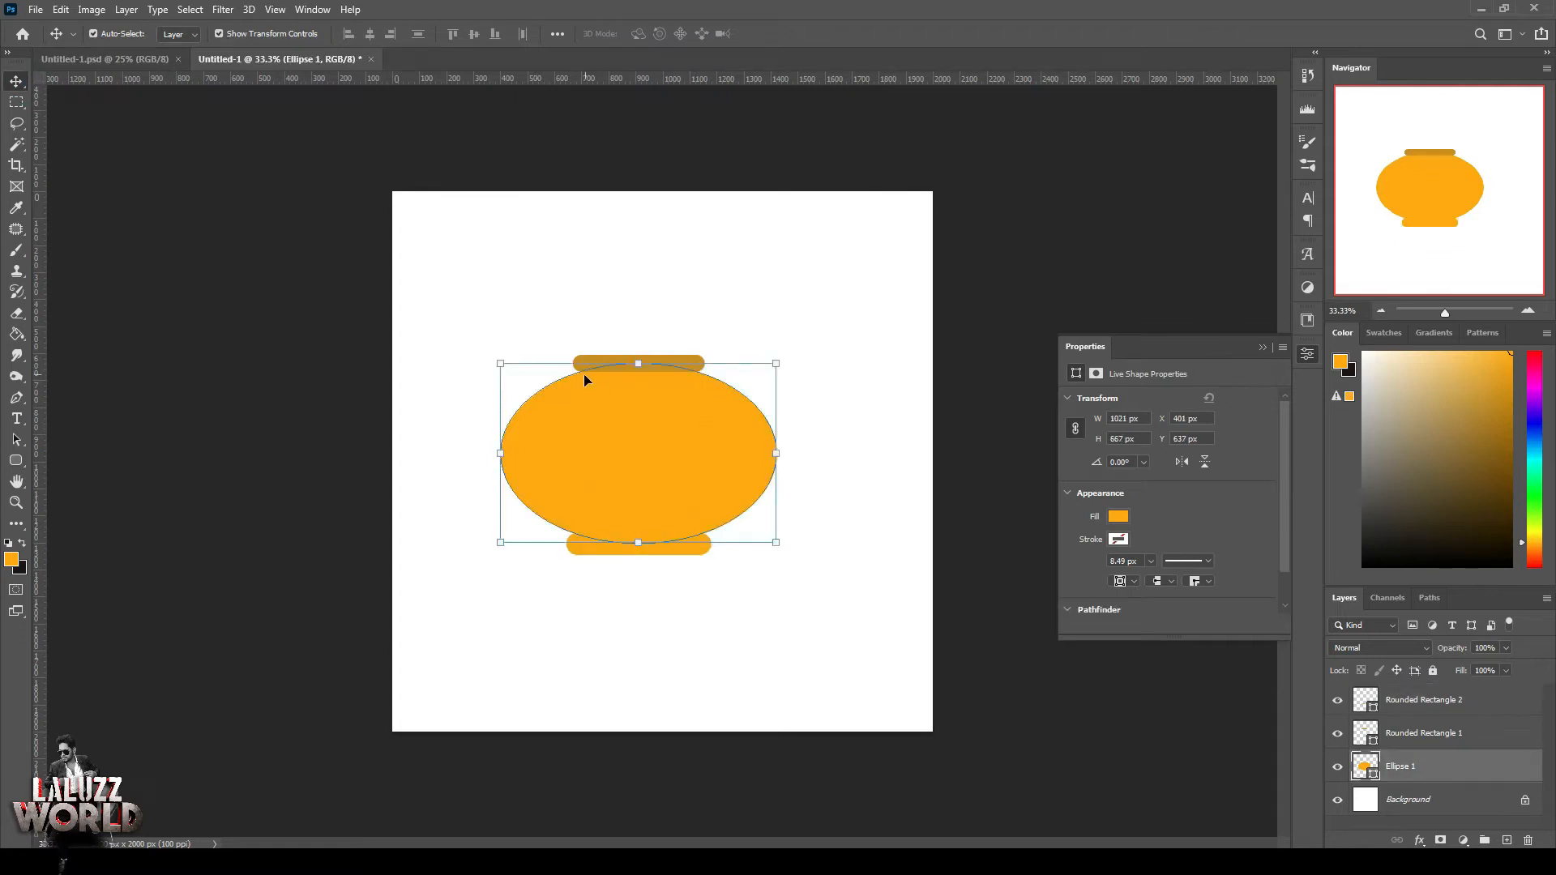
pyautogui.click(638, 364)
pyautogui.rightClick(636, 377)
pyautogui.click(644, 493)
pyautogui.click(535, 397)
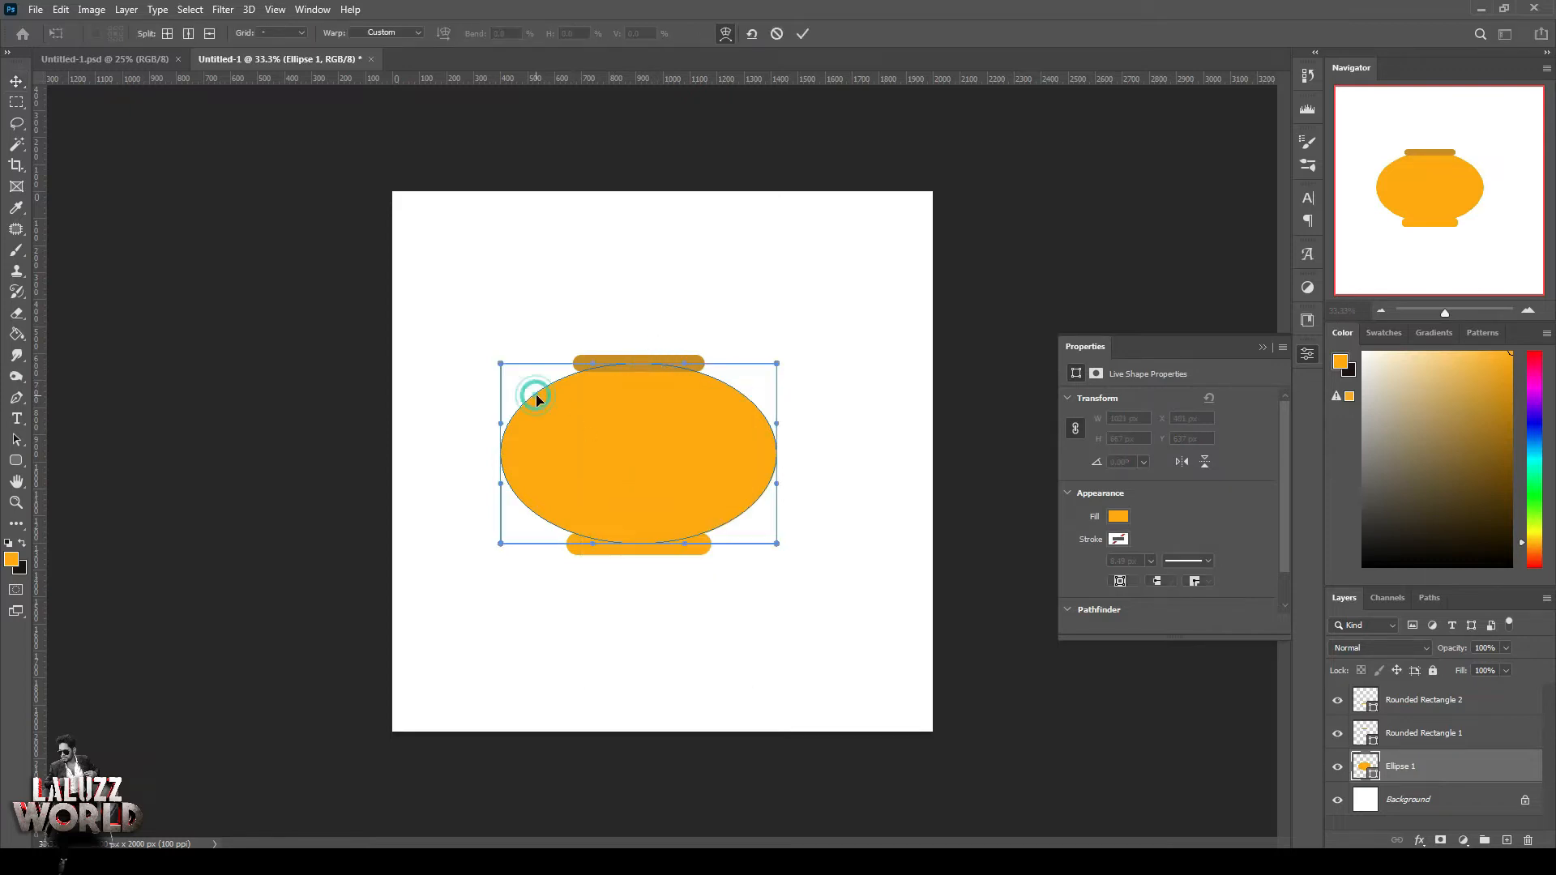
pyautogui.moveTo(536, 397); pyautogui.dragTo(546, 406)
pyautogui.moveTo(763, 415); pyautogui.dragTo(722, 442)
pyautogui.hotkey('ctrl', 'z')
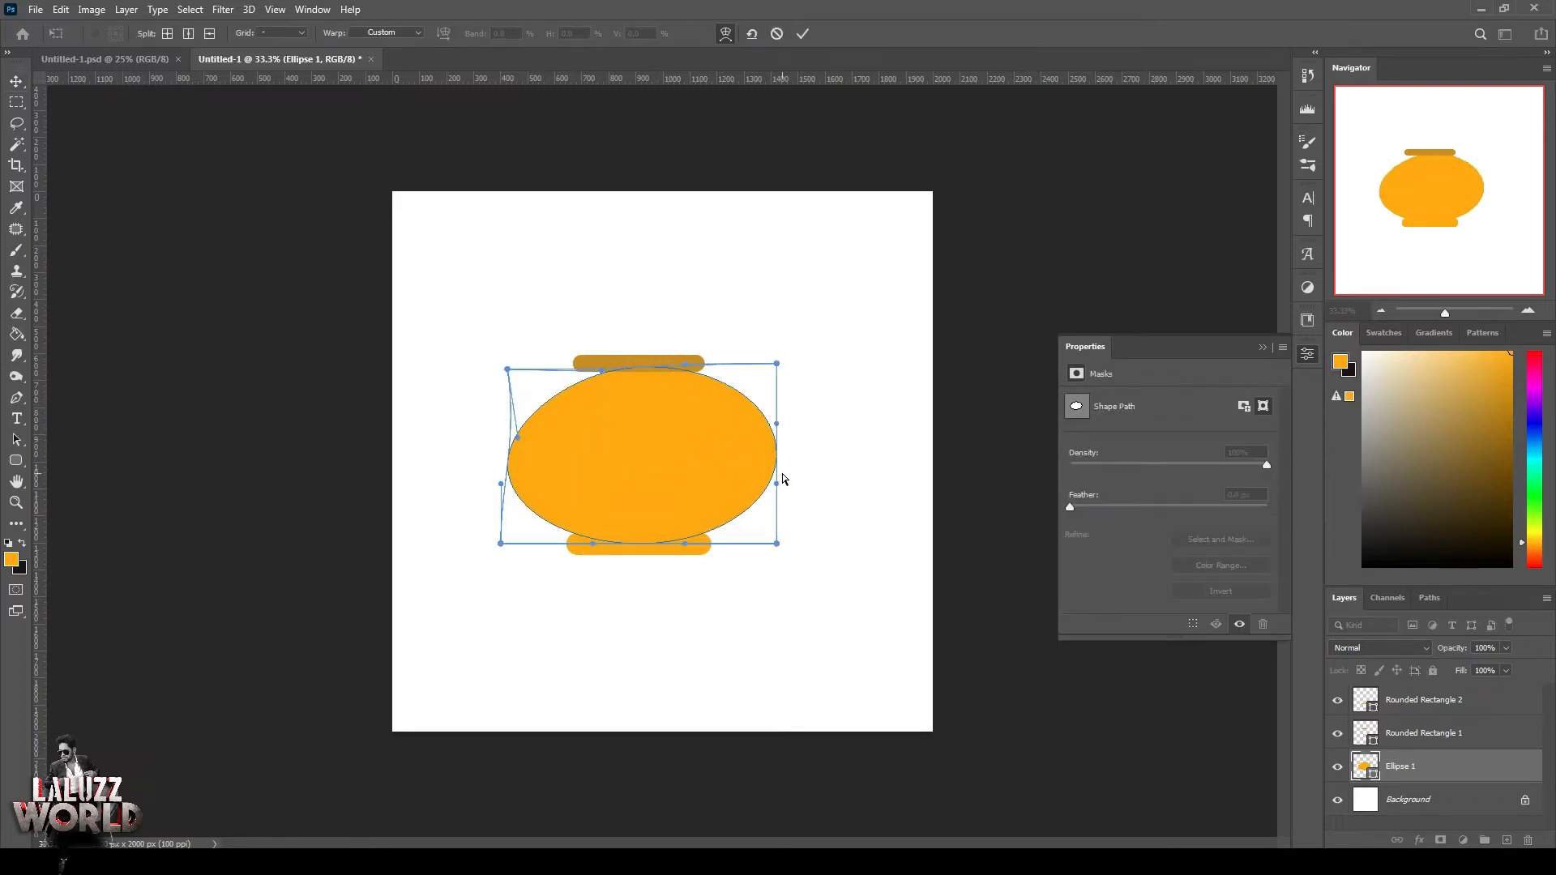
pyautogui.press('Escape')
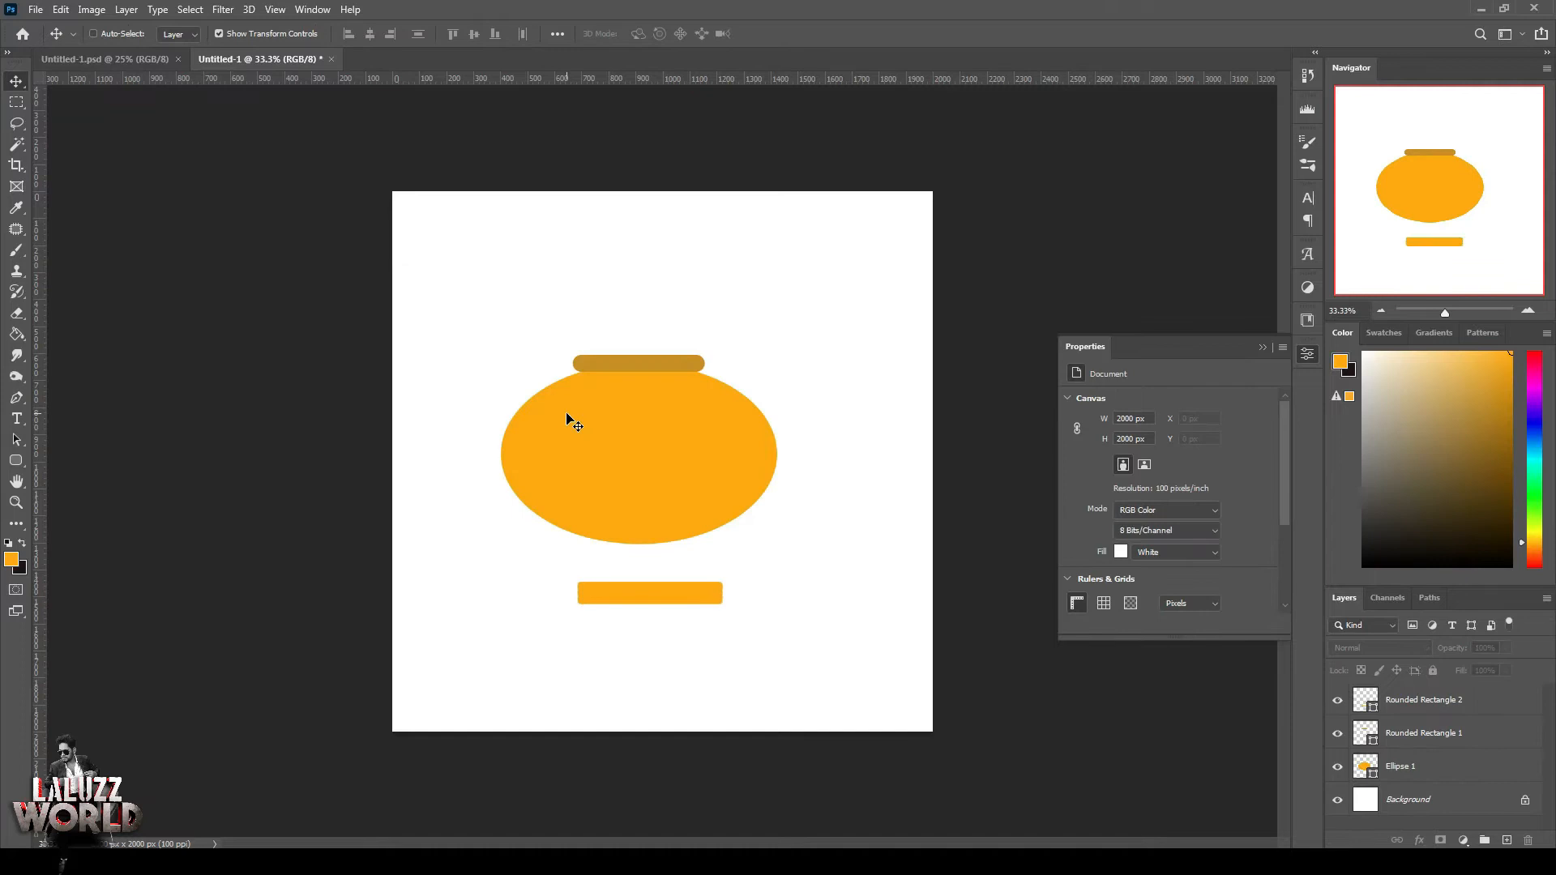
pyautogui.hotkey('ctrl', 'z')
pyautogui.hotkey('ctrl', 'z')
pyautogui.hotkey('ctrl', 'shift', 'z')
pyautogui.hotkey('ctrl', 'shift', 'z')
pyautogui.hotkey('ctrl', 'shift', 'z')
# Move the dark gold bar up away from the ellipse and reshape the ellipse into a near-circle of about 601 × 575 px
pyautogui.moveTo(624, 370); pyautogui.dragTo(682, 308)
pyautogui.click(774, 441)
pyautogui.moveTo(778, 444); pyautogui.dragTo(767, 447)
pyautogui.moveTo(633, 366); pyautogui.dragTo(634, 347)
pyautogui.hotkey('ctrl', 'z')
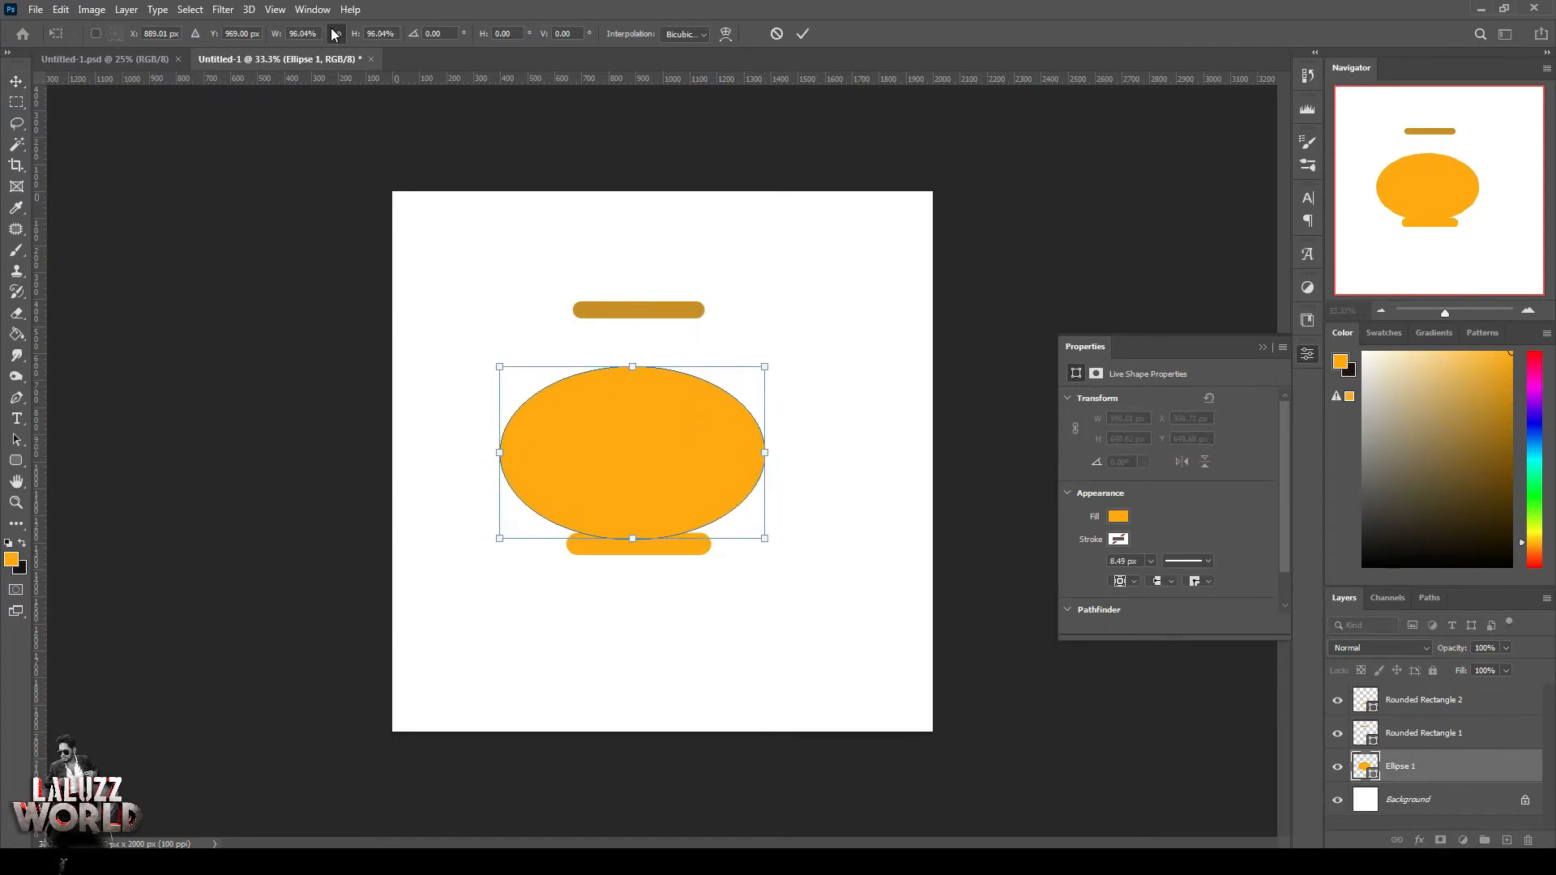
pyautogui.moveTo(758, 454); pyautogui.dragTo(651, 464)
pyautogui.moveTo(638, 370); pyautogui.dragTo(640, 392)
pyautogui.press('Return')
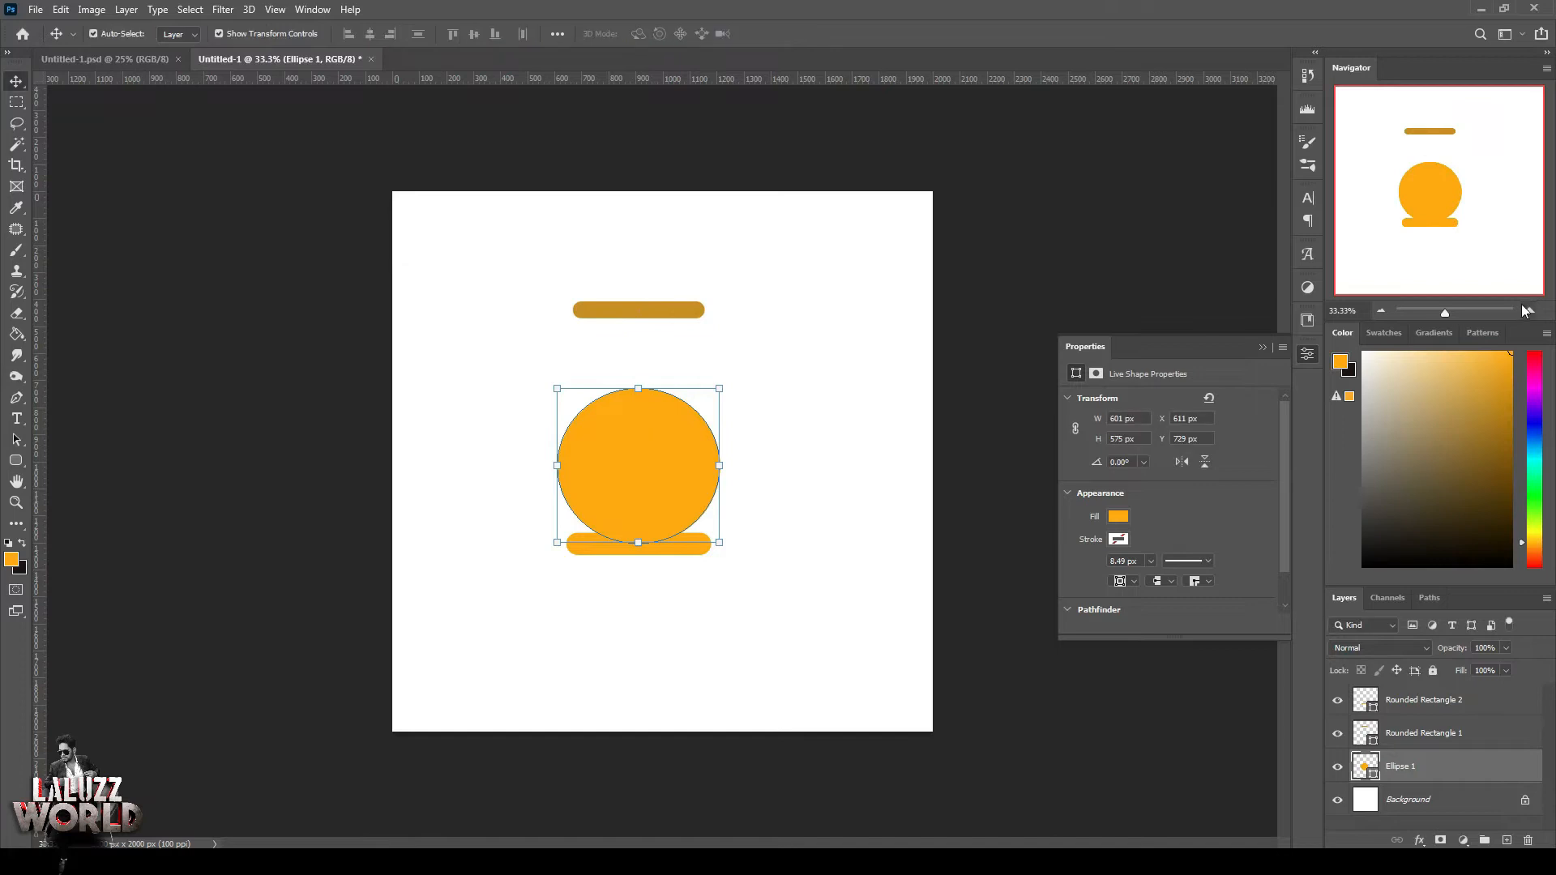
# Draw an orange rounded rectangle about 246 × 176 px as a neck overlapping the top of the round body
pyautogui.hotkey('ctrl', '+')
pyautogui.click(826, 334)
pyautogui.click(14, 461)
pyautogui.moveTo(593, 308); pyautogui.dragTo(676, 379)
pyautogui.moveTo(593, 346); pyautogui.dragTo(576, 348)
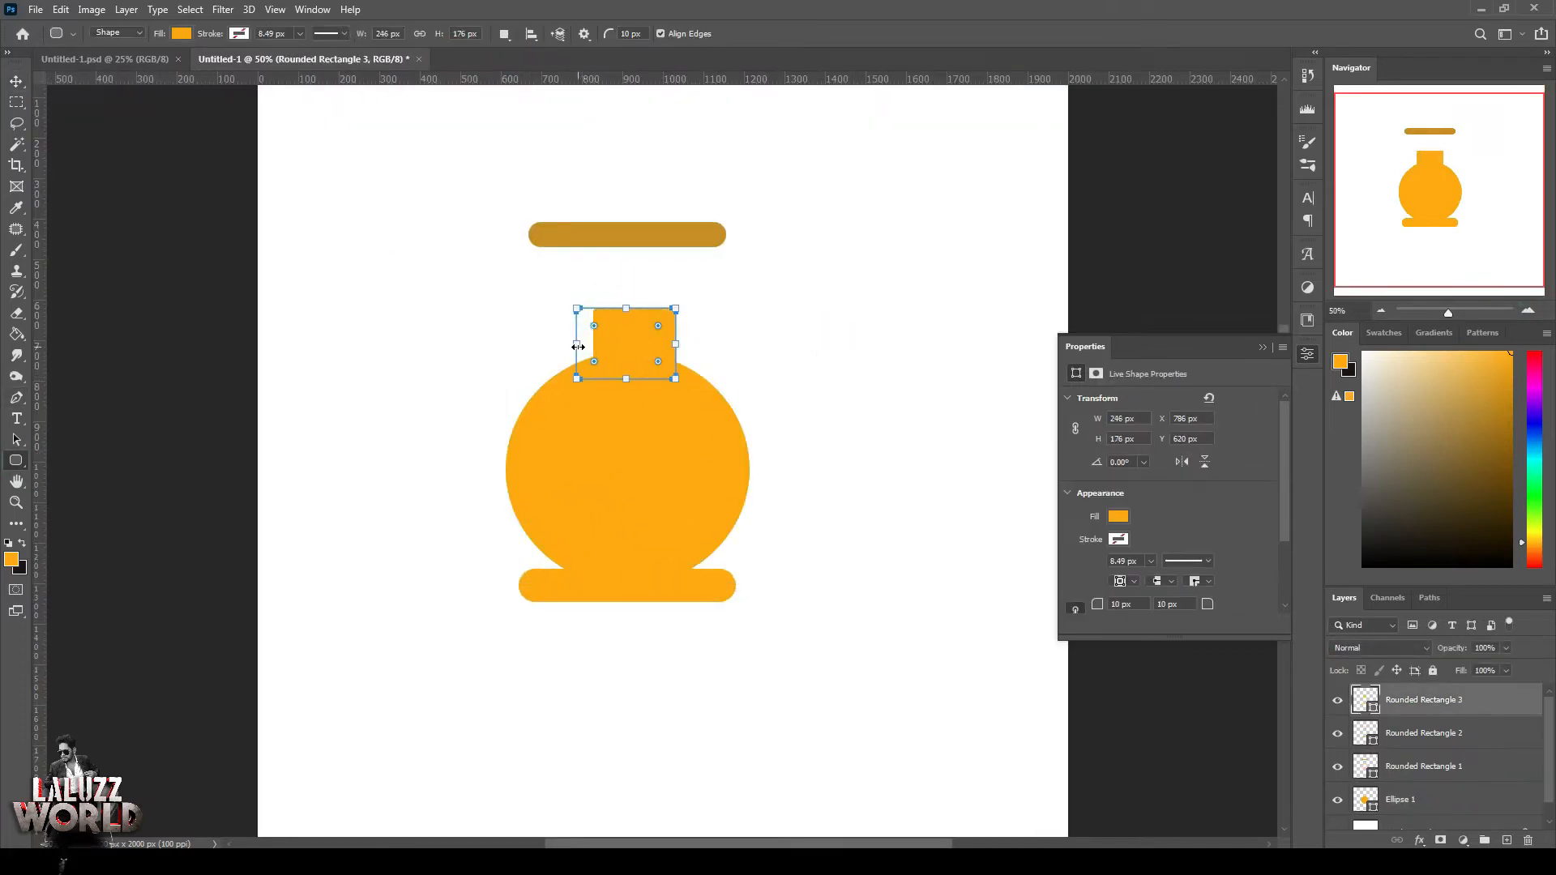
pyautogui.click(194, 191)
pyautogui.click(743, 372)
pyautogui.click(16, 81)
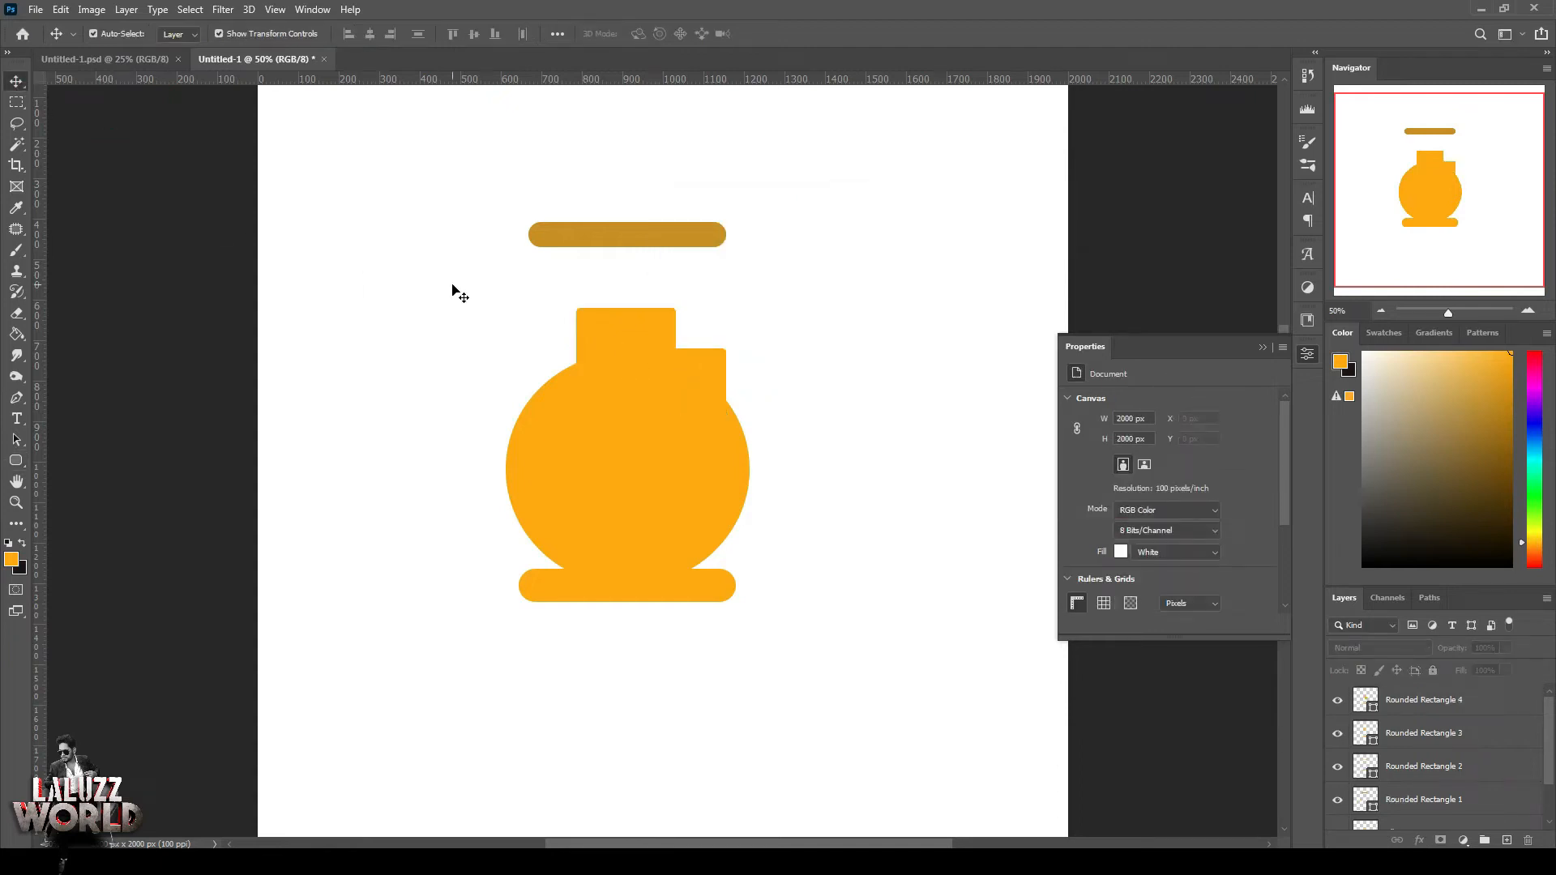
pyautogui.hotkey('ctrl', 'z')
# Align the neck and the round body on their horizontal centers
pyautogui.click(218, 405)
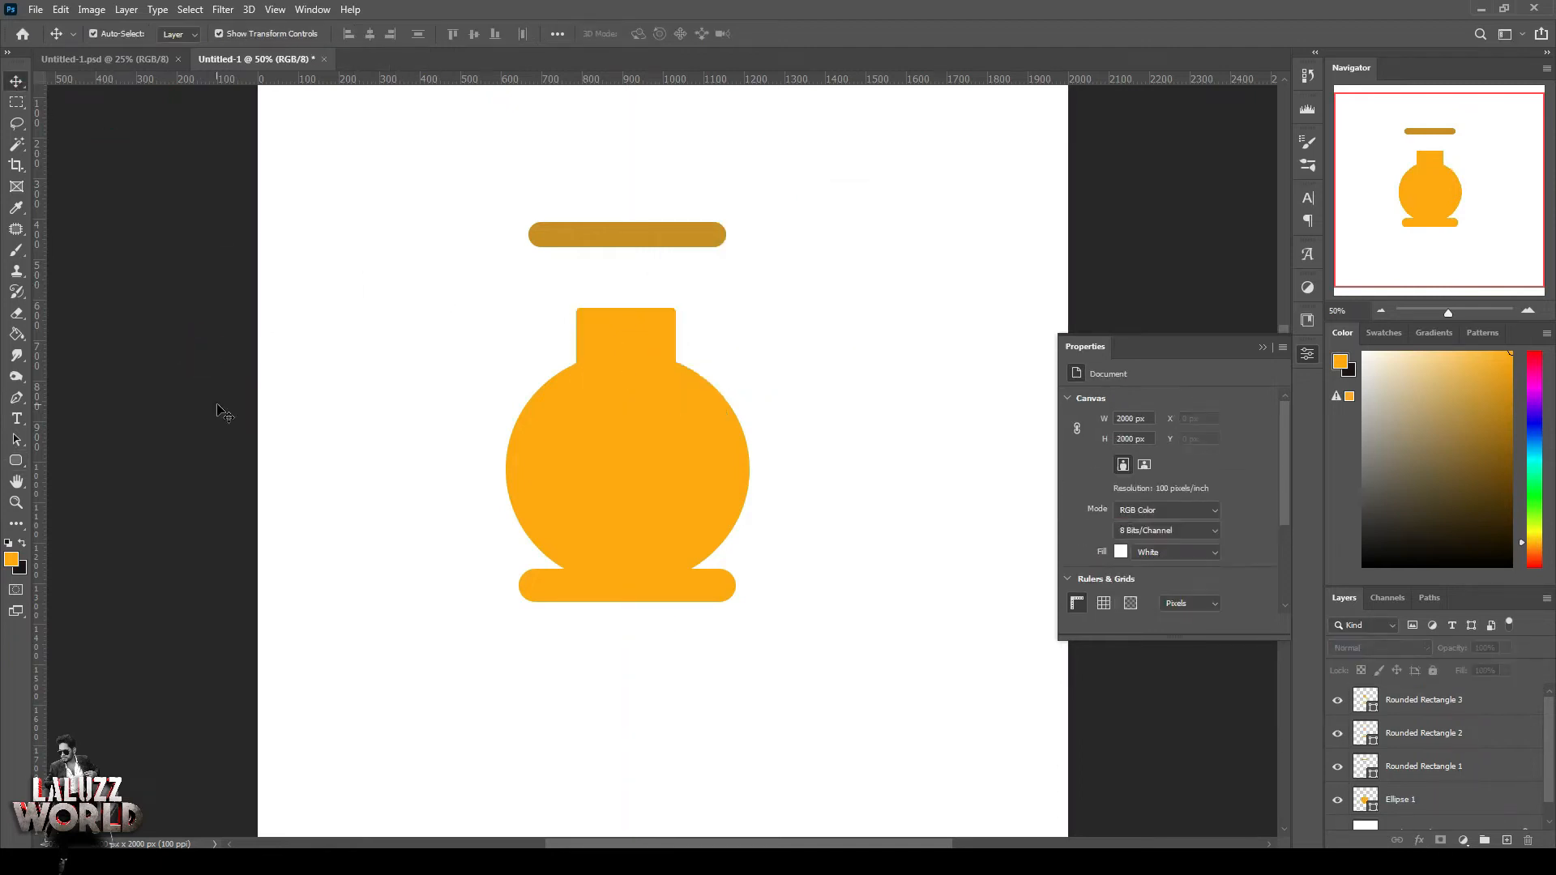
pyautogui.click(667, 343)
pyautogui.keyDown('shift'); pyautogui.click(743, 509); pyautogui.keyUp('shift')
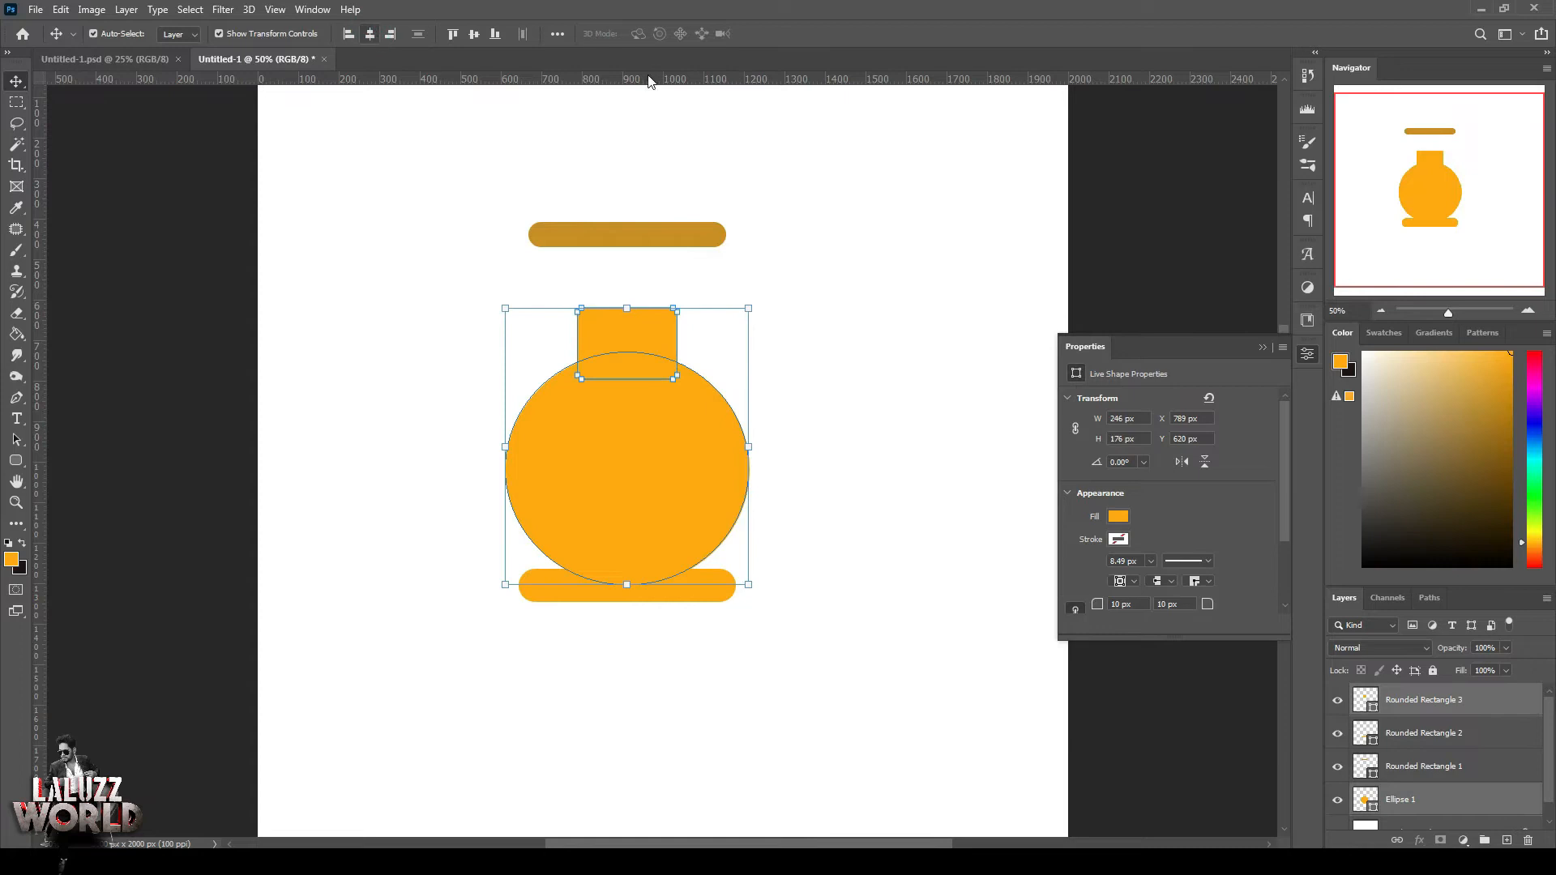
# Fit the dark gold bar onto the neck as a rim about 301 px wide and put its layer on top
pyautogui.click(629, 242)
pyautogui.moveTo(691, 236); pyautogui.dragTo(689, 299)
pyautogui.hotkey('ctrl', 't')
pyautogui.moveTo(538, 299); pyautogui.dragTo(569, 298)
pyautogui.moveTo(1462, 766); pyautogui.dragTo(1490, 696)
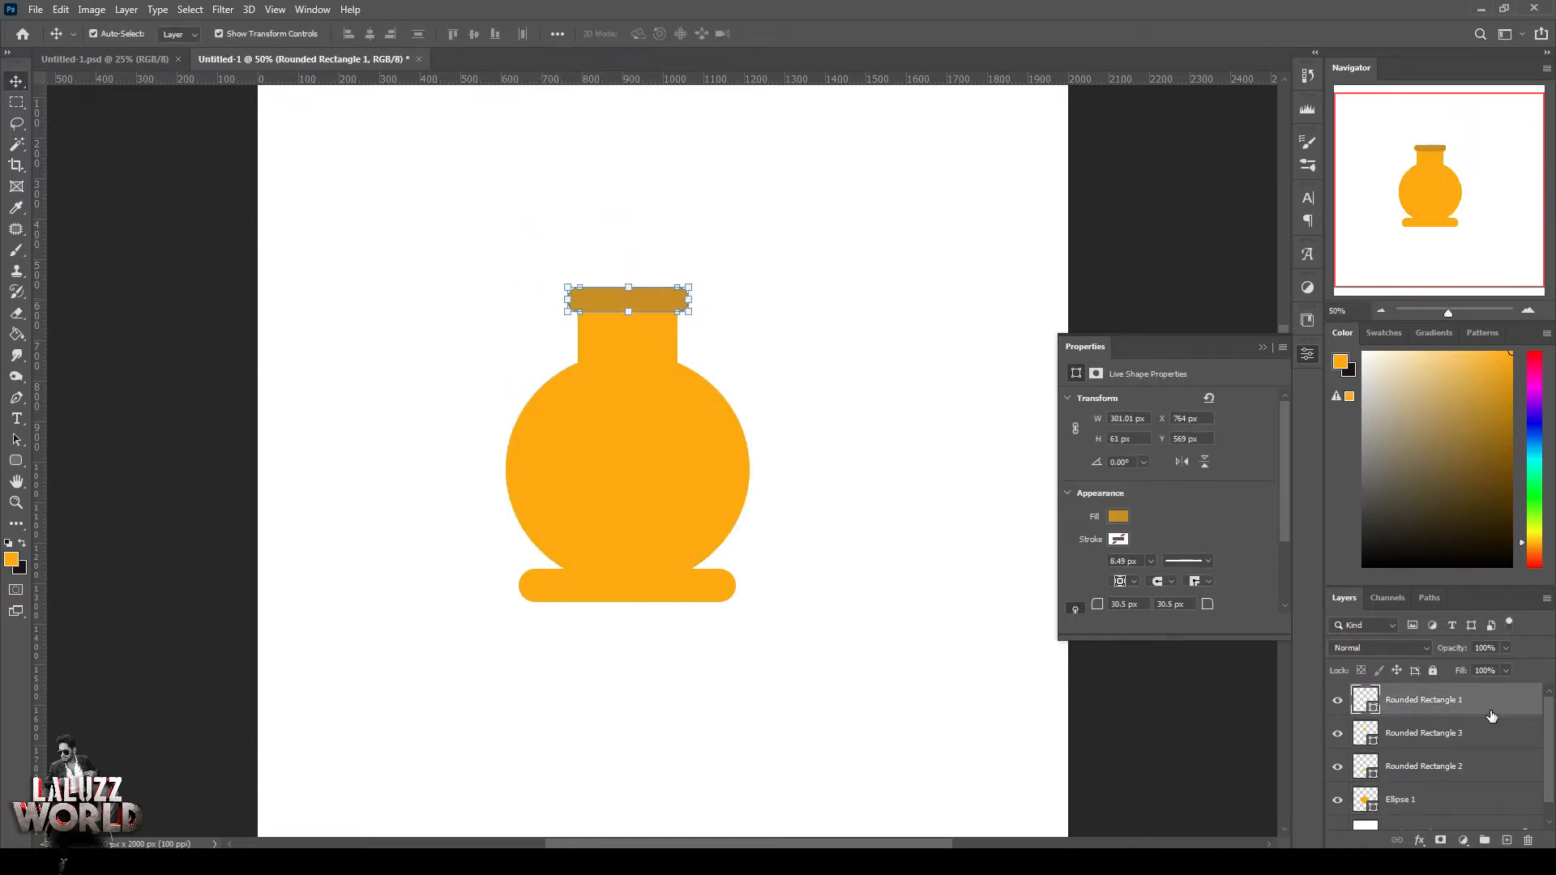
# Raise the round body on the neck and fit the lower bar beneath it, narrowed to about 375 × 82 px
pyautogui.click(1000, 805)
pyautogui.moveTo(680, 460); pyautogui.dragTo(748, 440)
pyautogui.hotkey('ctrl', 't')
pyautogui.press('Return')
pyautogui.moveTo(684, 580); pyautogui.dragTo(703, 556)
pyautogui.hotkey('ctrl', 't')
pyautogui.moveTo(516, 555); pyautogui.dragTo(553, 556)
pyautogui.press('Return')
pyautogui.click(794, 427)
# Recolor the base bar with a darker golden brown fill
pyautogui.click(636, 568)
pyautogui.click(1116, 514)
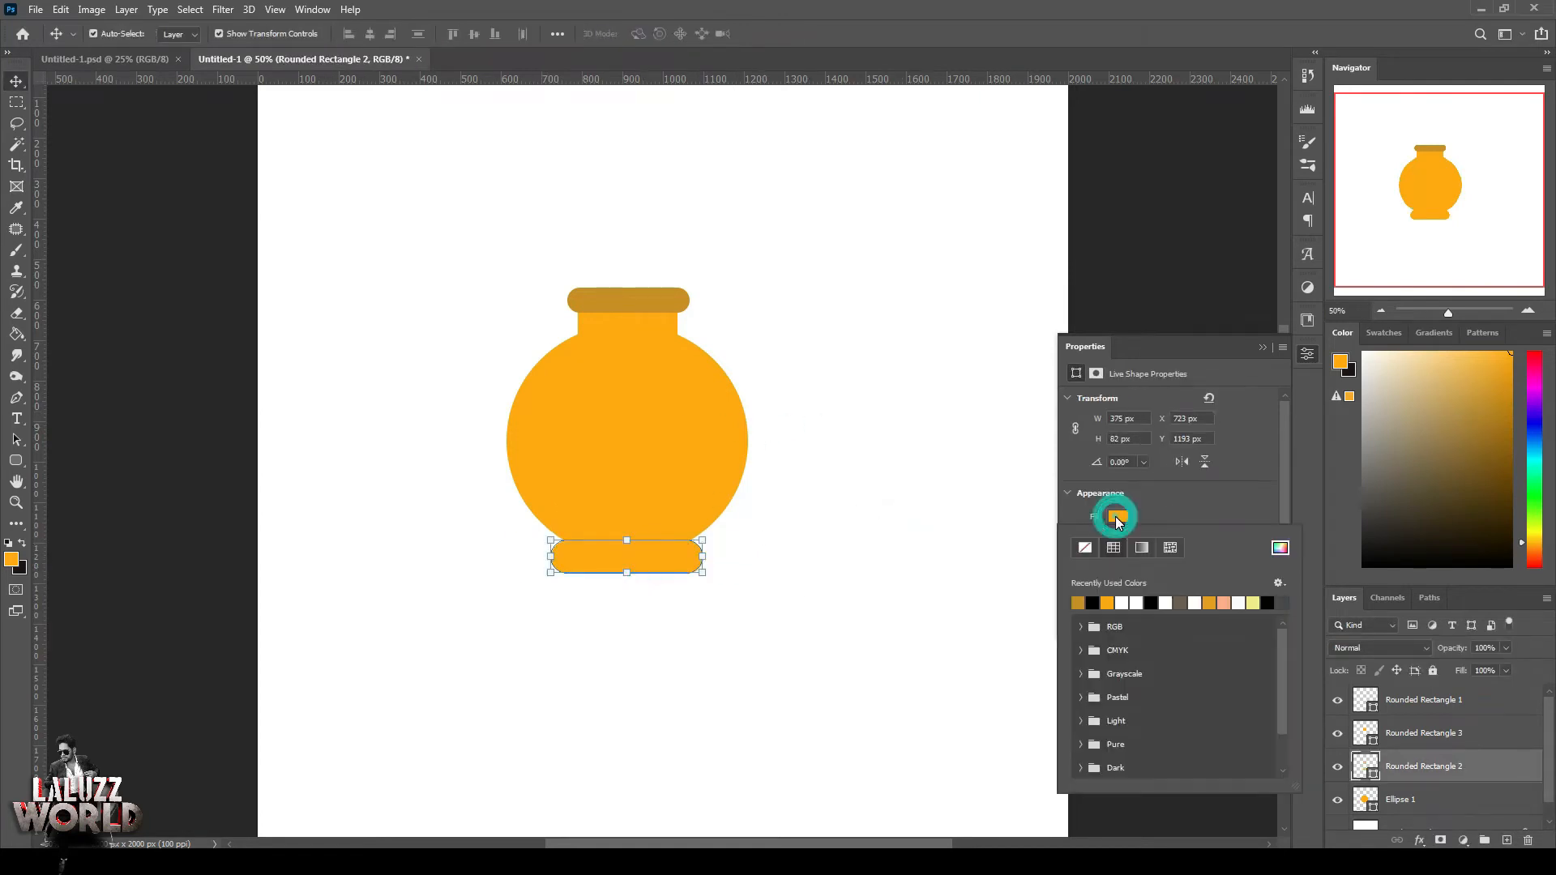
pyautogui.click(1274, 545)
pyautogui.moveTo(1209, 577); pyautogui.dragTo(1217, 482)
pyautogui.click(1386, 417)
pyautogui.press('v')
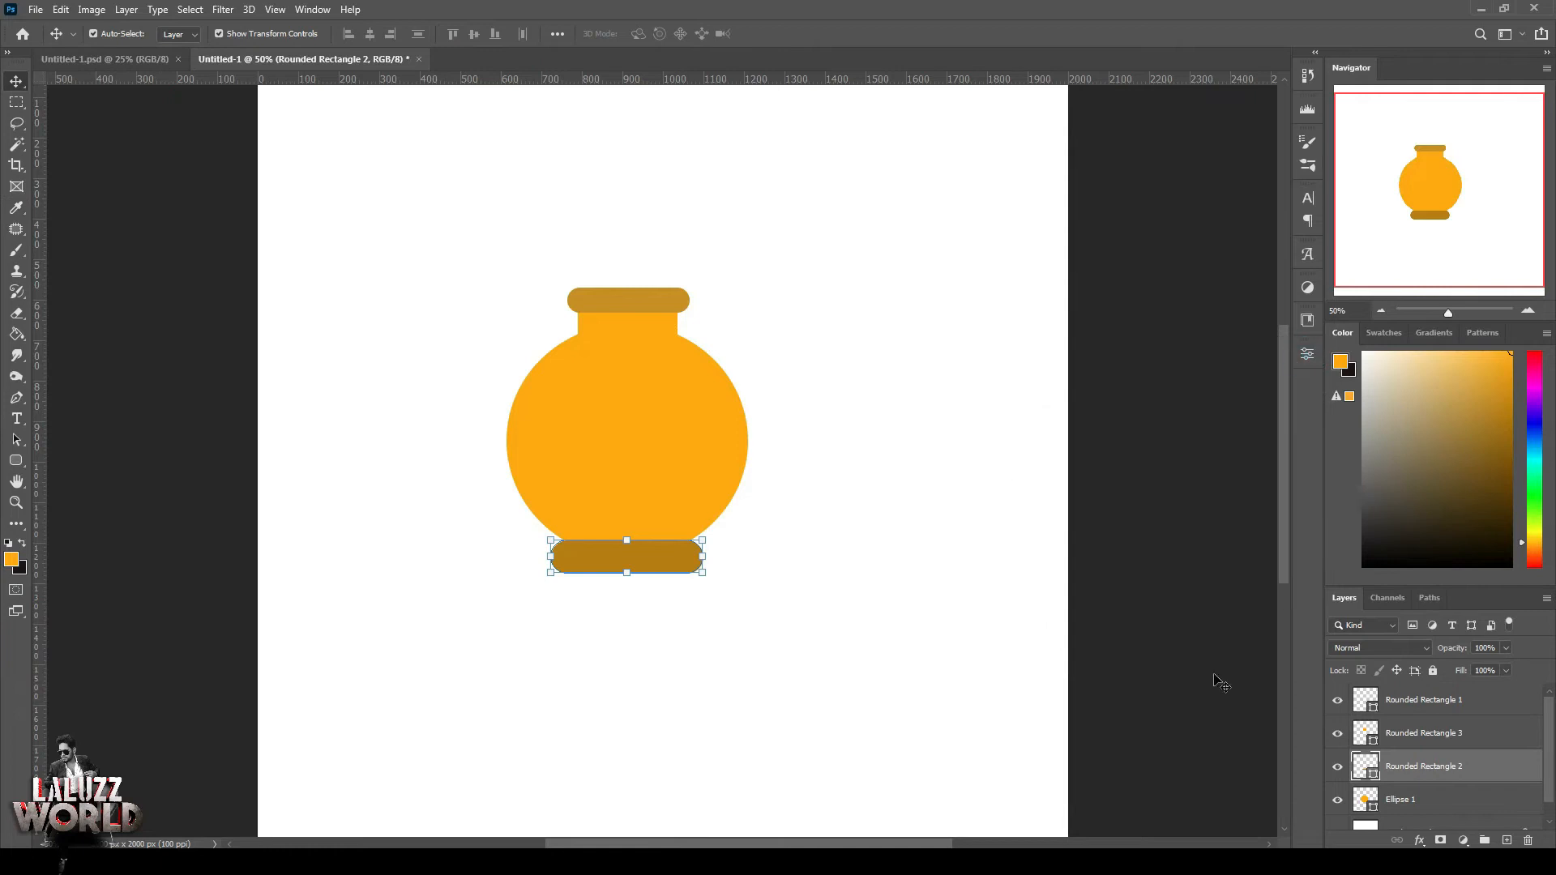
# Merge the neck and the round body into a single shape layer
pyautogui.click(1415, 735)
pyautogui.click(699, 434)
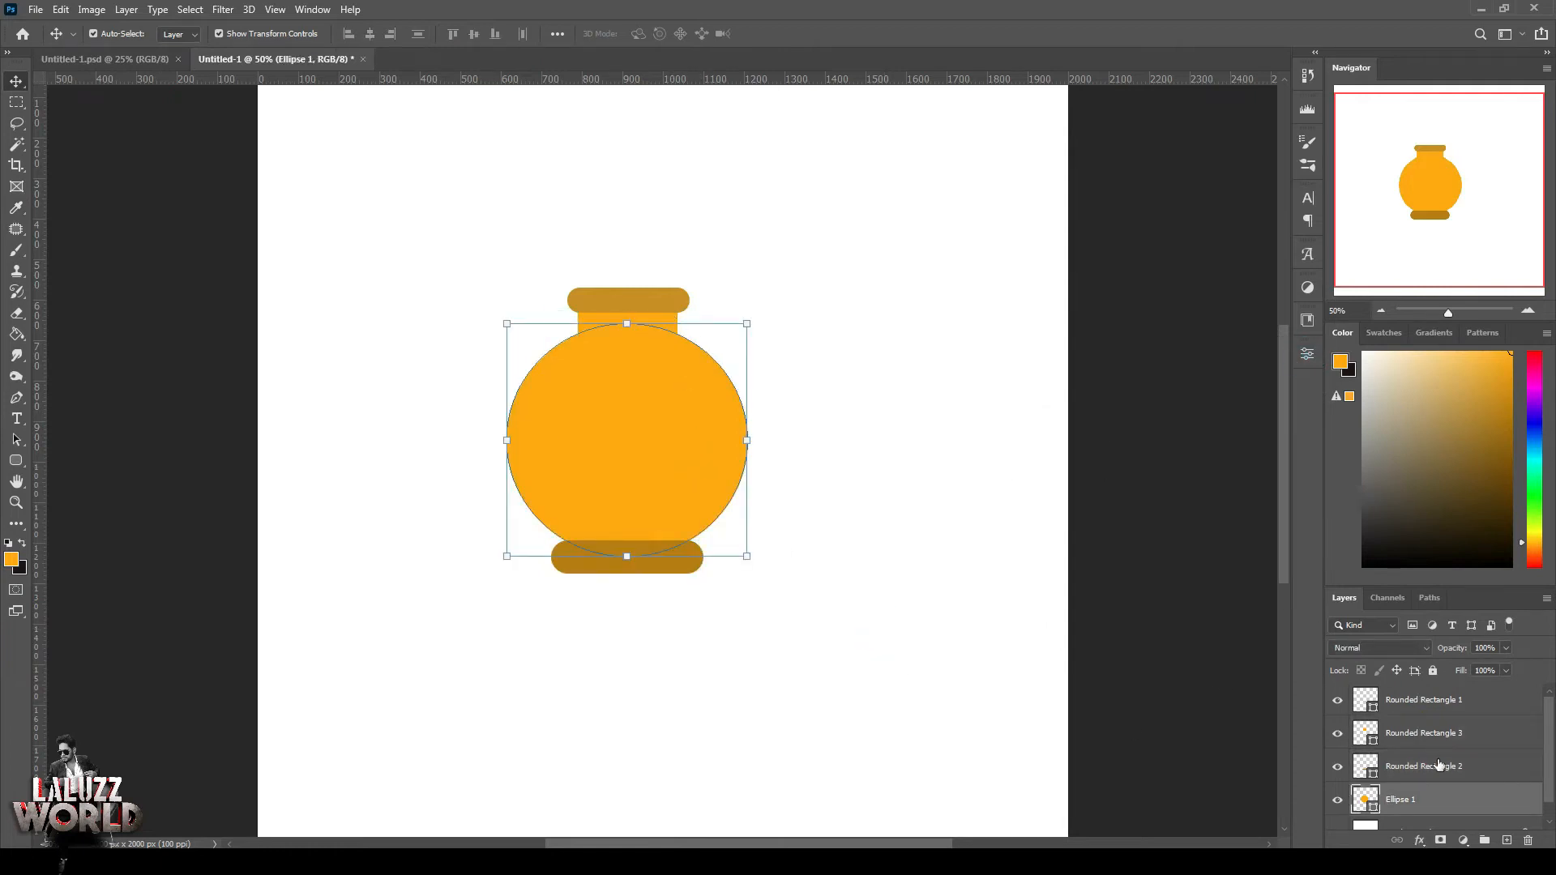
pyautogui.click(934, 427)
pyautogui.click(653, 354)
pyautogui.keyDown('shift'); pyautogui.click(727, 446); pyautogui.keyUp('shift')
pyautogui.rightClick(726, 446)
pyautogui.rightClick(1438, 731)
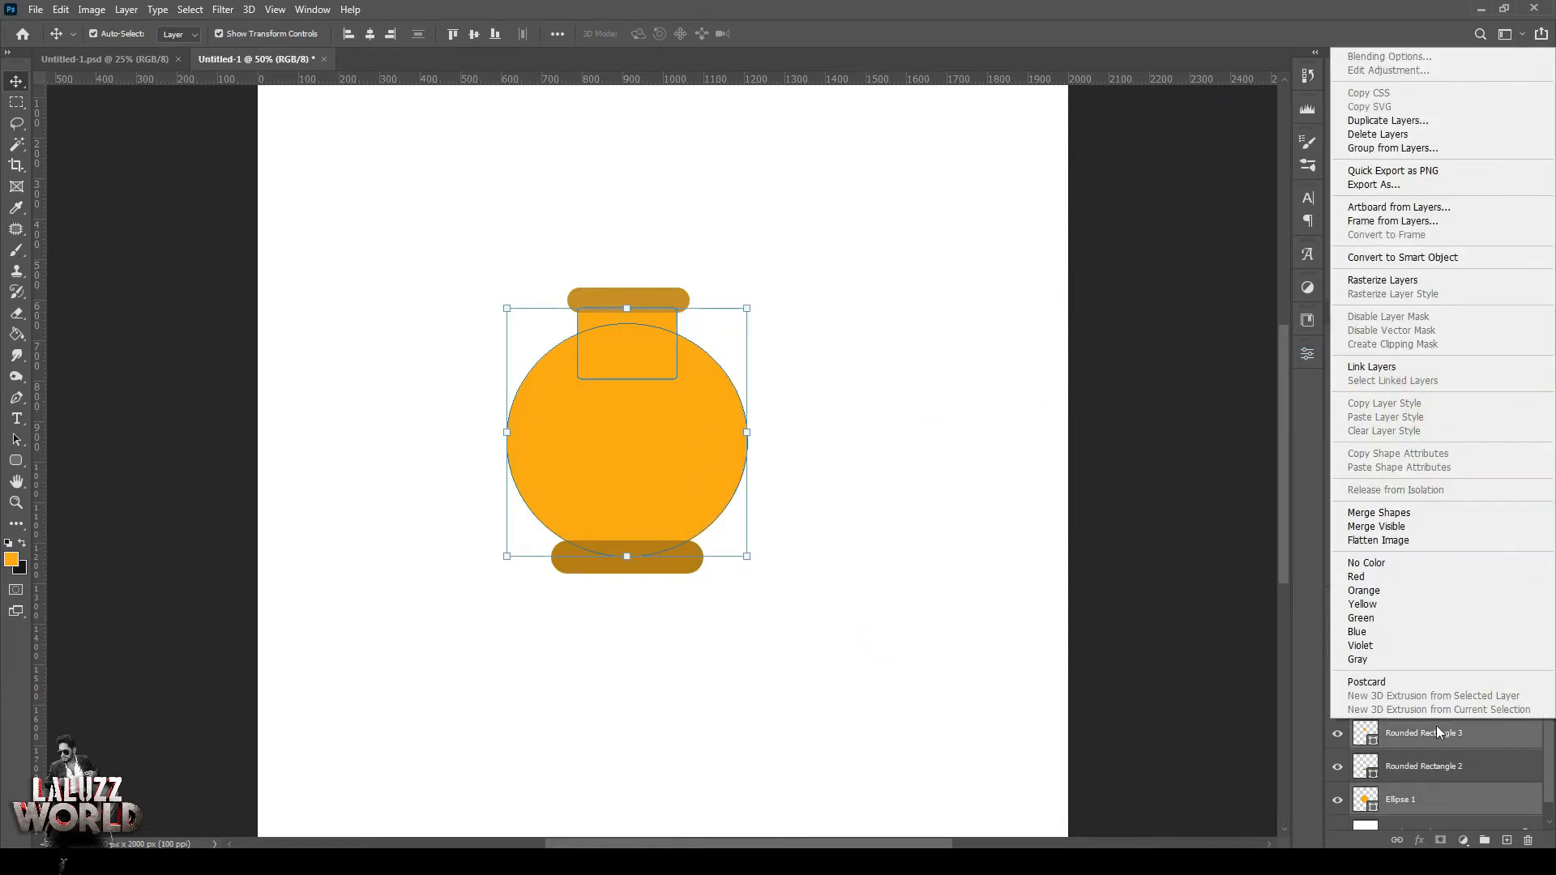
pyautogui.click(1380, 513)
pyautogui.rightClick(1457, 733)
pyautogui.click(1149, 503)
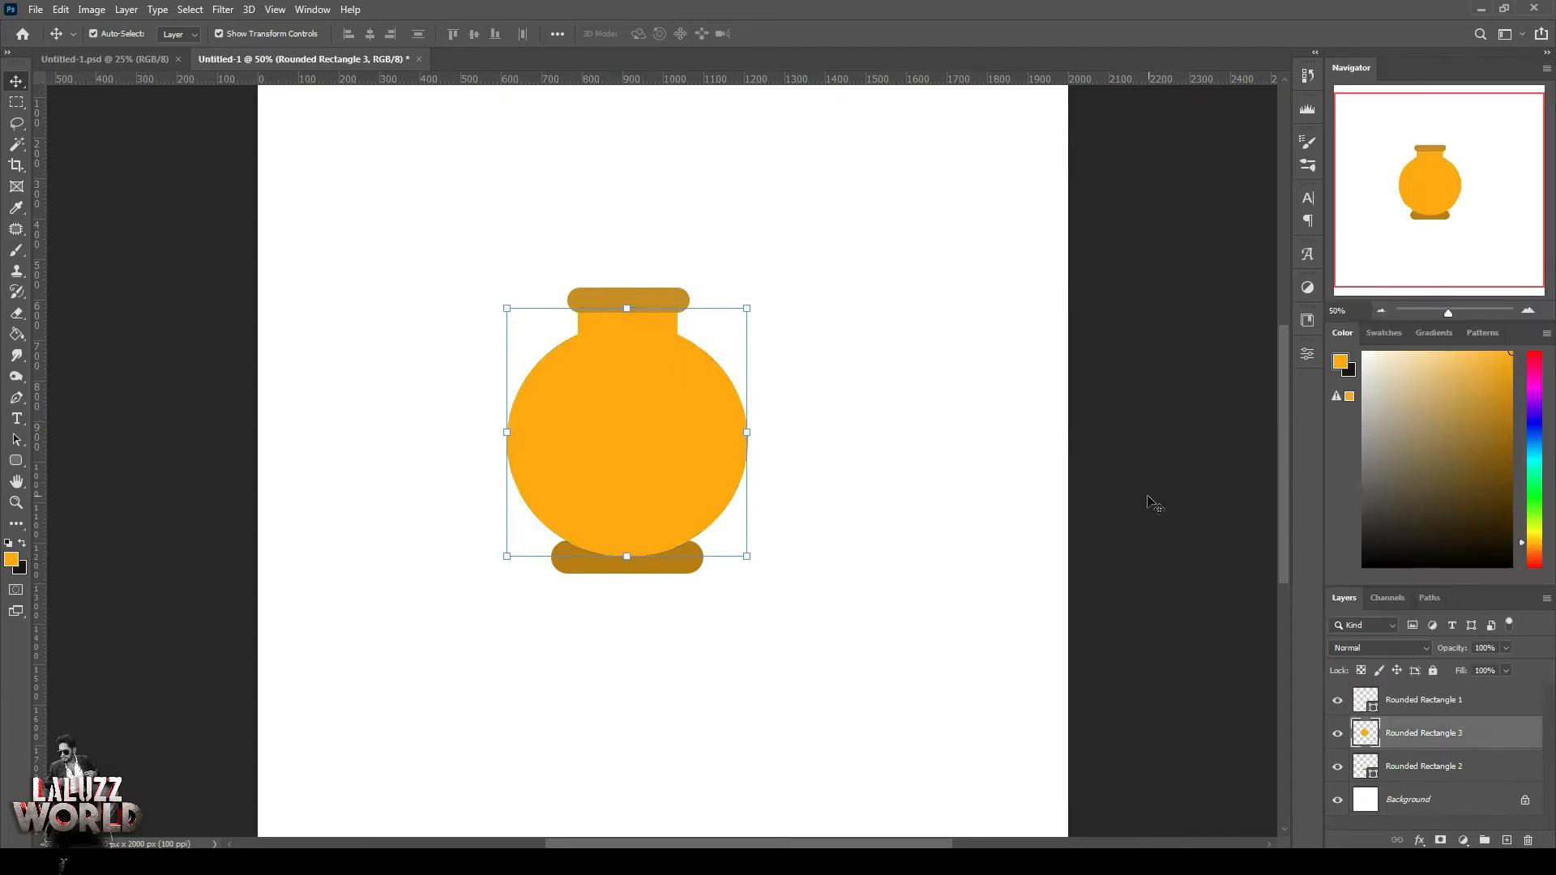
pyautogui.click(1149, 503)
# Move the base bar's layer above the merged pot body
pyautogui.click(693, 563)
pyautogui.click(626, 320)
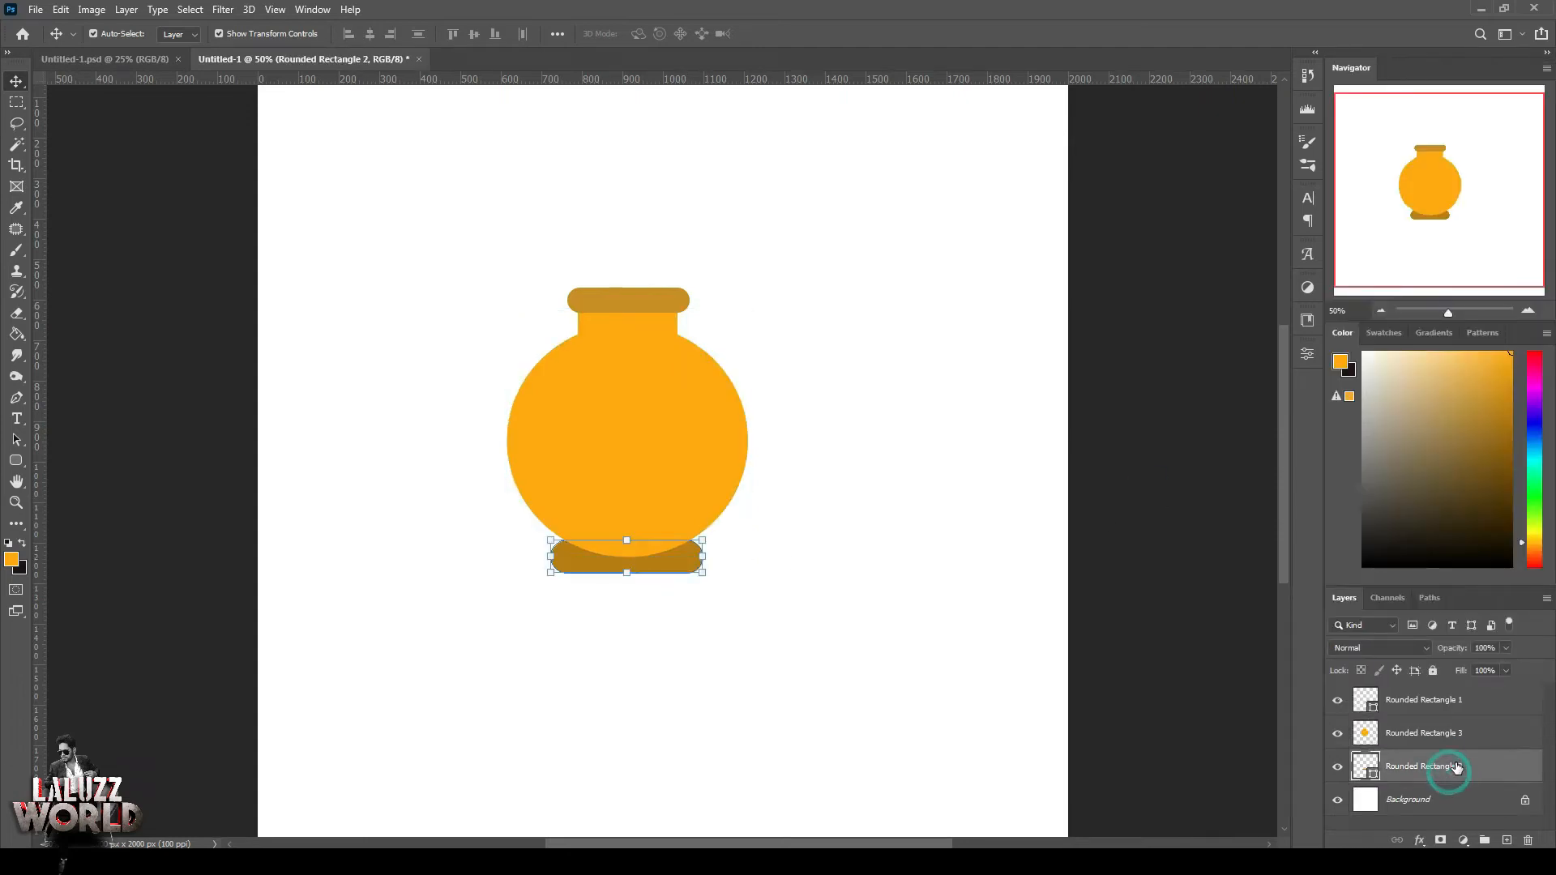
pyautogui.moveTo(1441, 771); pyautogui.dragTo(1430, 717)
# Add a Gradient Overlay to the merged pot body and set the gradient's end stop to dark brown #744309
pyautogui.click(657, 437)
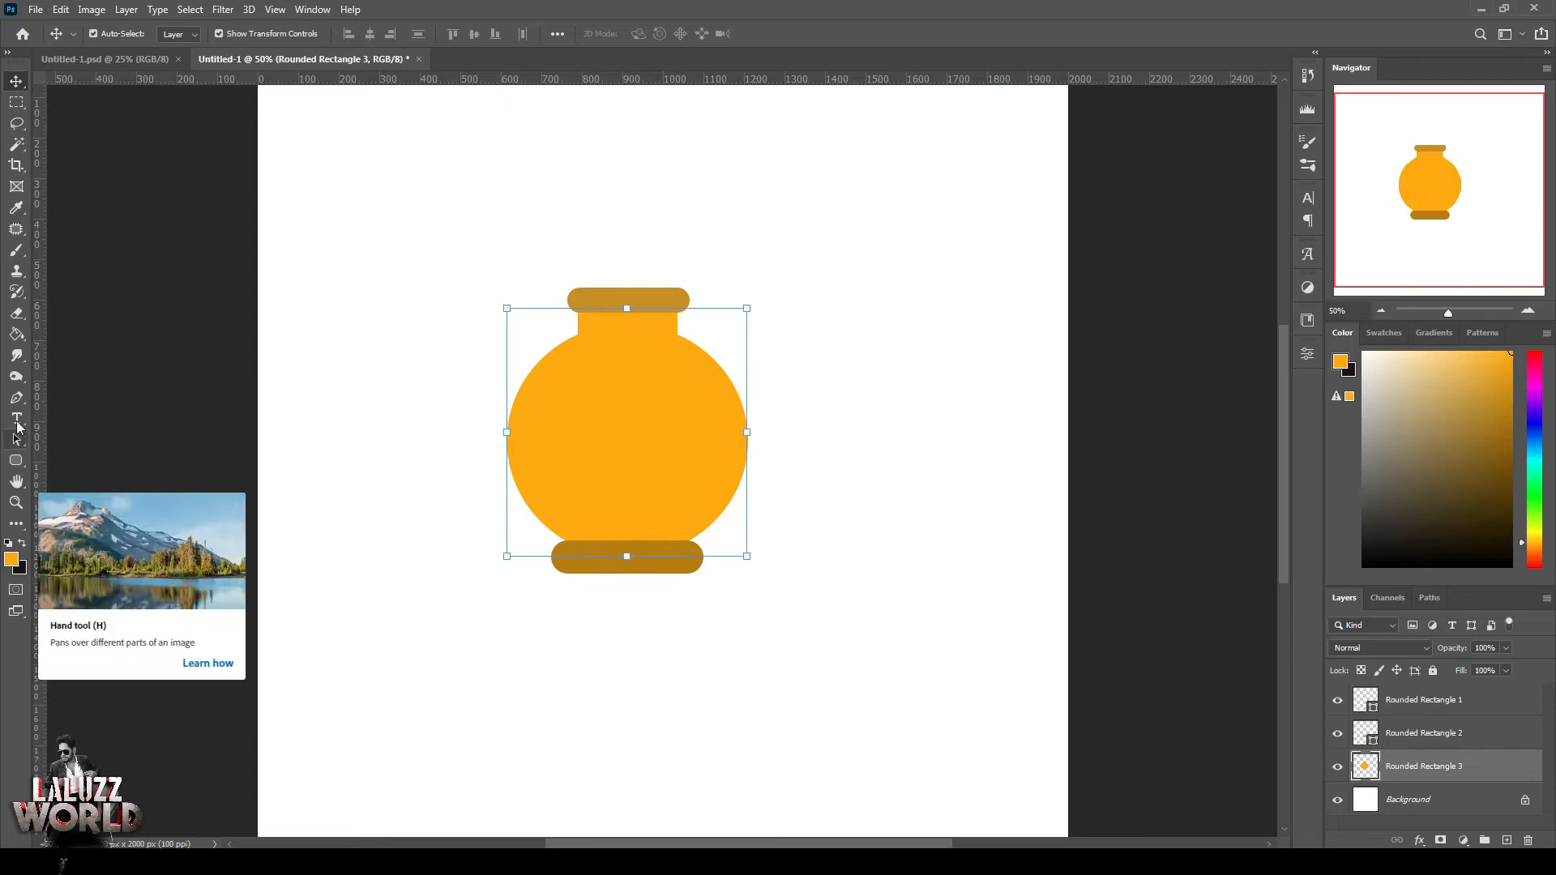
pyautogui.click(1419, 840)
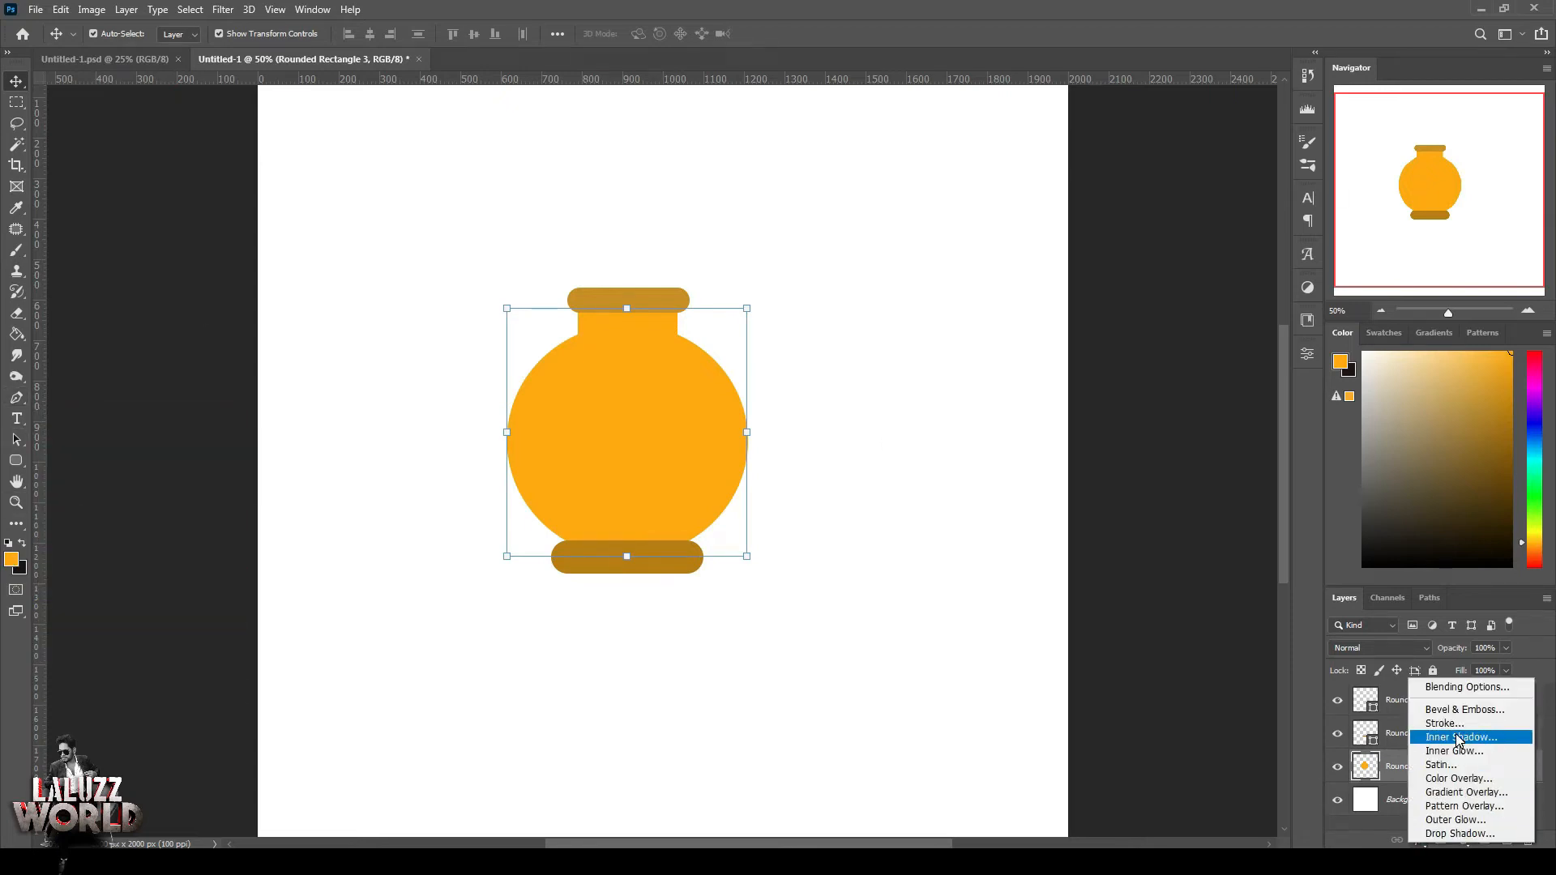
pyautogui.click(1465, 791)
pyautogui.click(1177, 423)
pyautogui.click(1286, 539)
pyautogui.press('BackSpace')
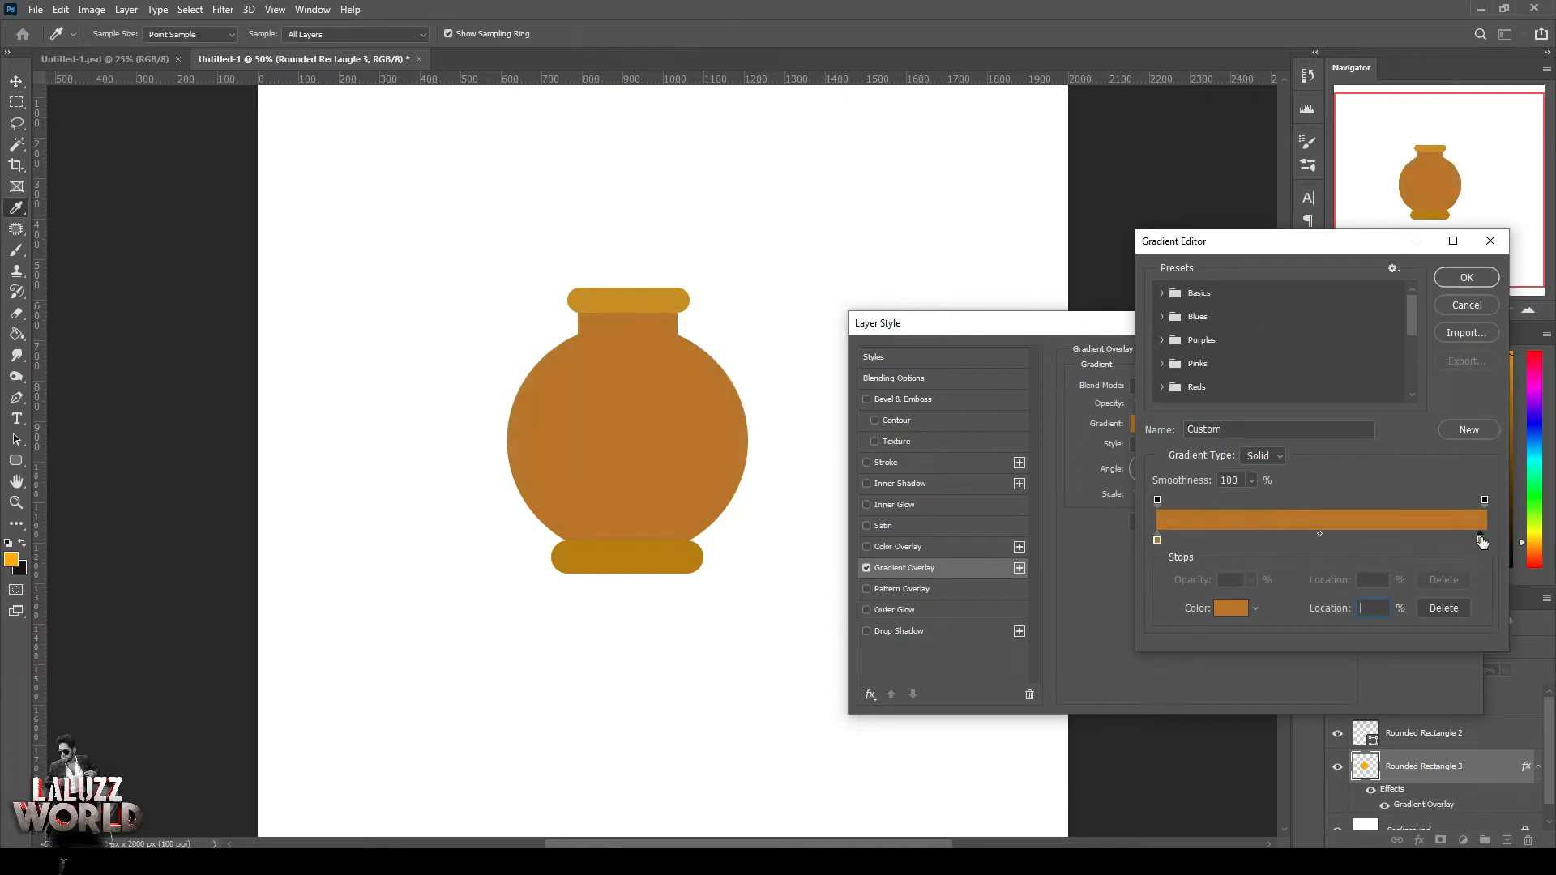
pyautogui.click(1246, 610)
pyautogui.click(1209, 532)
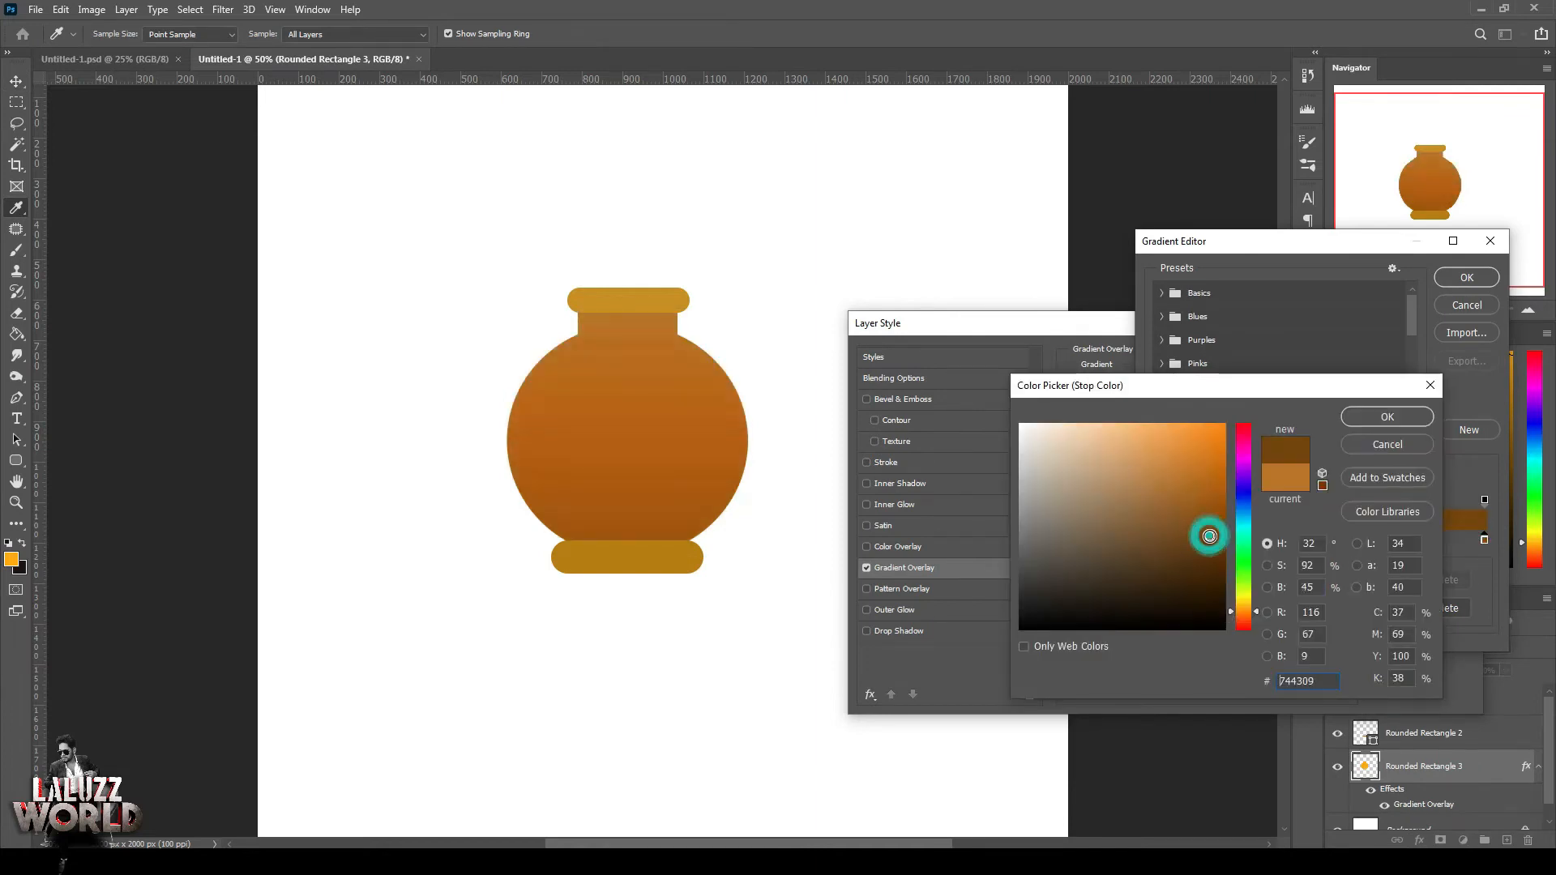
pyautogui.click(1386, 417)
# Set the gradient's start stop to orange #f1880b and move the color midpoint to around the middle
pyautogui.click(1158, 539)
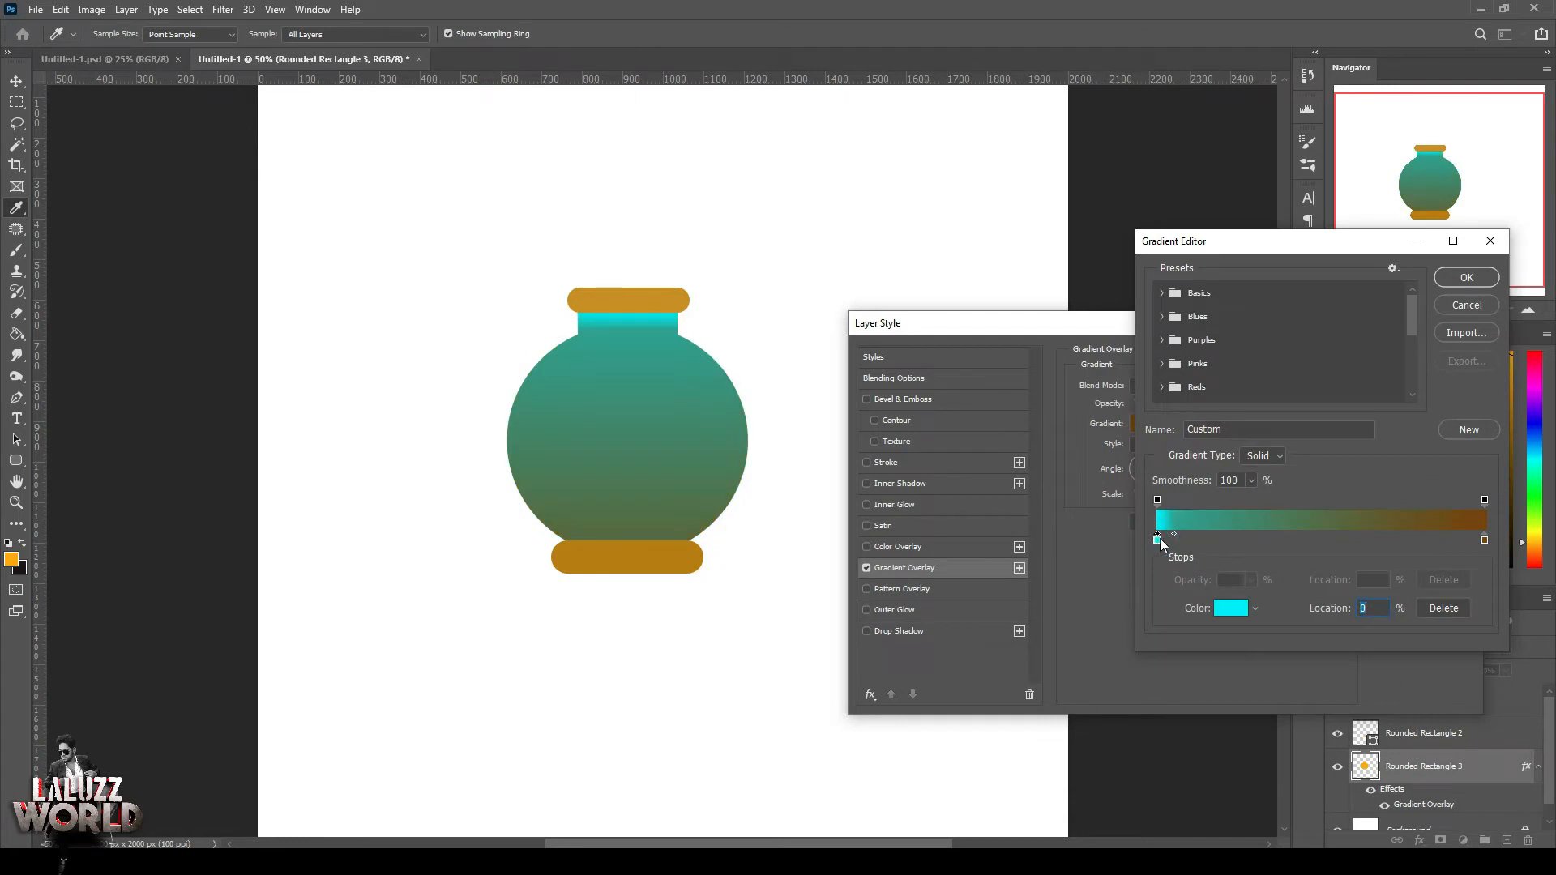
pyautogui.click(1230, 610)
pyautogui.click(1214, 434)
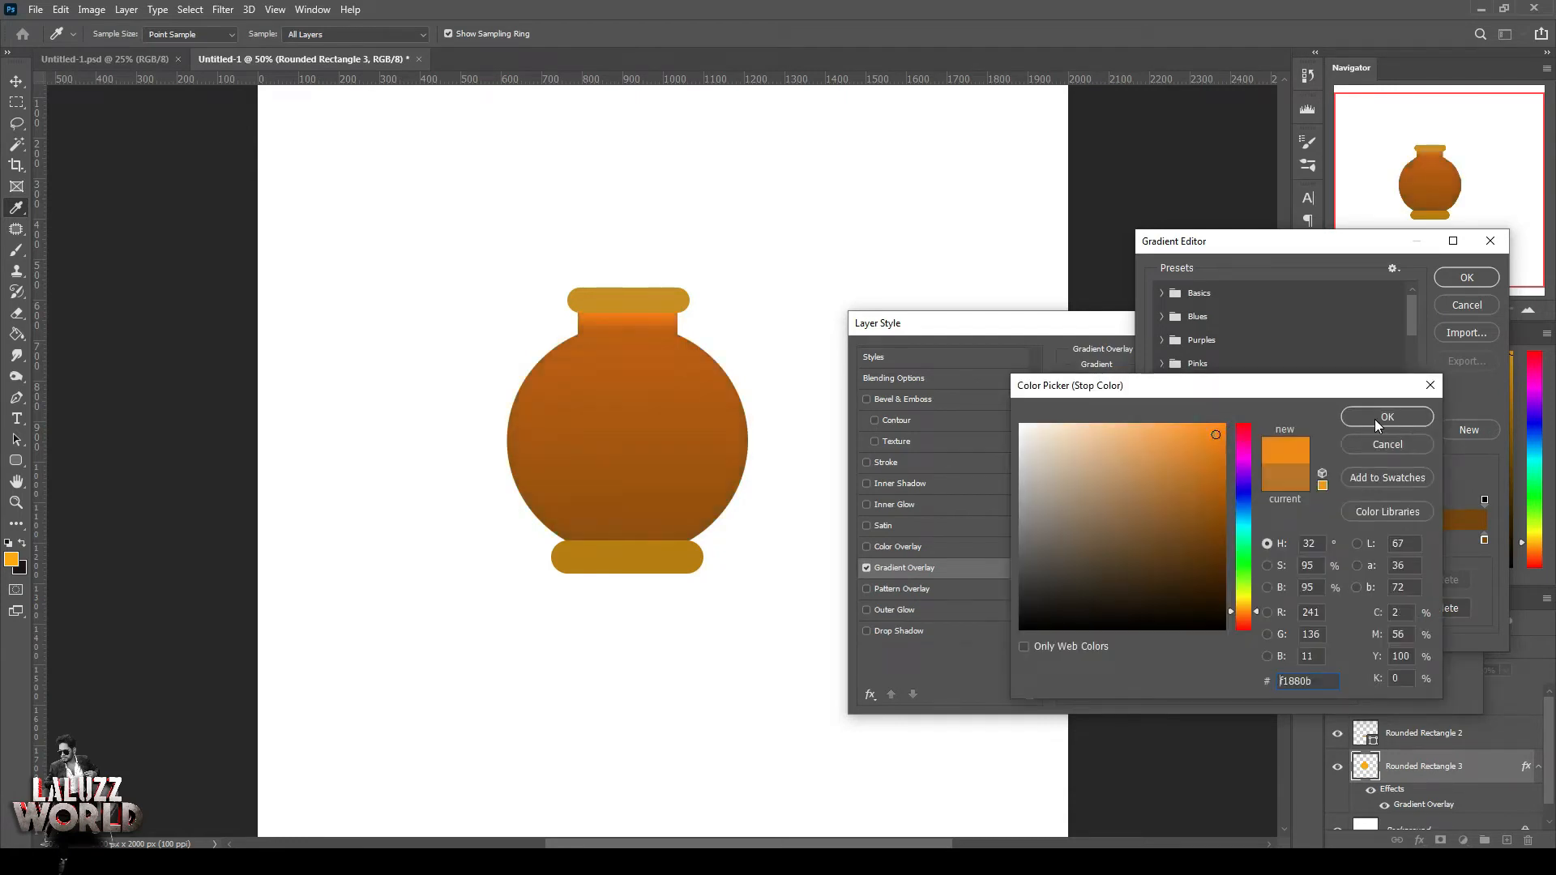
pyautogui.click(1378, 418)
pyautogui.moveTo(1174, 534); pyautogui.dragTo(1334, 538)
pyautogui.click(1485, 283)
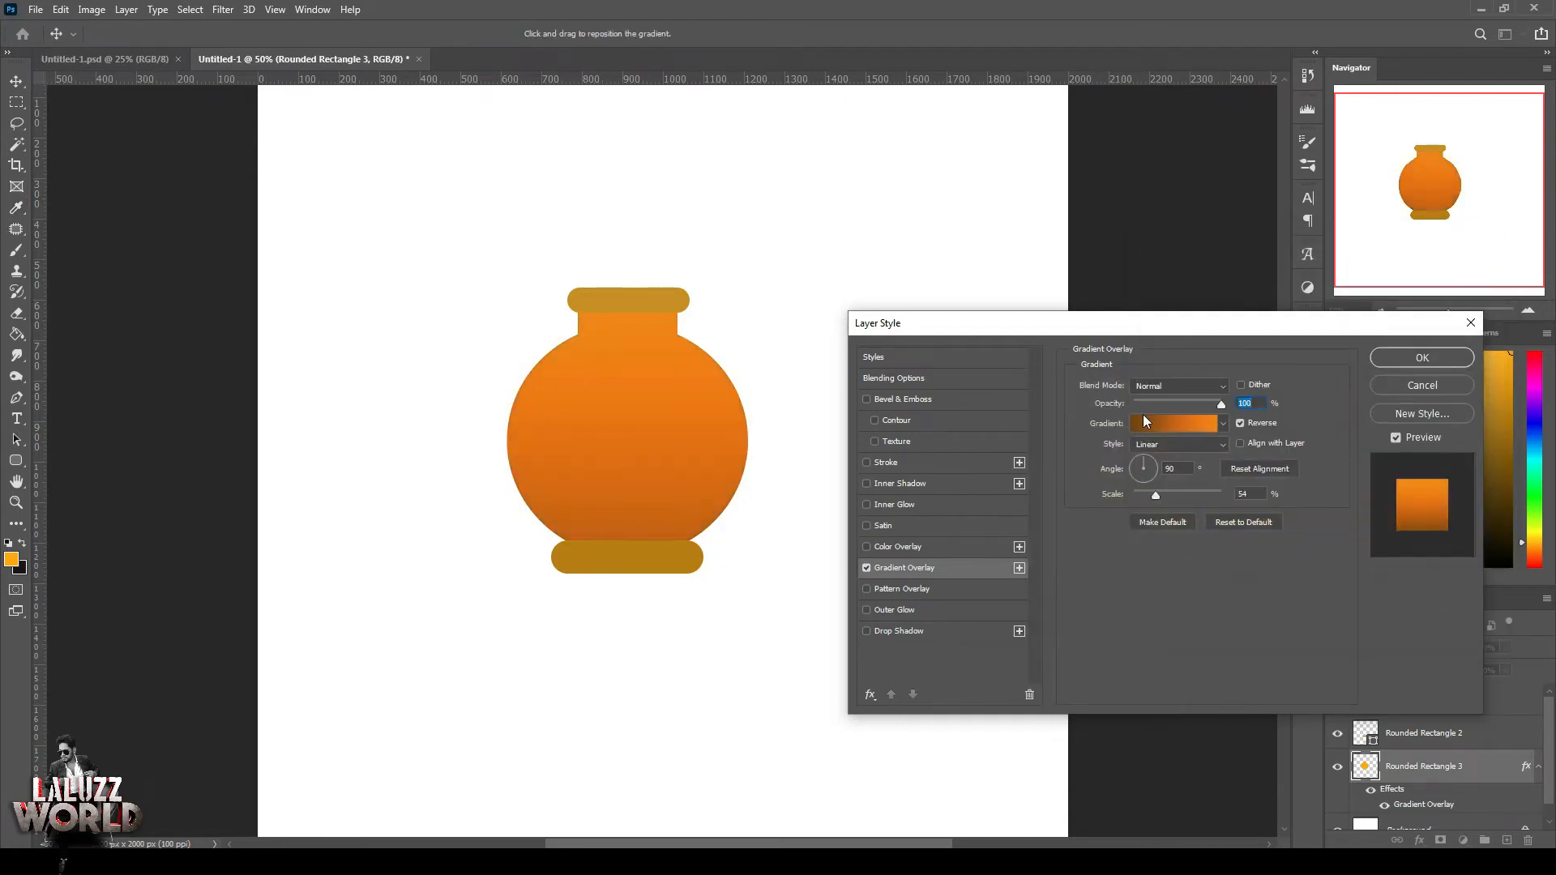
# Make the overlay a non-reversed radial gradient at 44% scale and position its highlight on the pot body
pyautogui.click(1224, 446)
pyautogui.click(1151, 471)
pyautogui.moveTo(757, 483); pyautogui.dragTo(636, 424)
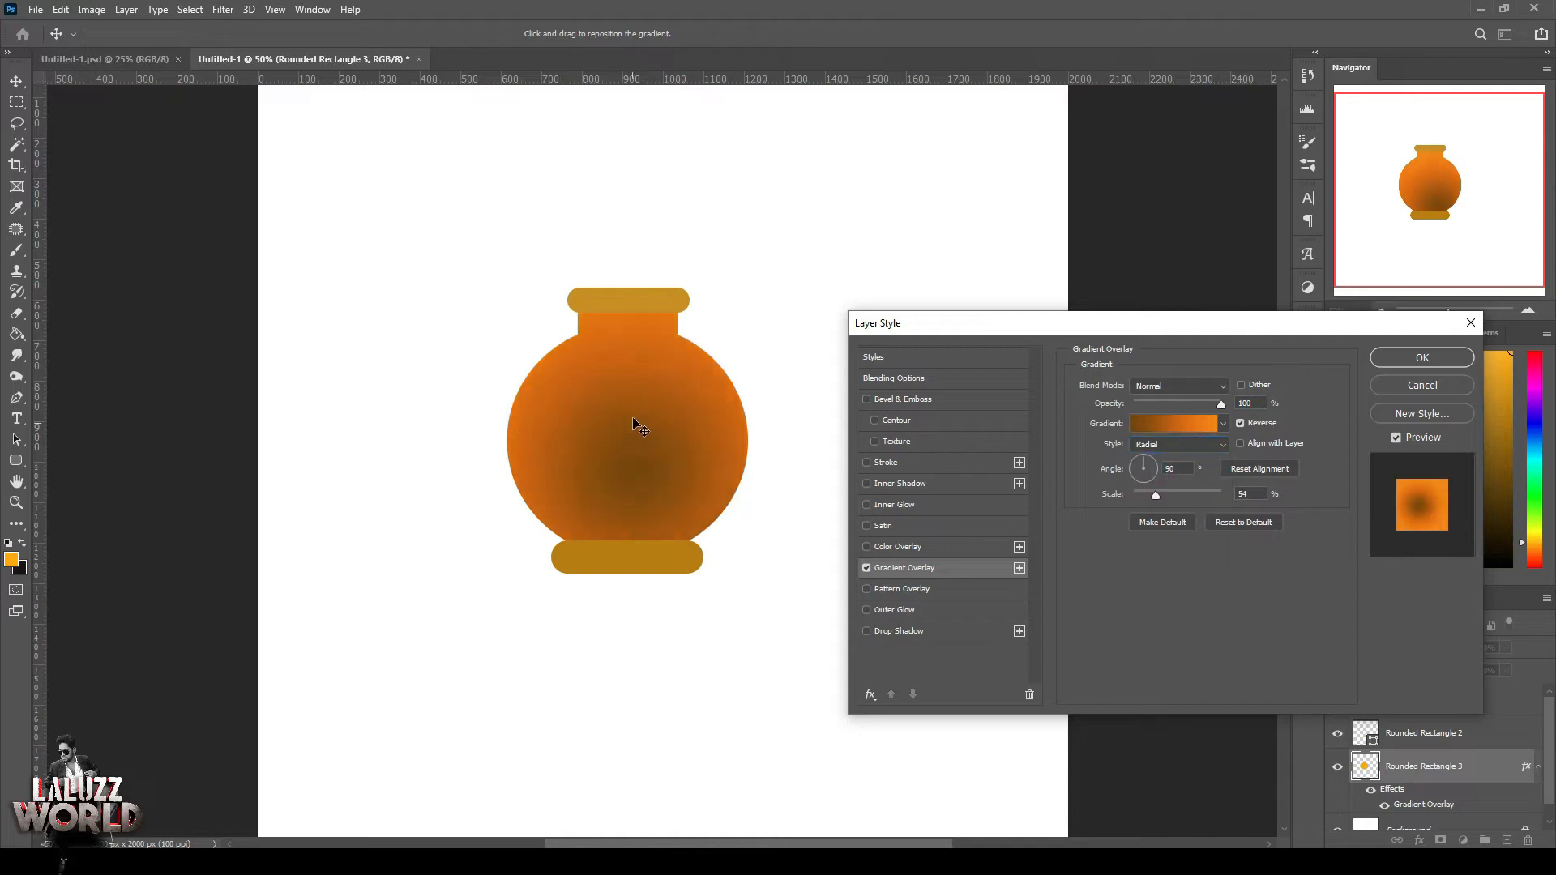
pyautogui.click(1246, 426)
pyautogui.click(1214, 412)
pyautogui.moveTo(1154, 493); pyautogui.dragTo(1151, 496)
pyautogui.moveTo(641, 454); pyautogui.dragTo(673, 410)
# Change the gradient's start stop to #cc7815, shift the highlight toward the body's right edge and apply the overlay
pyautogui.click(1168, 424)
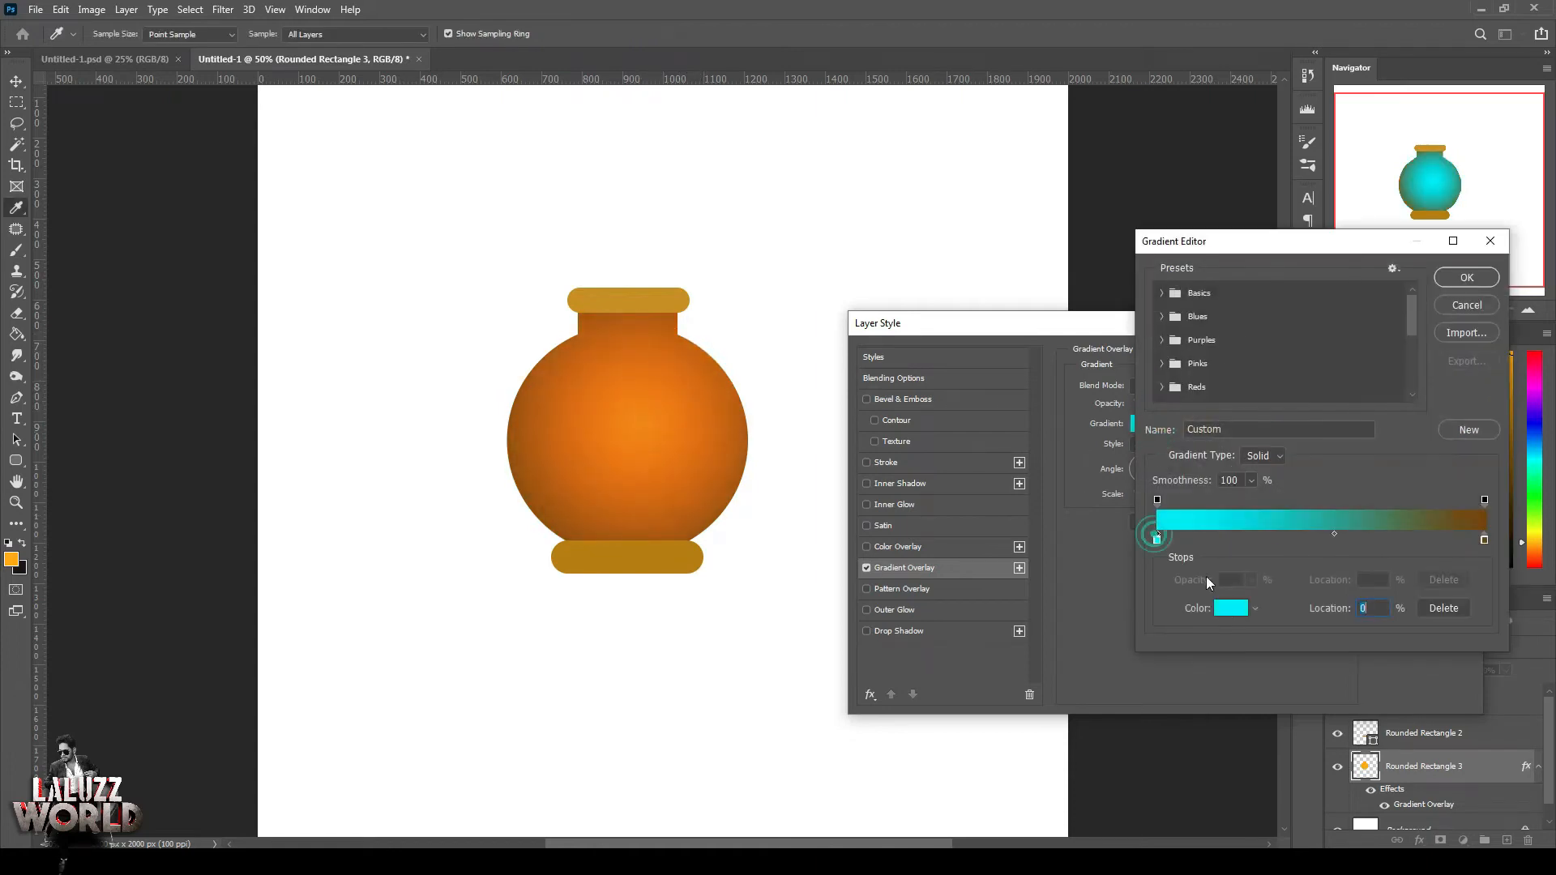
pyautogui.click(1233, 595)
pyautogui.click(1210, 496)
pyautogui.click(1203, 470)
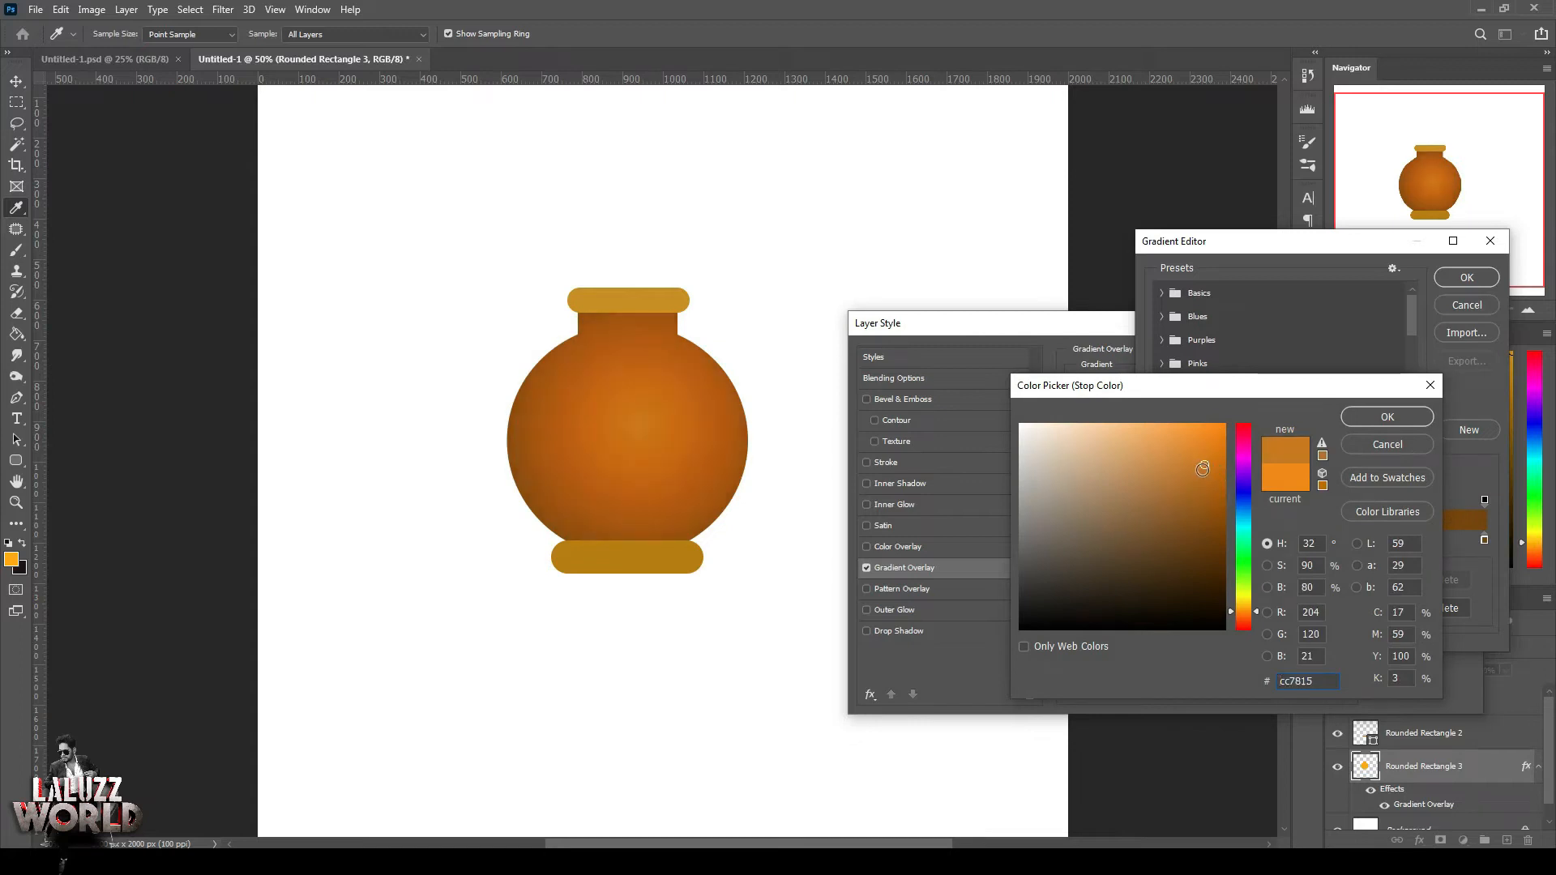
pyautogui.click(1377, 413)
pyautogui.press('Return')
pyautogui.moveTo(623, 440); pyautogui.dragTo(685, 381)
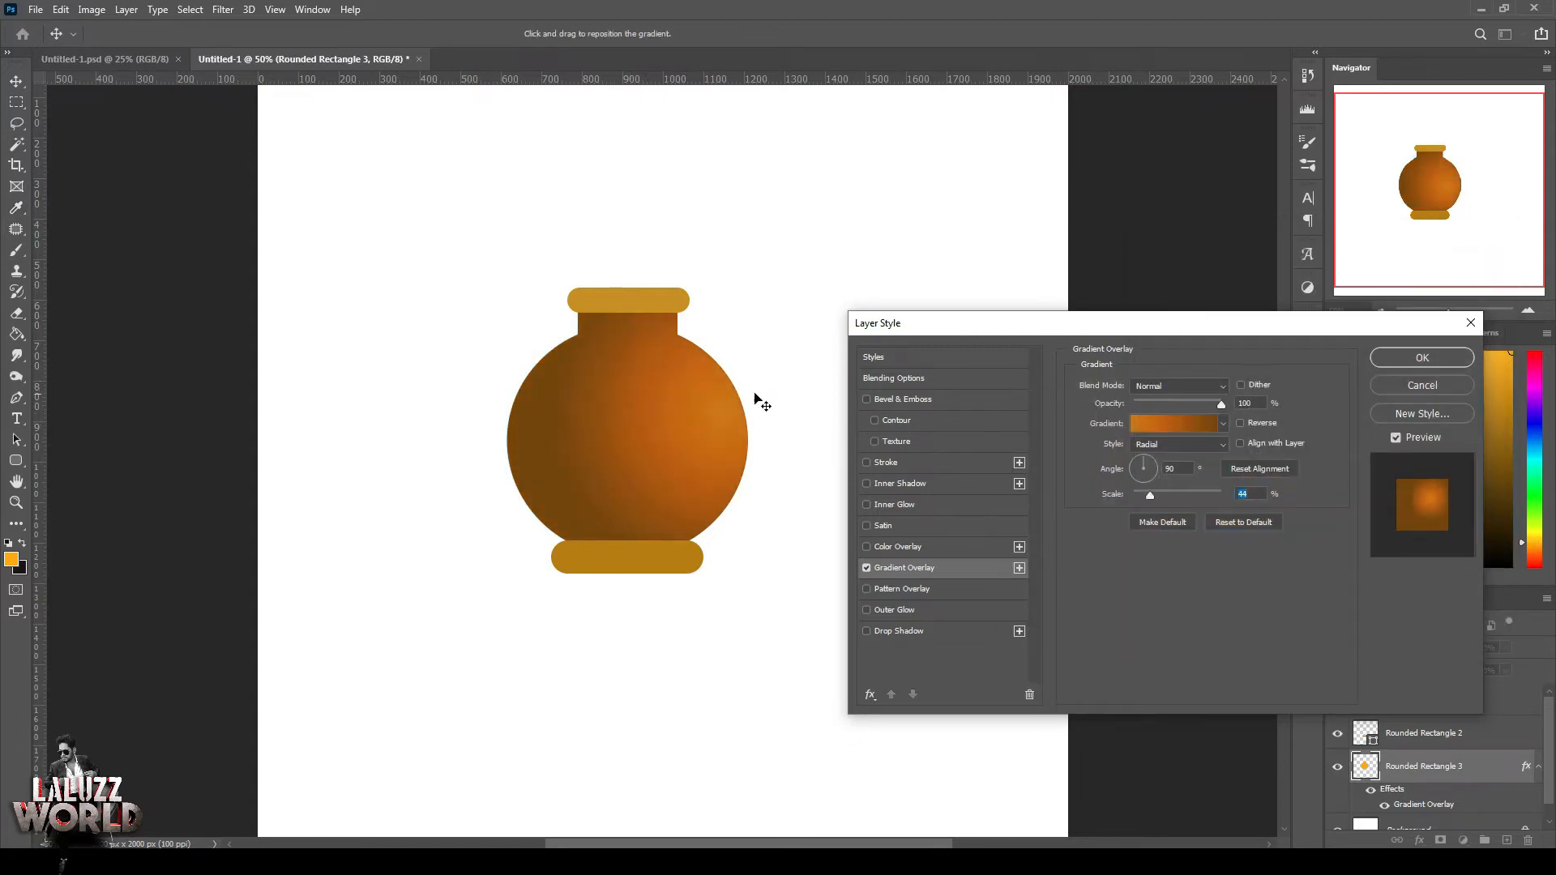
pyautogui.press('Return')
# Merge the pot's rim and base bar into one layer
pyautogui.click(636, 299)
pyautogui.keyDown('shift'); pyautogui.click(670, 563); pyautogui.keyUp('shift')
pyautogui.rightClick(1429, 722)
pyautogui.click(1371, 615)
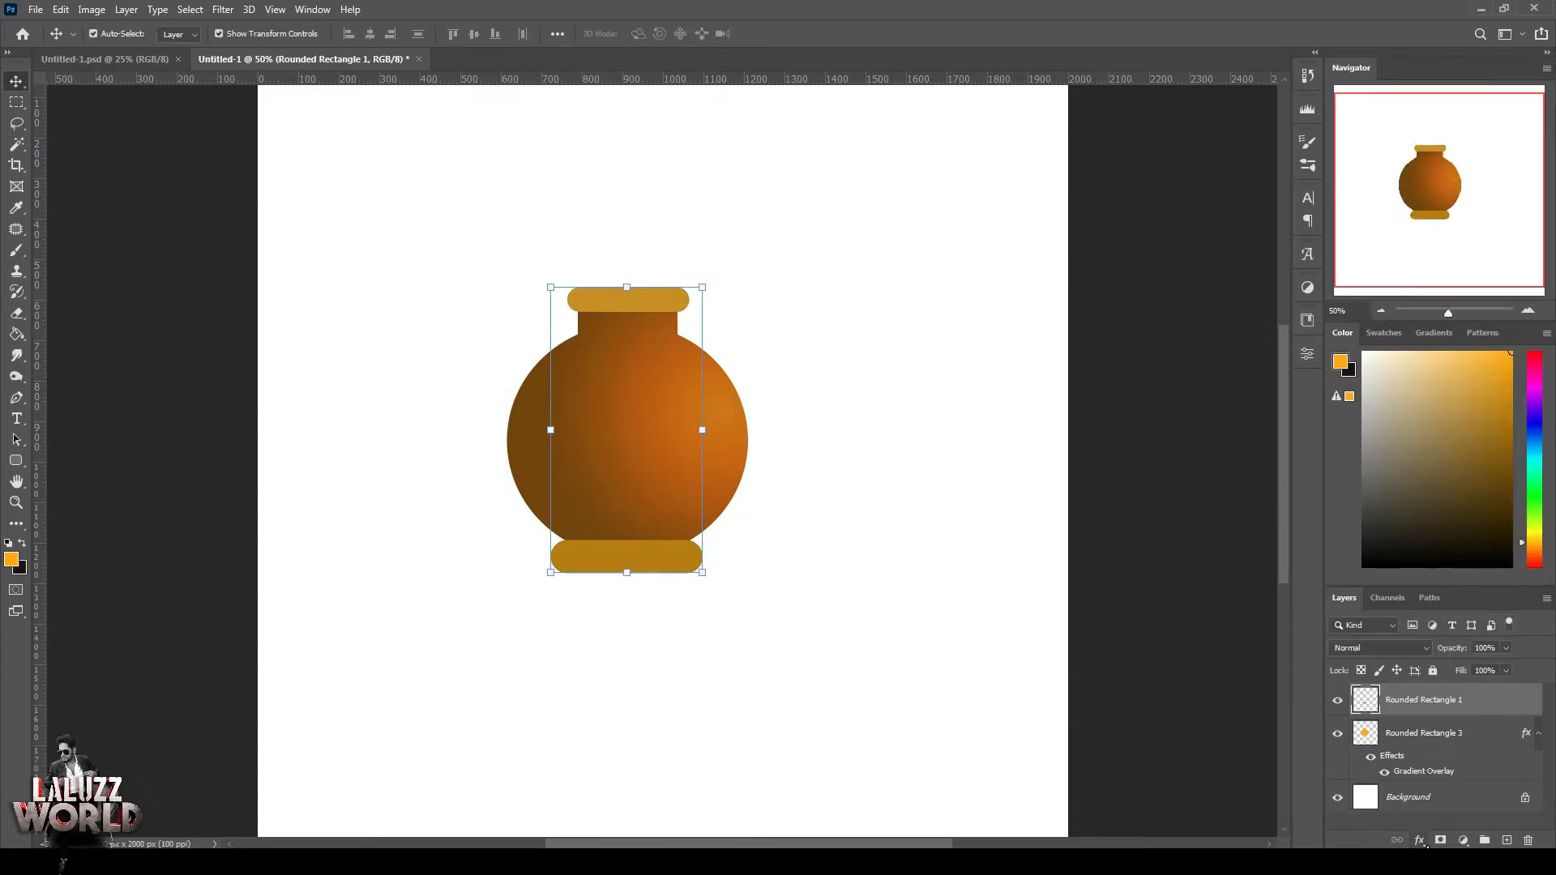
# Try the Water patterns as a pattern overlay on the pot's rim and base layer
pyautogui.click(1421, 842)
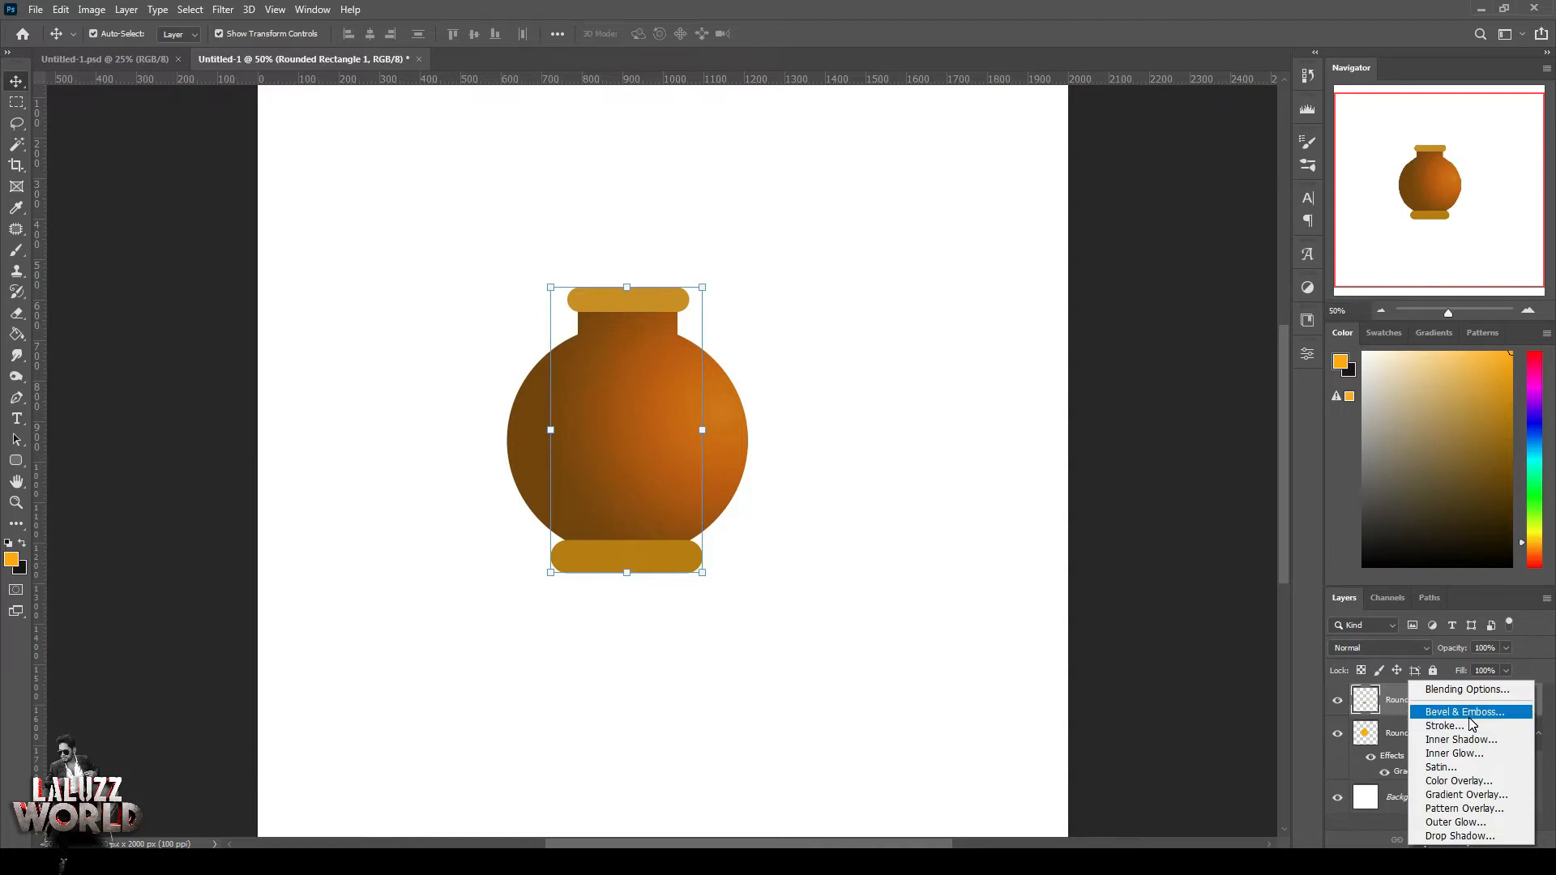
pyautogui.click(1464, 808)
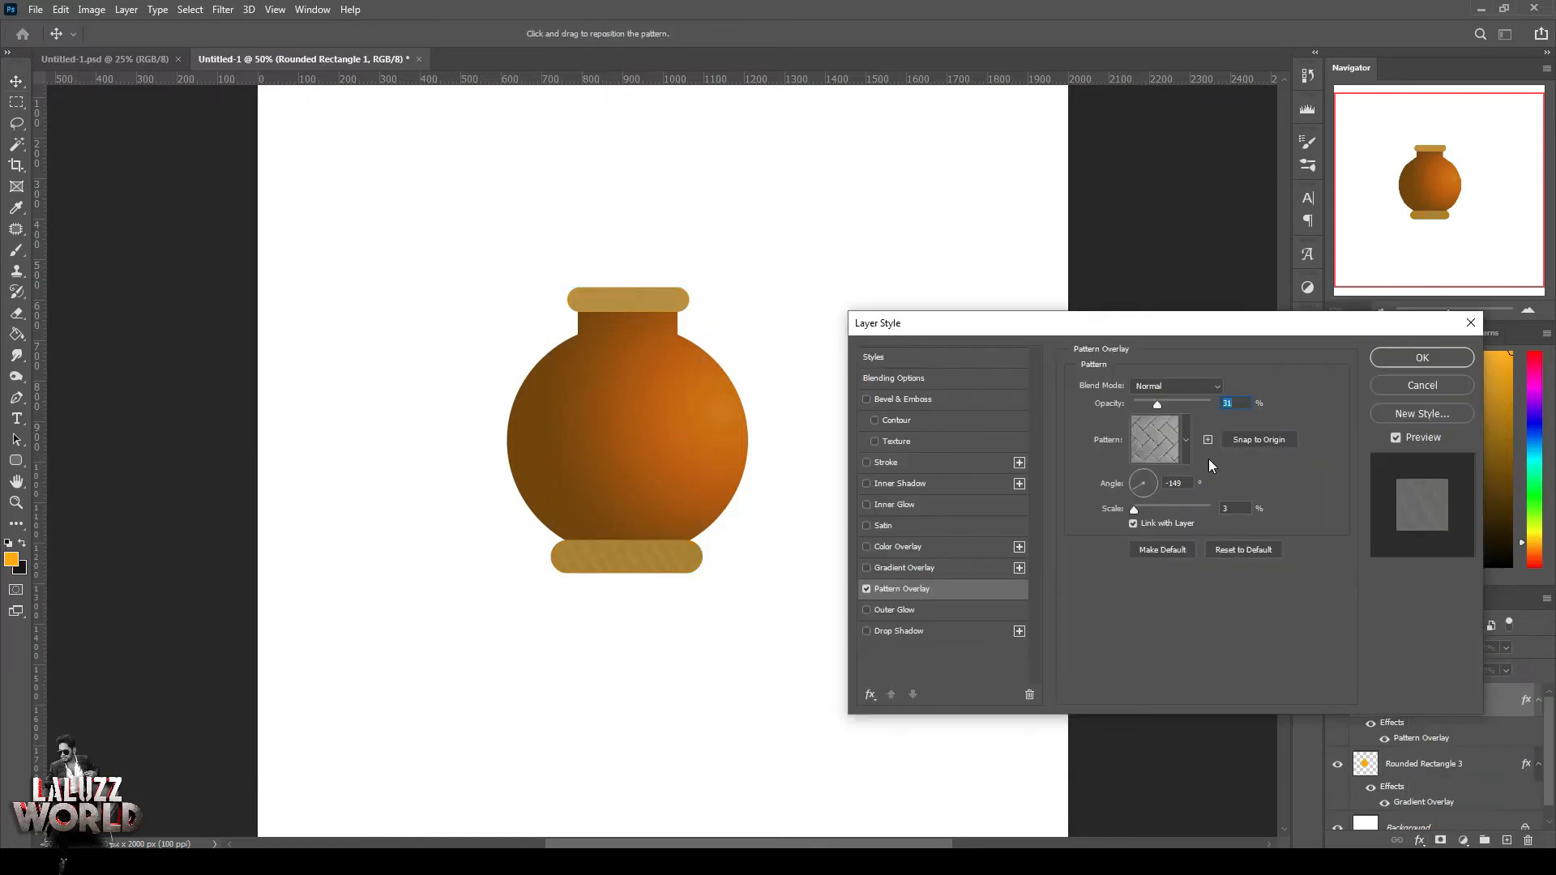
pyautogui.click(1185, 440)
pyautogui.click(1070, 534)
pyautogui.click(1084, 560)
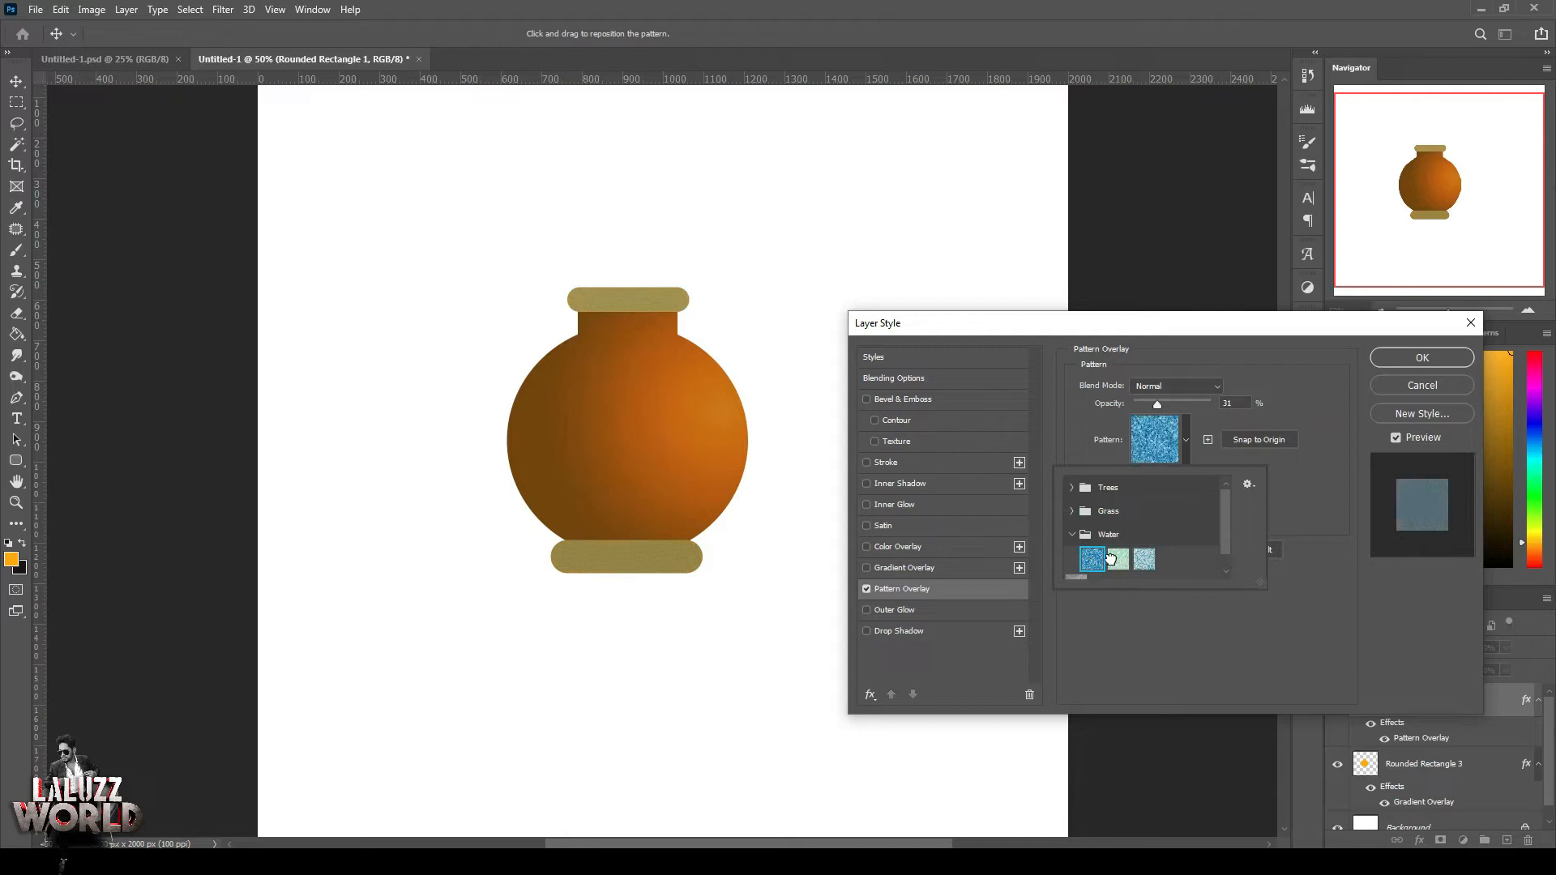
pyautogui.click(1144, 560)
pyautogui.click(1071, 490)
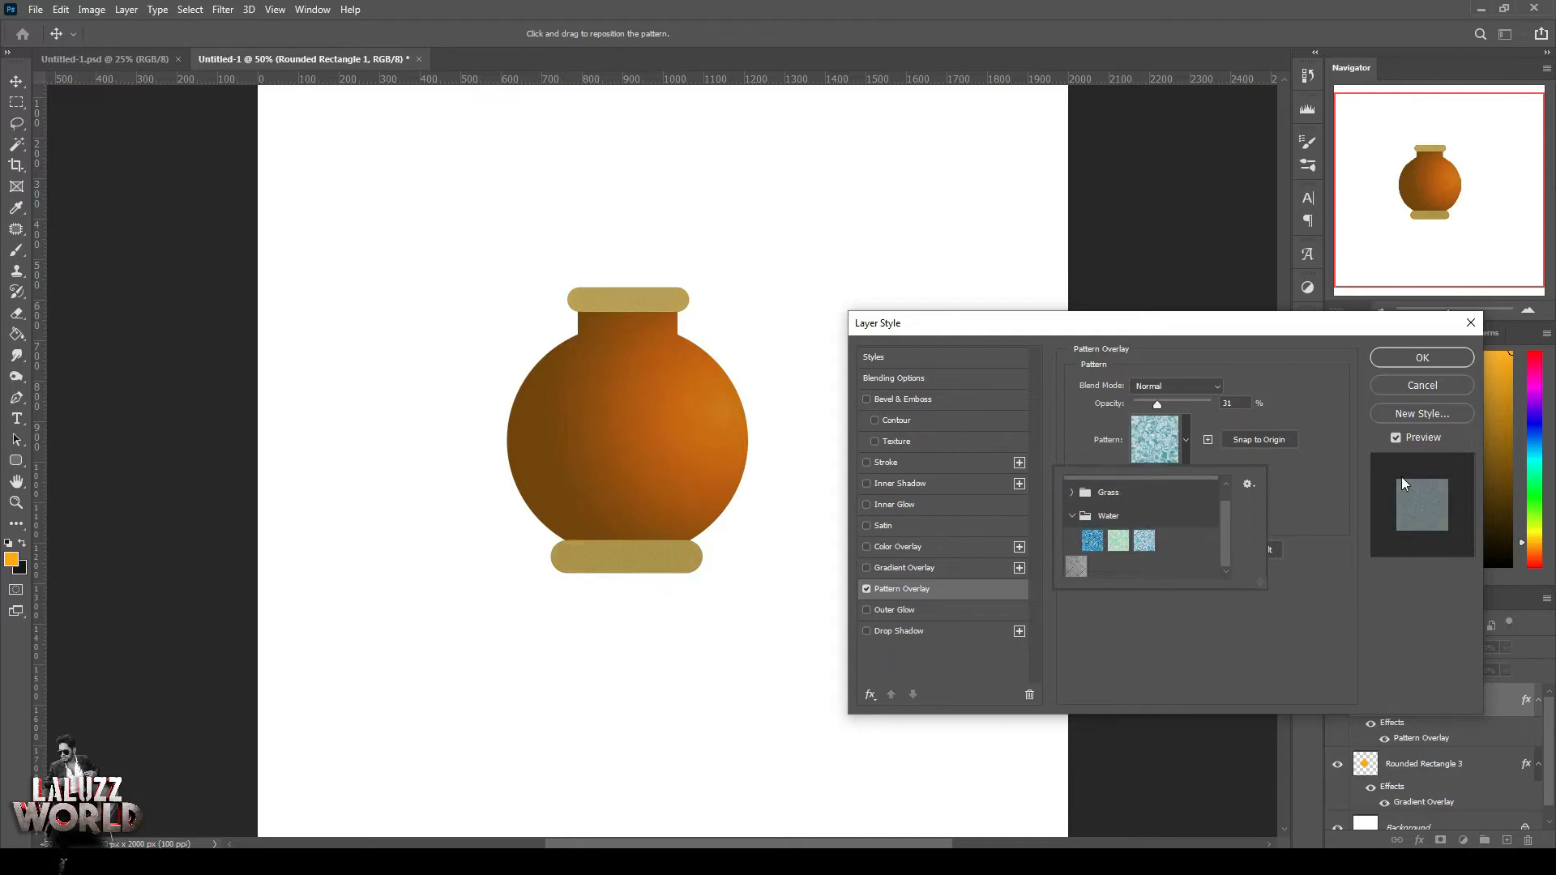
pyautogui.click(866, 588)
# Apply a radial orange-to-brown gradient overlay to the rim and base, with #744309 as the end stop
pyautogui.click(904, 568)
pyautogui.click(1146, 423)
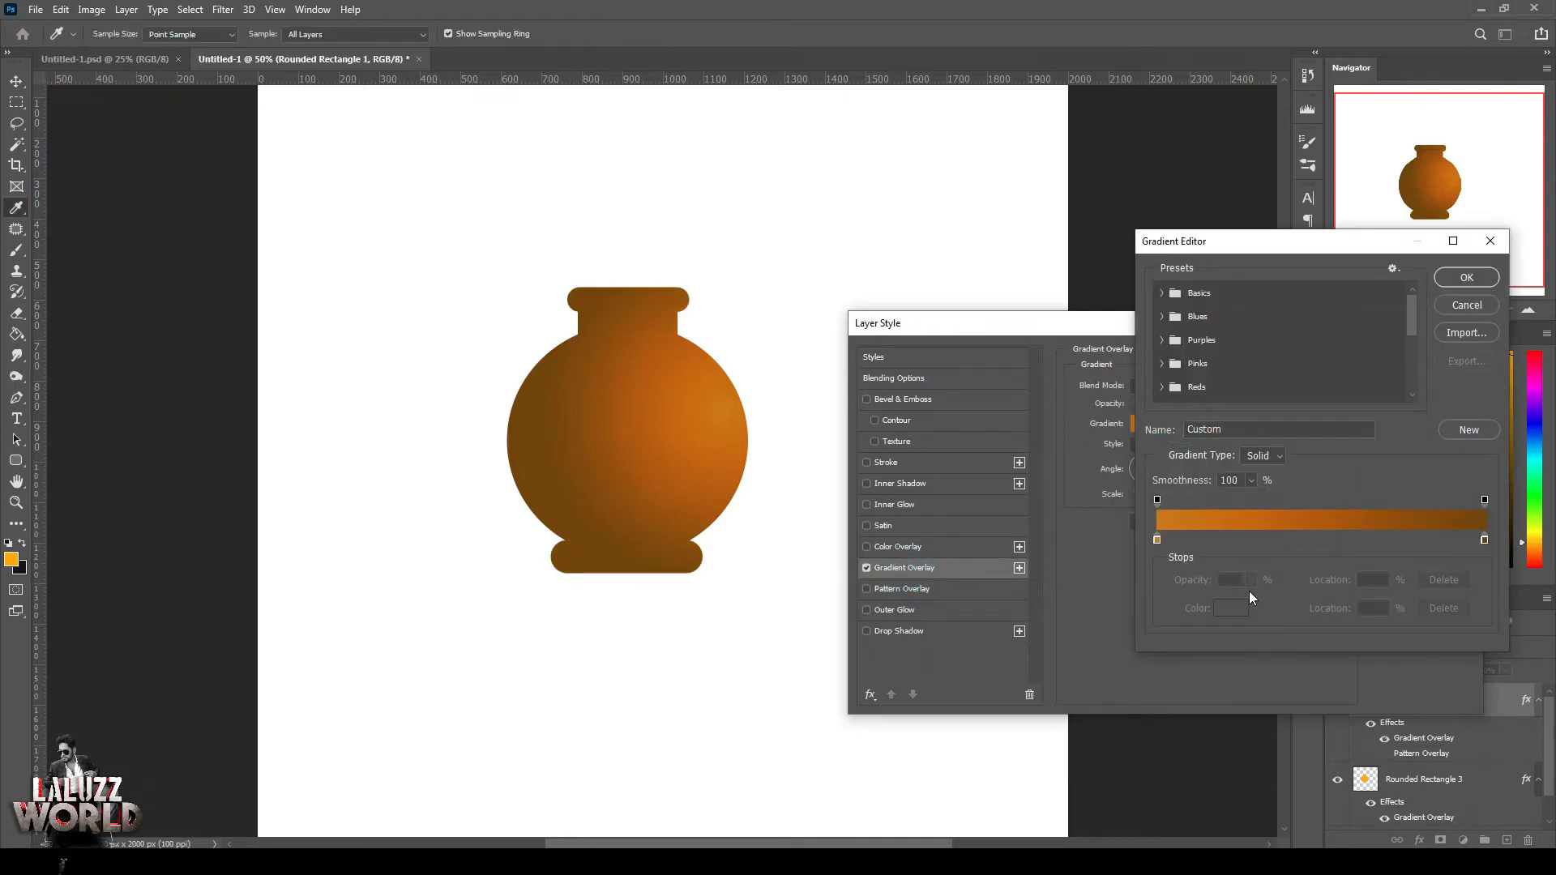
pyautogui.click(1485, 541)
pyautogui.click(1231, 608)
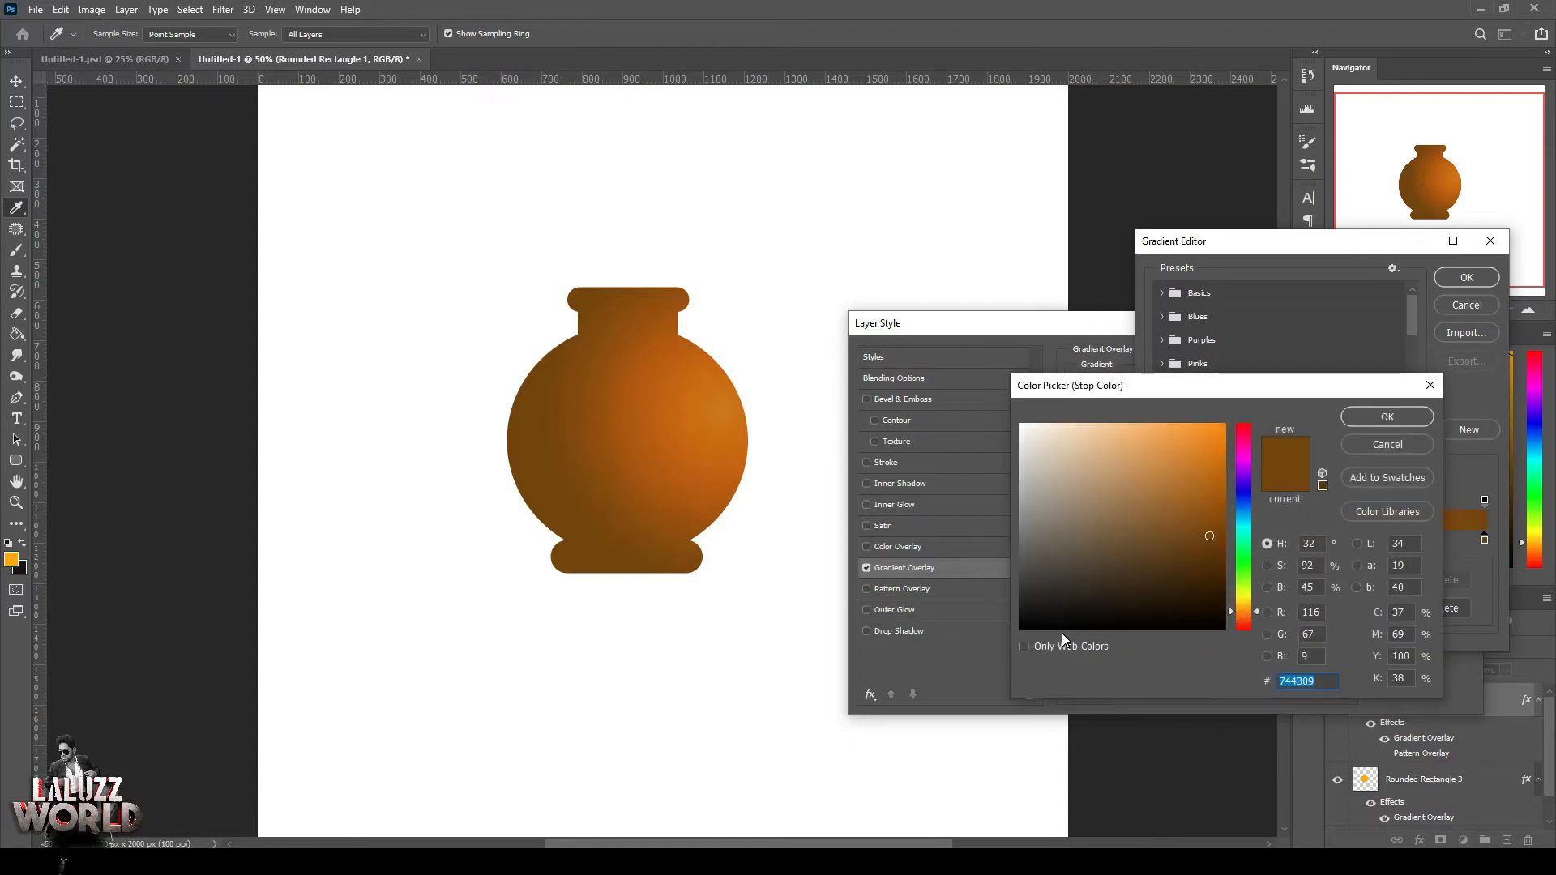
pyautogui.click(1387, 416)
pyautogui.click(1467, 278)
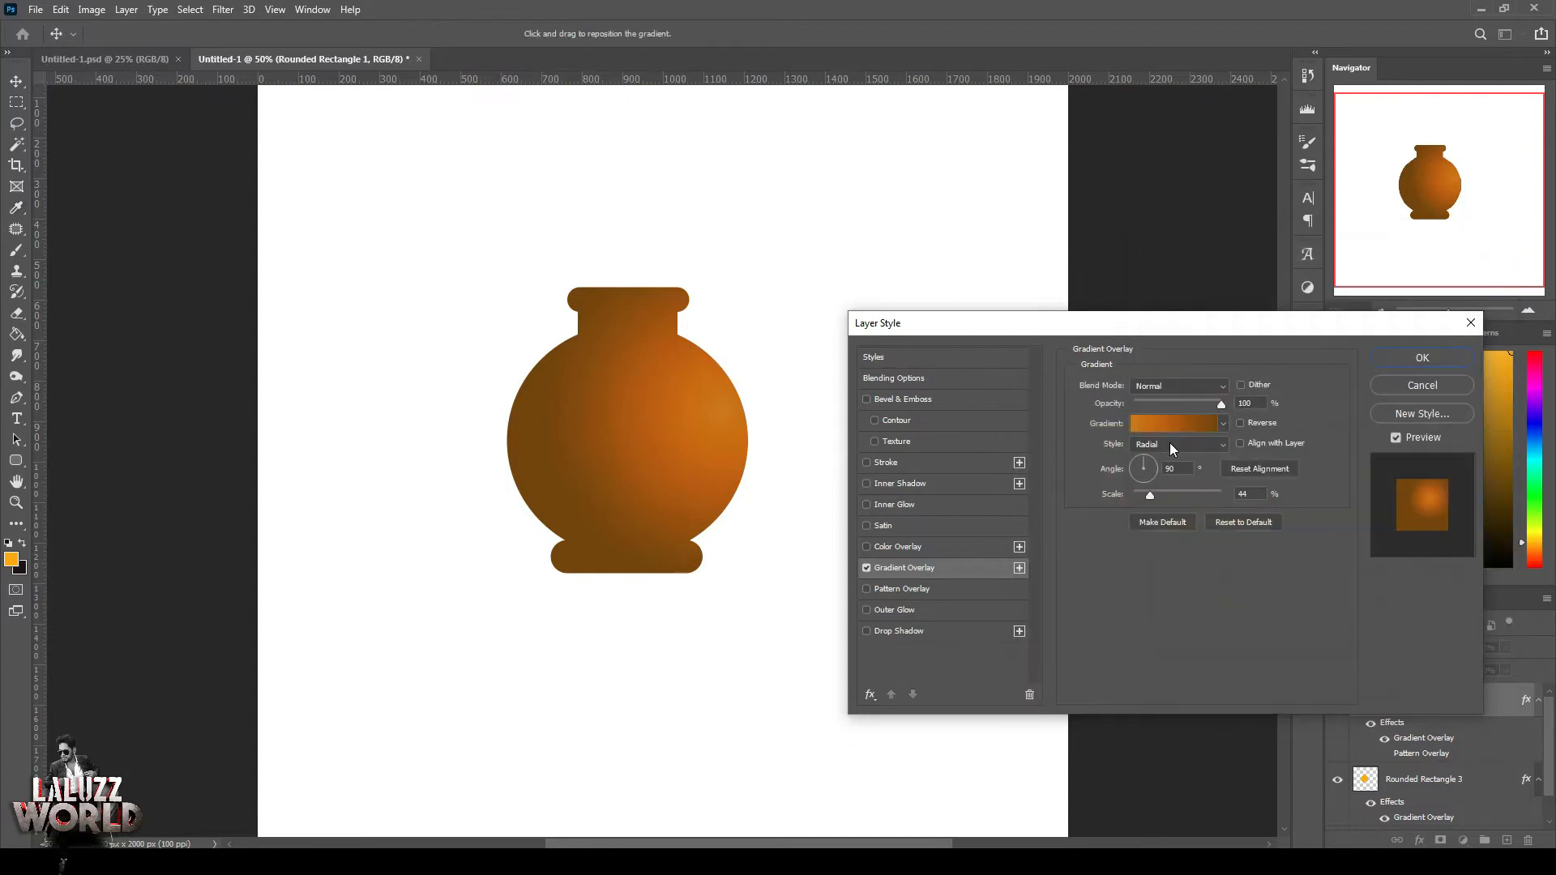
# Try a drop shadow on the pot's rim and base
pyautogui.click(898, 631)
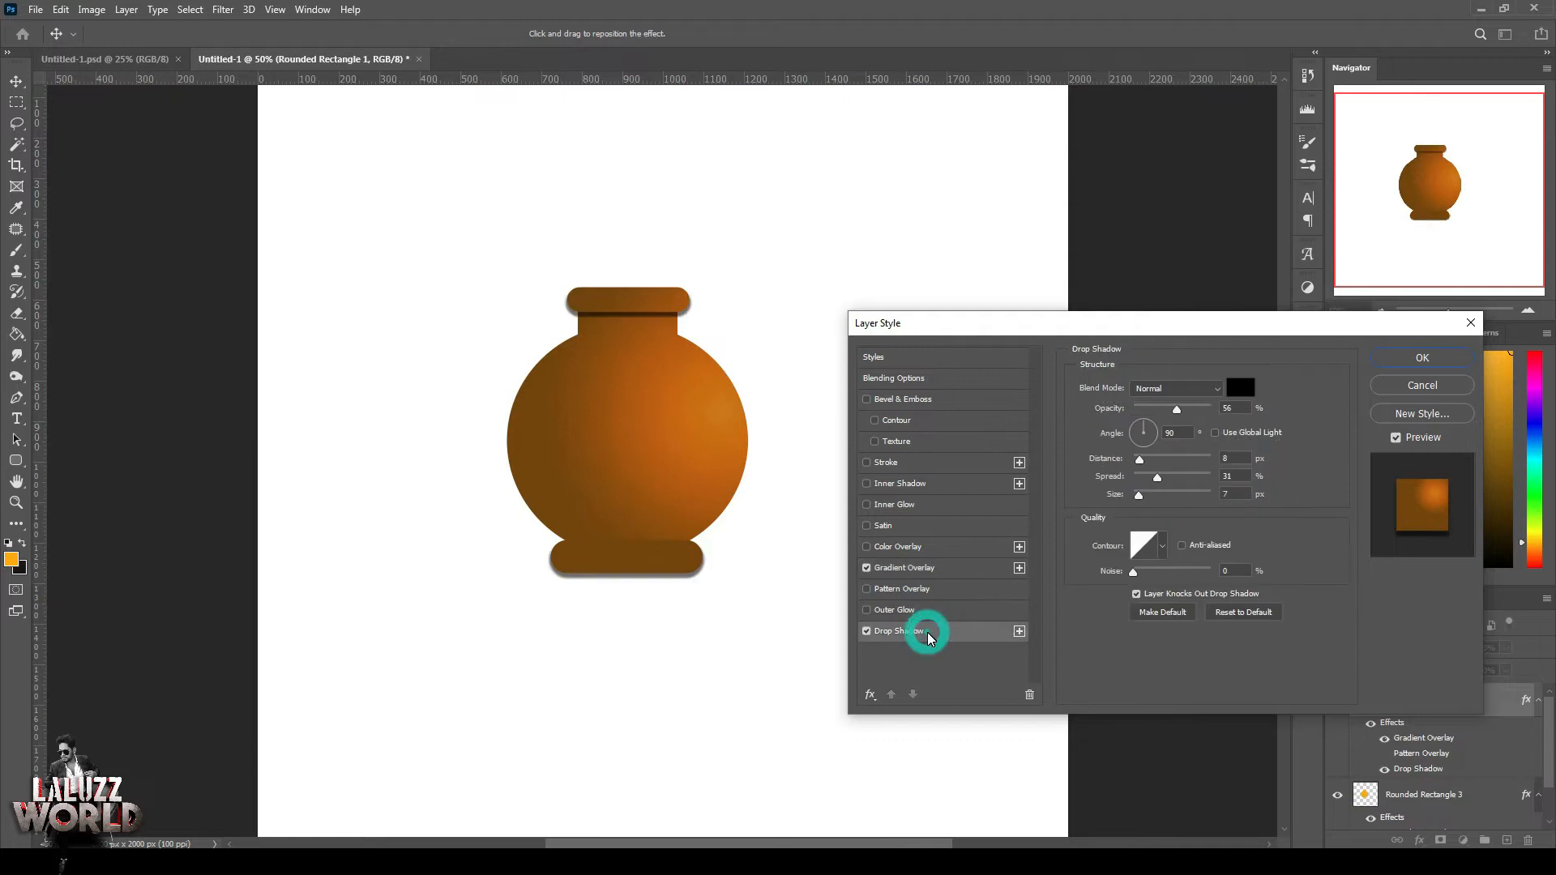
pyautogui.moveTo(1184, 411); pyautogui.dragTo(1137, 461)
pyautogui.click(867, 631)
# Give the rim and base an inner bevel with a linear gloss contour, depth 136% and size 38 px
pyautogui.click(902, 398)
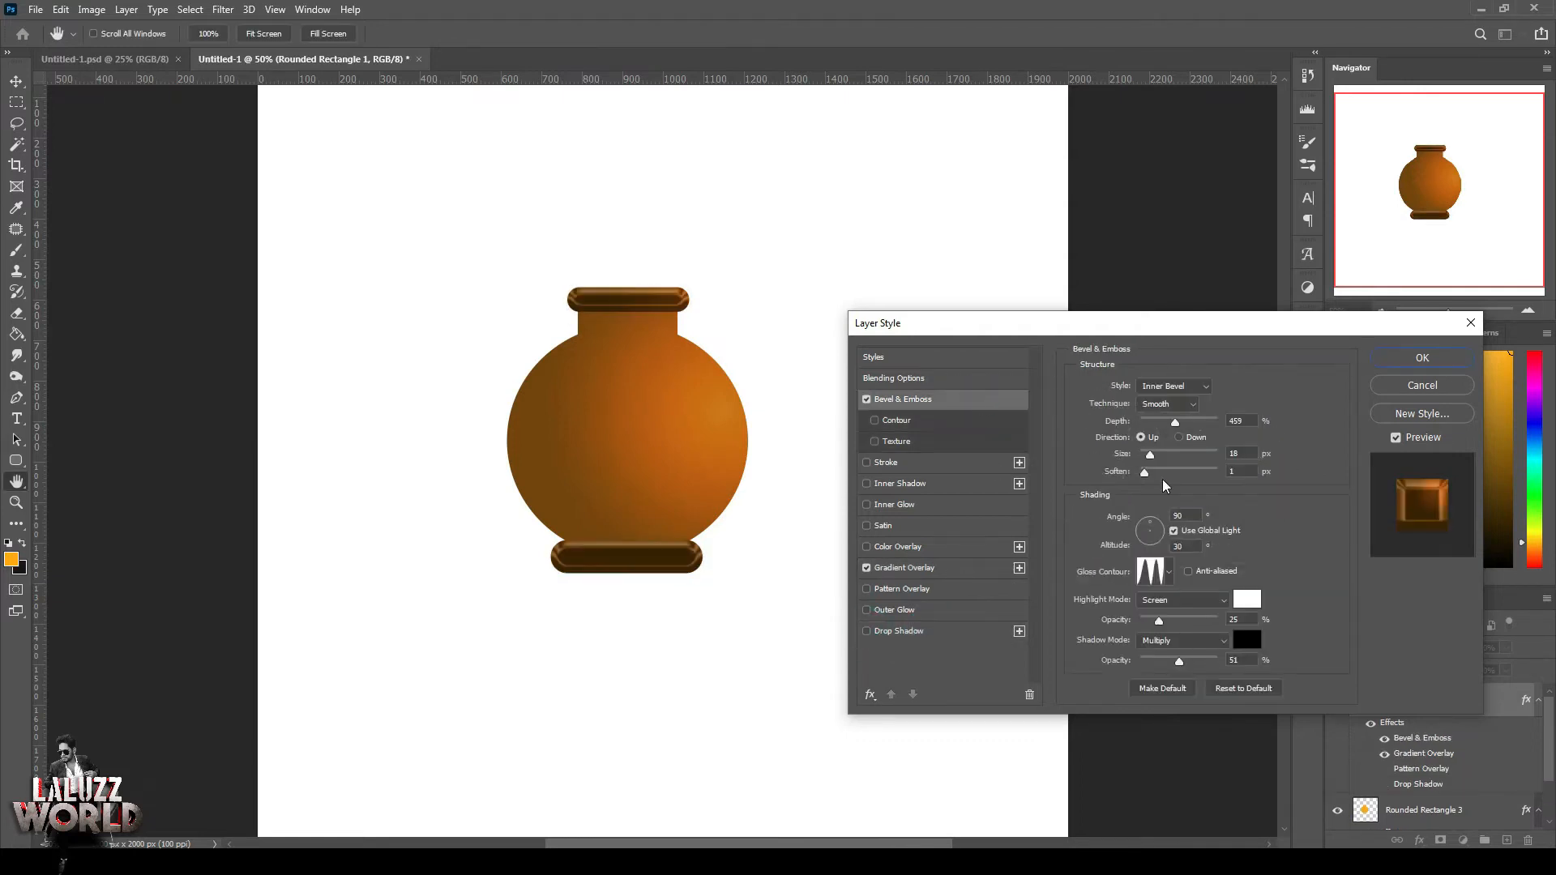
pyautogui.click(1169, 573)
pyautogui.click(1071, 604)
pyautogui.moveTo(1175, 422); pyautogui.dragTo(1169, 455)
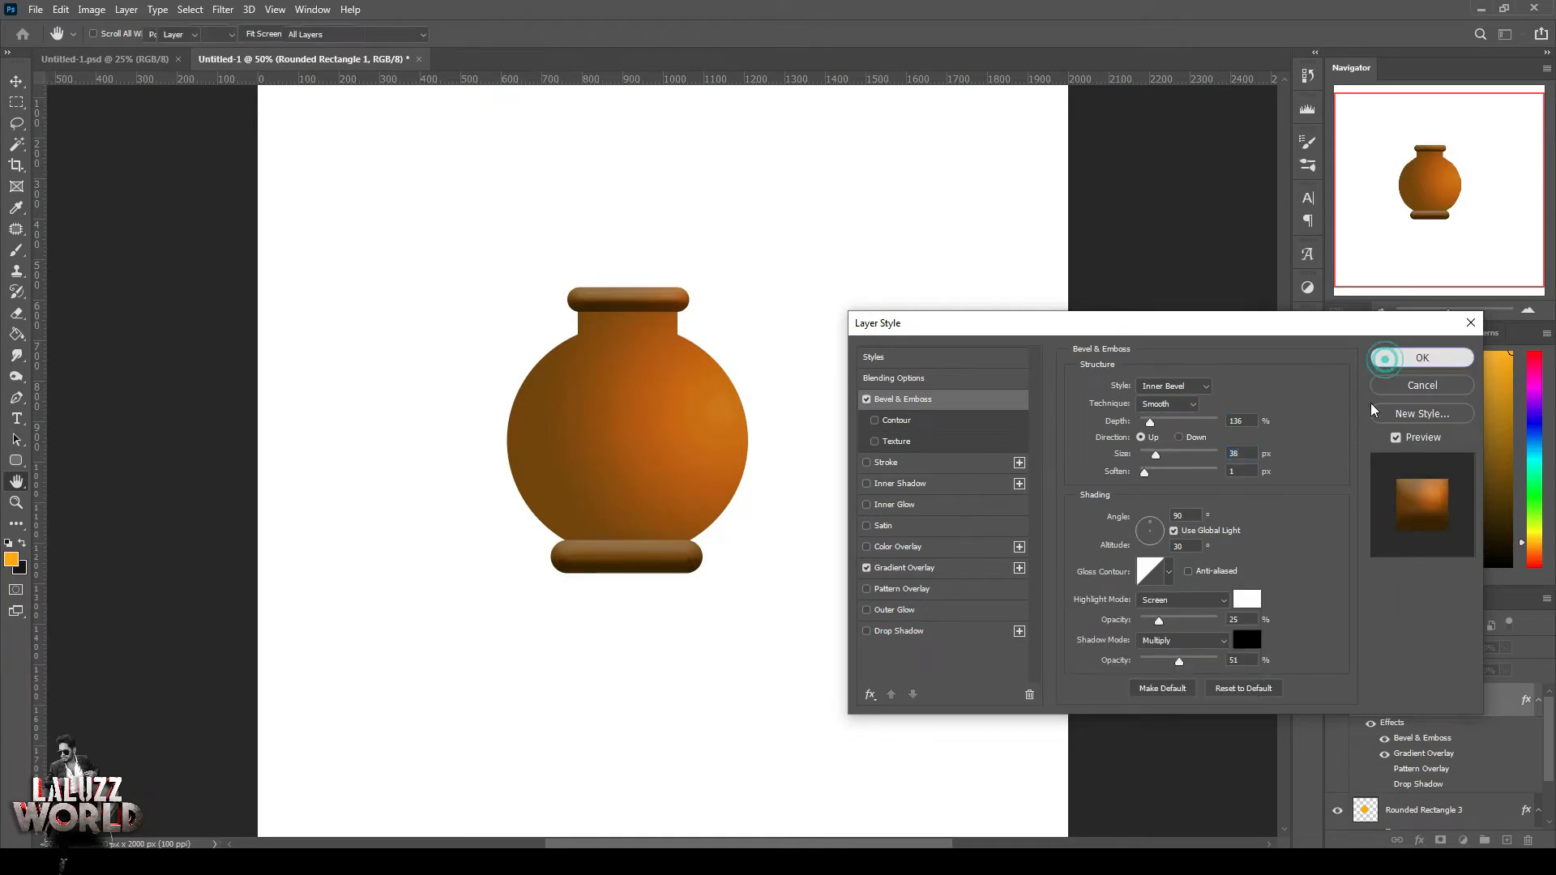
pyautogui.click(1421, 357)
# Add a Bevel & Emboss with a linear gloss contour to the pot's body layer
pyautogui.click(739, 455)
pyautogui.click(1418, 840)
pyautogui.click(1435, 698)
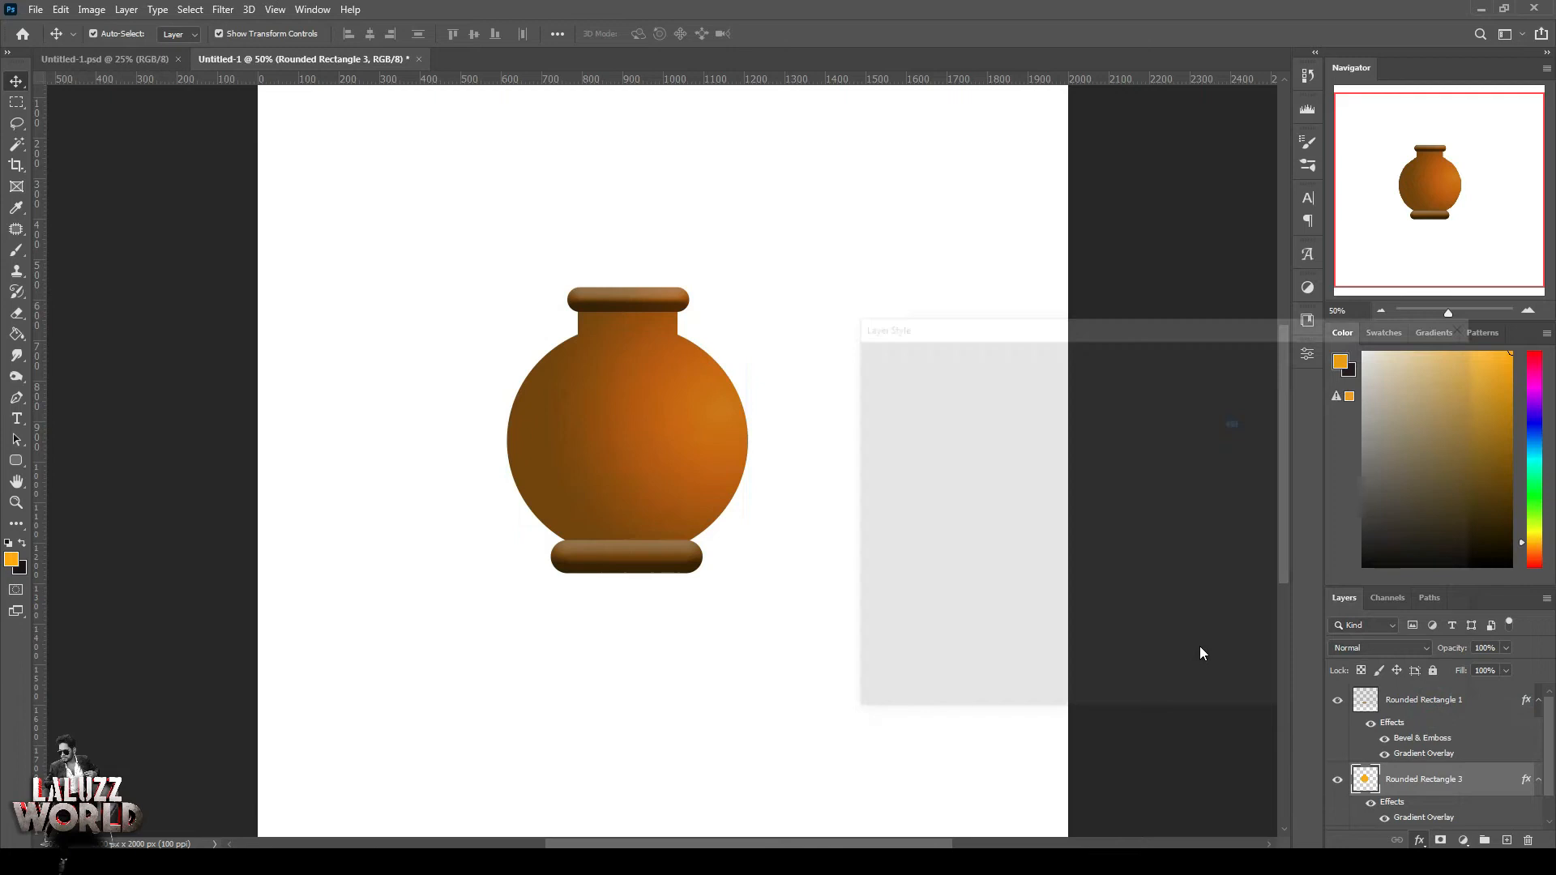
pyautogui.click(1168, 572)
pyautogui.click(1070, 608)
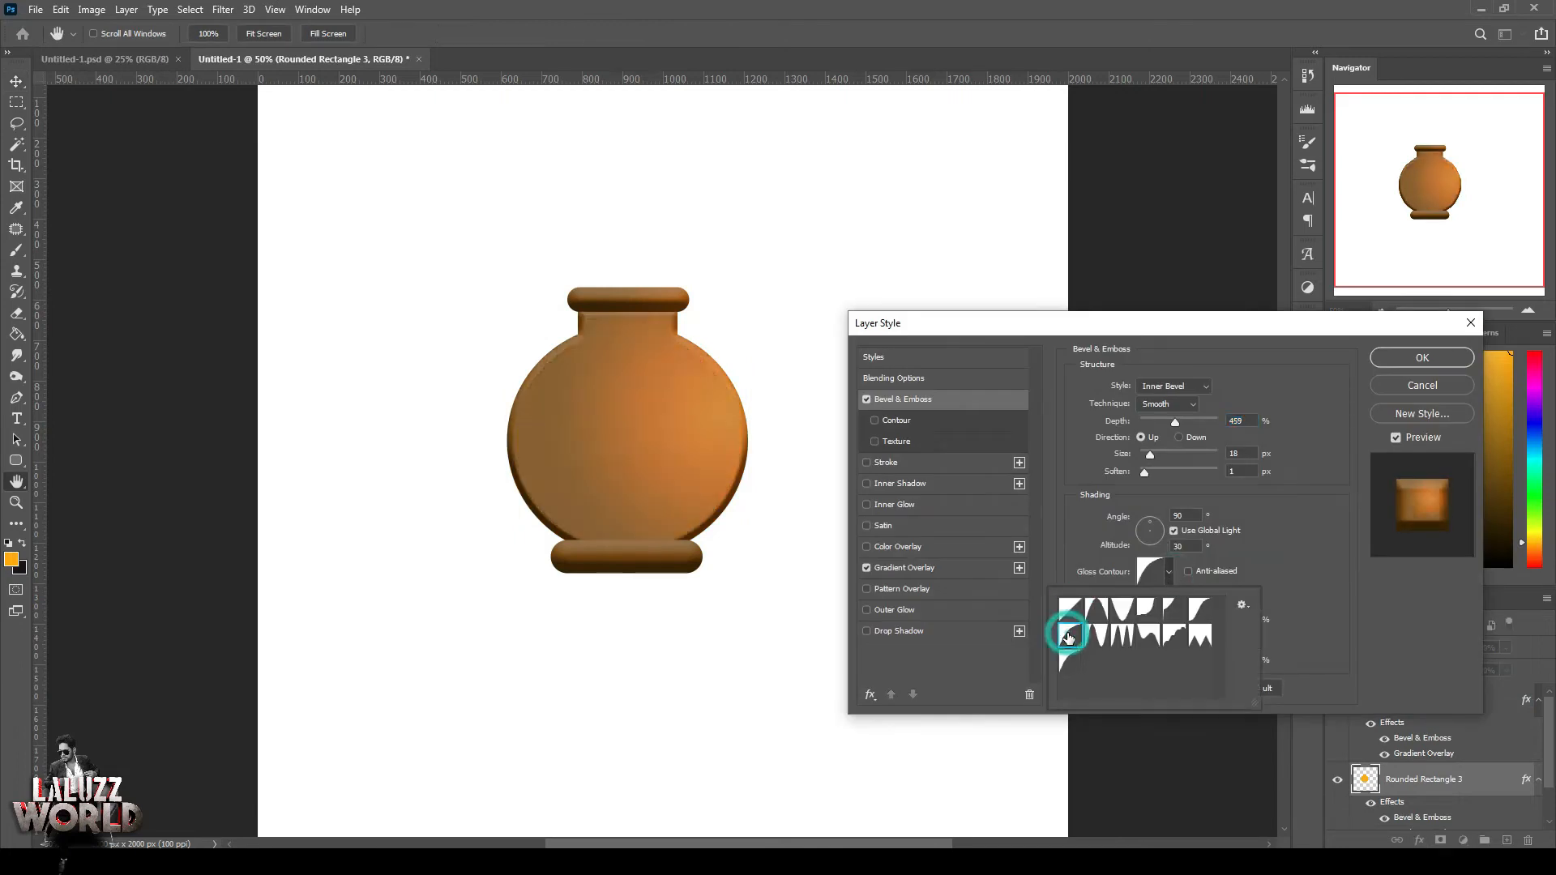
# Set the body's bevel to depth 573%, size 250 px, soften 11 px, angle 124° and altitude 0°, without global light
pyautogui.moveTo(1176, 423); pyautogui.dragTo(1189, 423)
pyautogui.moveTo(1145, 472); pyautogui.dragTo(1218, 458)
pyautogui.moveTo(1152, 525)
pyautogui.mouseDown()
pyautogui.moveTo(1154, 550)
pyautogui.moveTo(1204, 544)
pyautogui.moveTo(1145, 544)
pyautogui.moveTo(1141, 518)
pyautogui.mouseUp()
pyautogui.click(1174, 530)
pyautogui.moveTo(1198, 457)
pyautogui.mouseDown()
pyautogui.moveTo(1220, 460)
pyautogui.moveTo(1211, 423)
pyautogui.moveTo(1183, 424)
pyautogui.moveTo(1194, 473)
pyautogui.mouseUp()
# Sample the pot's orange for the bevel highlight at 63% opacity and its brown for the shadow at 100%, and apply the style
pyautogui.moveTo(1159, 621); pyautogui.dragTo(1171, 622)
pyautogui.click(1247, 600)
pyautogui.click(704, 426)
pyautogui.click(1381, 415)
pyautogui.click(1249, 642)
pyautogui.click(650, 543)
pyautogui.click(1378, 417)
pyautogui.moveTo(1171, 621); pyautogui.dragTo(1189, 621)
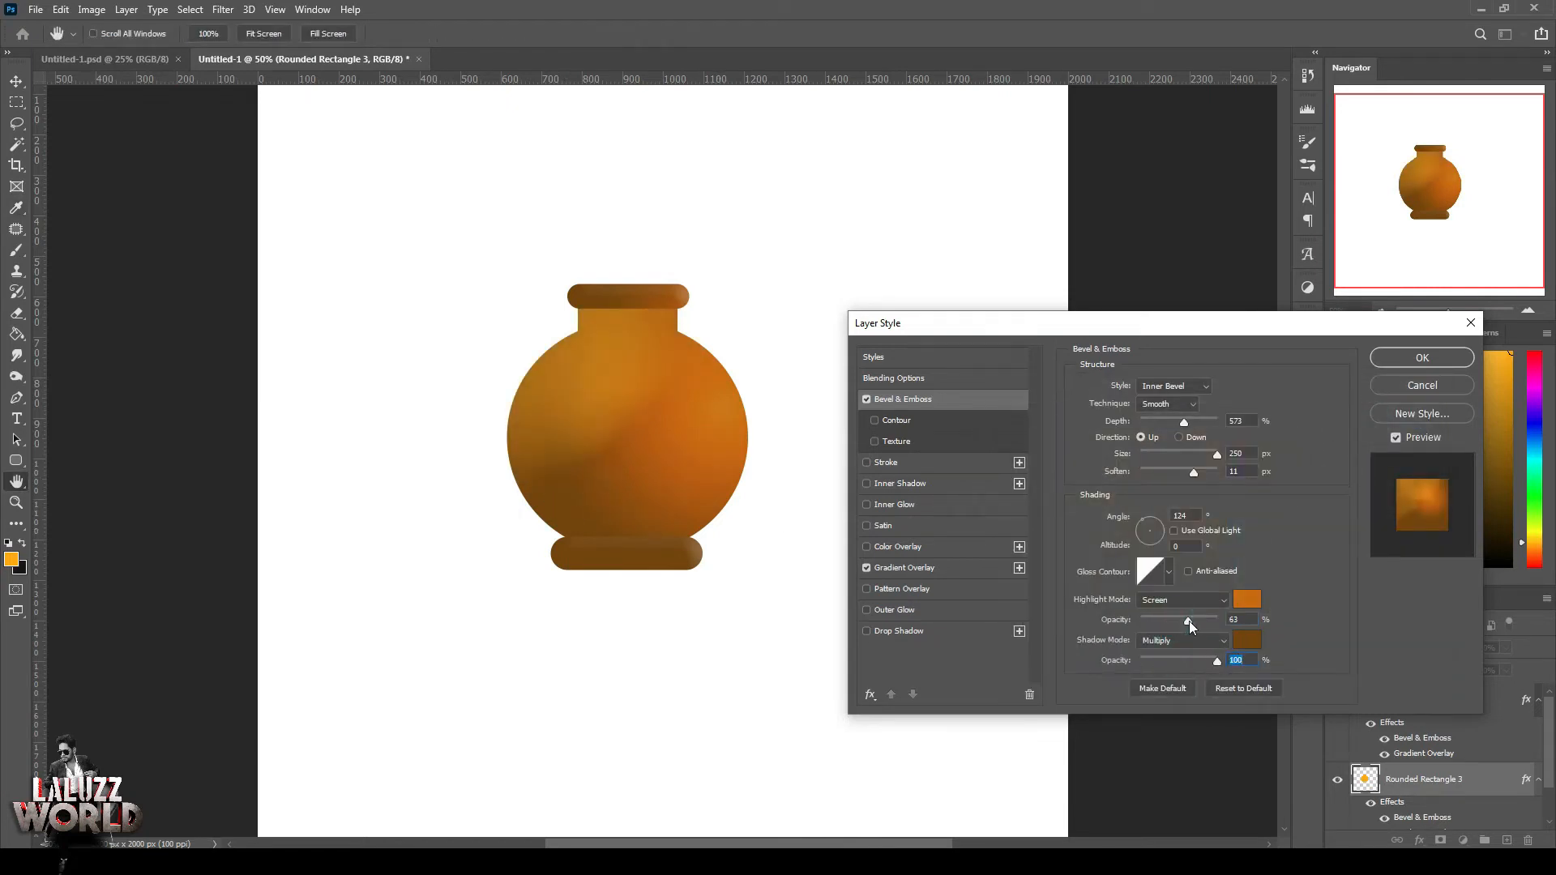
pyautogui.click(1414, 363)
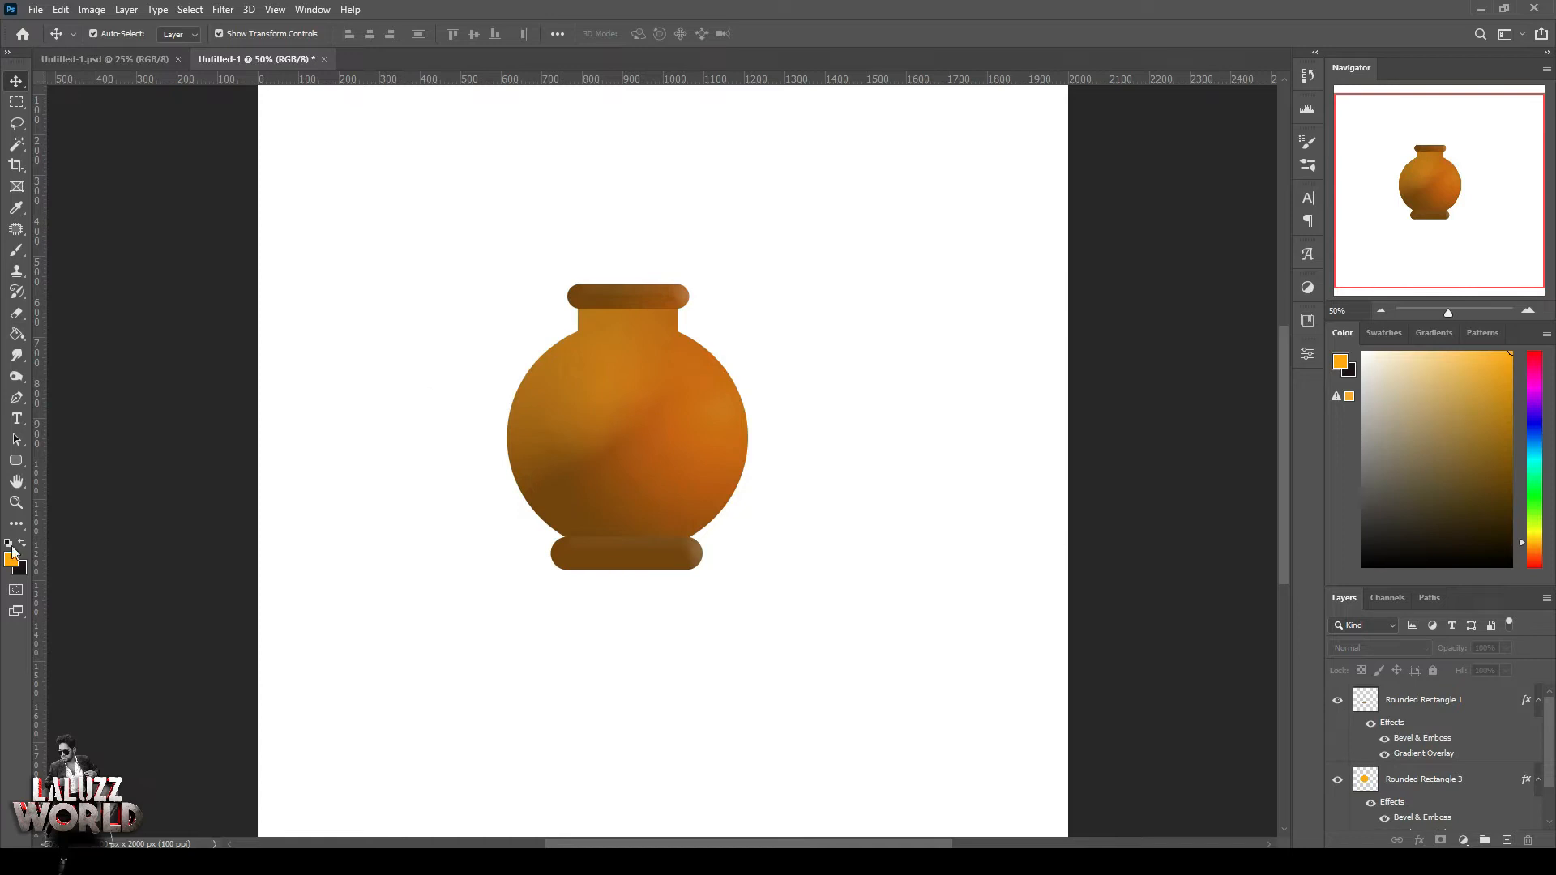
# On a new layer, paint a small pyramid of six round yellow balls with the Brush tool
pyautogui.press('b')
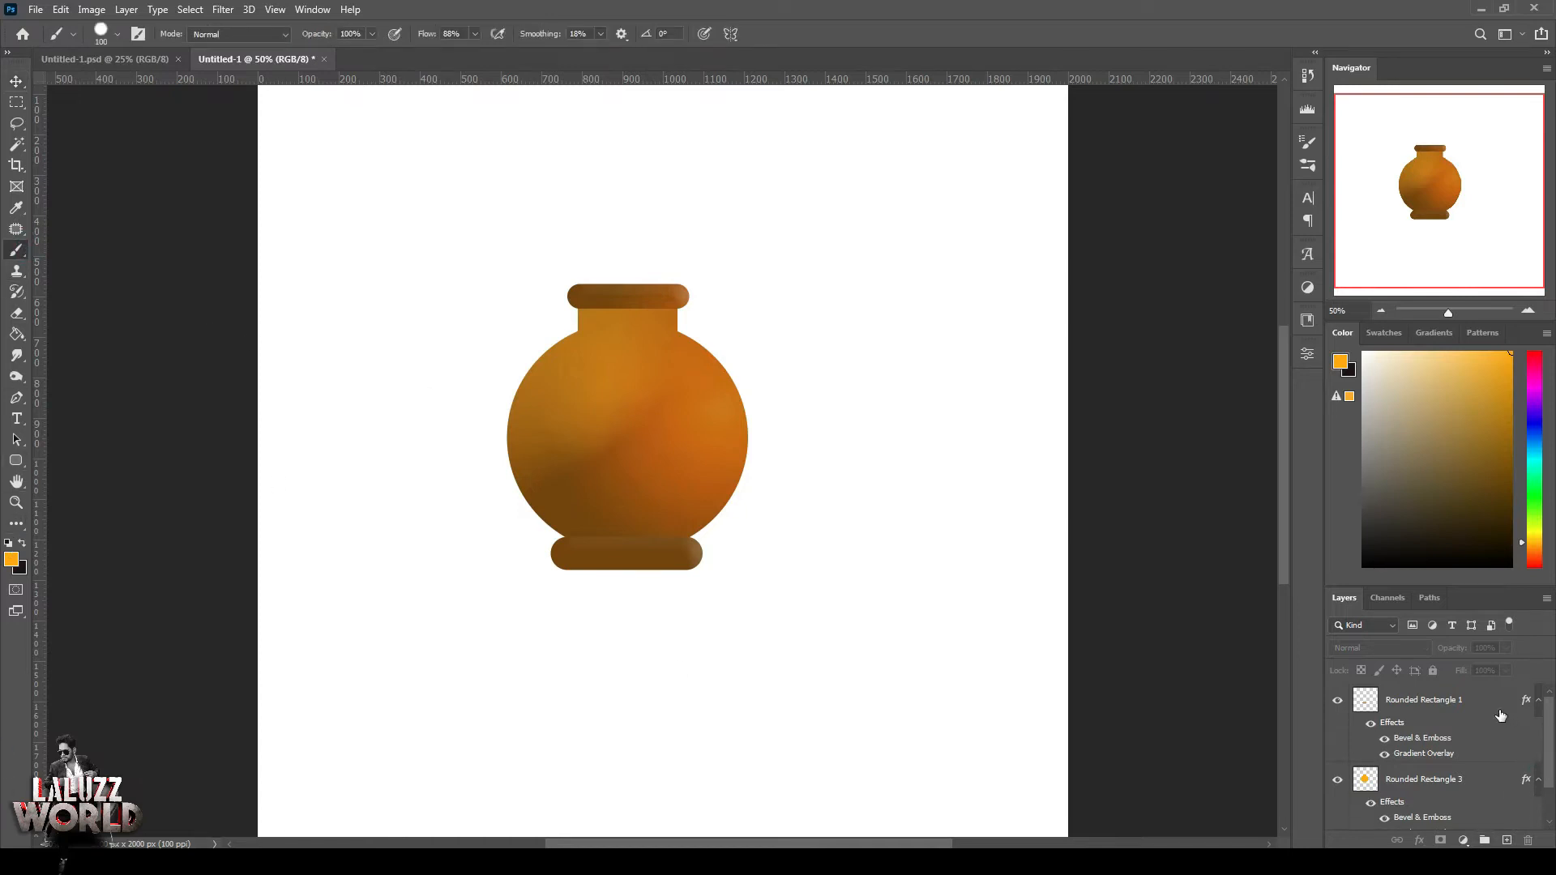
pyautogui.click(1506, 841)
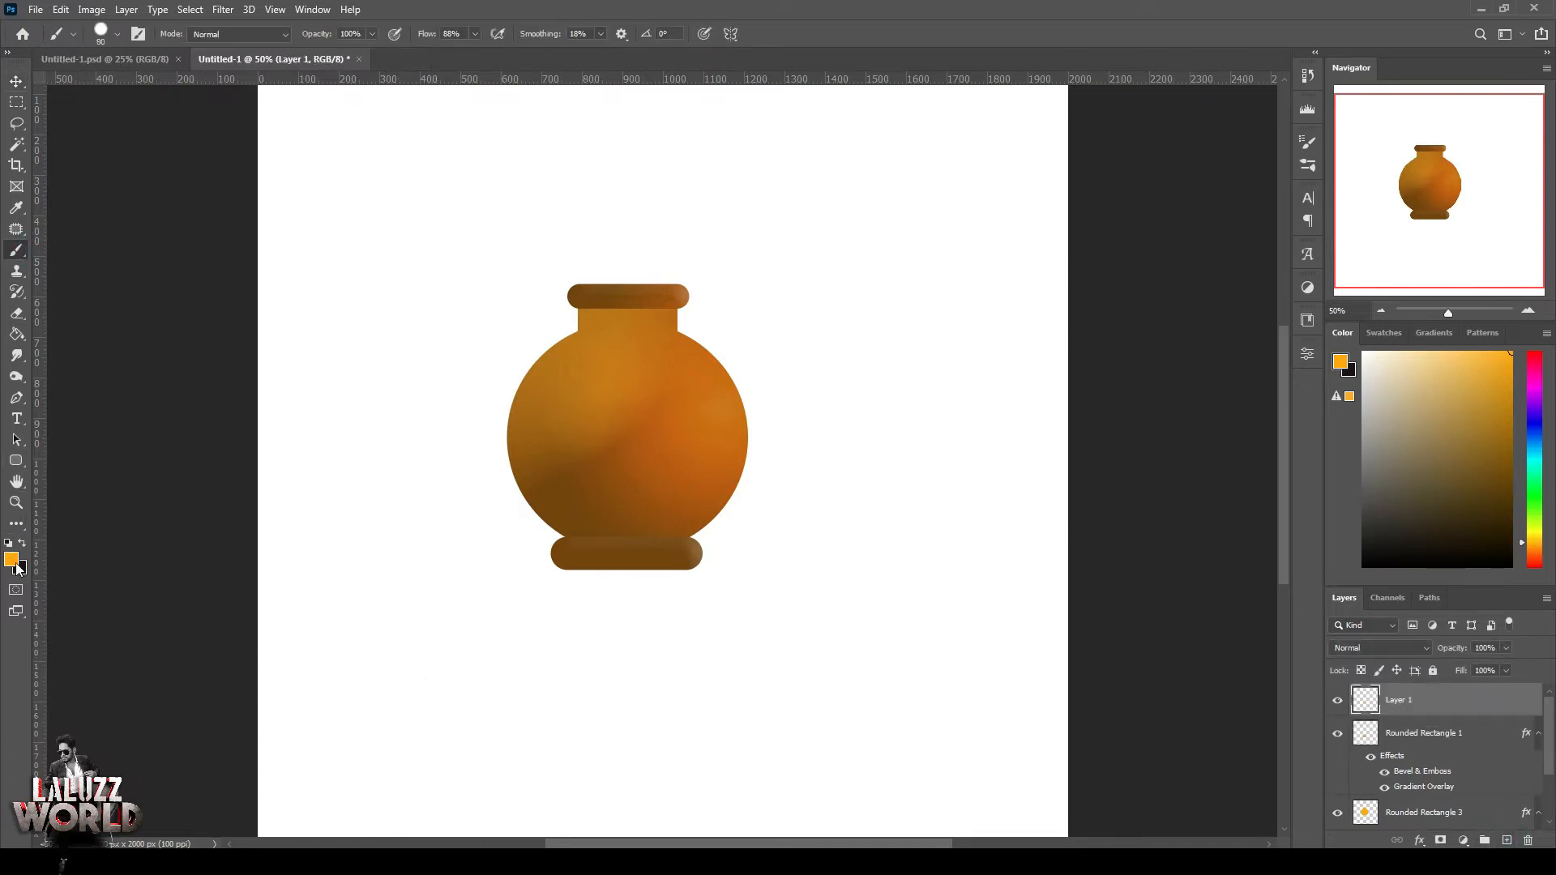
pyautogui.click(18, 568)
pyautogui.click(1244, 598)
pyautogui.click(1389, 414)
pyautogui.click(606, 675)
pyautogui.click(639, 676)
pyautogui.click(624, 648)
# Move the yellow balls onto the pot's mouth and place their layer beneath the rim and base layer
pyautogui.press('v')
pyautogui.moveTo(608, 624); pyautogui.dragTo(628, 225)
pyautogui.moveTo(1459, 705); pyautogui.dragTo(1467, 783)
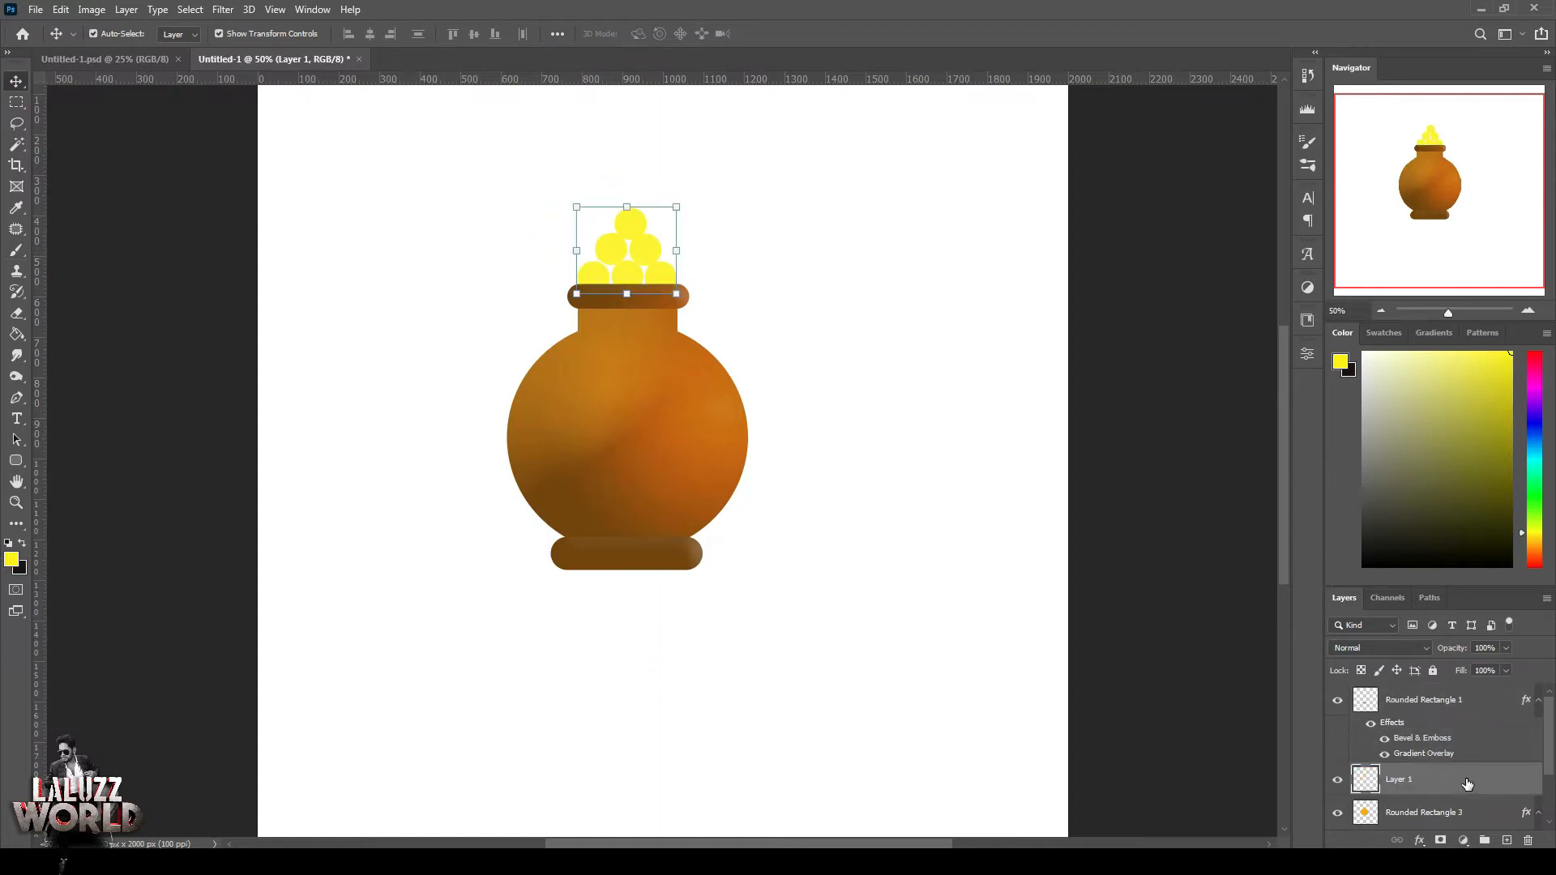
# Add an inner bevel to the yellow balls with depth 272% and size 27 px
pyautogui.click(1420, 841)
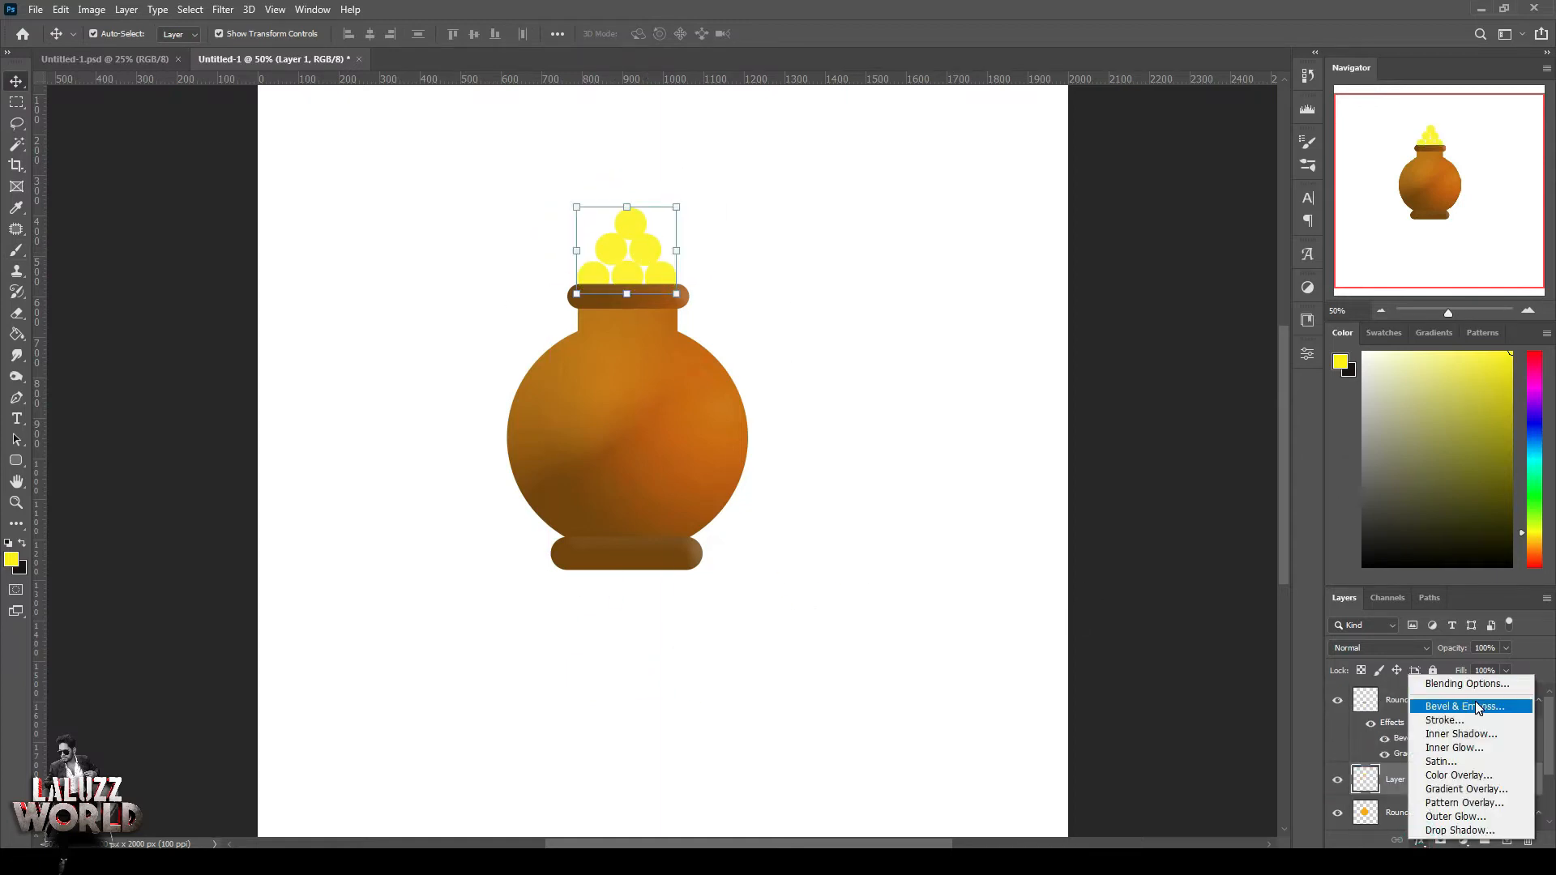
pyautogui.click(1467, 707)
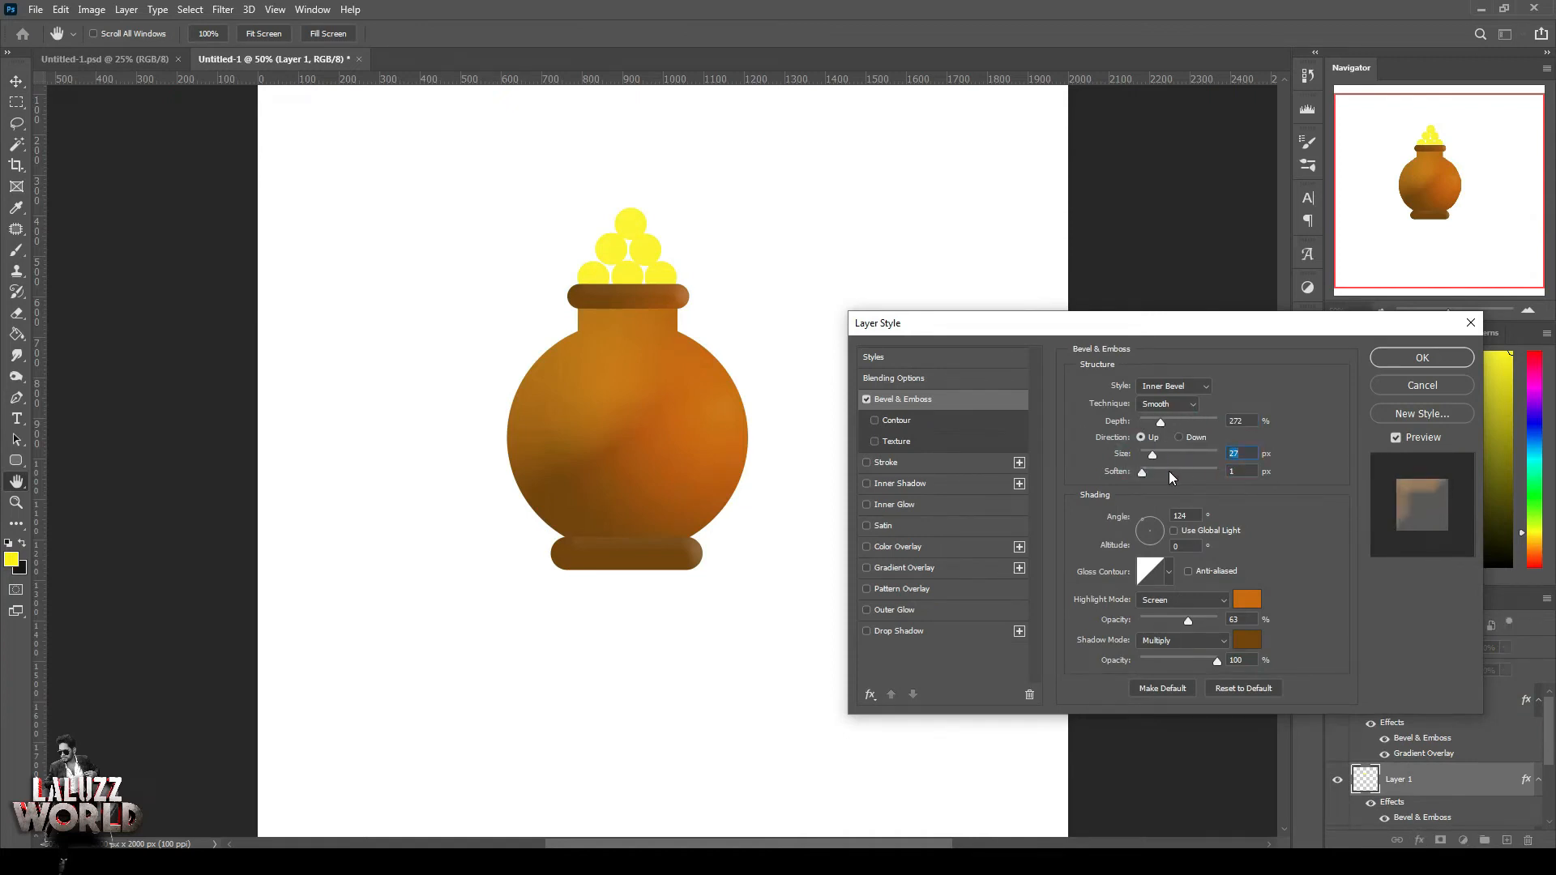
pyautogui.click(1246, 599)
pyautogui.moveTo(1258, 613); pyautogui.dragTo(1260, 607)
pyautogui.click(1225, 425)
pyautogui.click(1420, 444)
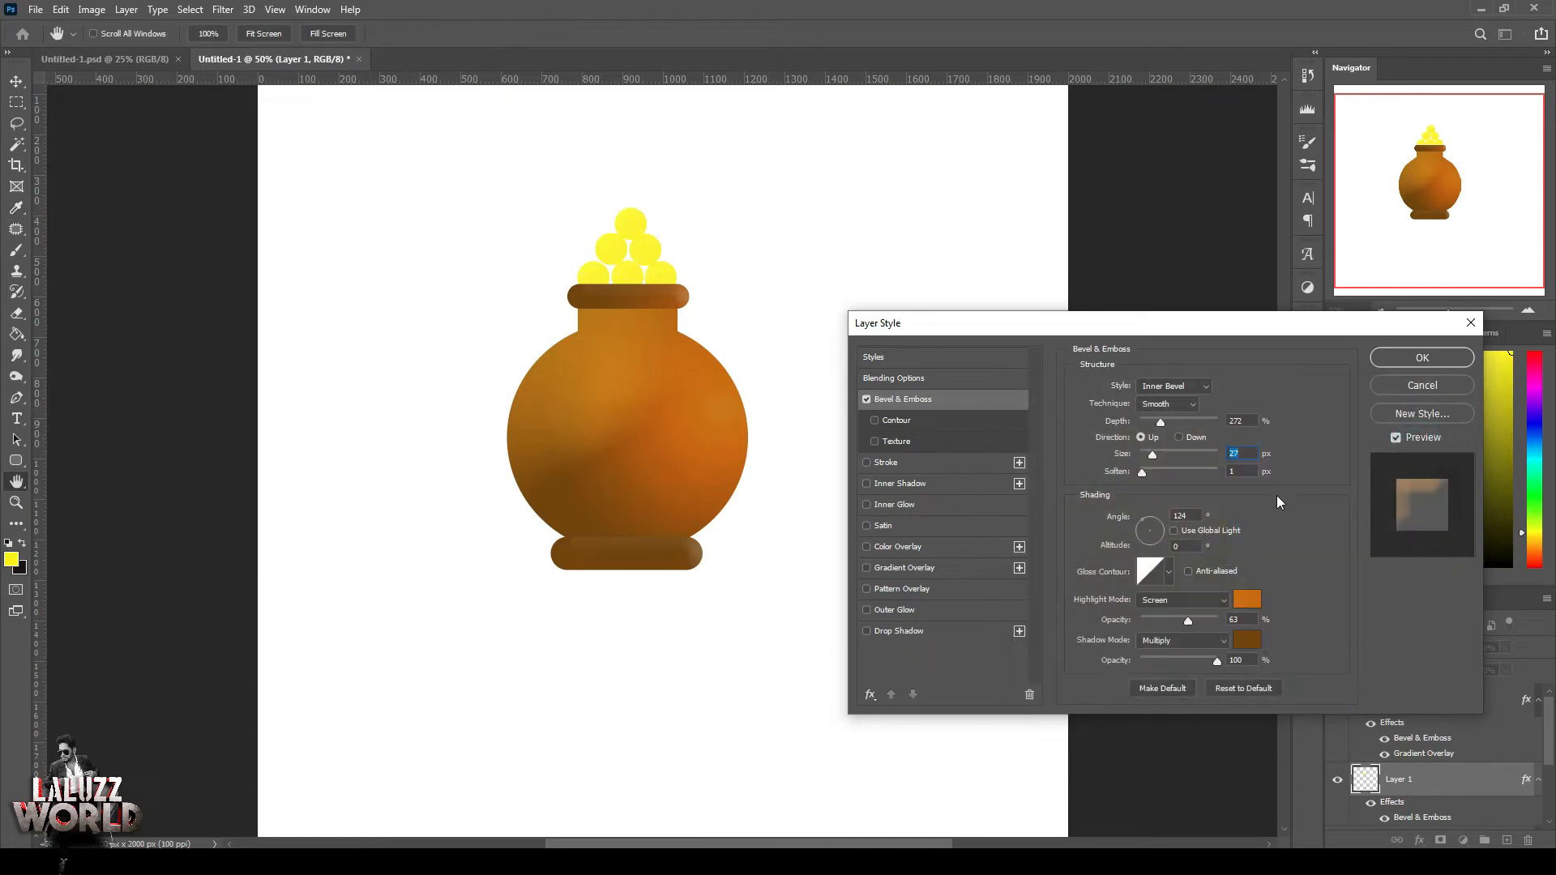
# Enable a gradient overlay on the balls and change its start stop to bright yellow
pyautogui.click(908, 568)
pyautogui.click(1192, 423)
pyautogui.click(1157, 539)
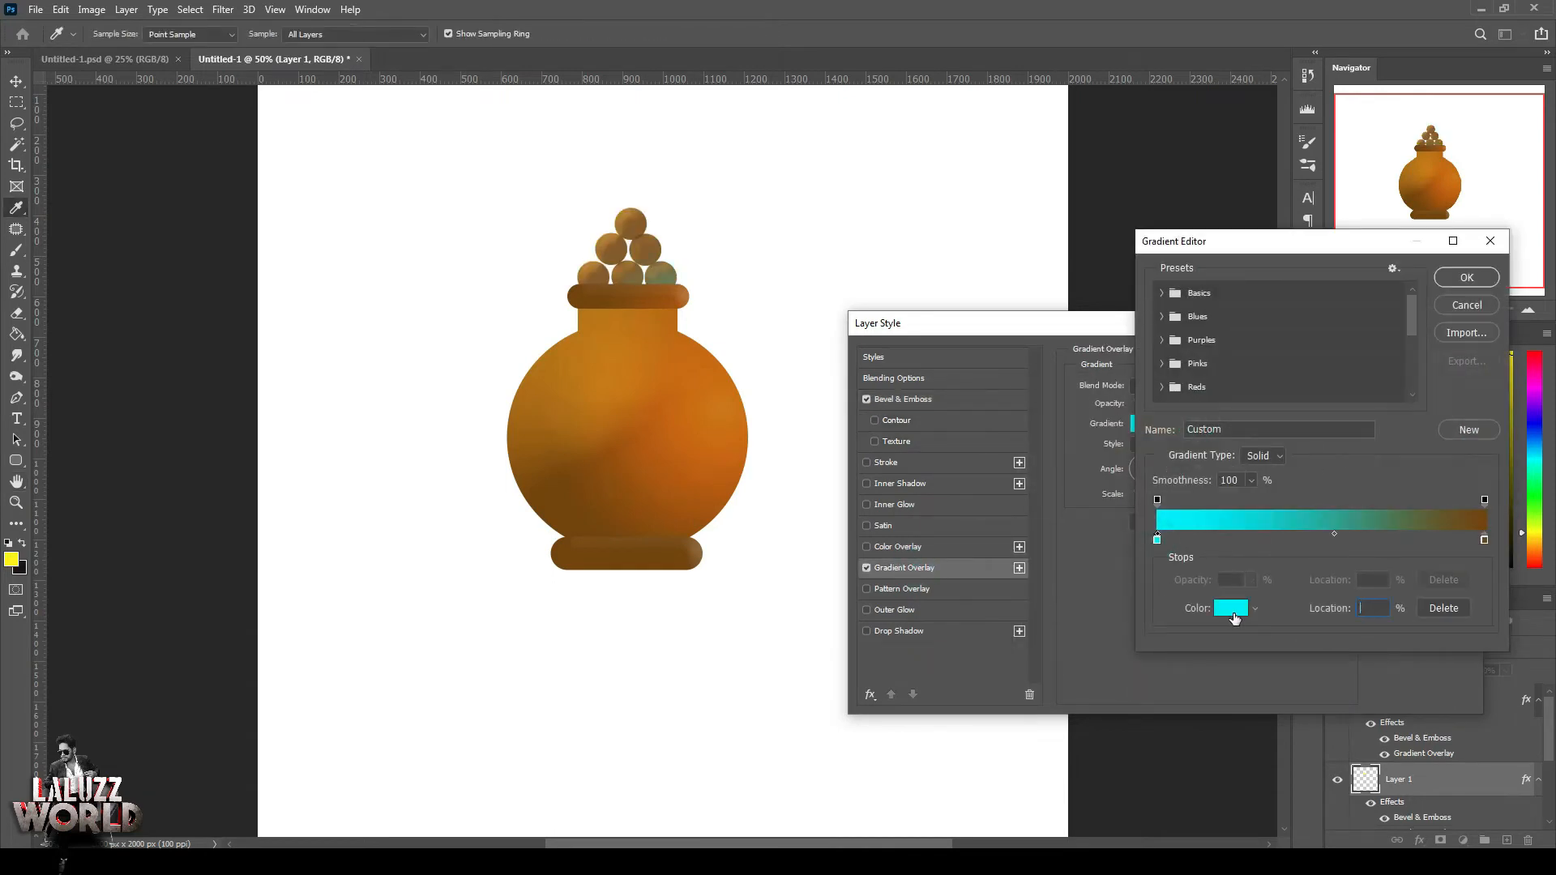
pyautogui.click(1234, 618)
pyautogui.click(1244, 598)
pyautogui.click(1206, 428)
pyautogui.click(1400, 422)
# Set the balls gradient's end stop to darker yellow #ddc418 and accept the gradient
pyautogui.click(1485, 541)
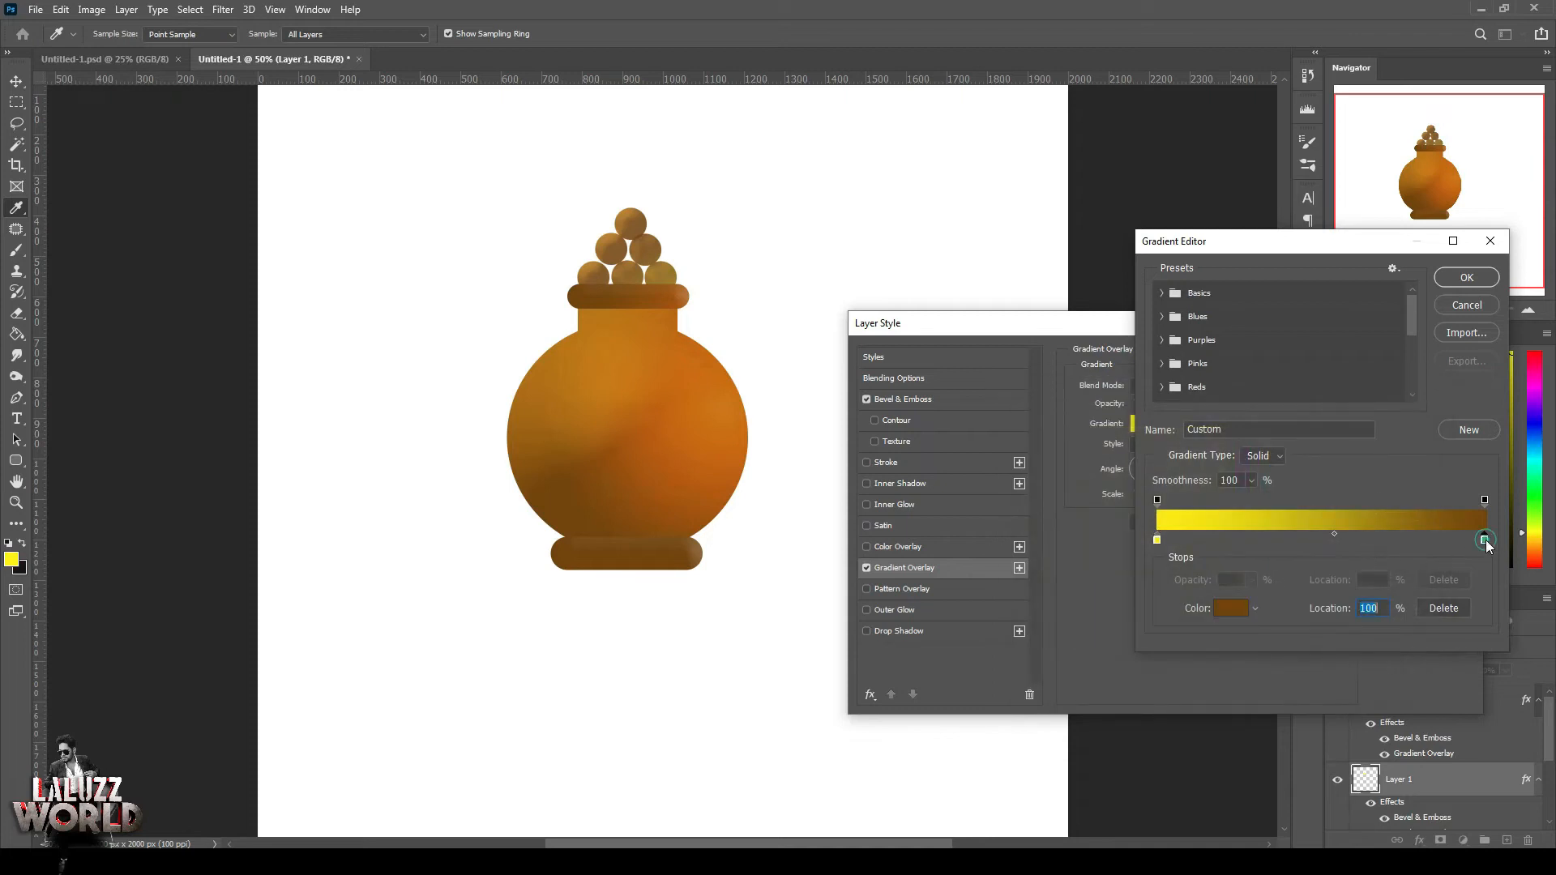
pyautogui.click(1231, 608)
pyautogui.moveTo(1244, 610); pyautogui.dragTo(1244, 600)
pyautogui.click(1203, 450)
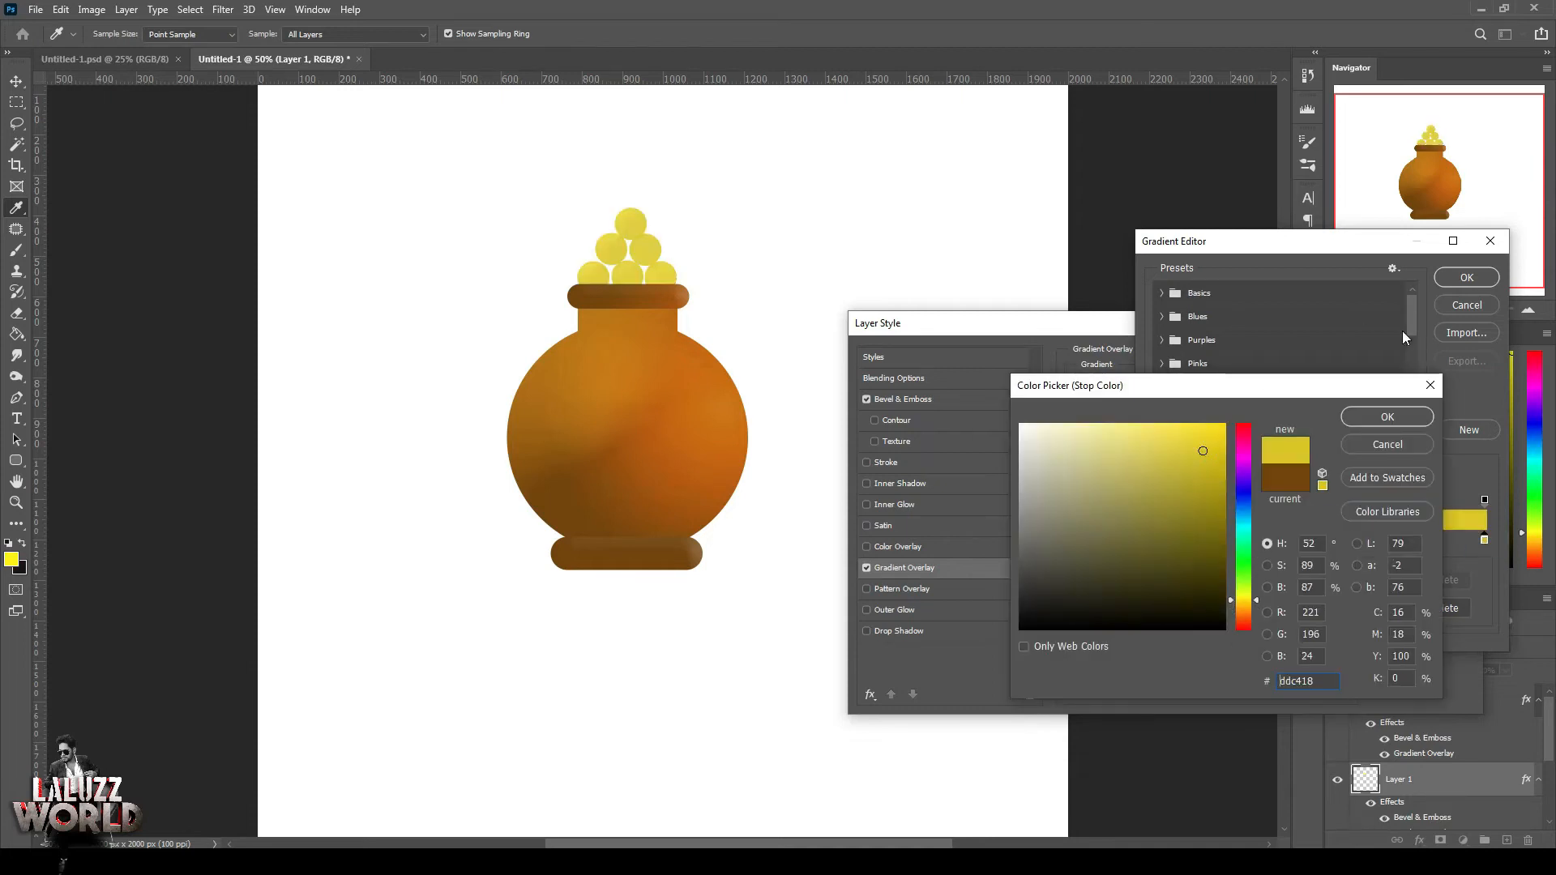
pyautogui.click(1414, 418)
pyautogui.click(1485, 284)
# Set the balls' bevel to depth 698% and size 46 px, change its light angle and apply the style
pyautogui.click(930, 401)
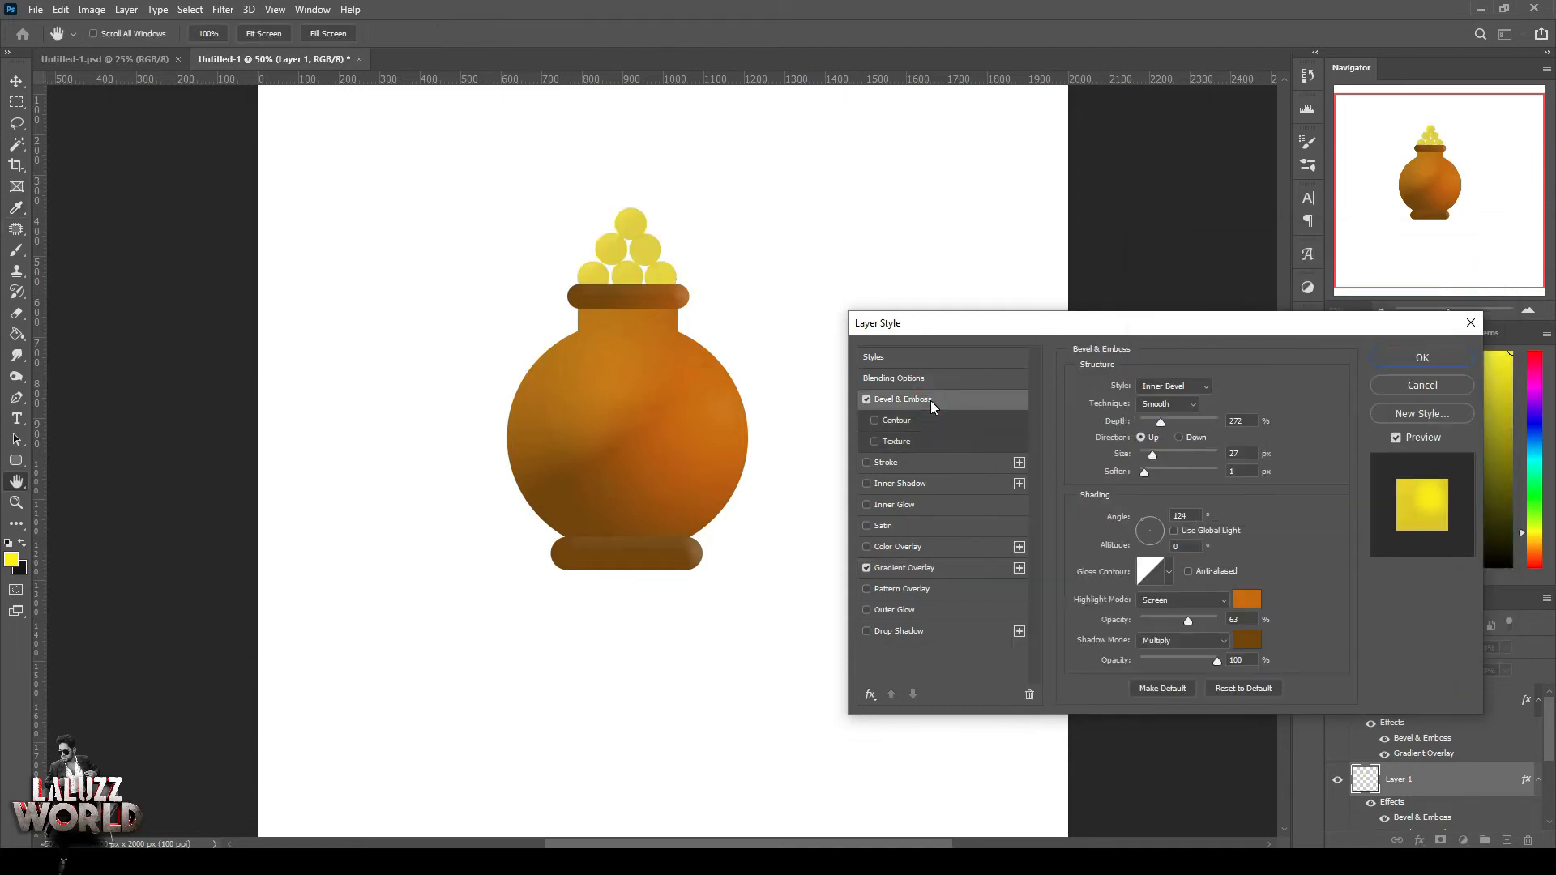
pyautogui.click(1154, 422)
pyautogui.click(1146, 520)
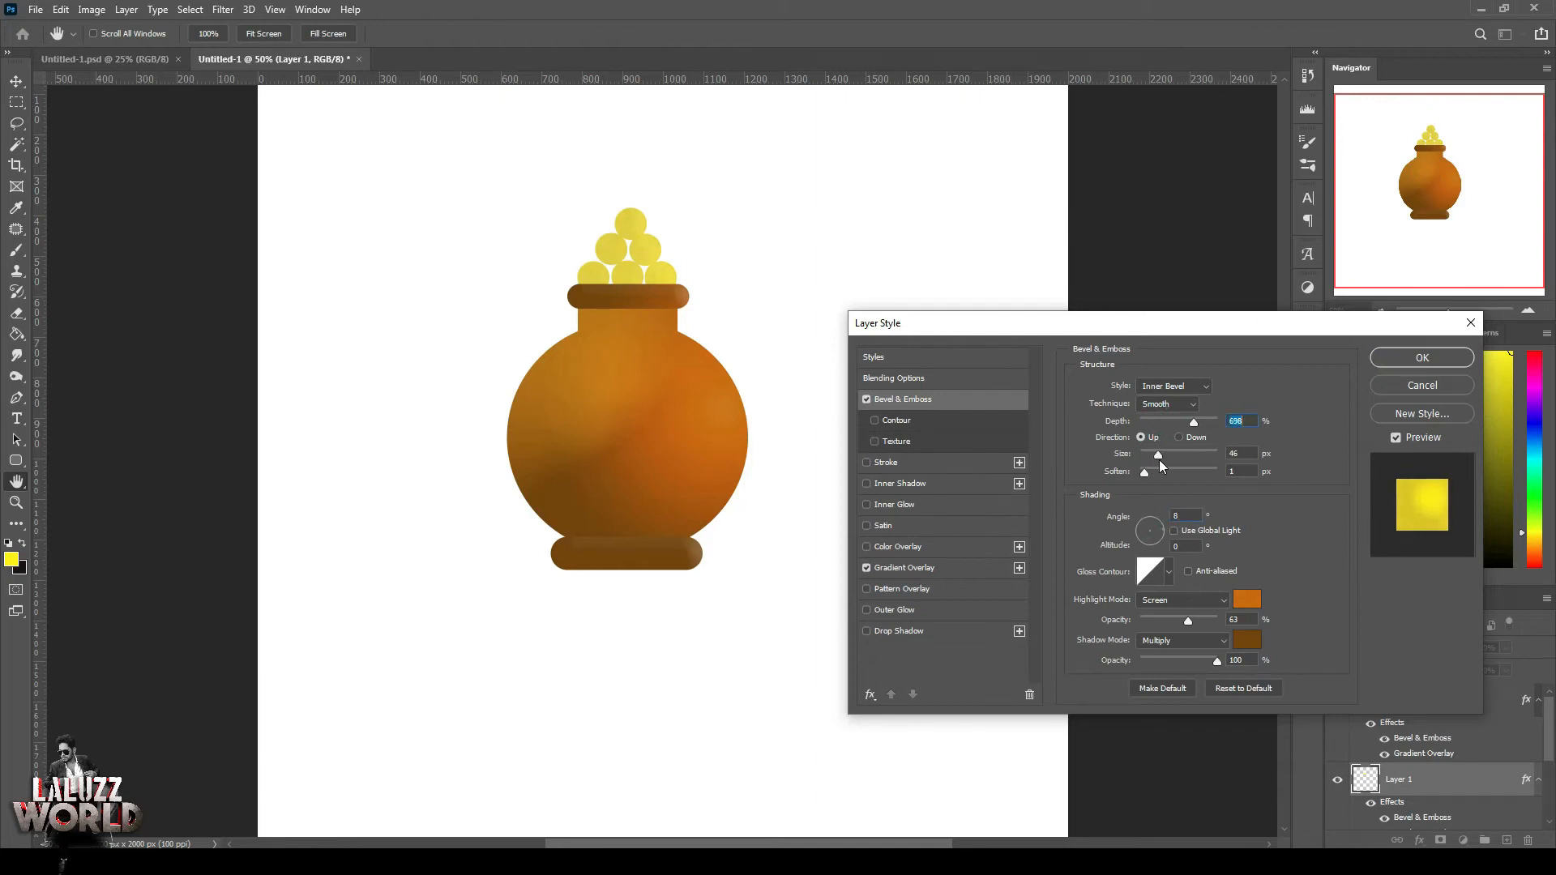
pyautogui.click(1416, 359)
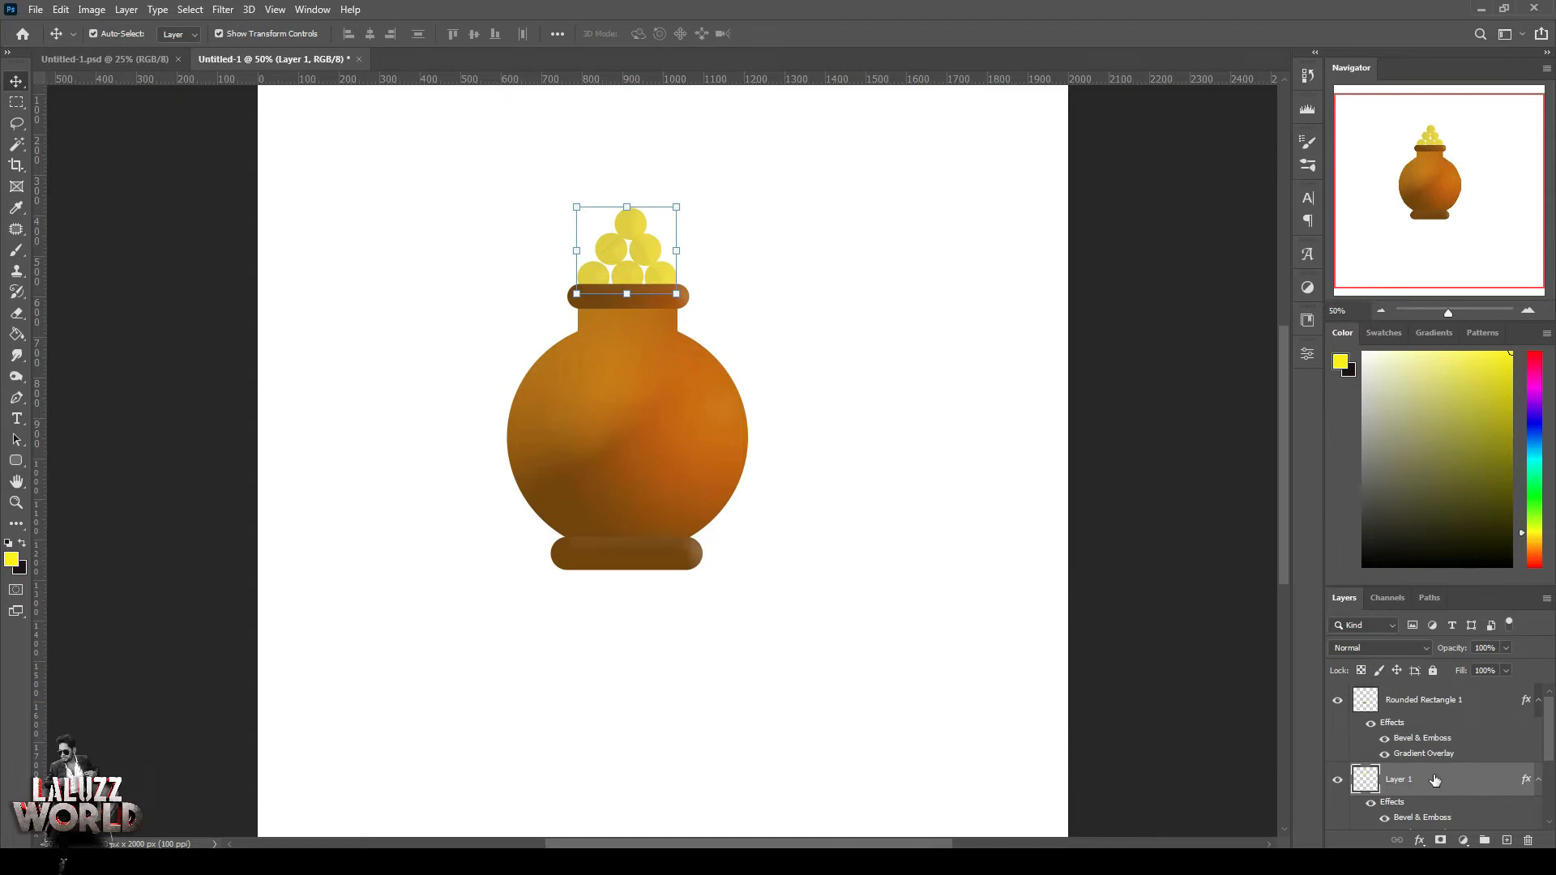
# Darken the end stop of the balls' gradient overlay to #867609 and apply it
pyautogui.doubleClick(1447, 821)
pyautogui.click(932, 568)
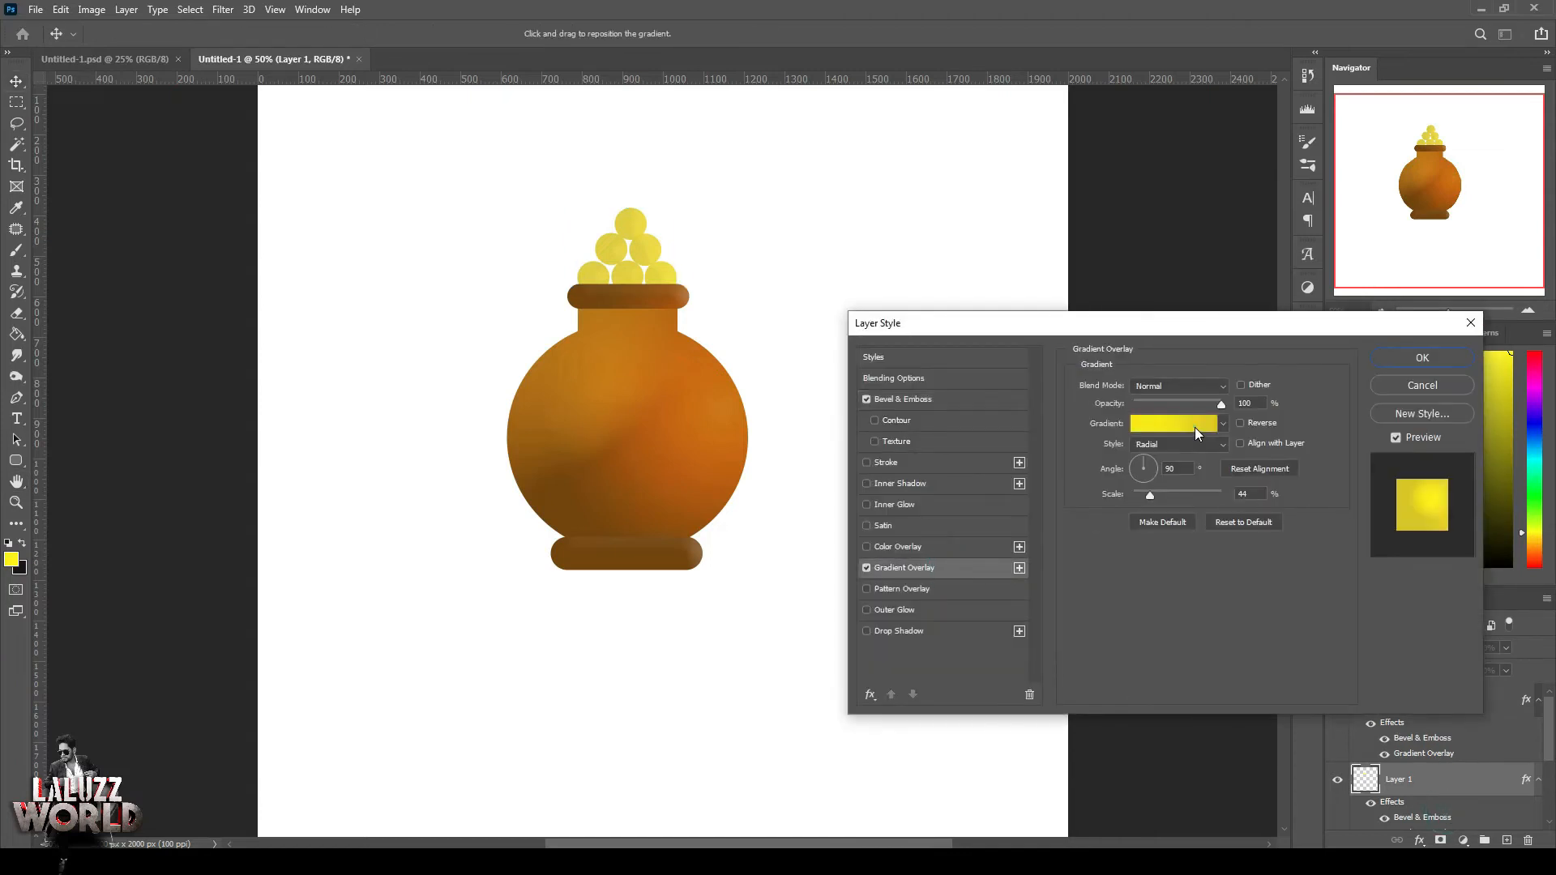
pyautogui.click(1192, 423)
pyautogui.click(1484, 540)
pyautogui.doubleClick(1485, 541)
pyautogui.click(1213, 517)
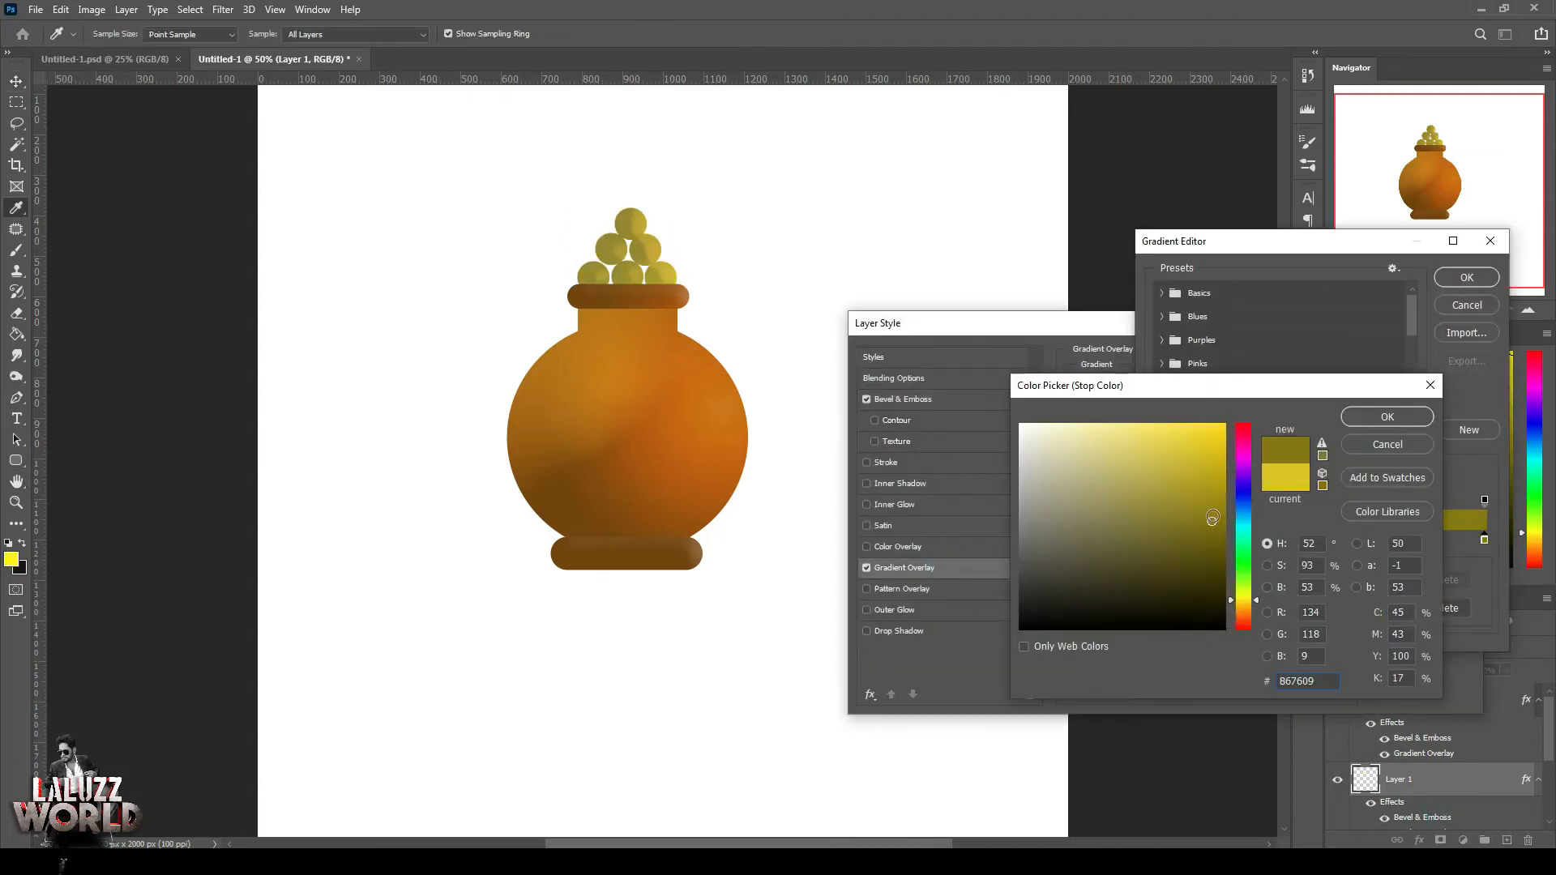
pyautogui.click(1431, 419)
pyautogui.click(1451, 280)
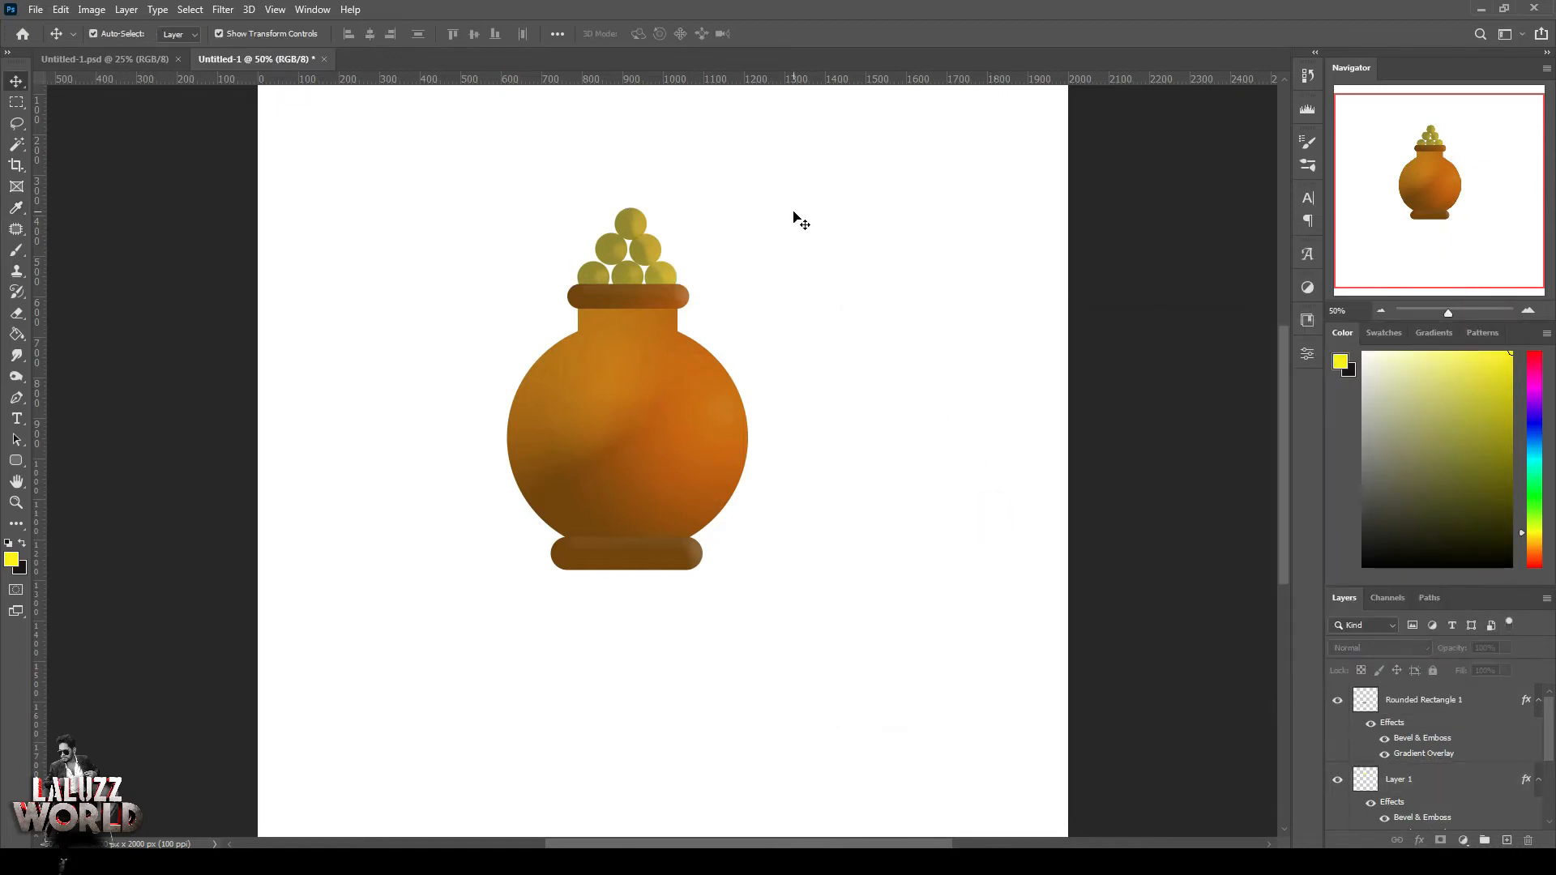
# Group all the pot and ball layers, combine the group into a single layer and bring it into the poster document
pyautogui.moveTo(793, 213); pyautogui.dragTo(518, 689)
pyautogui.click(1483, 841)
pyautogui.rightClick(1404, 698)
pyautogui.click(1435, 557)
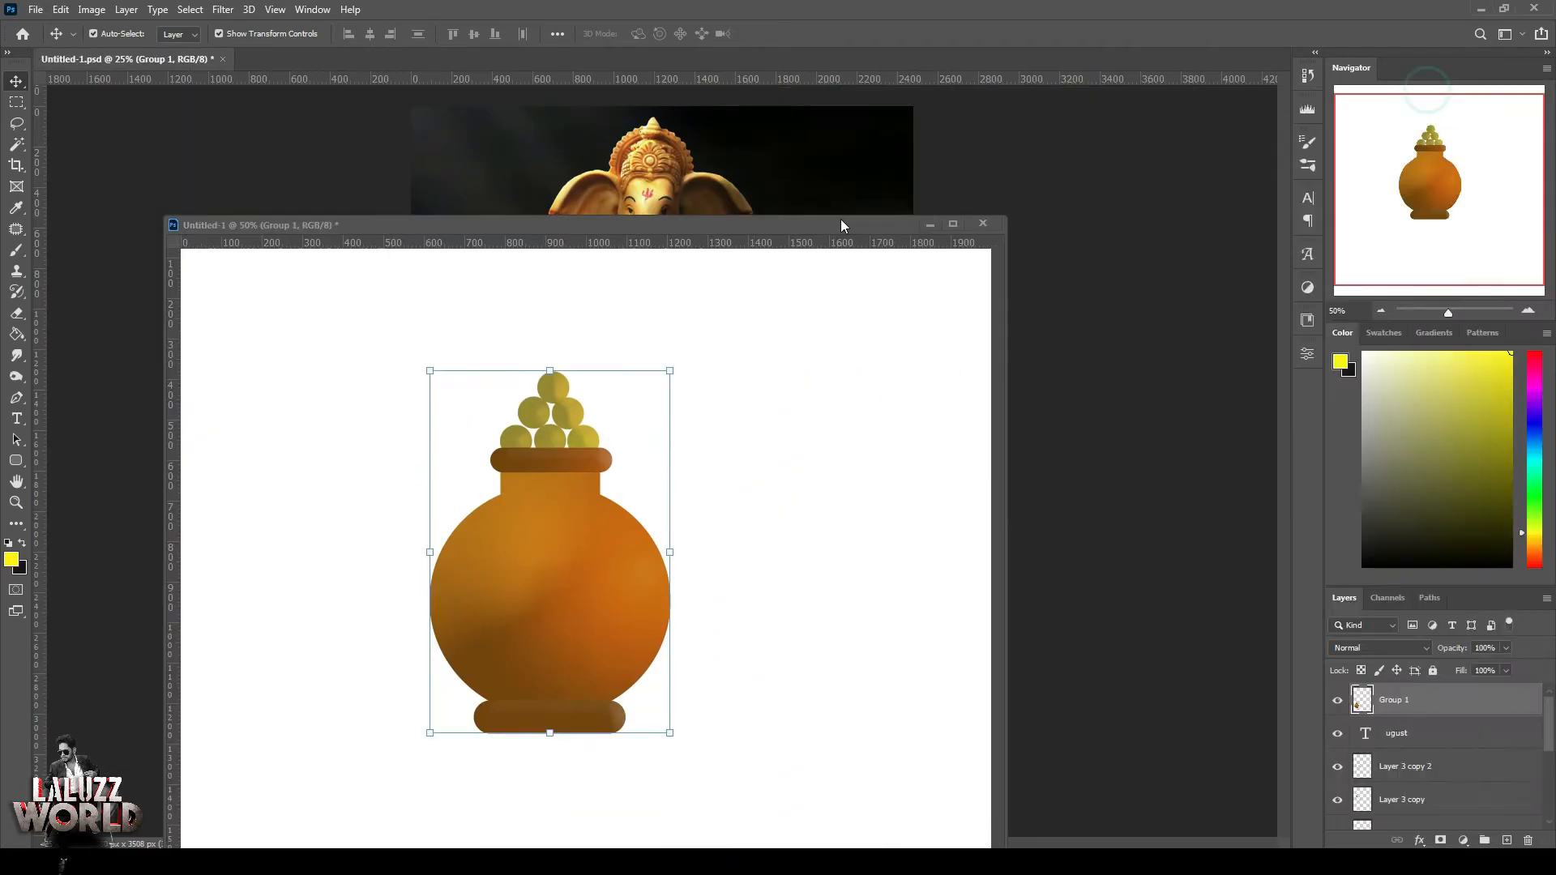
# Close the separate pot document and place the pot to the right of Ganesha at the leaf's edge
pyautogui.hotkey('ctrl', 'w')
pyautogui.click(772, 322)
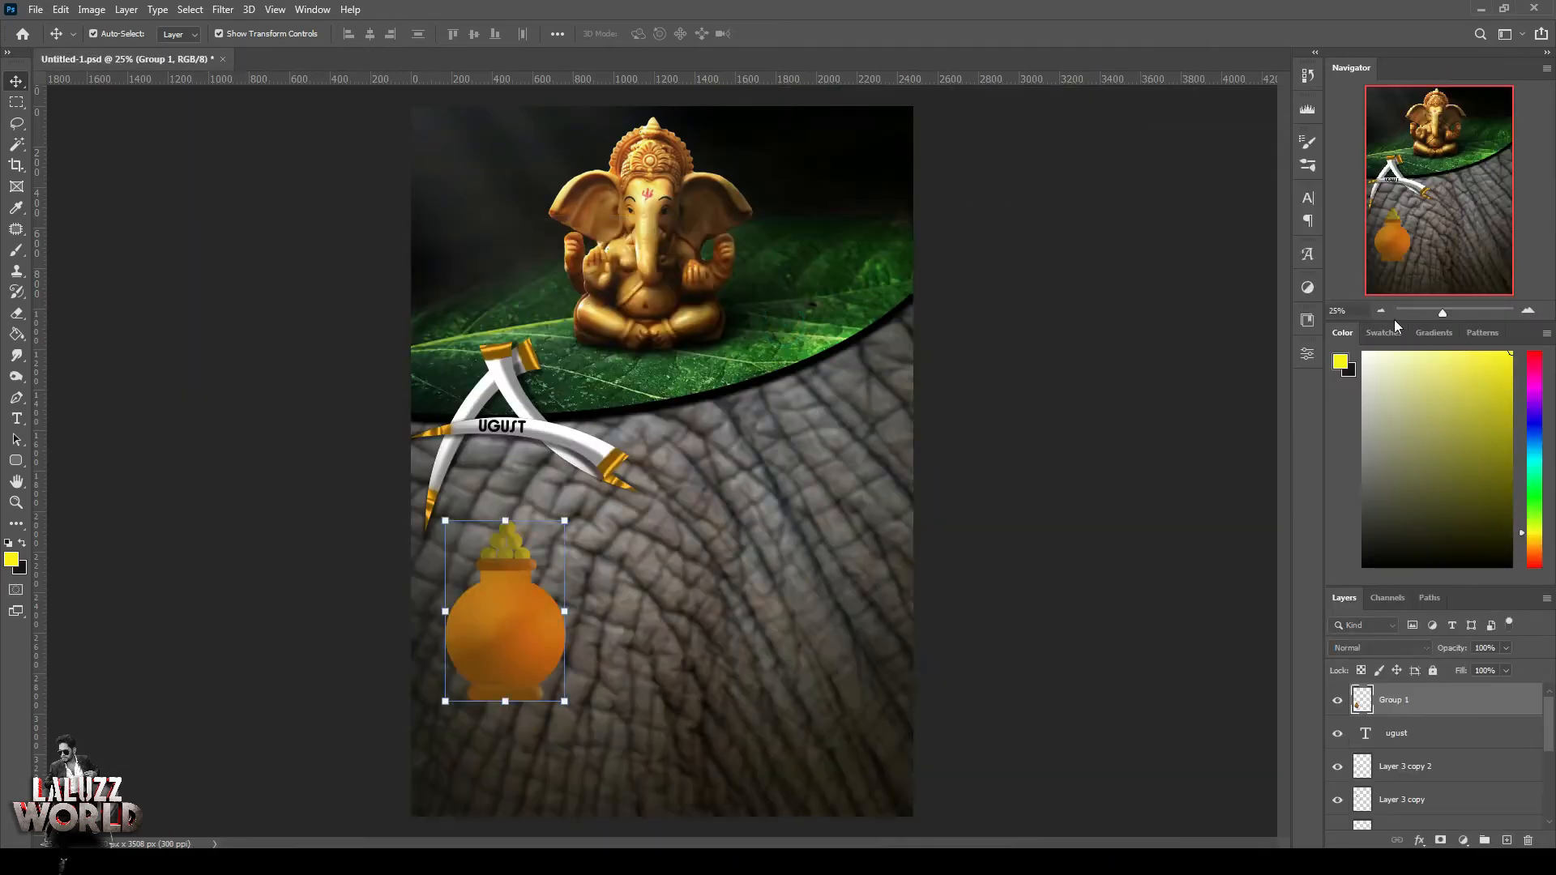
pyautogui.click(1381, 311)
pyautogui.click(1381, 311)
pyautogui.click(1381, 311)
pyautogui.moveTo(614, 512); pyautogui.dragTo(709, 410)
pyautogui.click(1528, 311)
pyautogui.click(1528, 311)
pyautogui.click(1528, 311)
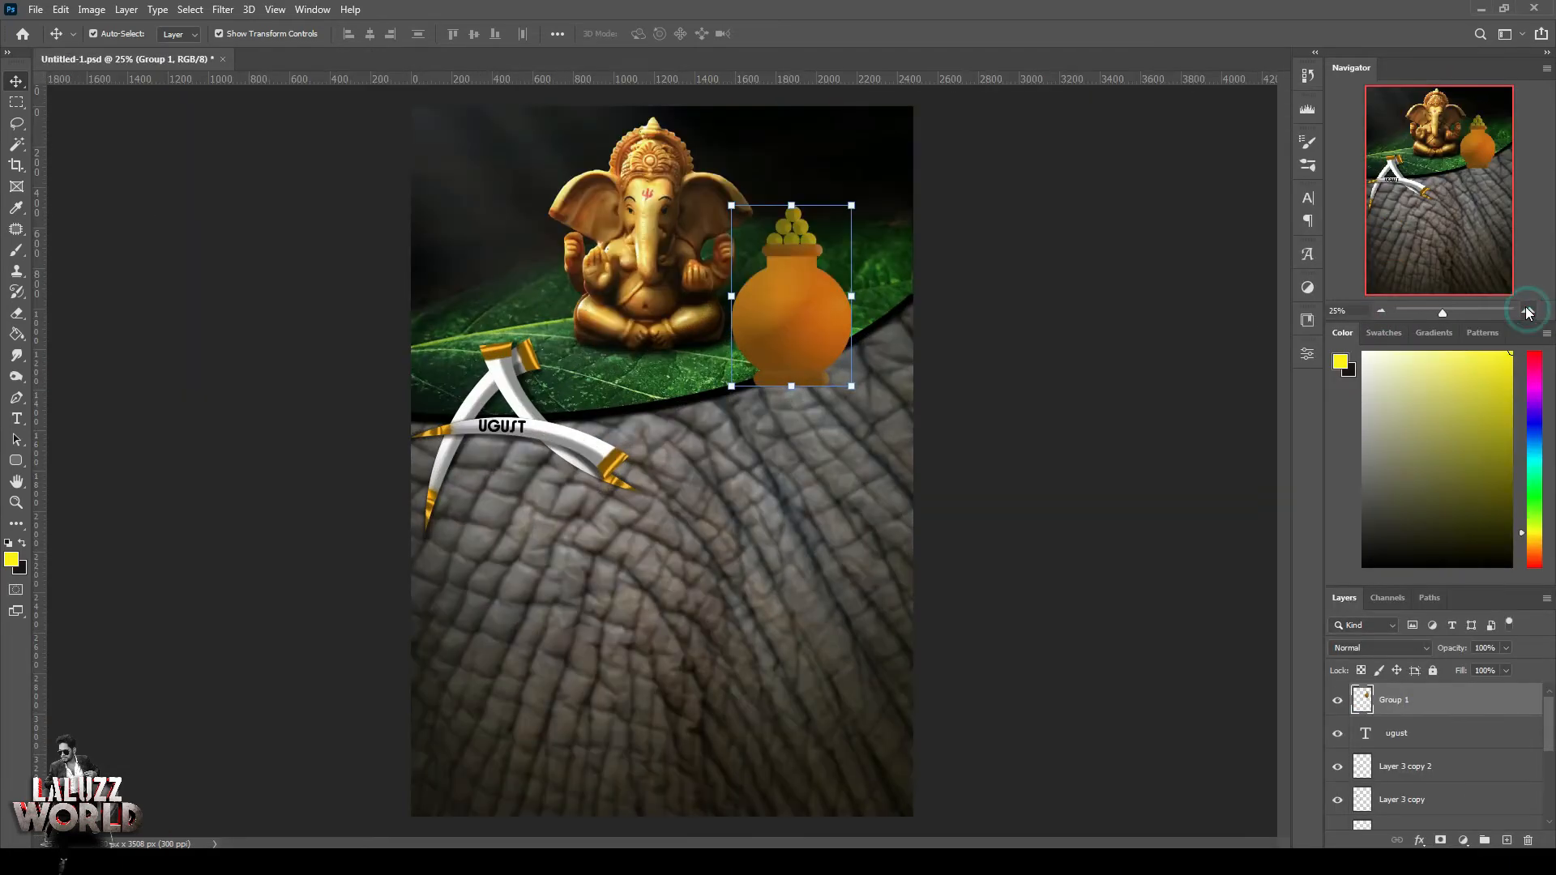
# Stack the calendar dates group above the elephant-skin layer and expand the group
pyautogui.click(1351, 702)
pyautogui.click(1412, 791)
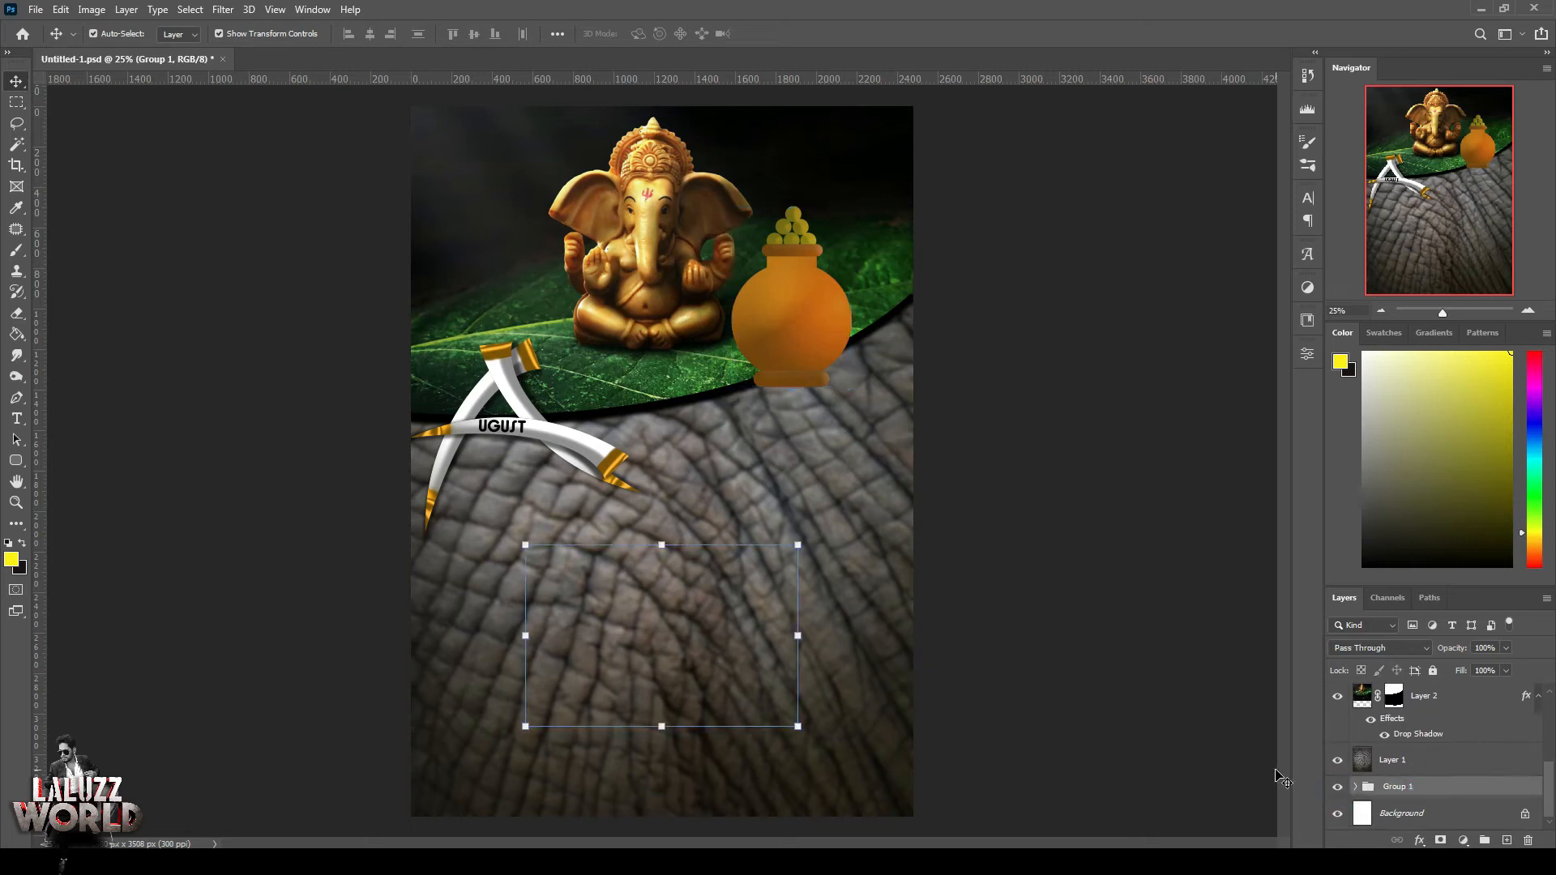
pyautogui.moveTo(1415, 767); pyautogui.dragTo(1410, 799)
pyautogui.click(1378, 755)
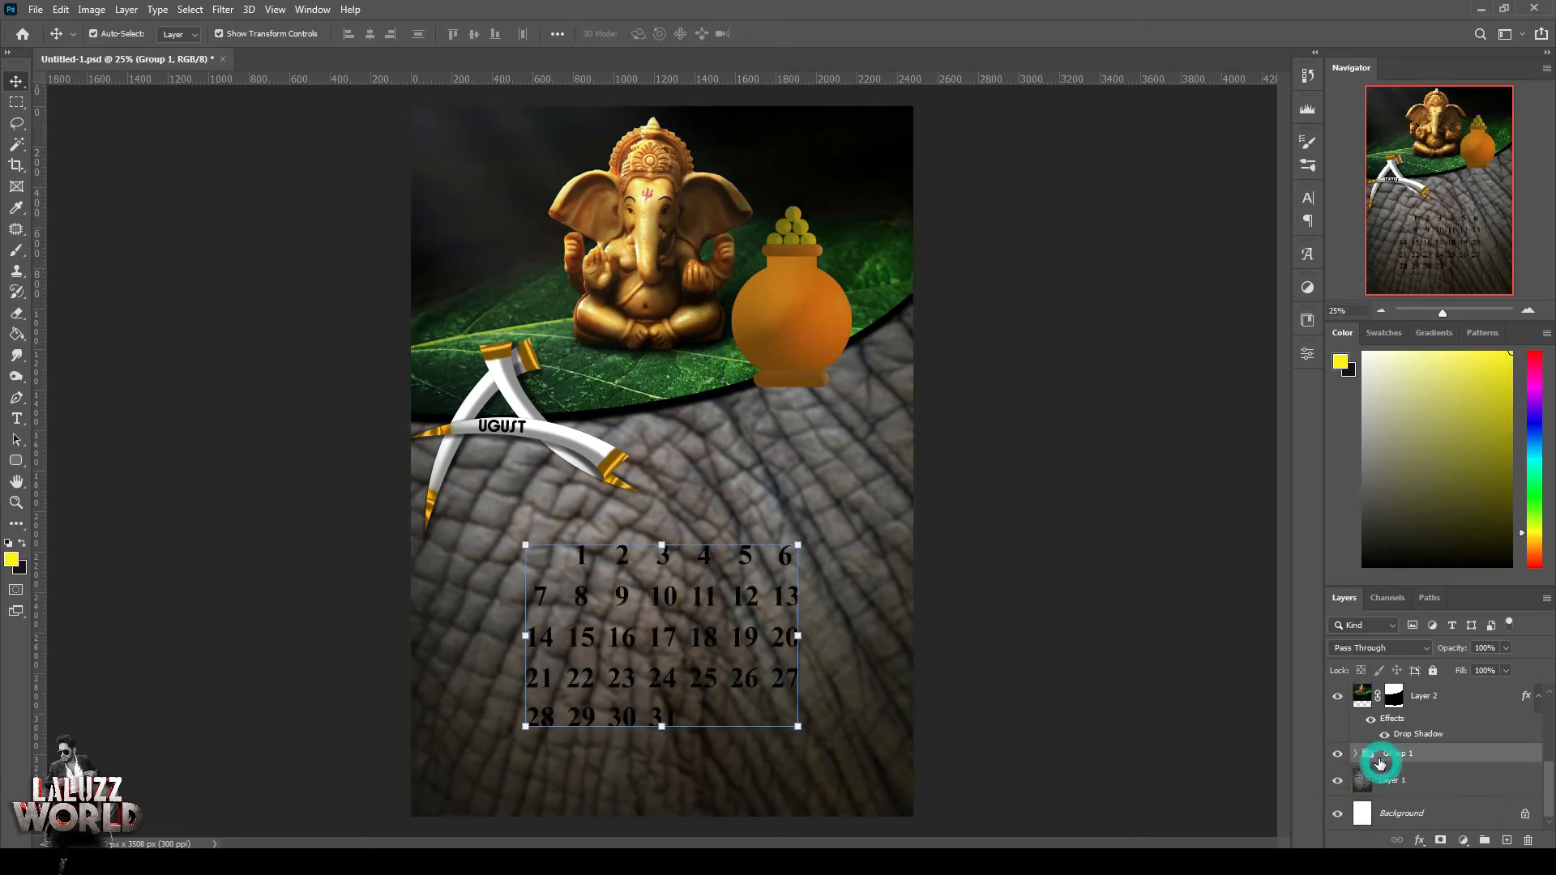
# Hide the elephant-skin layer and the Ganesha leaf layer to isolate the calendar dates
pyautogui.click(1337, 780)
pyautogui.moveTo(501, 762); pyautogui.dragTo(941, 747)
pyautogui.click(906, 154)
pyautogui.click(1337, 700)
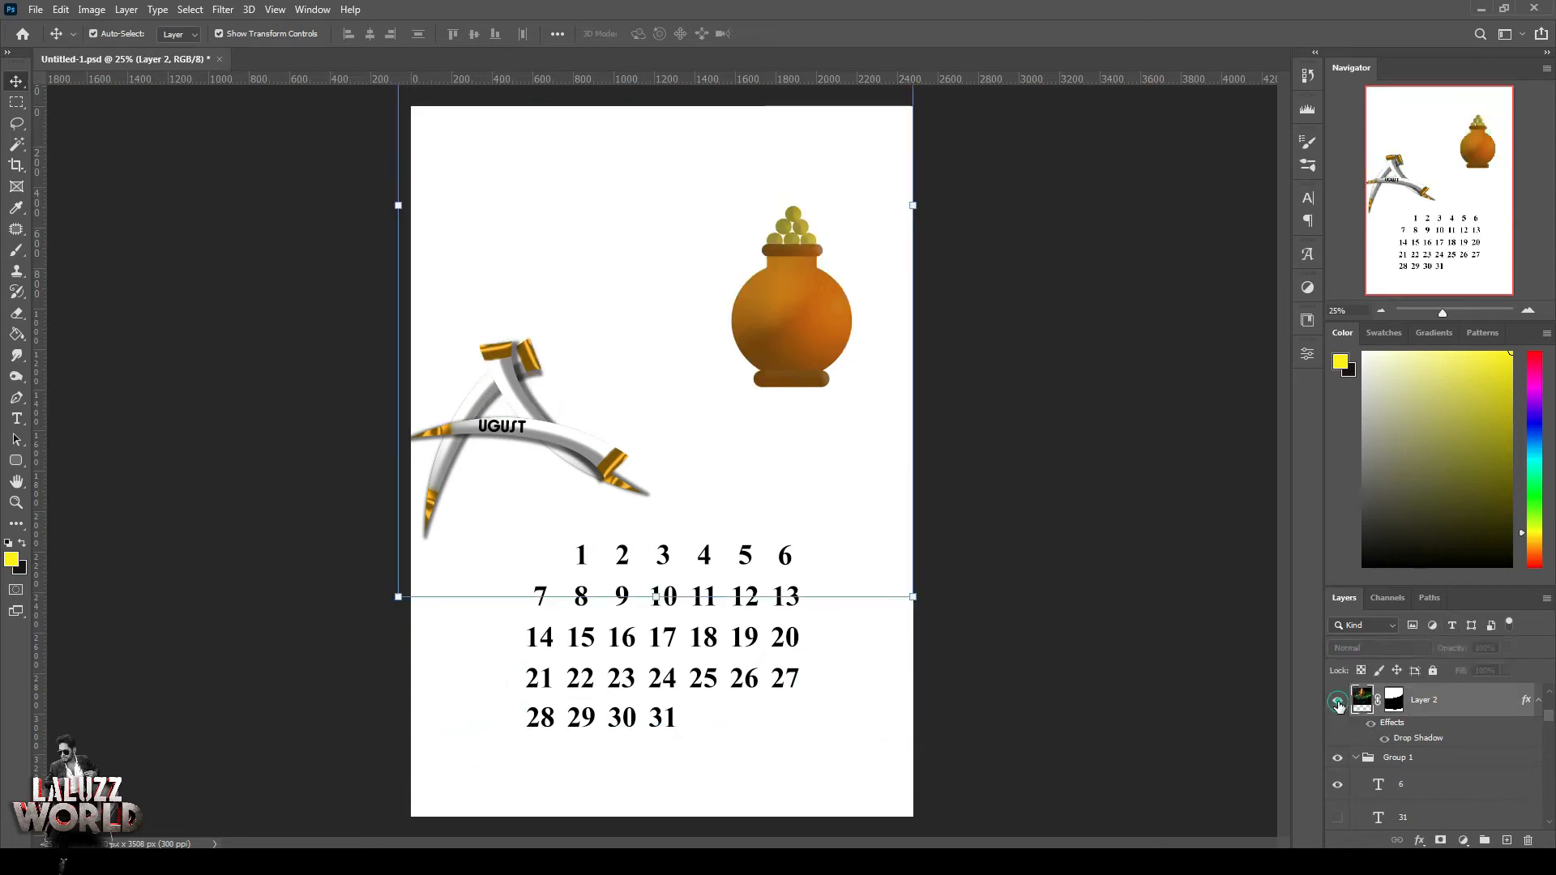
# Show the Ganesha leaf layer, apply its layer mask permanently and save the document
pyautogui.click(1337, 699)
pyautogui.click(1395, 700)
pyautogui.rightClick(1394, 700)
pyautogui.click(1440, 600)
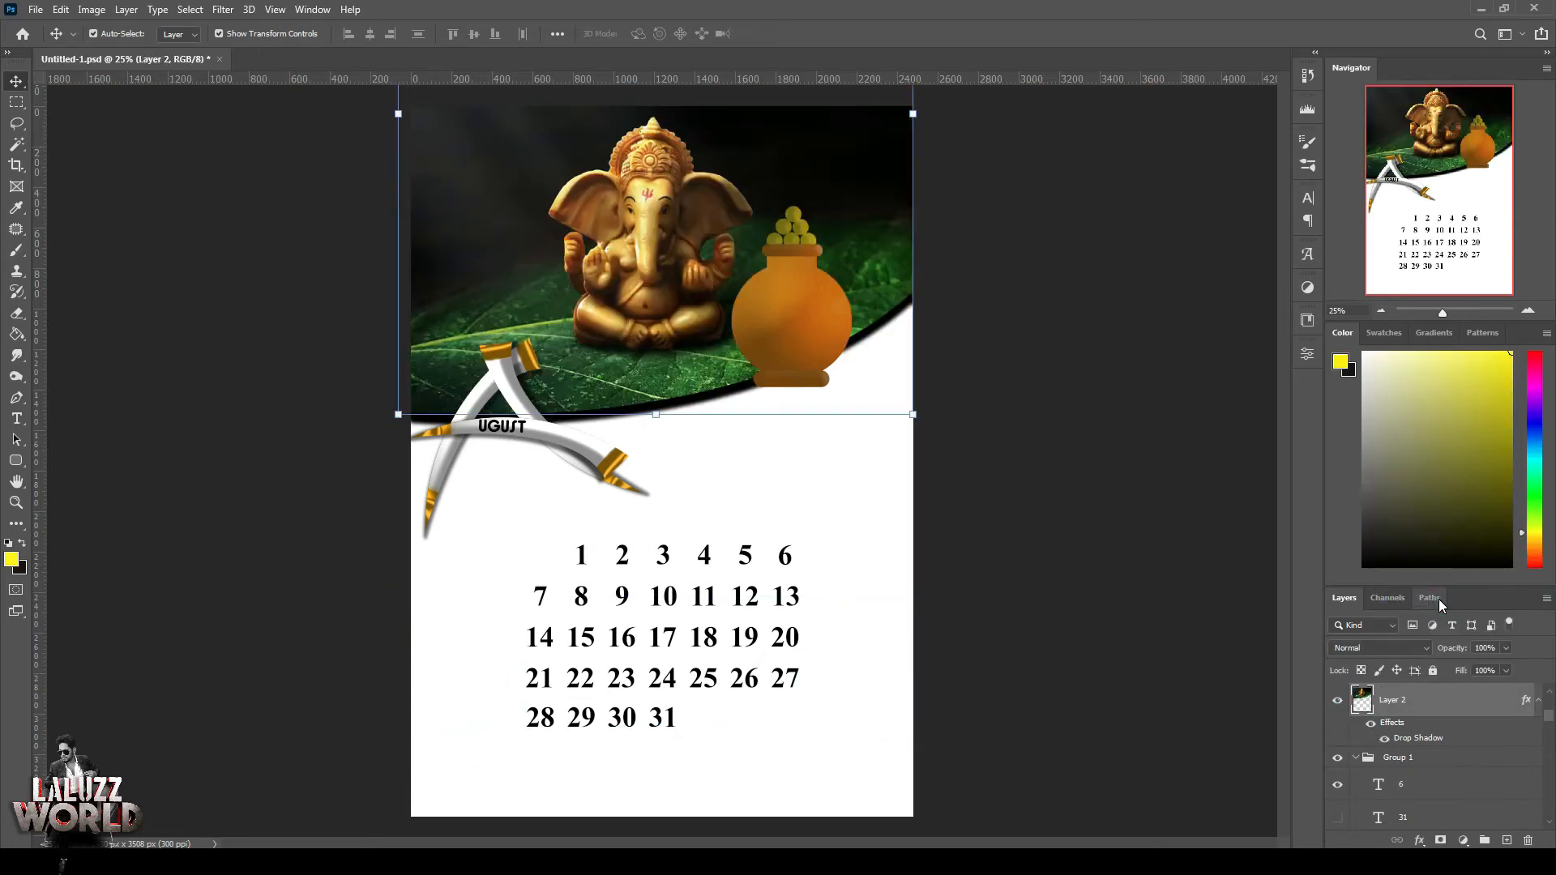
pyautogui.hotkey('ctrl', 's')
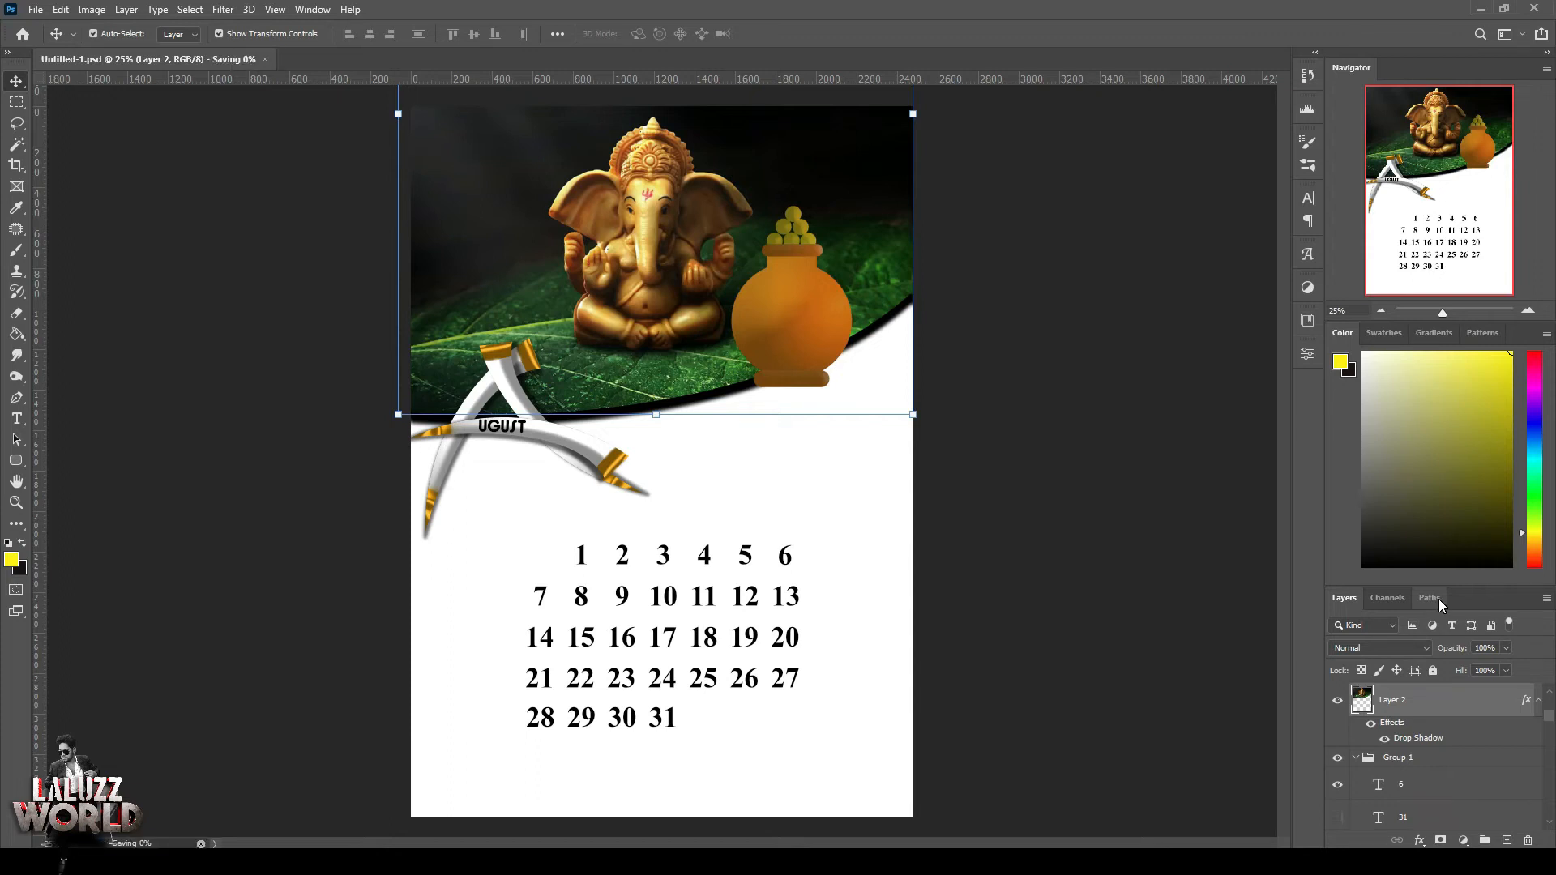
# Collapse the calendar dates group, then group the "ugust" text with the tusk layers and hide that group
pyautogui.moveTo(975, 529); pyautogui.dragTo(407, 781)
pyautogui.moveTo(507, 775); pyautogui.dragTo(903, 571)
pyautogui.click(1355, 760)
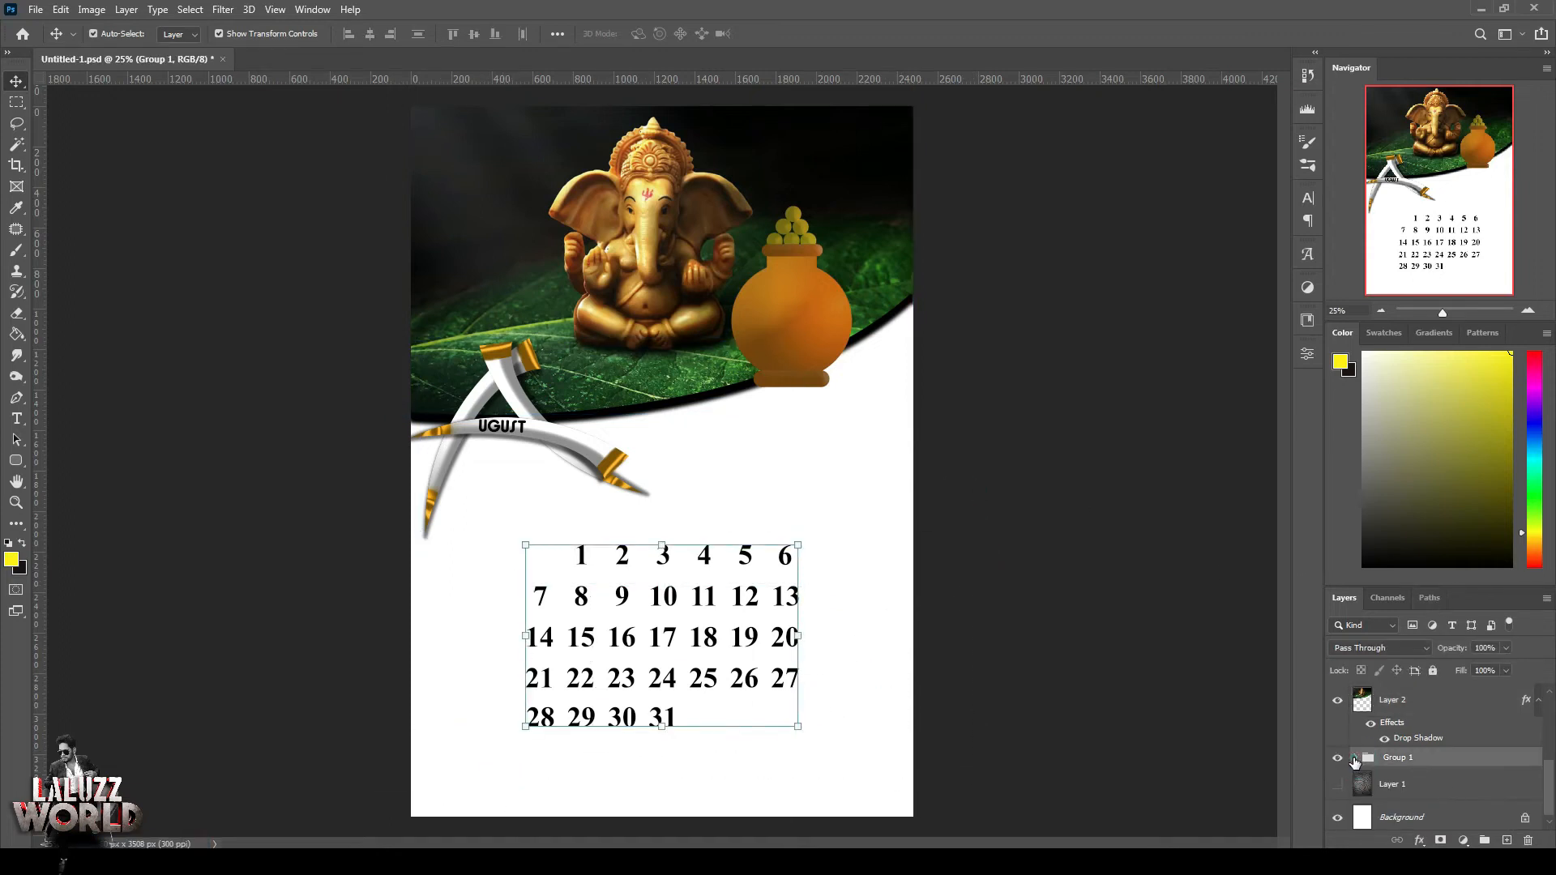
pyautogui.click(536, 430)
pyautogui.scroll(2, 1423, 747)
pyautogui.click(1430, 737)
pyautogui.scroll(-1, 1446, 754)
pyautogui.keyDown('shift'); pyautogui.click(1455, 779); pyautogui.keyUp('shift')
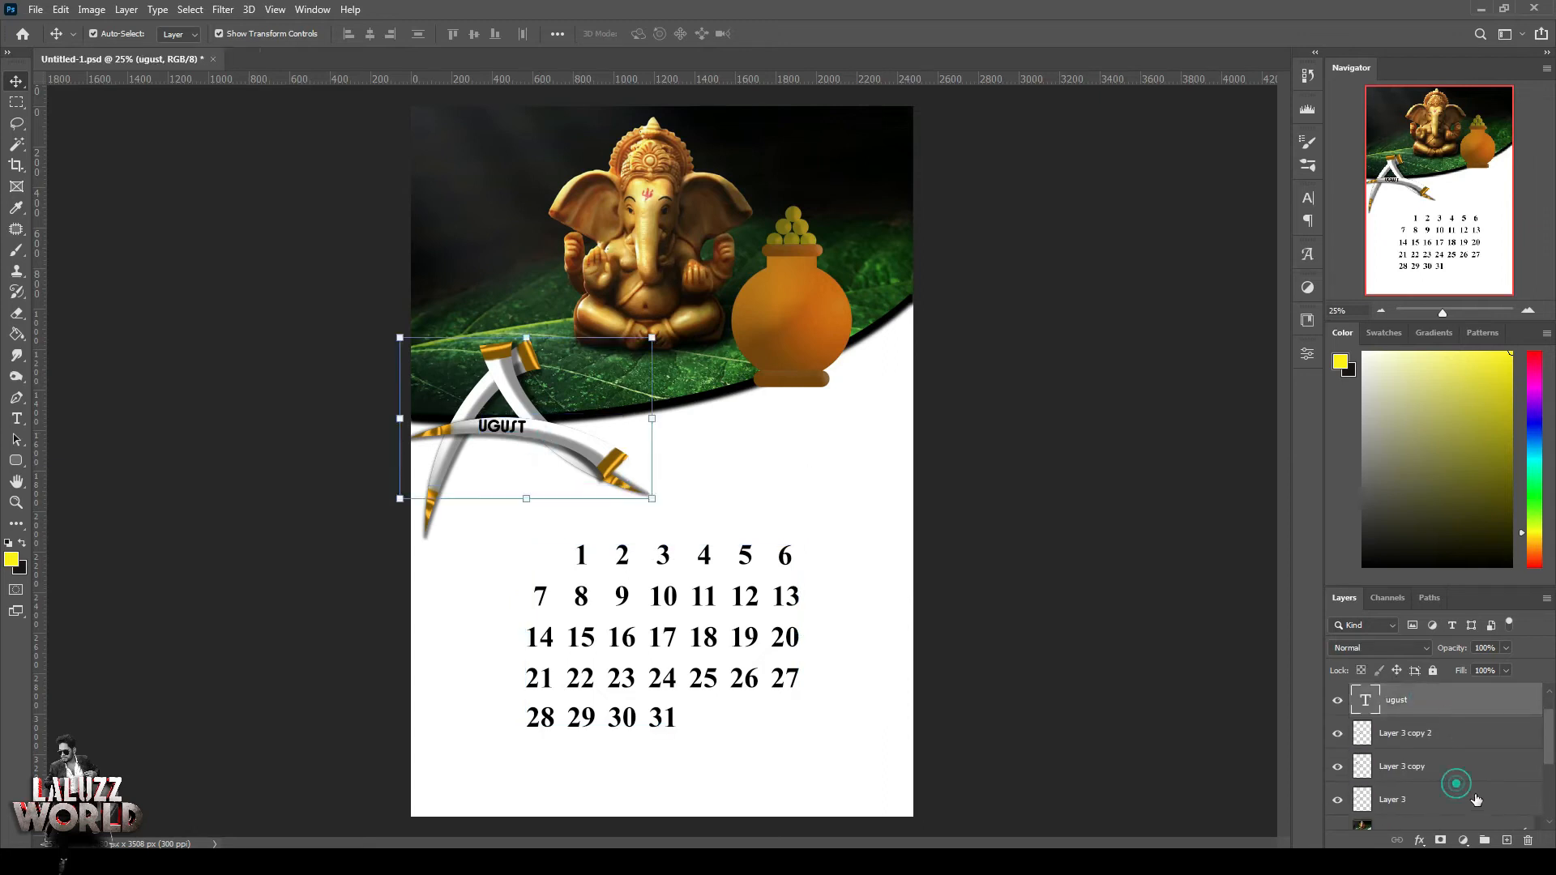
pyautogui.hotkey('ctrl', 'g')
pyautogui.click(1355, 693)
pyautogui.click(1356, 694)
pyautogui.click(1338, 694)
# Scale and move the calendar dates group lower within the white area with Free Transform
pyautogui.click(670, 643)
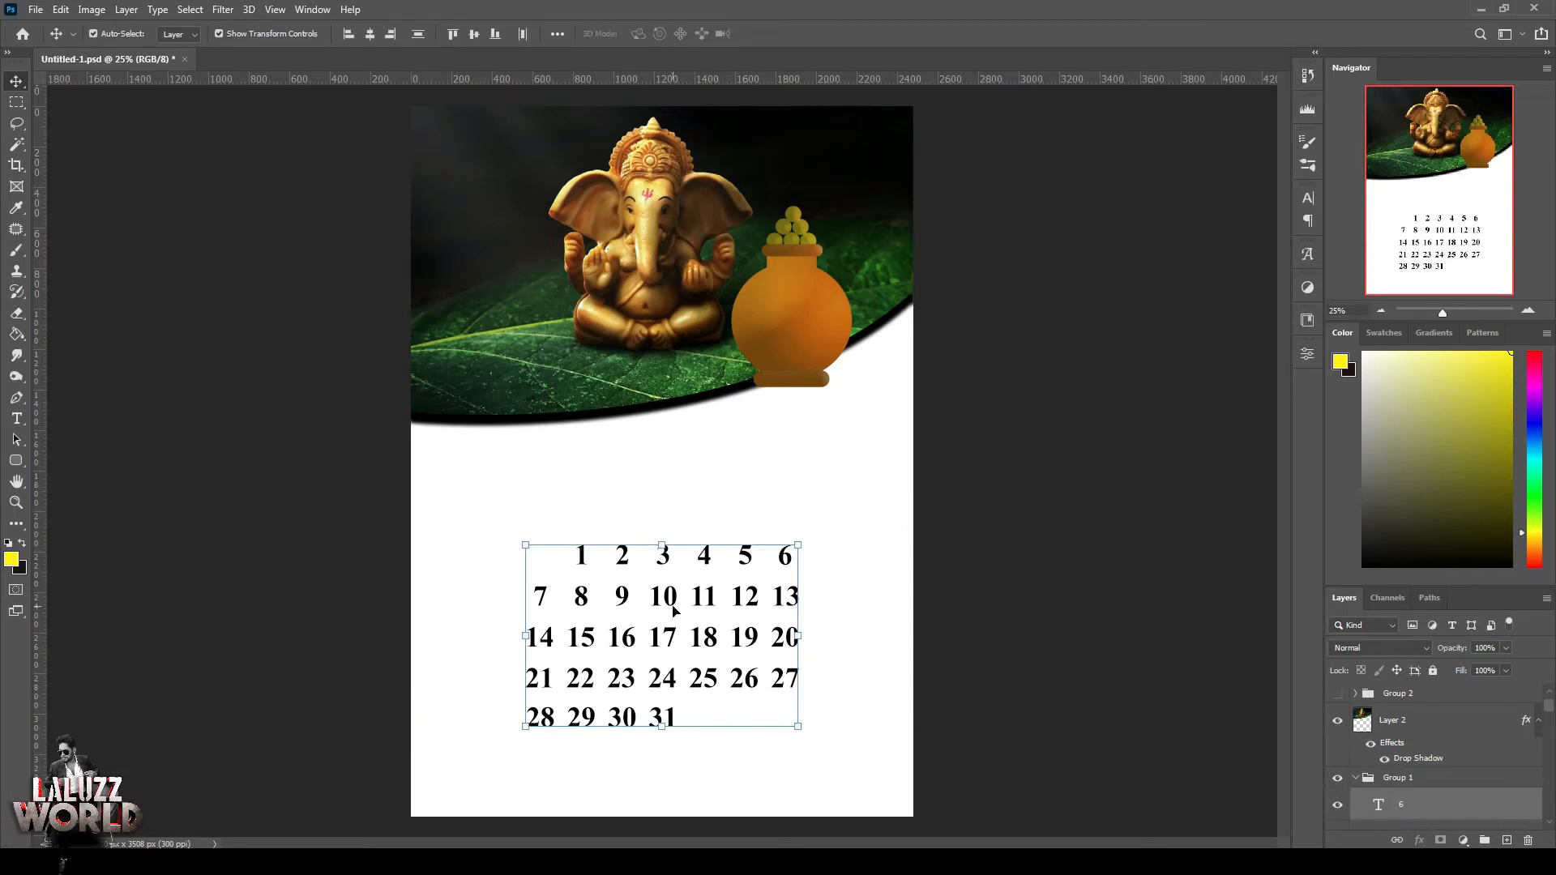
pyautogui.click(1417, 777)
pyautogui.hotkey('ctrl', 't')
pyautogui.moveTo(711, 555); pyautogui.dragTo(859, 562)
pyautogui.hotkey('ctrl', 'z')
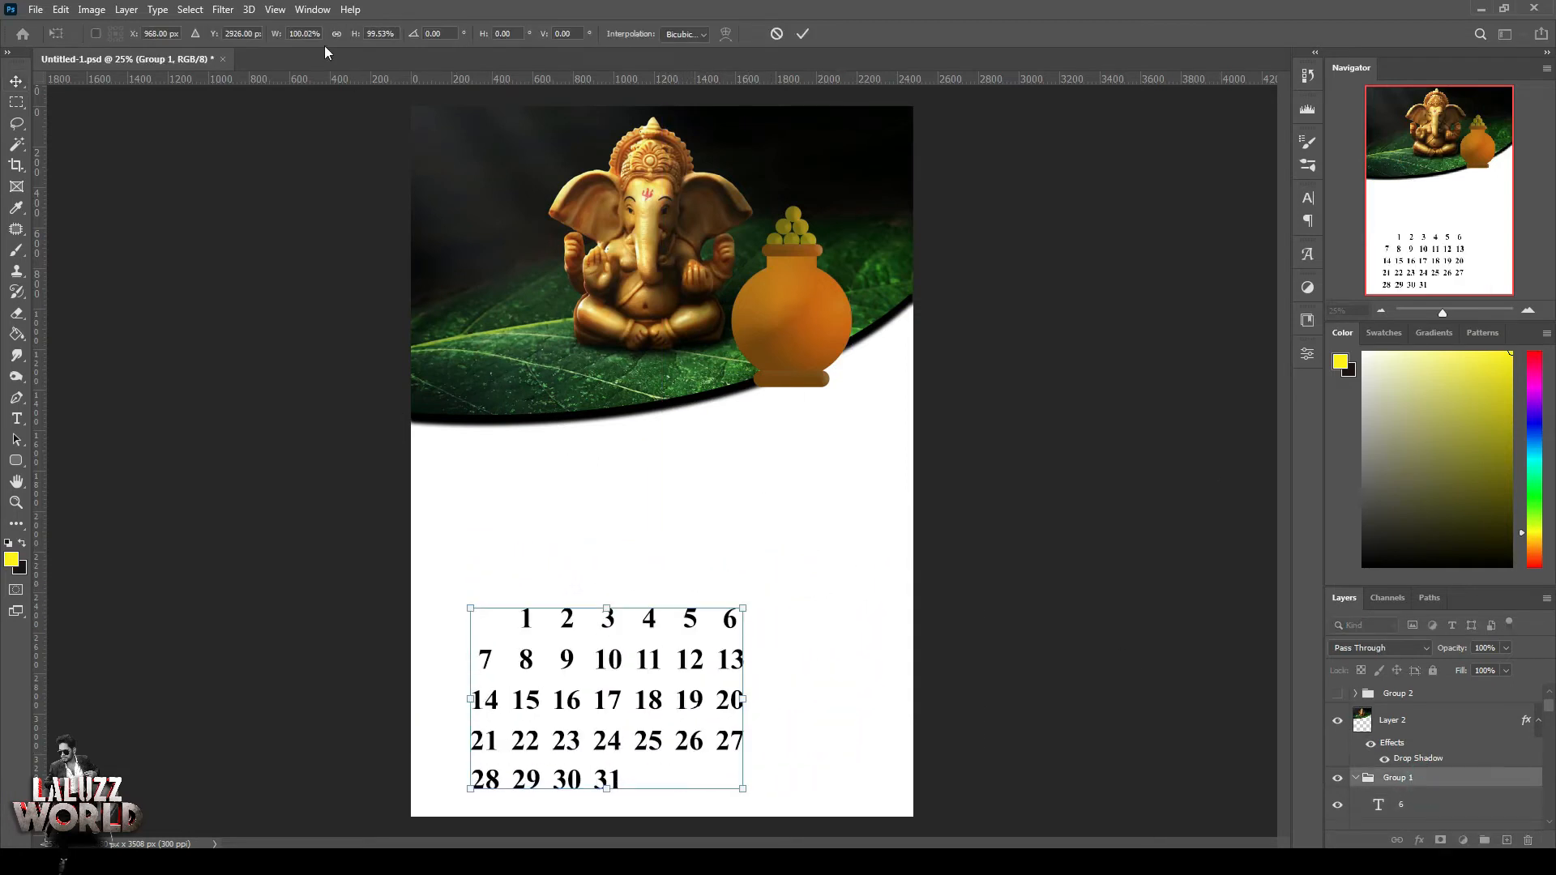
pyautogui.moveTo(743, 608)
pyautogui.mouseDown()
pyautogui.moveTo(820, 561)
pyautogui.moveTo(774, 637)
pyautogui.moveTo(748, 633)
pyautogui.mouseUp()
pyautogui.press('Return')
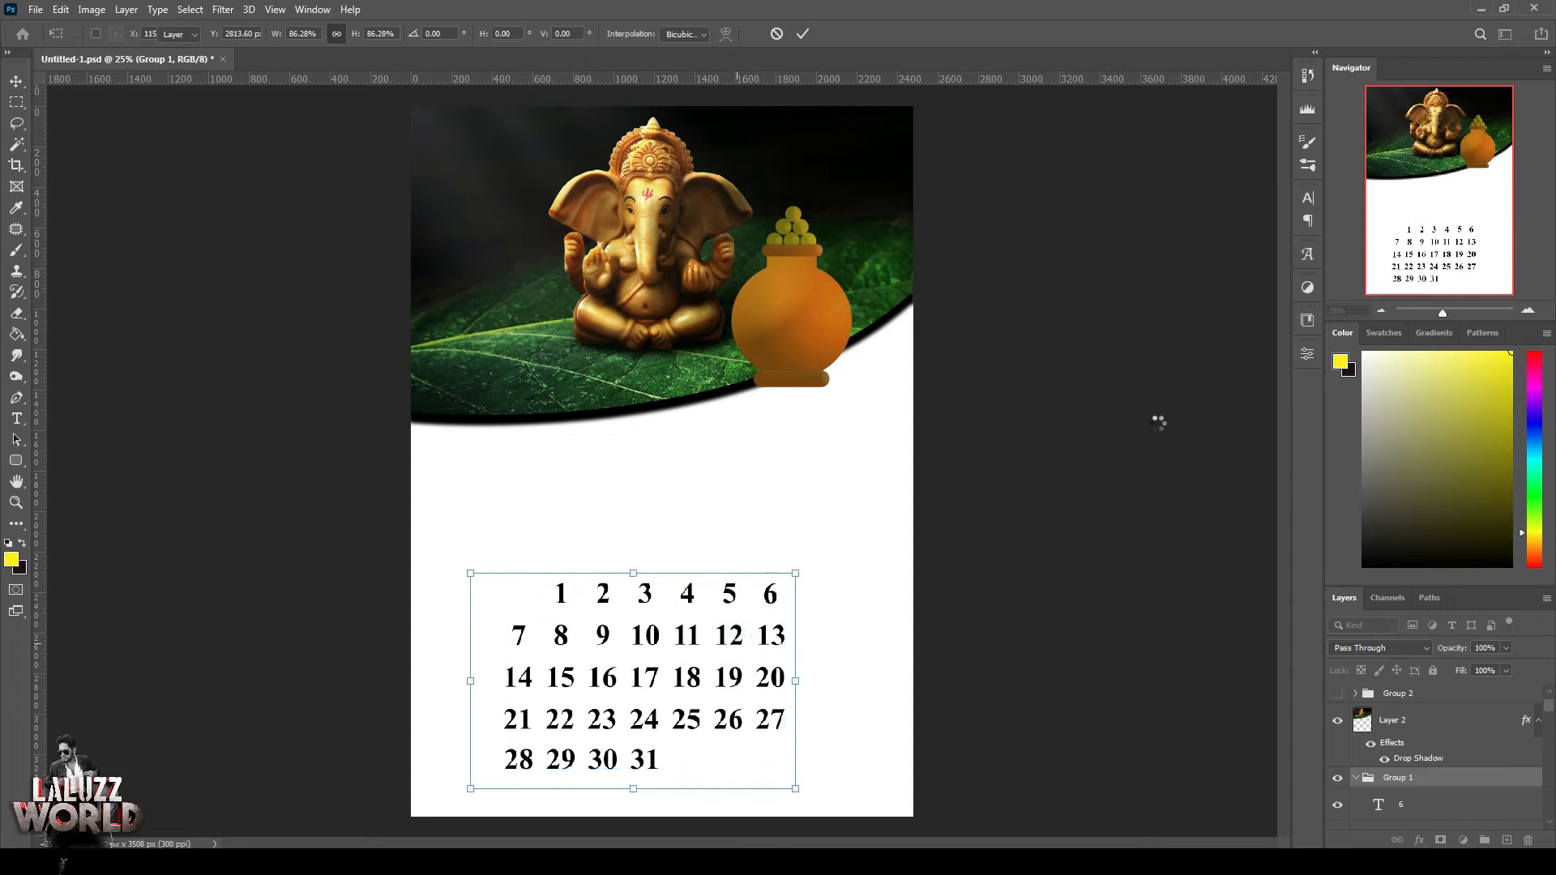
# Set the font size of all the calendar date numbers to 25 pt
pyautogui.click(998, 551)
pyautogui.moveTo(1005, 552); pyautogui.dragTo(473, 806)
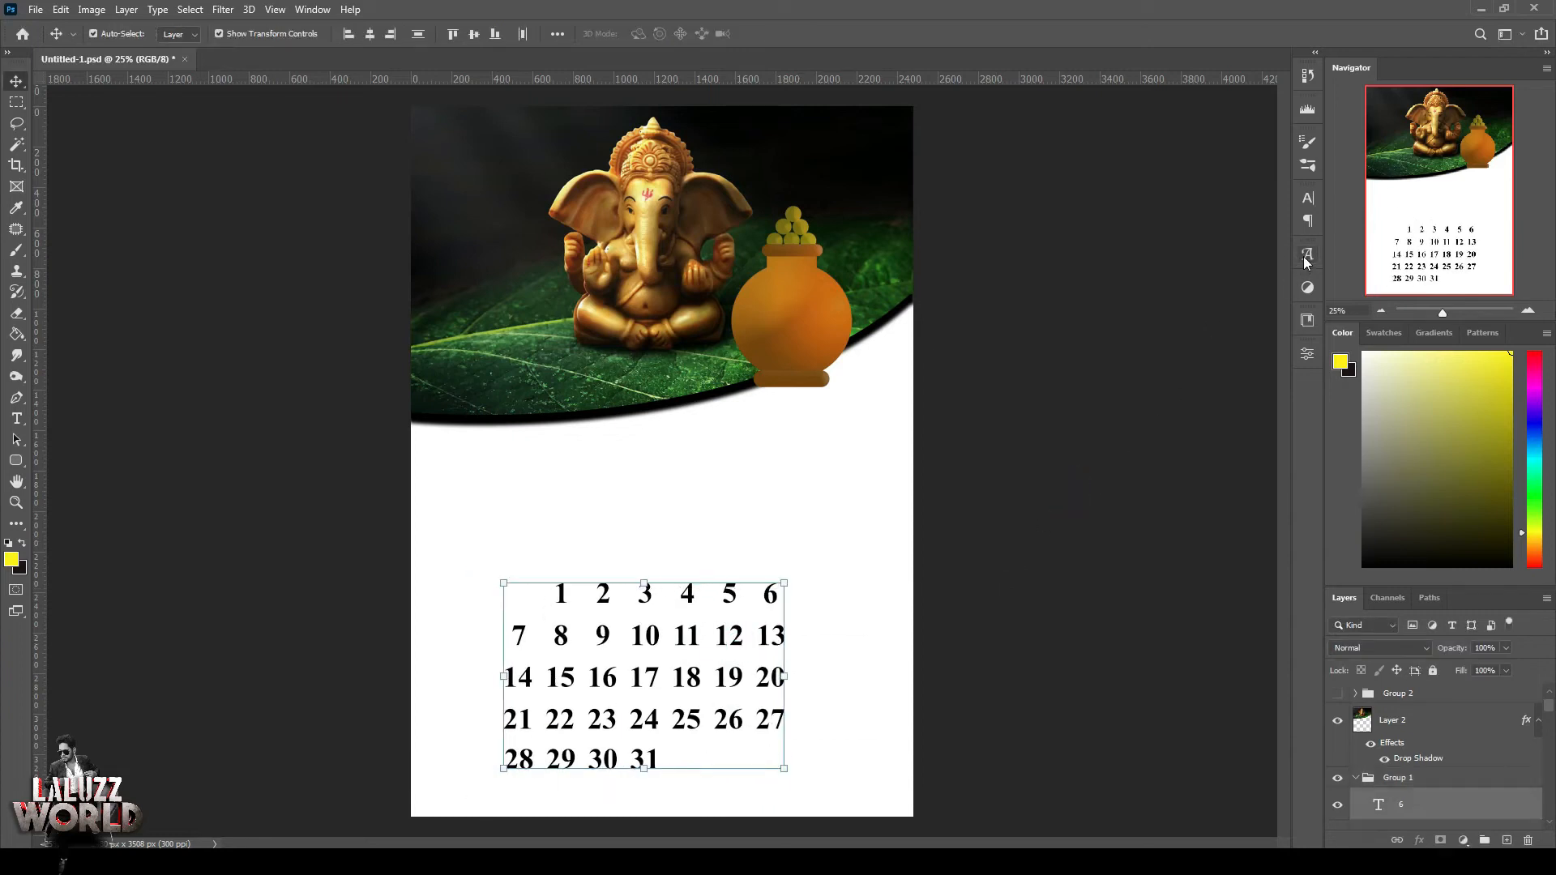
pyautogui.click(1308, 199)
pyautogui.click(1153, 242)
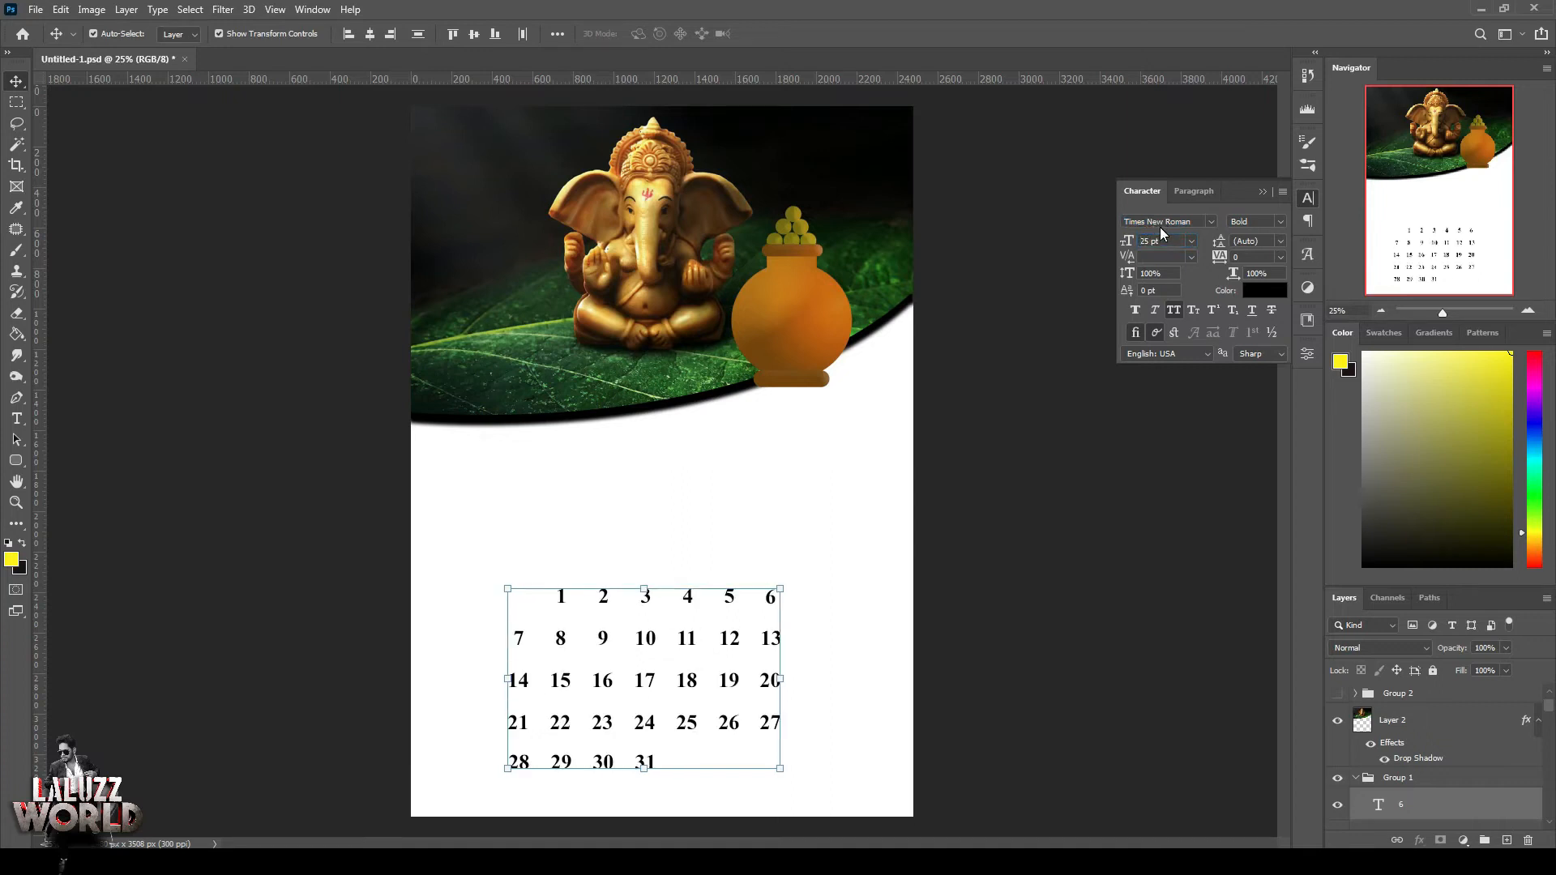
# Scale the date numbers up to about 122% and shift them towards the right edge of the poster
pyautogui.moveTo(780, 590); pyautogui.dragTo(843, 546)
pyautogui.moveTo(727, 559); pyautogui.dragTo(763, 581)
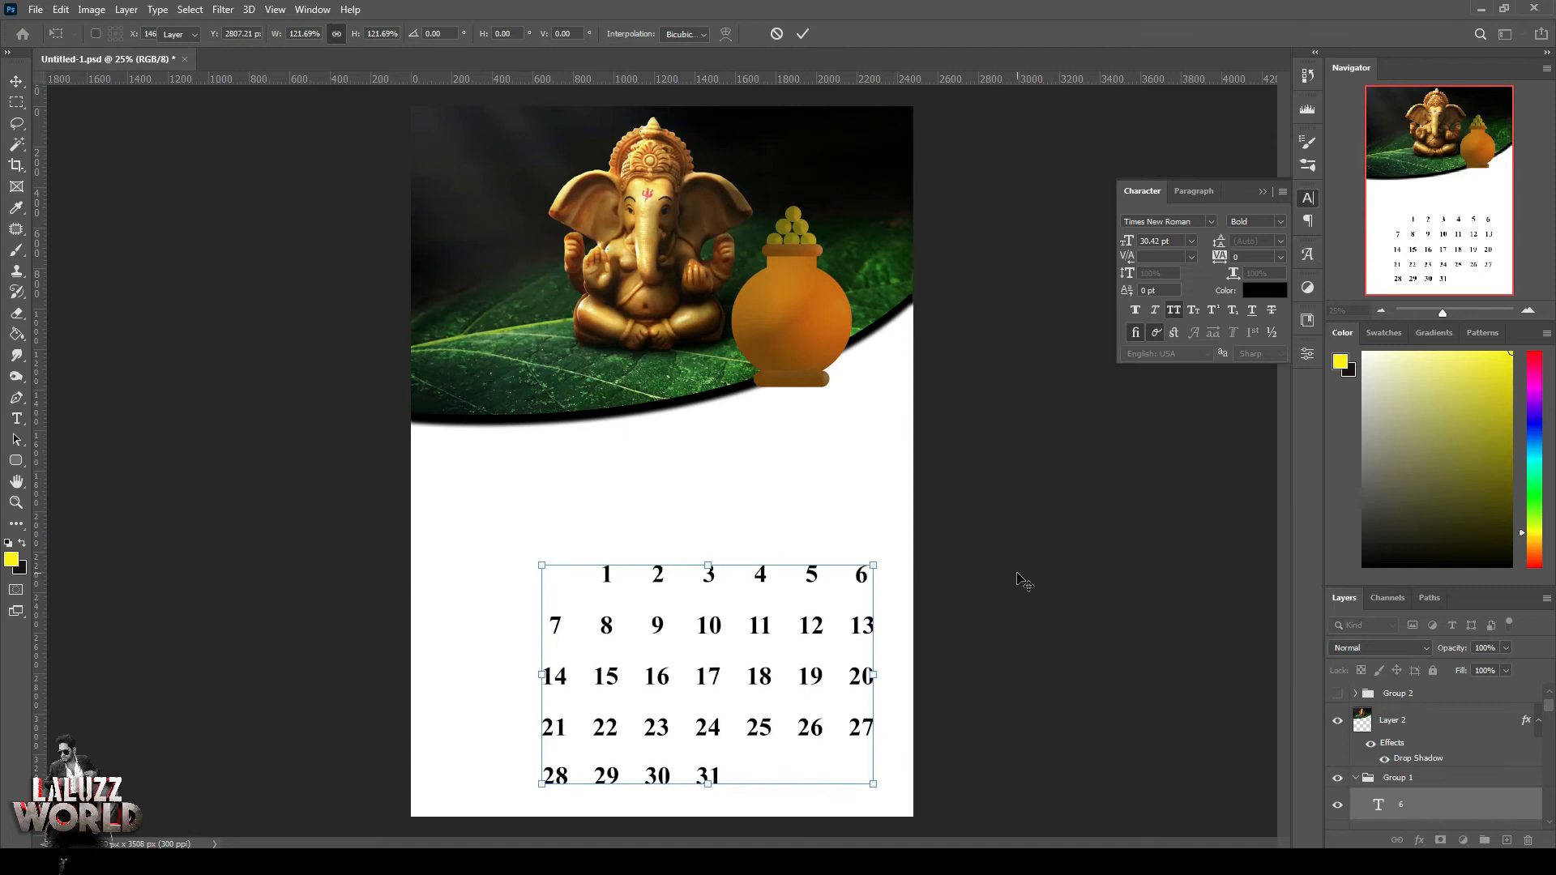
pyautogui.press('Return')
# Shrink the pot to about 32% and place it over date 15
pyautogui.click(806, 318)
pyautogui.moveTo(806, 319); pyautogui.dragTo(611, 524)
pyautogui.moveTo(660, 411); pyautogui.dragTo(612, 684)
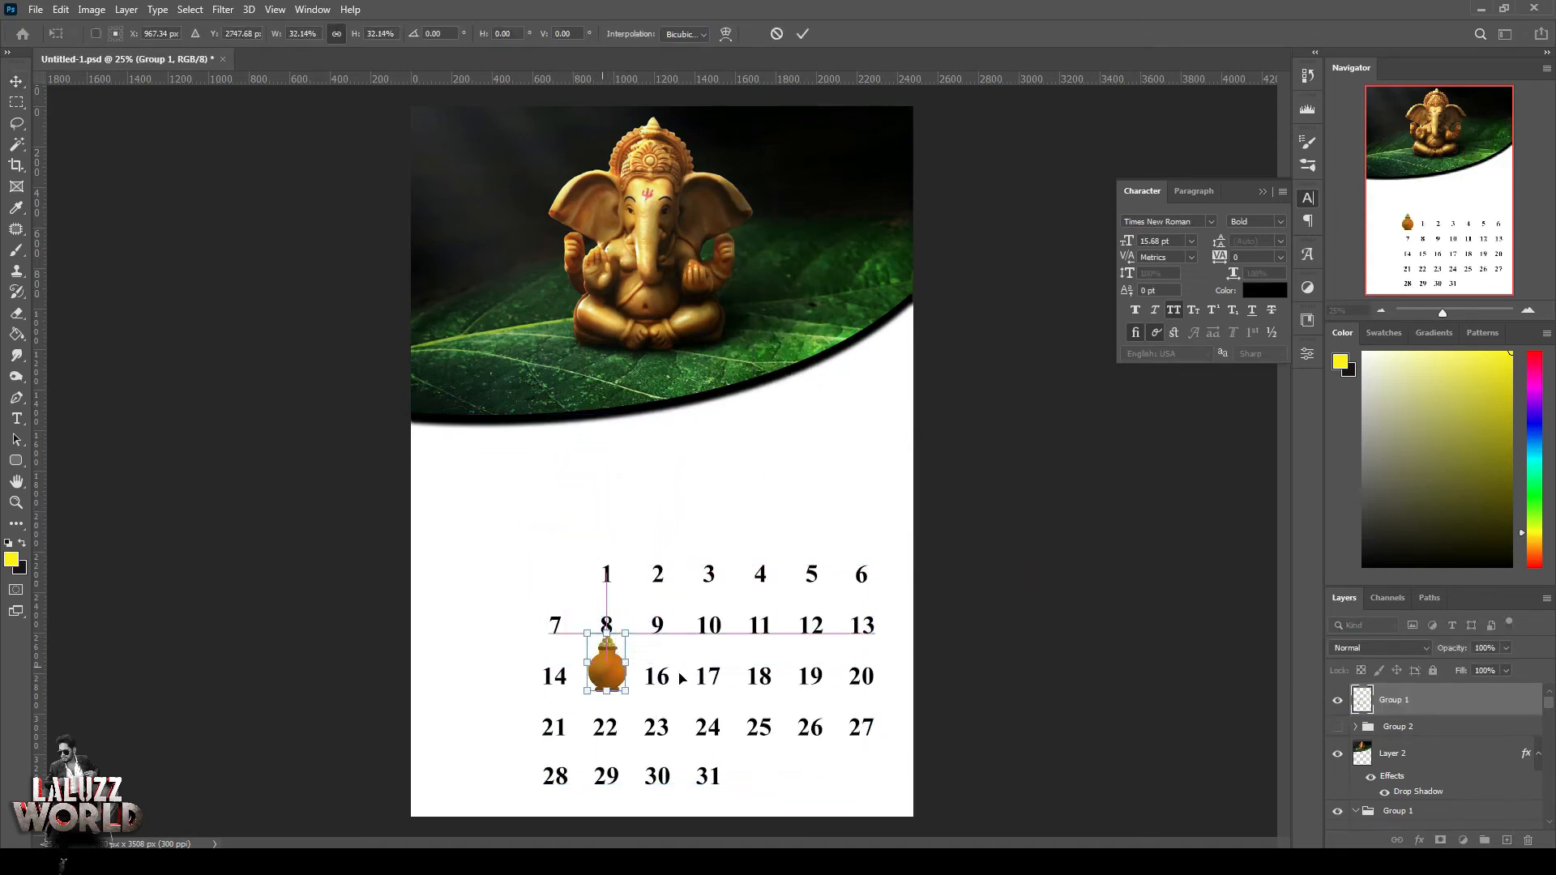
pyautogui.press('Return')
# Move the pot layer beneath the date layers, centre it behind date 15 and scale it to about 88%
pyautogui.scroll(-5, 1436, 701)
pyautogui.scroll(-3, 1436, 762)
pyautogui.moveTo(613, 649); pyautogui.dragTo(614, 662)
pyautogui.hotkey('ctrl', 't')
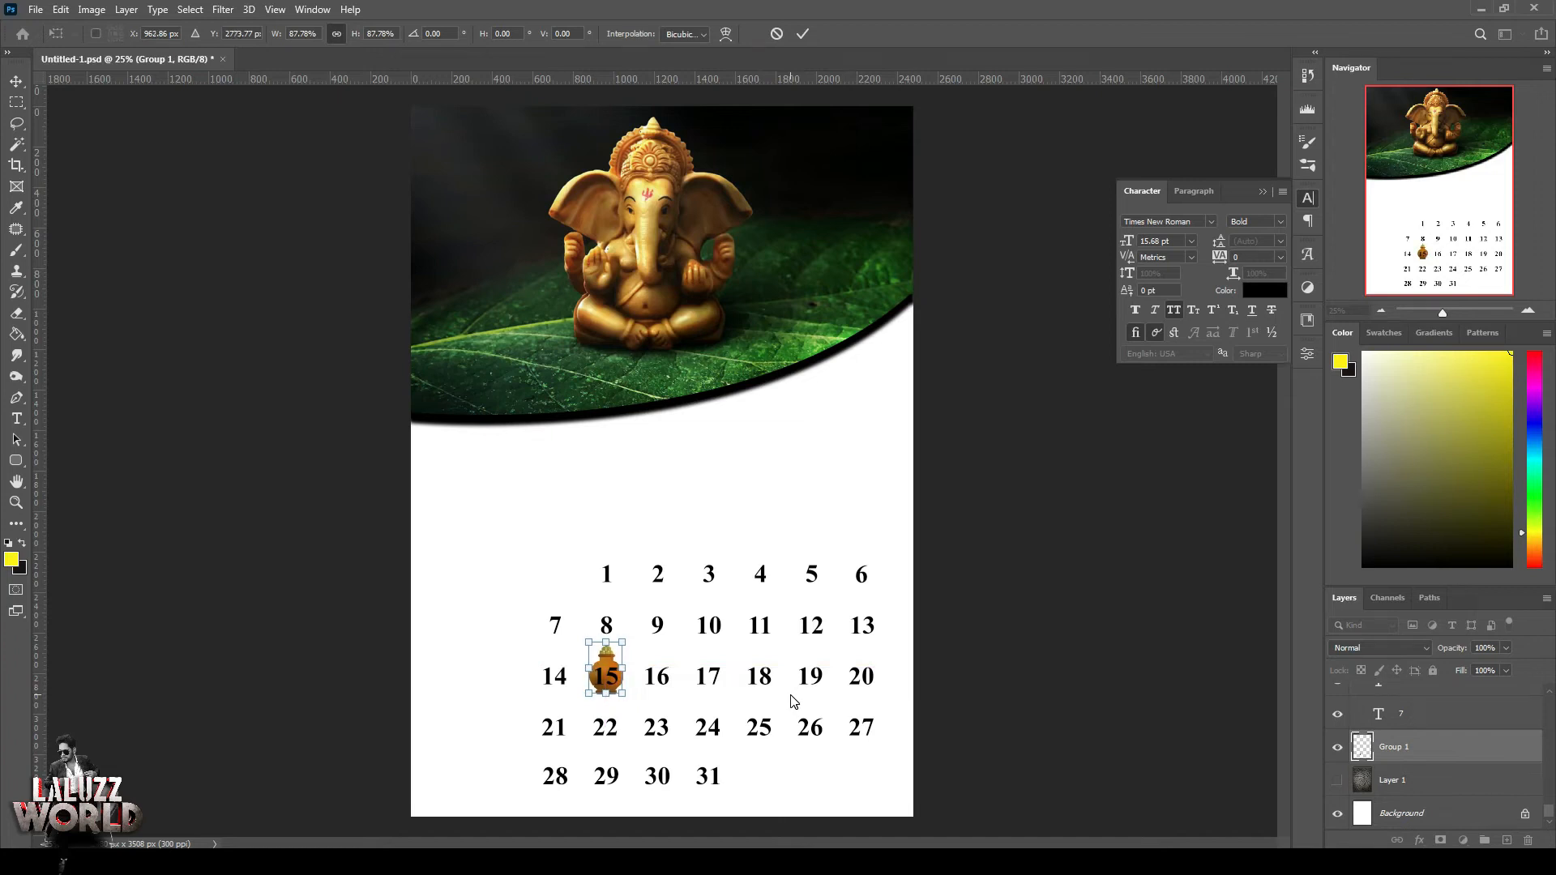
pyautogui.press('Return')
# Put the pot in its own group and duplicate it behind dates 1, 8, 22 and 29
pyautogui.hotkey('ctrl', 'g')
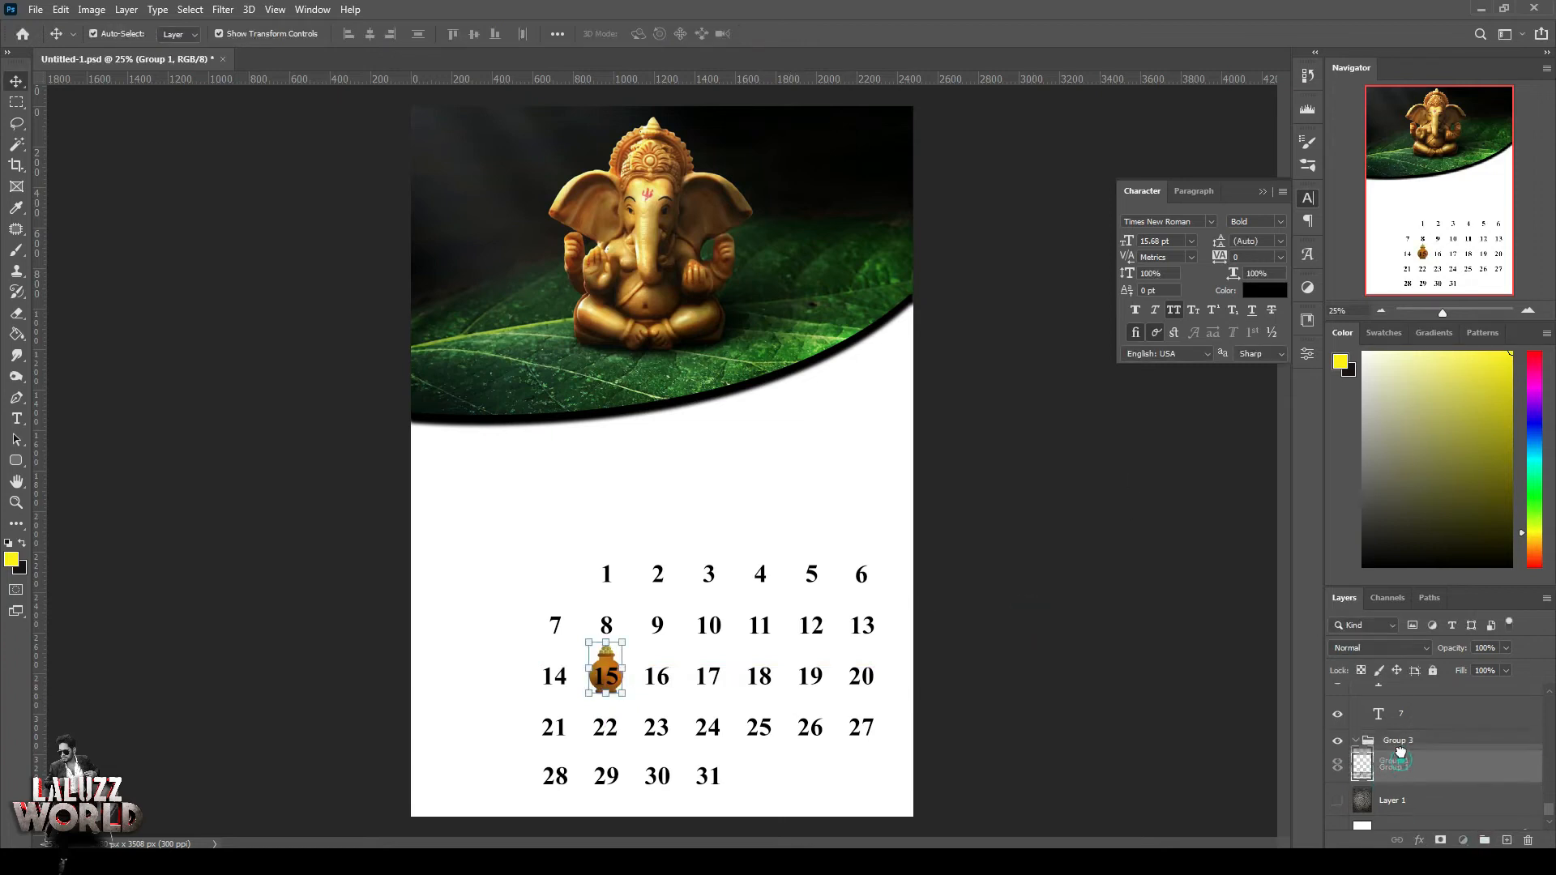
pyautogui.moveTo(614, 663); pyautogui.dragTo(610, 767)
pyautogui.click(1081, 521)
pyautogui.moveTo(610, 657); pyautogui.dragTo(610, 553)
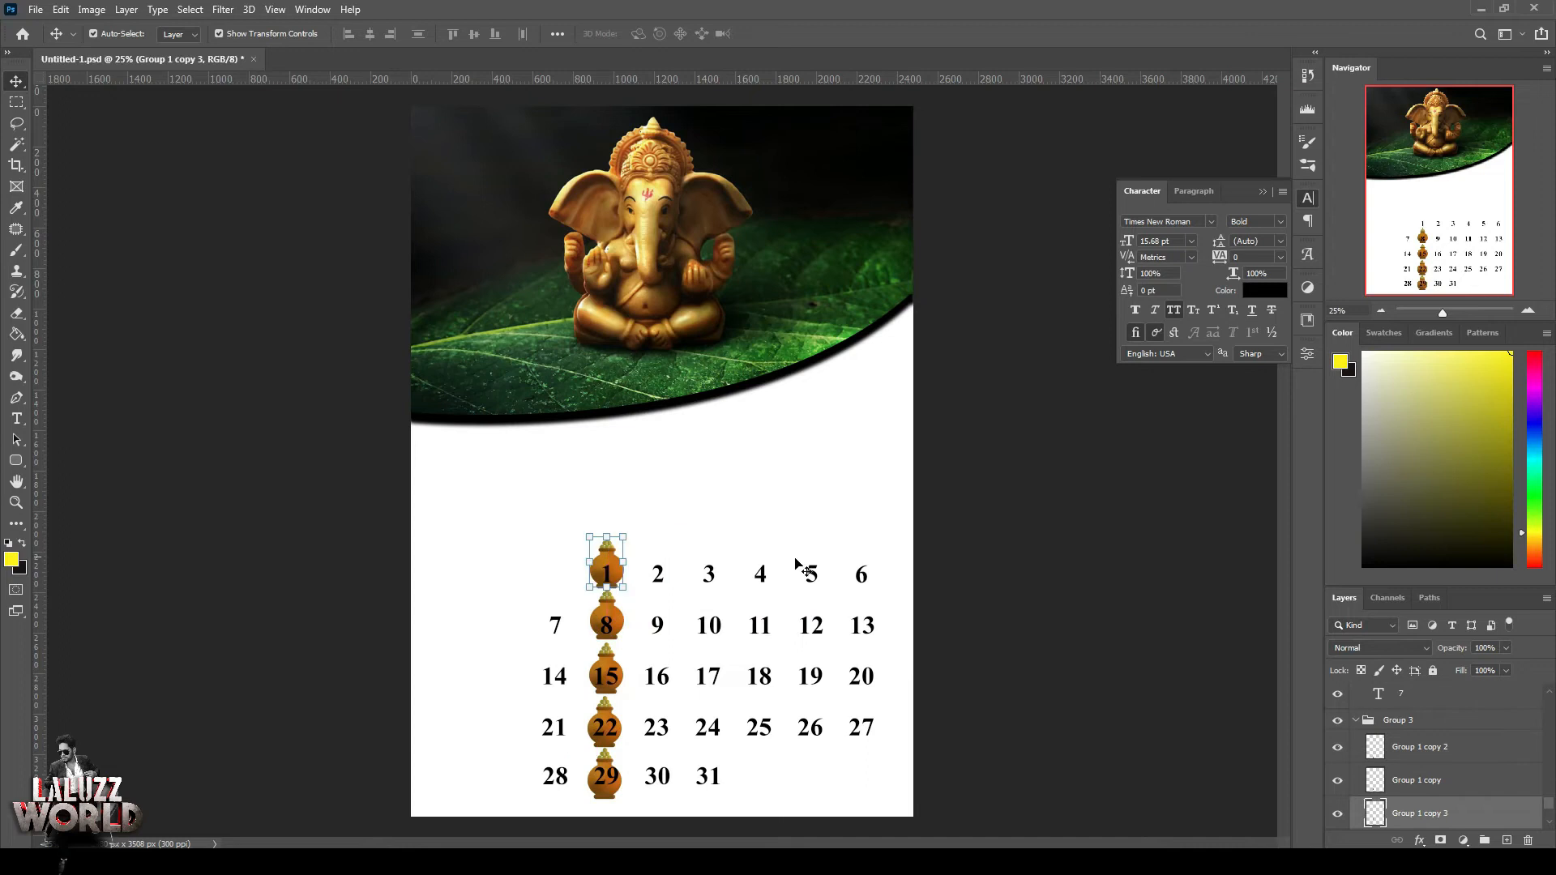
# Align the horizontal centres of the five pots in the column and distribute them evenly
pyautogui.keyDown('shift'); pyautogui.click(621, 628); pyautogui.keyUp('shift')
pyautogui.keyDown('shift'); pyautogui.click(619, 672); pyautogui.keyUp('shift')
pyautogui.keyDown('shift'); pyautogui.click(616, 740); pyautogui.keyUp('shift')
pyautogui.keyDown('shift'); pyautogui.click(616, 785); pyautogui.keyUp('shift')
pyautogui.click(370, 35)
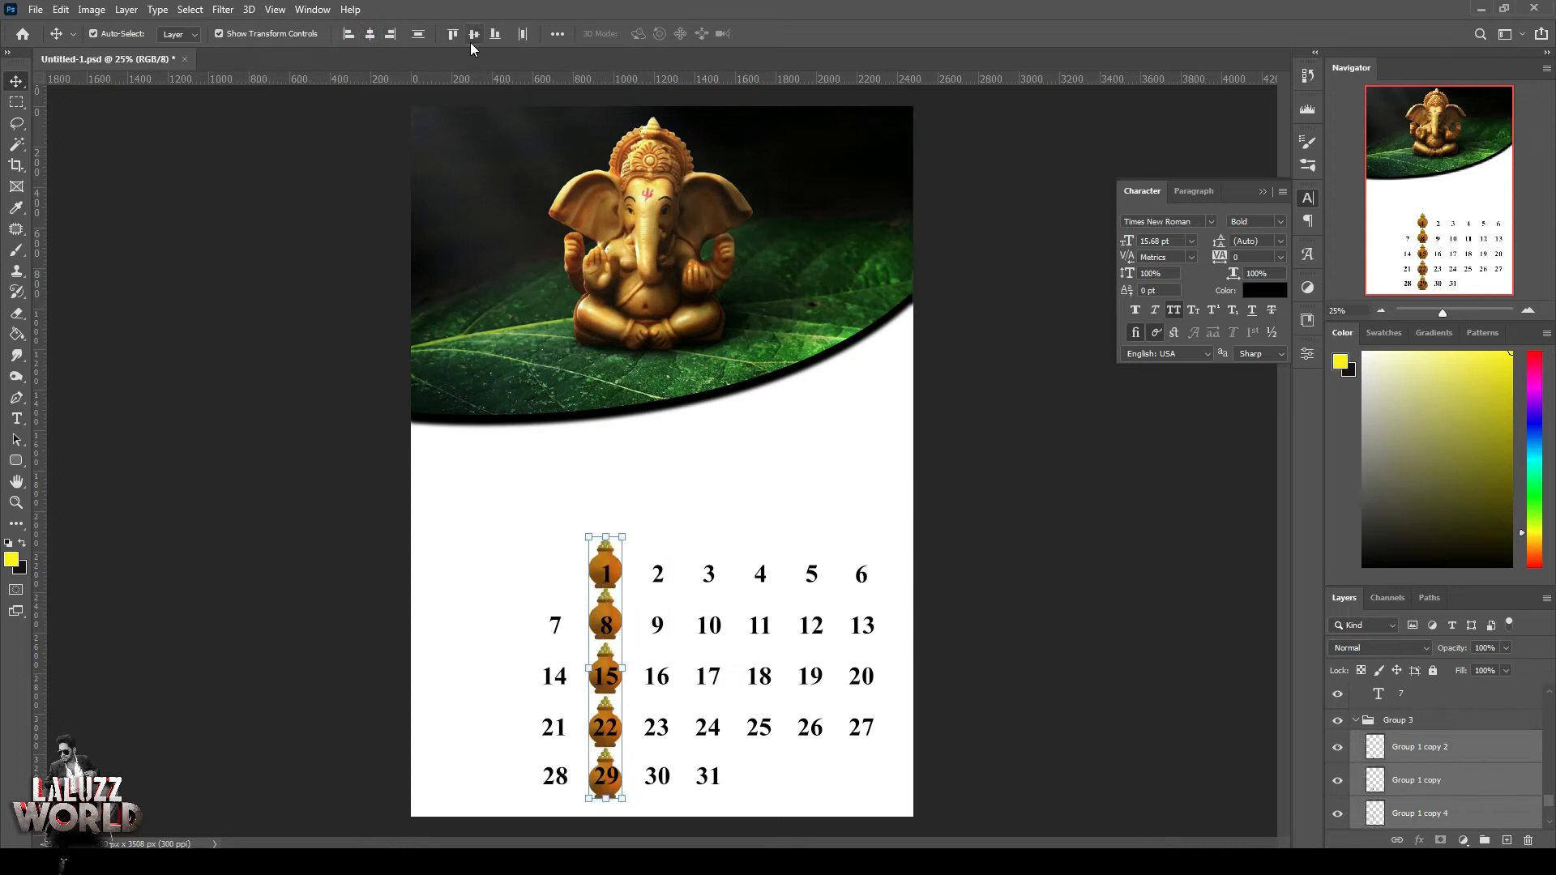
pyautogui.click(413, 34)
pyautogui.click(995, 512)
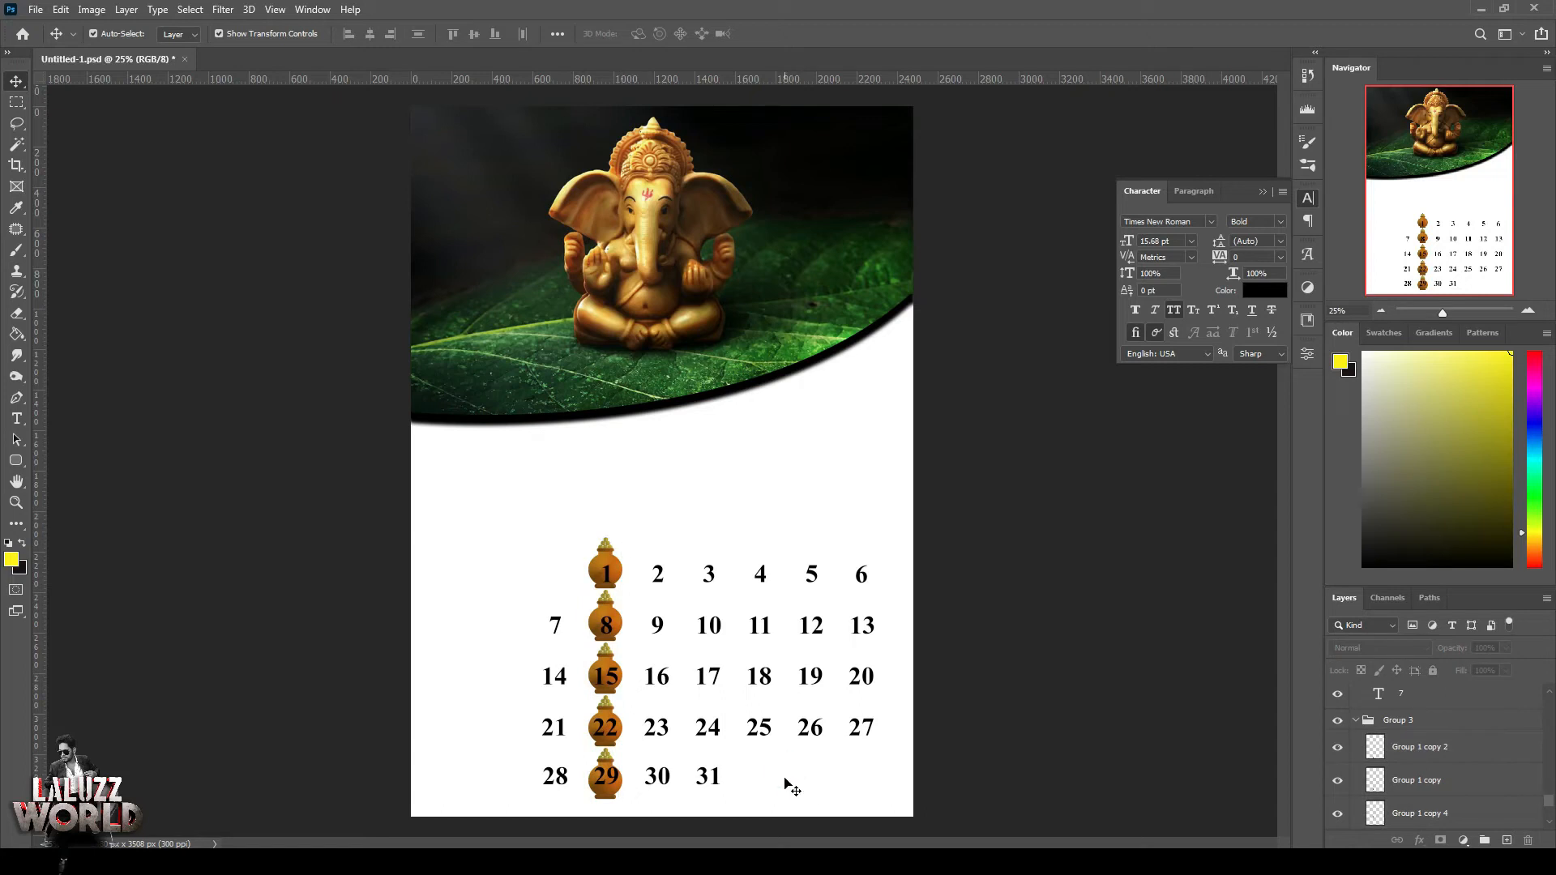
# Duplicate the column of five pots behind each of the other date columns to form a seven-column grid
pyautogui.click(606, 568)
pyautogui.keyDown('shift'); pyautogui.click(604, 630); pyautogui.keyUp('shift')
pyautogui.keyDown('shift'); pyautogui.click(605, 675); pyautogui.keyUp('shift')
pyautogui.keyDown('shift'); pyautogui.click(605, 726); pyautogui.keyUp('shift')
pyautogui.keyDown('shift'); pyautogui.click(605, 776); pyautogui.keyUp('shift')
pyautogui.moveTo(610, 614); pyautogui.dragTo(711, 613)
pyautogui.moveTo(712, 612); pyautogui.dragTo(765, 611)
pyautogui.moveTo(763, 610); pyautogui.dragTo(556, 604)
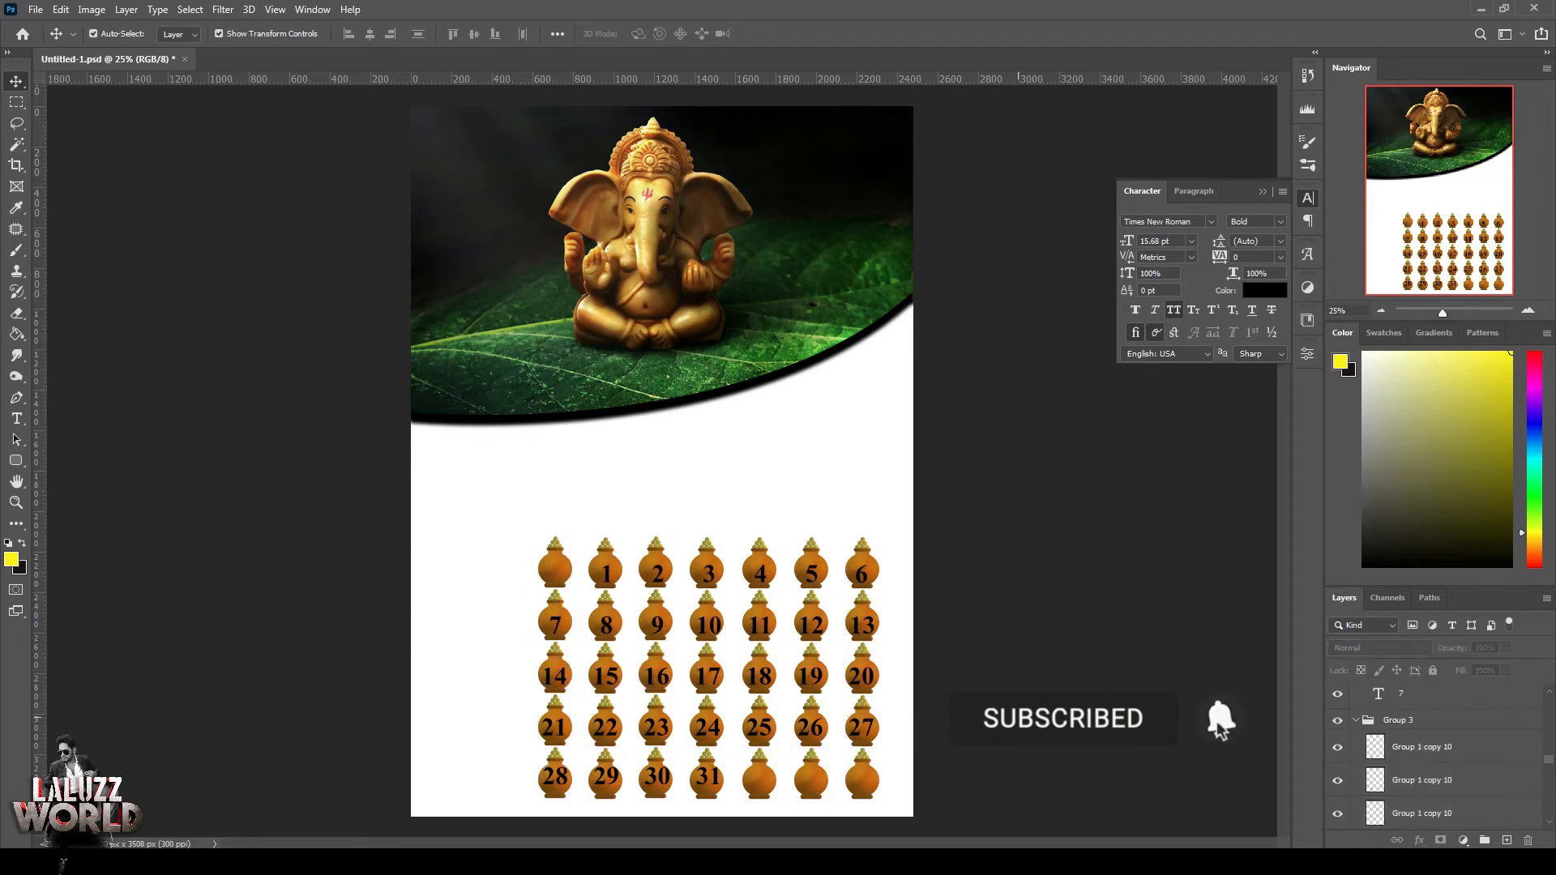
# Align the vertical centres of the first row's pots and date numbers 1 to 6
pyautogui.moveTo(512, 517); pyautogui.dragTo(914, 563)
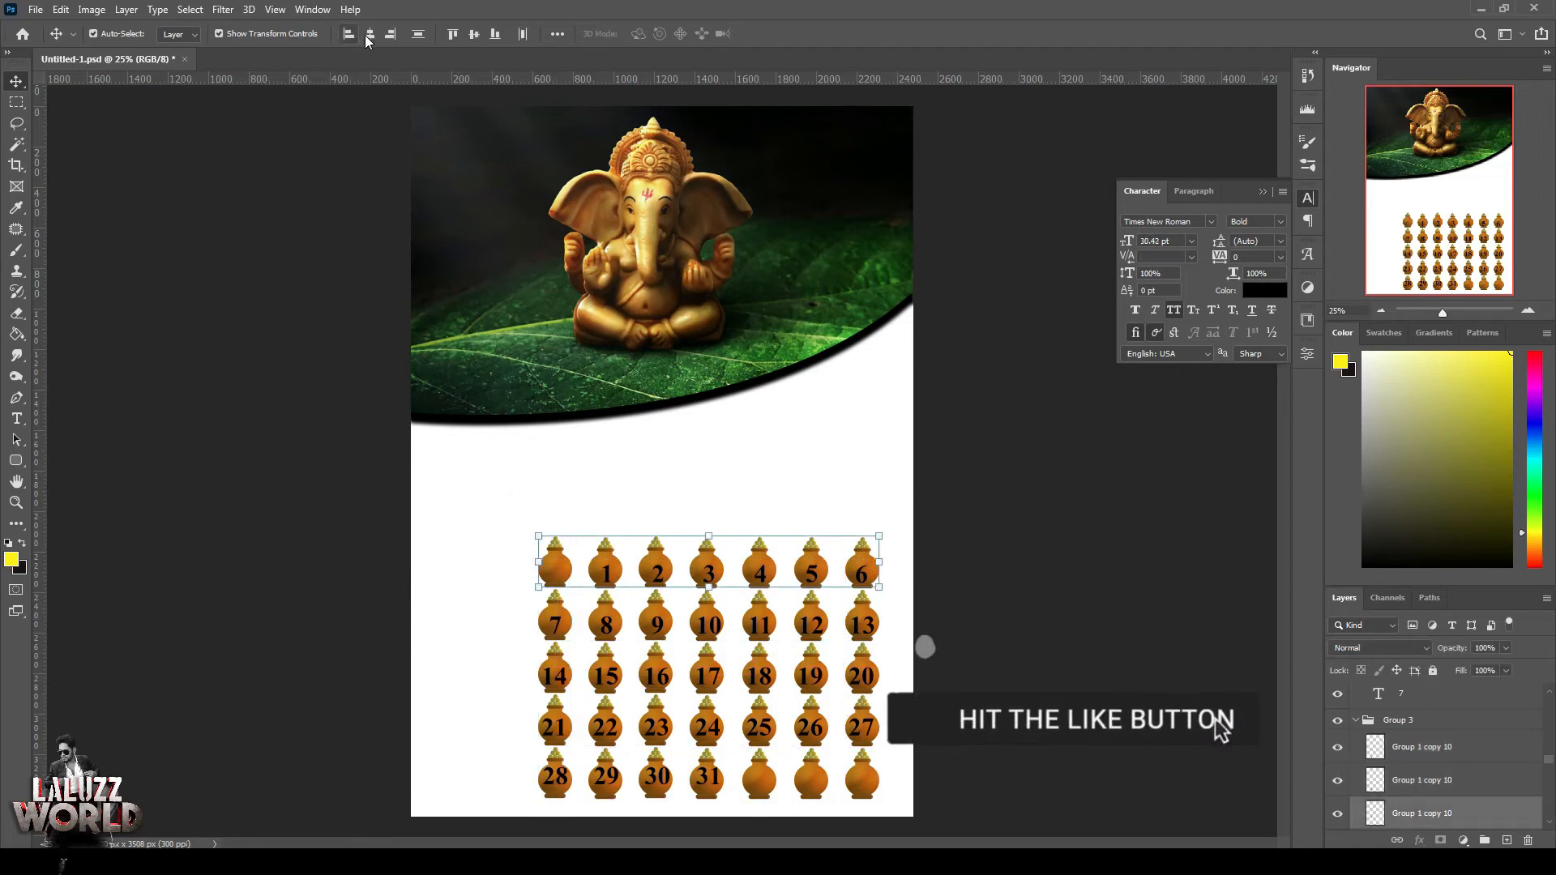
pyautogui.click(370, 34)
pyautogui.hotkey('ctrl', 'z')
pyautogui.click(419, 34)
pyautogui.hotkey('ctrl', 'z')
pyautogui.click(523, 35)
pyautogui.hotkey('ctrl', 'z')
pyautogui.click(474, 35)
pyautogui.click(892, 534)
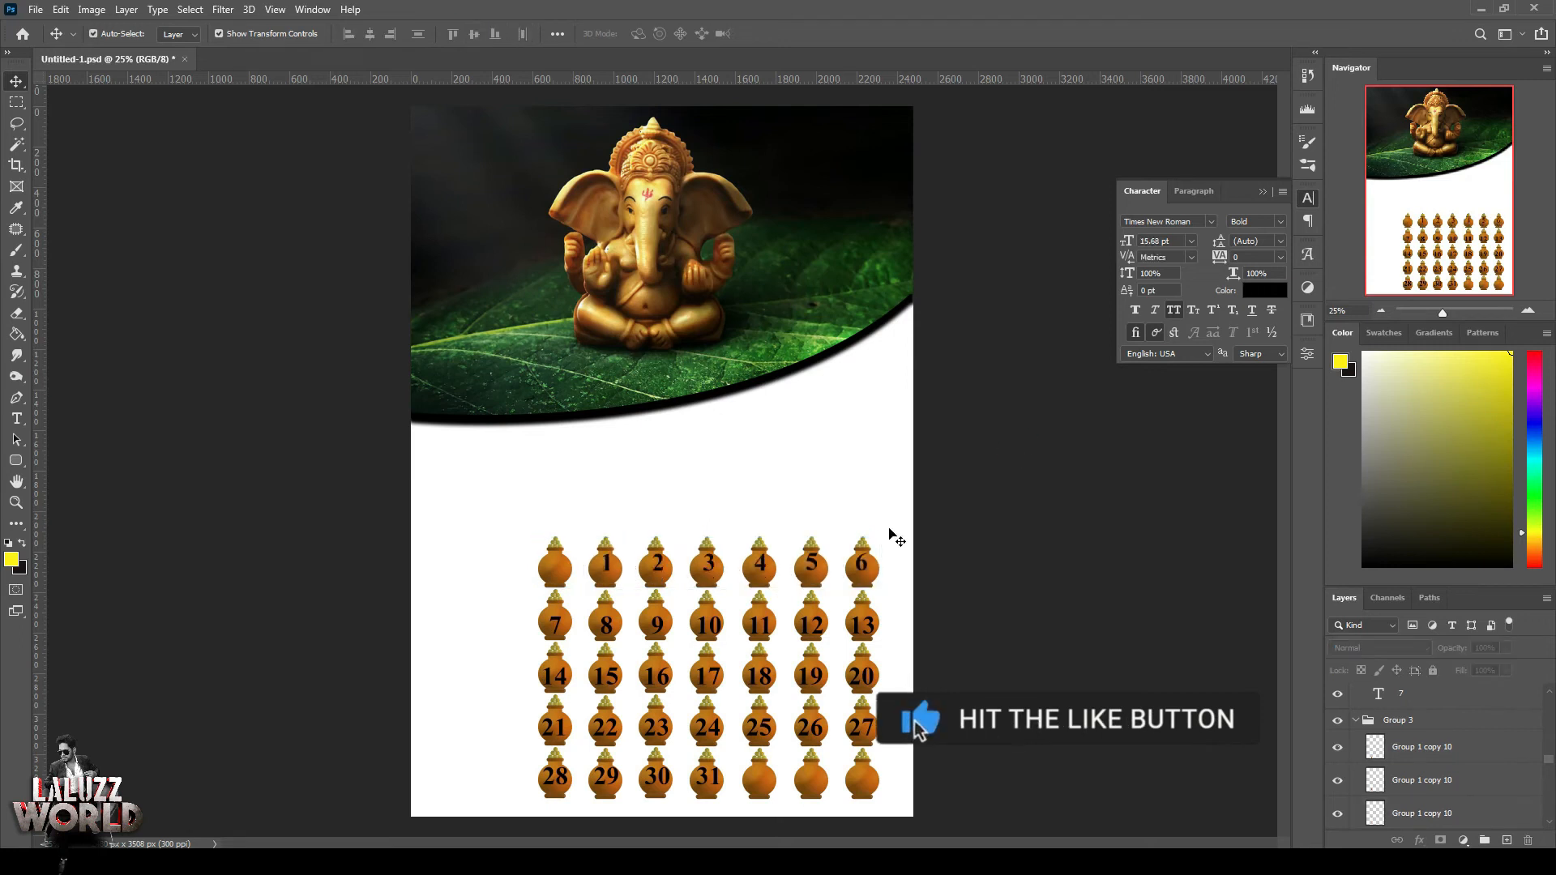
# Delete the surplus pots without dates: the one before 1 and the three after 31
pyautogui.click(863, 564)
pyautogui.moveTo(930, 554); pyautogui.dragTo(518, 539)
pyautogui.keyDown('ctrl'); pyautogui.click(559, 570); pyautogui.keyUp('ctrl')
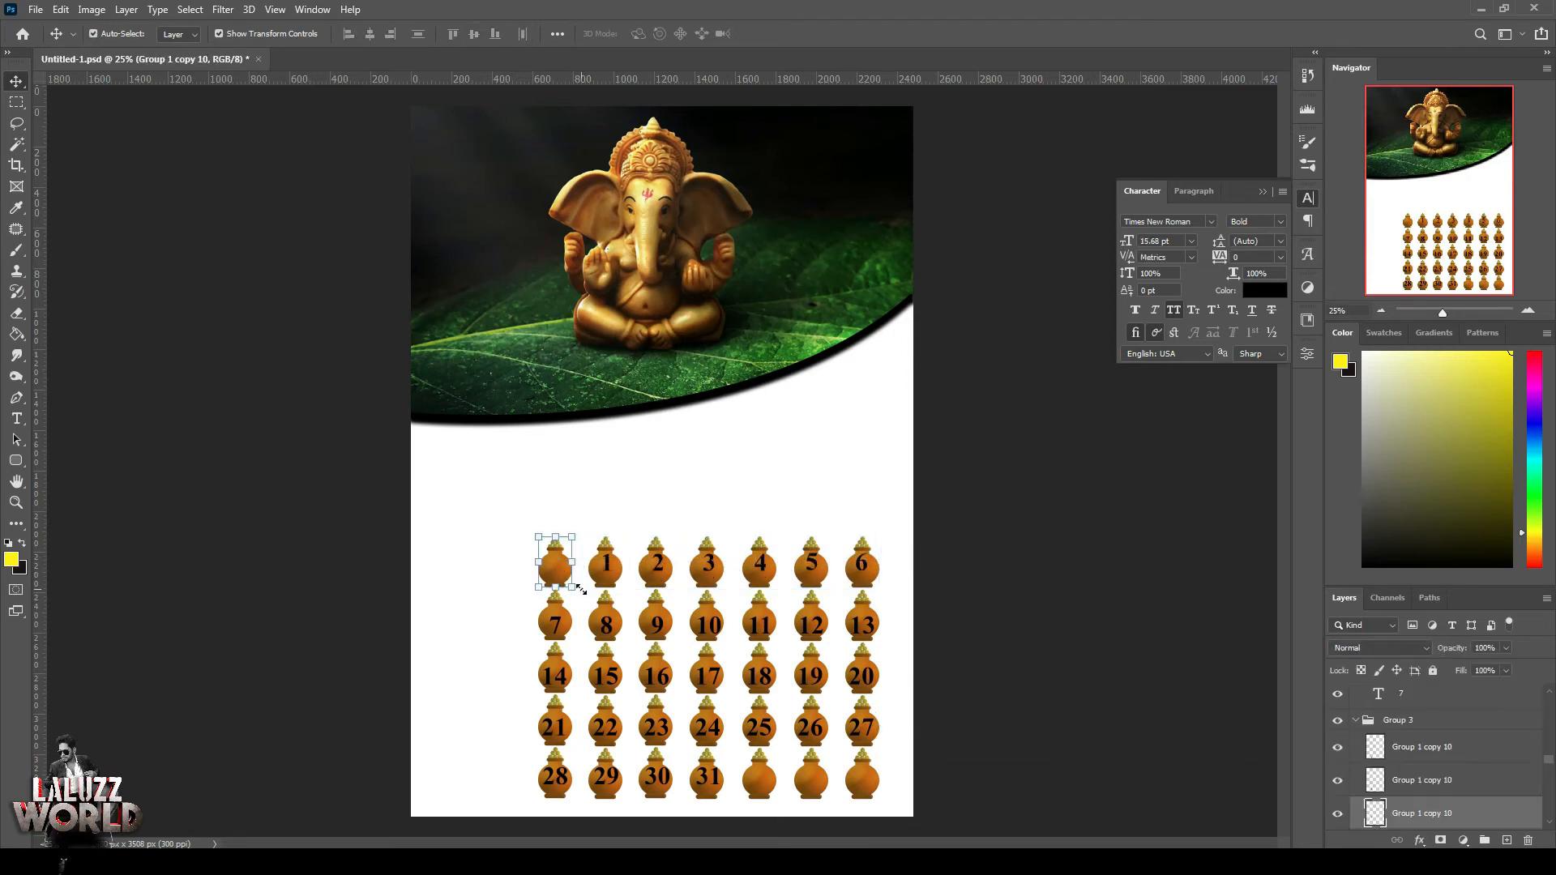
pyautogui.press('Delete')
pyautogui.moveTo(734, 758); pyautogui.dragTo(932, 818)
pyautogui.press('Delete')
pyautogui.moveTo(901, 571); pyautogui.dragTo(604, 578)
pyautogui.keyDown('shift'); pyautogui.click(603, 578); pyautogui.keyUp('shift')
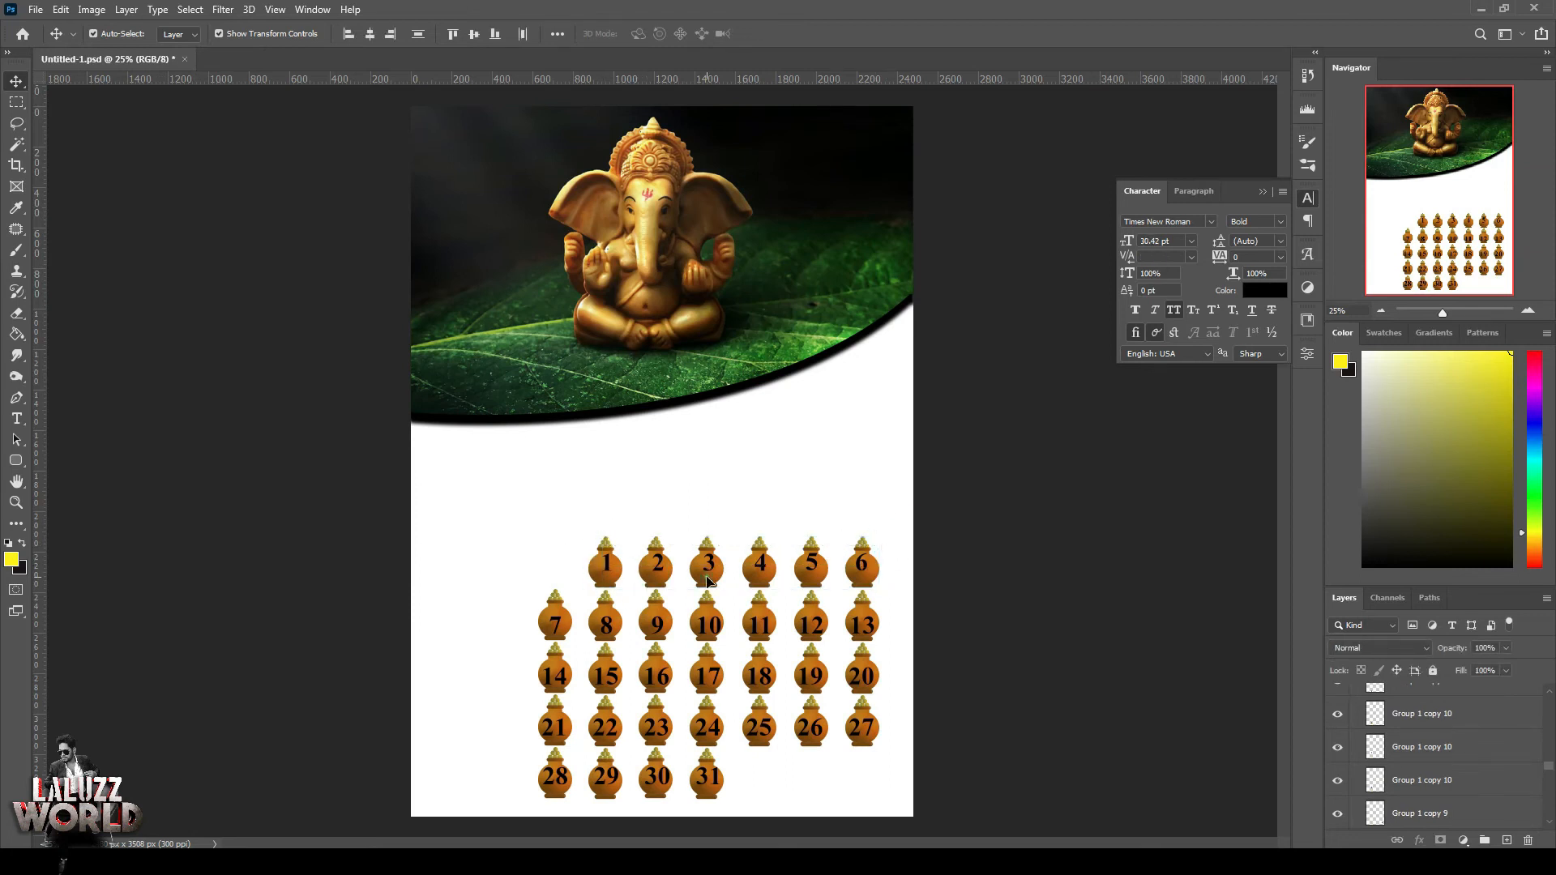
pyautogui.scroll(3, 1418, 762)
pyautogui.click(1411, 779)
pyautogui.keyDown('shift'); pyautogui.click(1408, 720); pyautogui.keyUp('shift')
pyautogui.scroll(1, 1408, 721)
pyautogui.keyDown('ctrl'); pyautogui.click(1408, 720); pyautogui.keyUp('ctrl')
pyautogui.keyDown('ctrl'); pyautogui.click(1407, 694); pyautogui.keyUp('ctrl')
pyautogui.scroll(15, 1456, 729)
pyautogui.scroll(4, 1457, 729)
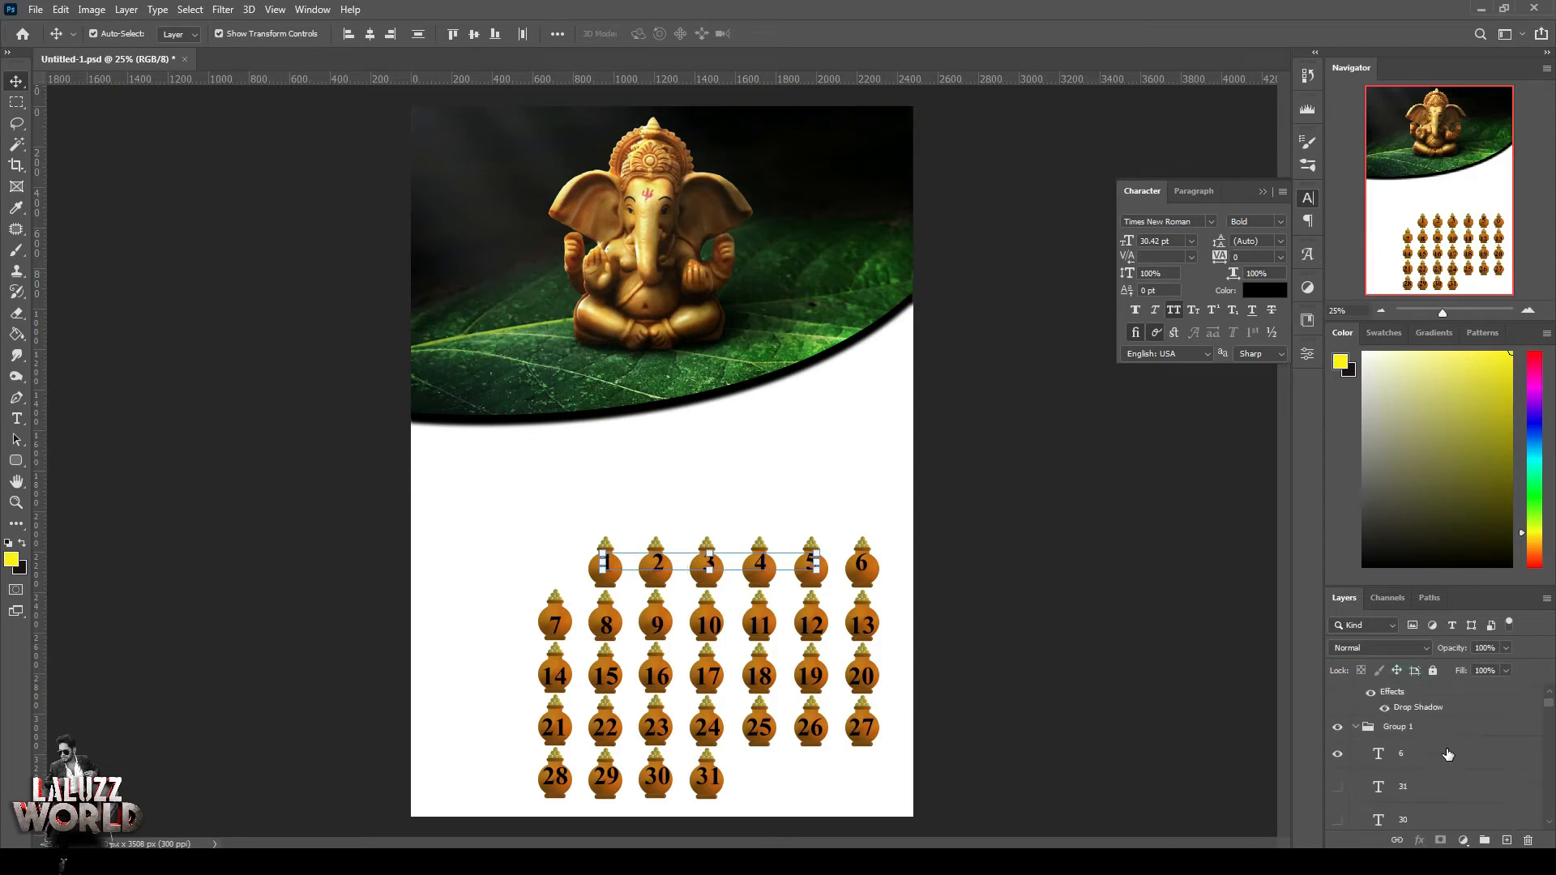
pyautogui.keyDown('shift'); pyautogui.click(1438, 760); pyautogui.keyUp('shift')
pyautogui.hotkey('ctrl', 'z')
pyautogui.hotkey('ctrl', 'z')
pyautogui.hotkey('ctrl', 'shift', 'z')
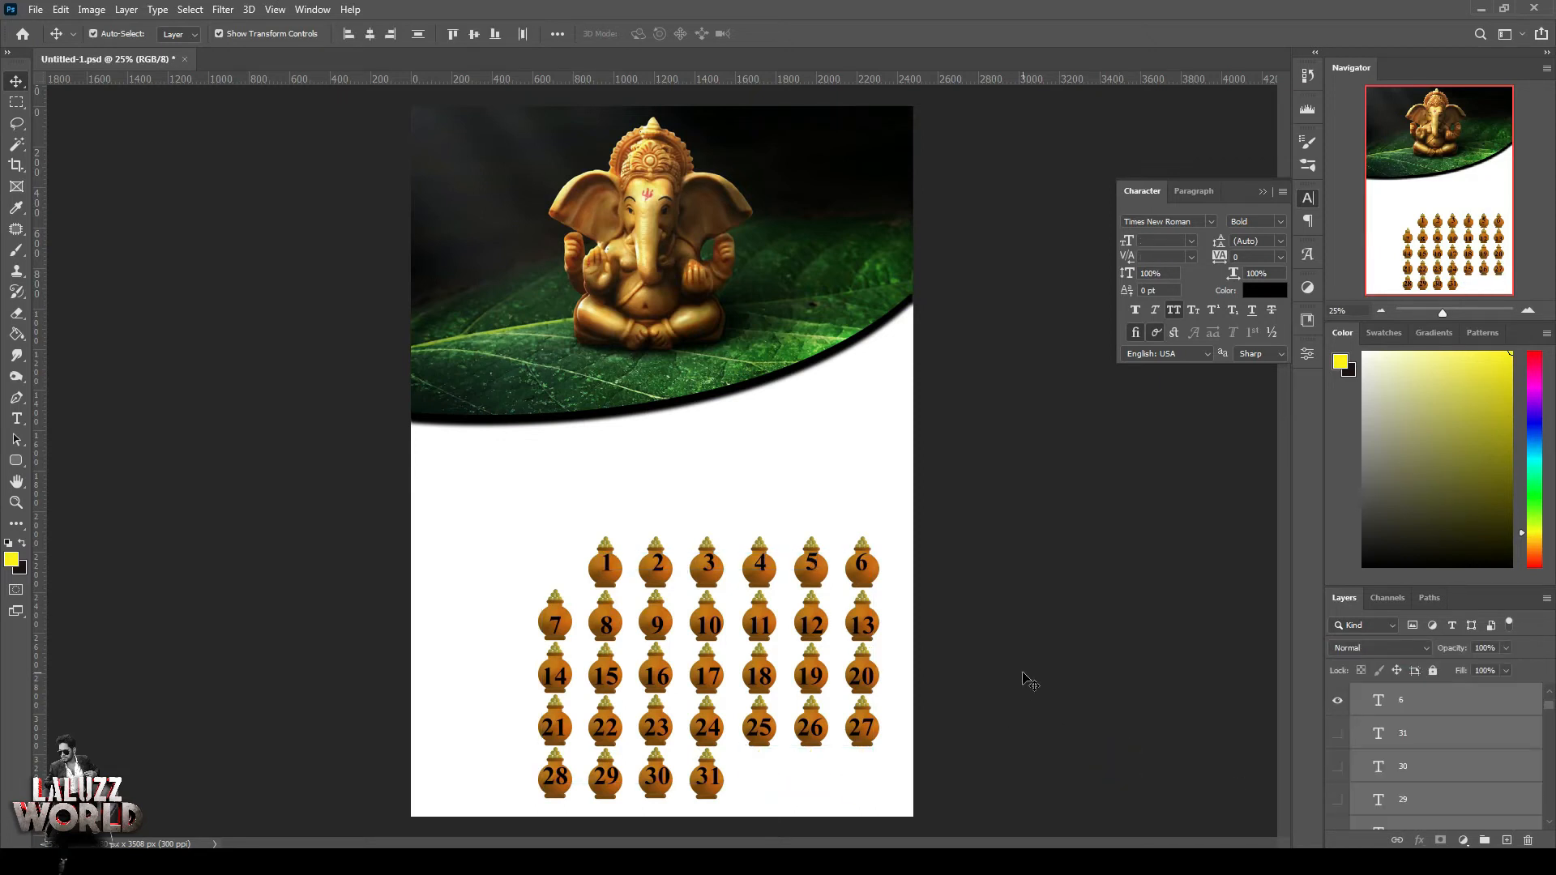
# Select the date numbers 1 to 6 and nudge them down to the middle of their pots
pyautogui.keyDown('ctrl'); pyautogui.click(861, 563); pyautogui.keyUp('ctrl')
pyautogui.scroll(-2, 1437, 709)
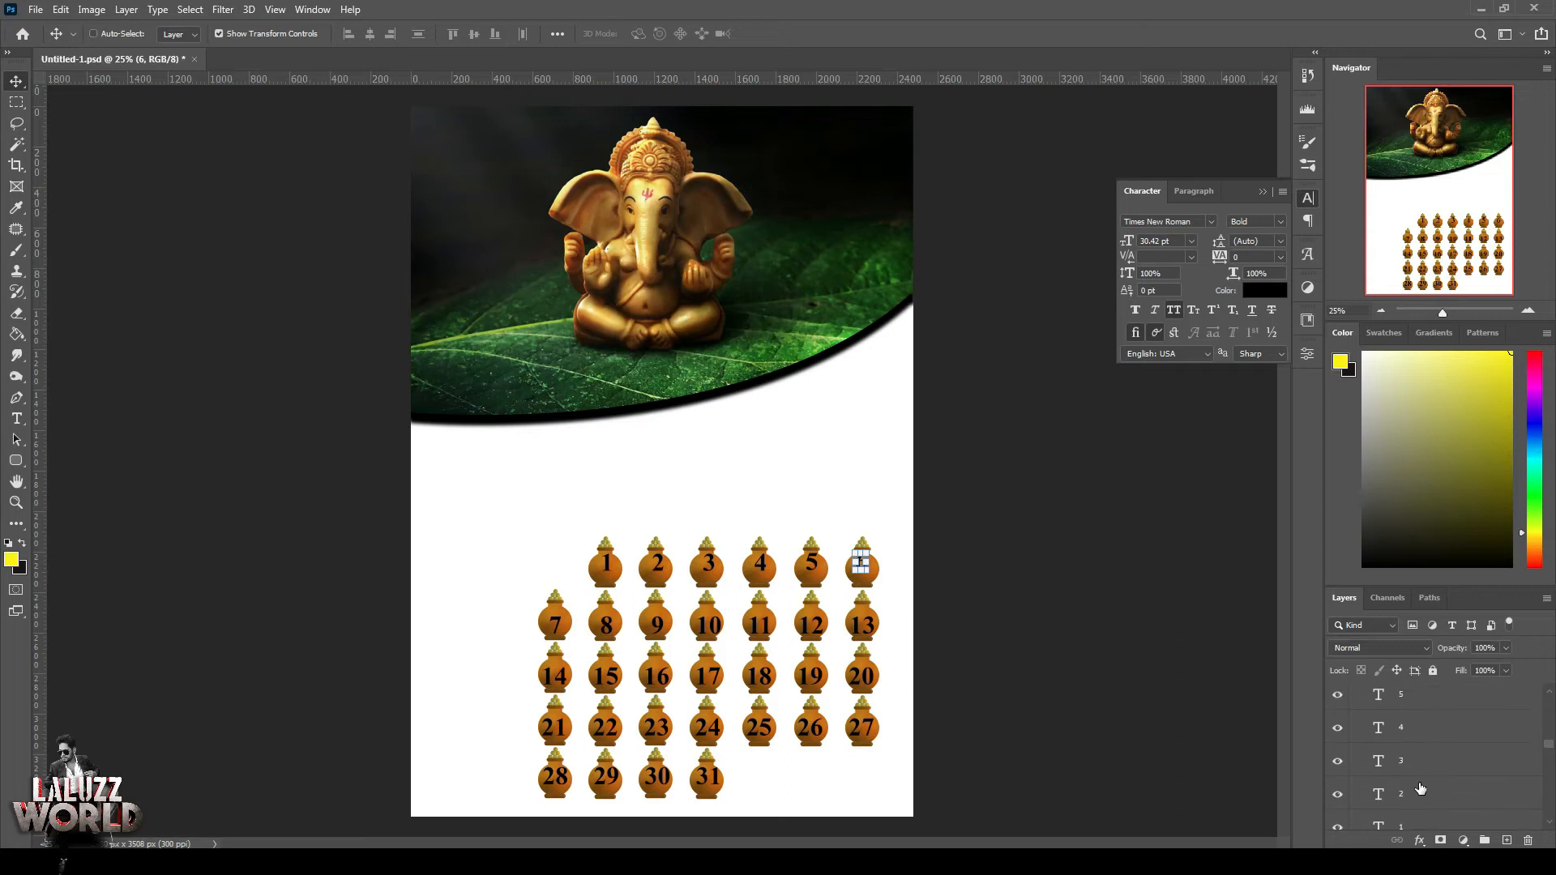
pyautogui.keyDown('ctrl'); pyautogui.click(1408, 821); pyautogui.keyUp('ctrl')
pyautogui.keyDown('ctrl'); pyautogui.click(1412, 794); pyautogui.keyUp('ctrl')
pyautogui.keyDown('ctrl'); pyautogui.click(1410, 760); pyautogui.keyUp('ctrl')
pyautogui.keyDown('ctrl'); pyautogui.click(1410, 727); pyautogui.keyUp('ctrl')
pyautogui.keyDown('ctrl'); pyautogui.click(1414, 694); pyautogui.keyUp('ctrl')
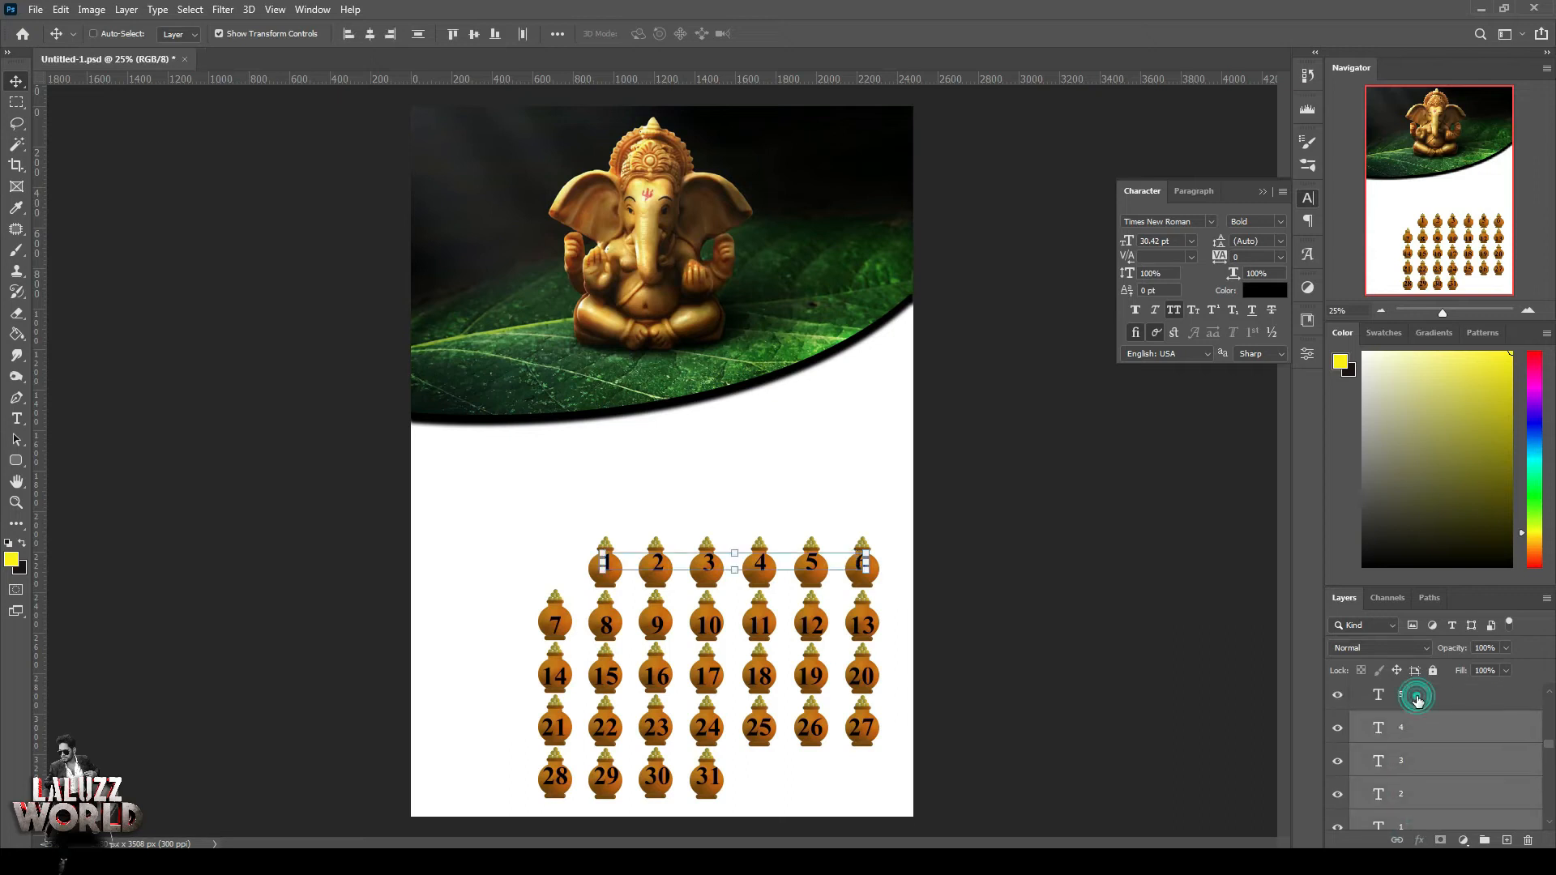
pyautogui.hotkey('shift', 'Down')
pyautogui.hotkey('shift', 'Down')
pyautogui.hotkey('shift', 'Down')
pyautogui.click(1019, 606)
# Select the second-row date numbers 7 to 13 and nudge them up slightly to centre them on their pots
pyautogui.click(558, 624)
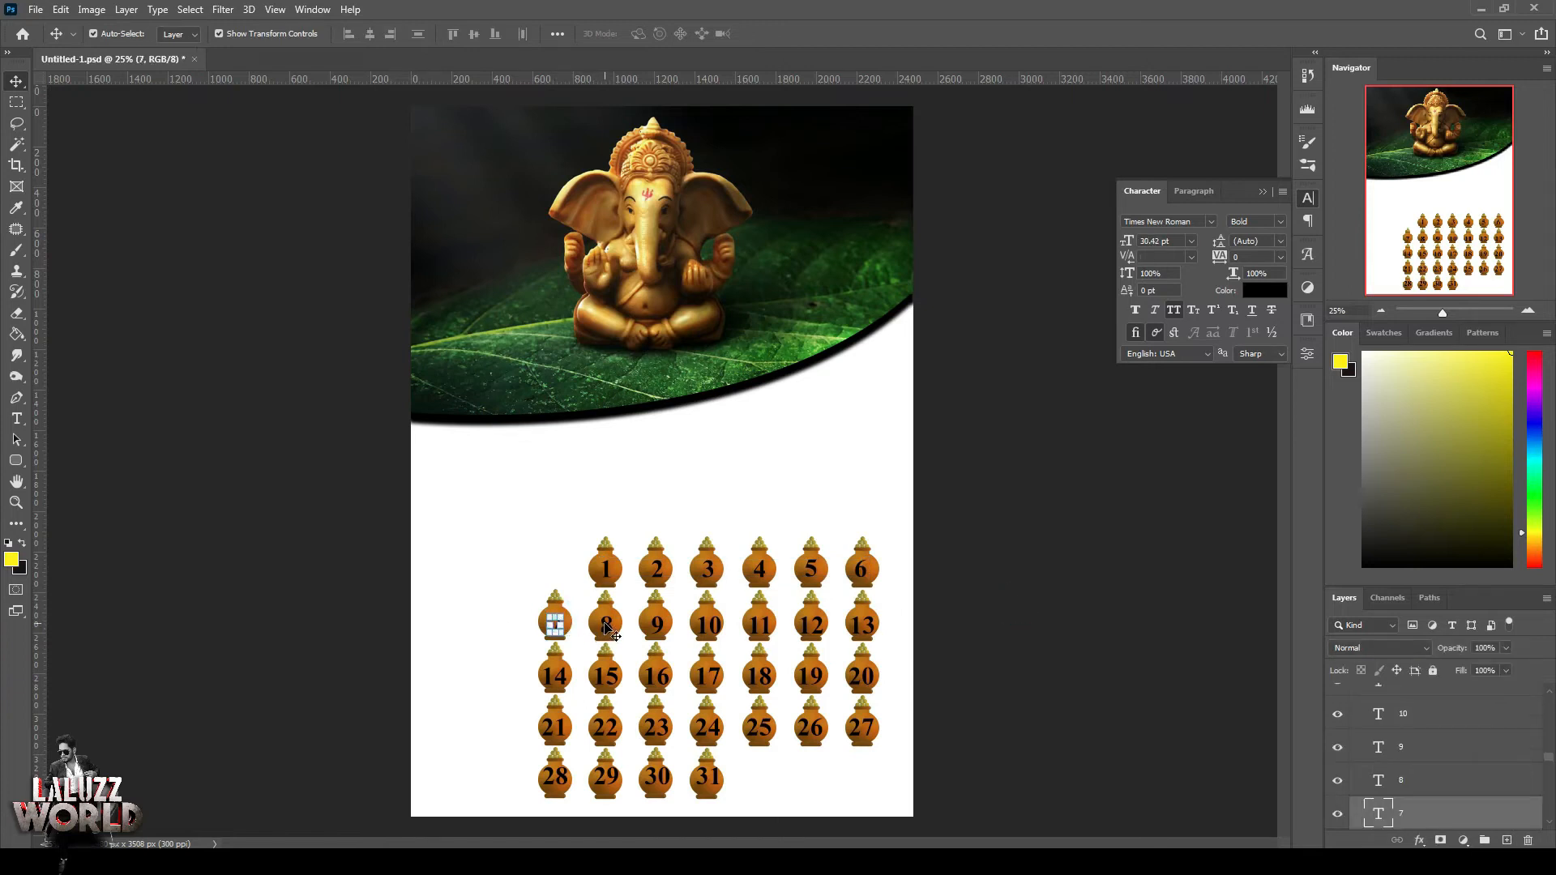
pyautogui.keyDown('shift'); pyautogui.click(607, 629); pyautogui.keyUp('shift')
pyautogui.keyDown('shift'); pyautogui.click(656, 626); pyautogui.keyUp('shift')
pyautogui.keyDown('shift'); pyautogui.click(705, 628); pyautogui.keyUp('shift')
pyautogui.keyDown('shift'); pyautogui.click(757, 626); pyautogui.keyUp('shift')
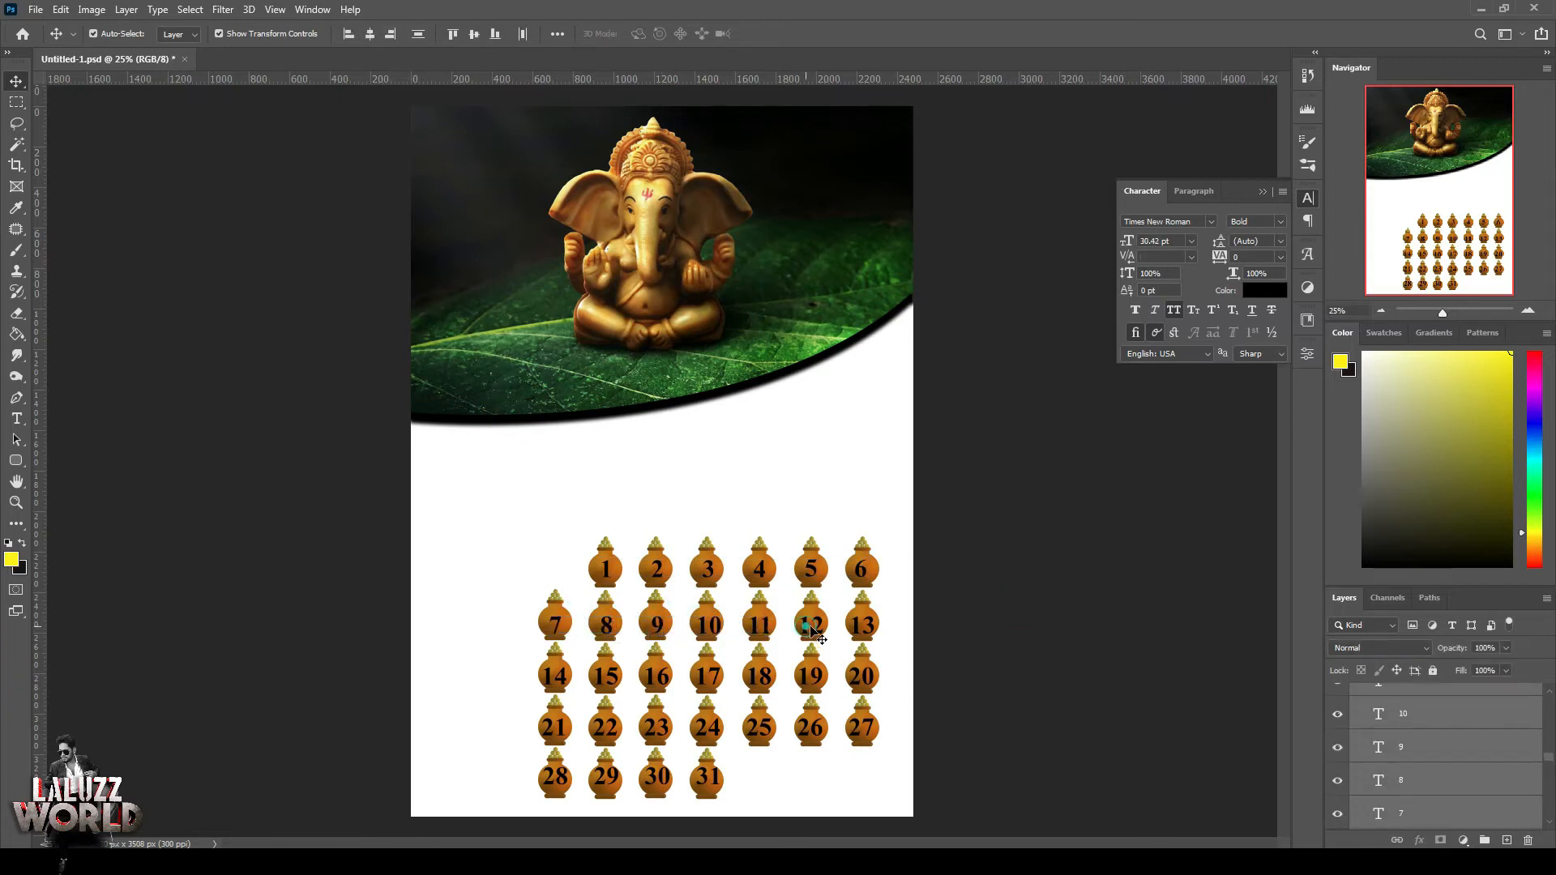
pyautogui.click(1052, 641)
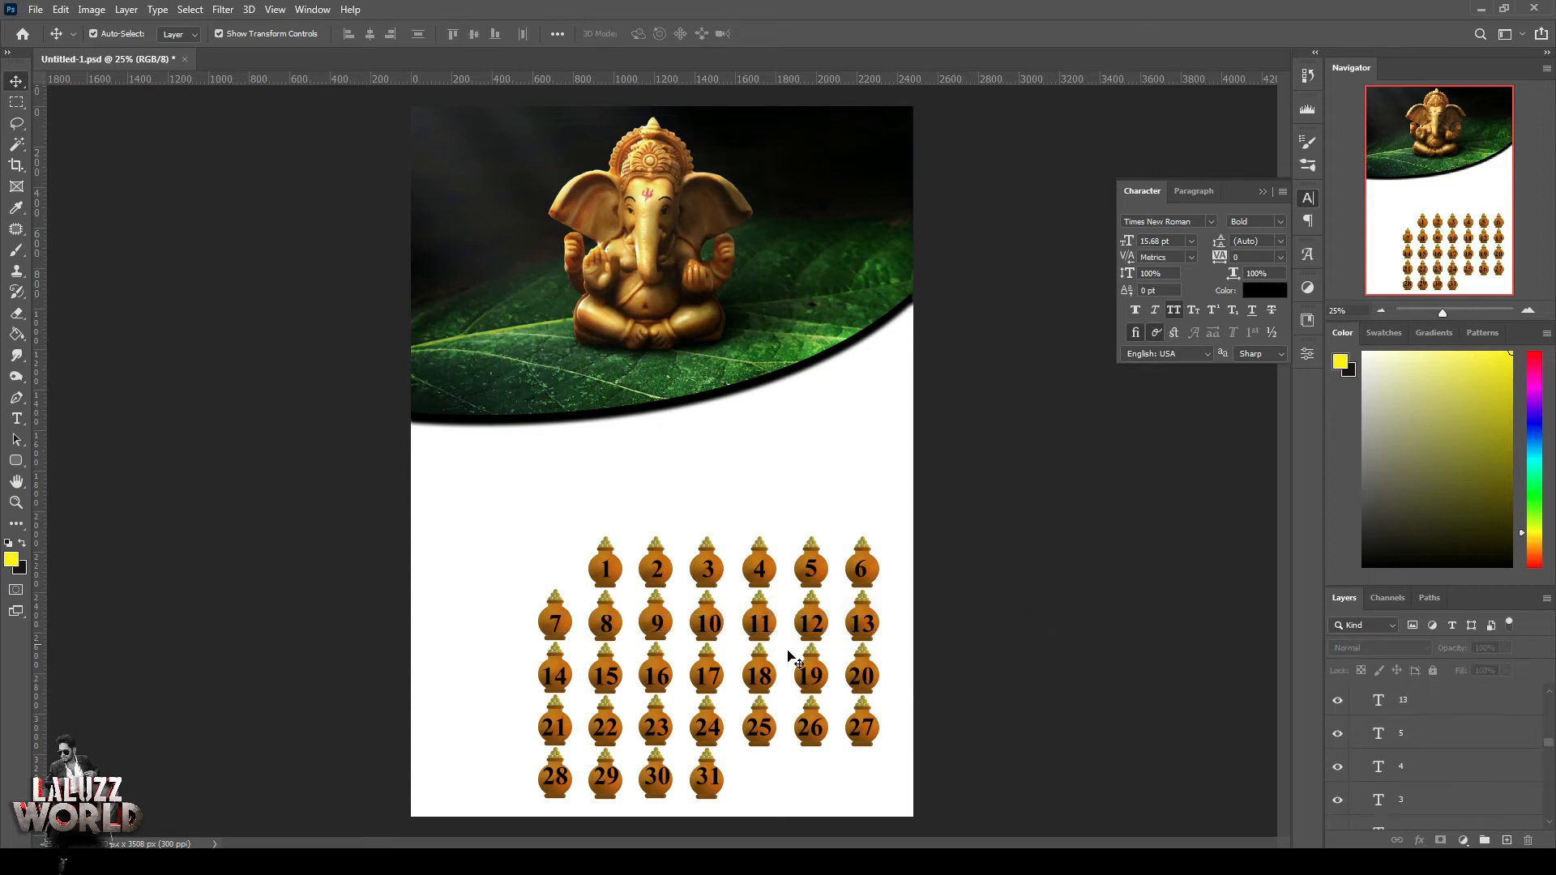
# Select the last-row date numbers 28 to 31 and nudge them down slightly to centre them on their pots
pyautogui.click(570, 783)
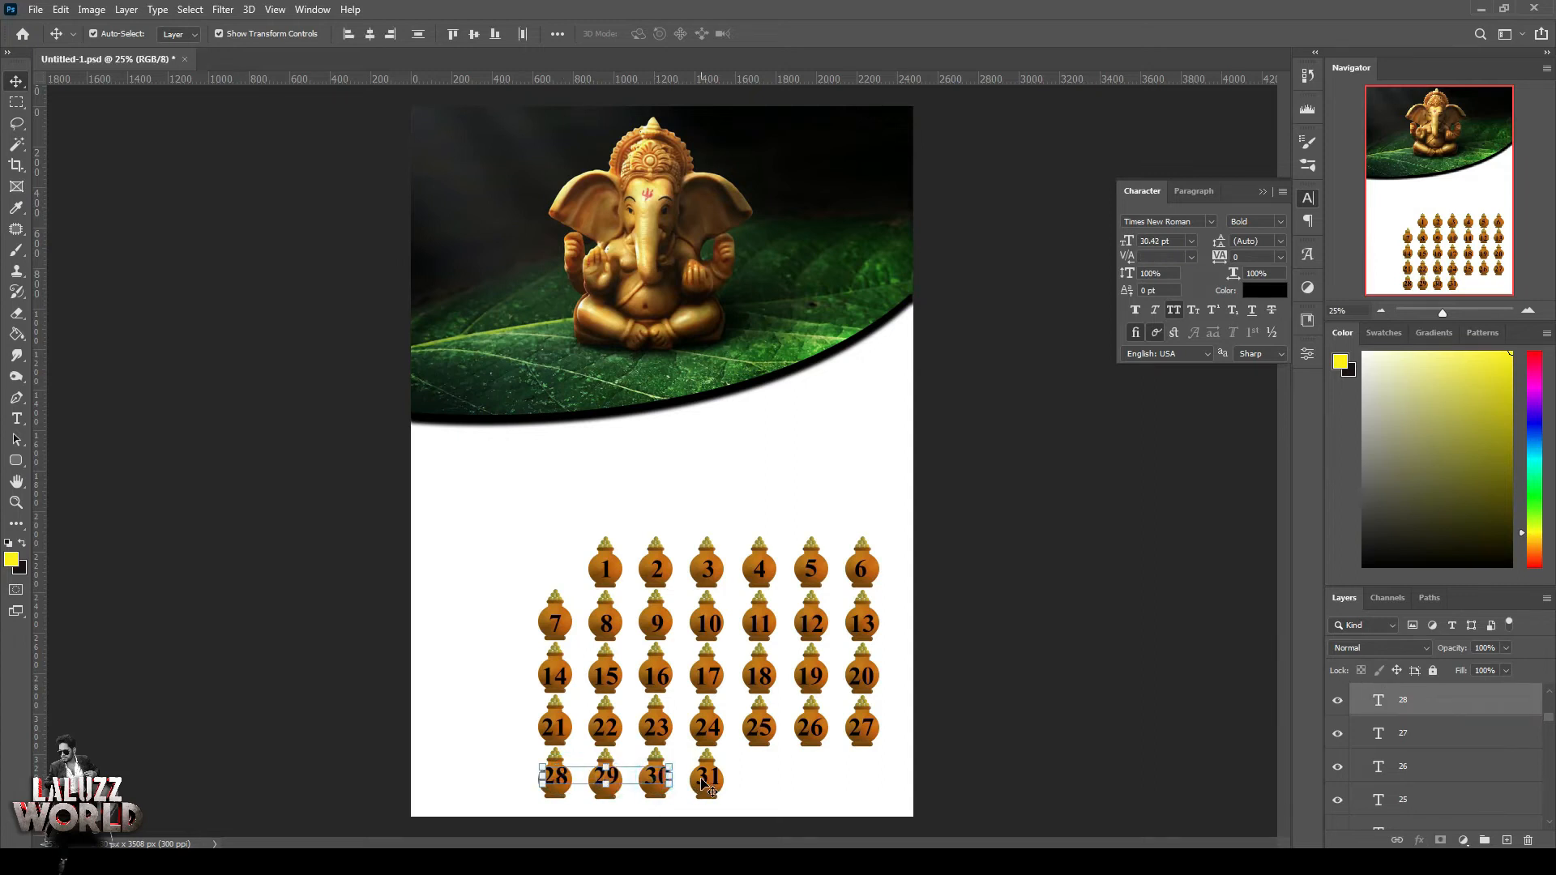
pyautogui.moveTo(784, 809); pyautogui.dragTo(776, 819)
pyautogui.click(988, 783)
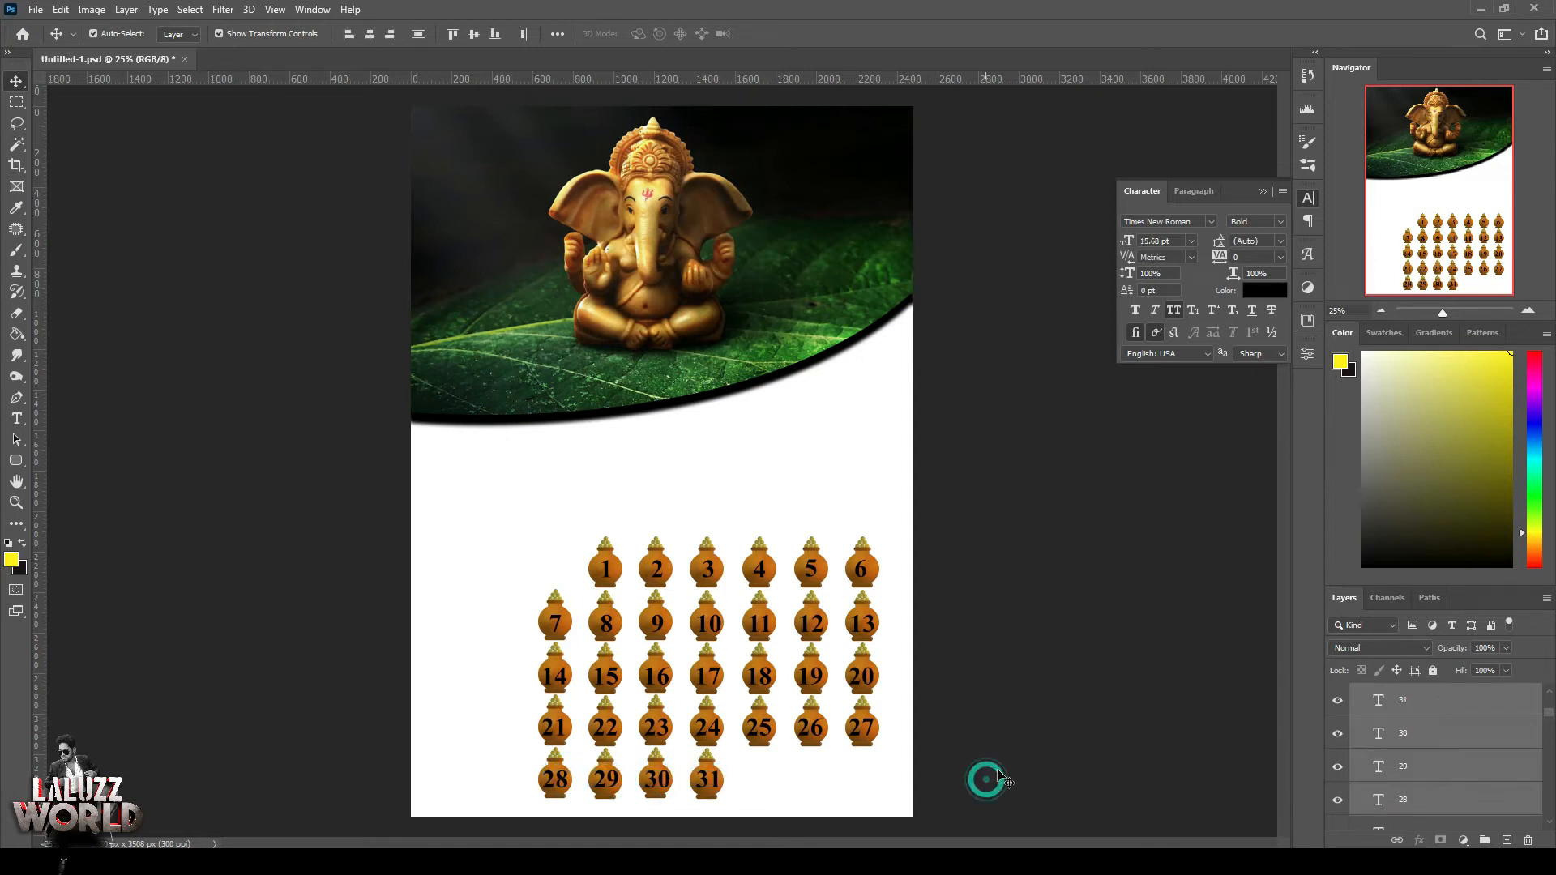
# Set the text colour of all the date numbers to yellow with the pots group hidden, then show the pots again
pyautogui.scroll(5, 1334, 820)
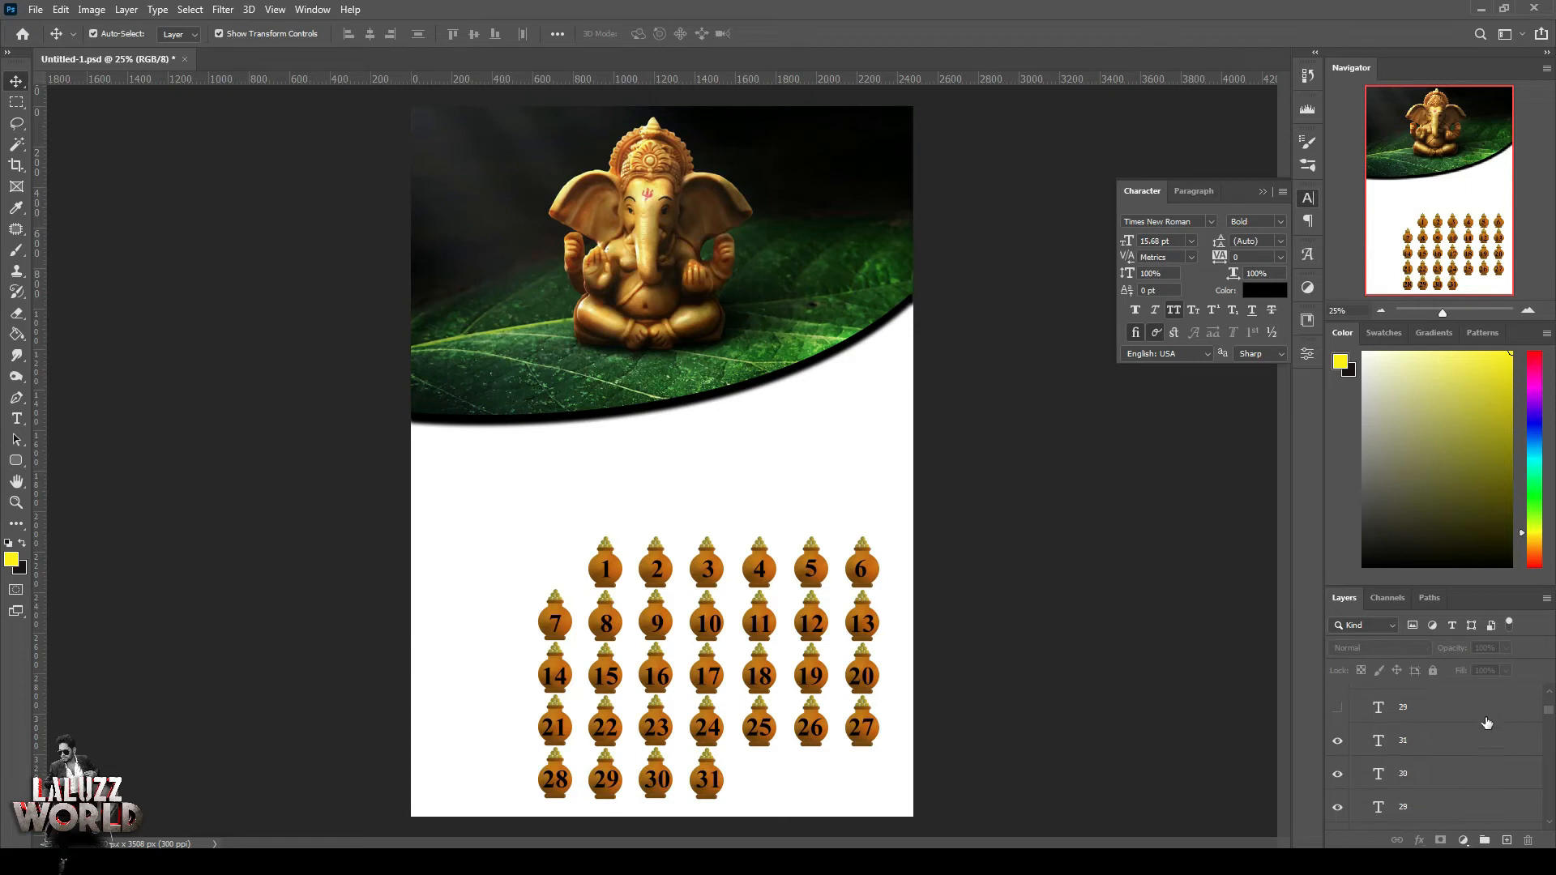
pyautogui.click(1353, 798)
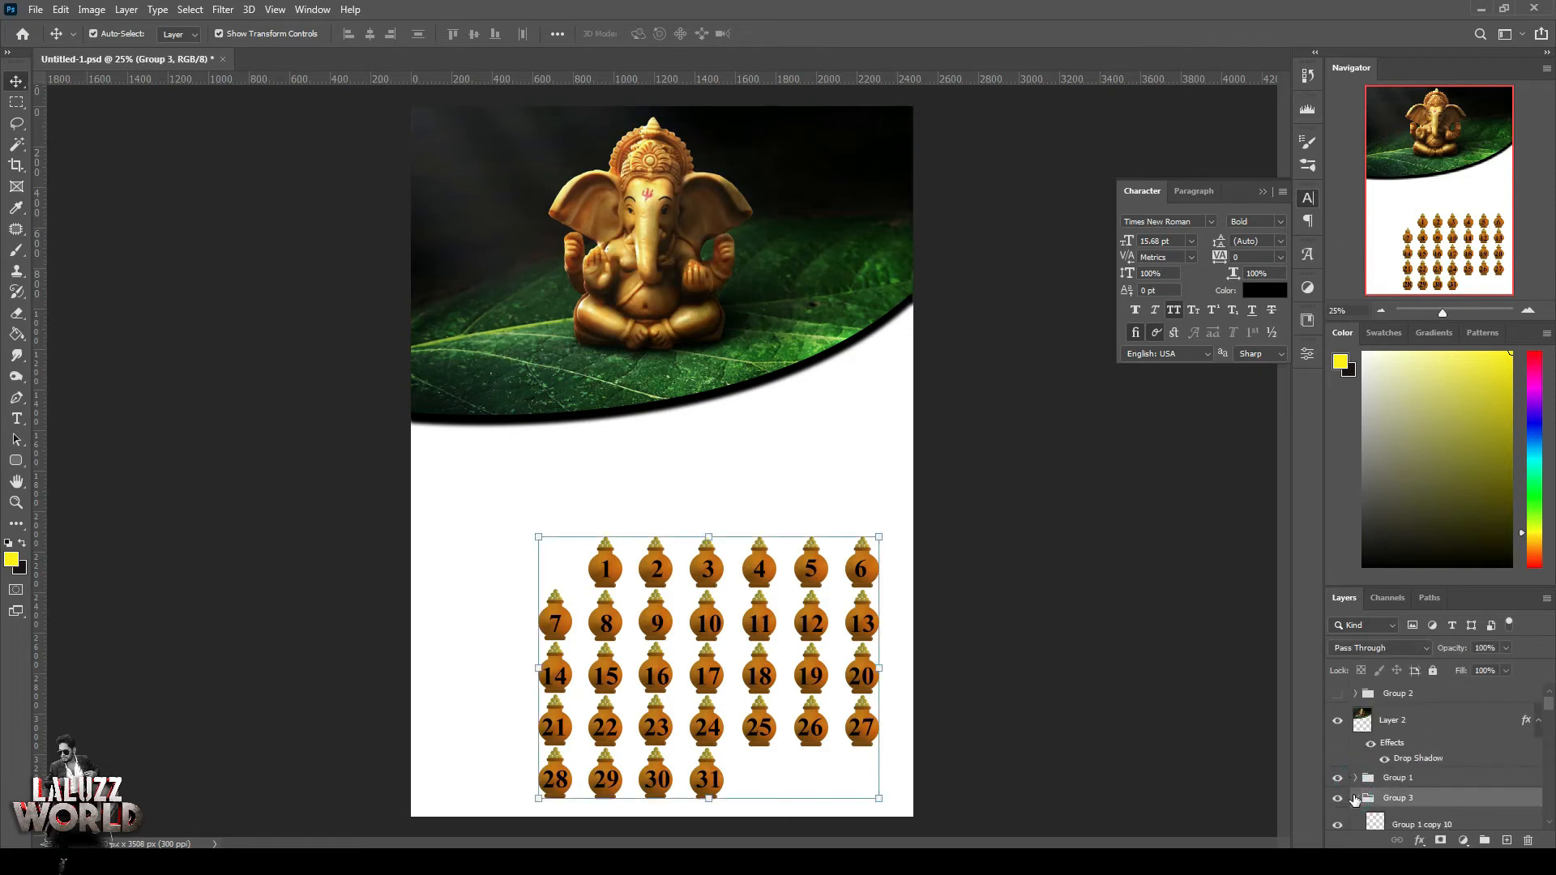
pyautogui.click(1355, 800)
pyautogui.moveTo(982, 571); pyautogui.dragTo(357, 807)
pyautogui.click(1261, 290)
pyautogui.click(1244, 597)
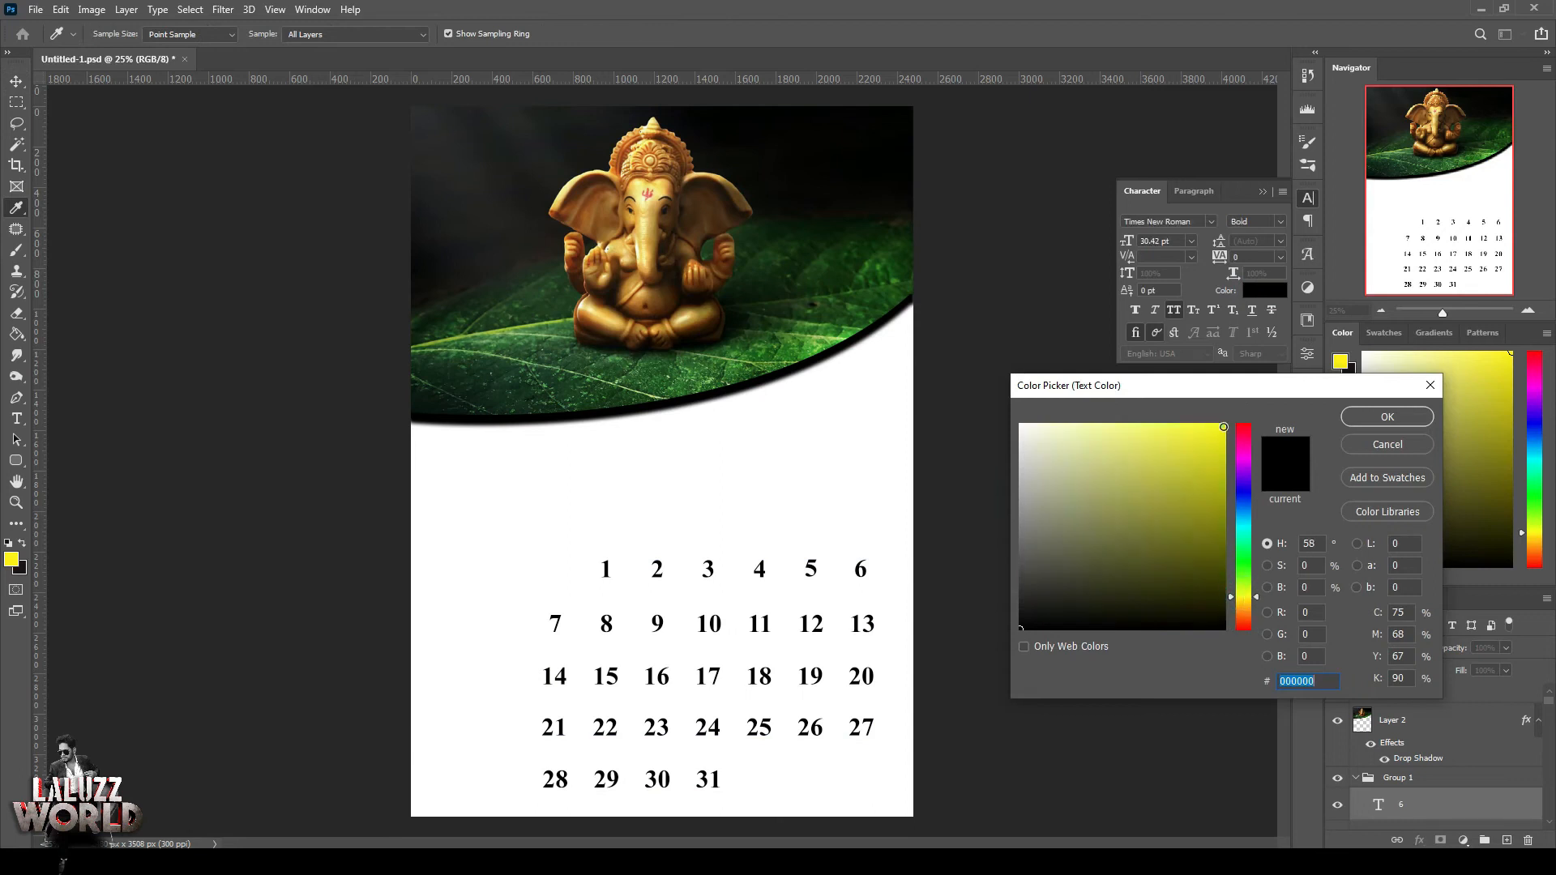
pyautogui.click(1229, 428)
pyautogui.click(1388, 416)
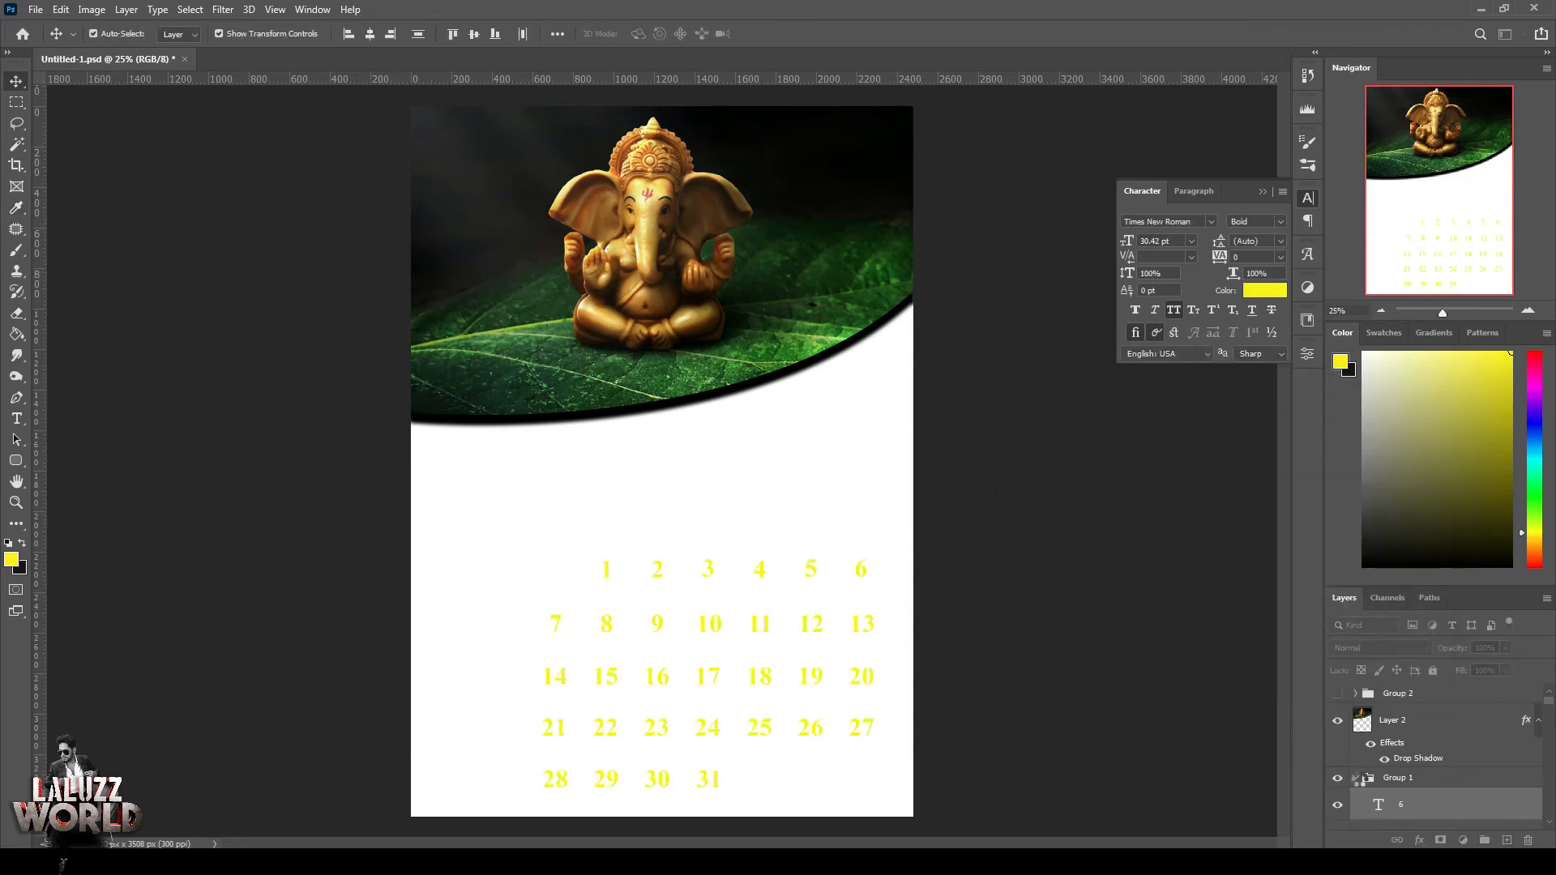
pyautogui.click(1356, 778)
pyautogui.click(1338, 799)
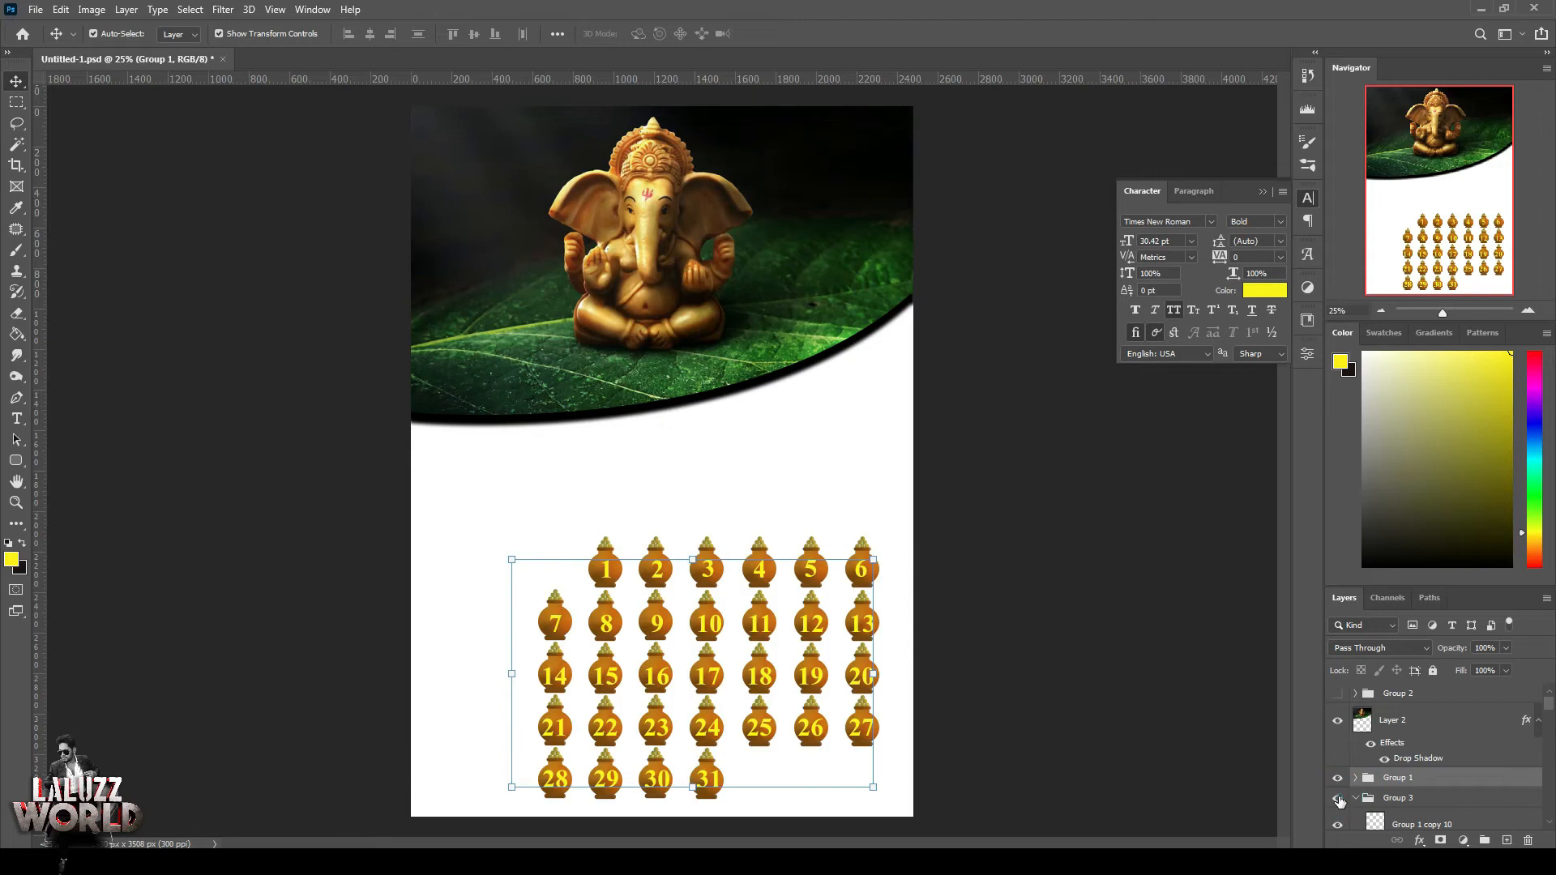
# Add a drop shadow to the date numbers group with 48% opacity, 0 px distance, 19% spread and 21 px size
pyautogui.click(1419, 841)
pyautogui.click(1440, 834)
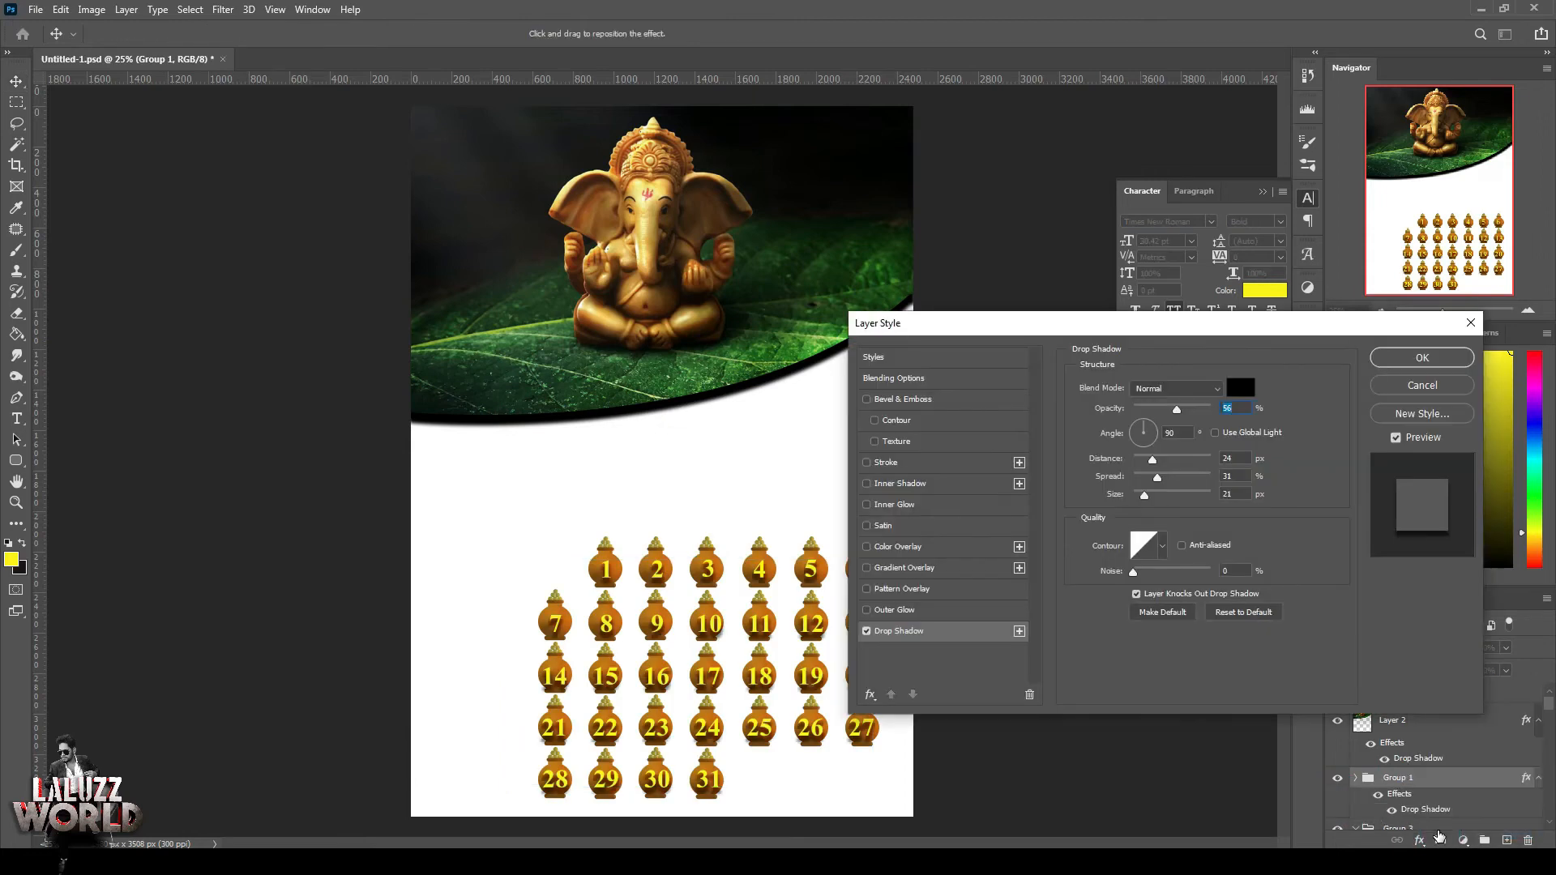
pyautogui.moveTo(1132, 466); pyautogui.dragTo(1134, 467)
pyautogui.moveTo(1179, 416)
pyautogui.mouseDown()
pyautogui.moveTo(1200, 418)
pyautogui.moveTo(1173, 418)
pyautogui.mouseUp()
pyautogui.moveTo(1160, 482); pyautogui.dragTo(1145, 482)
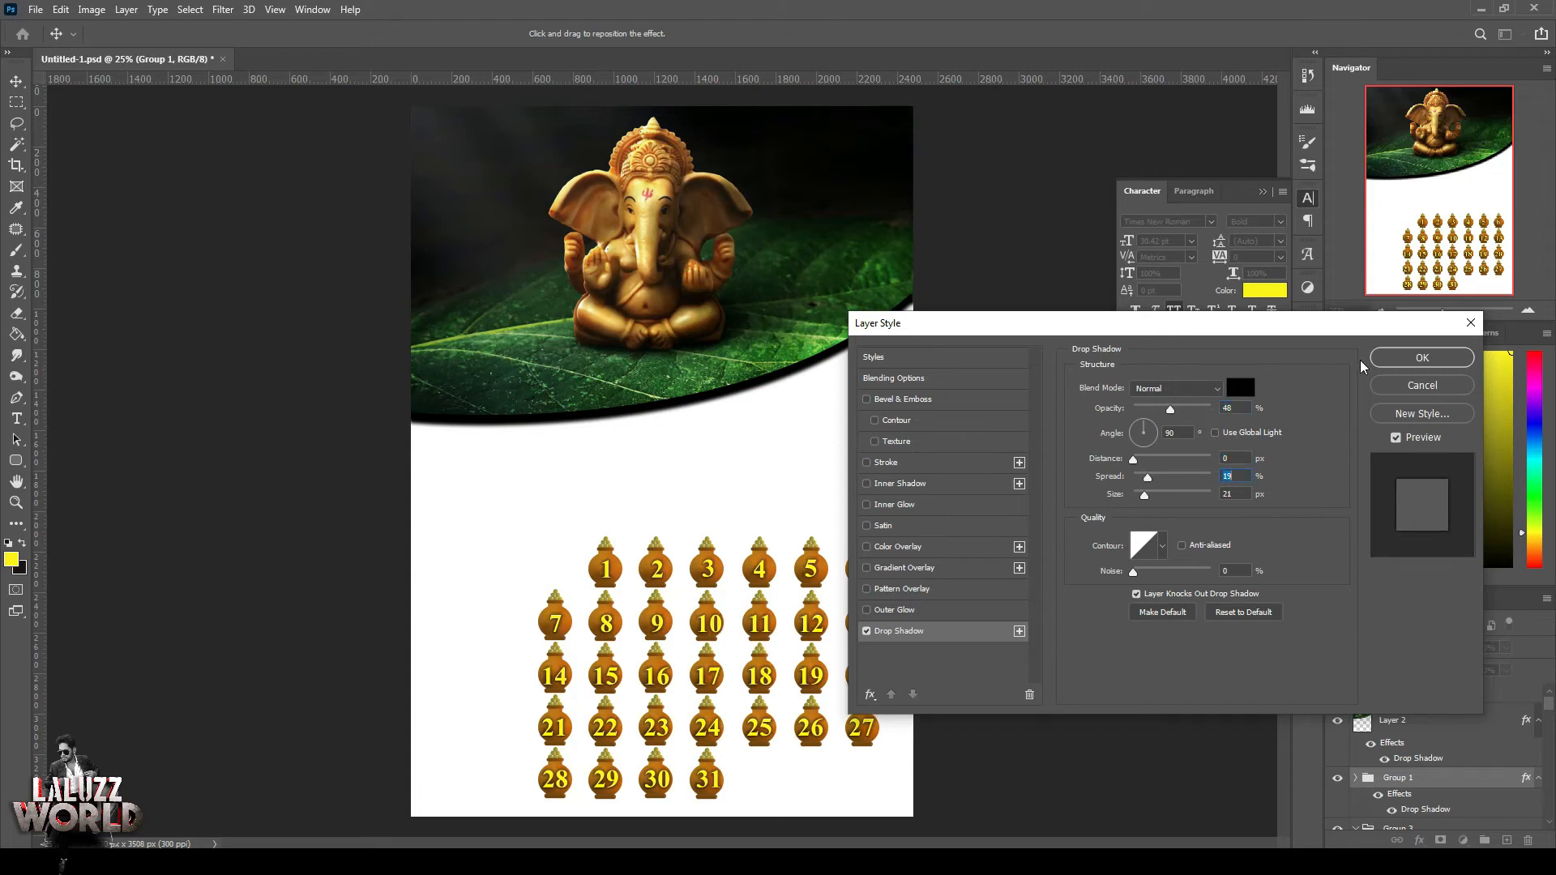
pyautogui.click(1378, 359)
# Clear the layer selection on the canvas and save the document
pyautogui.click(706, 625)
pyautogui.click(992, 640)
pyautogui.click(723, 624)
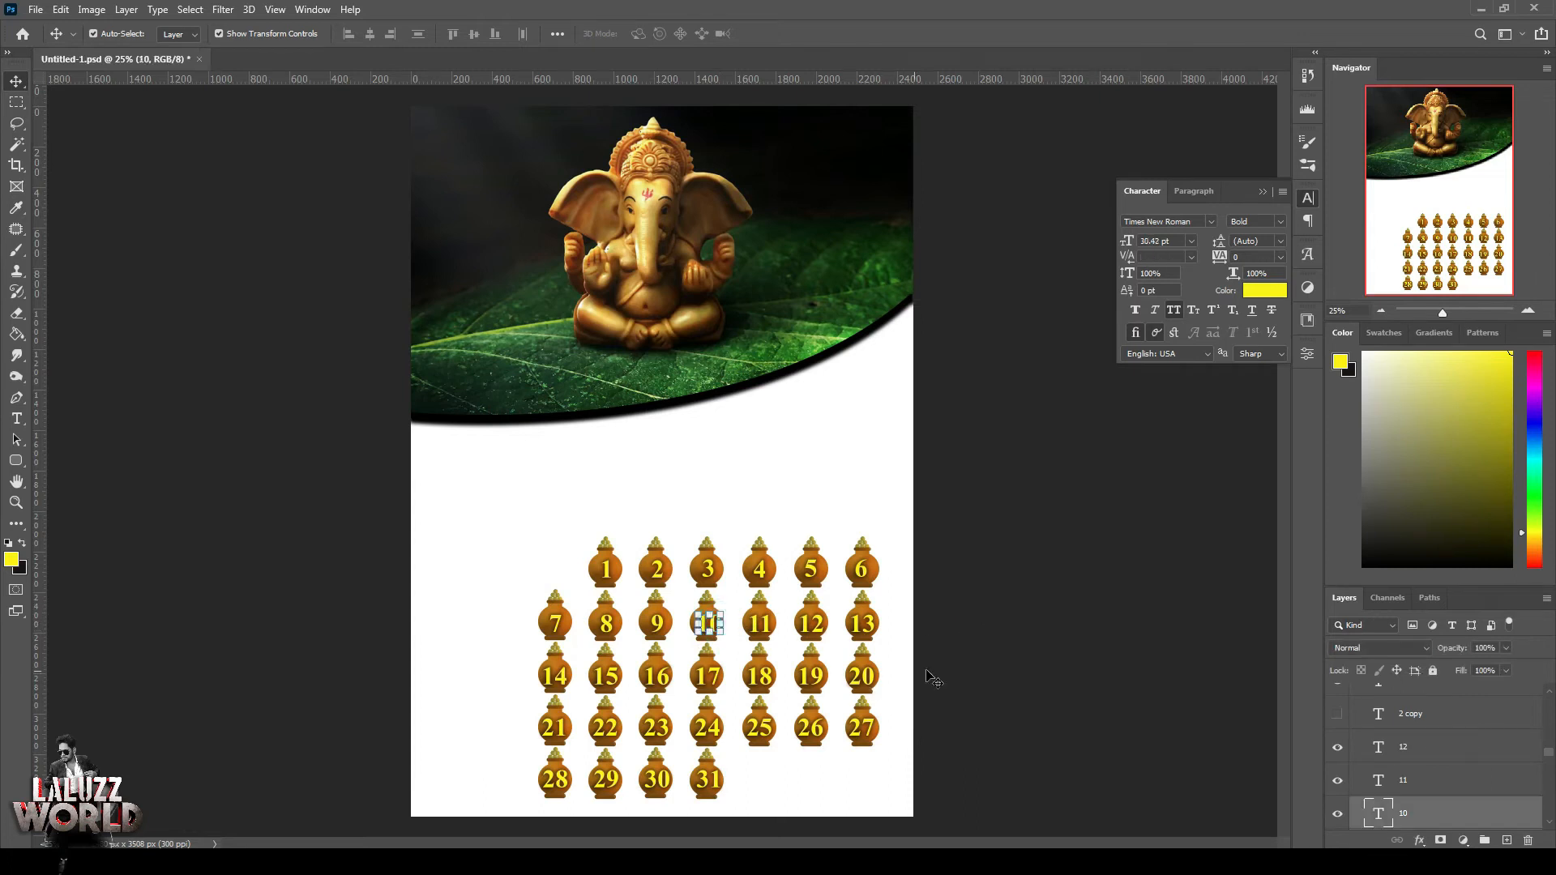
pyautogui.click(1003, 654)
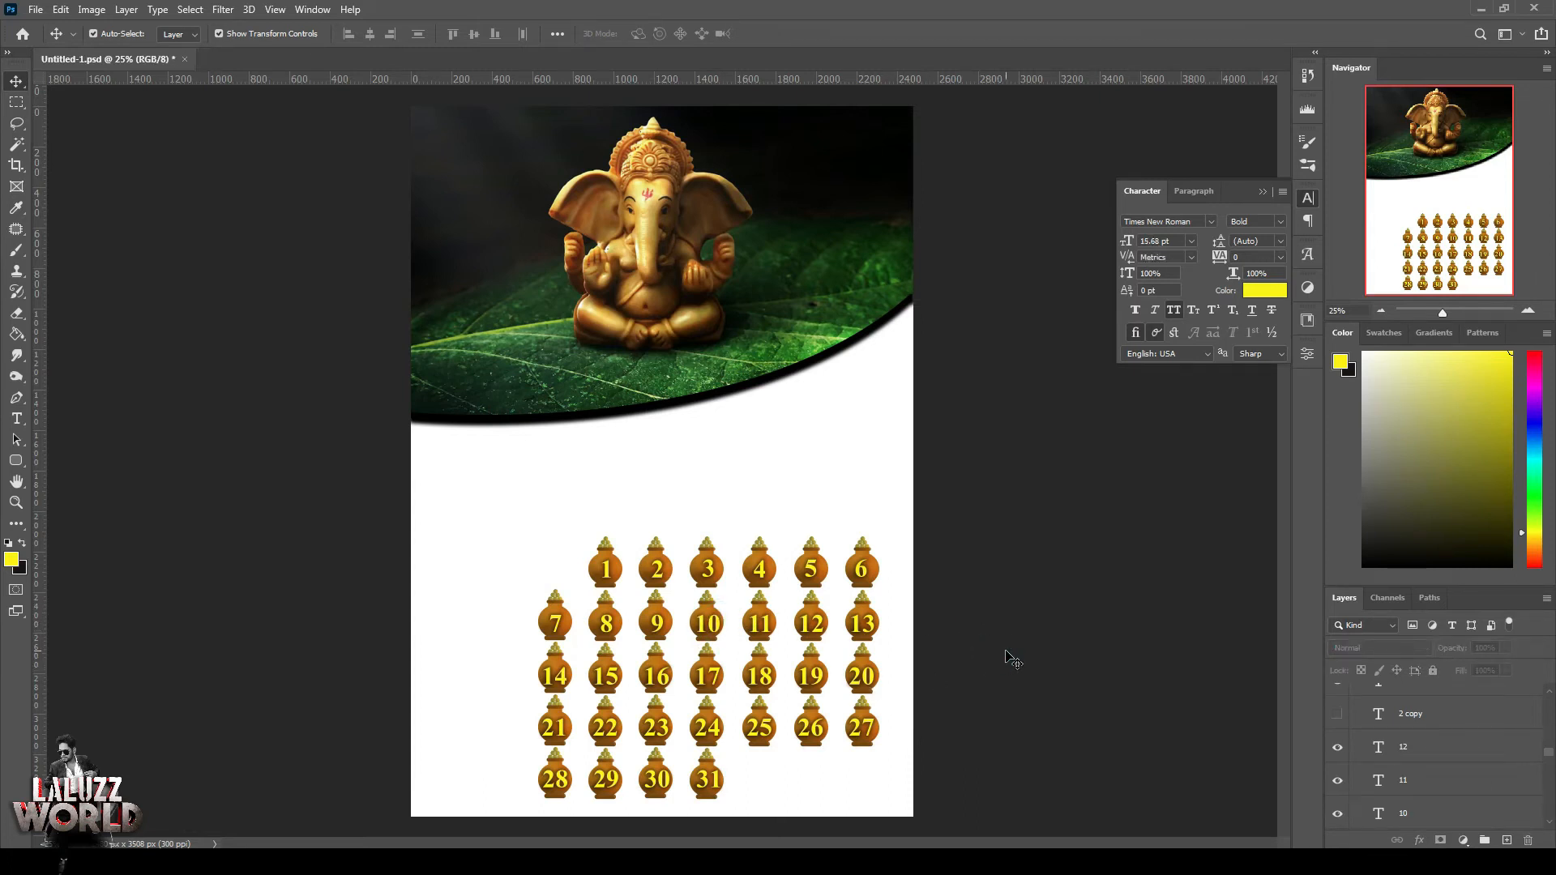
pyautogui.hotkey('ctrl', 's')
# Collapse the pots group and show the elephant-skin texture layer behind the calendar
pyautogui.scroll(5, 1491, 726)
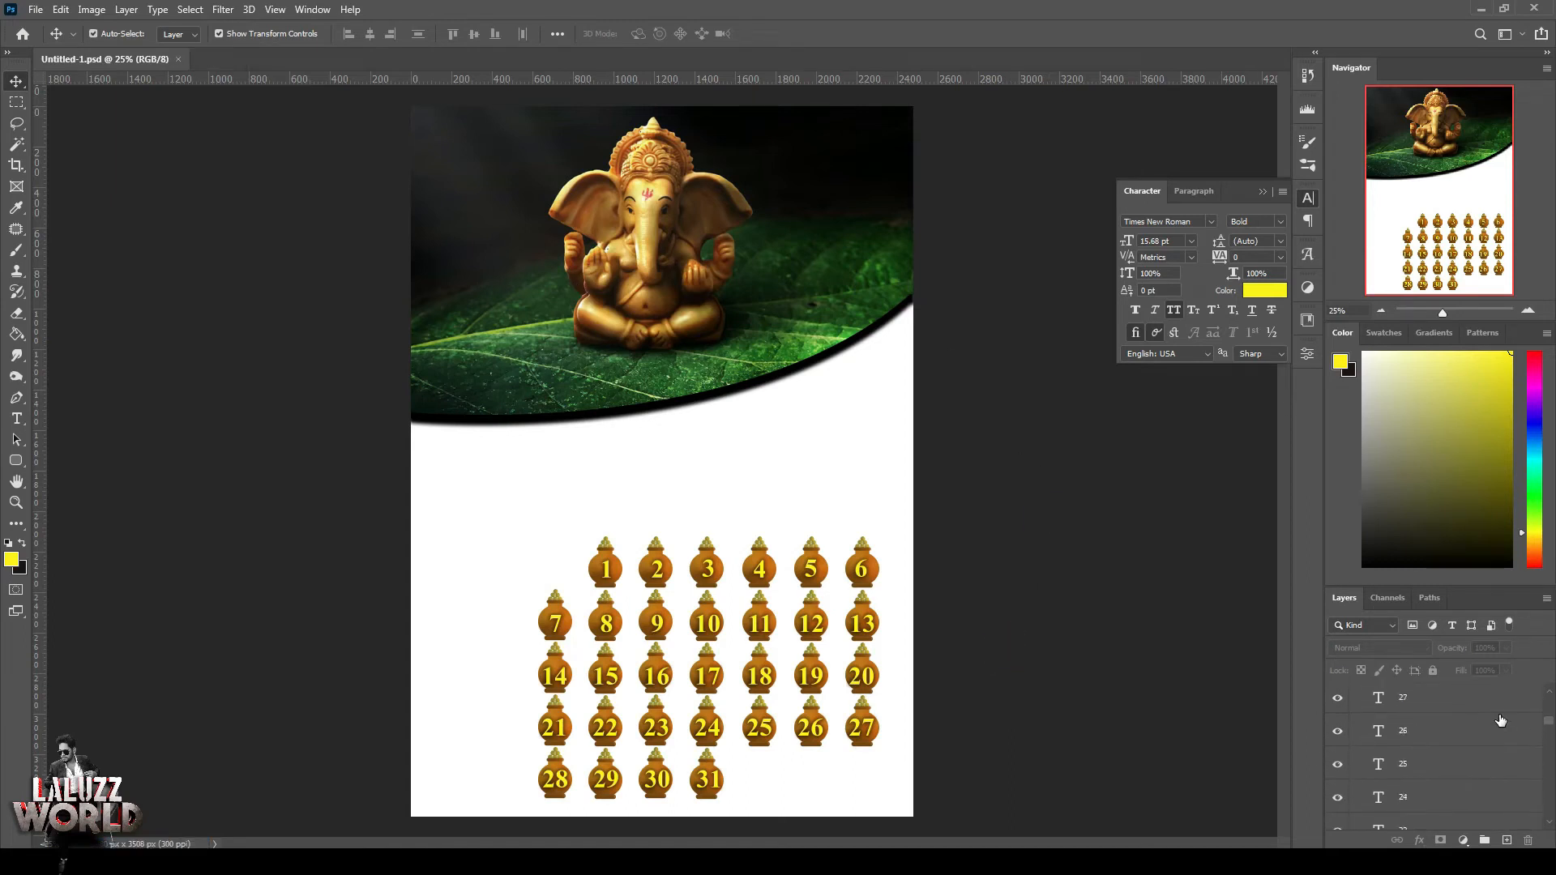
pyautogui.click(1368, 699)
pyautogui.click(1366, 752)
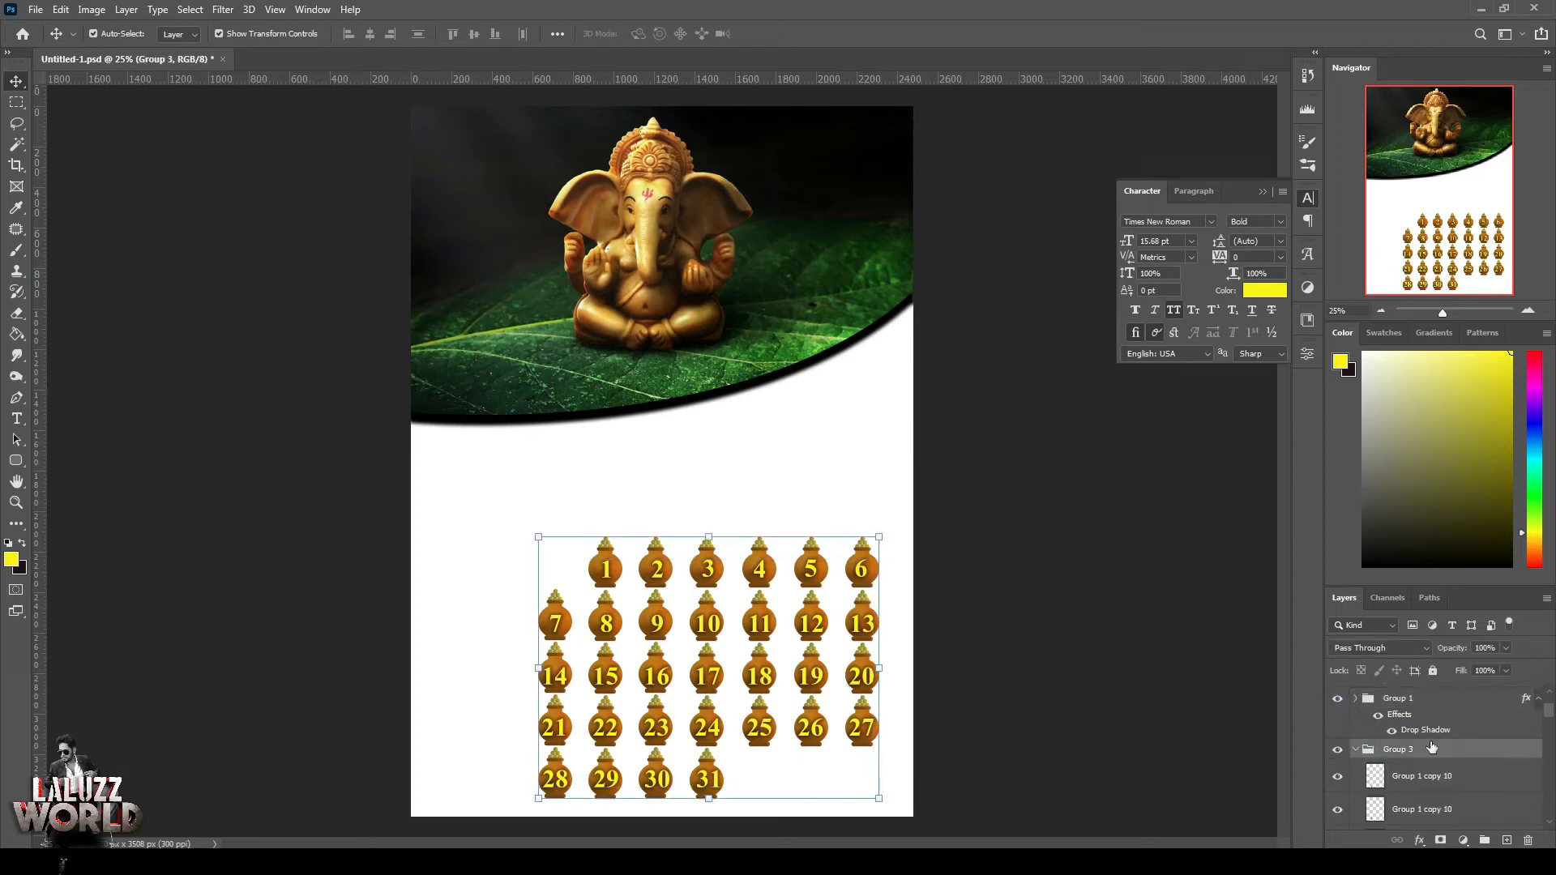
pyautogui.click(1356, 750)
pyautogui.scroll(1, 1355, 753)
pyautogui.click(1338, 792)
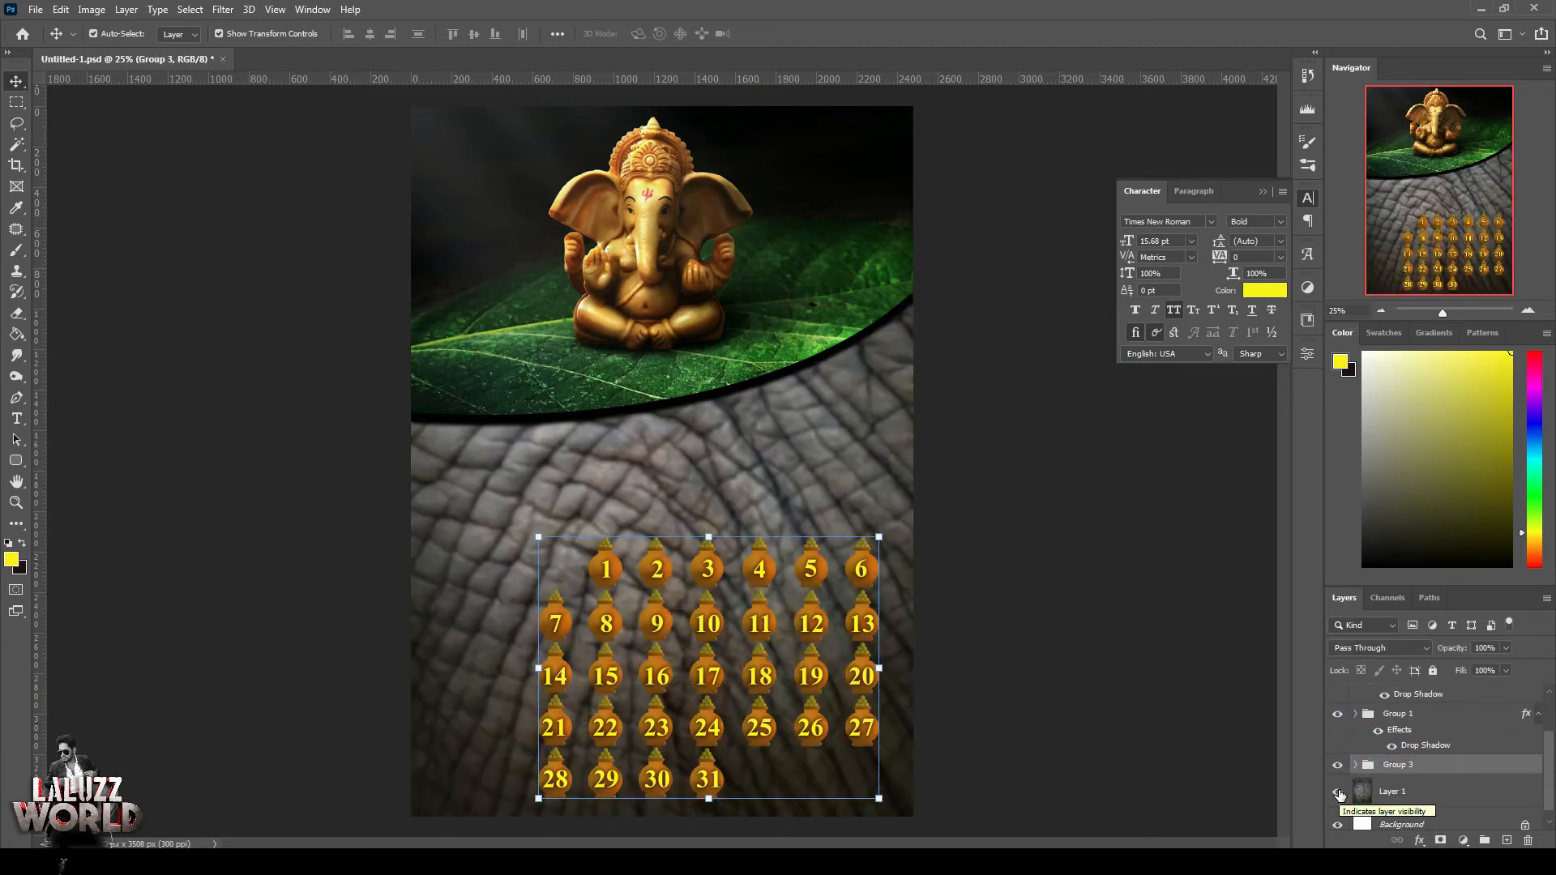
# Show the tusk-built August title group, move it up over the green leaf and save the document
pyautogui.moveTo(1549, 778); pyautogui.dragTo(1547, 713)
pyautogui.click(1339, 695)
pyautogui.click(1024, 478)
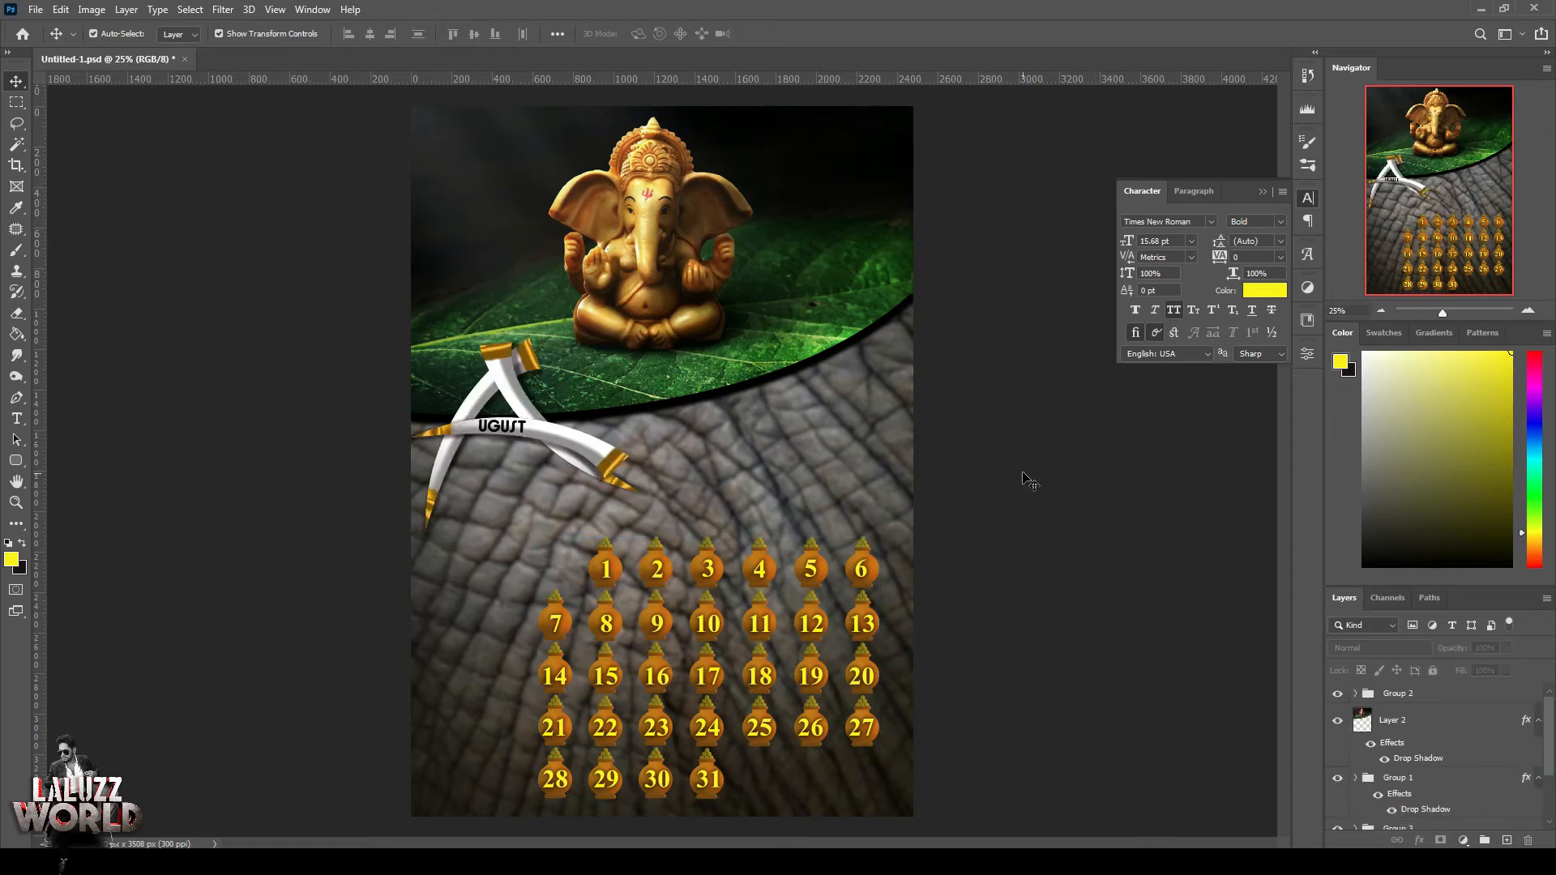
pyautogui.click(1406, 697)
pyautogui.moveTo(501, 375); pyautogui.dragTo(504, 318)
pyautogui.click(983, 386)
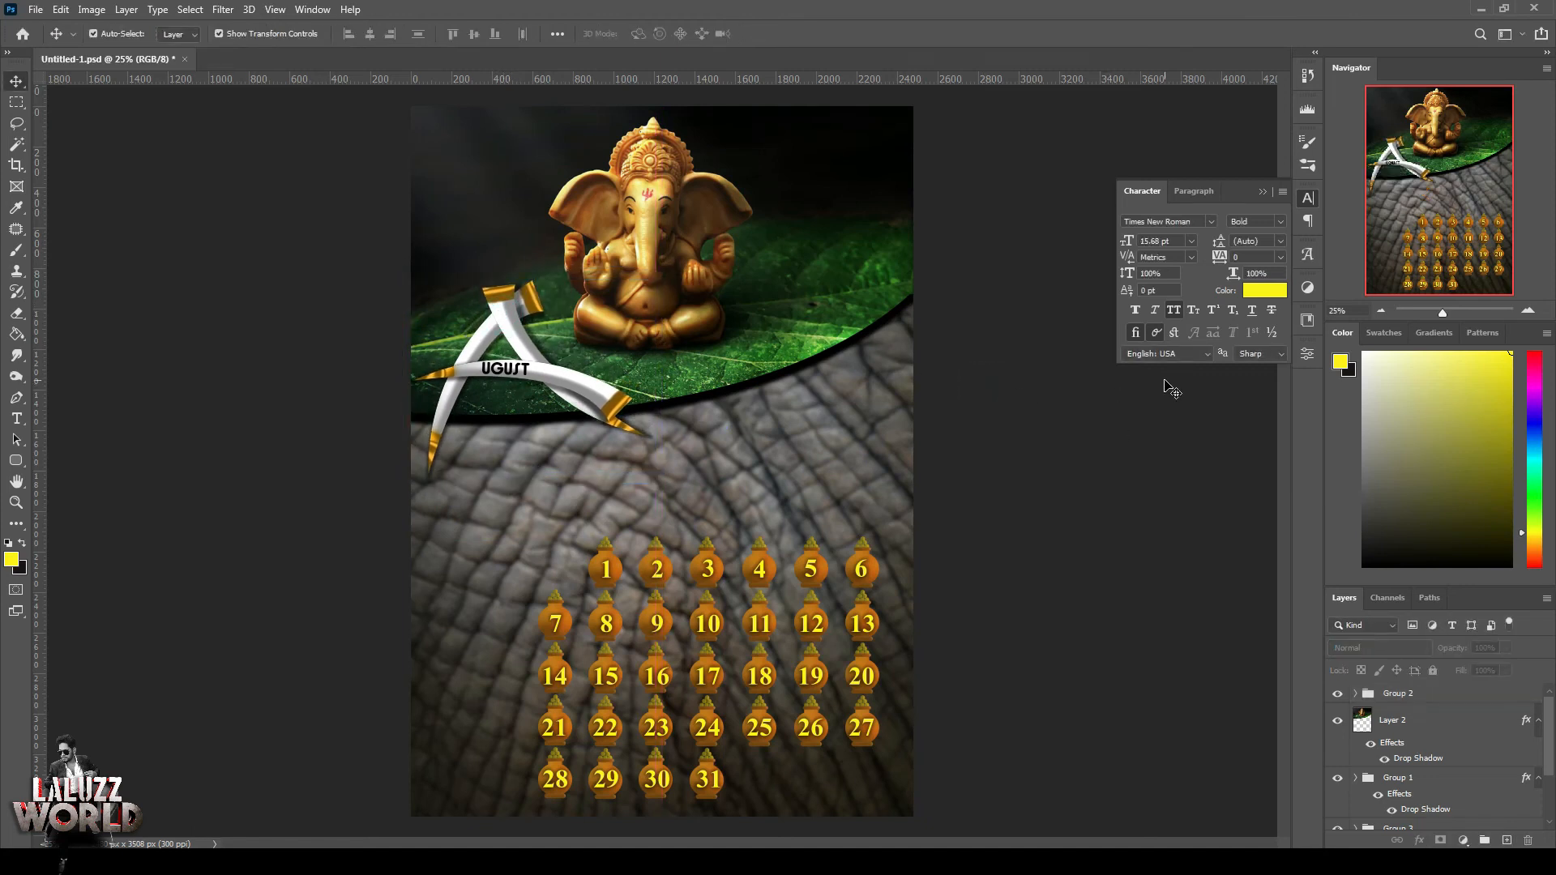
pyautogui.hotkey('ctrl', 's')
# Open the elephant image PngItem_169494.png, copy the blue elephant into the calendar poster and close the source image
pyautogui.click(36, 9)
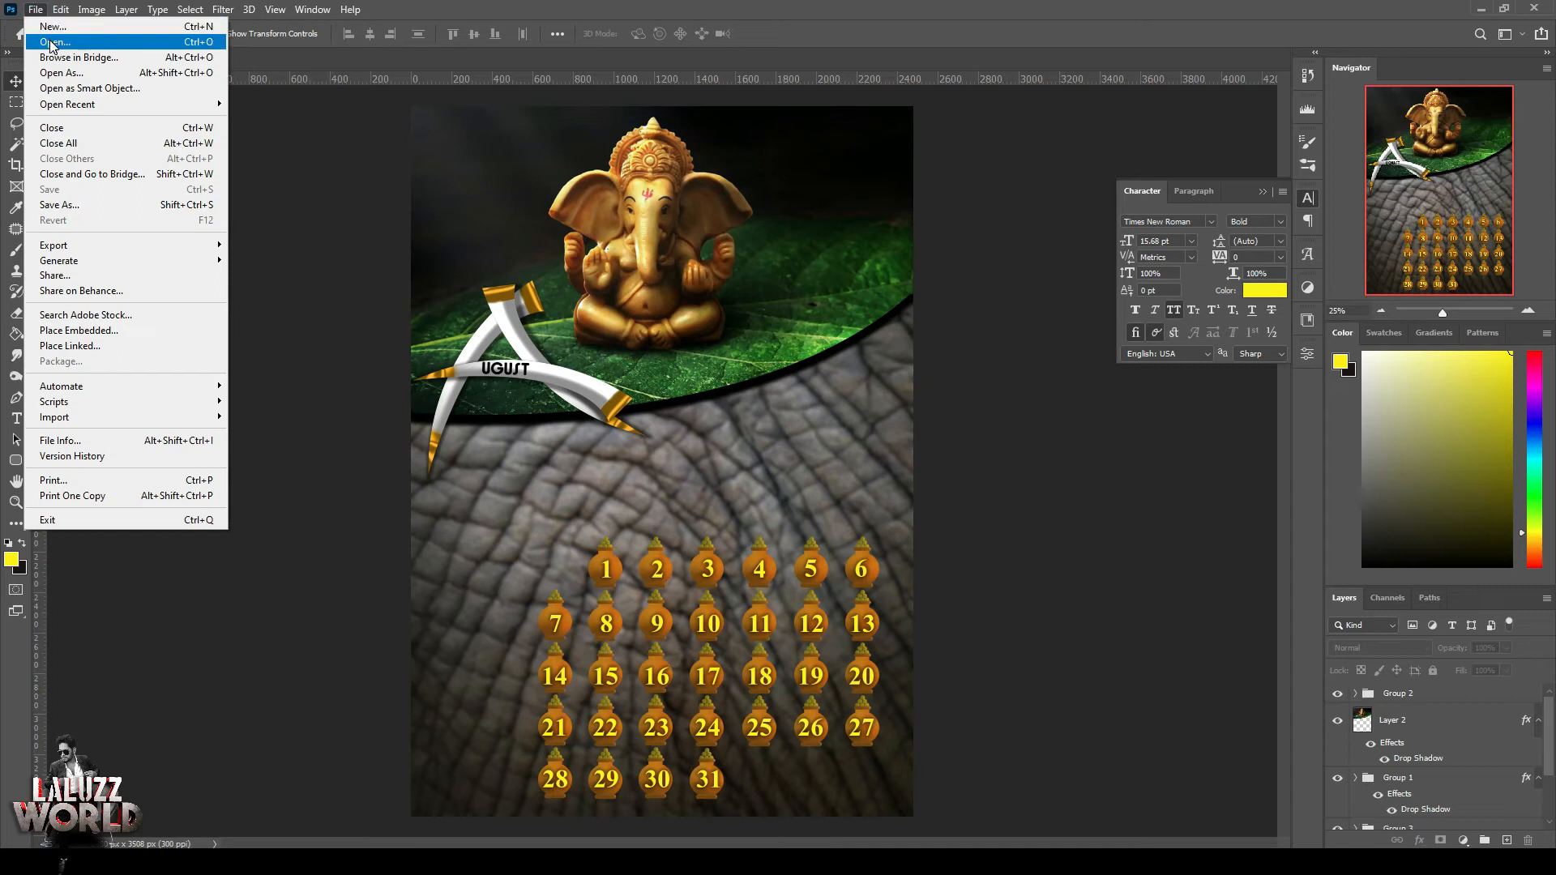
pyautogui.click(49, 33)
pyautogui.click(402, 253)
pyautogui.click(641, 438)
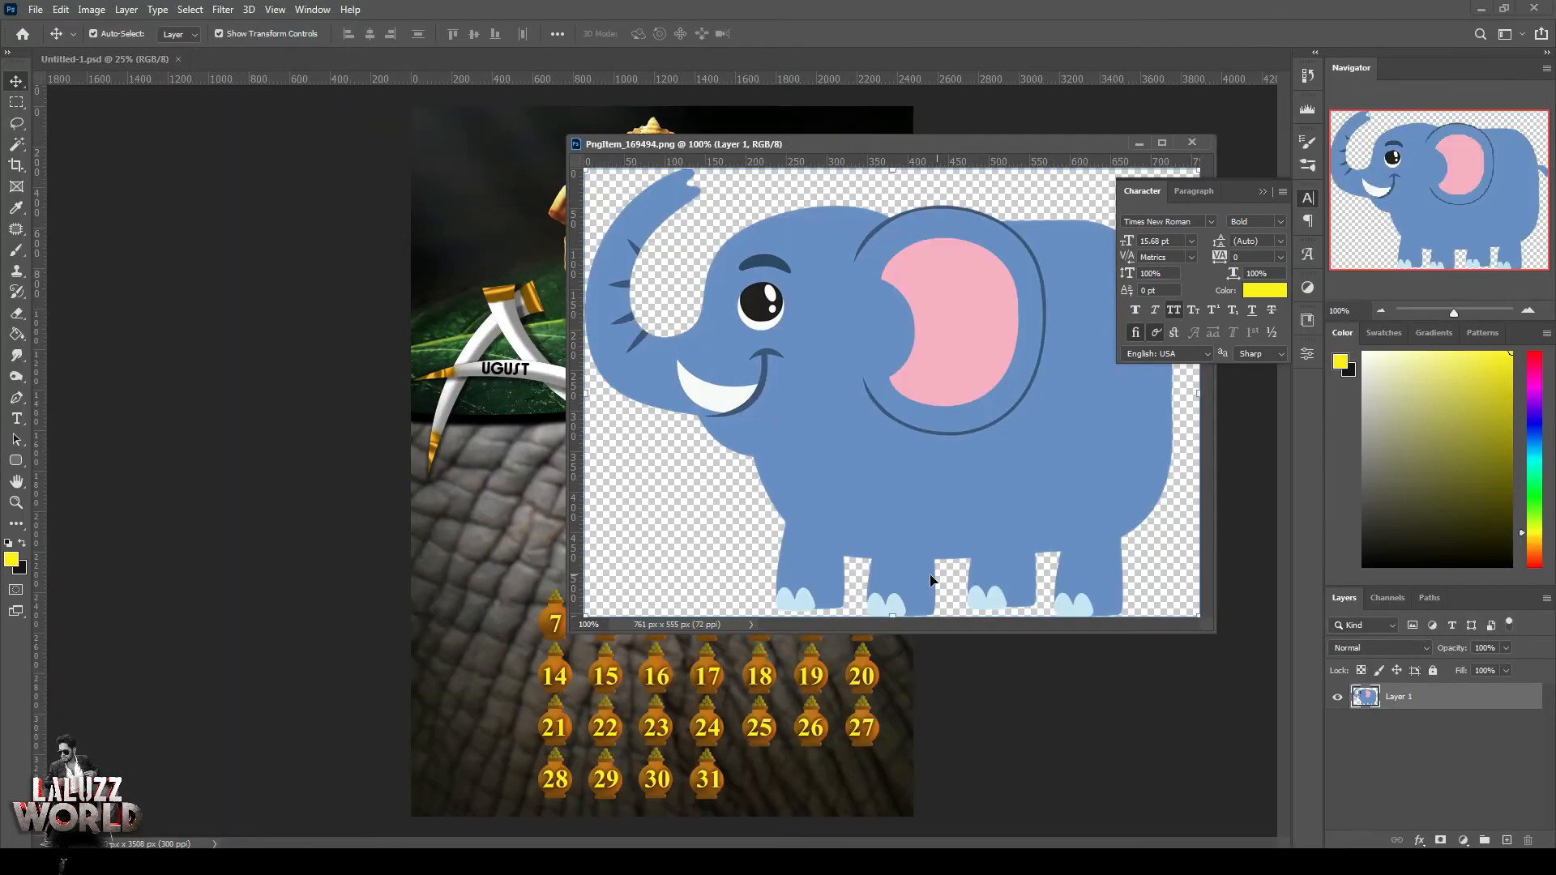
pyautogui.moveTo(904, 531); pyautogui.dragTo(535, 561)
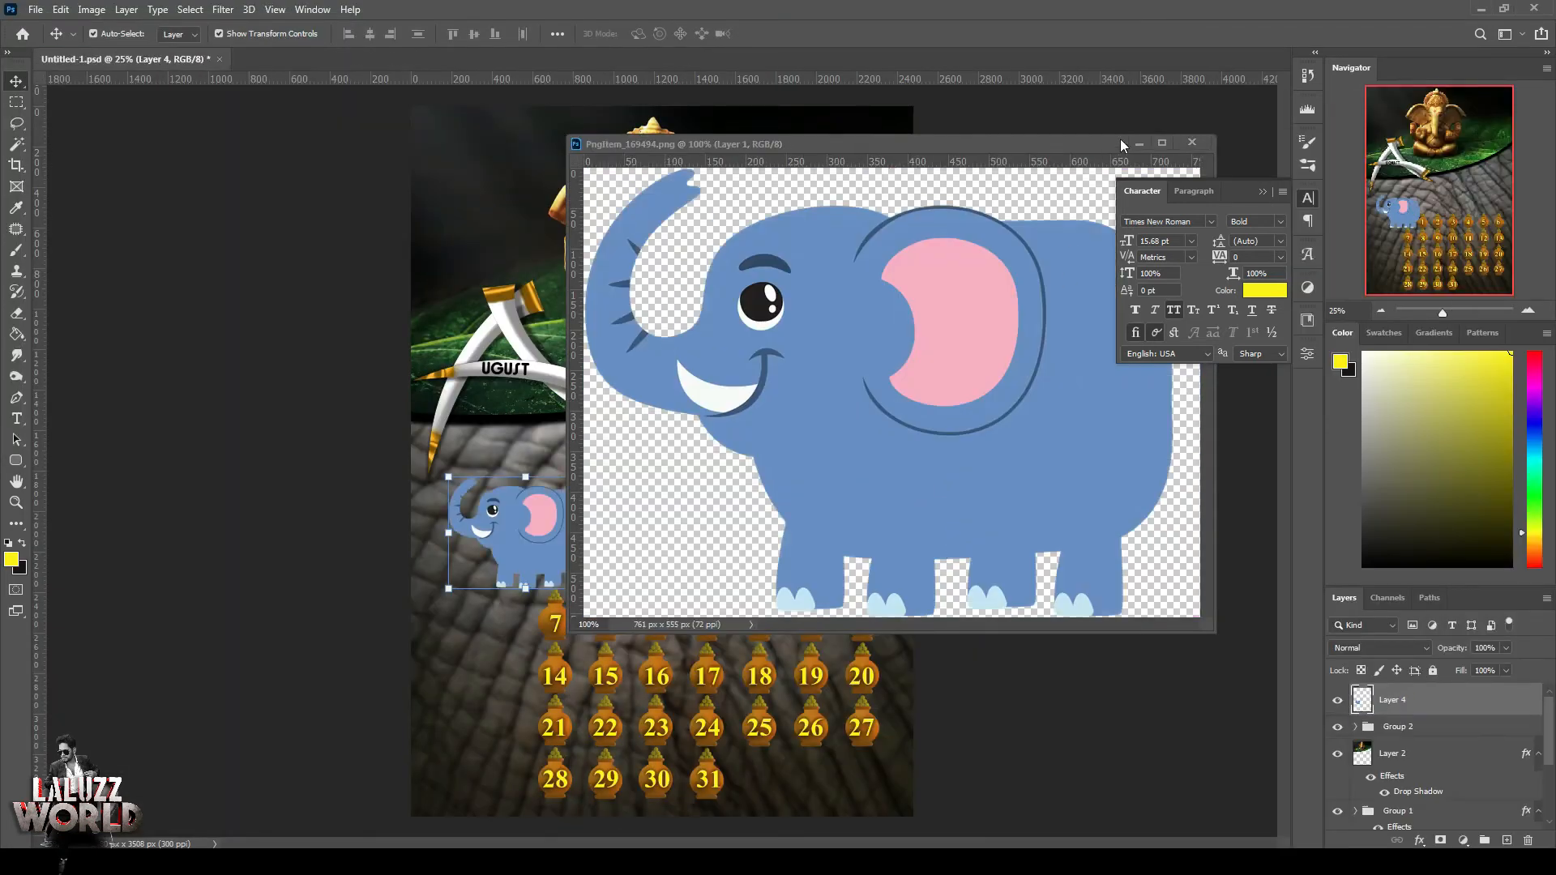
pyautogui.click(1192, 142)
# Scale the blue elephant to about 34.9% above the date columns and duplicate it into a row of seven
pyautogui.moveTo(600, 478); pyautogui.dragTo(559, 513)
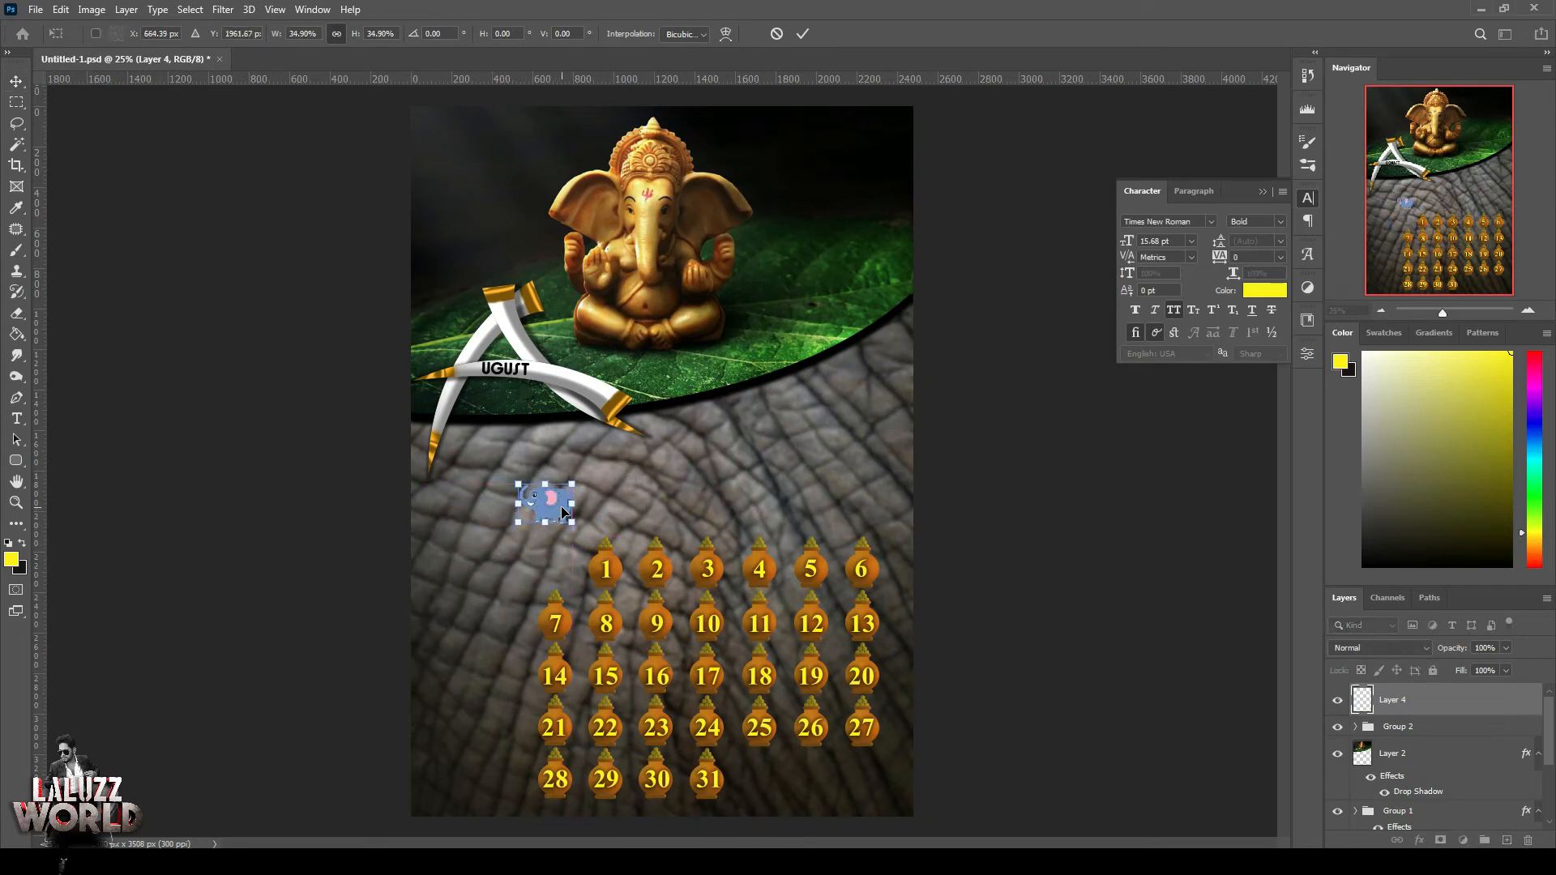
pyautogui.press('Return')
pyautogui.moveTo(573, 514); pyautogui.dragTo(729, 510)
pyautogui.moveTo(730, 510); pyautogui.dragTo(828, 505)
pyautogui.moveTo(828, 505); pyautogui.dragTo(870, 508)
pyautogui.click(1029, 502)
pyautogui.click(869, 512)
pyautogui.click(945, 507)
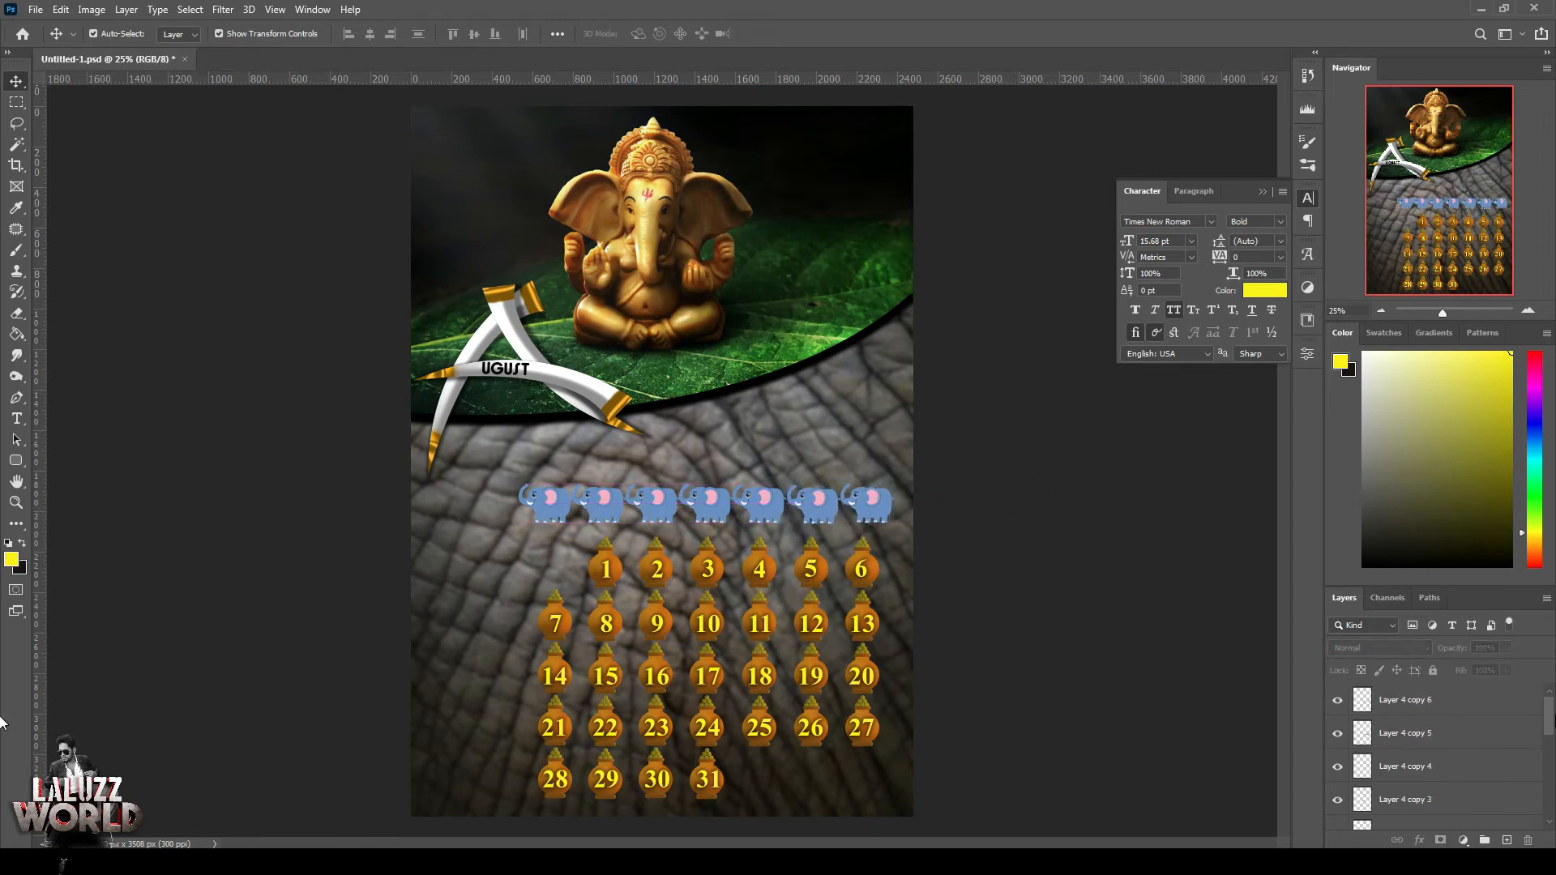
# Hide the elephant-skin texture and add the label SUN on the first elephant in white bold Times New Roman, 15.68 pt
pyautogui.scroll(-10, 1362, 778)
pyautogui.click(1338, 781)
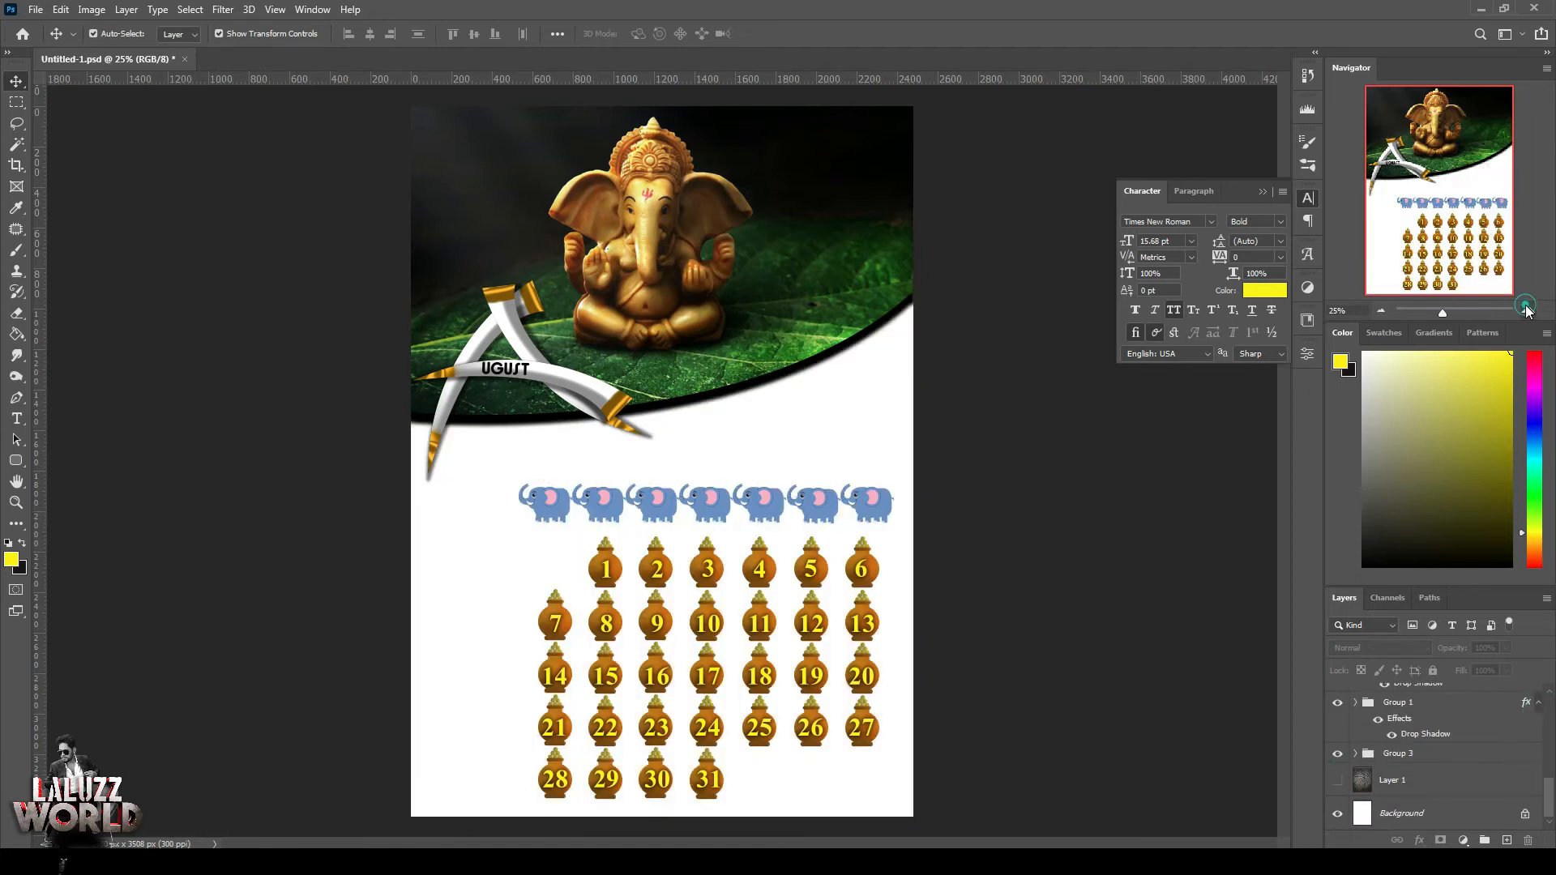
pyautogui.click(1527, 310)
pyautogui.click(16, 418)
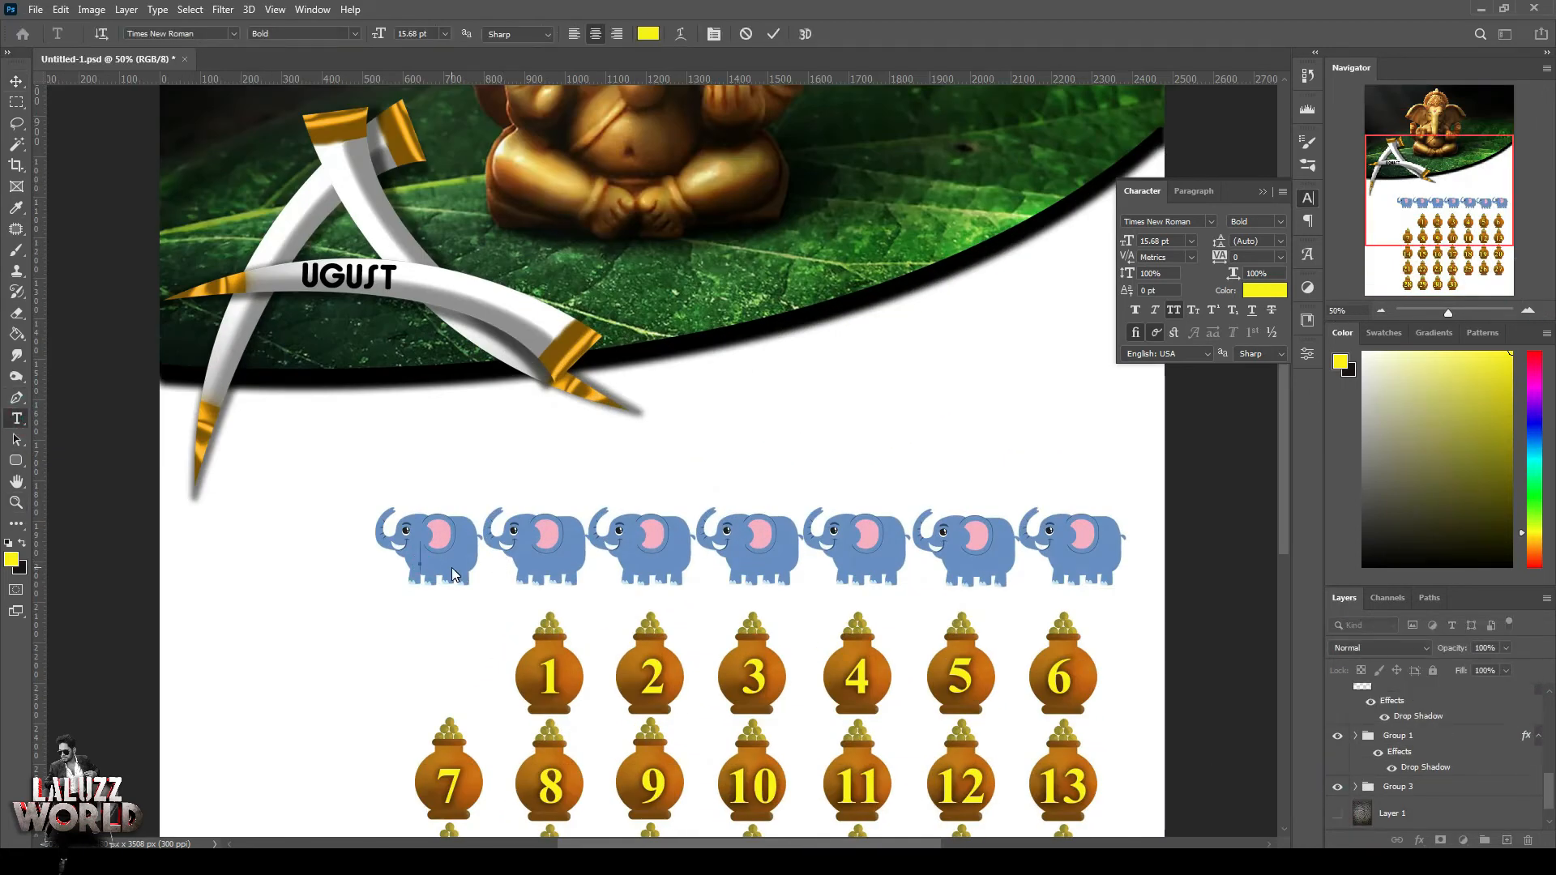
pyautogui.click(1265, 290)
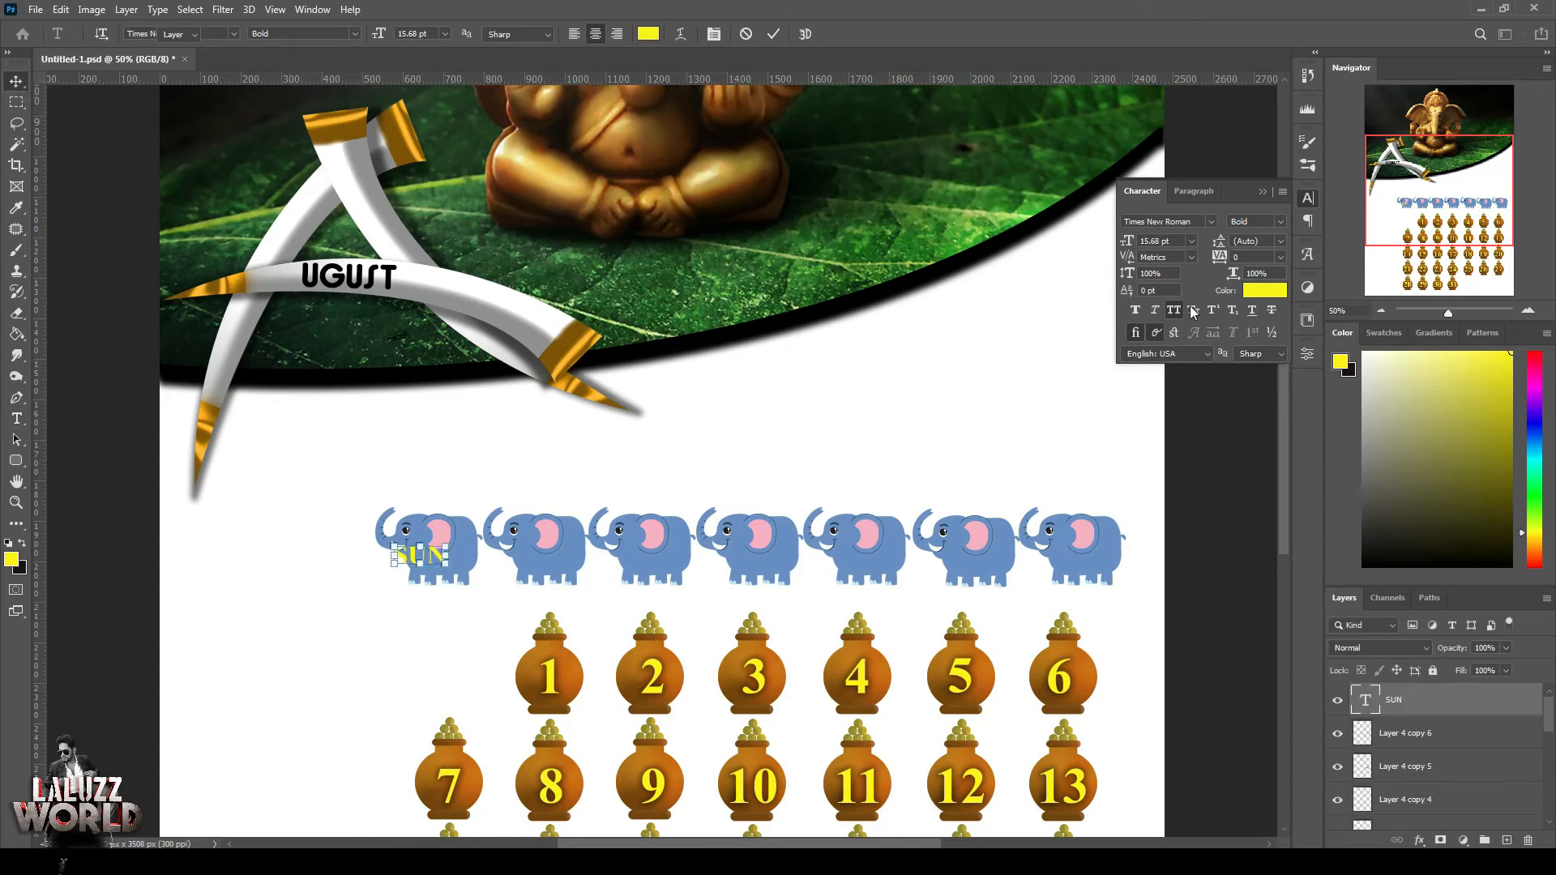
pyautogui.click(1023, 425)
pyautogui.click(1387, 417)
# Place the SUN label on the first elephant's belly and duplicate it onto the other six elephants
pyautogui.press('v')
pyautogui.moveTo(438, 555); pyautogui.dragTo(459, 562)
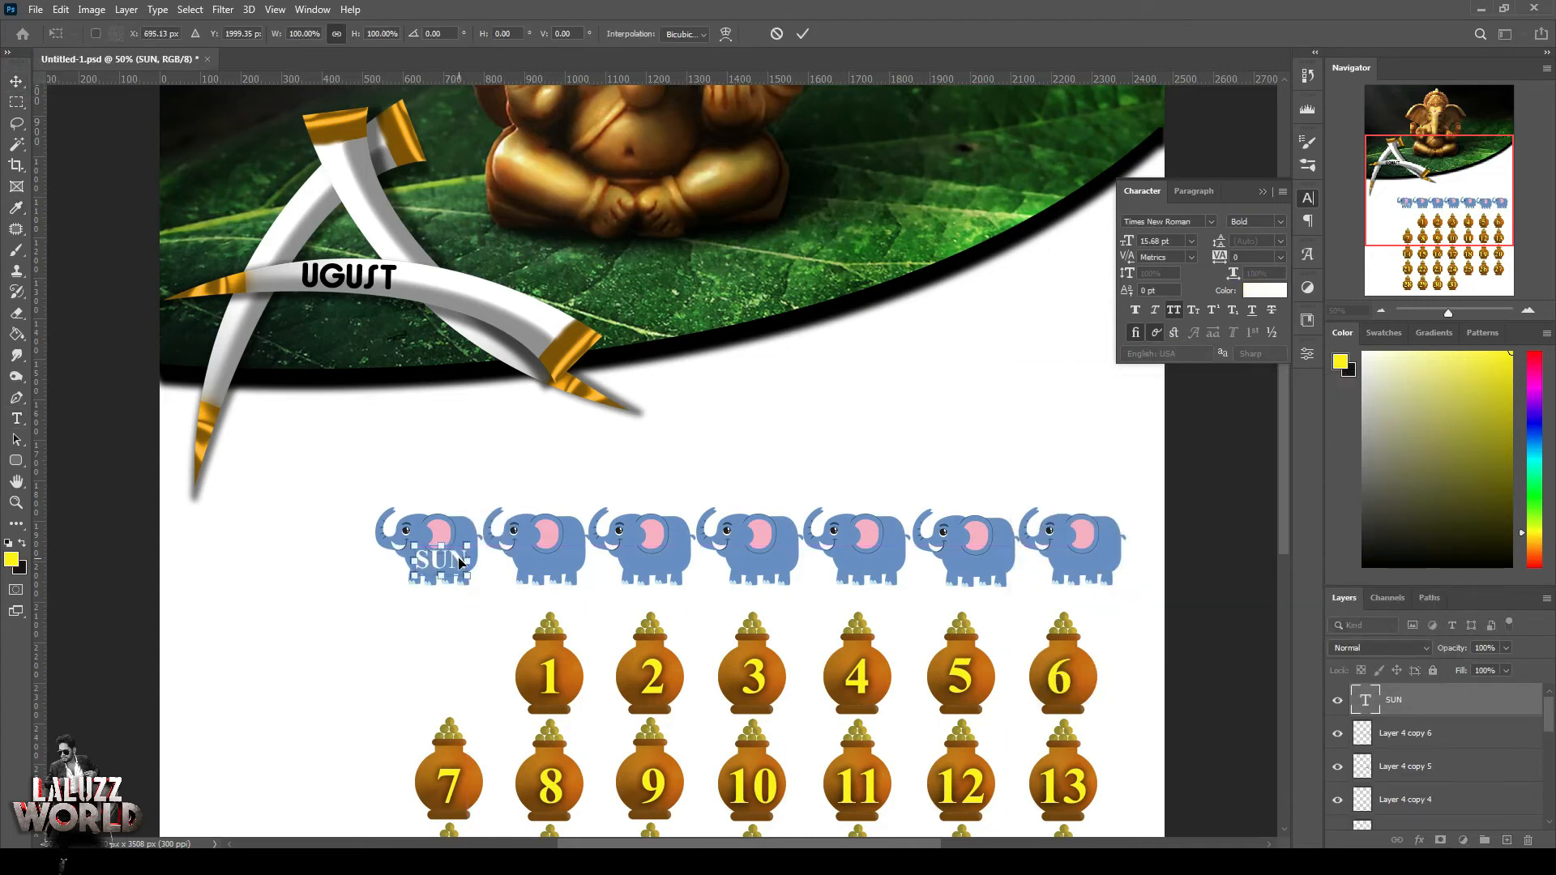
pyautogui.doubleClick(459, 562)
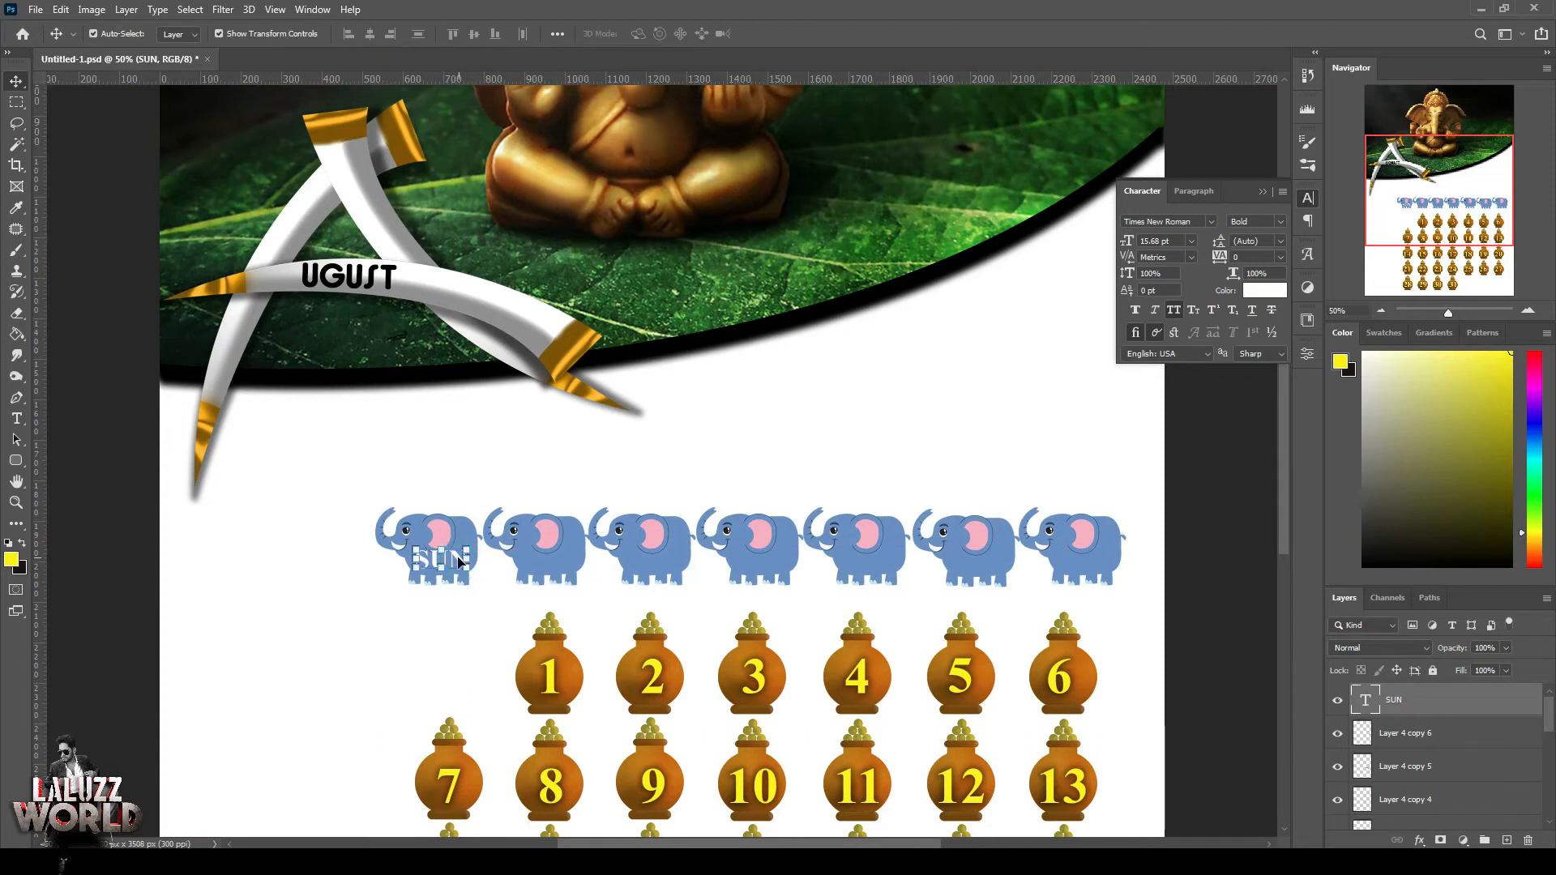
pyautogui.moveTo(457, 557); pyautogui.dragTo(1117, 560)
pyautogui.click(1269, 568)
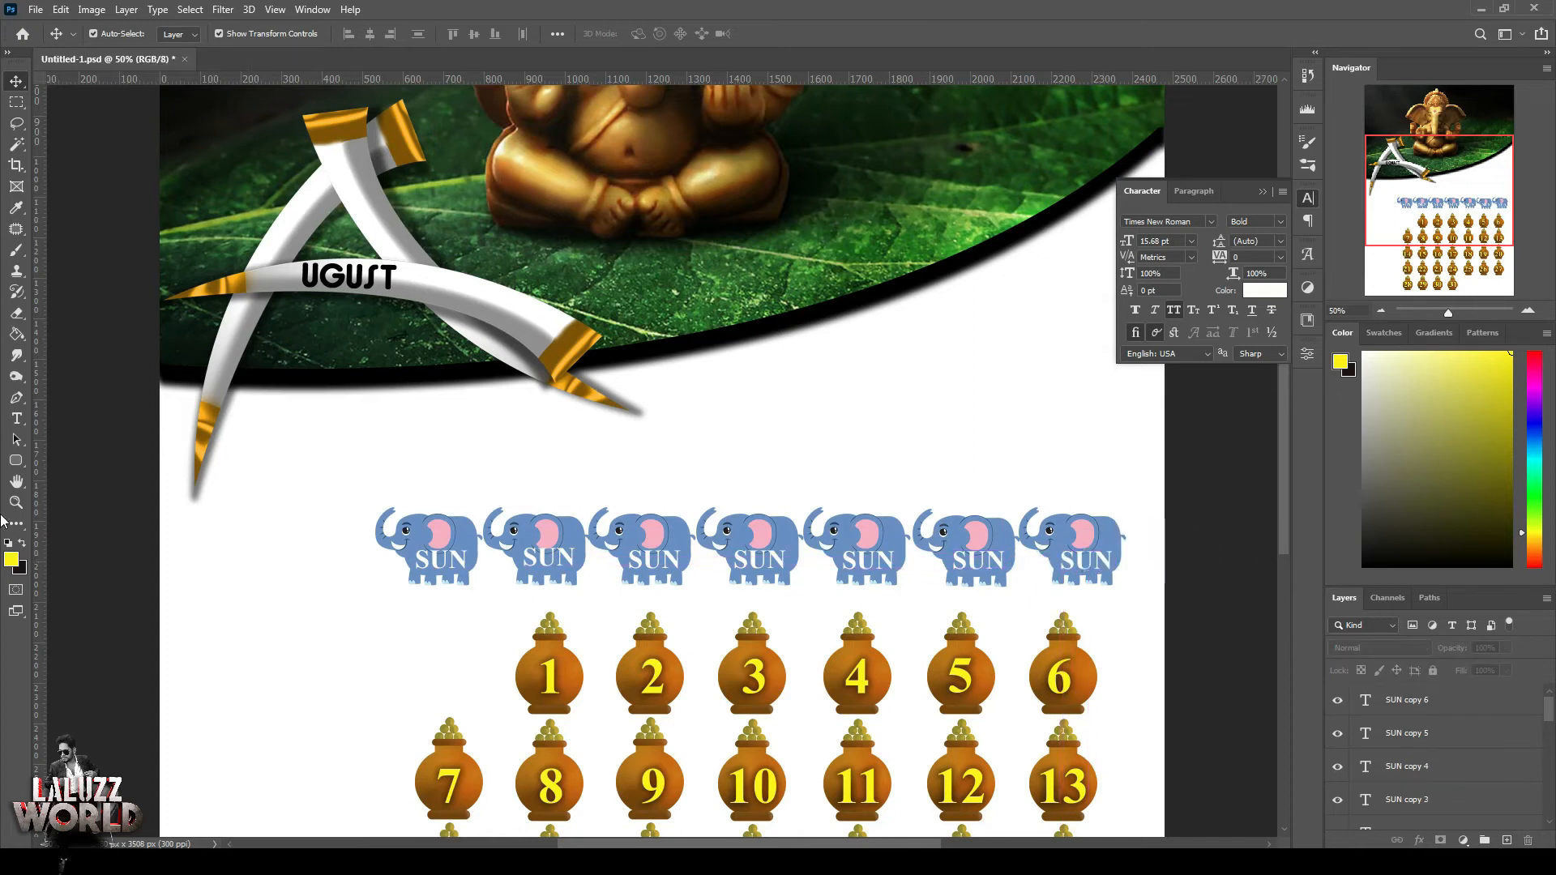
# Select the seven elephants together with their SUN labels, leaving out the tusk title
pyautogui.click(16, 418)
pyautogui.click(16, 82)
pyautogui.moveTo(1142, 505); pyautogui.dragTo(435, 574)
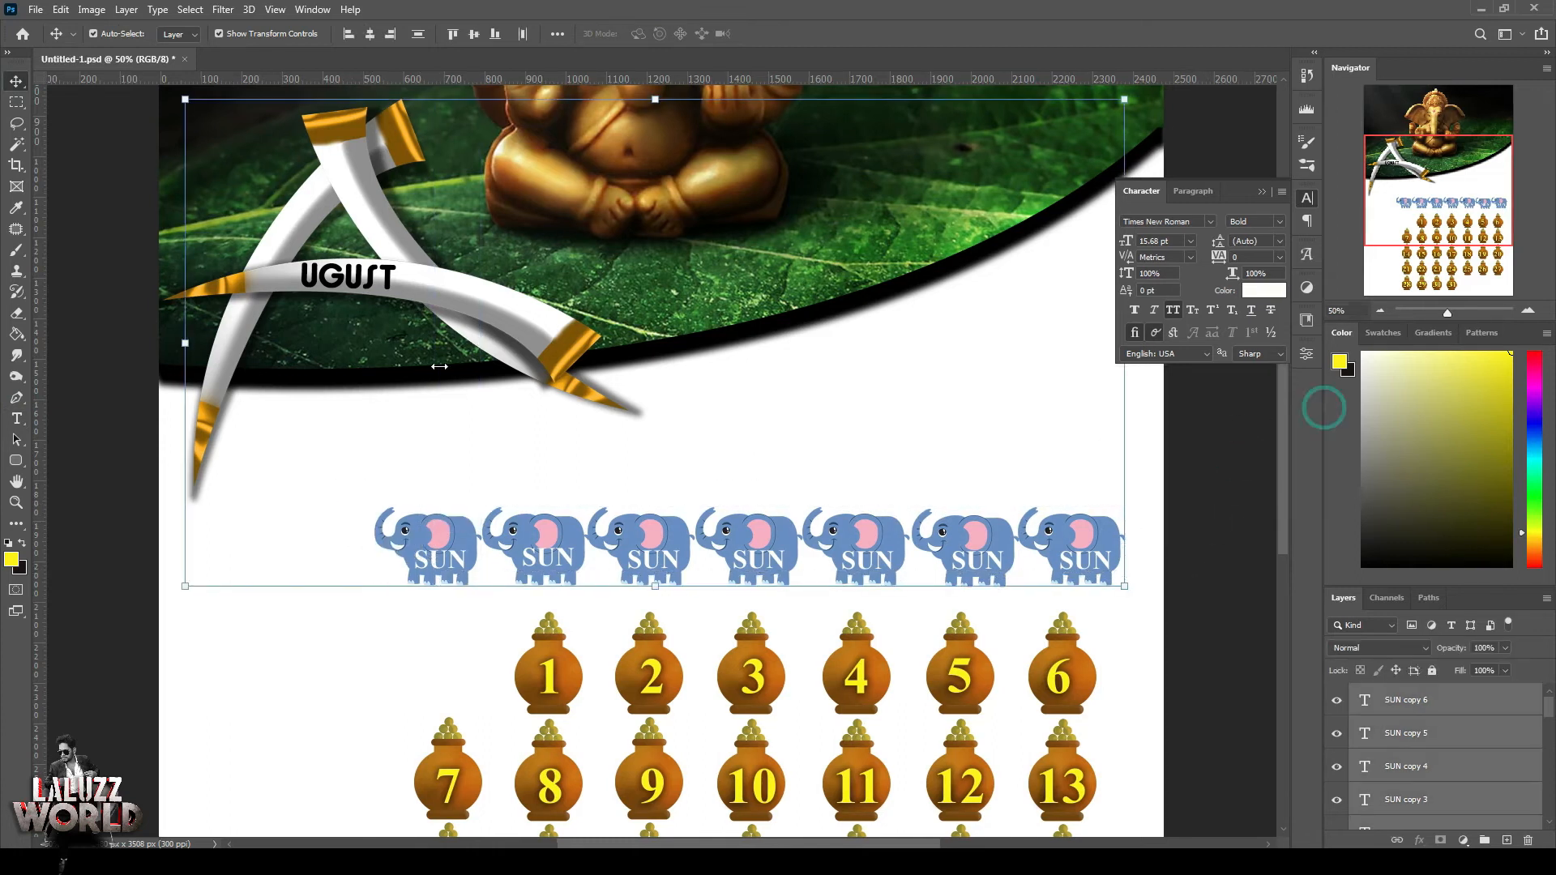
pyautogui.scroll(-3, 1336, 790)
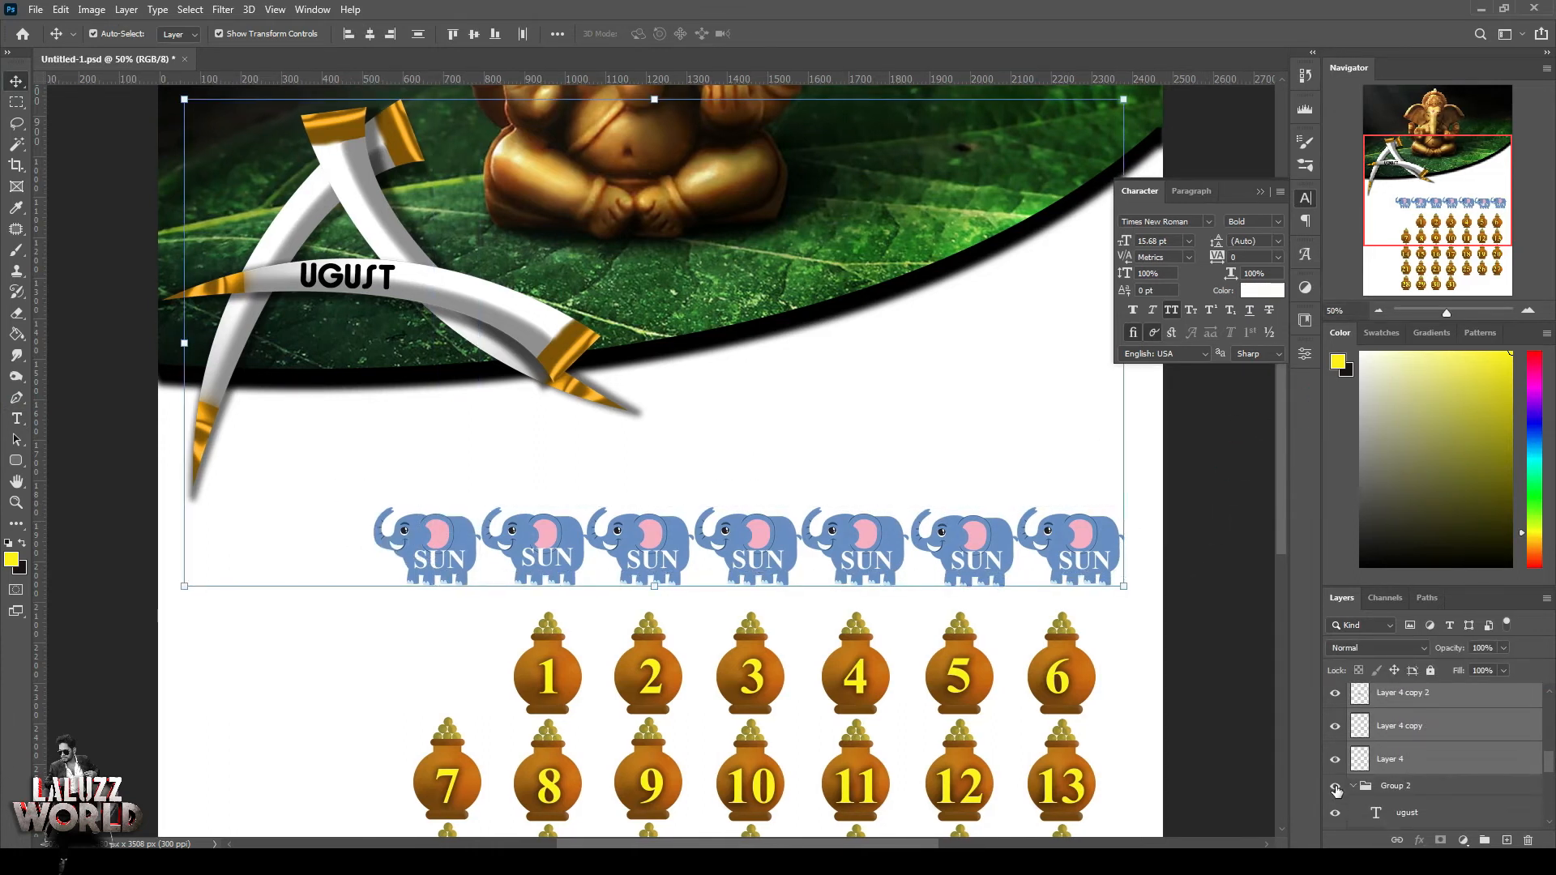
pyautogui.click(362, 595)
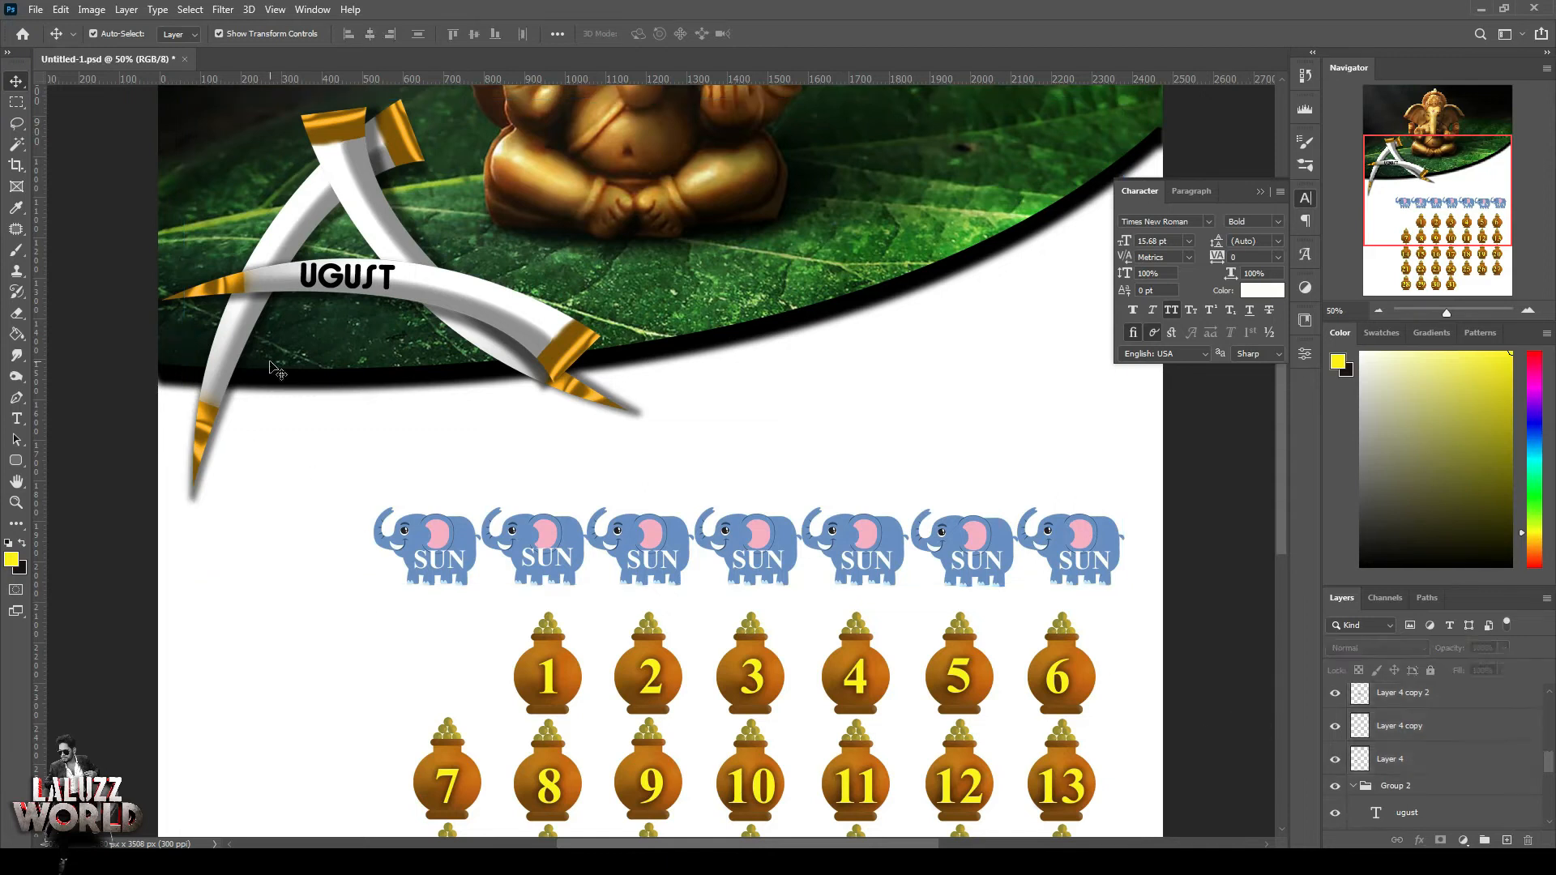
pyautogui.moveTo(349, 534); pyautogui.dragTo(1134, 571)
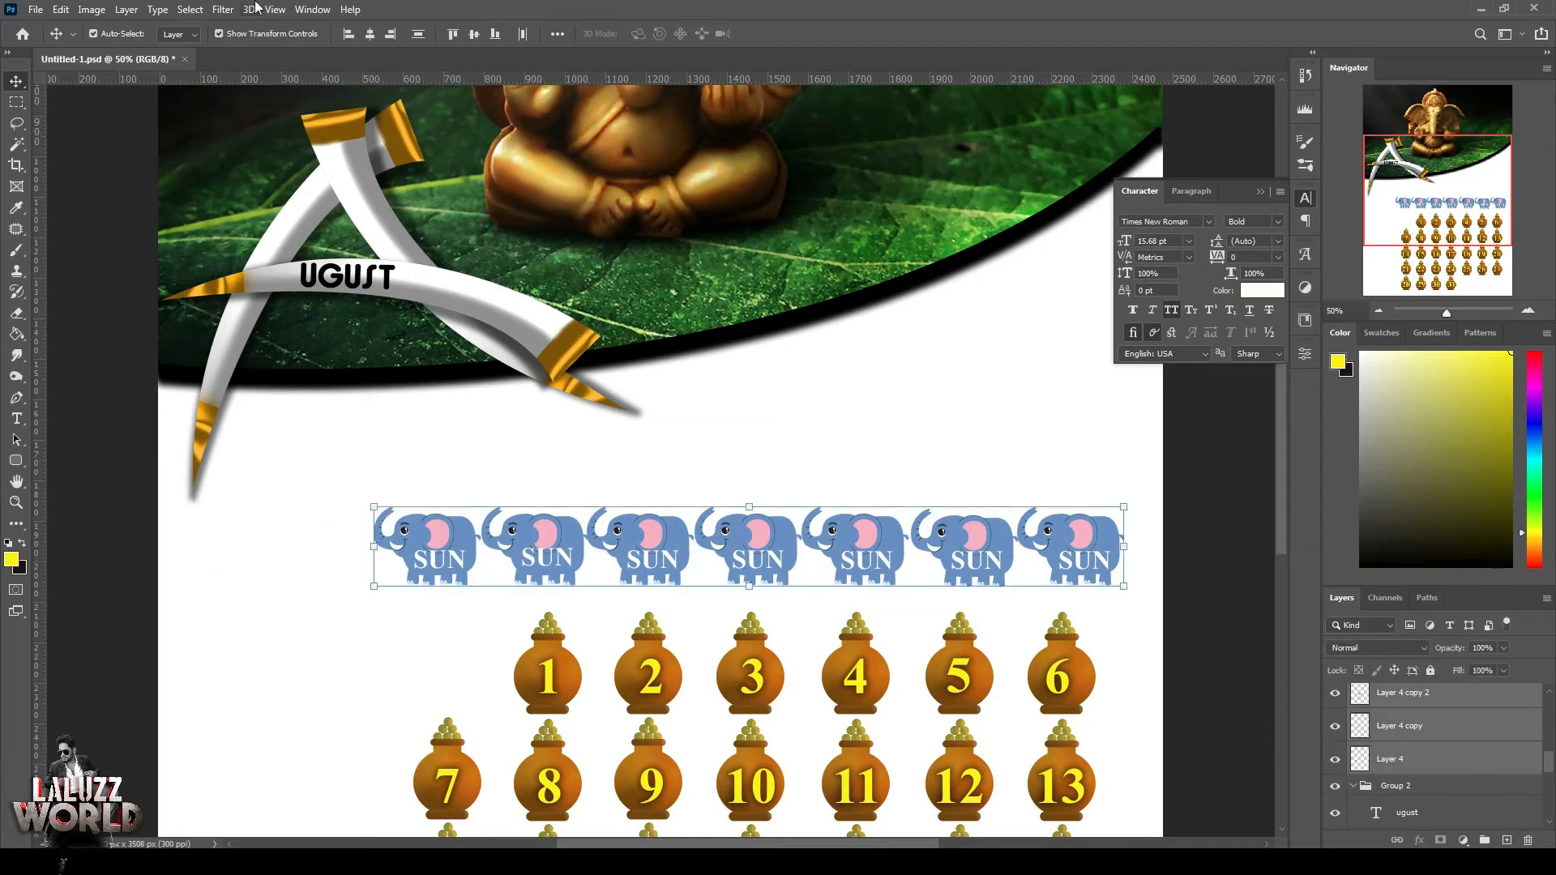
# Try to distribute and align the selected elephants and SUN labels across the row, then undo it
pyautogui.click(418, 35)
pyautogui.click(452, 34)
pyautogui.click(522, 33)
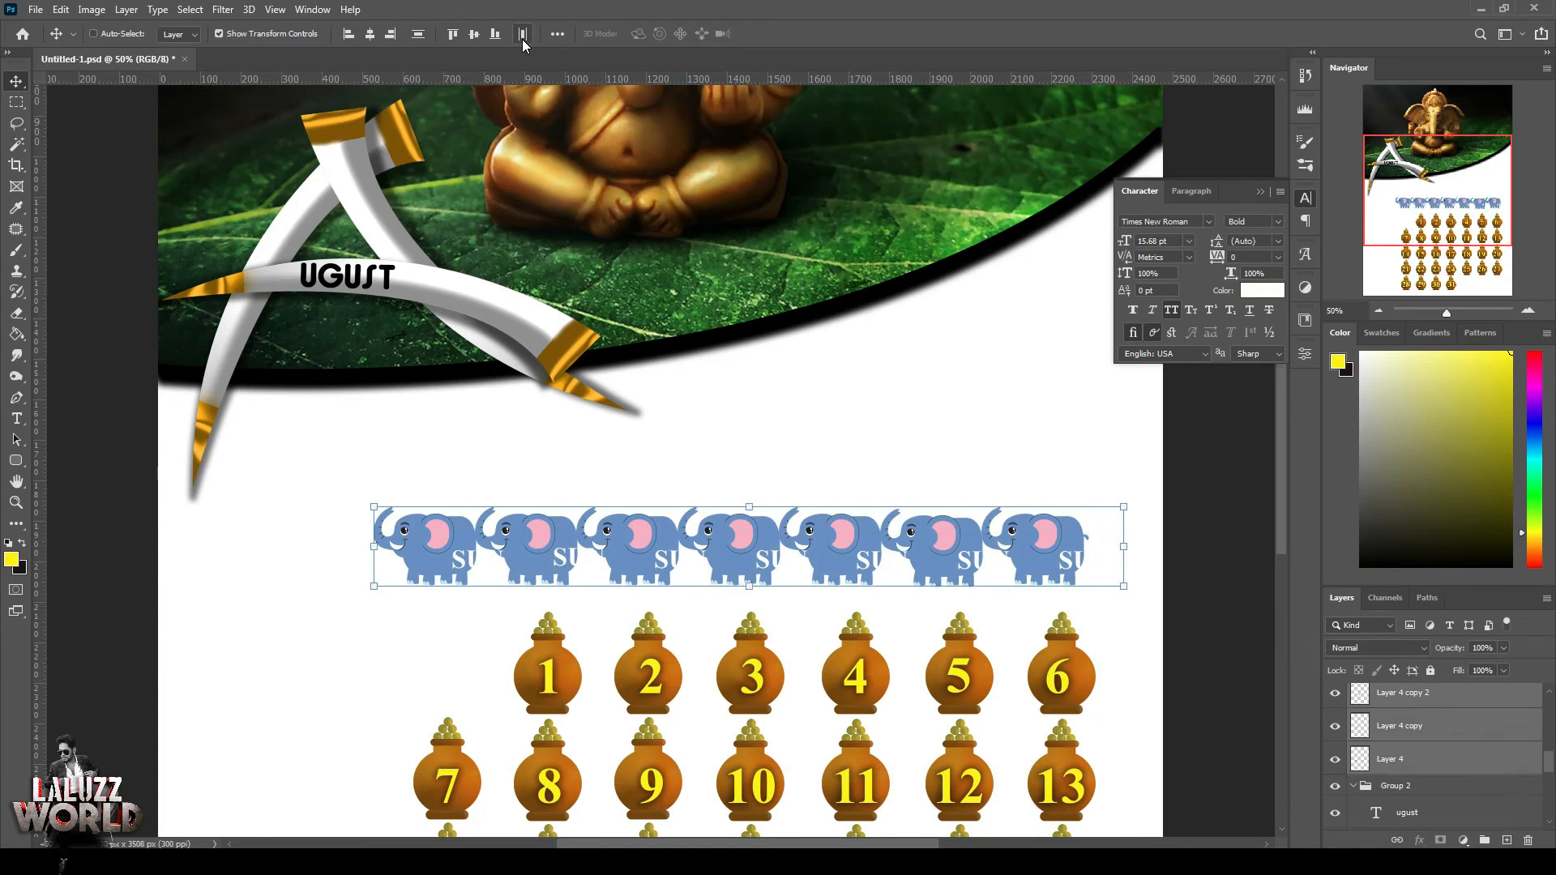
pyautogui.click(369, 33)
pyautogui.hotkey('ctrl', 'z')
# Align the SUN labels to the elephants' vertical centres, then nudge all seven labels down onto the bellies
pyautogui.click(474, 35)
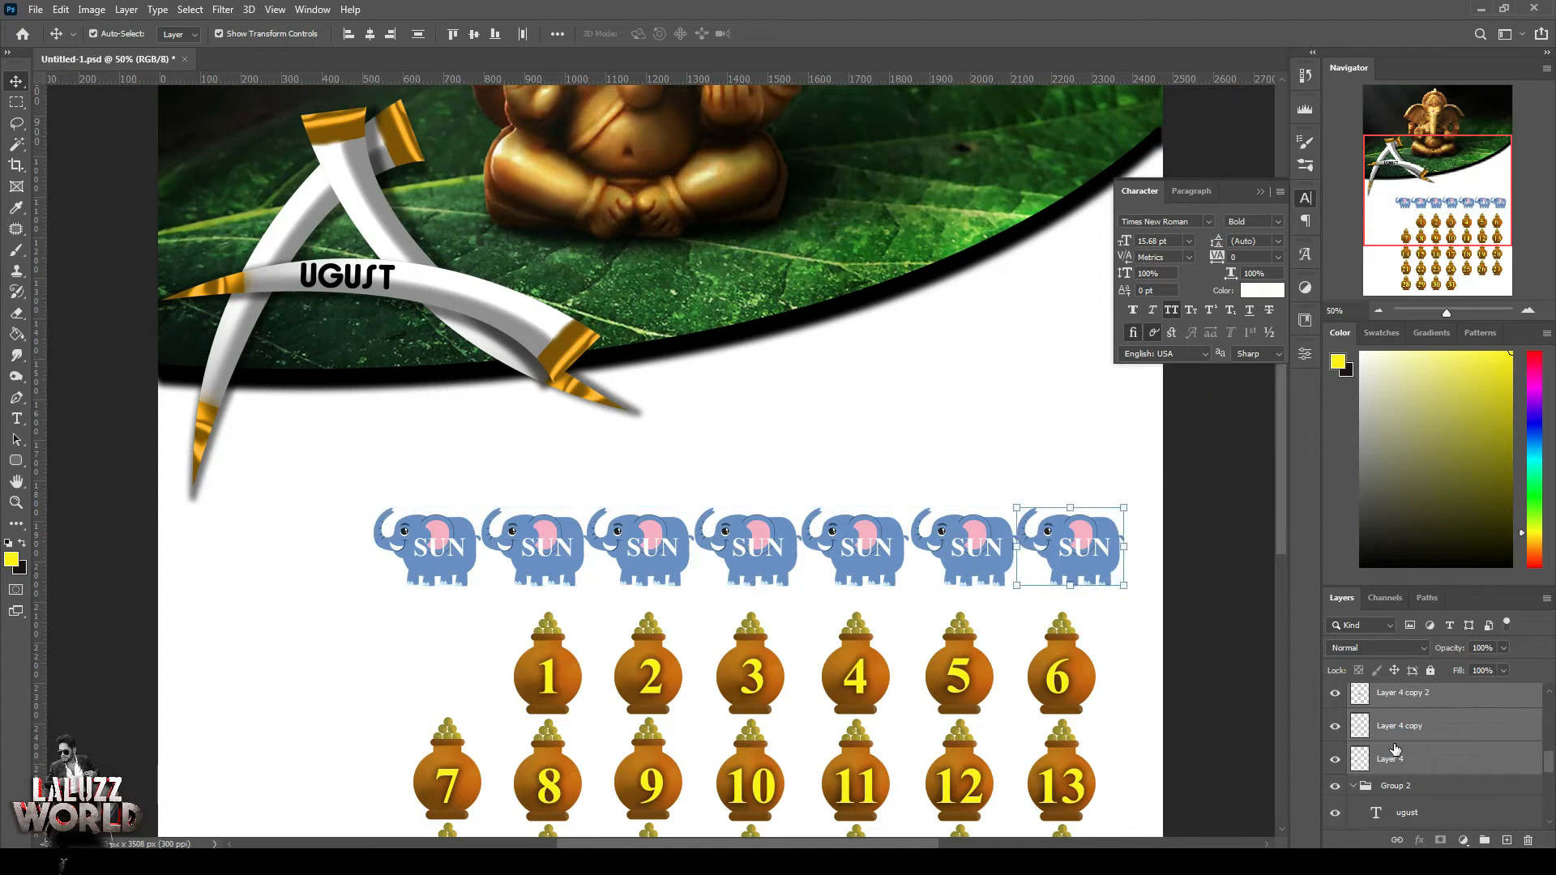
pyautogui.scroll(3, 1425, 748)
pyautogui.click(1425, 750)
pyautogui.scroll(2, 1446, 713)
pyautogui.keyDown('shift'); pyautogui.click(1446, 707); pyautogui.keyUp('shift')
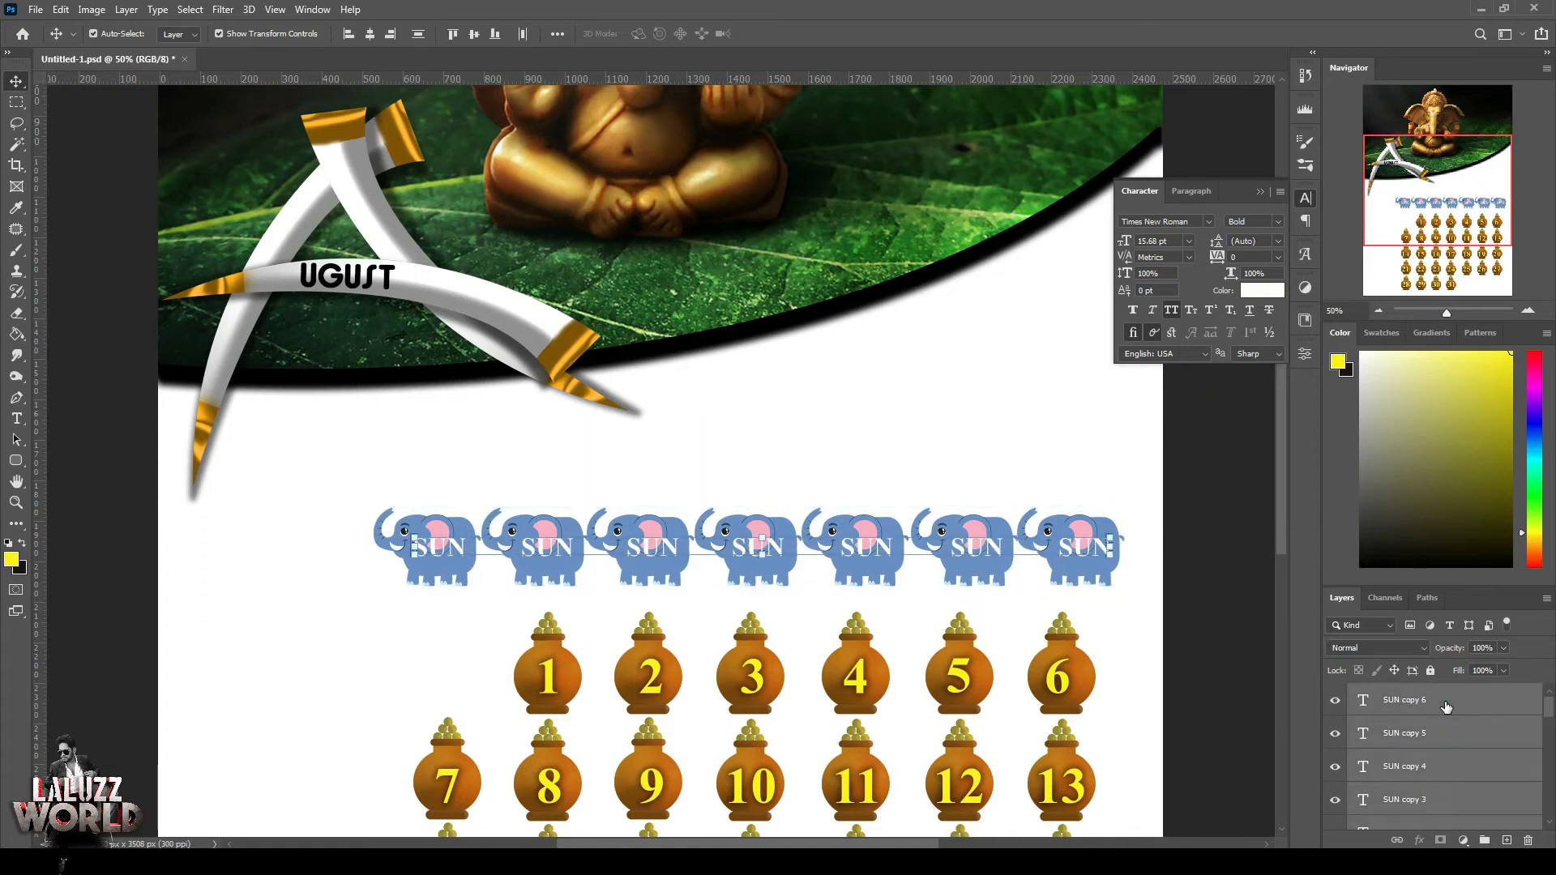
pyautogui.press('Down')
pyautogui.press('Down')
pyautogui.press('Down')
pyautogui.press('Down')
pyautogui.press('Down')
pyautogui.press('Down')
pyautogui.press('Down')
pyautogui.press('Down')
pyautogui.press('Down')
pyautogui.press('Down')
pyautogui.press('Down')
pyautogui.press('Down')
pyautogui.press('Down')
pyautogui.press('Down')
pyautogui.press('Down')
pyautogui.press('Down')
pyautogui.press('Down')
pyautogui.press('Down')
pyautogui.press('Down')
pyautogui.press('Down')
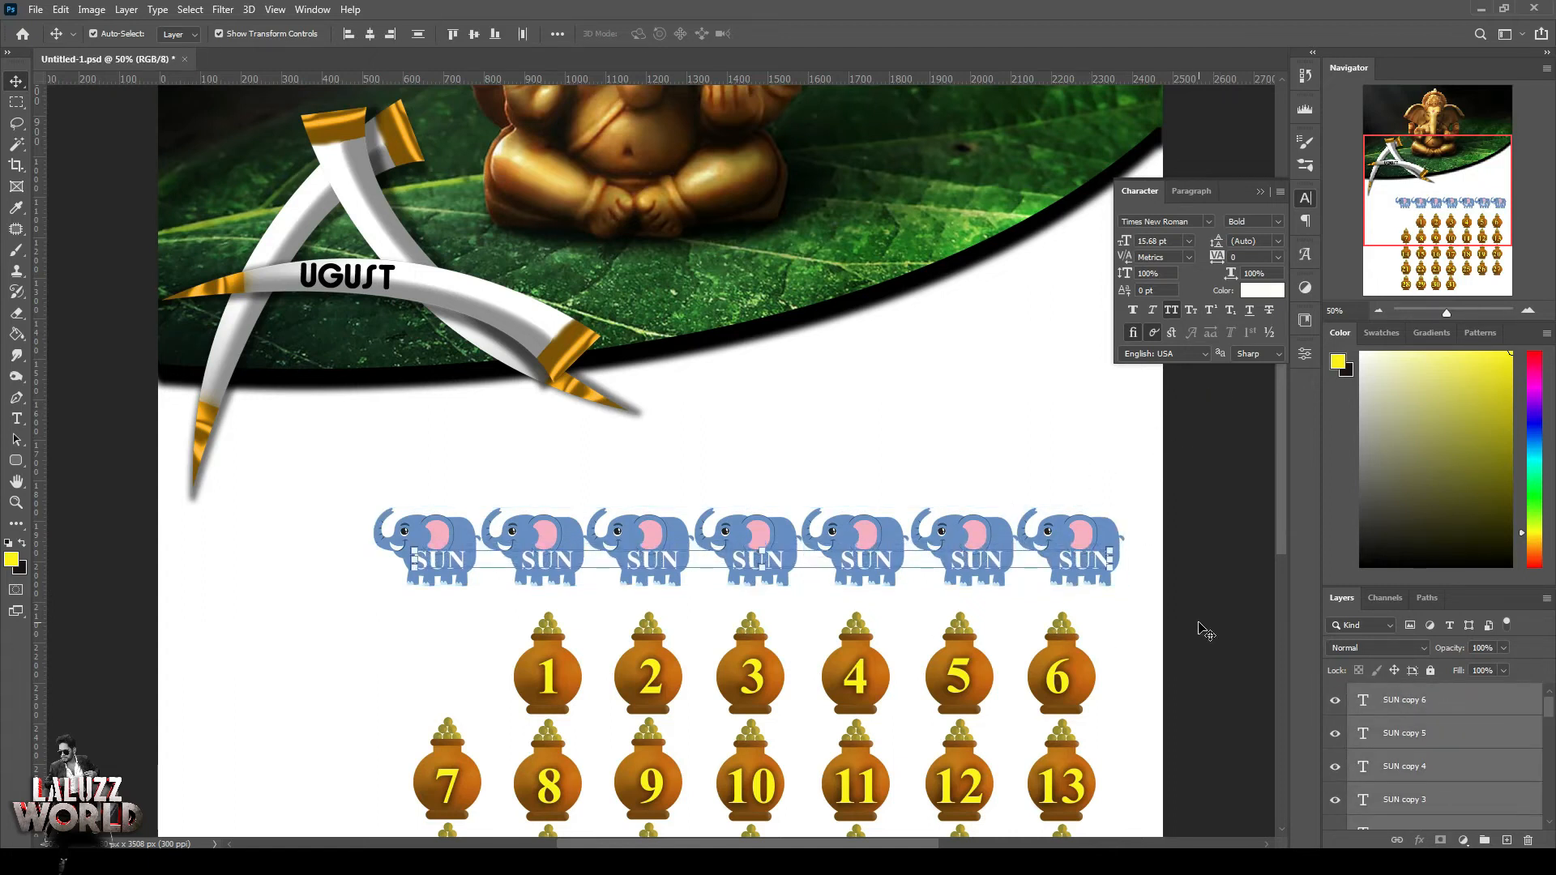
pyautogui.click(1171, 531)
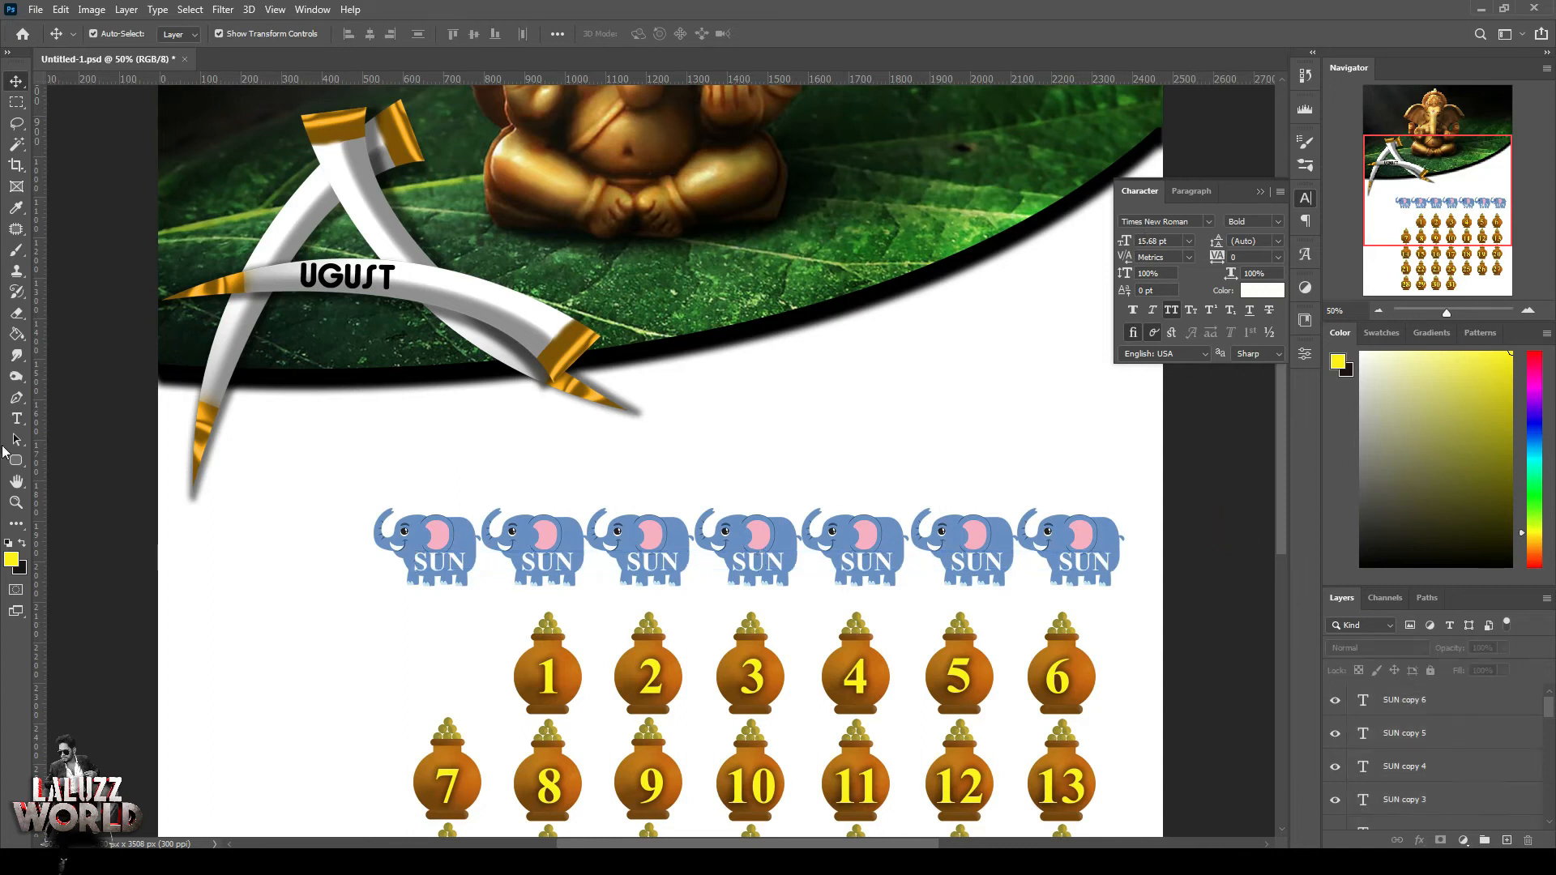
# Change the second and third elephants' labels to MON and TUE
pyautogui.press('t')
pyautogui.click(554, 565)
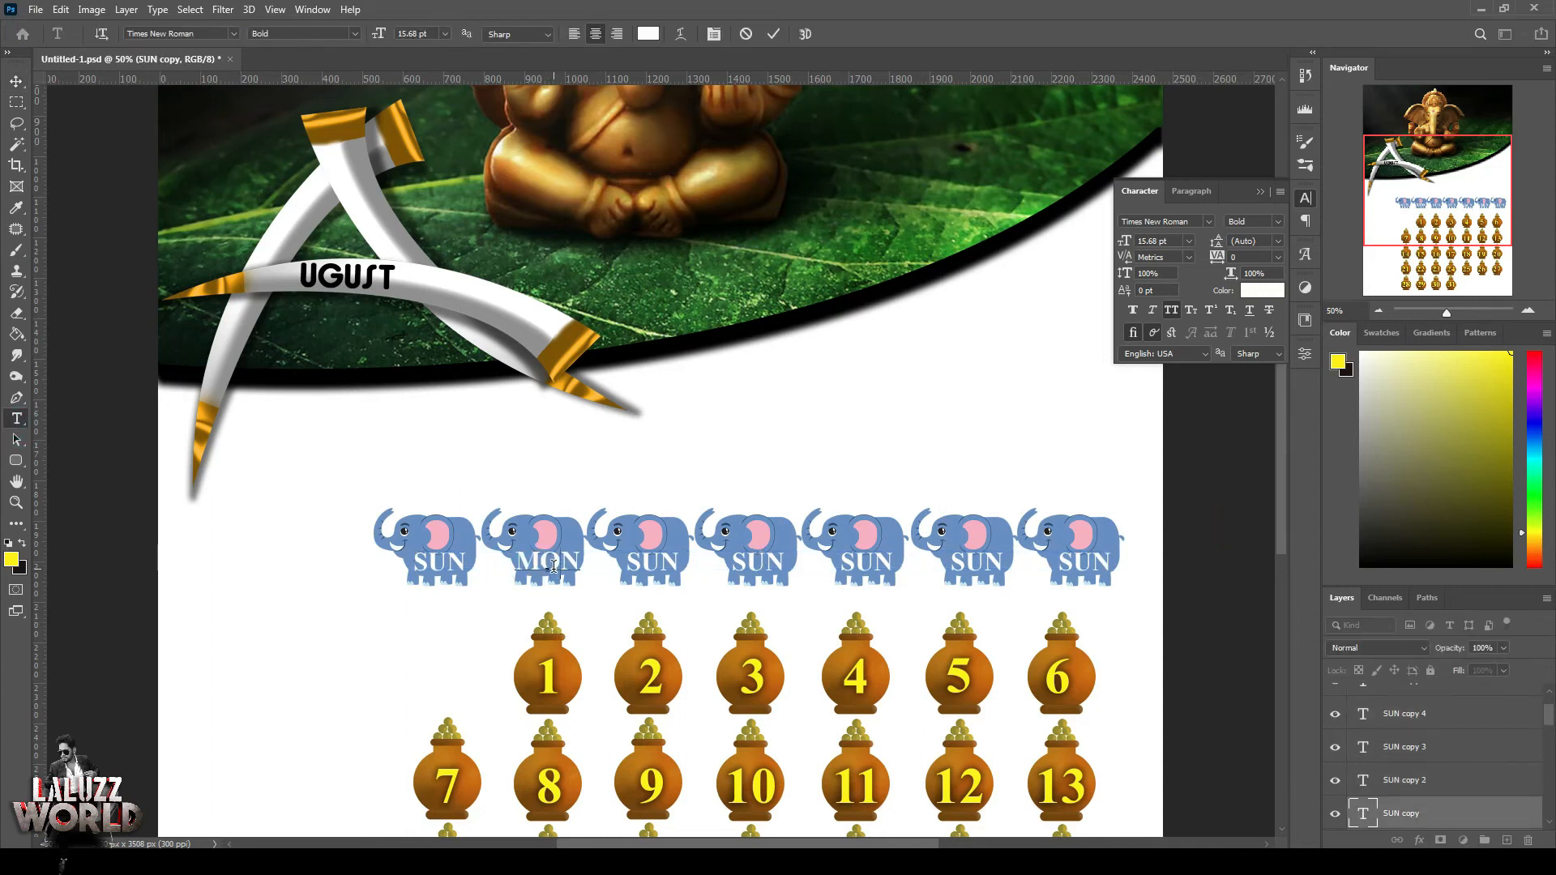
pyautogui.doubleClick(661, 559)
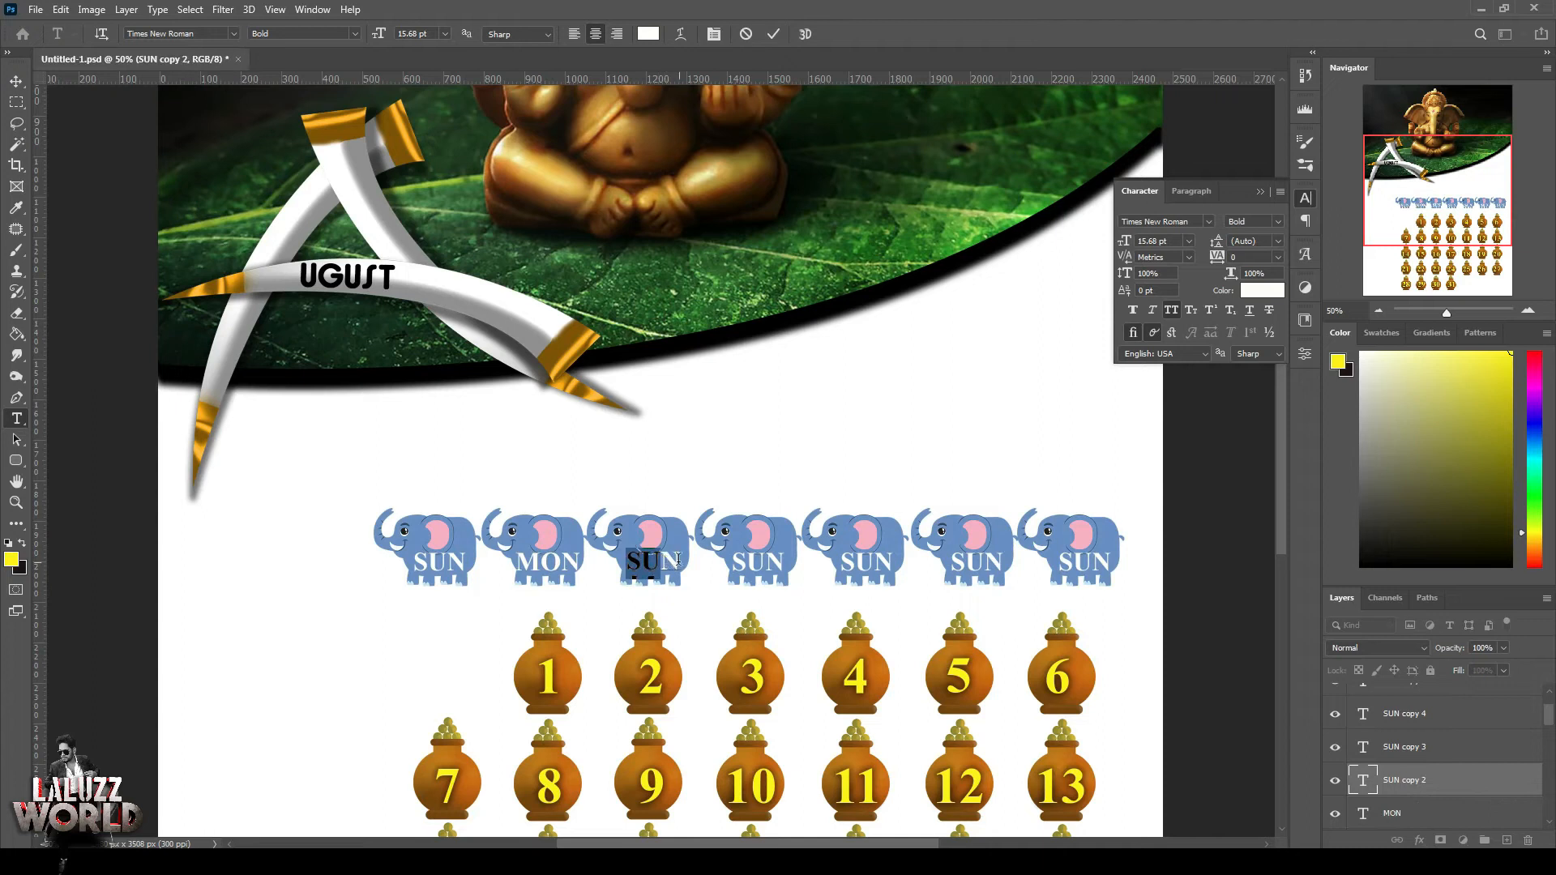
pyautogui.write('TUE')
pyautogui.hotkey('ctrl', 'Return')
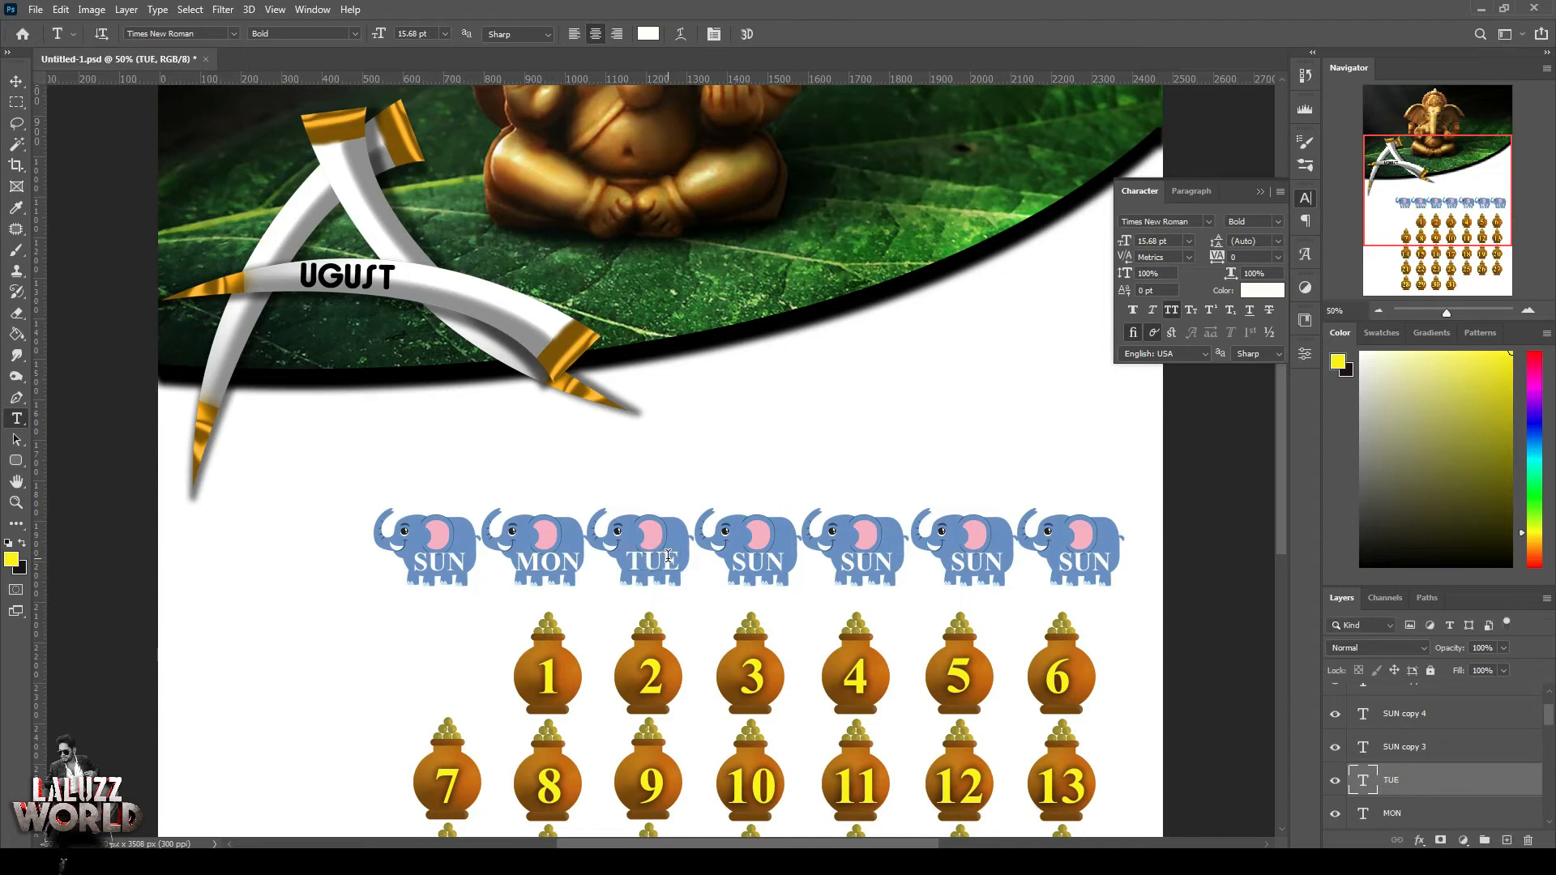
# Change the fourth and fifth elephants' labels to WED and THU
pyautogui.doubleClick(738, 563)
pyautogui.write('WED')
pyautogui.doubleClick(840, 559)
pyautogui.write('THU')
# Change the last two elephants' labels to FRI and SAT
pyautogui.doubleClick(954, 560)
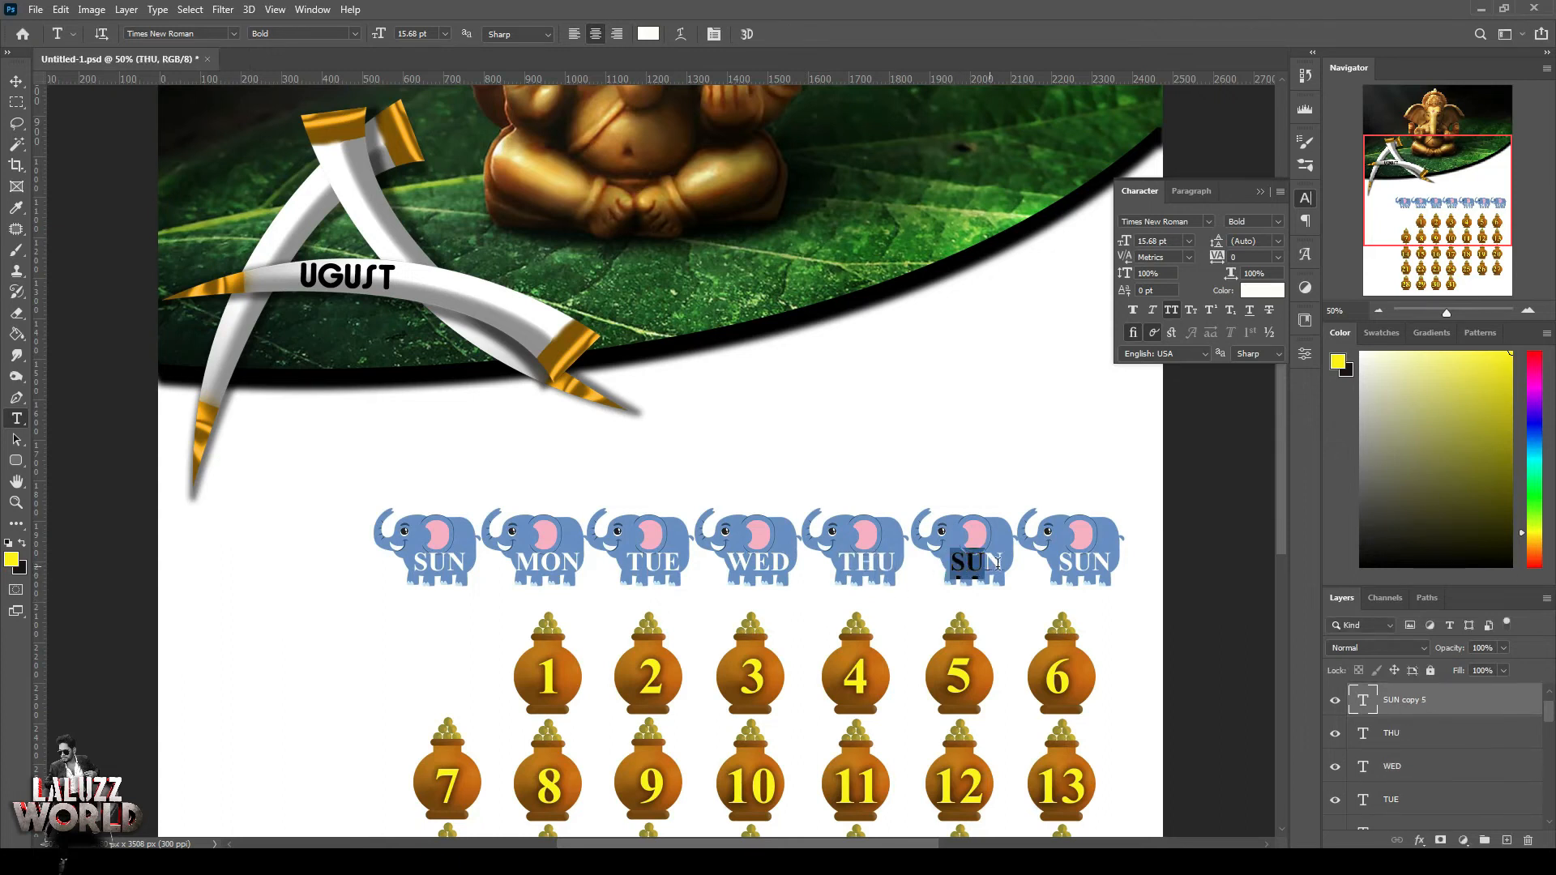
pyautogui.write('FRI.')
pyautogui.press('BackSpace')
pyautogui.click(1078, 562)
pyautogui.doubleClick(1078, 562)
pyautogui.write('SA')
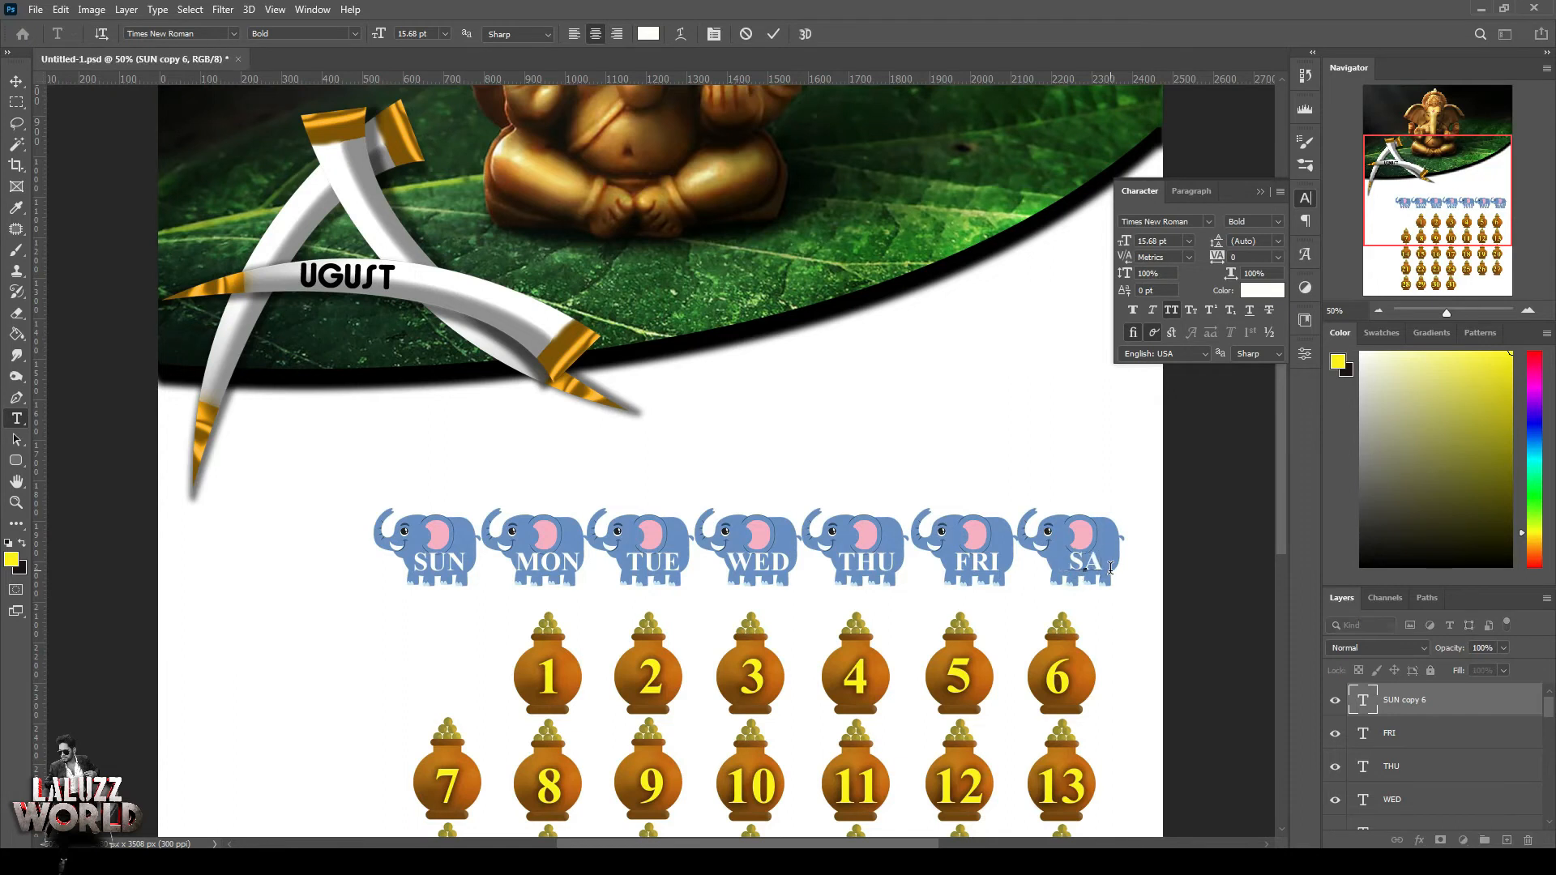
pyautogui.click(17, 81)
pyautogui.scroll(-3, 1202, 490)
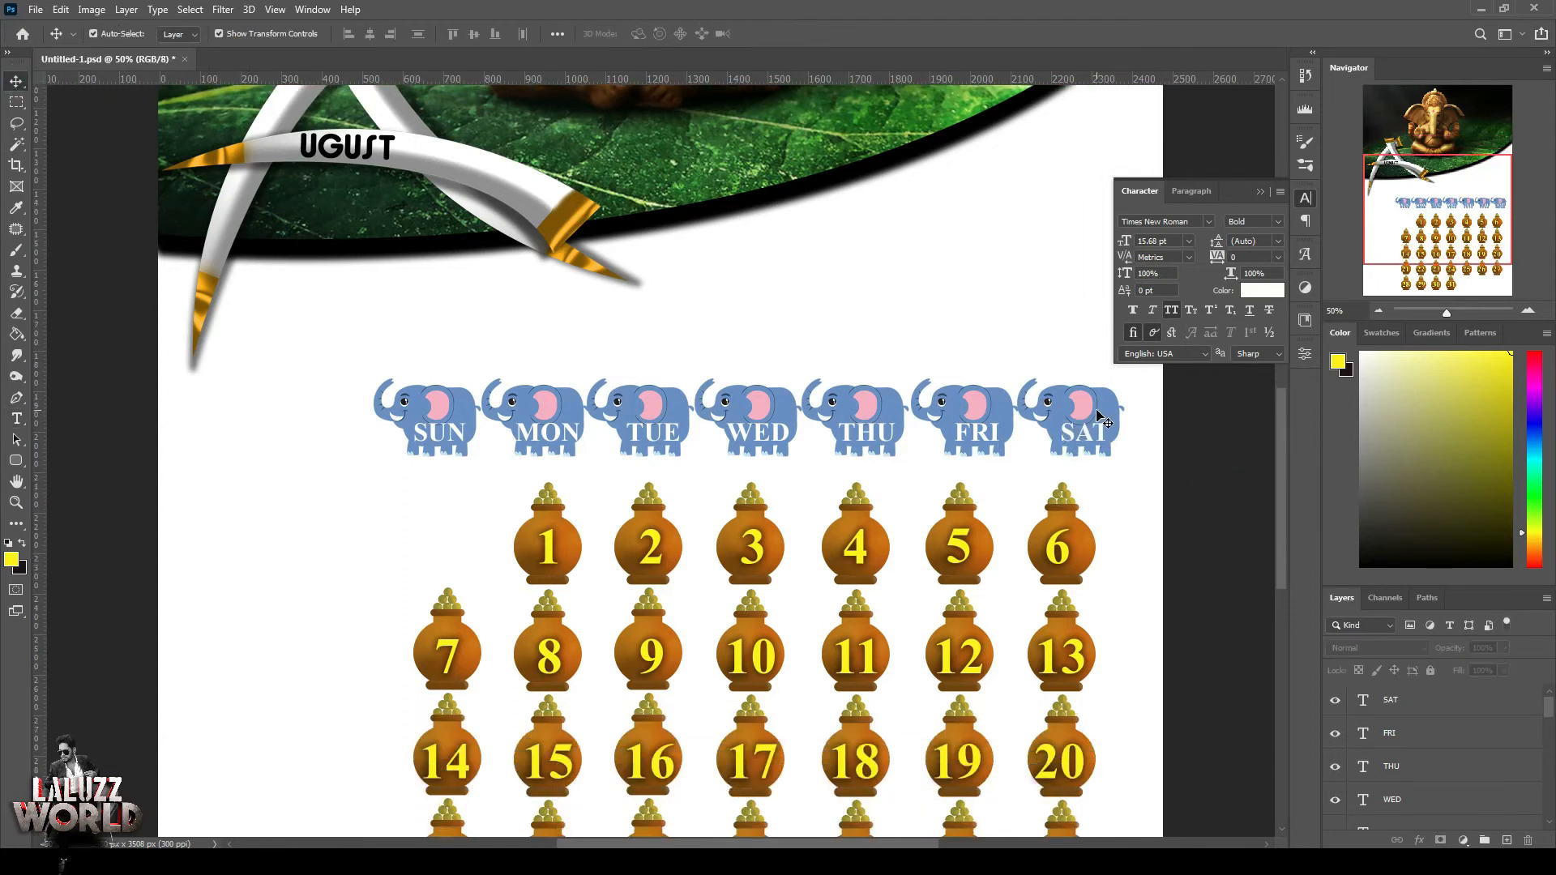
# Nudge the last elephant and its SAT label slightly to the right
pyautogui.click(1099, 418)
pyautogui.click(1174, 456)
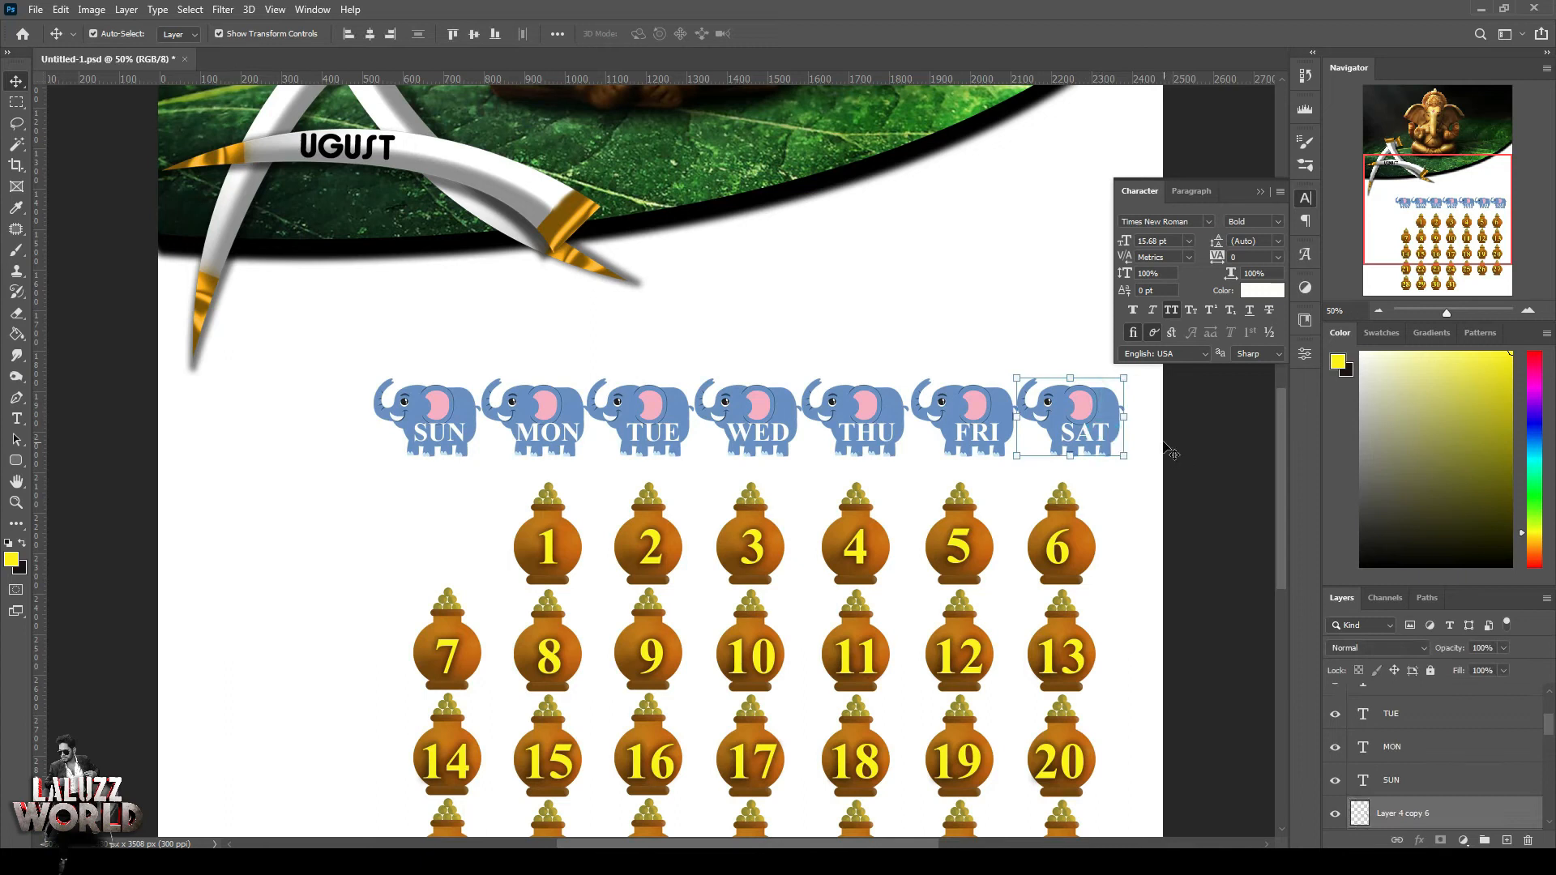
pyautogui.press('Right')
pyautogui.press('Right')
pyautogui.press('Right')
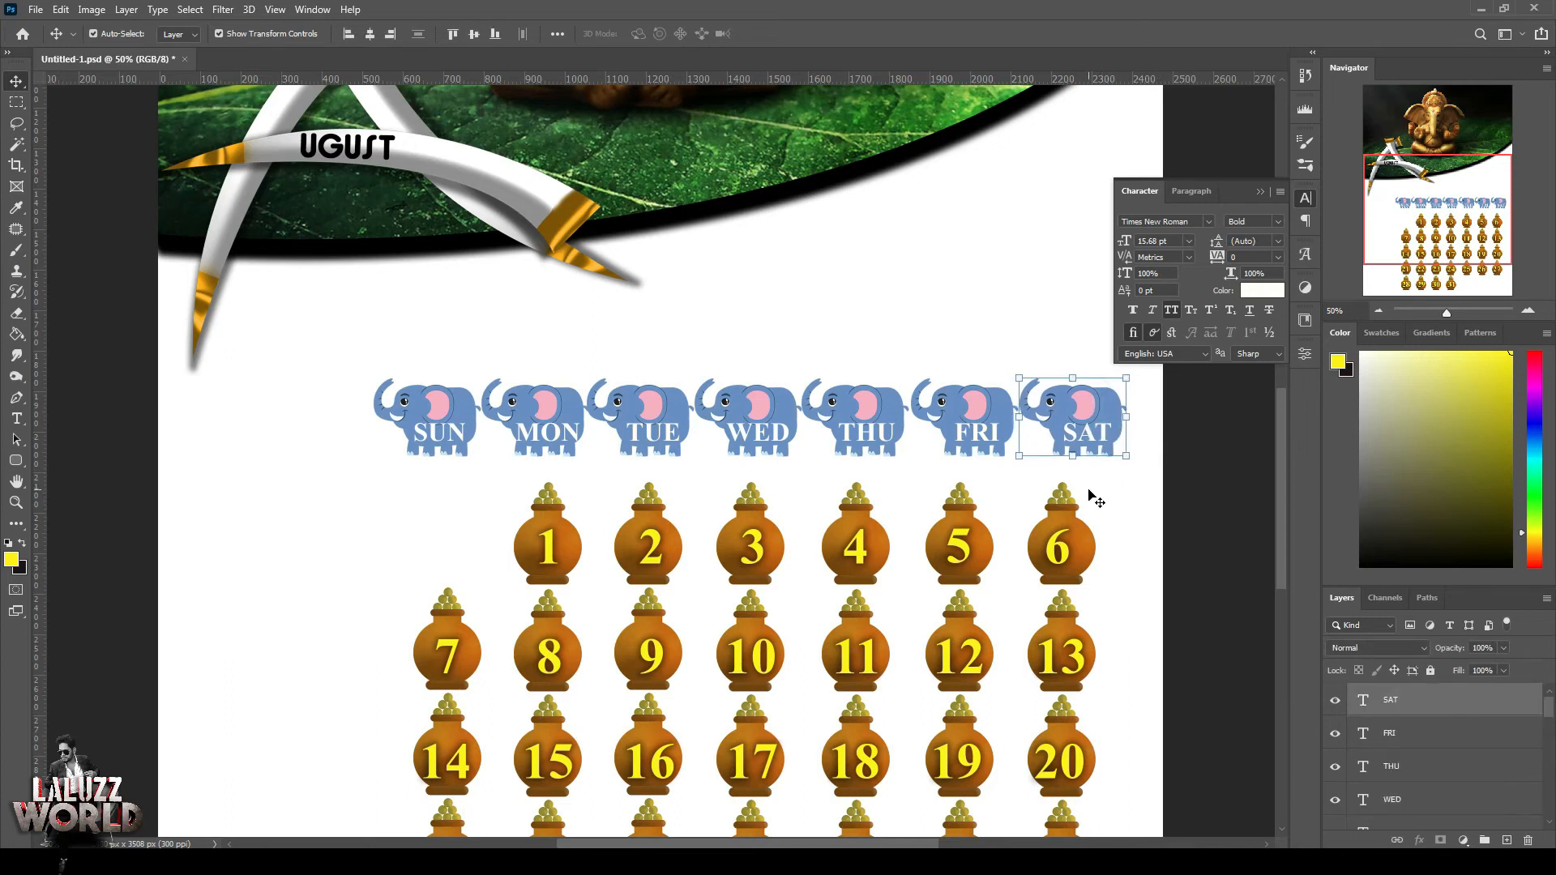
# Nudge the TUE and WED elephants, together with their labels, slightly to the right to even out the spacing
pyautogui.click(647, 405)
pyautogui.keyDown('shift'); pyautogui.click(650, 432); pyautogui.keyUp('shift')
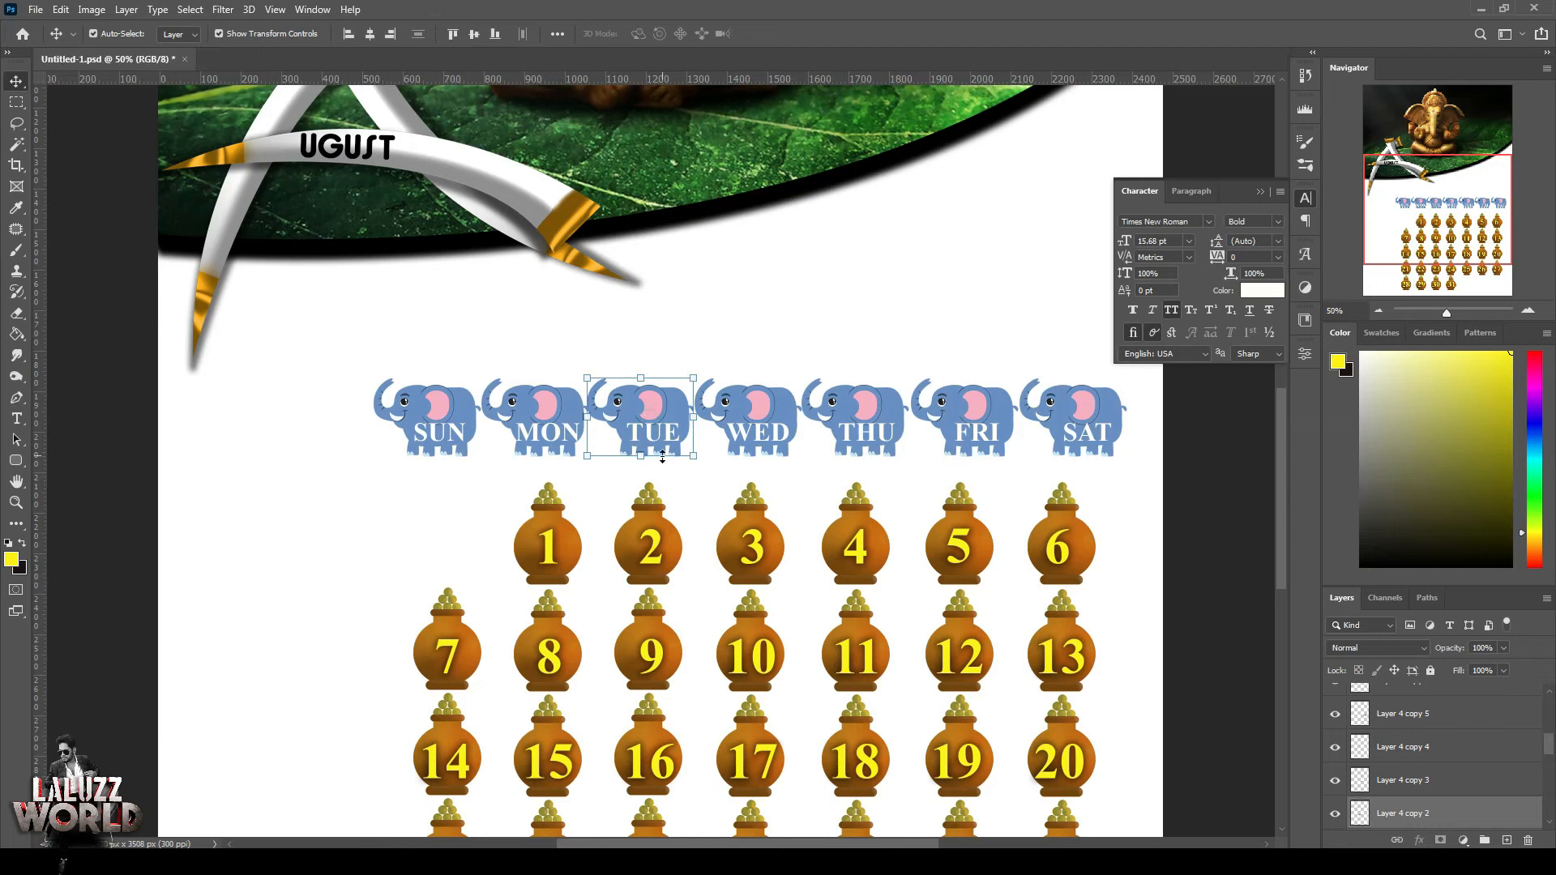
pyautogui.press('Right')
pyautogui.press('Right')
pyautogui.press('Right')
pyautogui.click(762, 411)
pyautogui.keyDown('shift'); pyautogui.click(762, 438); pyautogui.keyUp('shift')
pyautogui.press('Right')
pyautogui.press('Right')
pyautogui.press('Right')
# Nudge the THU and FRI elephants, together with their labels, slightly to the right
pyautogui.click(859, 401)
pyautogui.press('Right')
pyautogui.press('Right')
pyautogui.press('Right')
pyautogui.press('Right')
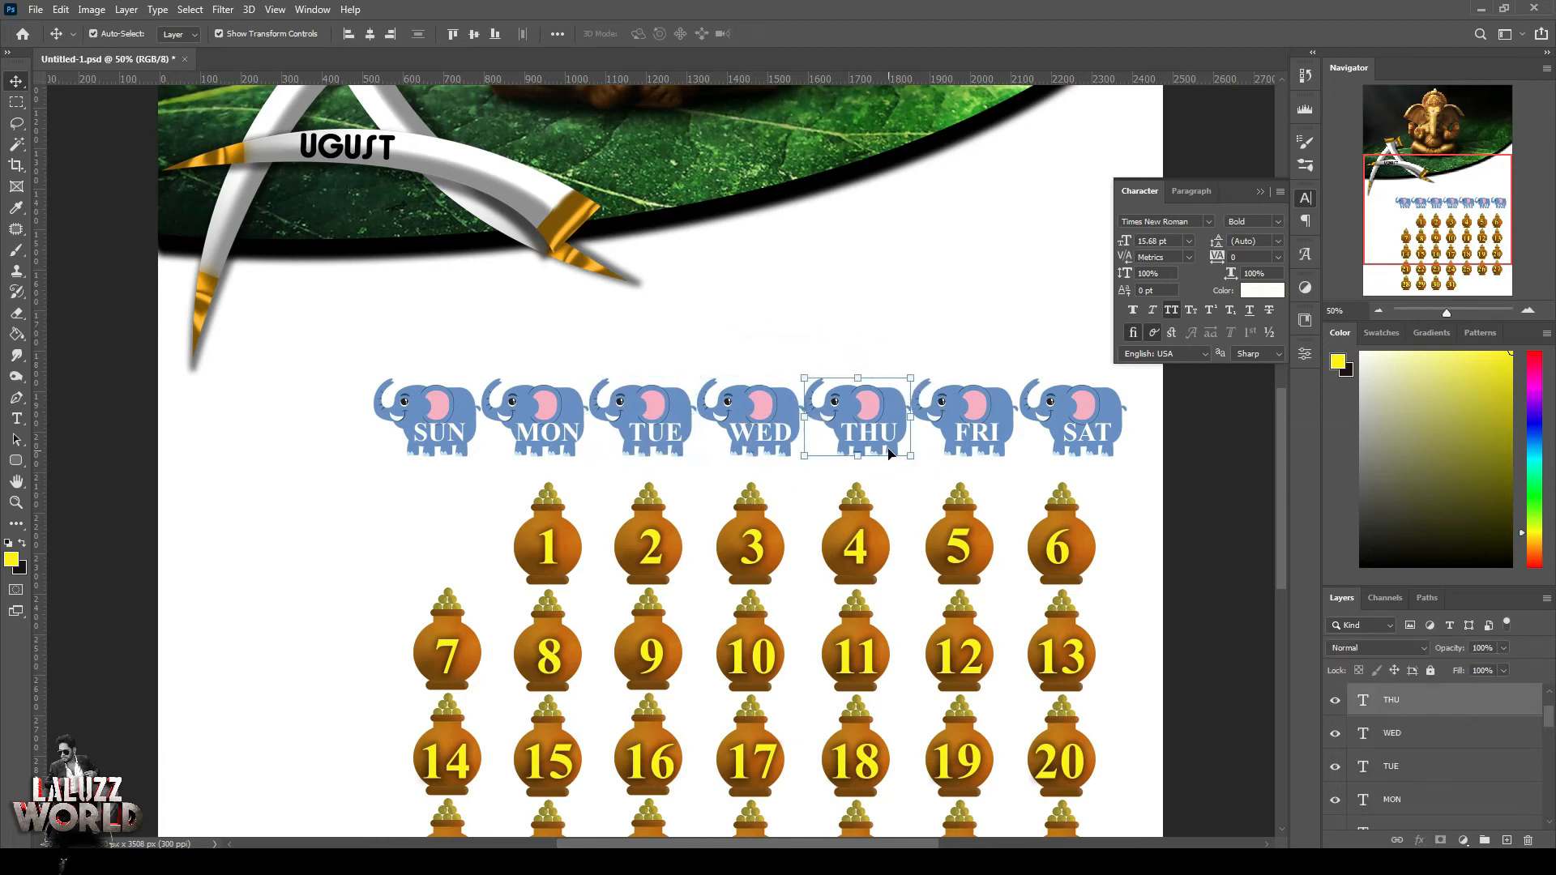
pyautogui.moveTo(975, 347); pyautogui.dragTo(995, 456)
pyautogui.press('Right')
pyautogui.press('Right')
# Shift the SAT elephant and its label a little further right to match the other gaps
pyautogui.click(1025, 316)
pyautogui.moveTo(1063, 351); pyautogui.dragTo(1121, 460)
pyautogui.press('Right')
pyautogui.press('Right')
pyautogui.click(1179, 450)
# Centre the Saturday pots and dates horizontally under the SAT elephant, with the 6 centred on its pot
pyautogui.moveTo(1074, 355); pyautogui.dragTo(1094, 809)
pyautogui.click(1304, 198)
pyautogui.click(524, 35)
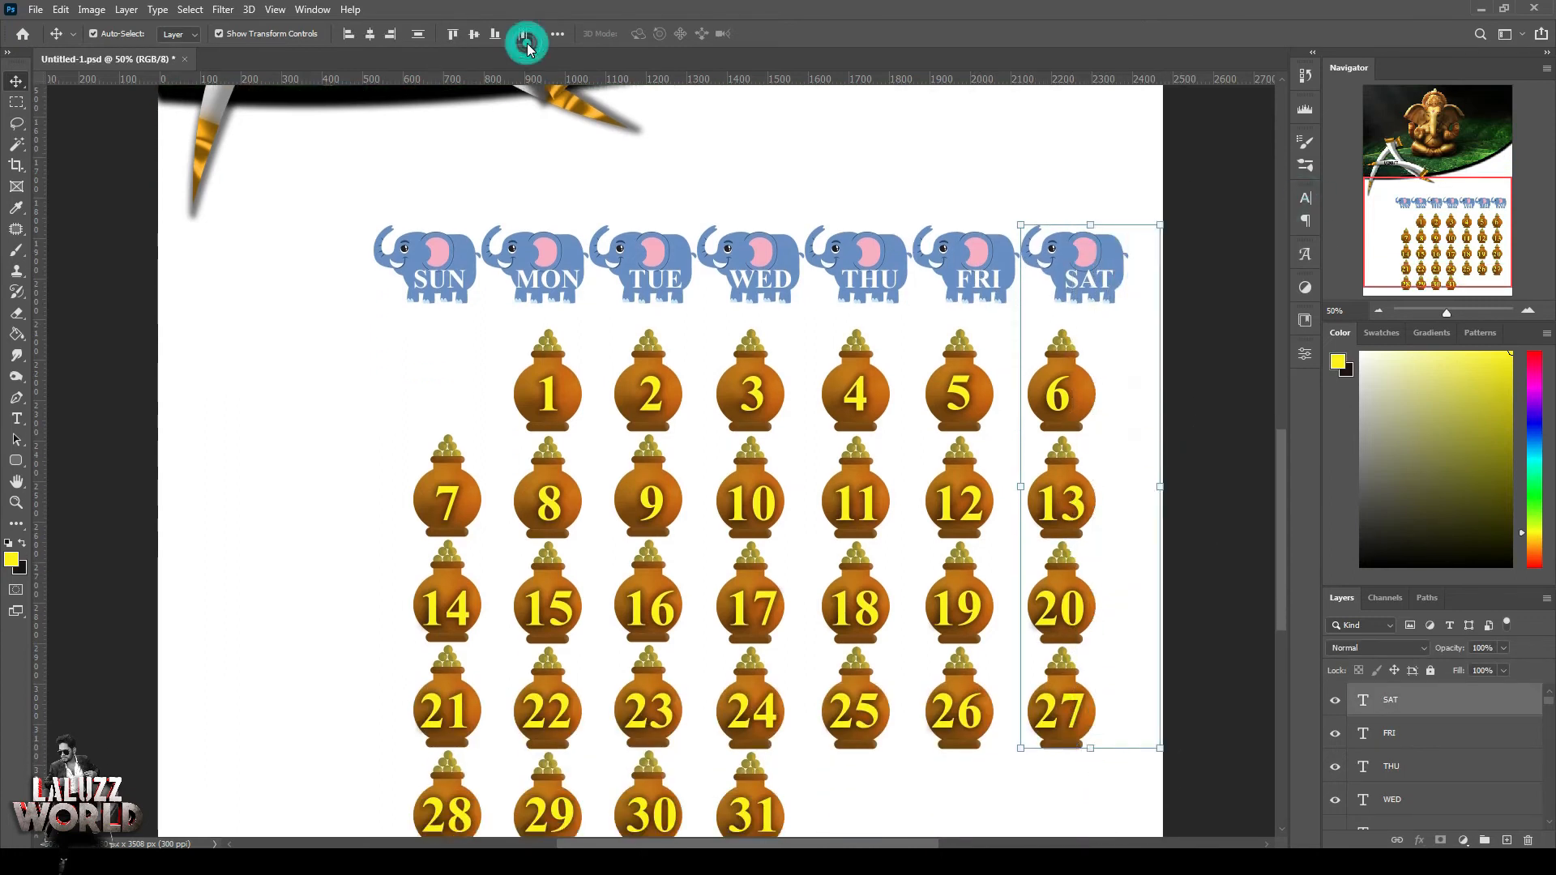
pyautogui.hotkey('ctrl', 'z')
pyautogui.click(419, 36)
pyautogui.hotkey('ctrl', 'z')
pyautogui.click(369, 35)
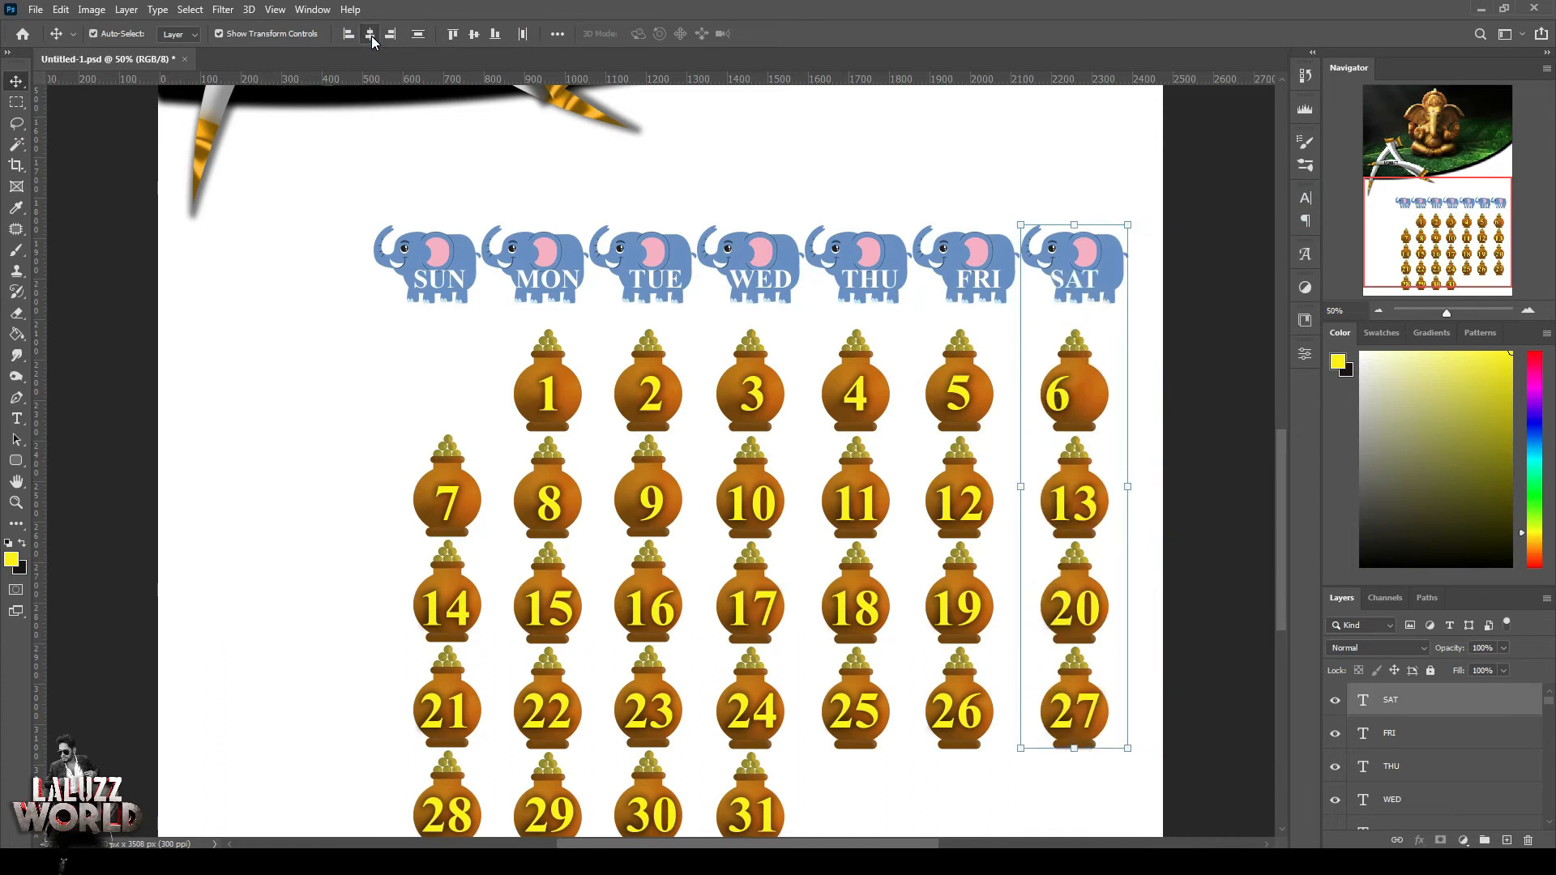
pyautogui.click(1078, 391)
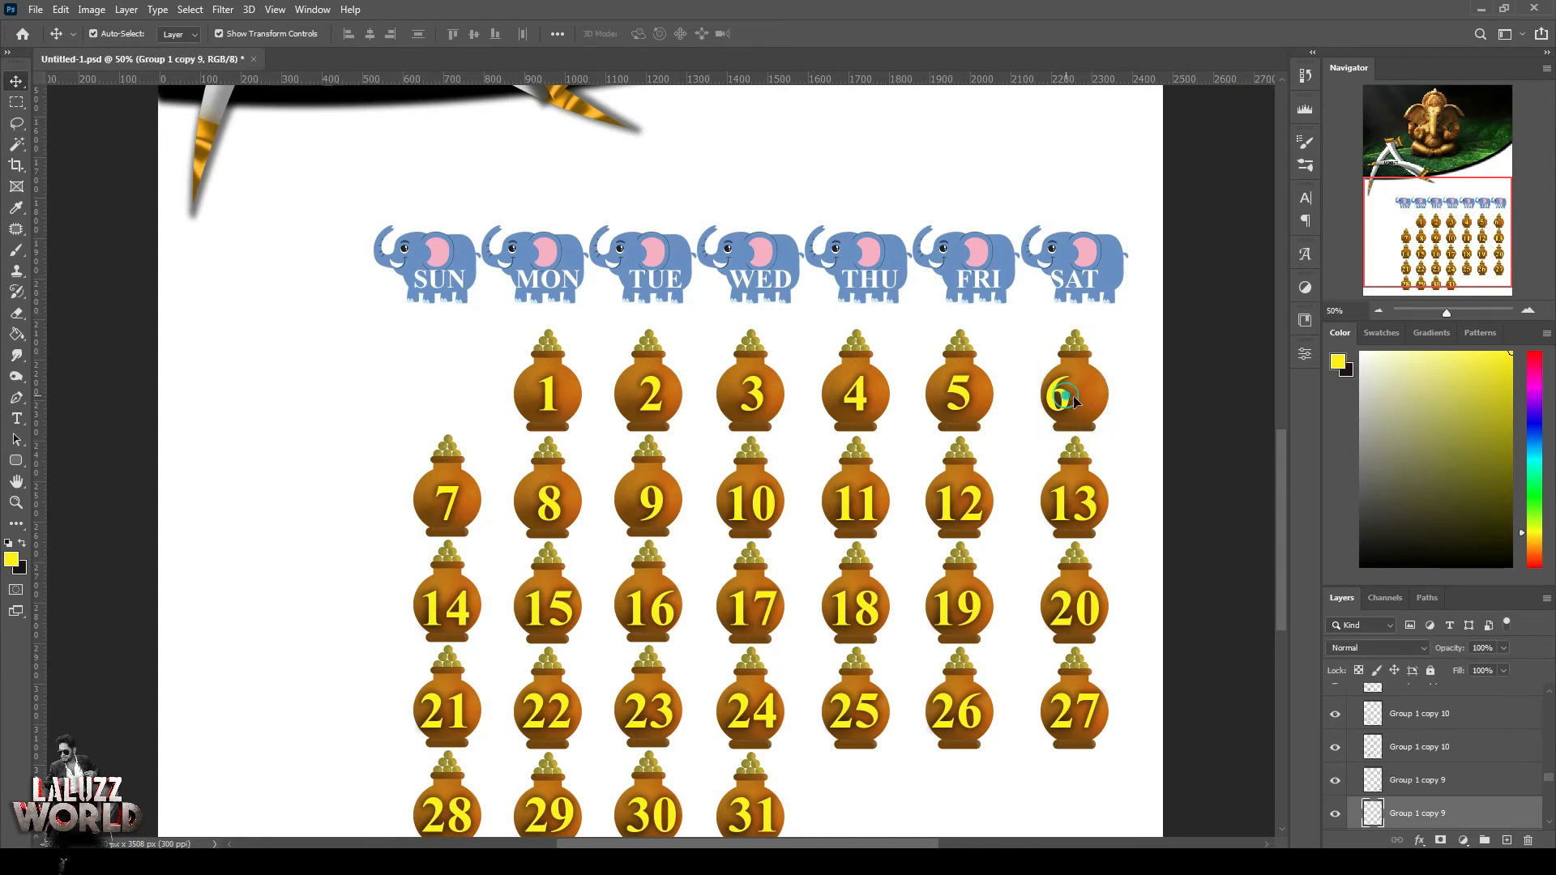
pyautogui.click(1199, 389)
# Try centring the whole Friday column with its label and realigning the SAT elephant, then undo these changes
pyautogui.moveTo(949, 205); pyautogui.dragTo(986, 714)
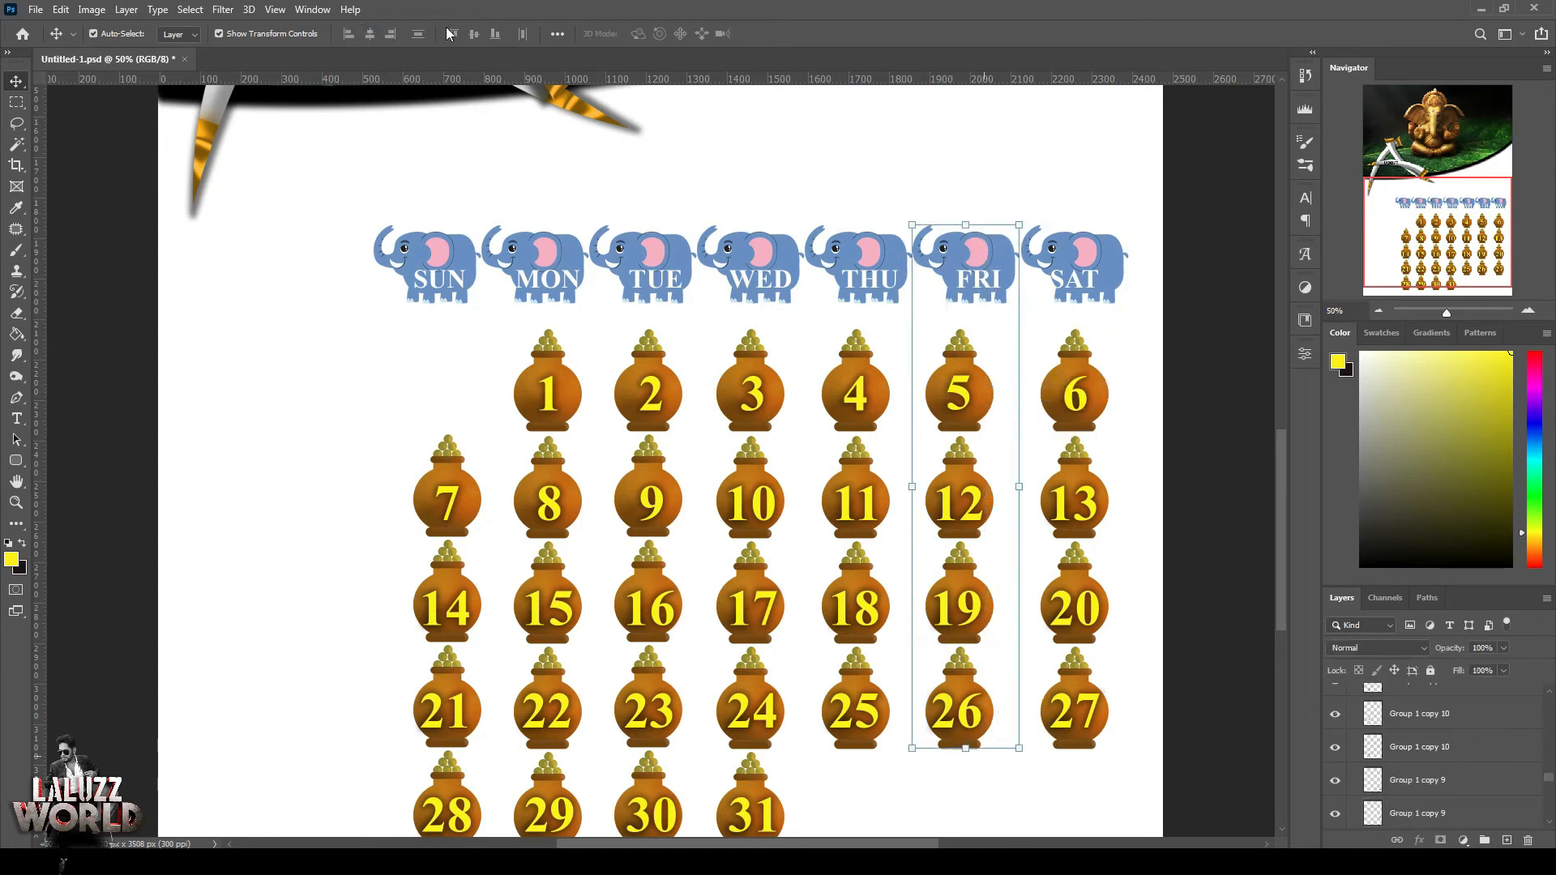
pyautogui.click(371, 38)
pyautogui.click(1206, 340)
pyautogui.moveTo(1094, 197); pyautogui.dragTo(1090, 237)
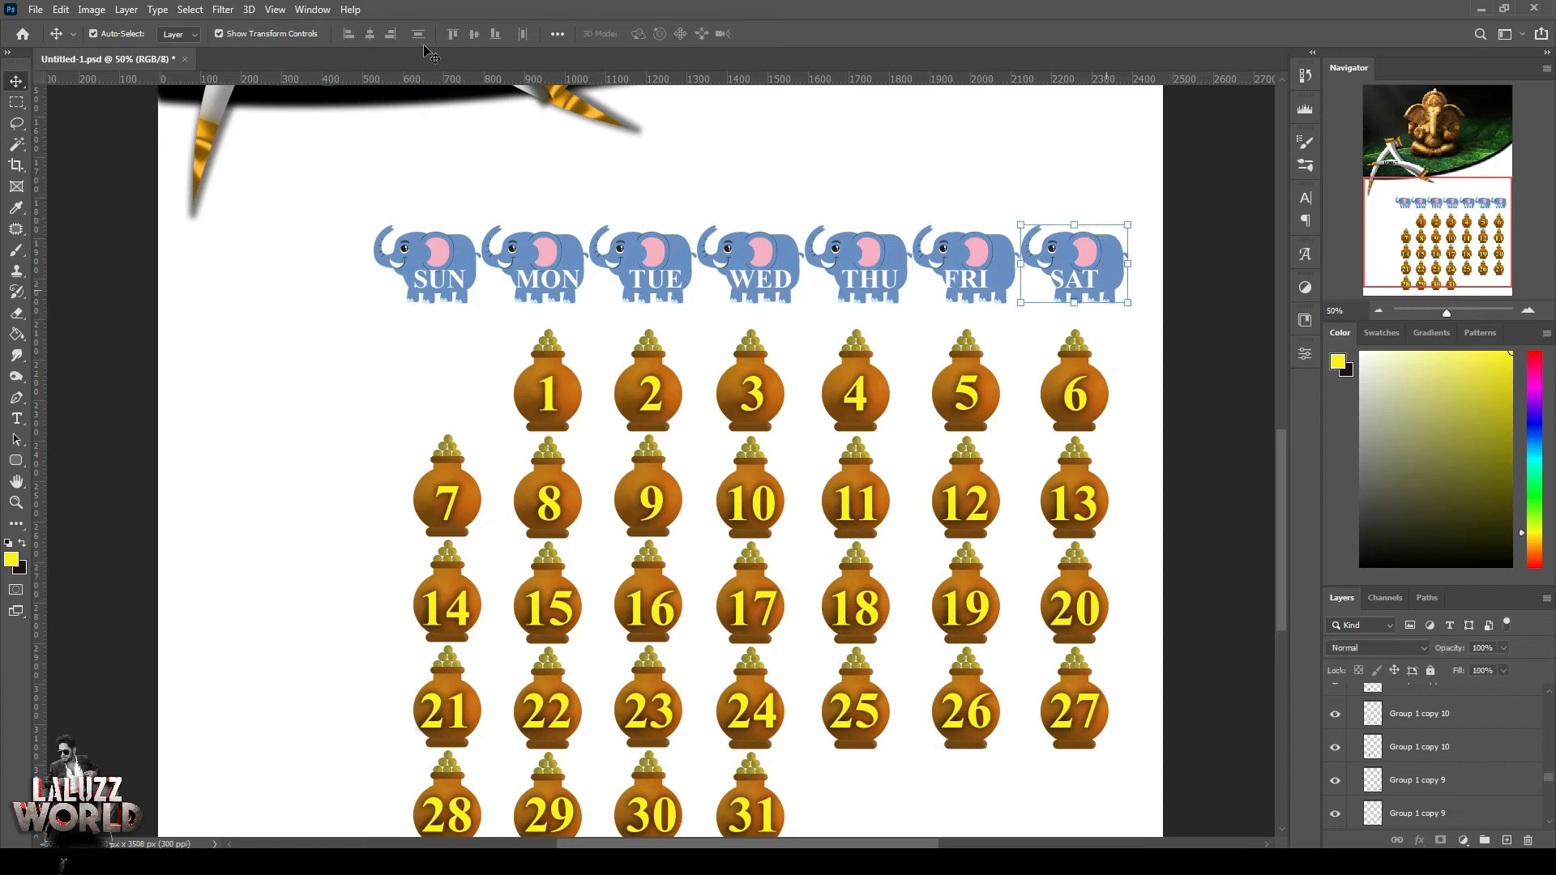
pyautogui.click(474, 36)
pyautogui.hotkey('ctrl', 'z')
pyautogui.press('Right')
pyautogui.press('Right')
pyautogui.hotkey('ctrl', 'z')
pyautogui.hotkey('ctrl', 'z')
# Move the SAT label slightly right so it sits on the elephant's belly again
pyautogui.click(1081, 279)
pyautogui.press('Right')
pyautogui.press('Right')
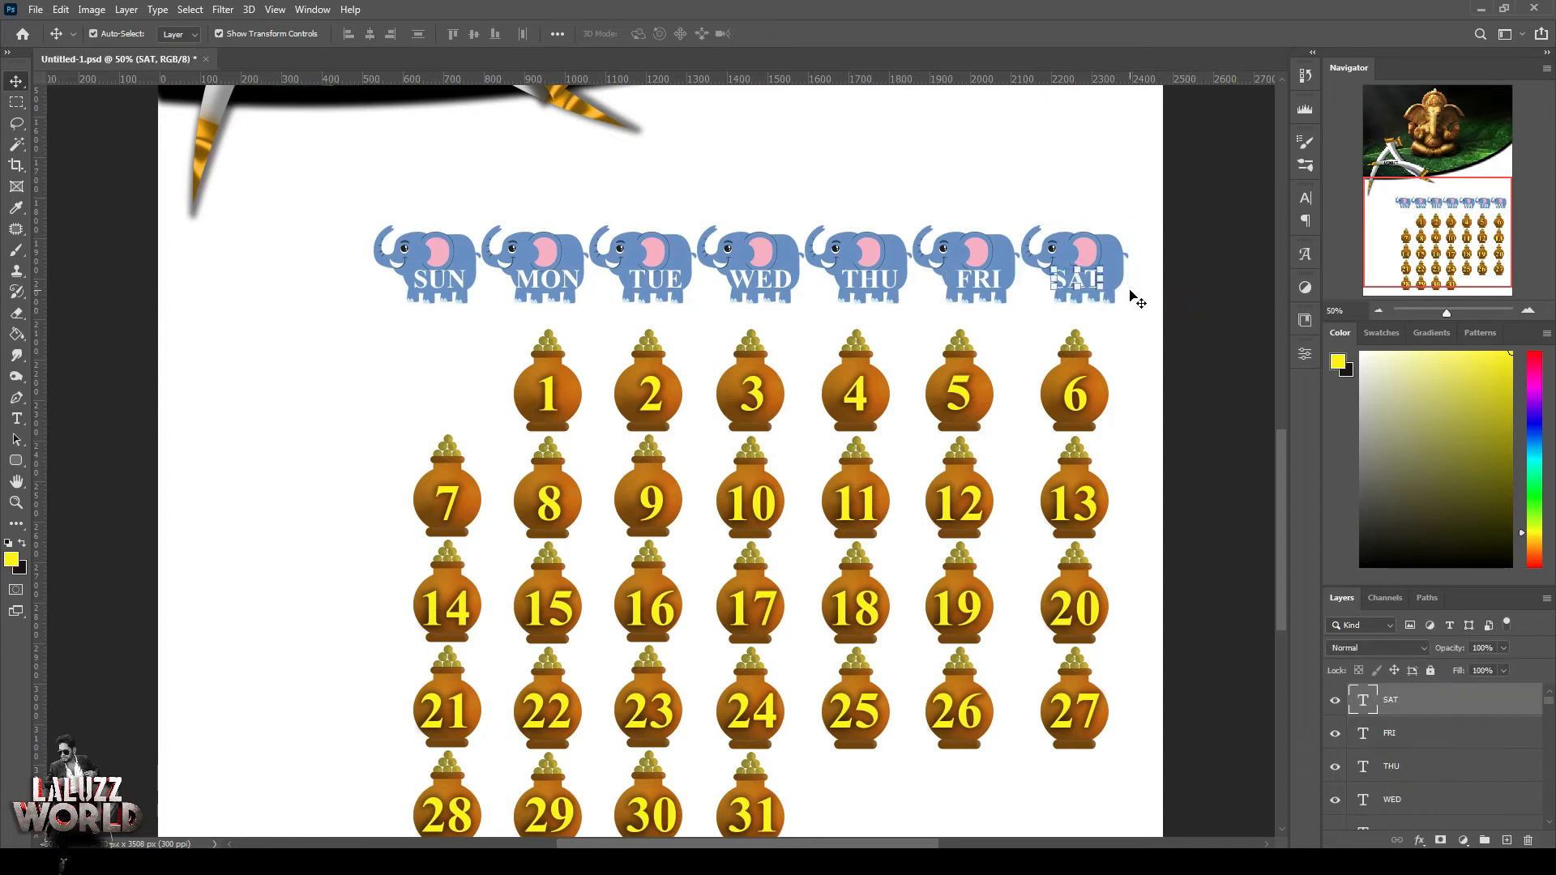
pyautogui.click(1173, 314)
pyautogui.hotkey('ctrl', 'z')
pyautogui.click(1183, 320)
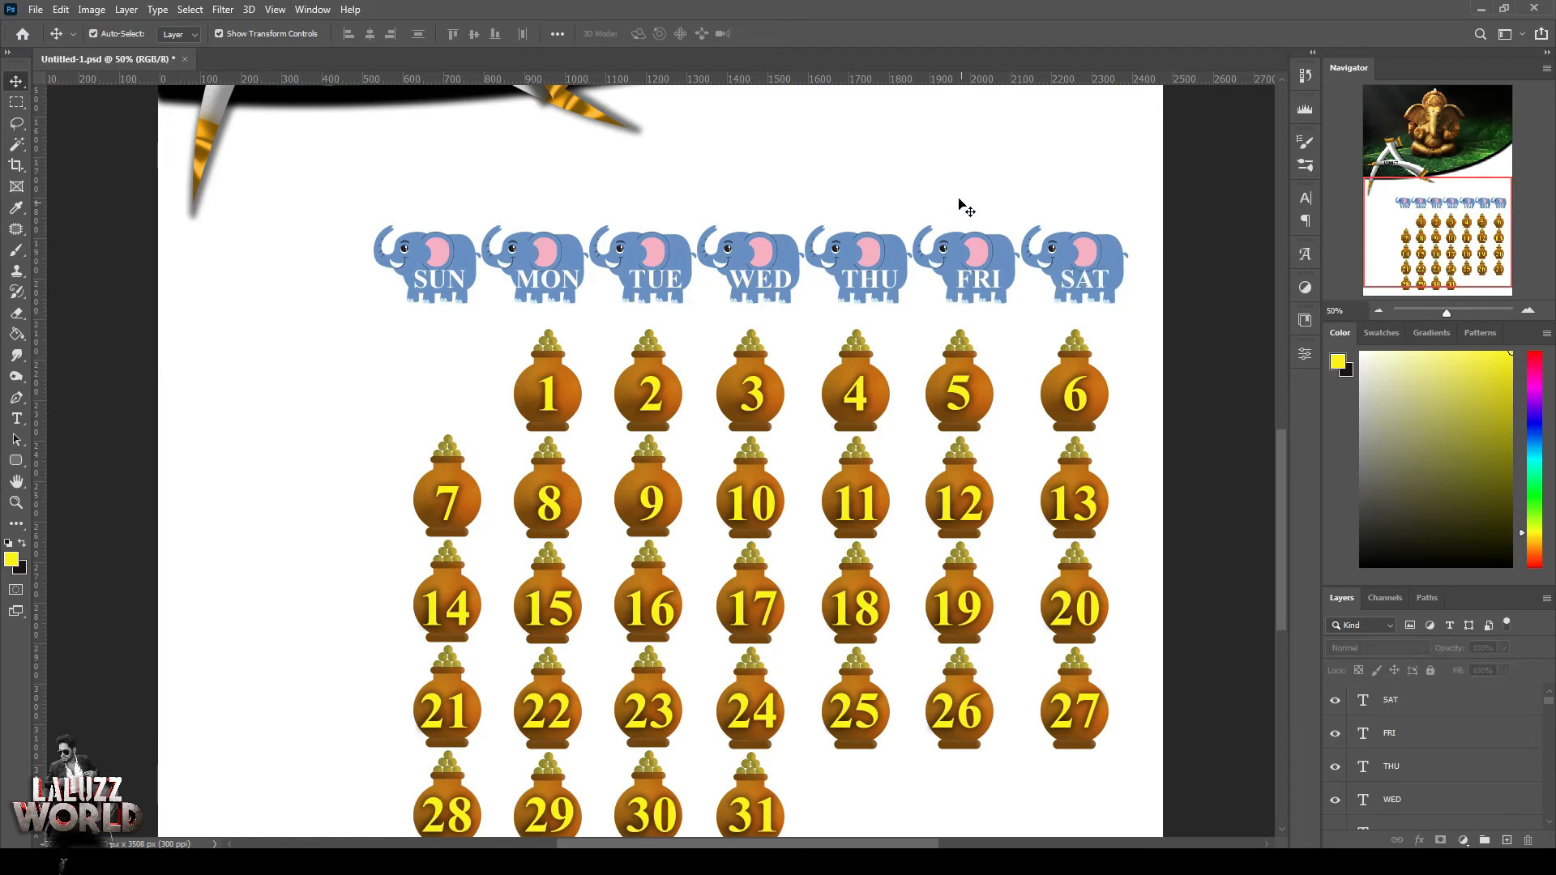
# Centre the Friday pots and dates horizontally under their elephant, leaving the FRI label out of the alignment
pyautogui.click(986, 289)
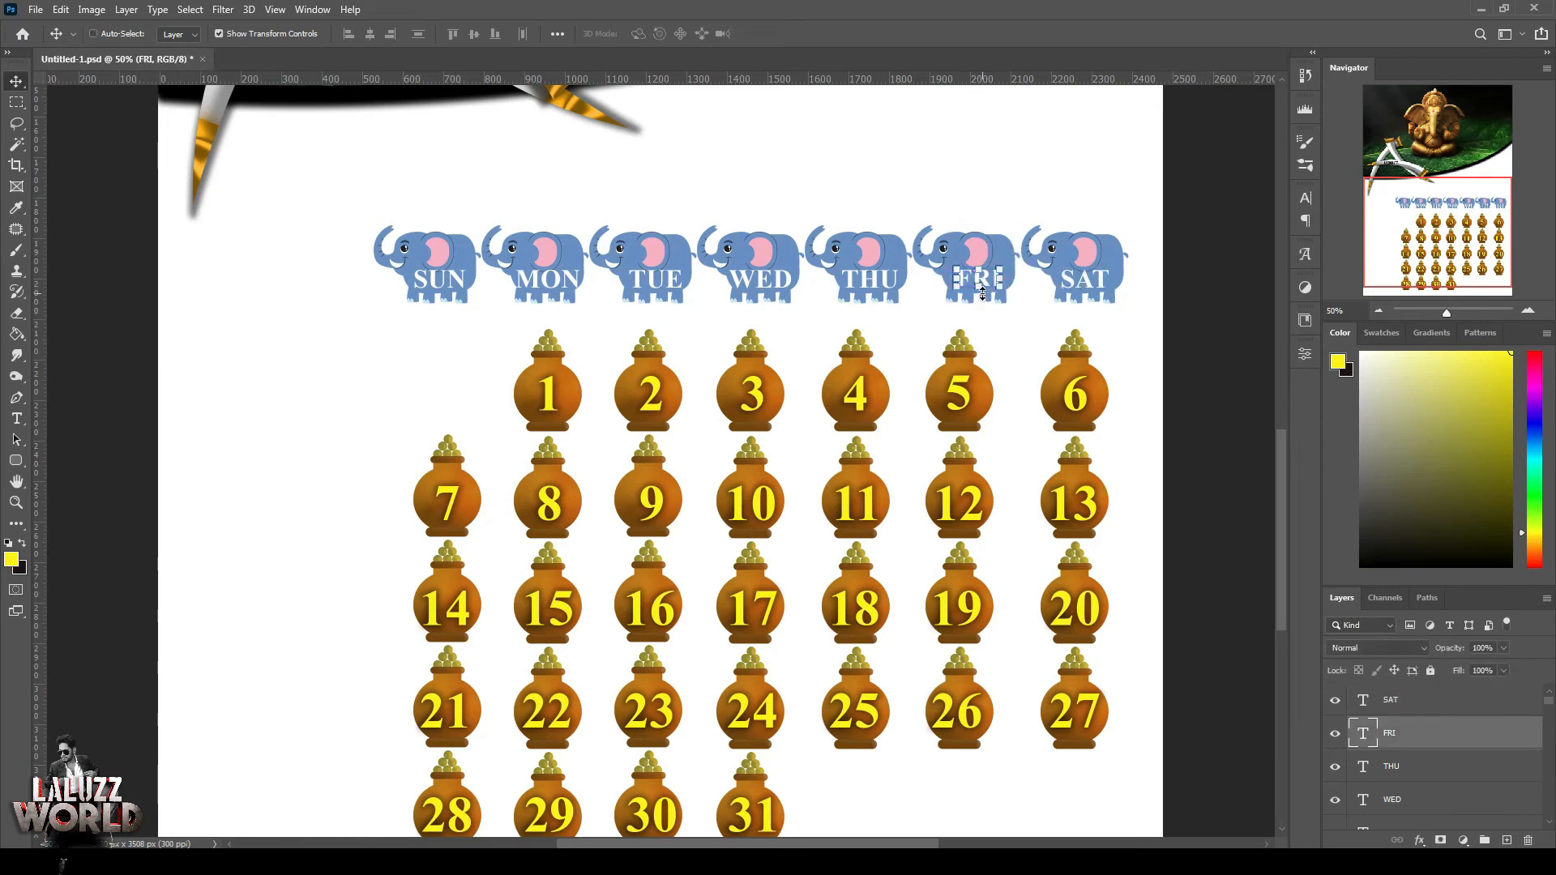
pyautogui.moveTo(959, 196); pyautogui.dragTo(1015, 713)
pyautogui.keyDown('shift'); pyautogui.click(984, 284); pyautogui.keyUp('shift')
pyautogui.click(474, 34)
pyautogui.hotkey('ctrl', 'z')
pyautogui.click(370, 34)
pyautogui.click(1235, 377)
# Centre the Thursday and Wednesday pots and dates horizontally under their elephants, leaving both weekday labels out
pyautogui.moveTo(857, 205); pyautogui.dragTo(849, 694)
pyautogui.keyDown('shift'); pyautogui.click(875, 280); pyautogui.keyUp('shift')
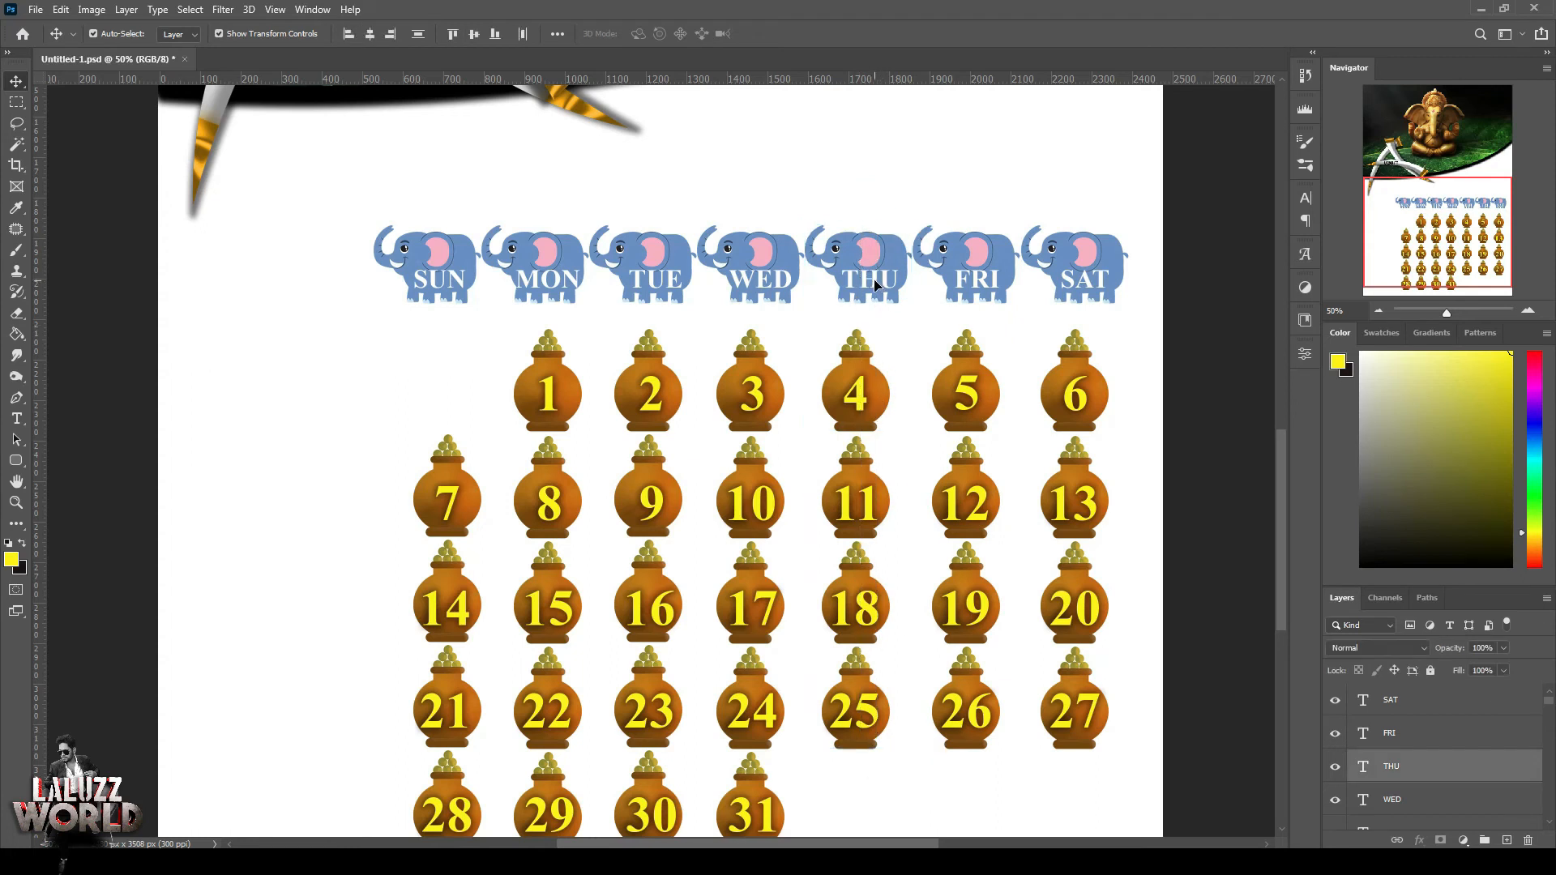
pyautogui.click(370, 34)
pyautogui.click(729, 191)
pyautogui.moveTo(733, 196); pyautogui.dragTo(727, 771)
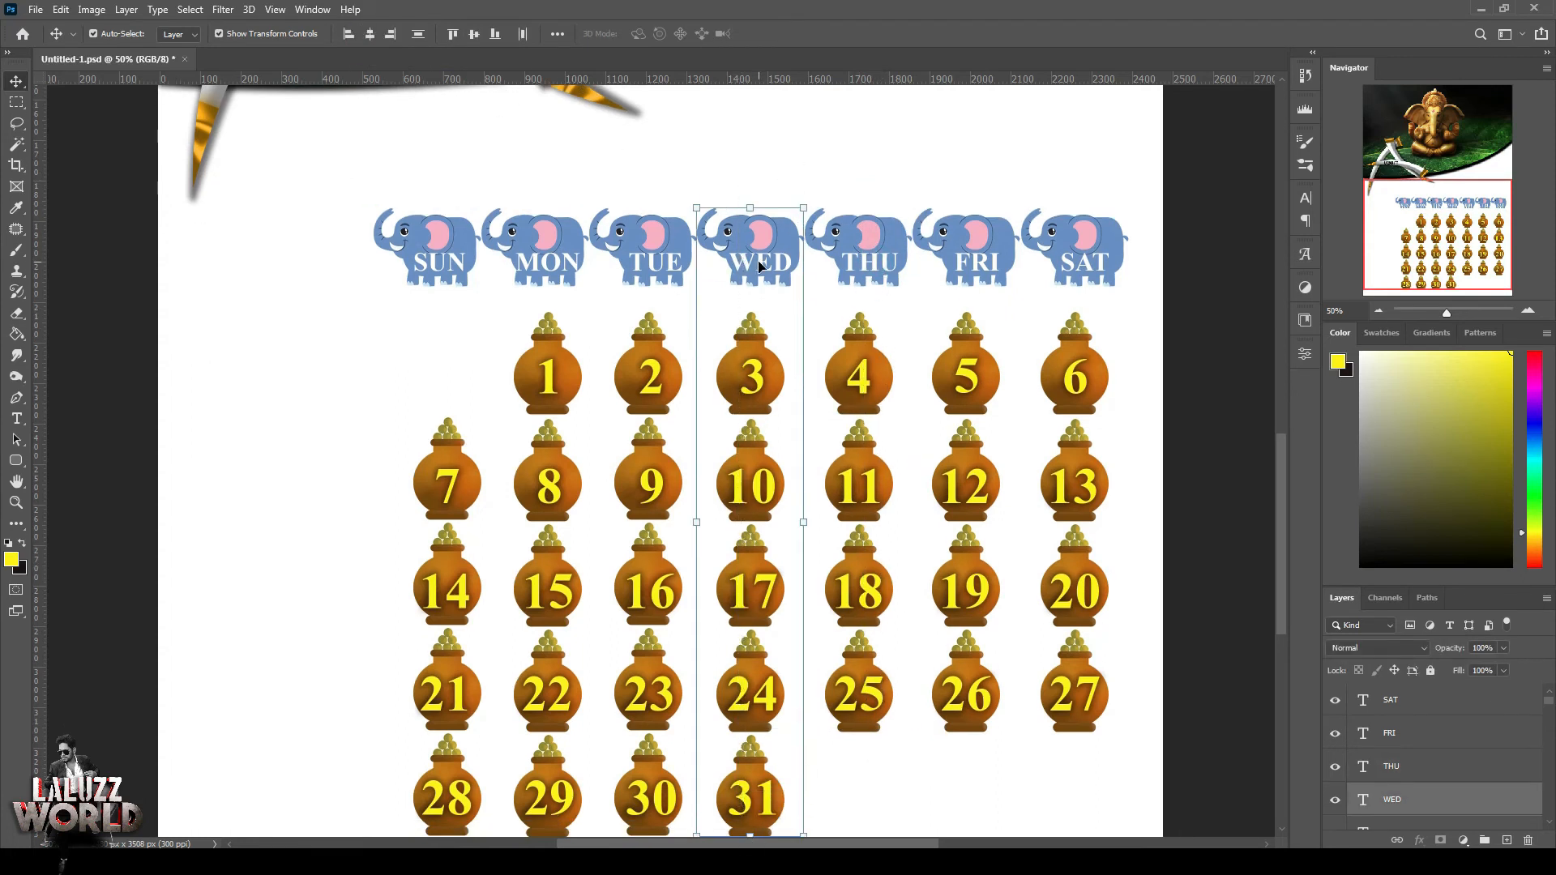
pyautogui.click(369, 35)
# Centre the Tuesday and Monday pots and dates horizontally under their elephants, without moving the TUE and MON labels
pyautogui.click(643, 173)
pyautogui.moveTo(646, 188); pyautogui.dragTo(671, 838)
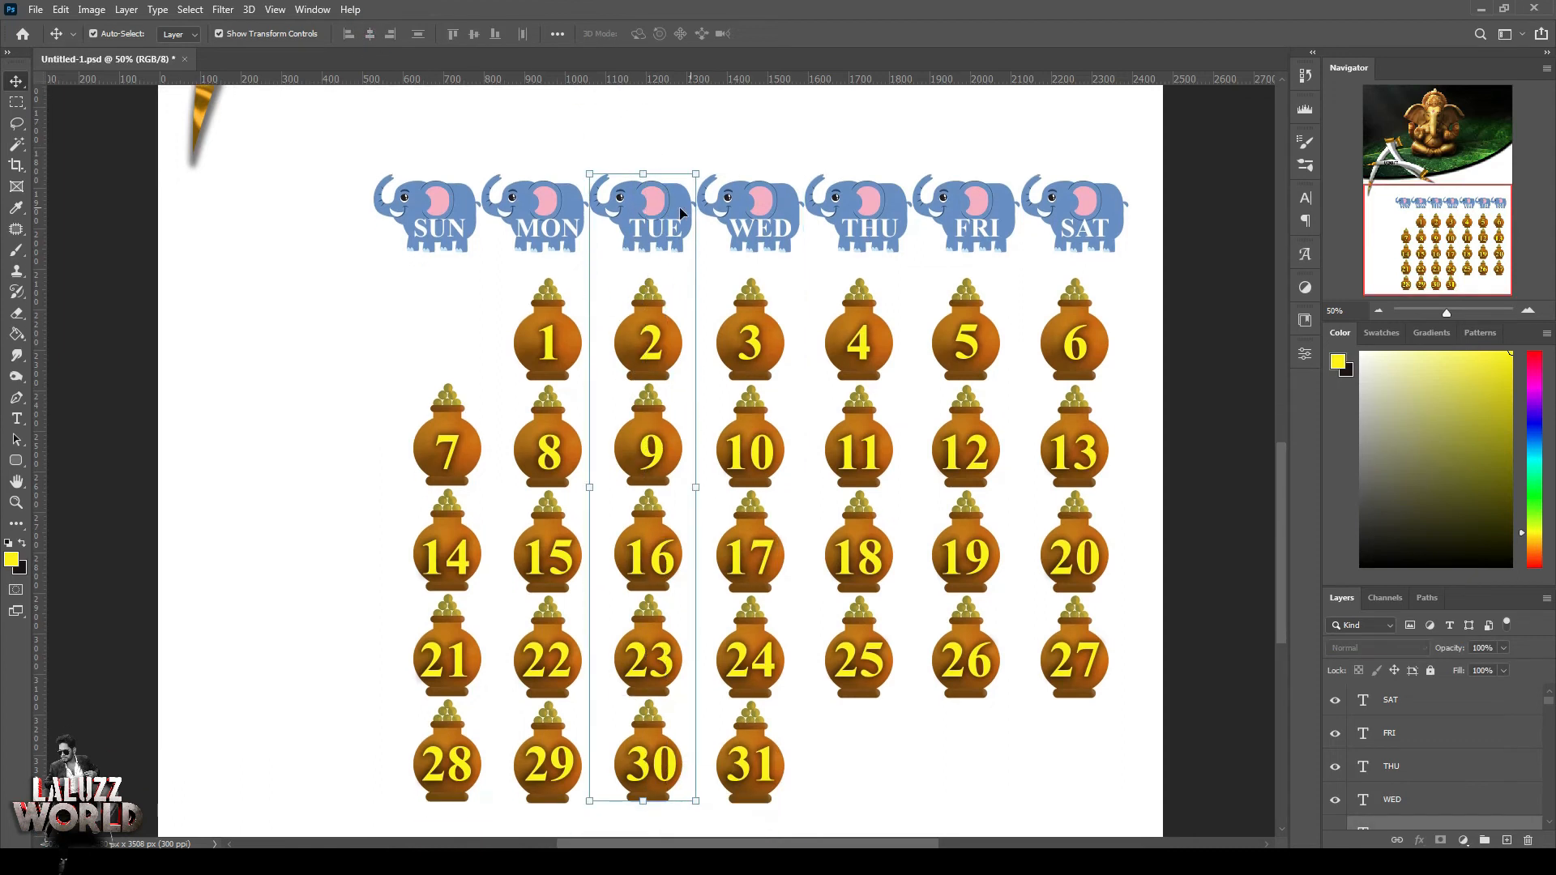
pyautogui.click(369, 34)
pyautogui.click(523, 156)
pyautogui.moveTo(521, 157); pyautogui.dragTo(566, 722)
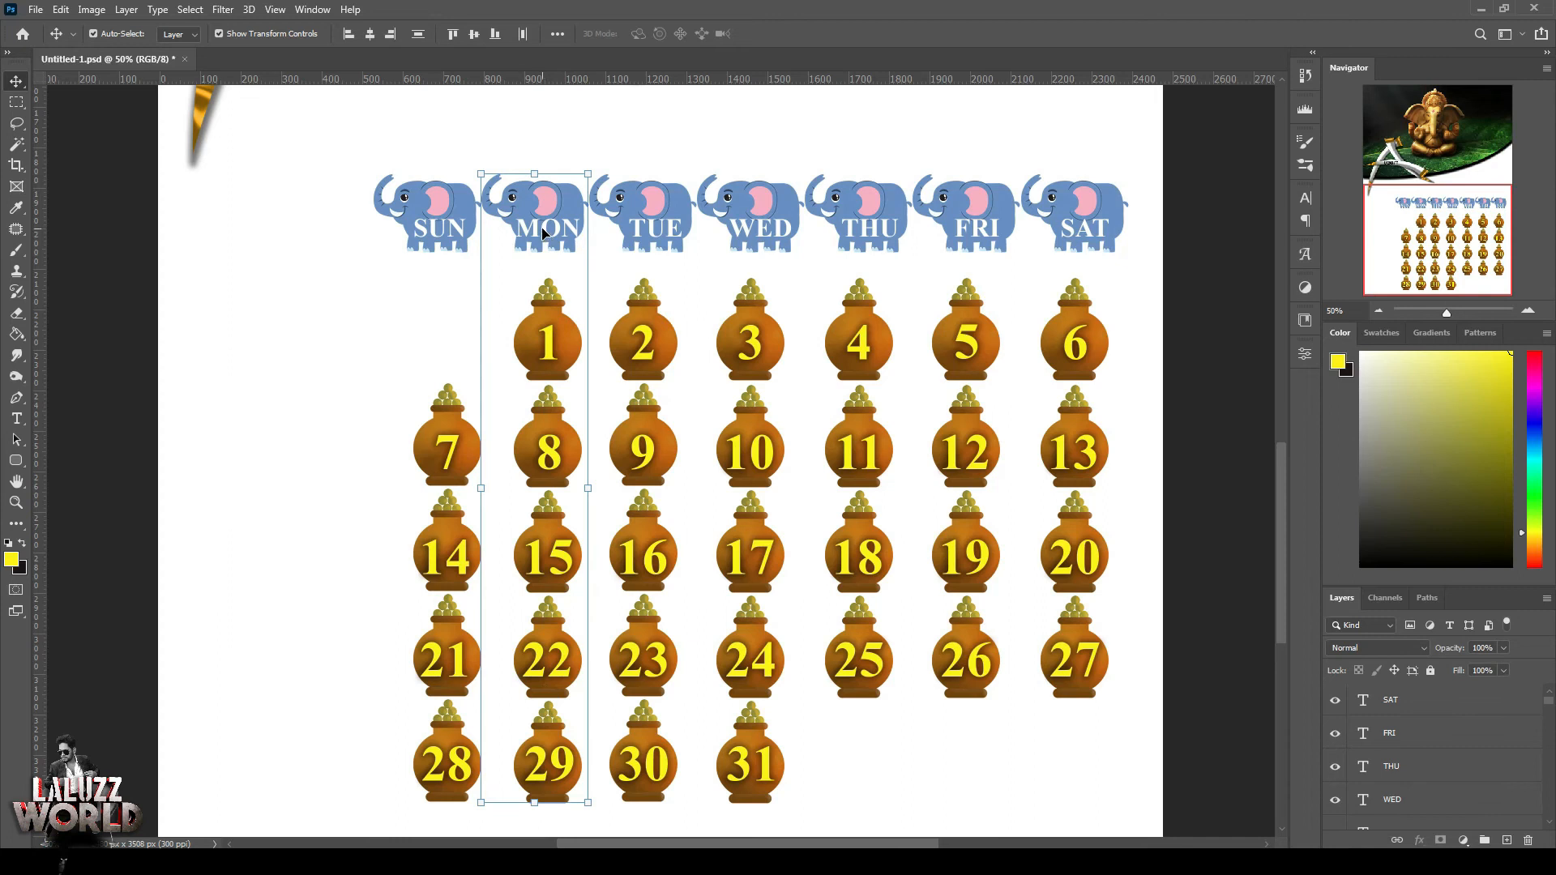
pyautogui.click(370, 34)
# Centre the Sunday pots and dates horizontally under the first elephant, excluding the SUN label
pyautogui.click(230, 297)
pyautogui.moveTo(425, 149); pyautogui.dragTo(438, 829)
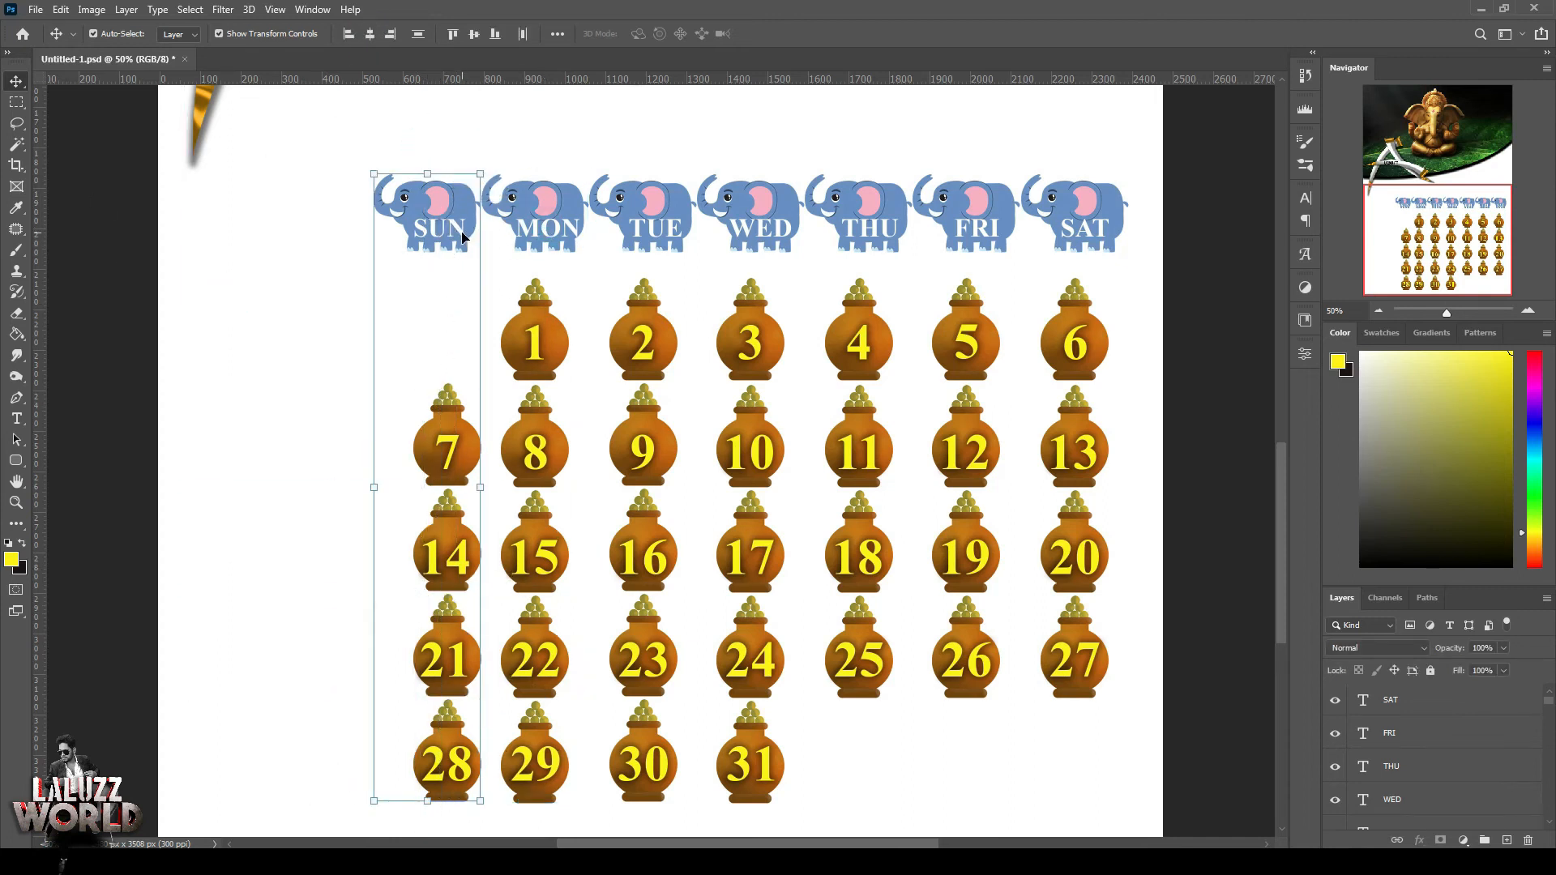
pyautogui.click(370, 34)
pyautogui.click(1232, 435)
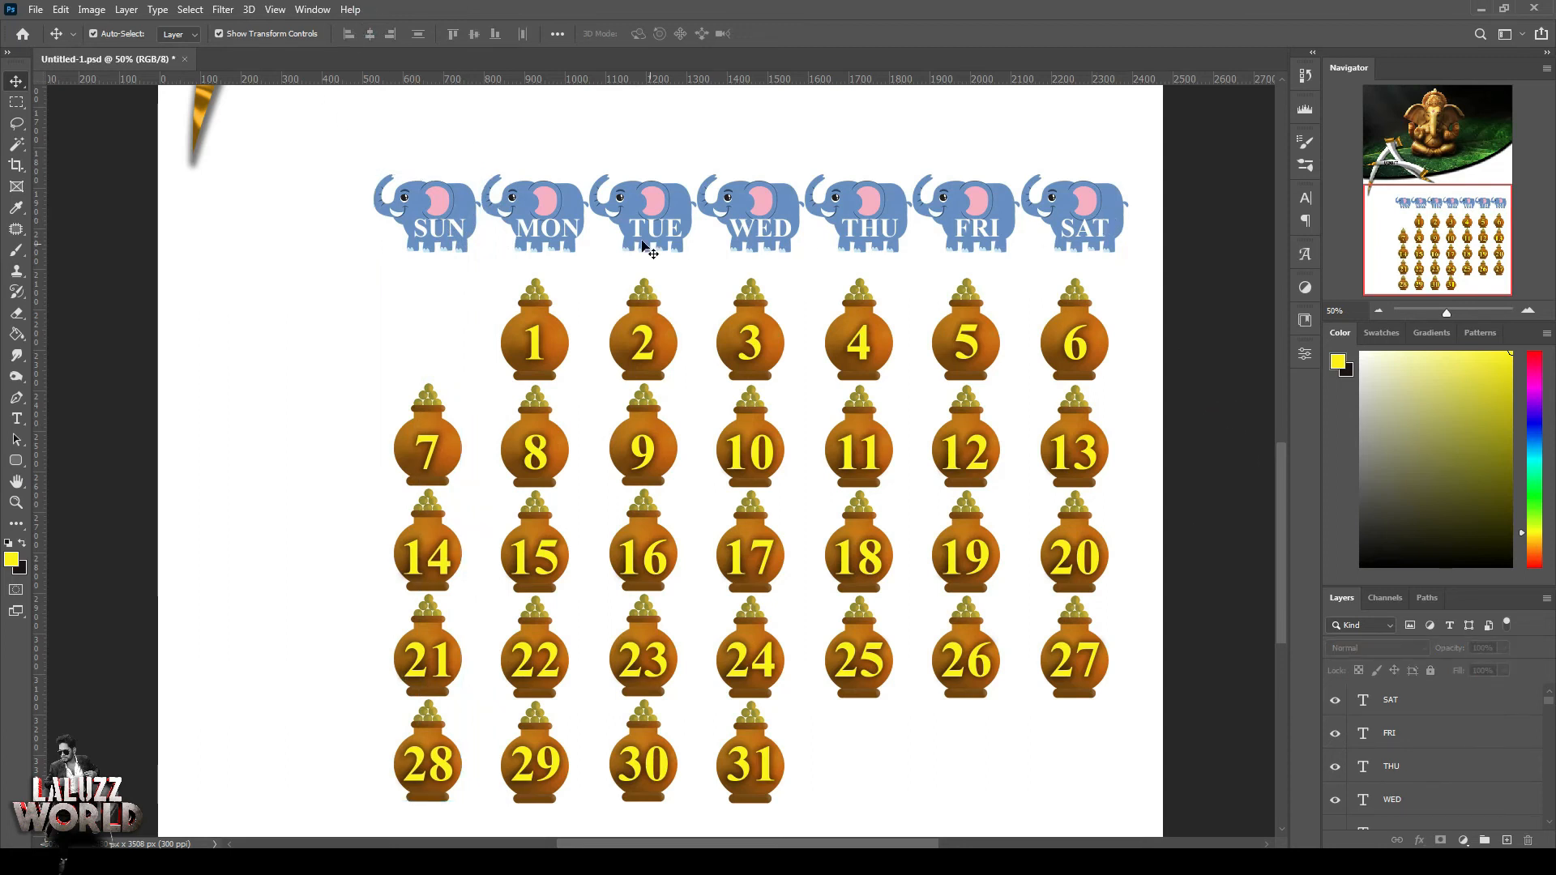
# Align all seven elephants and weekday labels on a common vertical centre
pyautogui.moveTo(312, 198); pyautogui.dragTo(1175, 194)
pyautogui.click(474, 34)
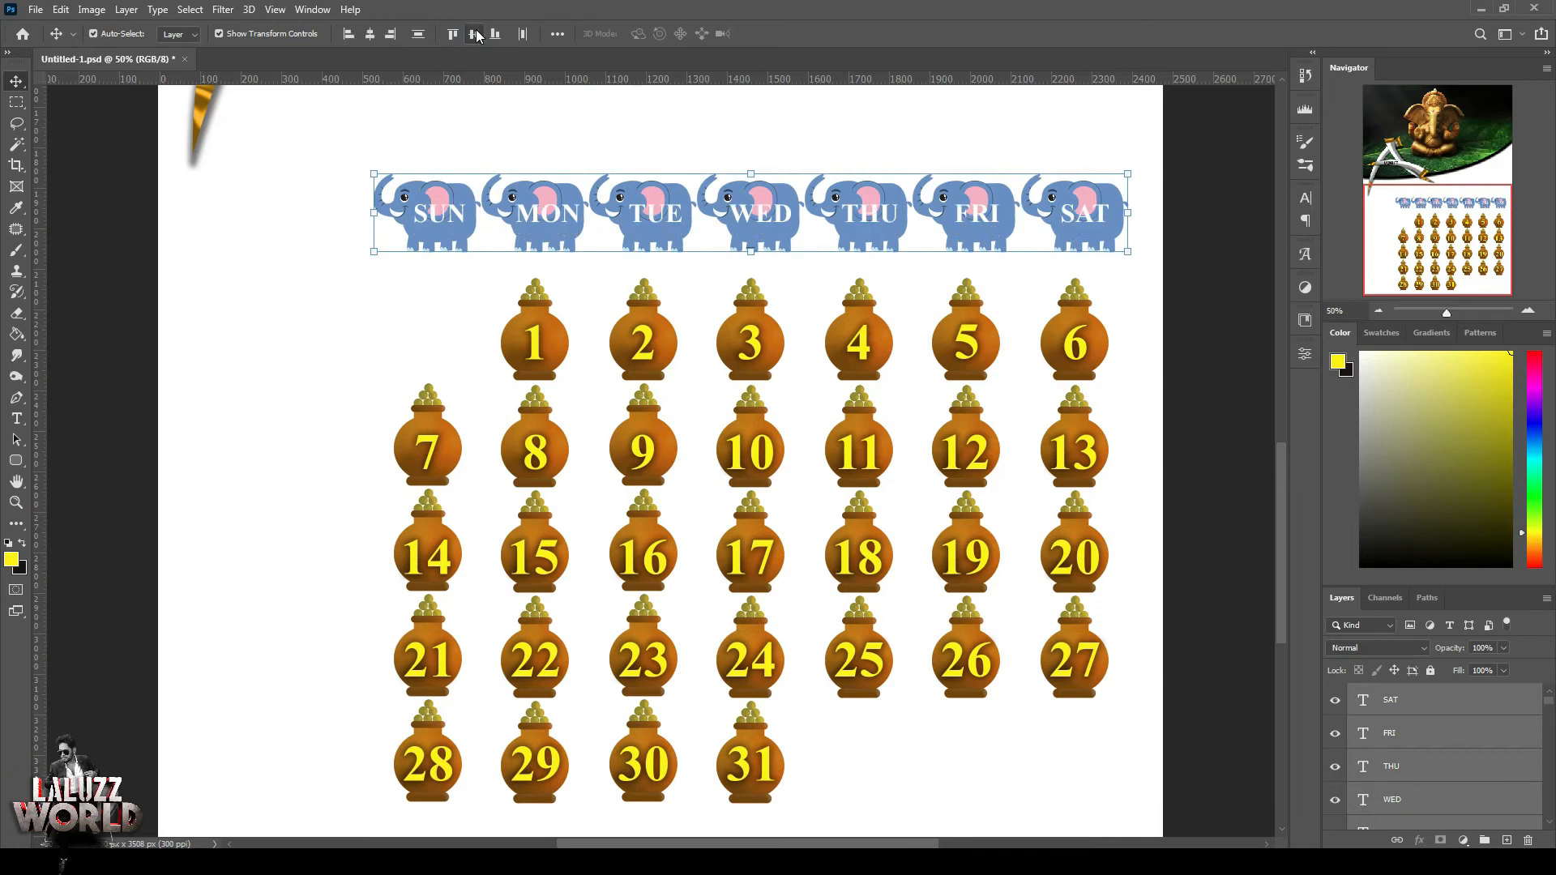
pyautogui.click(419, 34)
pyautogui.hotkey('ctrl', 'z')
pyautogui.click(523, 34)
pyautogui.hotkey('ctrl', 'z')
pyautogui.click(1191, 319)
# Select the seven weekday text layers from SAT to SUN and group them
pyautogui.click(1101, 206)
pyautogui.keyDown('ctrl'); pyautogui.click(1436, 736); pyautogui.keyUp('ctrl')
pyautogui.keyDown('ctrl'); pyautogui.click(1435, 767); pyautogui.keyUp('ctrl')
pyautogui.keyDown('ctrl'); pyautogui.click(1441, 799); pyautogui.keyUp('ctrl')
pyautogui.scroll(-2, 1439, 779)
pyautogui.keyDown('ctrl'); pyautogui.click(1424, 702); pyautogui.keyUp('ctrl')
pyautogui.keyDown('ctrl'); pyautogui.click(1428, 734); pyautogui.keyUp('ctrl')
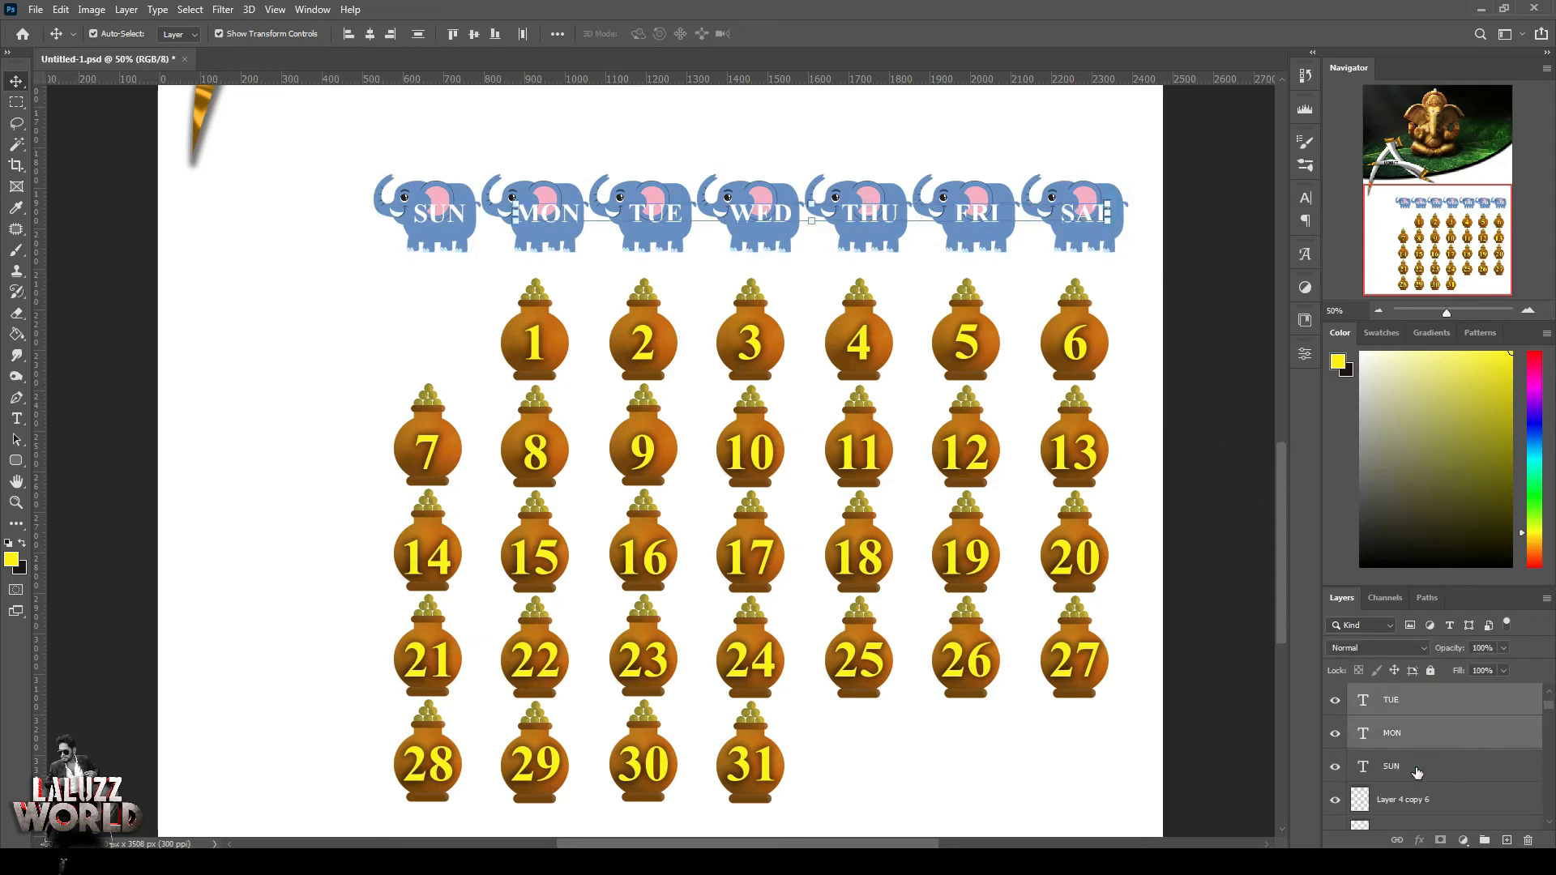
pyautogui.keyDown('ctrl'); pyautogui.click(1451, 767); pyautogui.keyUp('ctrl')
pyautogui.scroll(2, 1462, 774)
pyautogui.hotkey('ctrl', 'g')
# Nudge the weekday label group down onto the elephants' bellies
pyautogui.press('Down')
pyautogui.press('Down')
pyautogui.press('Down')
pyautogui.press('Down')
pyautogui.press('Down')
pyautogui.press('Down')
pyautogui.press('Down')
pyautogui.press('Down')
pyautogui.press('Down')
pyautogui.press('Down')
pyautogui.press('Down')
pyautogui.press('Down')
pyautogui.press('Down')
pyautogui.press('Down')
pyautogui.press('Down')
pyautogui.press('Down')
pyautogui.press('Down')
pyautogui.press('Down')
pyautogui.press('Down')
pyautogui.press('Down')
pyautogui.press('Down')
pyautogui.press('Down')
pyautogui.press('Down')
pyautogui.press('Down')
pyautogui.press('Down')
pyautogui.press('Down')
pyautogui.press('Down')
pyautogui.press('Down')
pyautogui.press('Down')
pyautogui.press('Down')
pyautogui.press('Down')
pyautogui.press('Down')
pyautogui.press('Down')
pyautogui.press('Down')
pyautogui.press('Down')
pyautogui.press('Down')
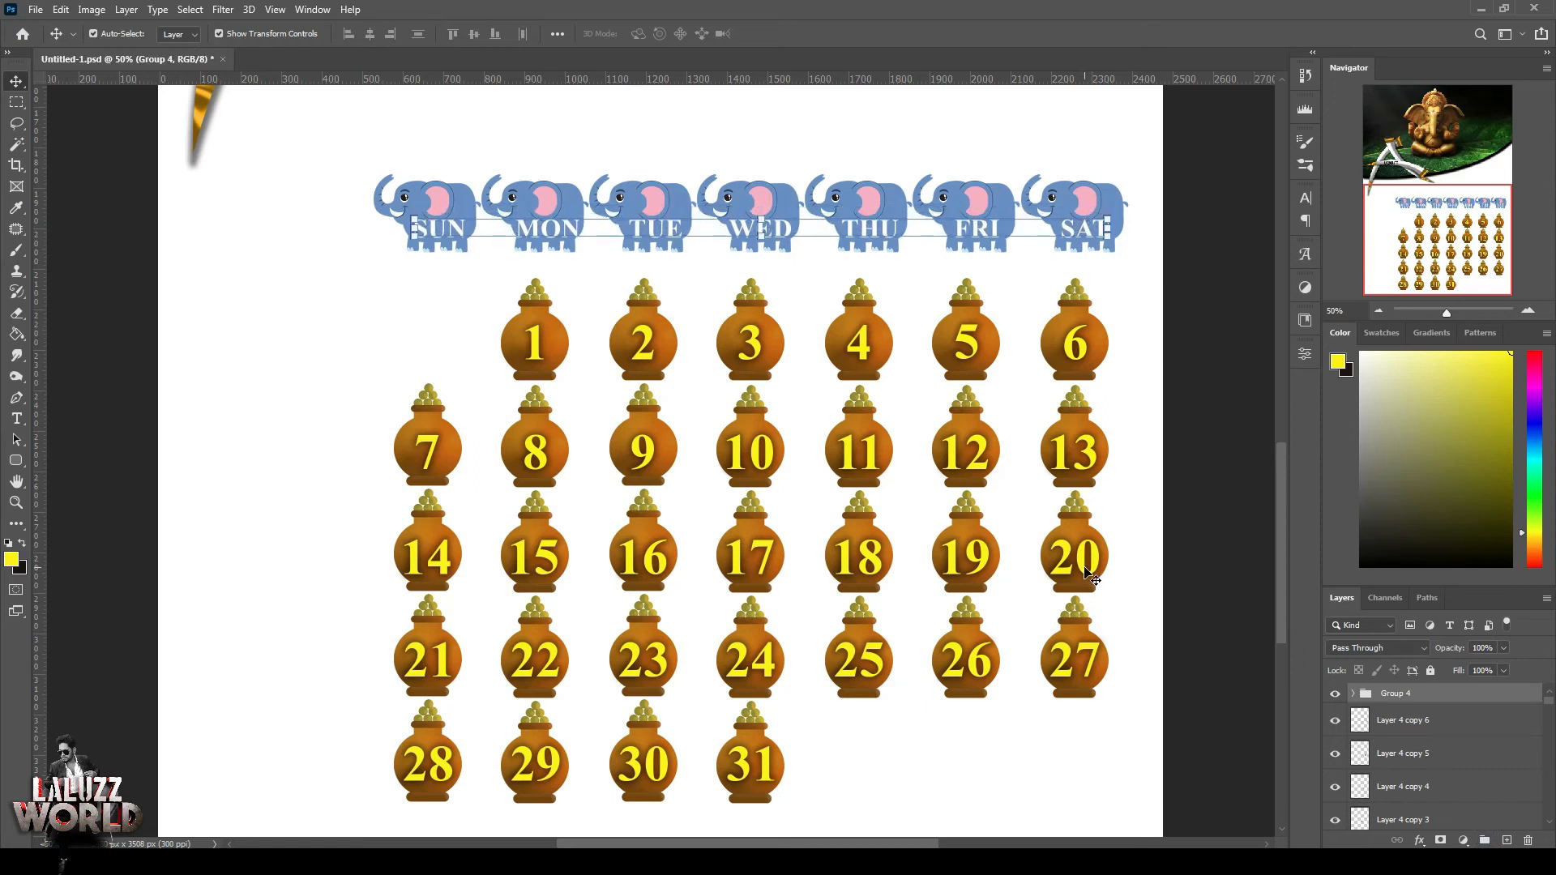
# Group the seven elephant layers together, separately from the weekday labels
pyautogui.moveTo(1147, 159); pyautogui.dragTo(375, 156)
pyautogui.click(1494, 841)
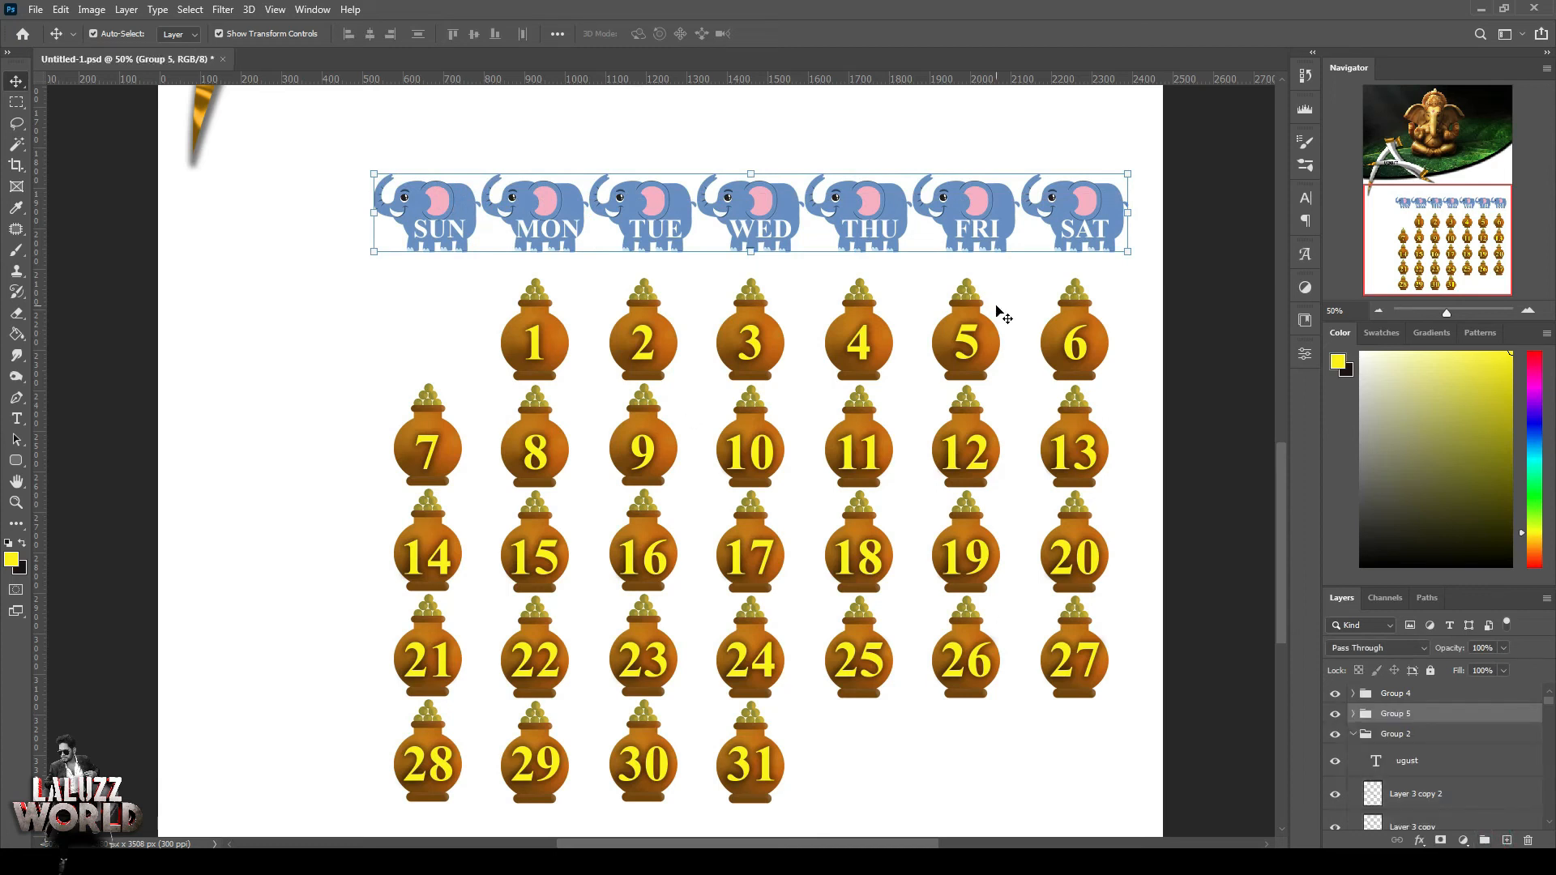
pyautogui.click(1261, 540)
# Set all seven weekday labels to the Swiss Cheesed font at 12 pt with faux bold
pyautogui.click(1336, 720)
pyautogui.moveTo(1209, 197); pyautogui.dragTo(410, 235)
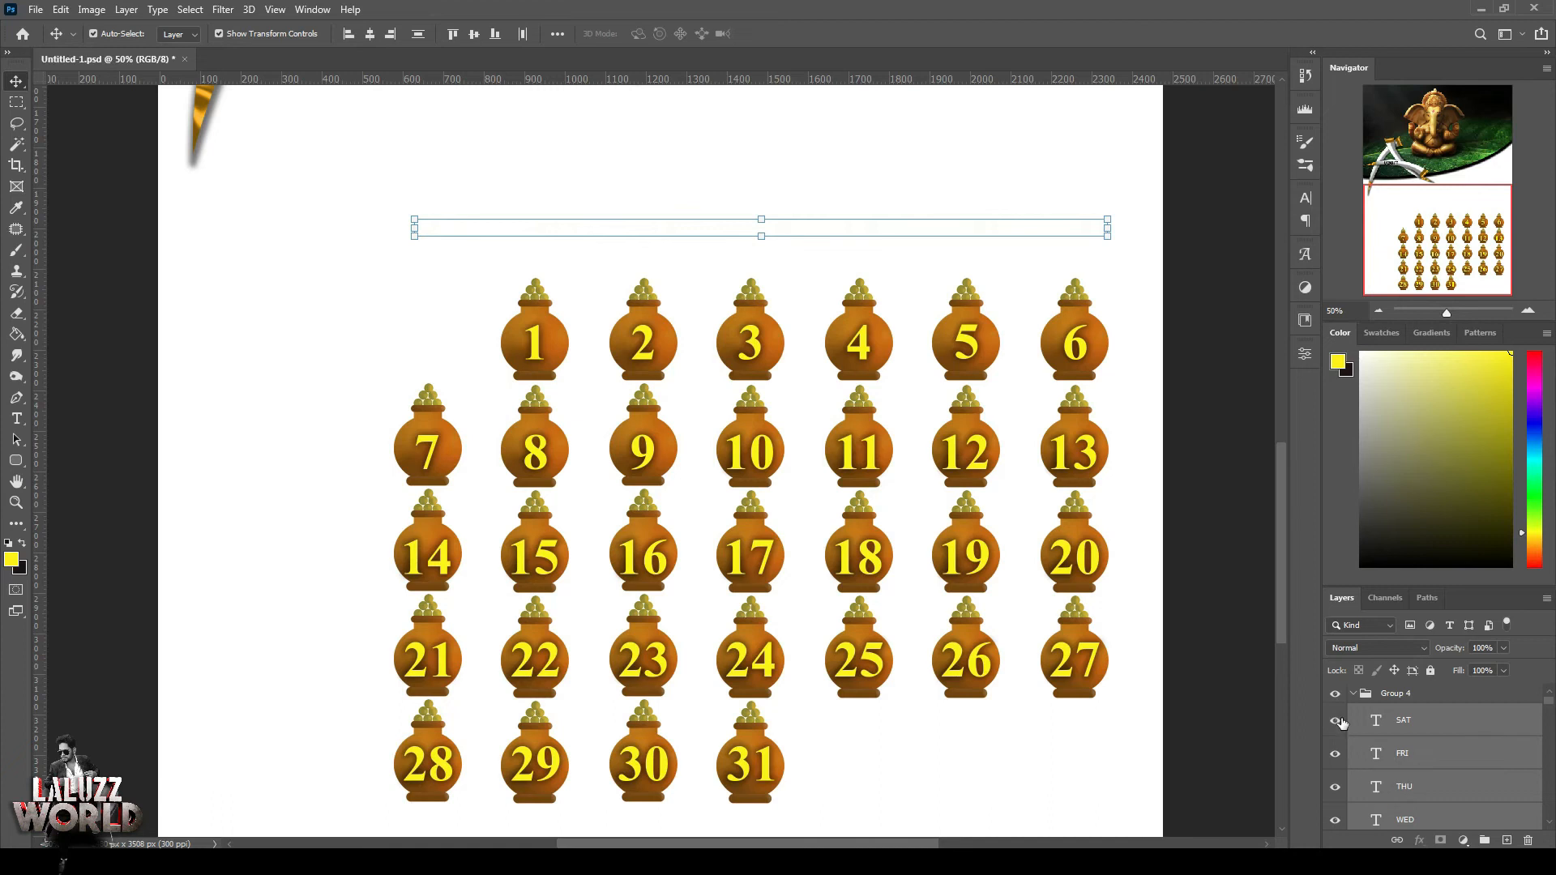
pyautogui.scroll(-3, 1342, 723)
pyautogui.click(1336, 763)
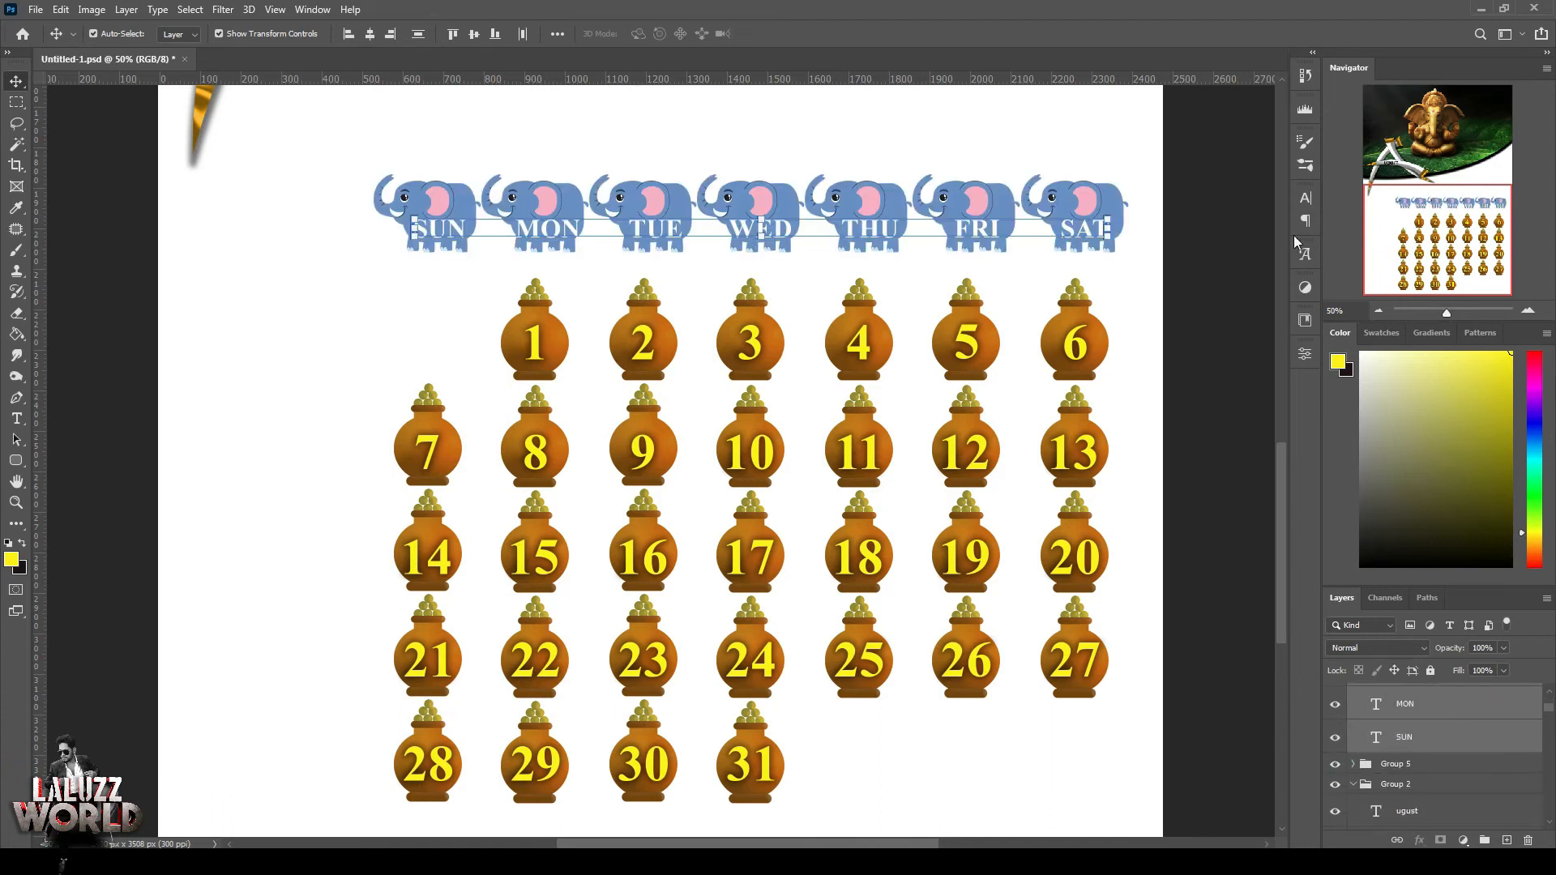
pyautogui.click(1306, 254)
pyautogui.click(1305, 199)
pyautogui.click(1133, 309)
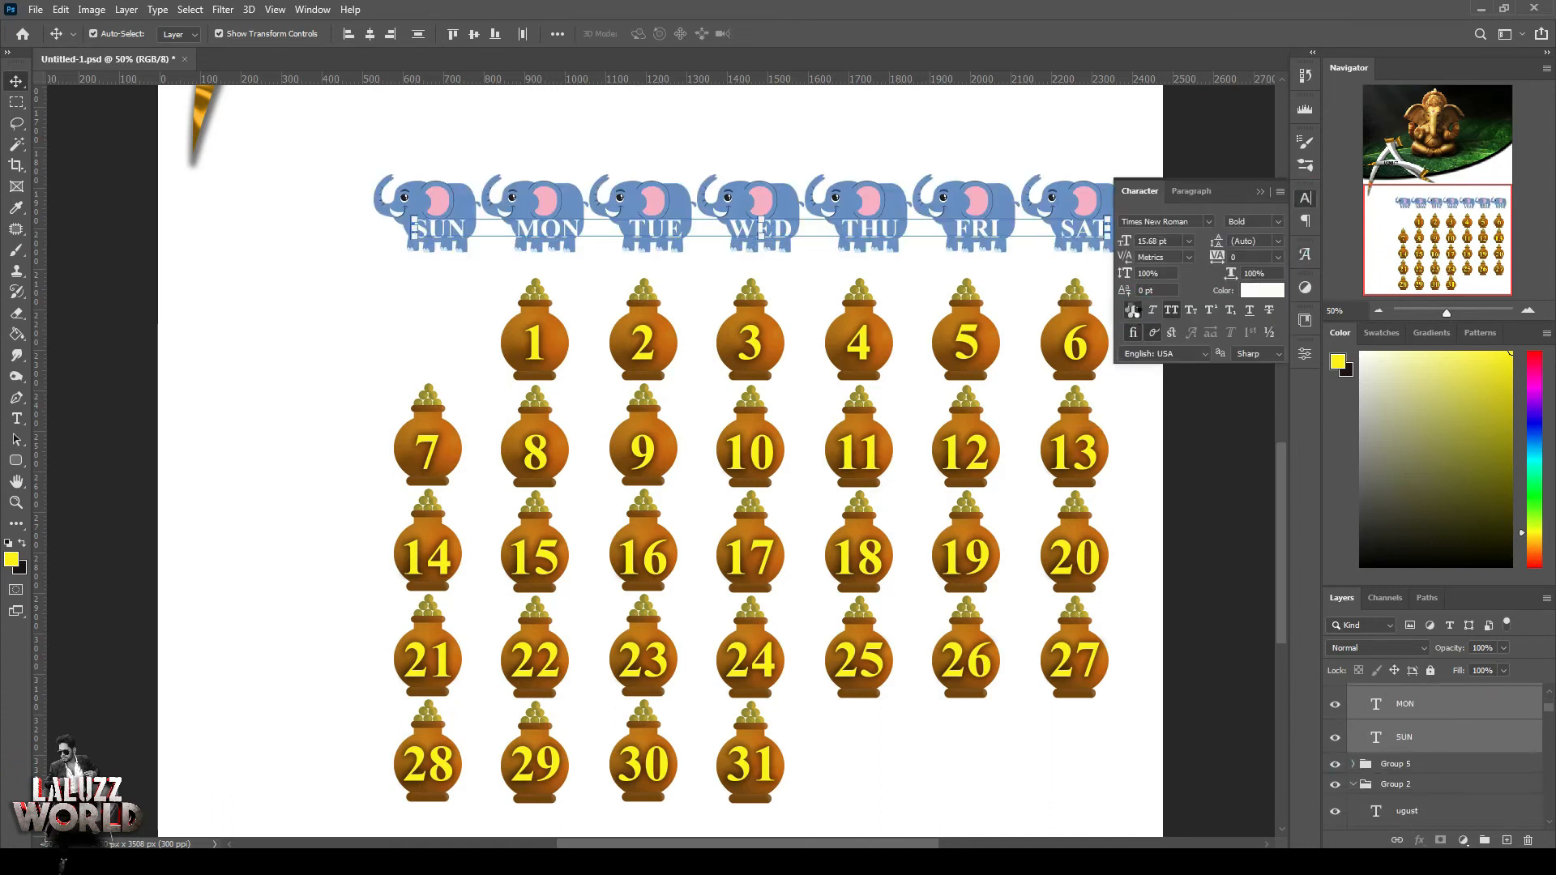
pyautogui.click(1209, 220)
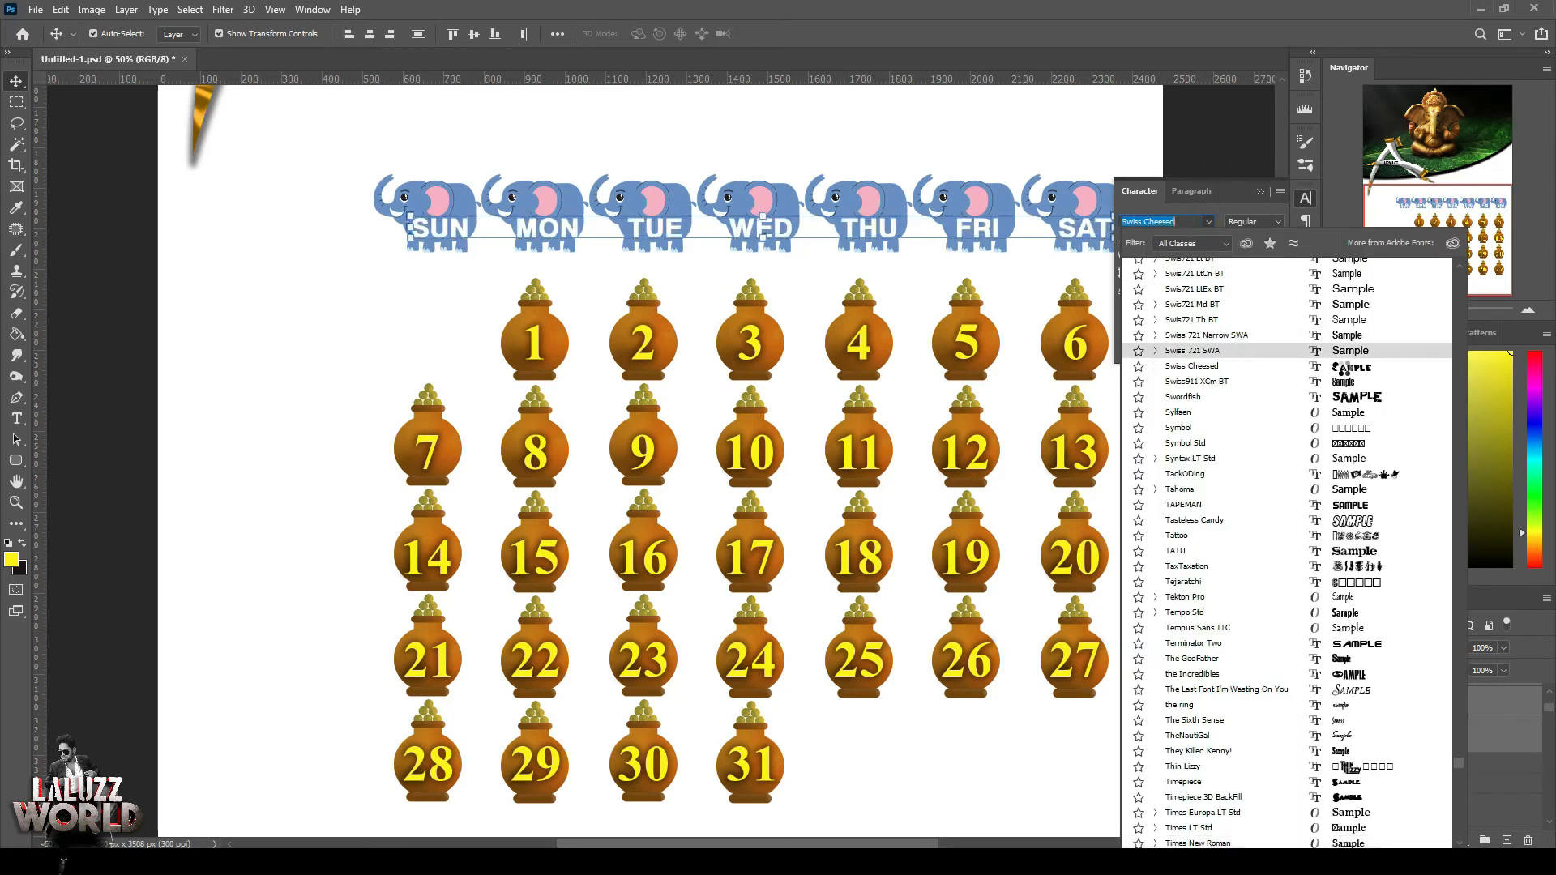
pyautogui.press('Escape')
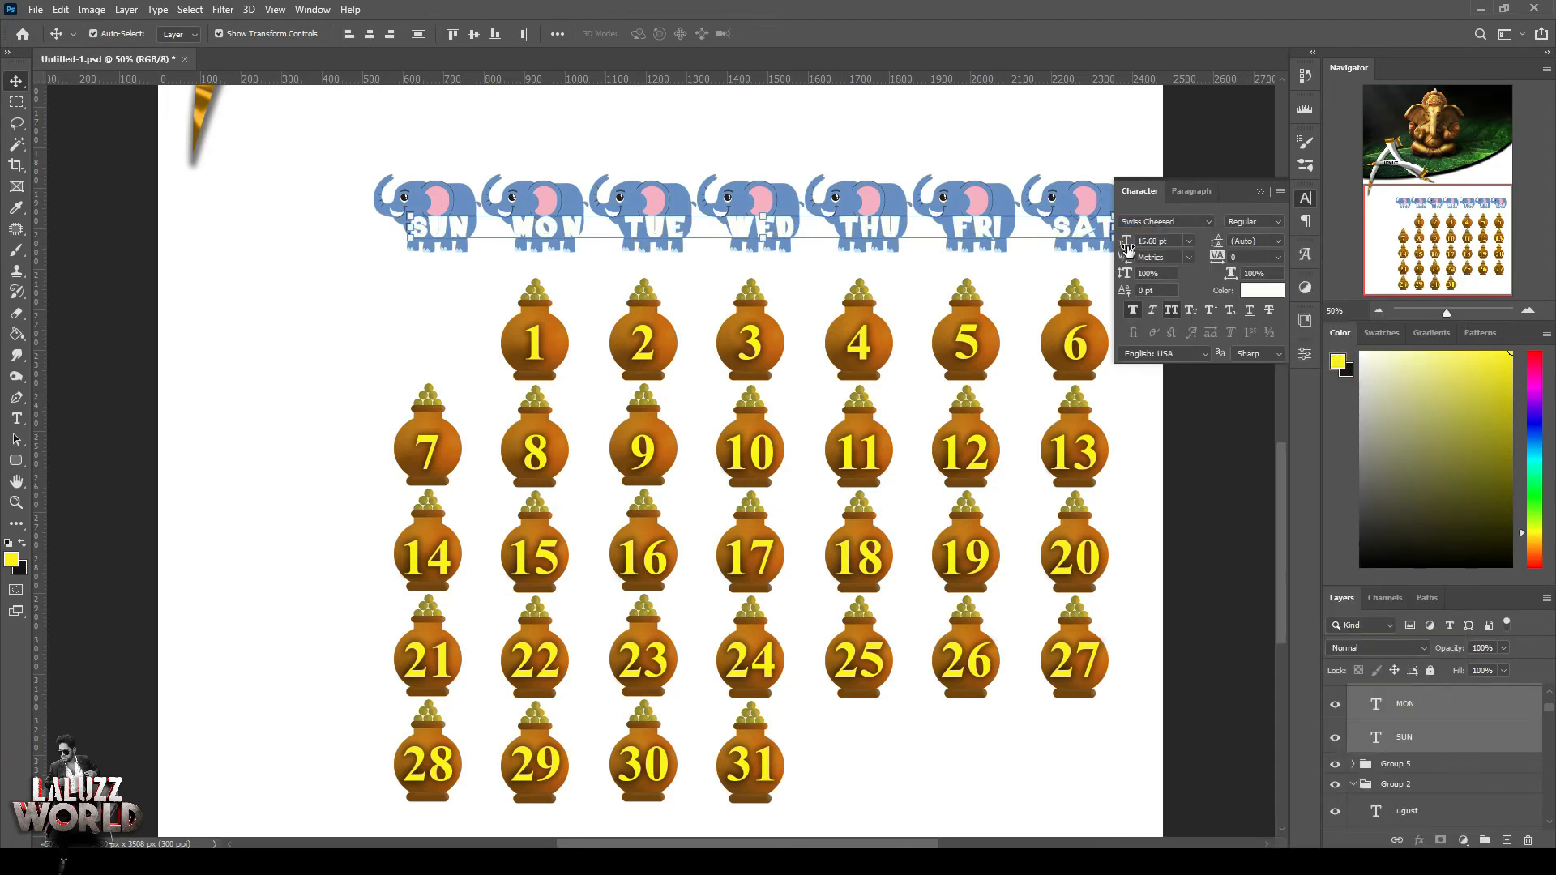
pyautogui.moveTo(1123, 243); pyautogui.dragTo(1118, 244)
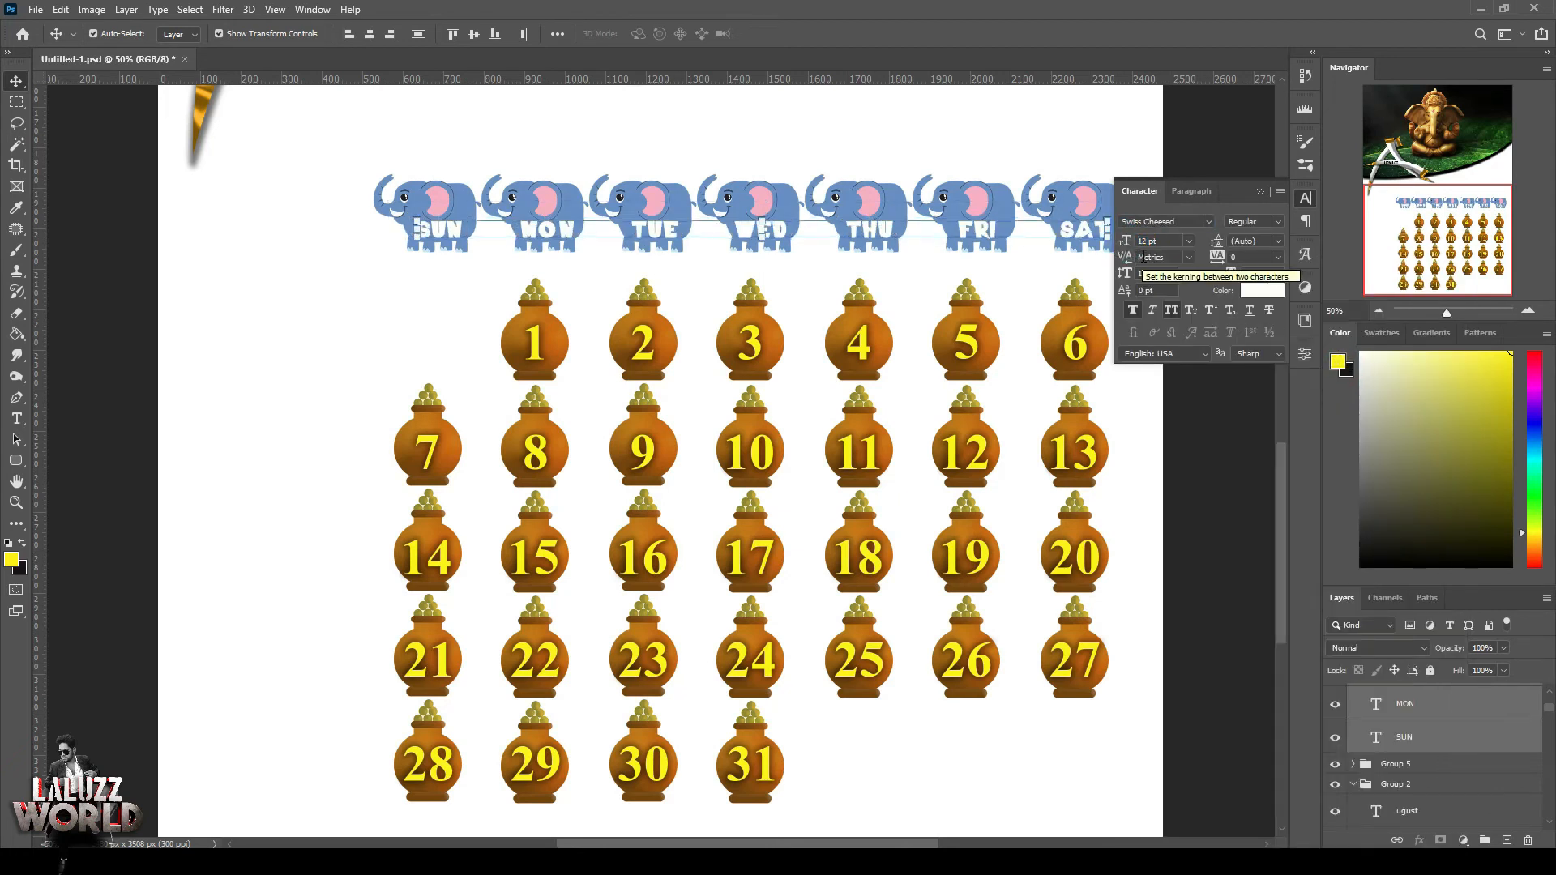
pyautogui.click(1305, 197)
# Add a drop shadow to the weekday label group with about 61% opacity, distance 6 px, spread 15% and size 6 px
pyautogui.hotkey('ctrl', 'g')
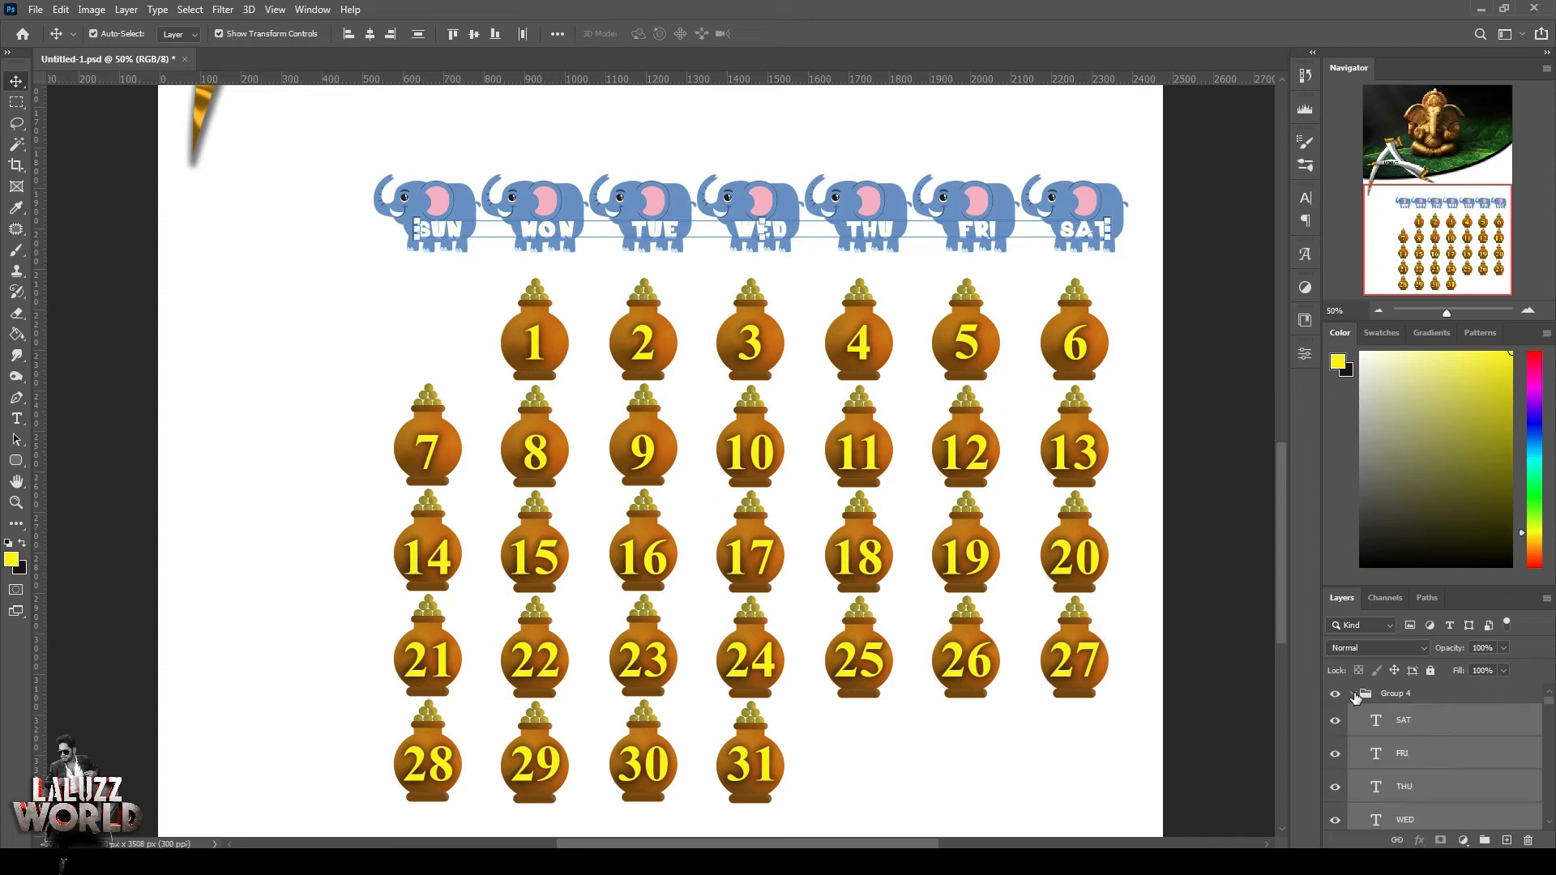
pyautogui.click(1419, 841)
pyautogui.click(1451, 830)
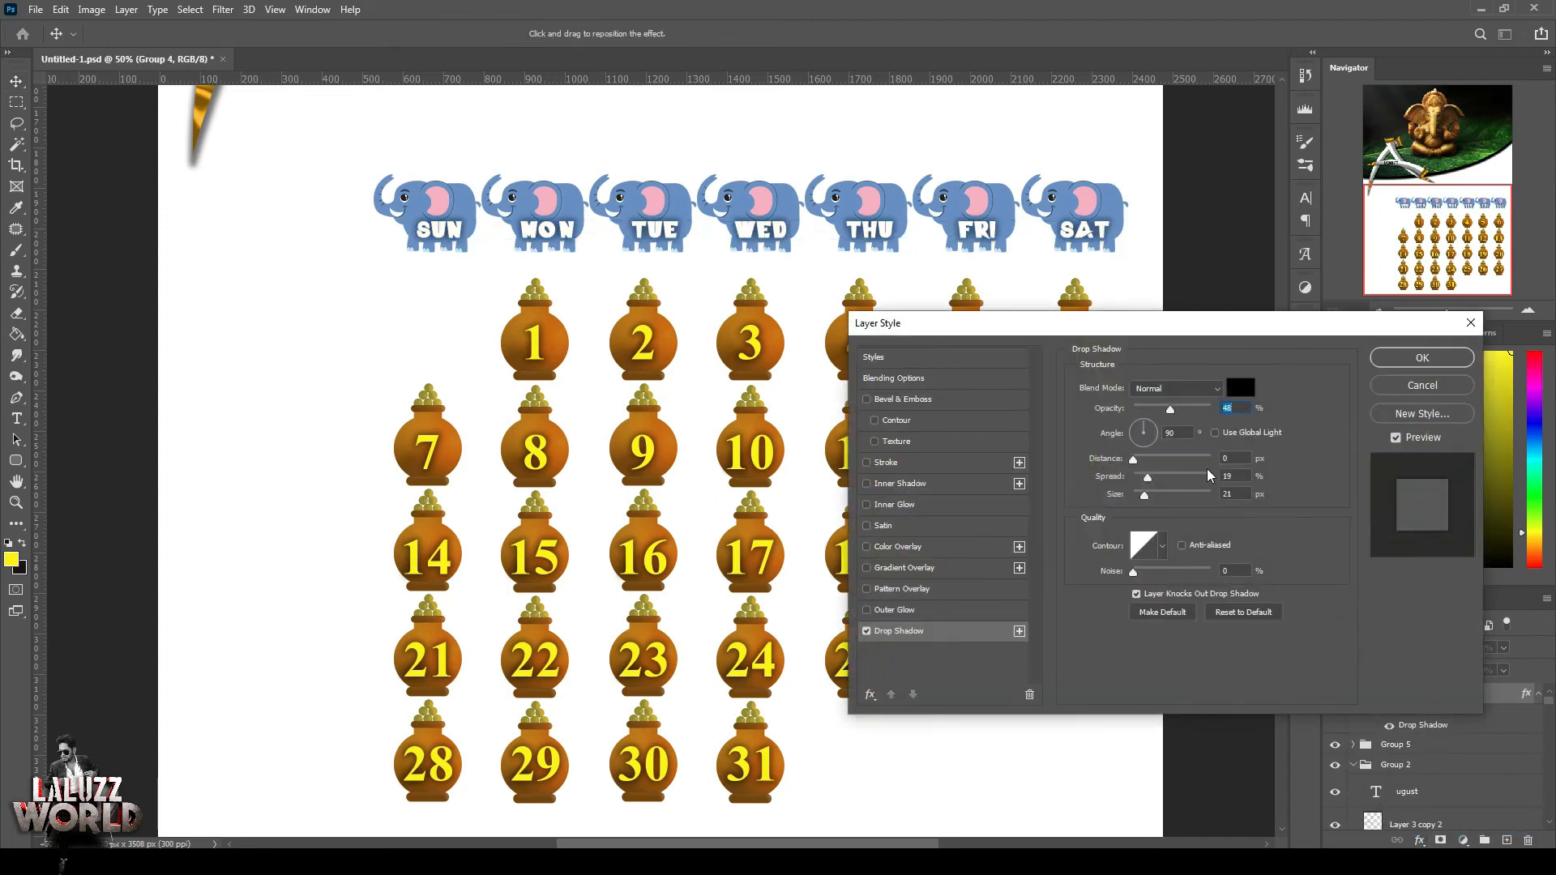
pyautogui.moveTo(1141, 479); pyautogui.dragTo(1141, 459)
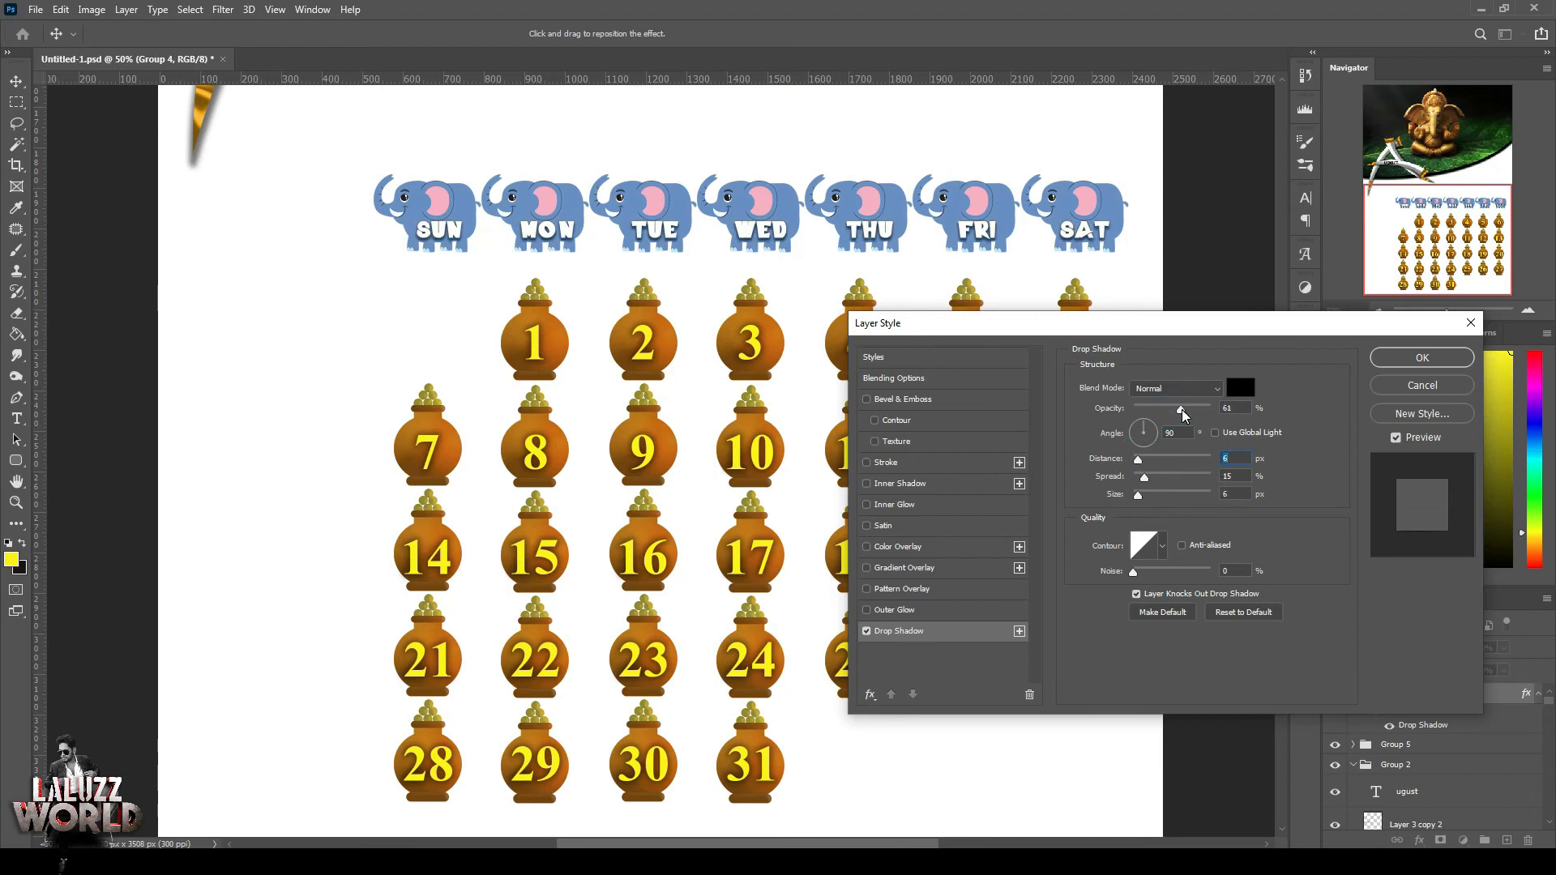
pyautogui.click(1422, 358)
# Turn the elephant-skin background layer back on and save the document
pyautogui.hotkey('ctrl', '-')
pyautogui.hotkey('ctrl', 's')
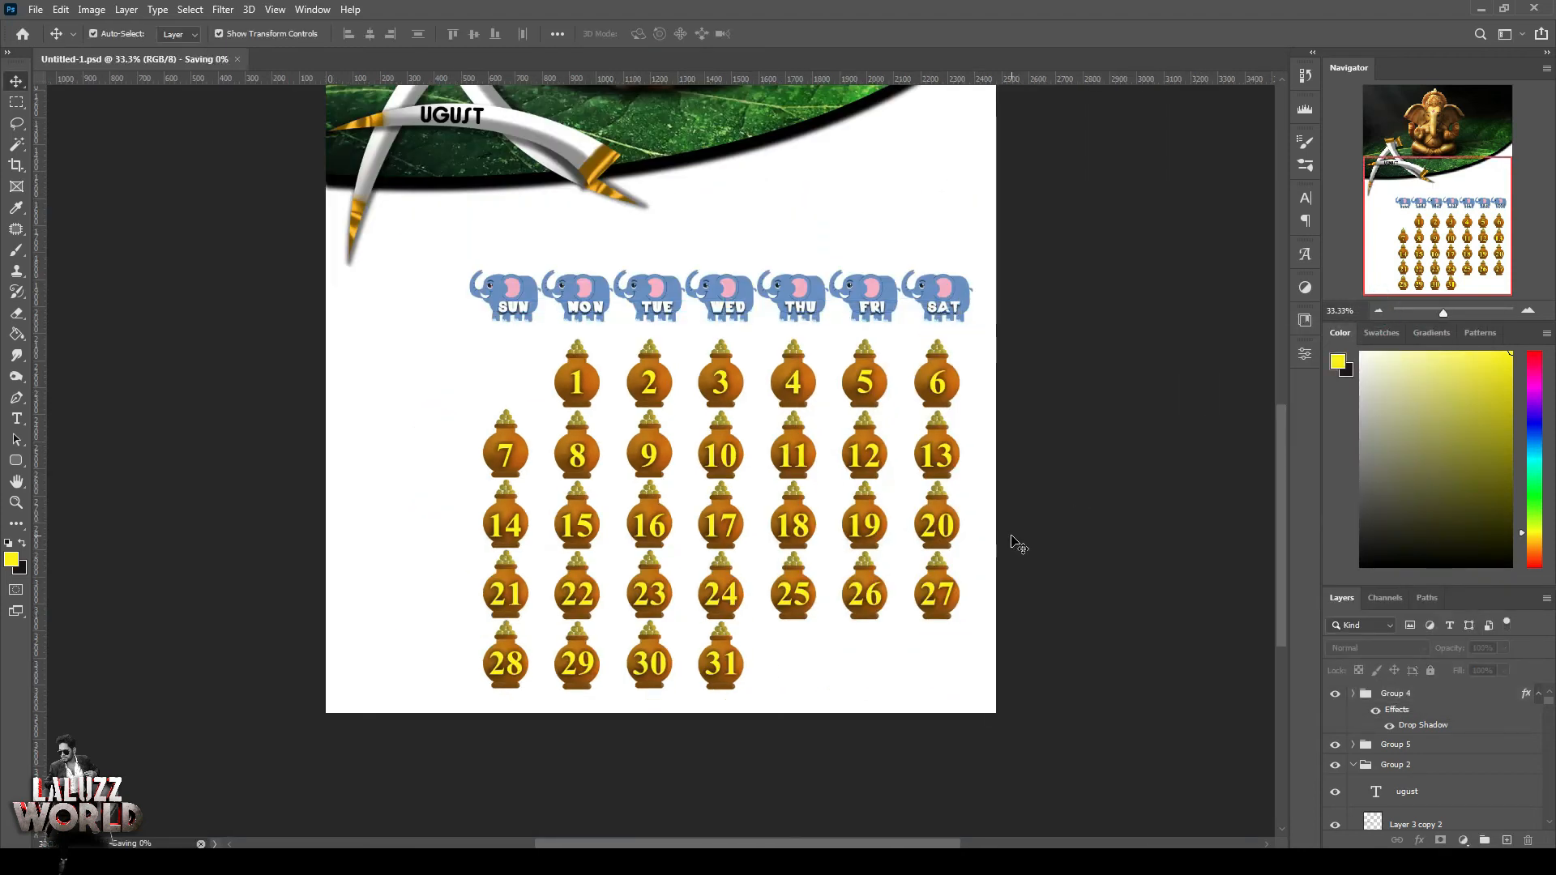
pyautogui.scroll(-3, 1447, 727)
pyautogui.scroll(-10, 1447, 727)
pyautogui.click(1335, 780)
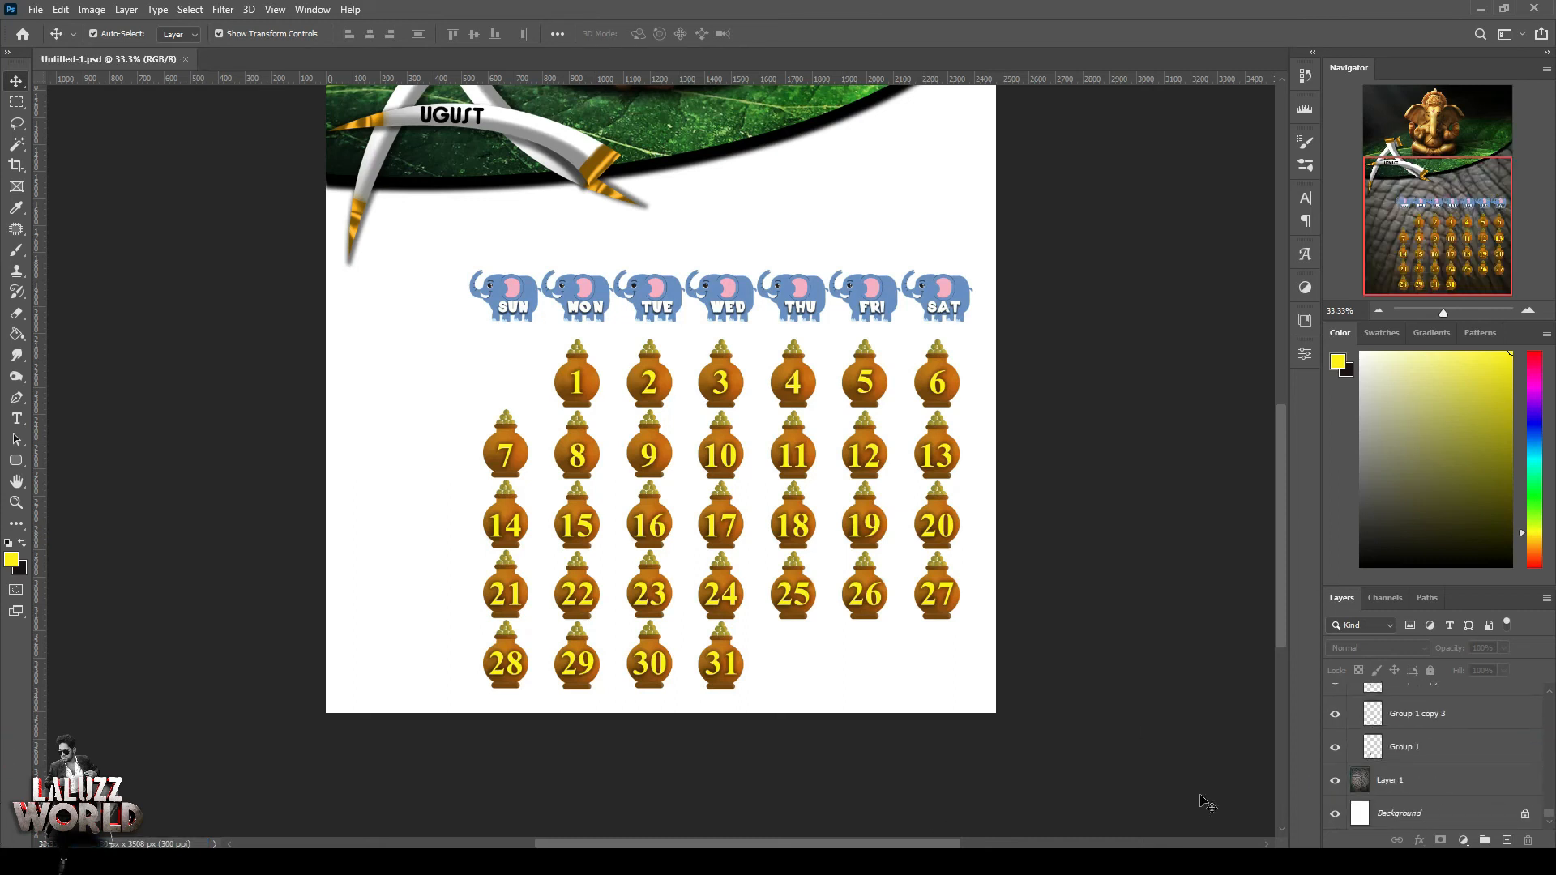
pyautogui.hotkey('ctrl', 's')
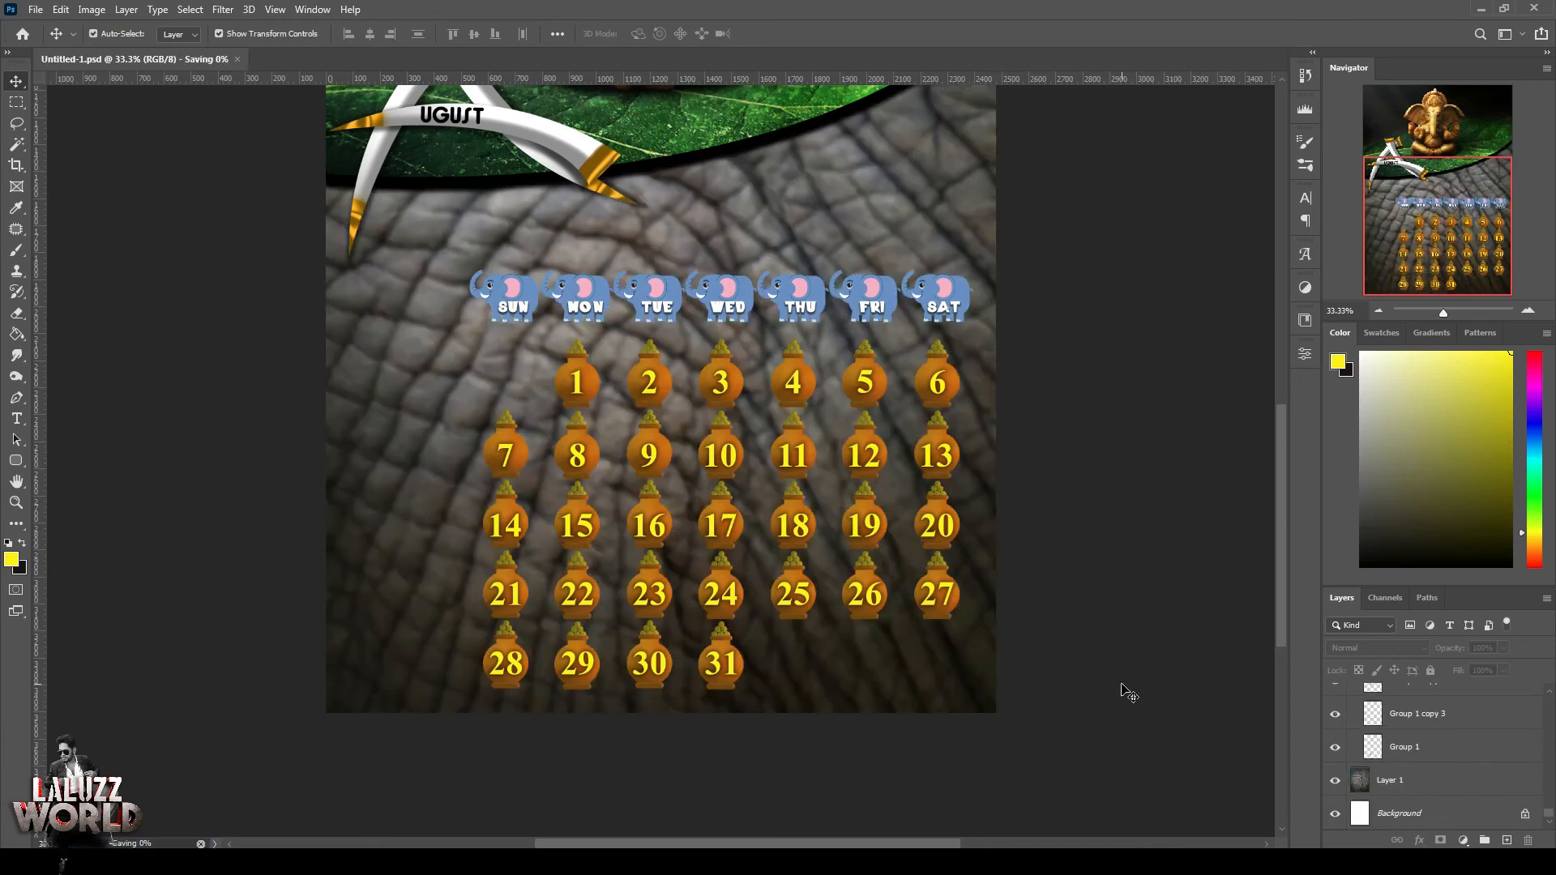
pyautogui.scroll(3, 1121, 696)
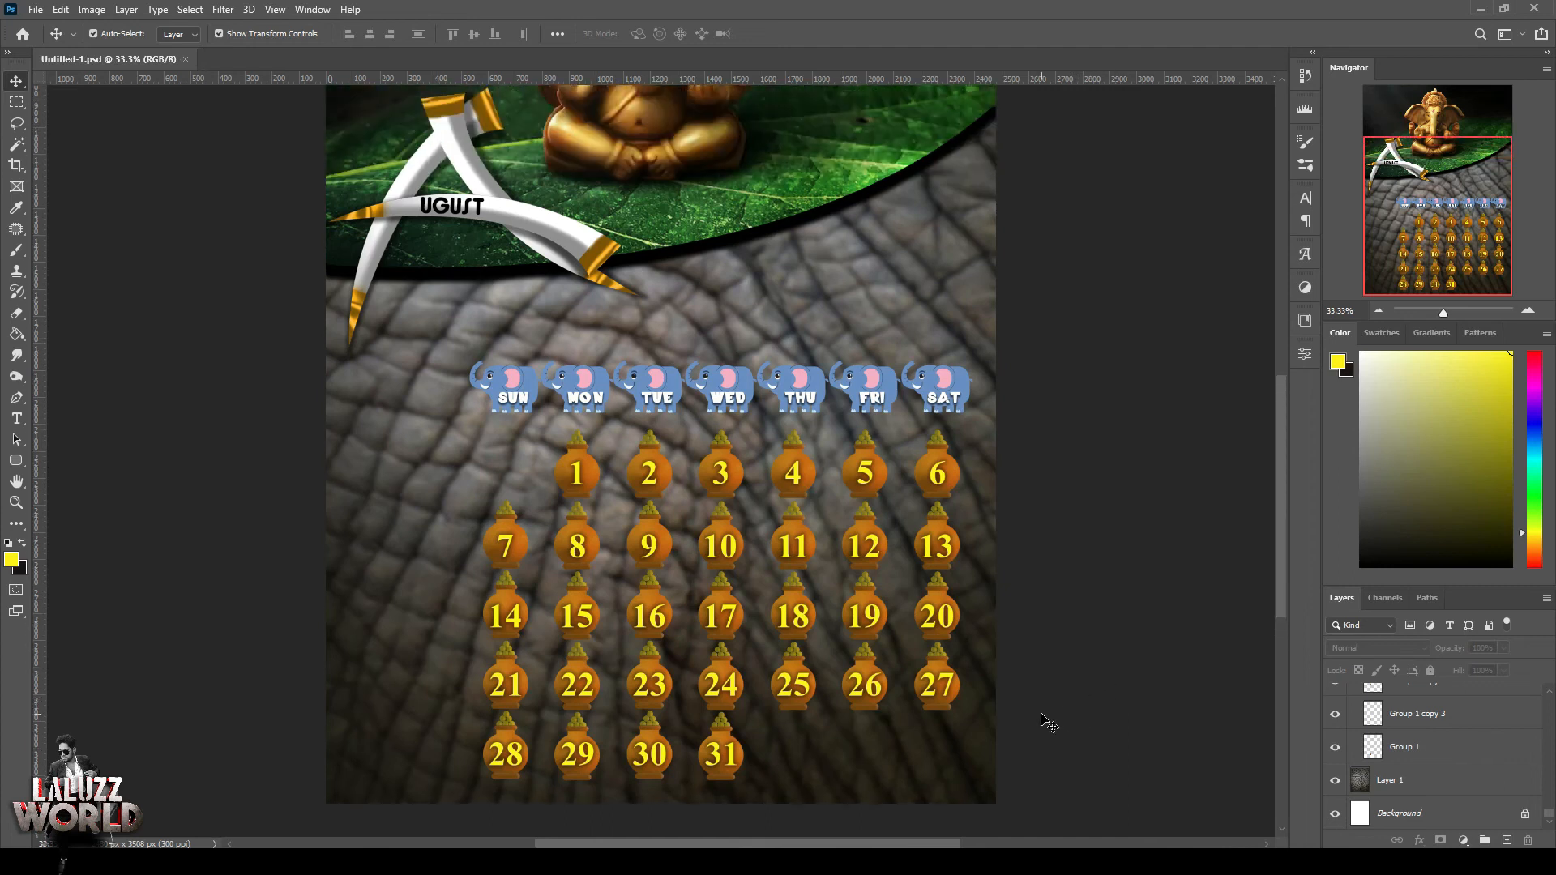
# Set the elephant-skin background layer's opacity to 100% and save the document
pyautogui.click(381, 554)
pyautogui.click(1504, 648)
pyautogui.moveTo(1509, 667); pyautogui.dragTo(1548, 671)
pyautogui.click(1504, 670)
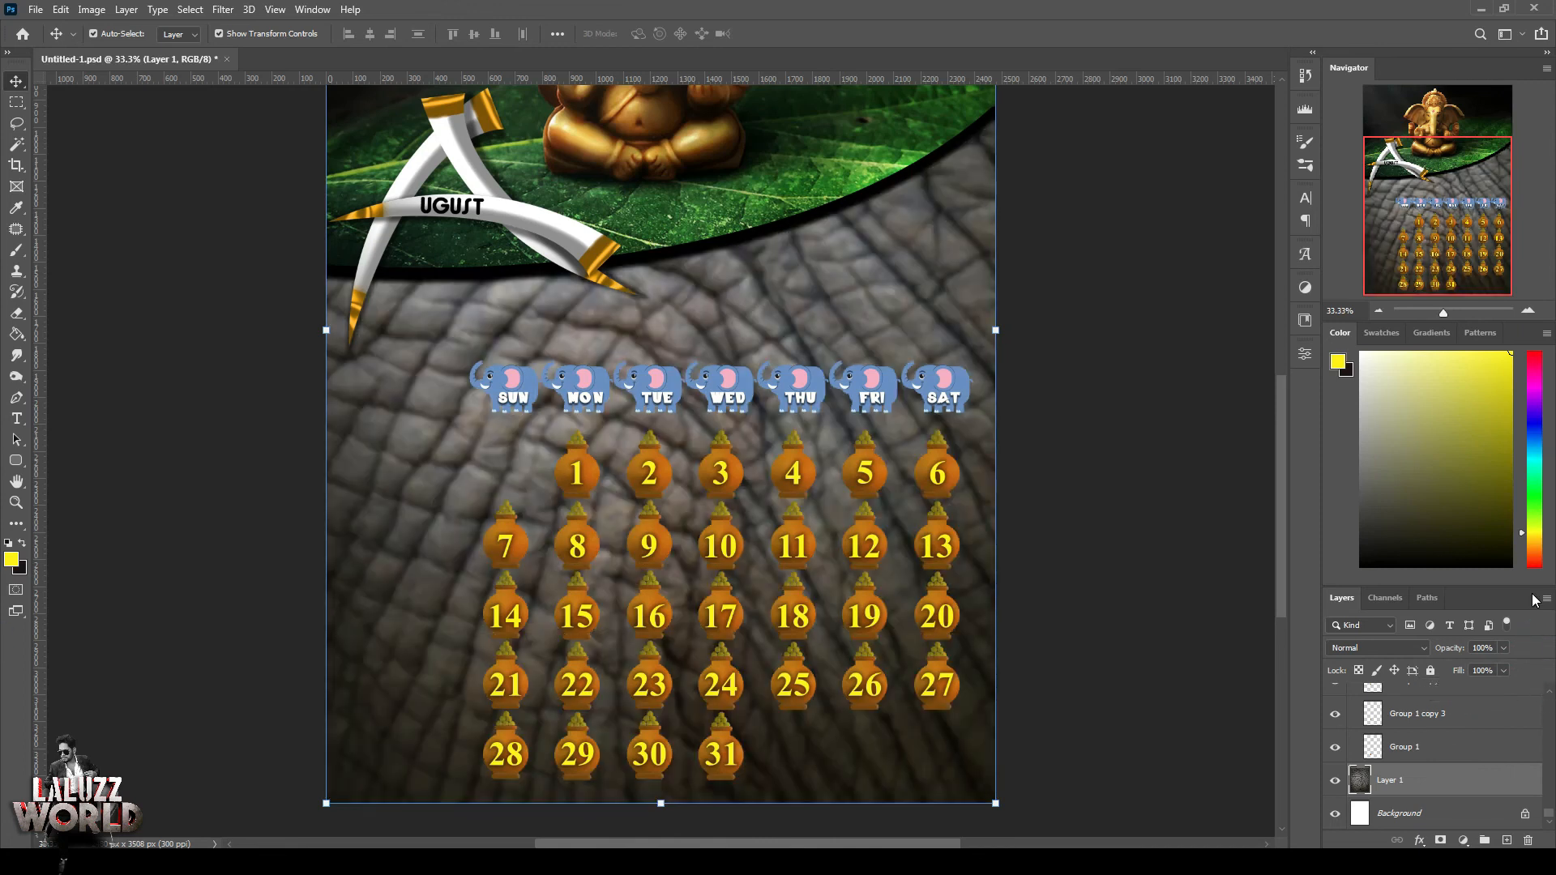
pyautogui.hotkey('ctrl', 's')
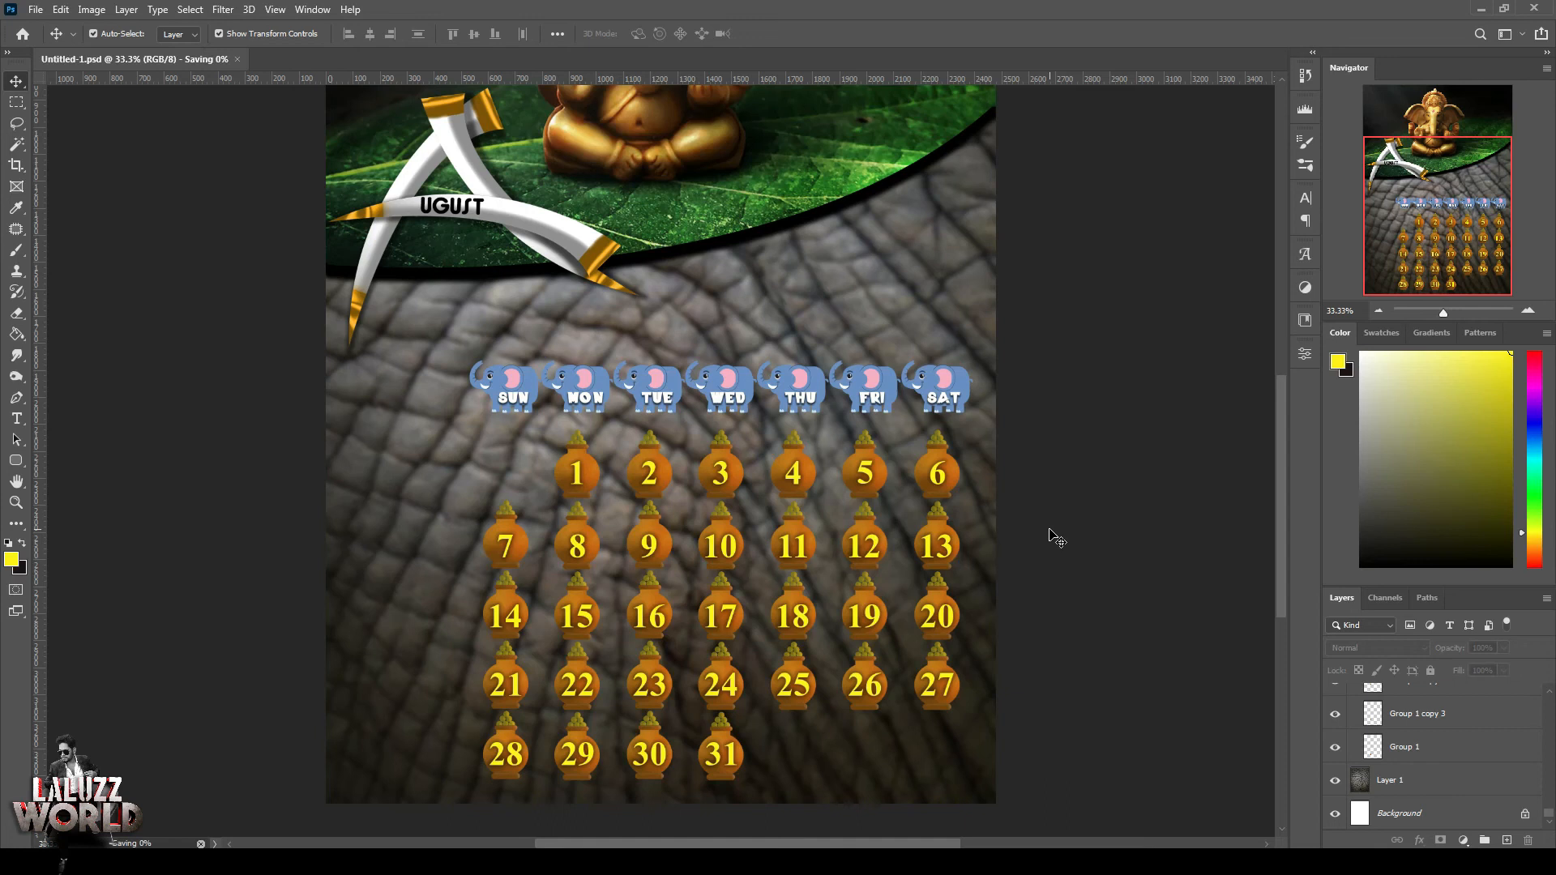
# Add the text 2022 in Swiss Cheesed, scale it to about 410% and place it on the leaf beside the Ganesha
pyautogui.scroll(2, 1058, 527)
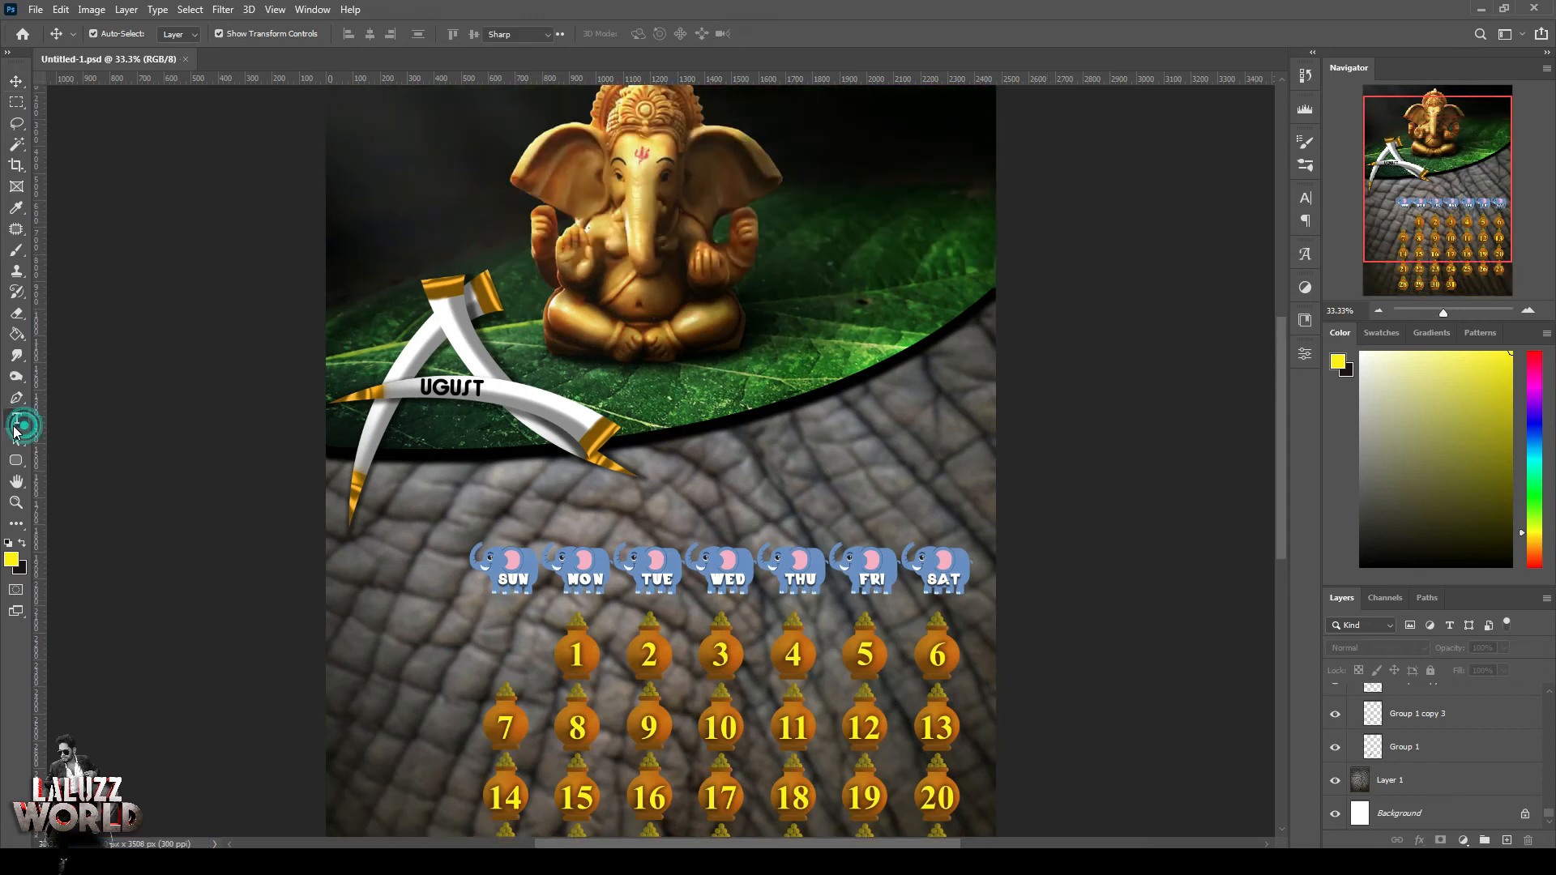
pyautogui.click(16, 418)
pyautogui.click(802, 428)
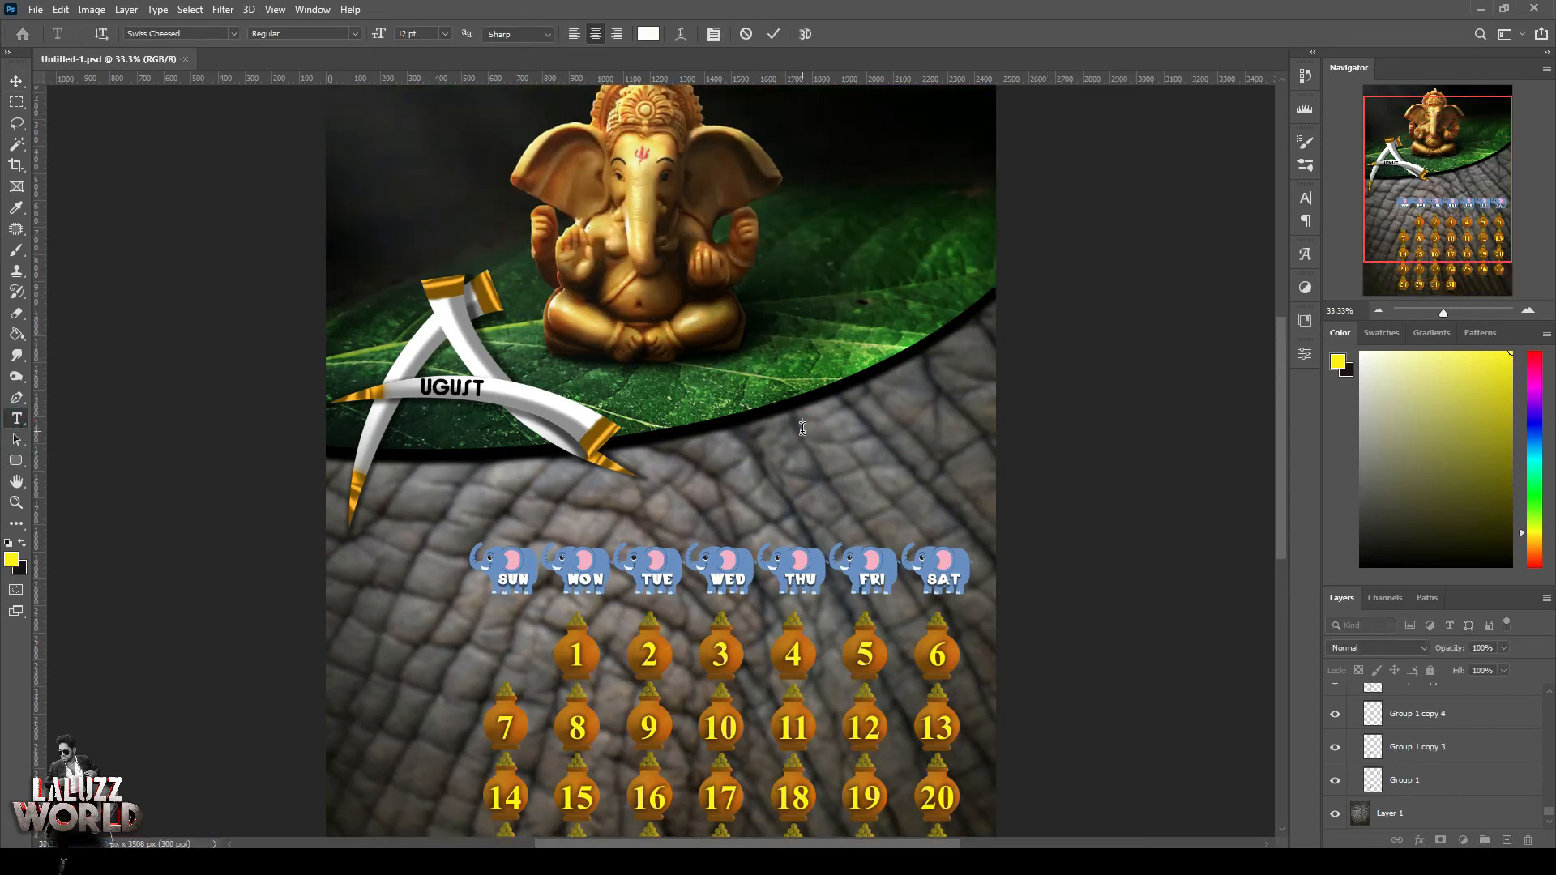
pyautogui.click(21, 85)
pyautogui.hotkey('ctrl', 't')
pyautogui.moveTo(825, 433); pyautogui.dragTo(928, 304)
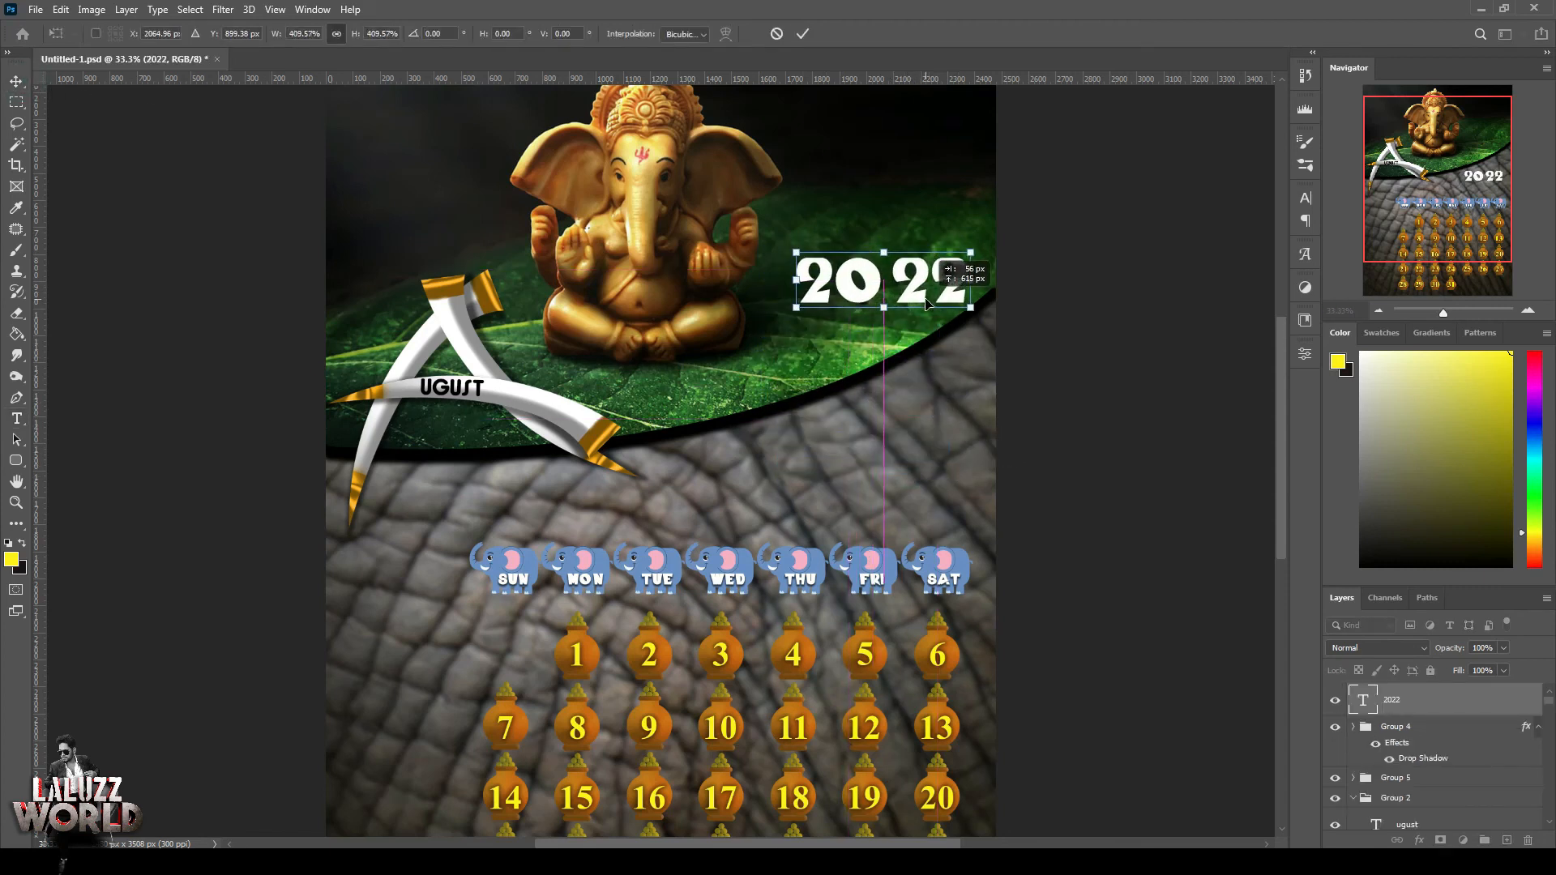
pyautogui.press('Return')
# Add a Bevel & Emboss to the 2022 text with white highlight, black shadow, depth about 563%, size 84 px and soften 16 px
pyautogui.click(1419, 841)
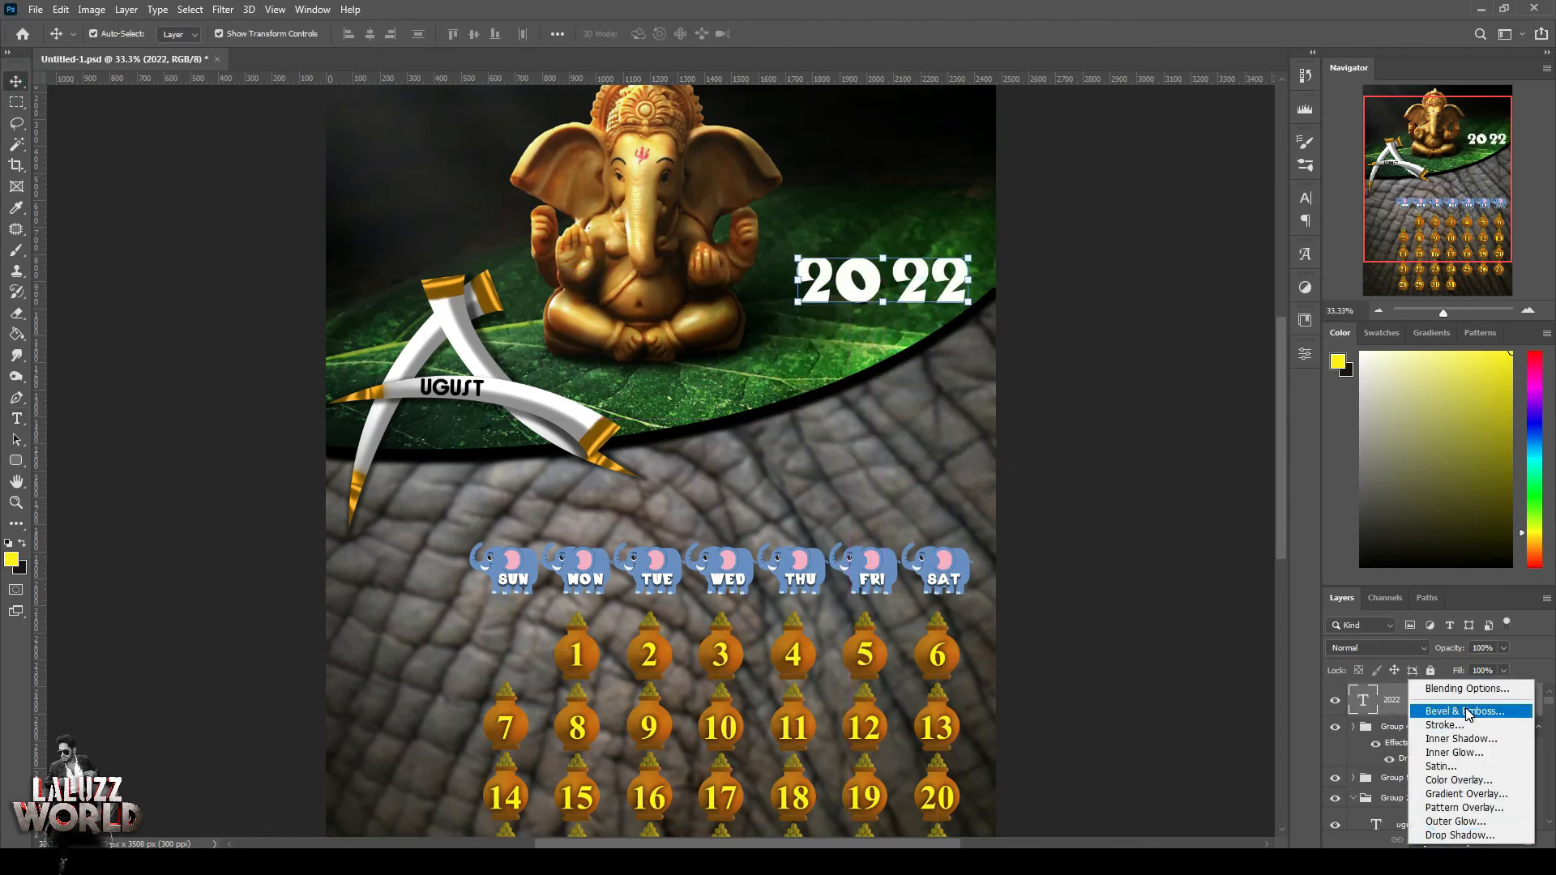
pyautogui.click(1465, 712)
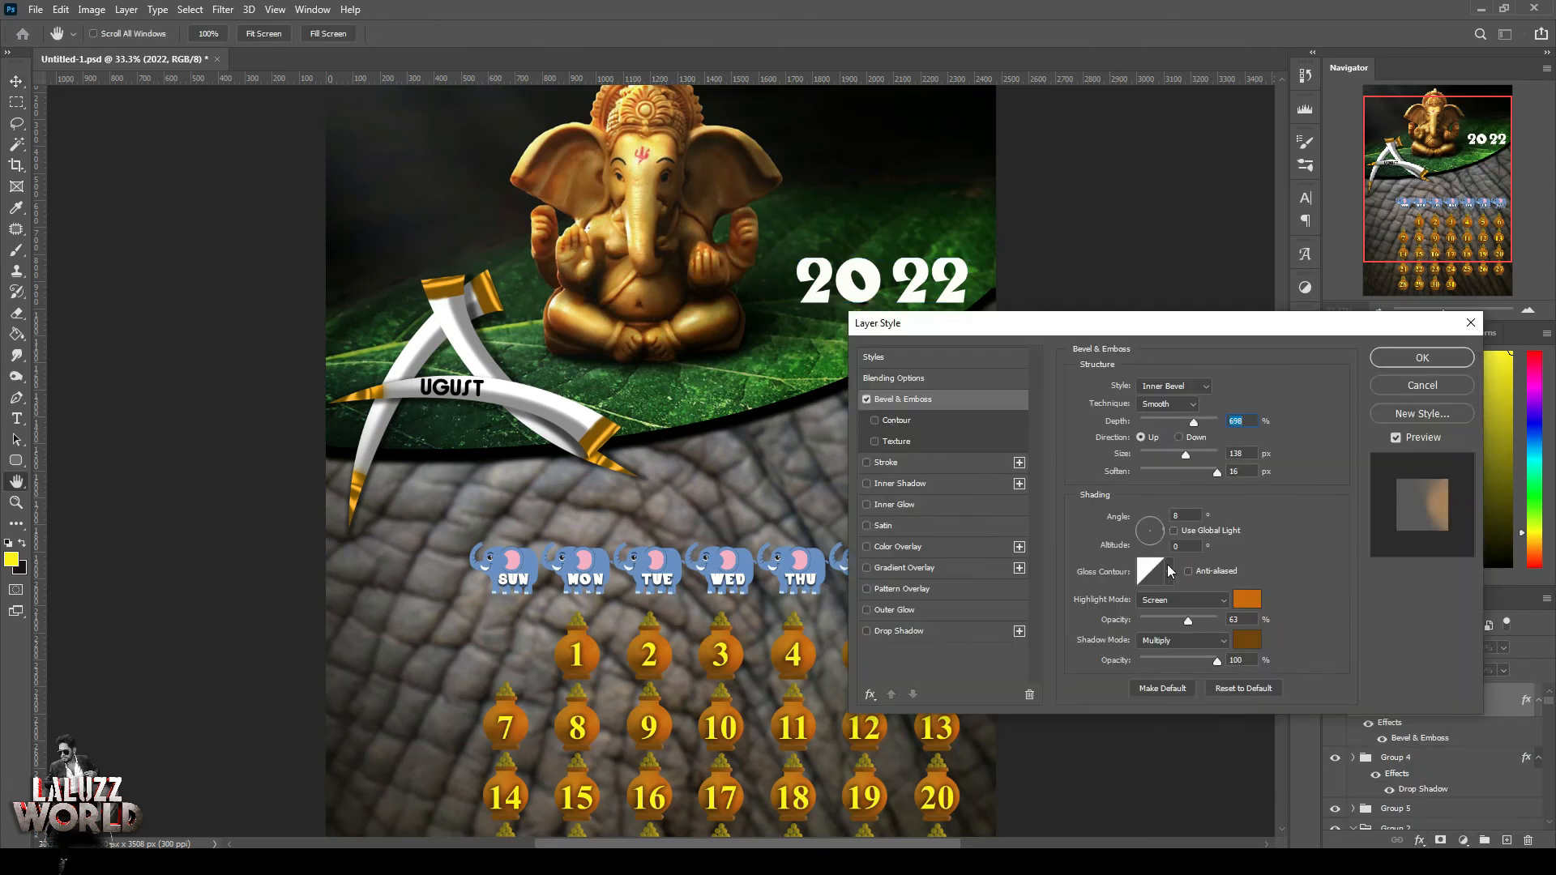
pyautogui.click(1247, 600)
pyautogui.click(1020, 428)
pyautogui.click(1390, 417)
pyautogui.click(1247, 642)
pyautogui.moveTo(1112, 576); pyautogui.dragTo(914, 695)
pyautogui.click(1388, 417)
pyautogui.moveTo(1200, 422); pyautogui.dragTo(1170, 455)
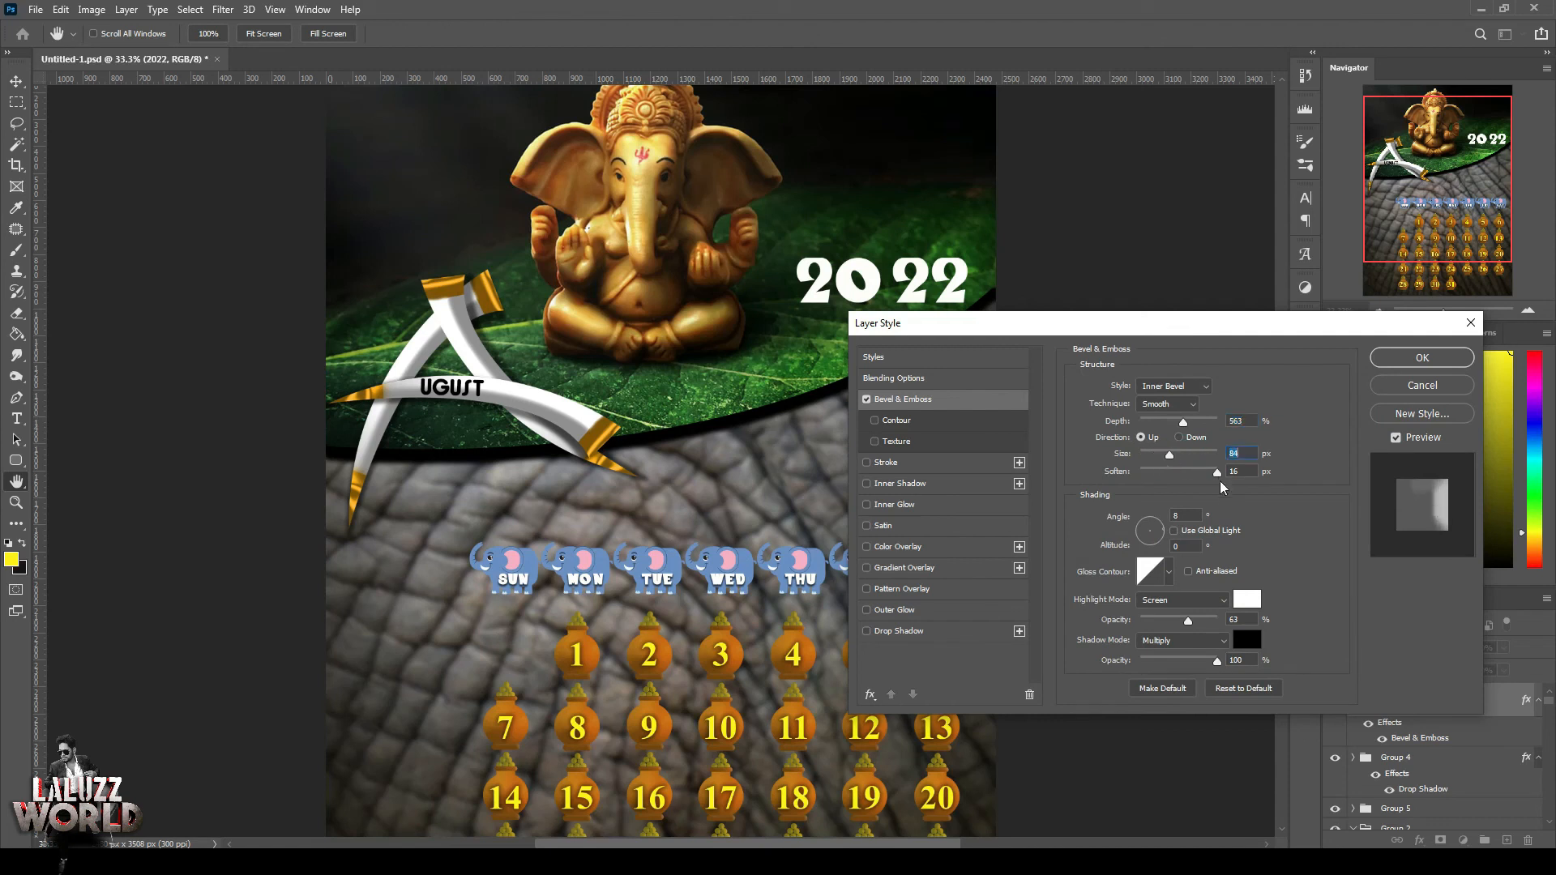
pyautogui.click(1386, 361)
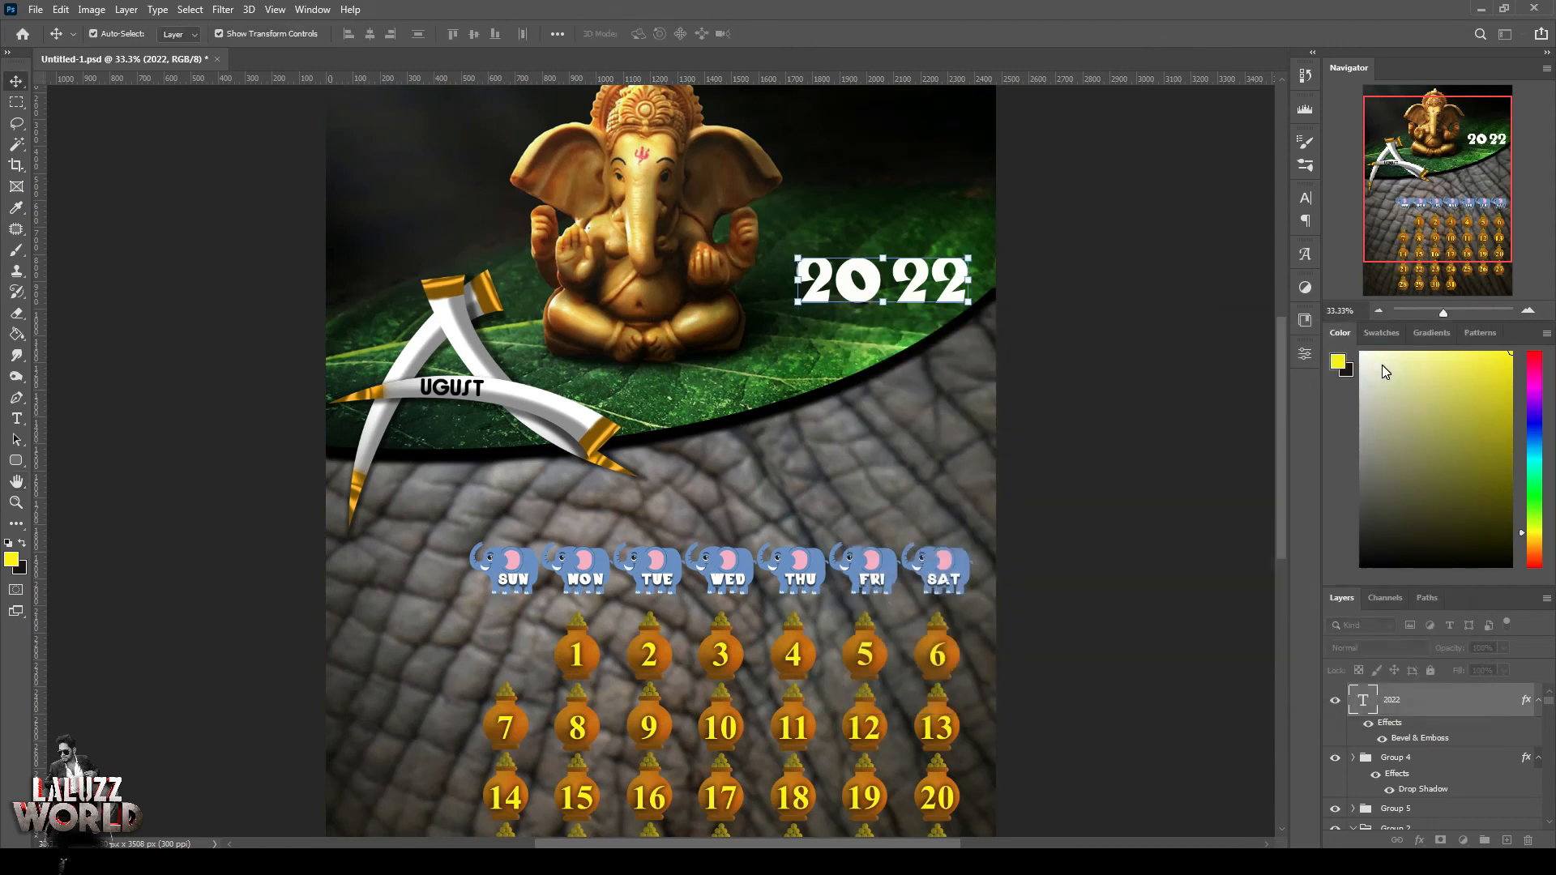
pyautogui.doubleClick(1437, 708)
pyautogui.click(955, 421)
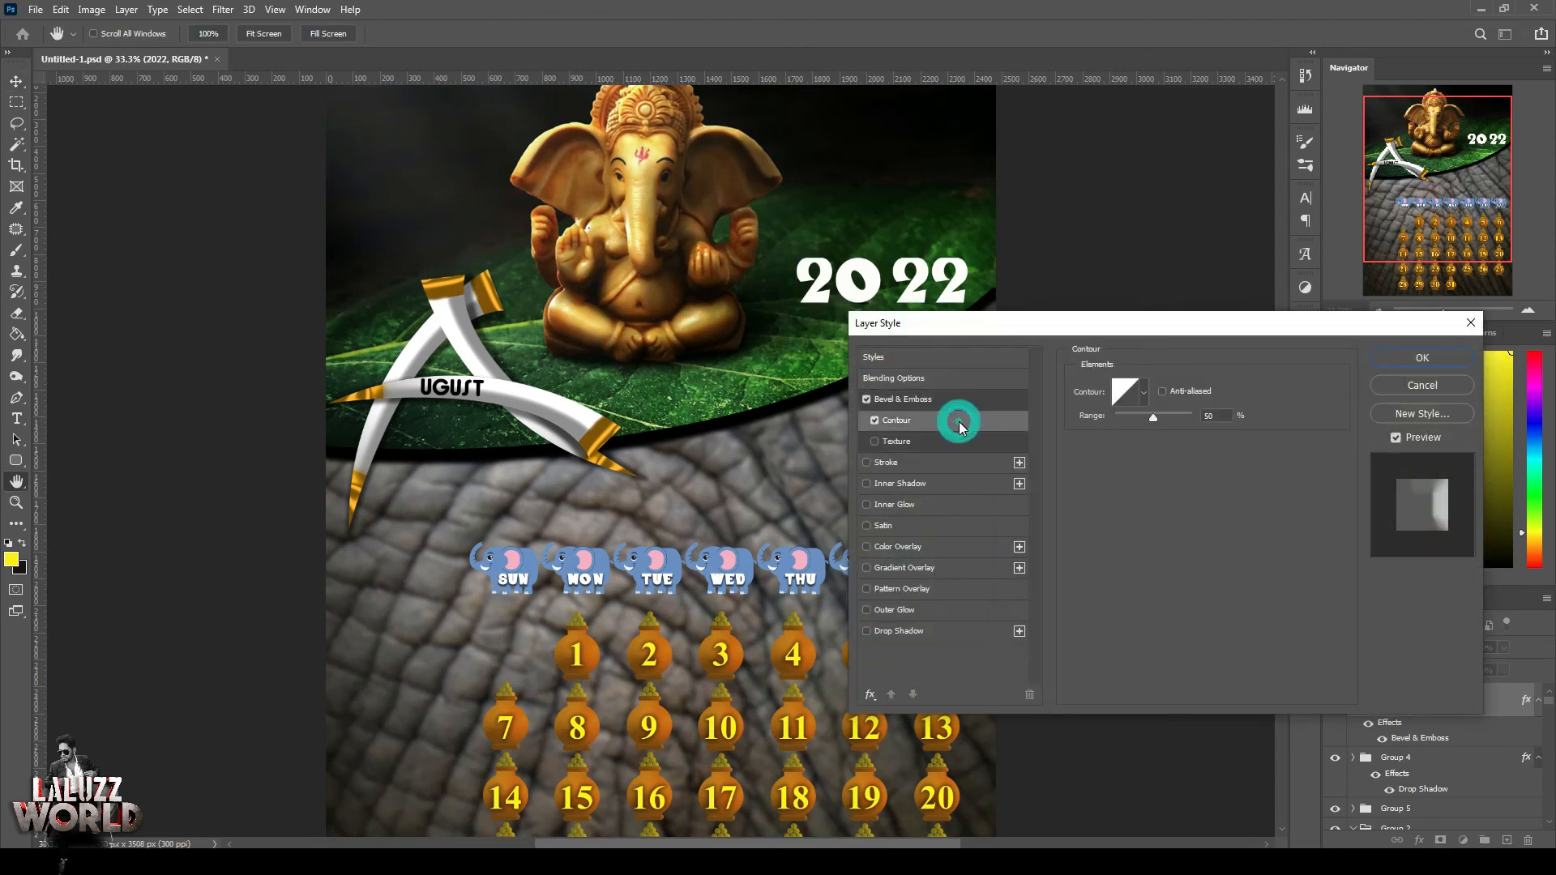
pyautogui.click(899, 399)
pyautogui.click(1383, 384)
# Recolour the 2022 text to a bright golden orange with a hue of 40°
pyautogui.click(1305, 198)
pyautogui.click(1269, 290)
pyautogui.click(1215, 627)
pyautogui.click(1384, 418)
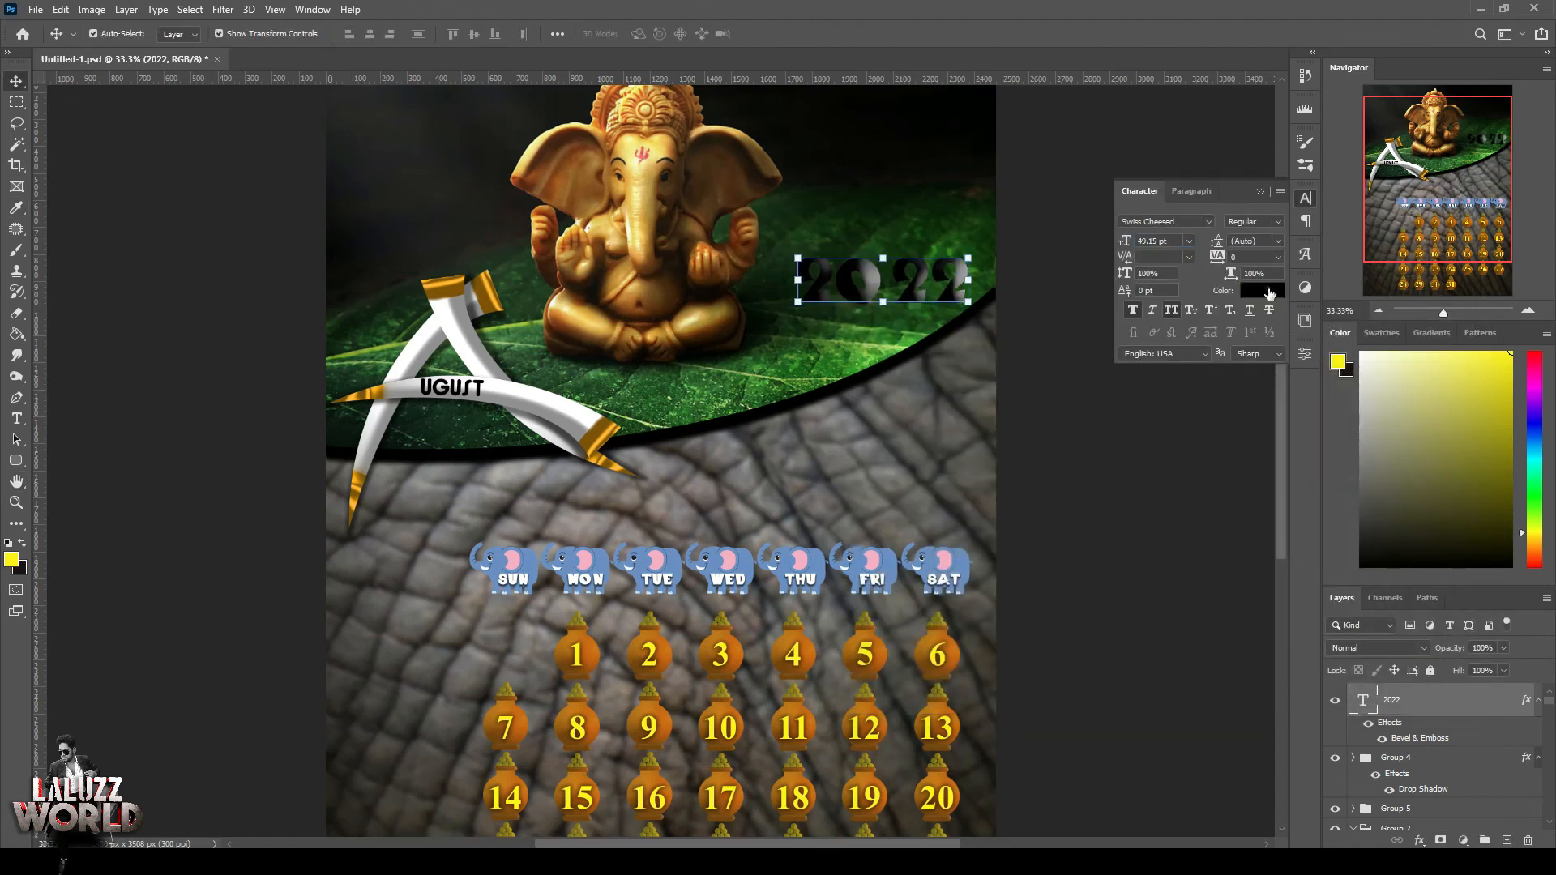
pyautogui.click(1269, 292)
pyautogui.click(1245, 598)
pyautogui.click(1203, 547)
pyautogui.click(1247, 608)
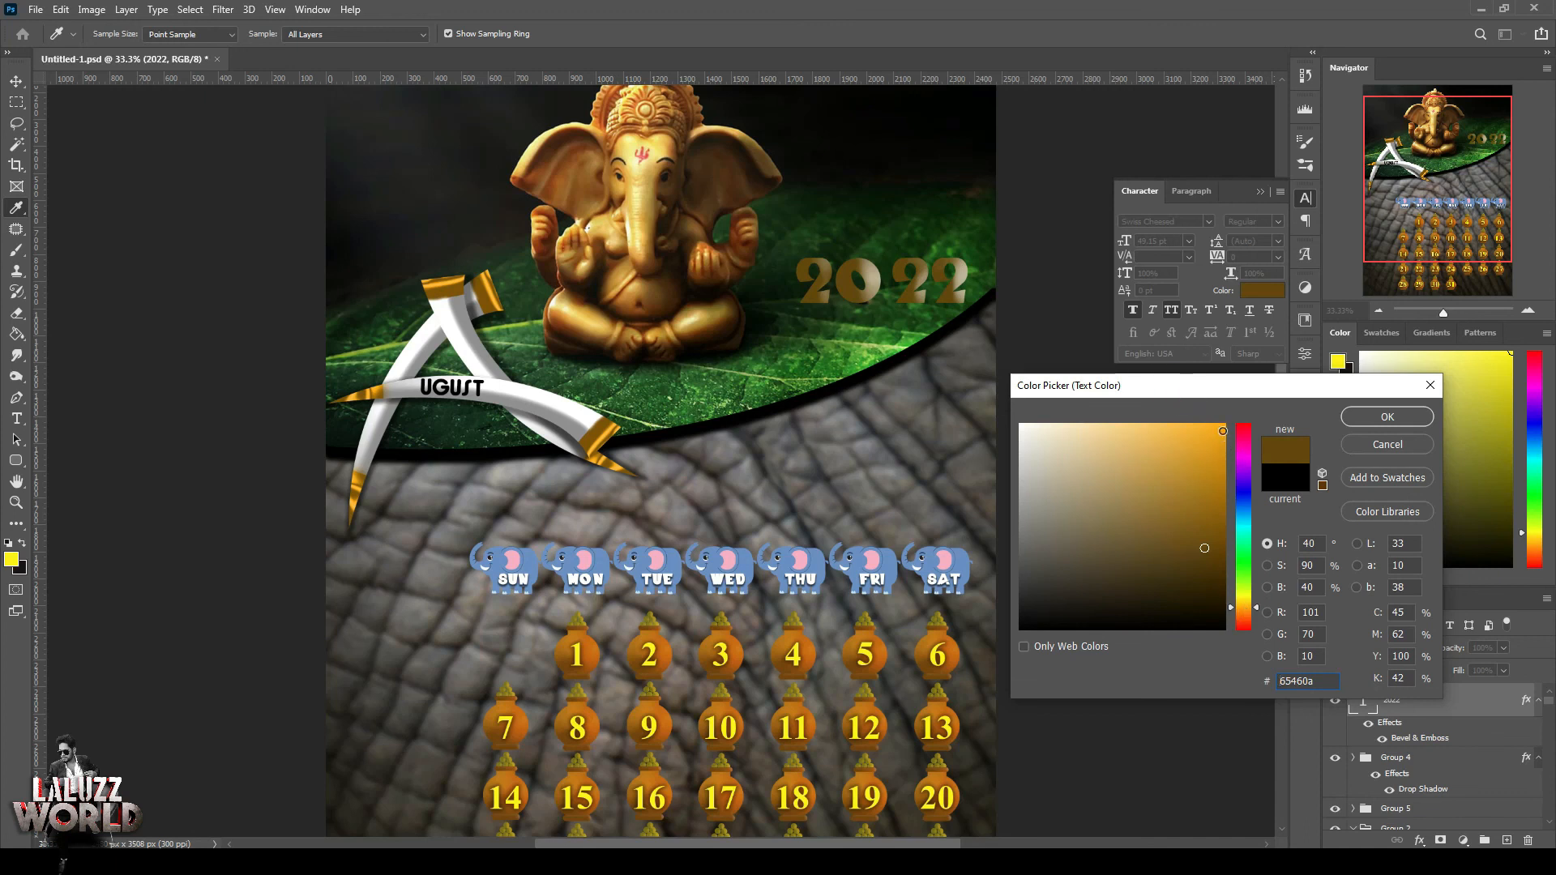
pyautogui.click(1223, 431)
pyautogui.click(1386, 417)
# Reset the 2022 bevel, choose a double-ring gloss contour, and set depth to about 209%, size 21 px and soften 4 px
pyautogui.doubleClick(1449, 735)
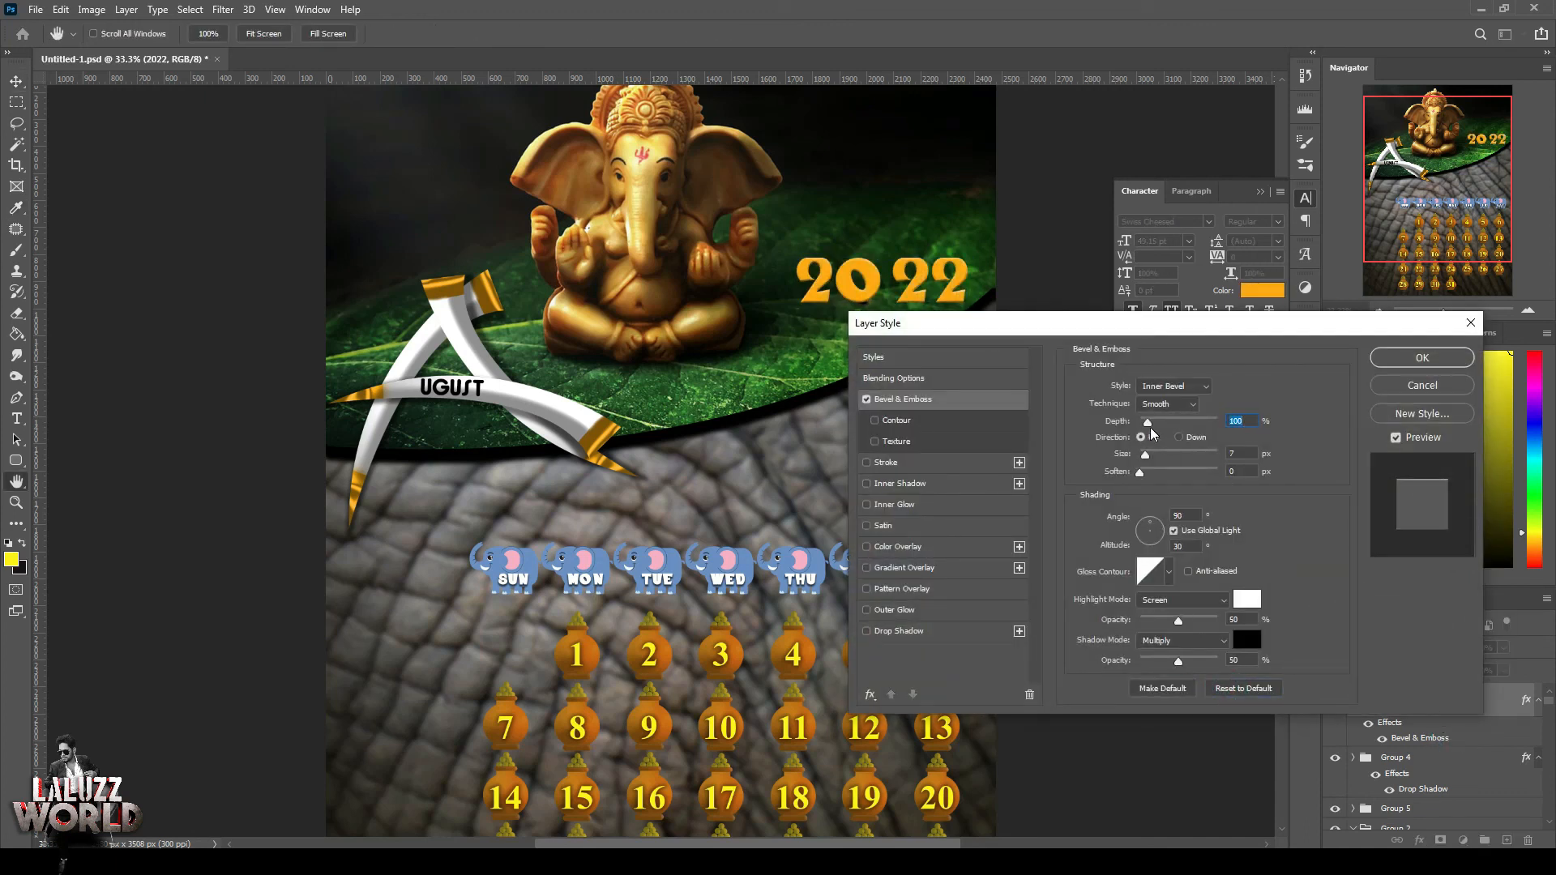
pyautogui.click(1169, 571)
pyautogui.click(1133, 638)
pyautogui.click(1157, 421)
pyautogui.moveTo(1160, 420); pyautogui.dragTo(1158, 472)
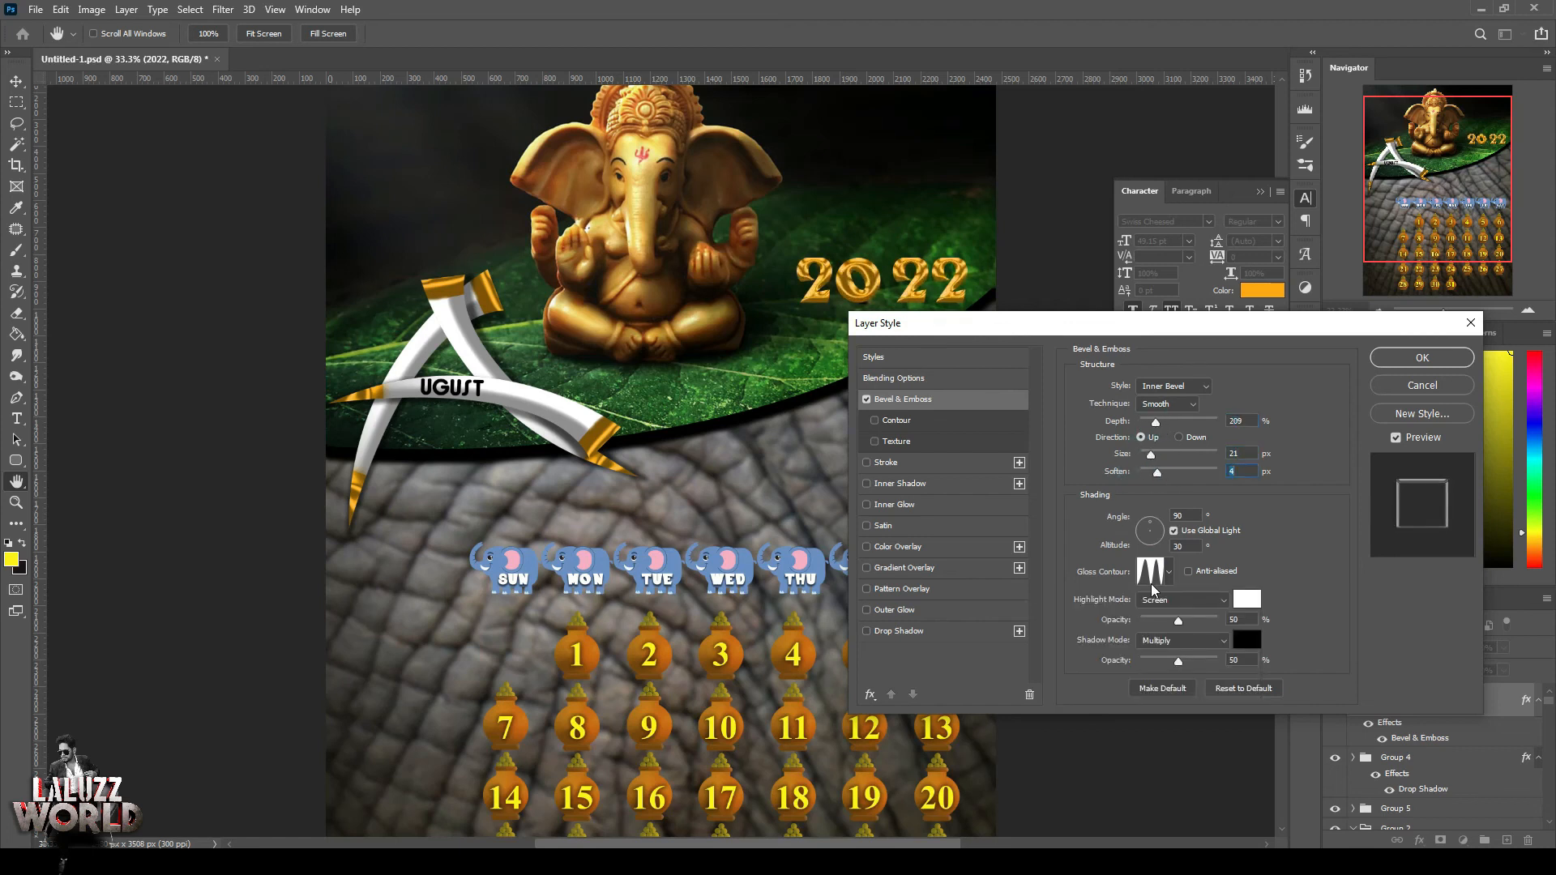
# Switch the 2022 bevel to the single-ring gloss contour, with highlight opacity about 61% and shadow opacity about 28%
pyautogui.click(1169, 572)
pyautogui.click(1097, 636)
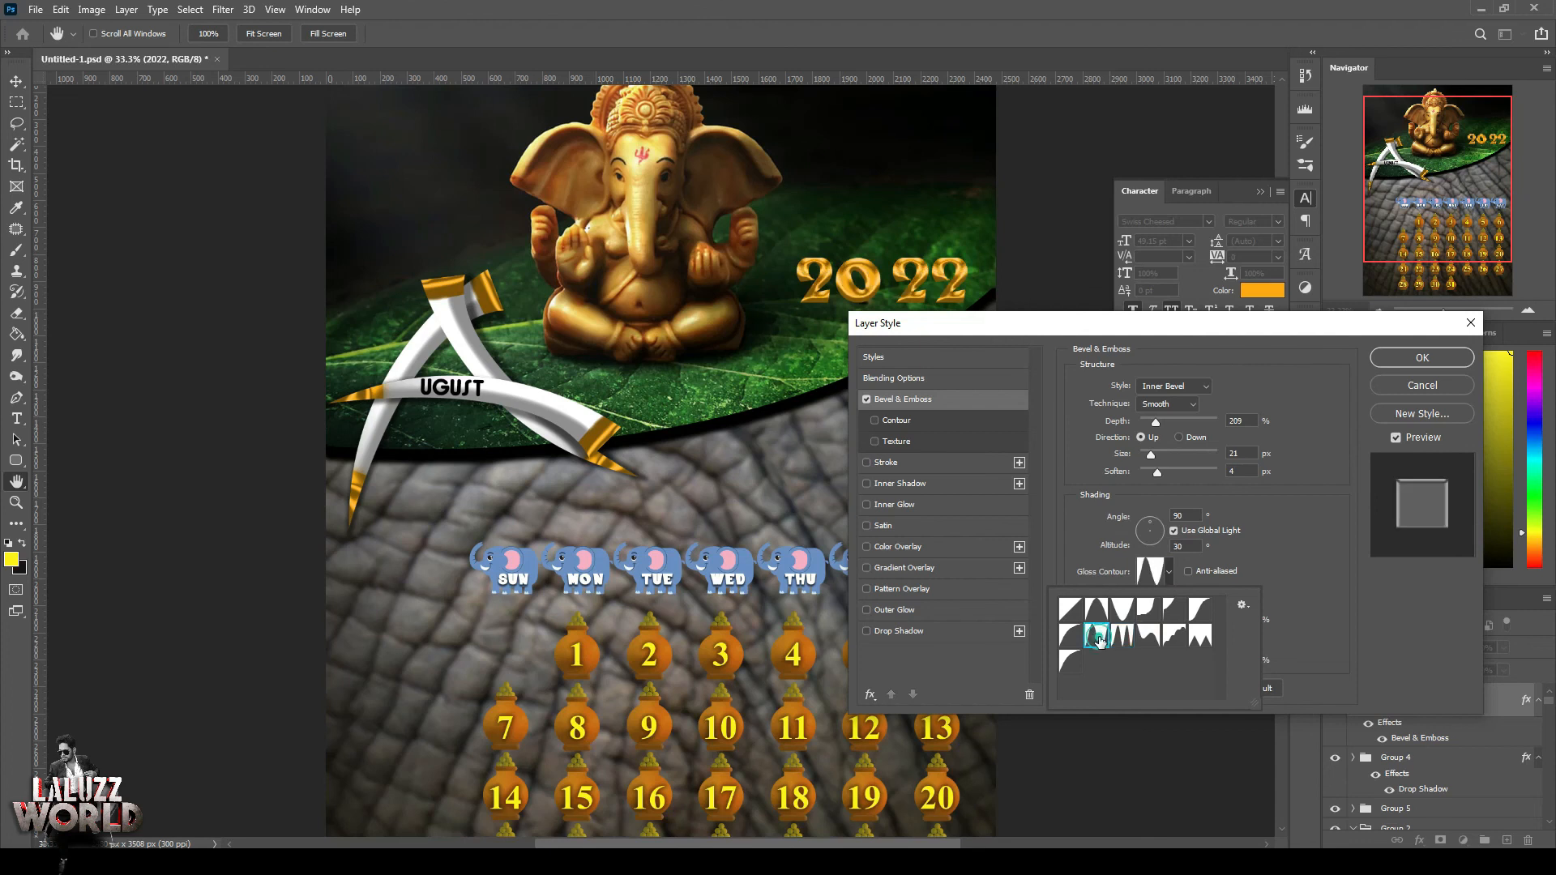
pyautogui.click(1231, 518)
pyautogui.moveTo(1176, 622); pyautogui.dragTo(1193, 623)
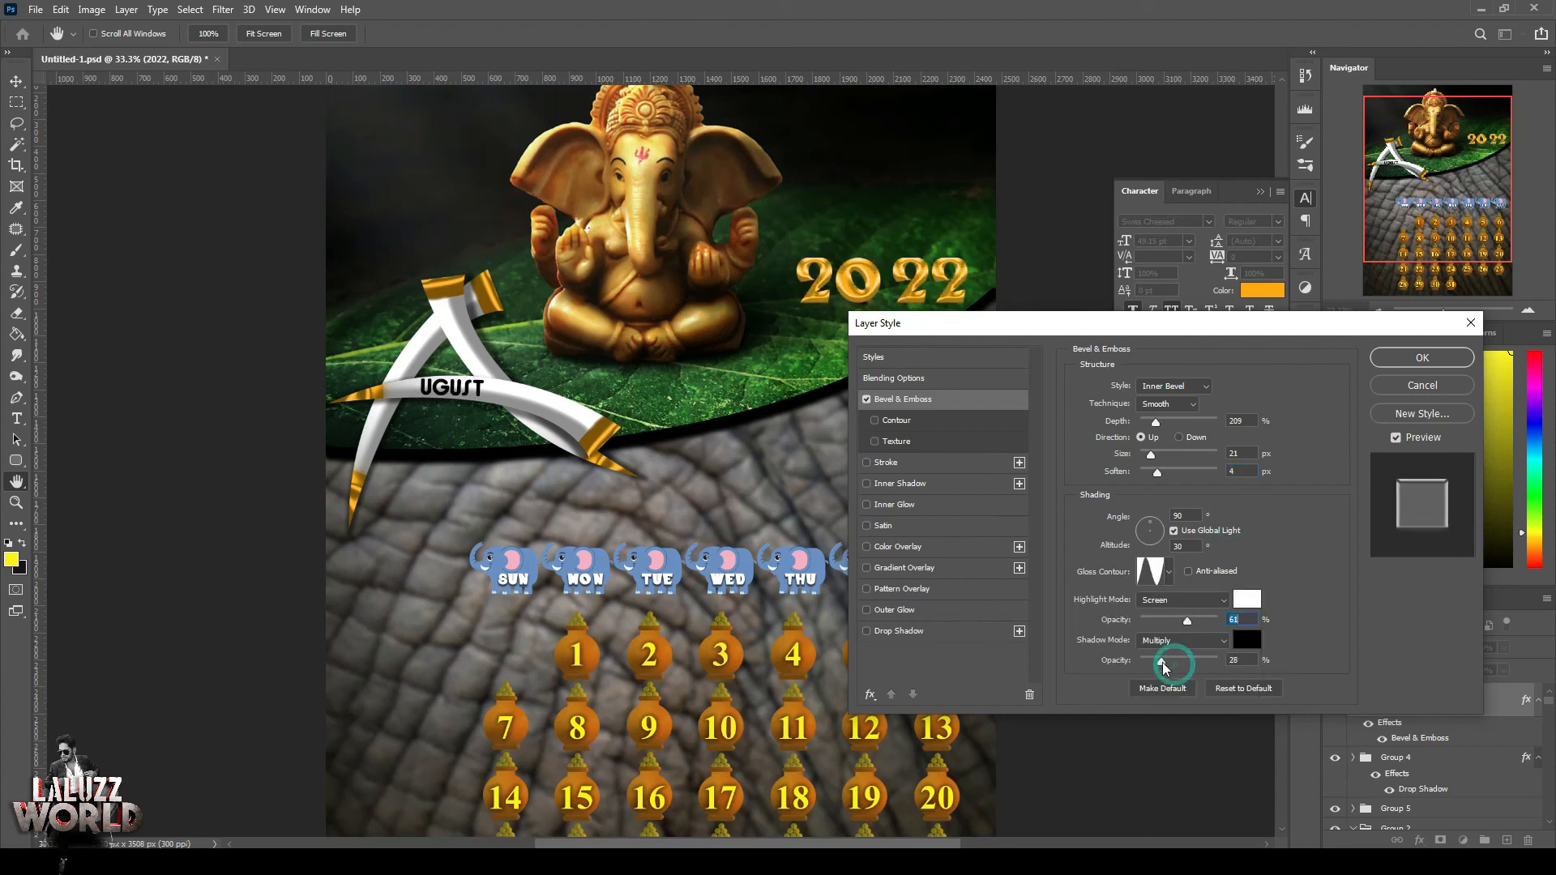
pyautogui.click(1423, 357)
# Enlarge the 2022 text to about 109% of its size and check the whole poster
pyautogui.moveTo(797, 304); pyautogui.dragTo(782, 306)
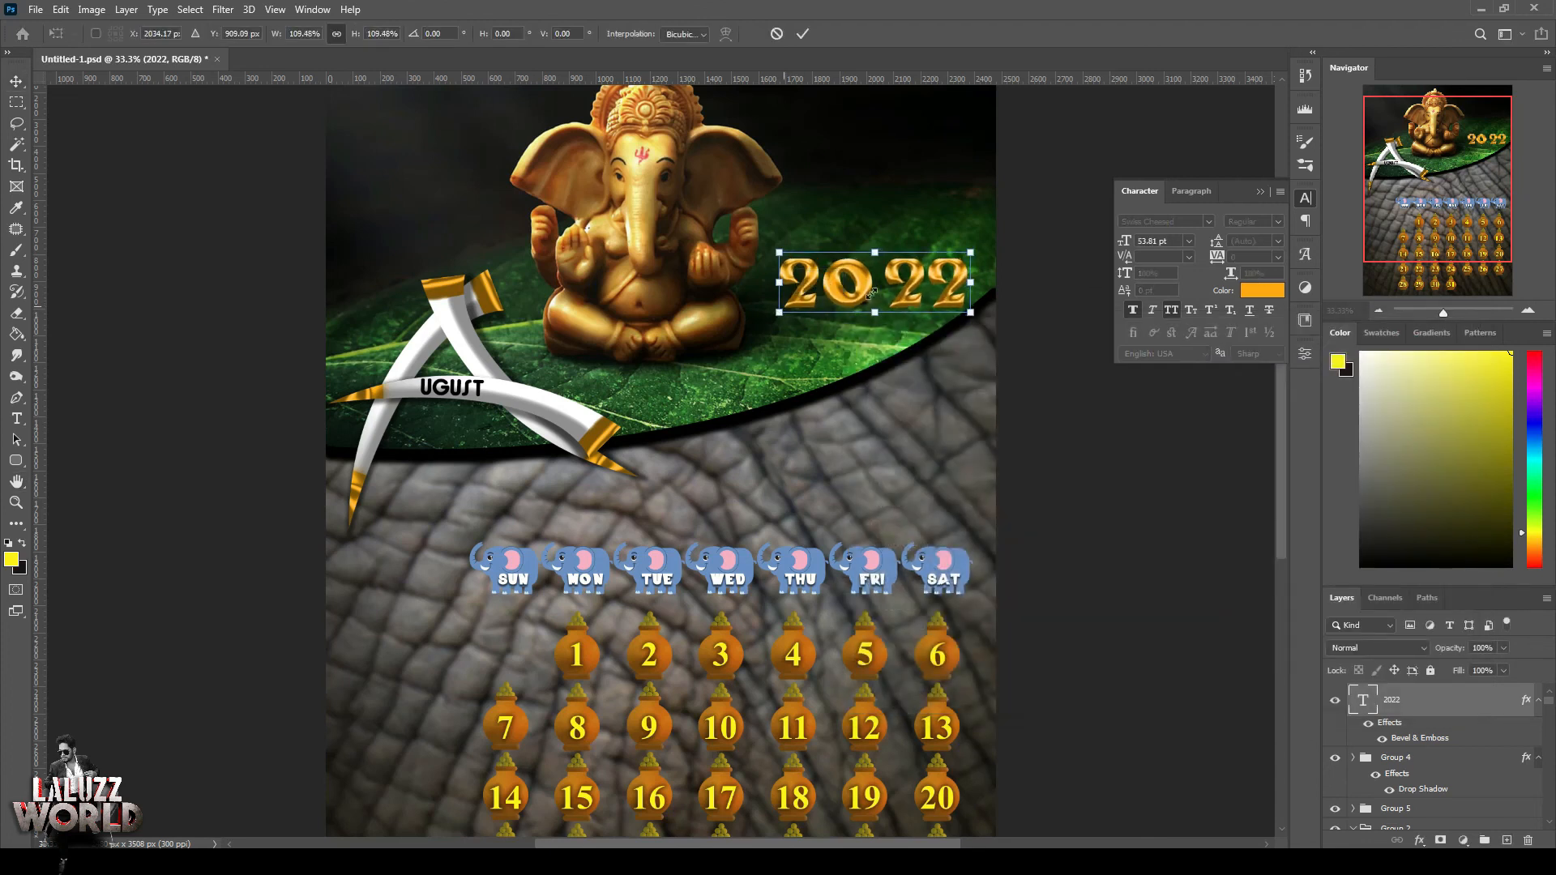
pyautogui.press('Return')
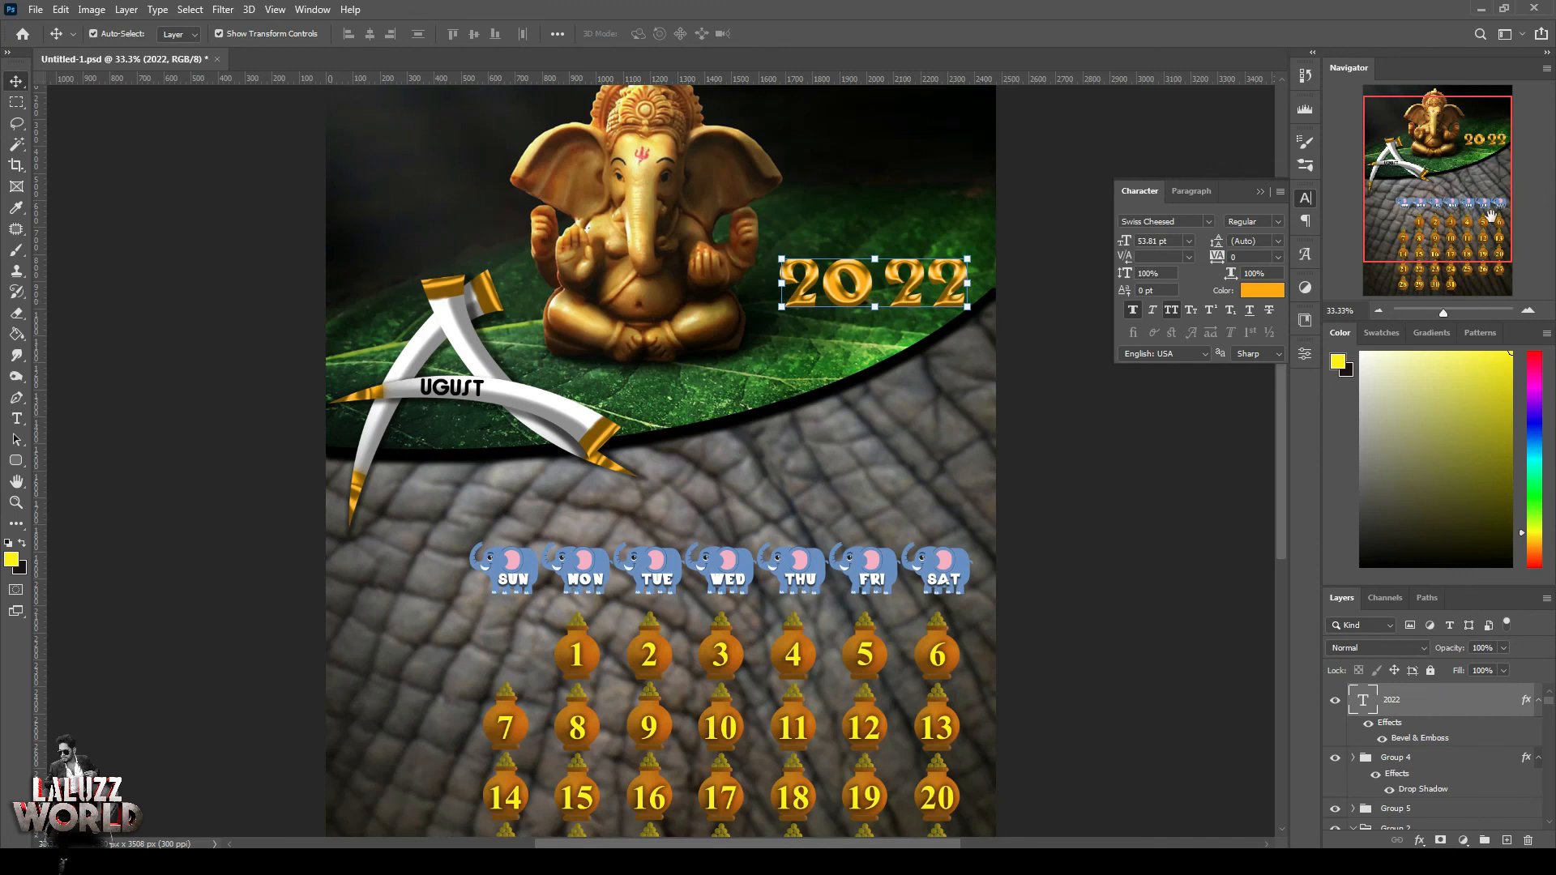
pyautogui.click(1380, 312)
pyautogui.click(1381, 311)
pyautogui.click(1134, 550)
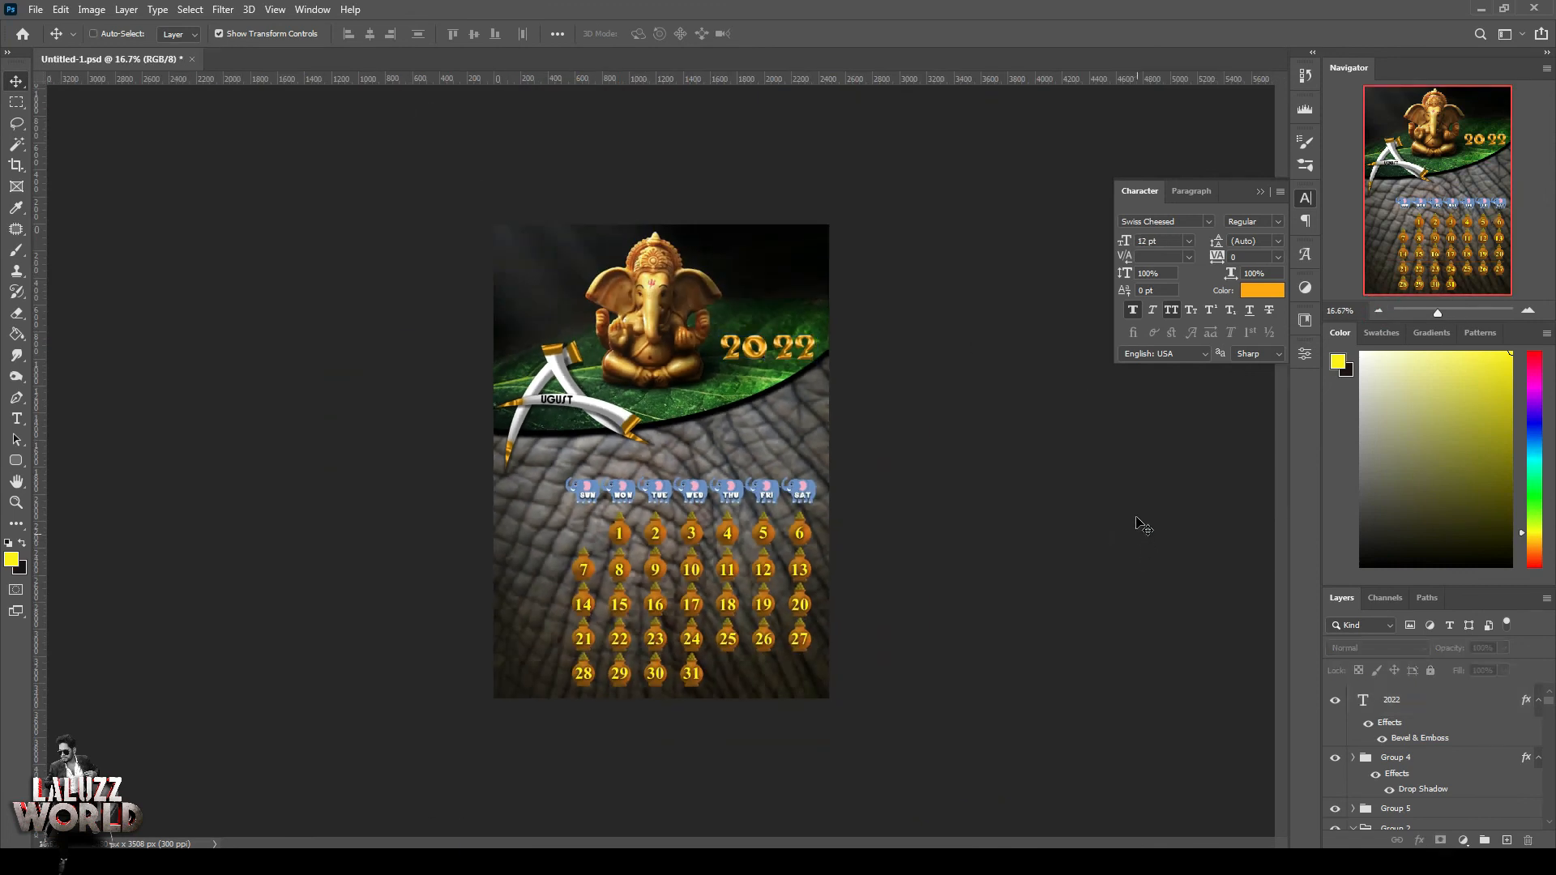
pyautogui.click(1531, 312)
pyautogui.click(1531, 312)
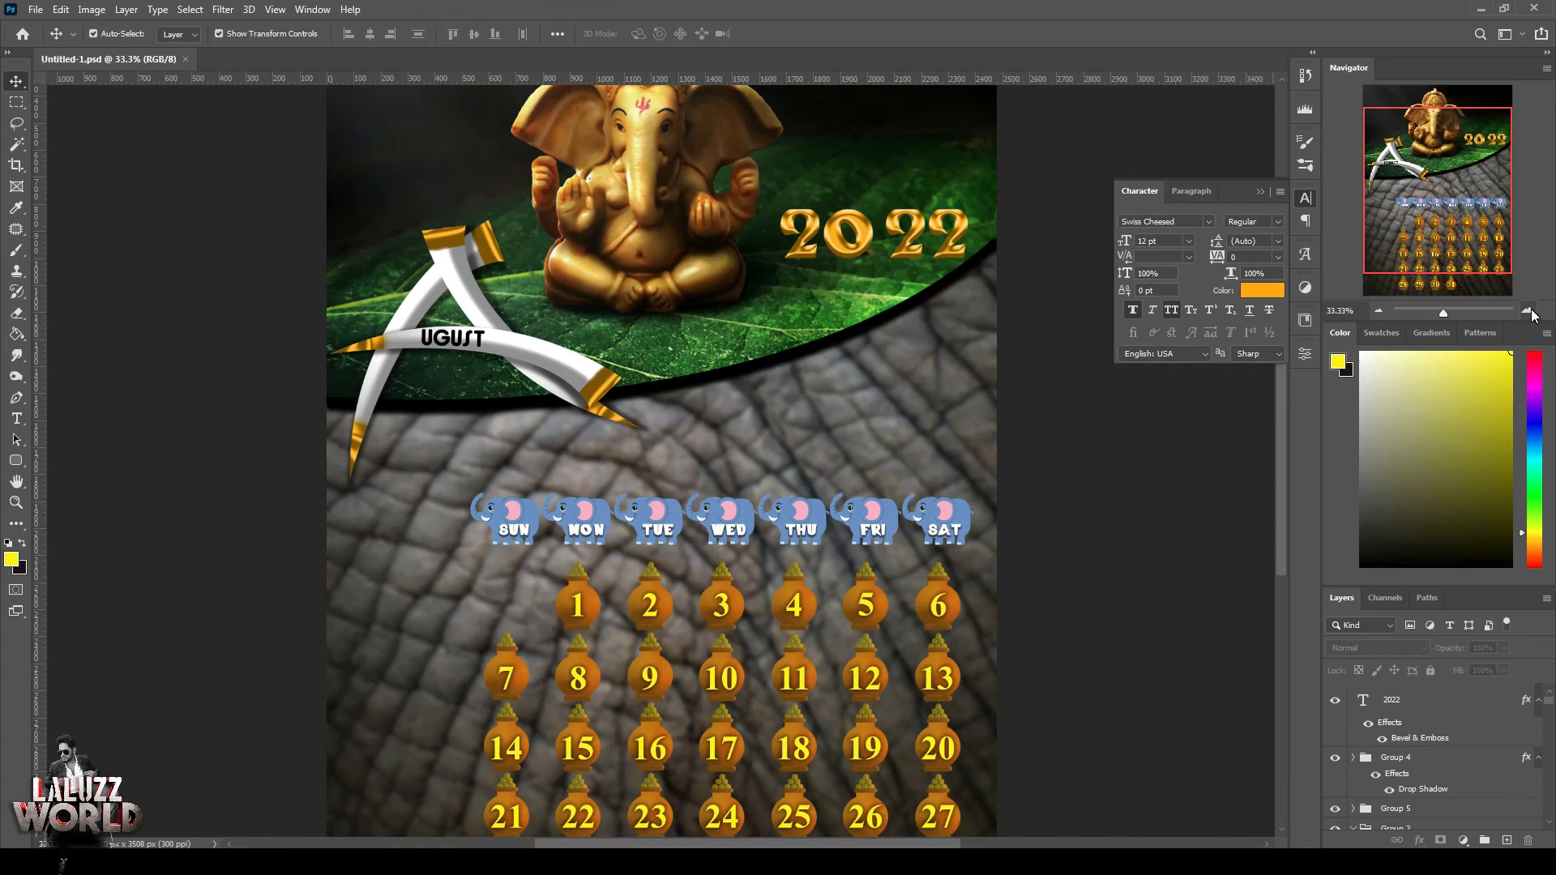
# Hide the elephant-skin background and fine-tune the vertical spacing of the pot rows starting with 28, 21 and 1
pyautogui.scroll(-3, 1119, 625)
pyautogui.click(864, 743)
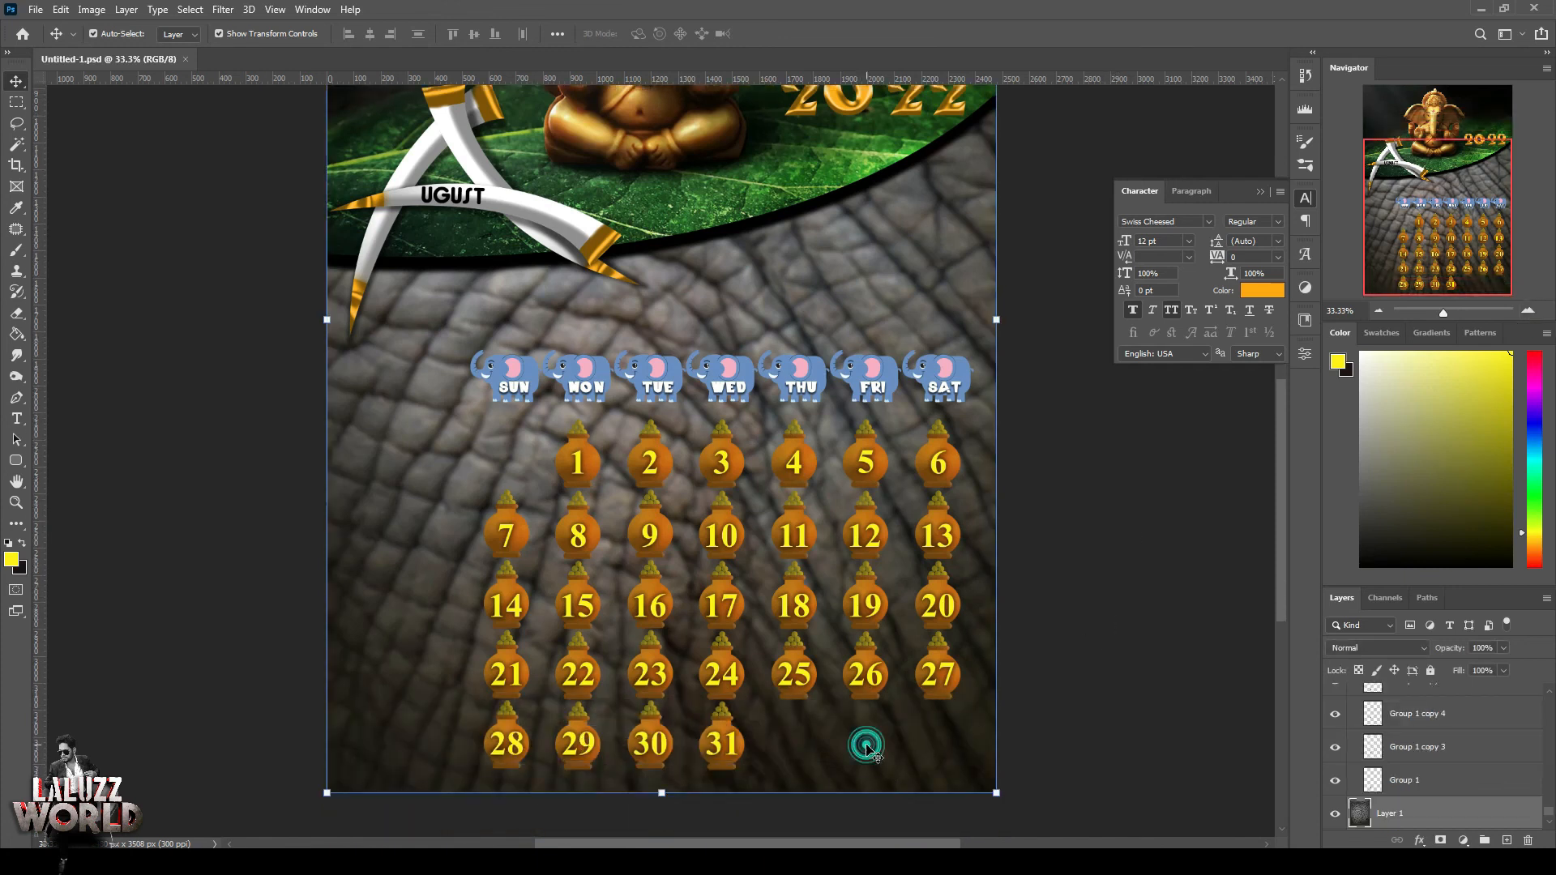
pyautogui.click(1334, 814)
pyautogui.moveTo(803, 707); pyautogui.dragTo(470, 772)
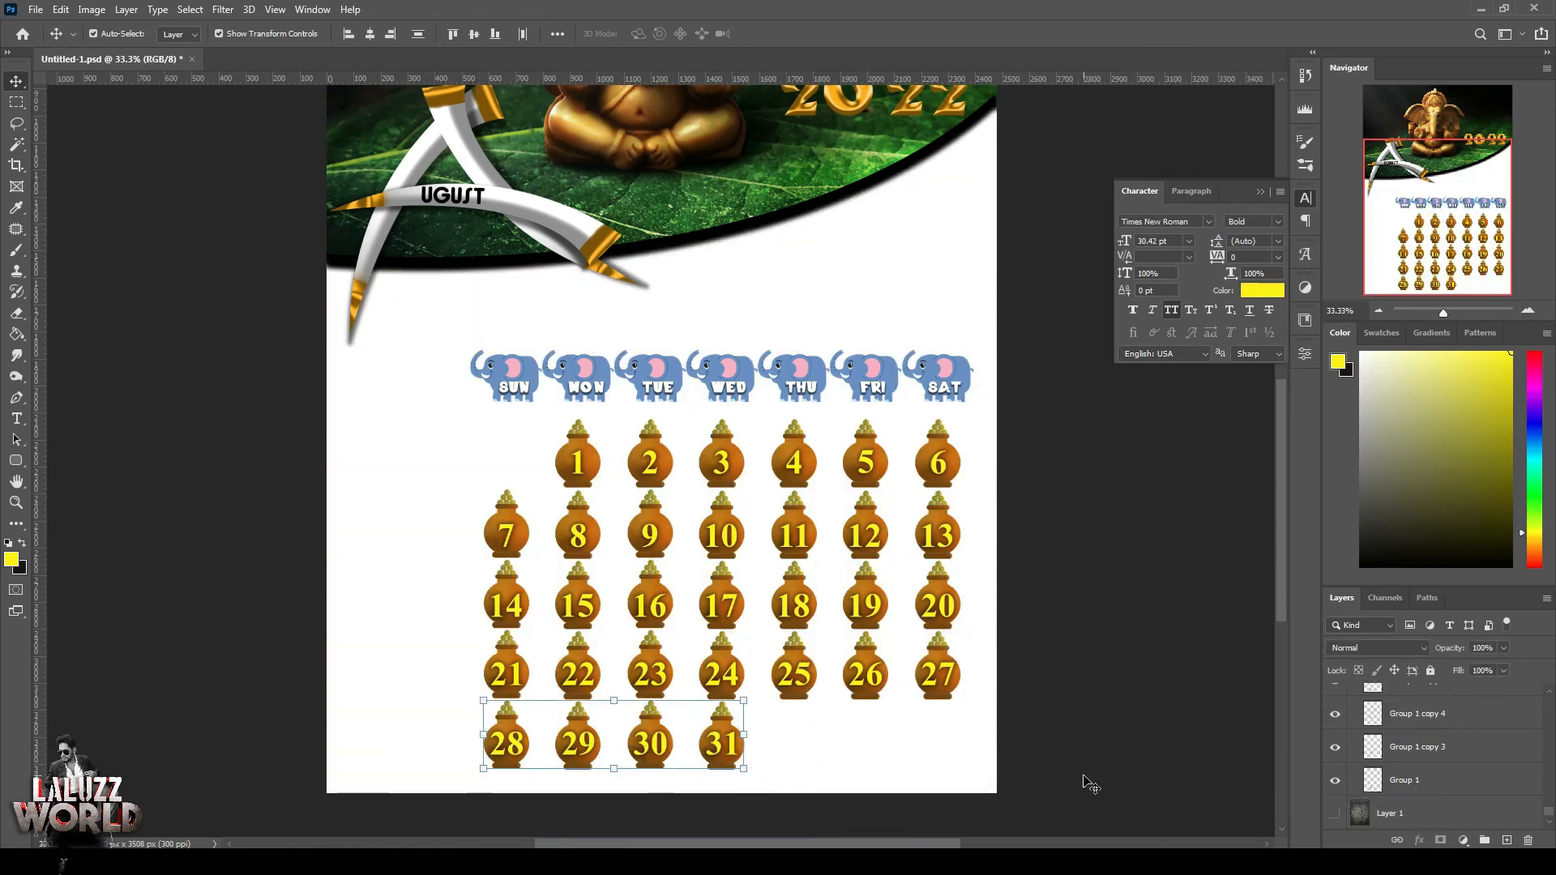
pyautogui.moveTo(1018, 663); pyautogui.dragTo(468, 642)
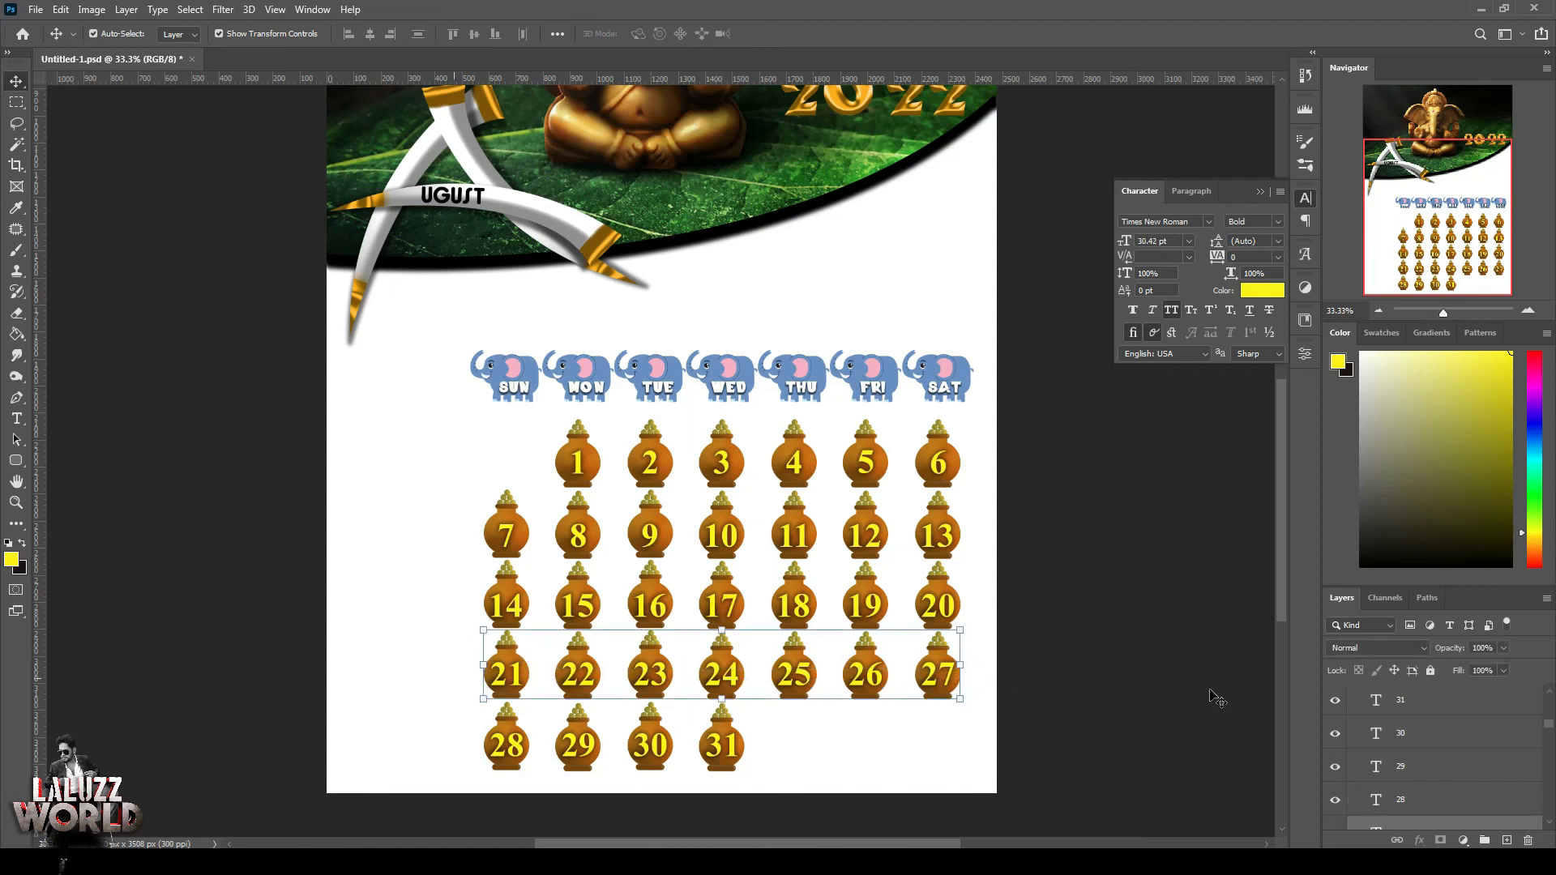
pyautogui.click(1153, 674)
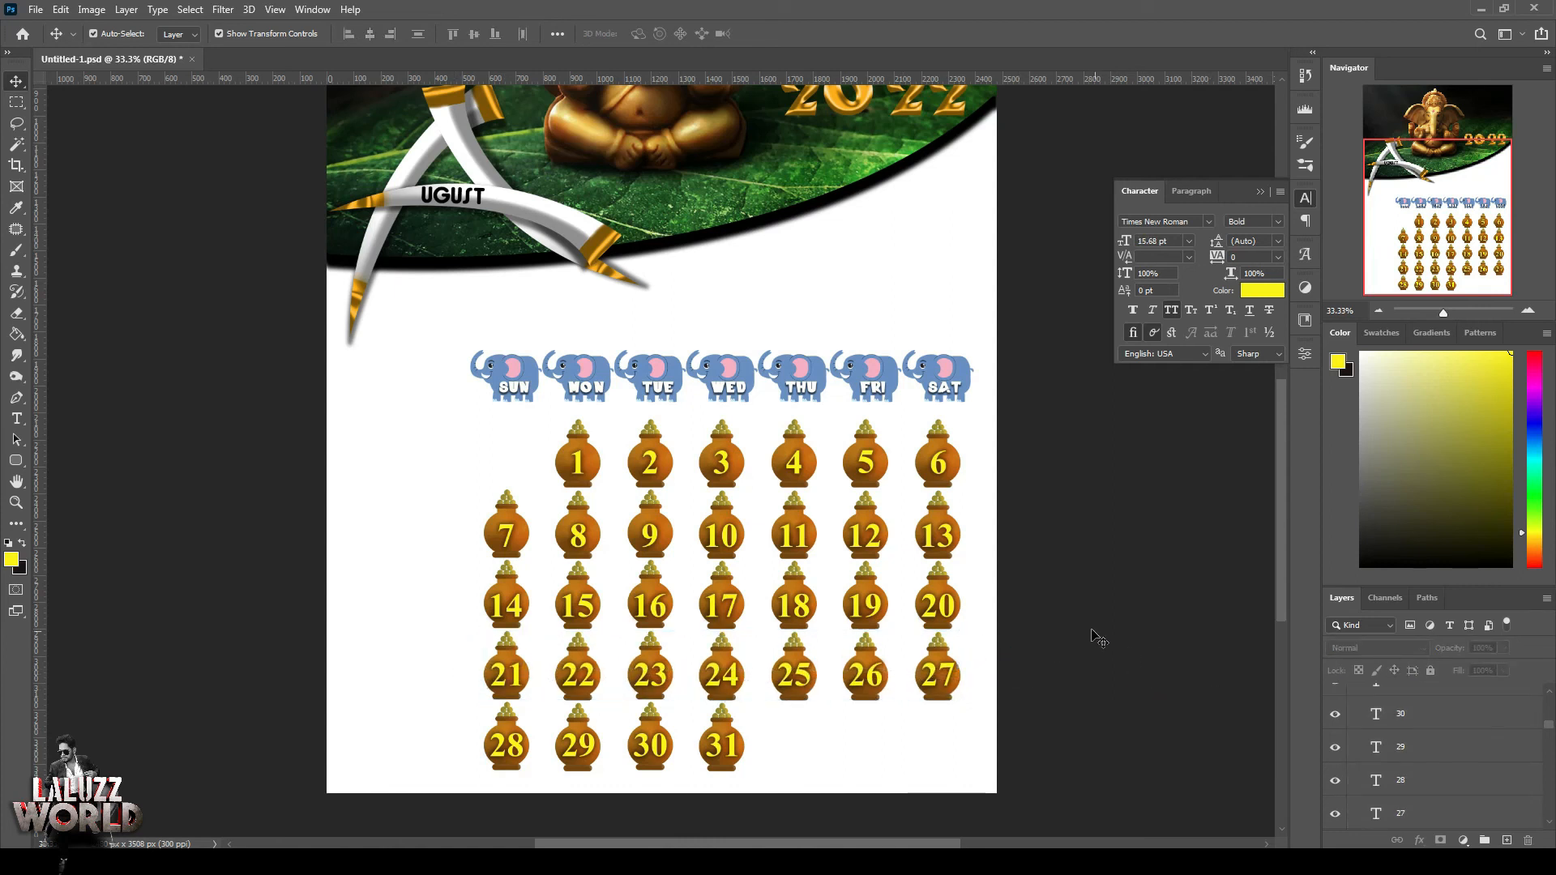
pyautogui.moveTo(1010, 465); pyautogui.dragTo(540, 448)
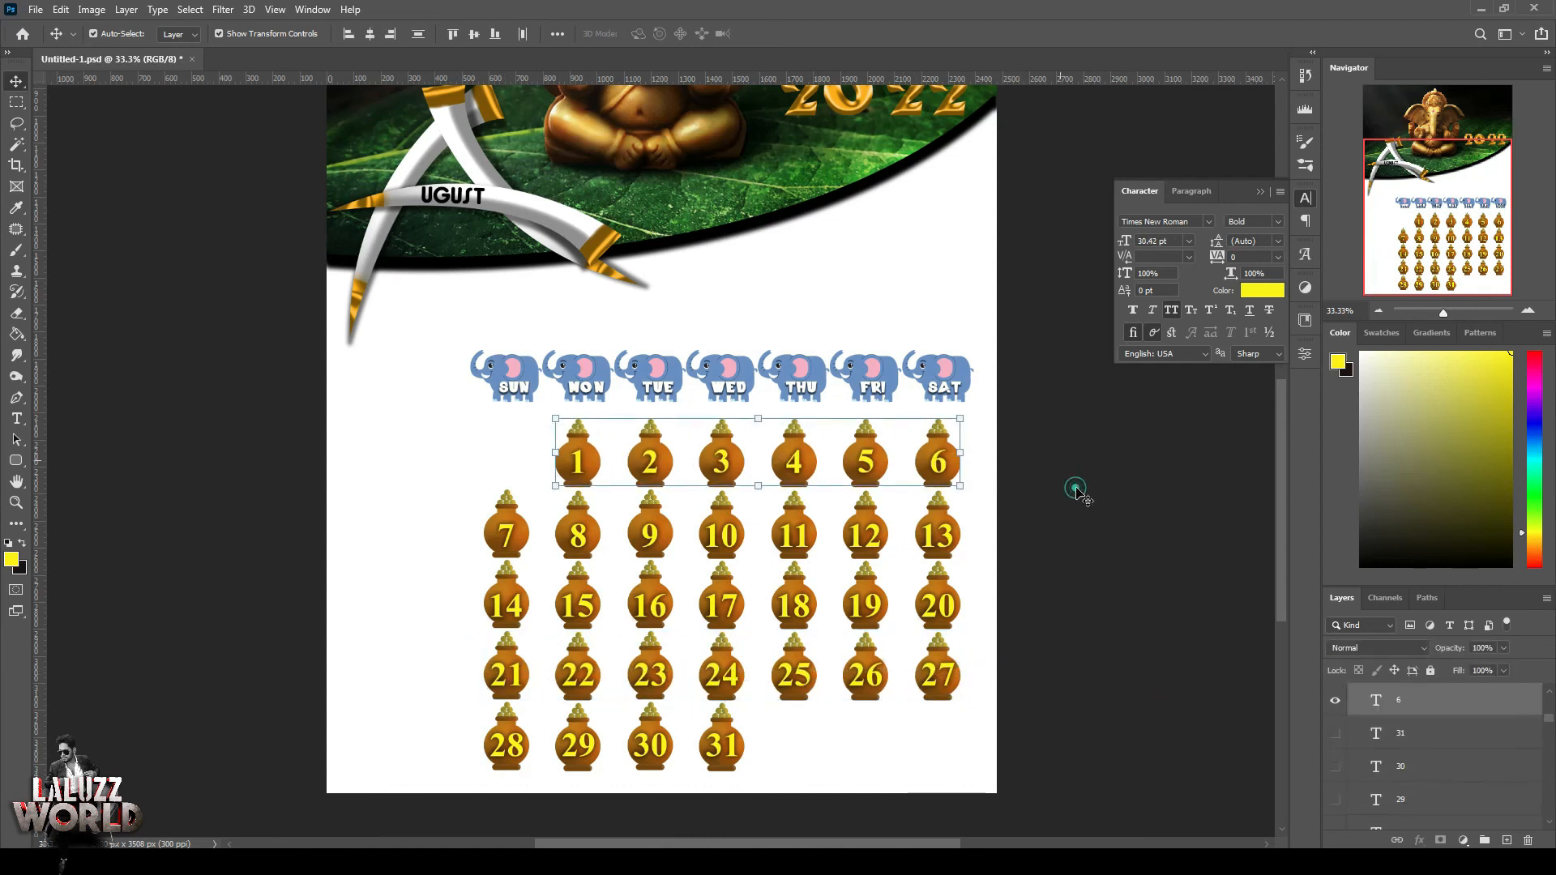
pyautogui.click(1076, 490)
# Show the elephant-skin background layer again and save the document
pyautogui.scroll(-10, 1419, 733)
pyautogui.scroll(-10, 1368, 742)
pyautogui.click(1334, 780)
pyautogui.hotkey('ctrl', 's')
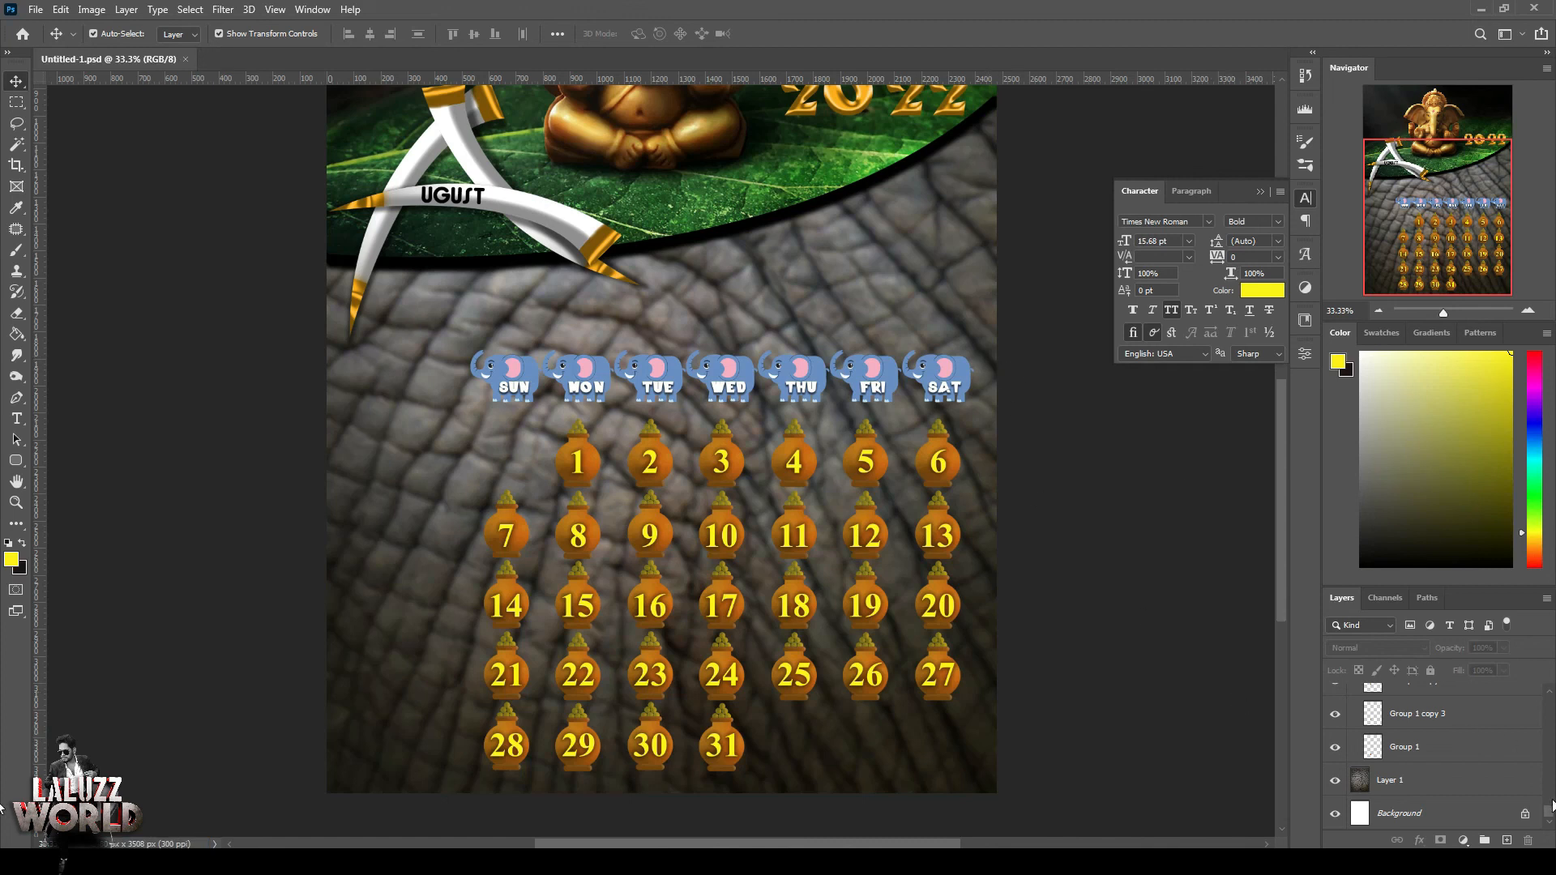
# Add a Curves adjustment clipped to the elephant group and lower the curve to darken the elephants
pyautogui.moveTo(1552, 801); pyautogui.dragTo(1555, 640)
pyautogui.click(950, 372)
pyautogui.click(1353, 767)
pyautogui.click(1464, 841)
pyautogui.click(1469, 638)
pyautogui.moveTo(1203, 499); pyautogui.dragTo(1209, 520)
pyautogui.click(1310, 352)
pyautogui.click(1206, 509)
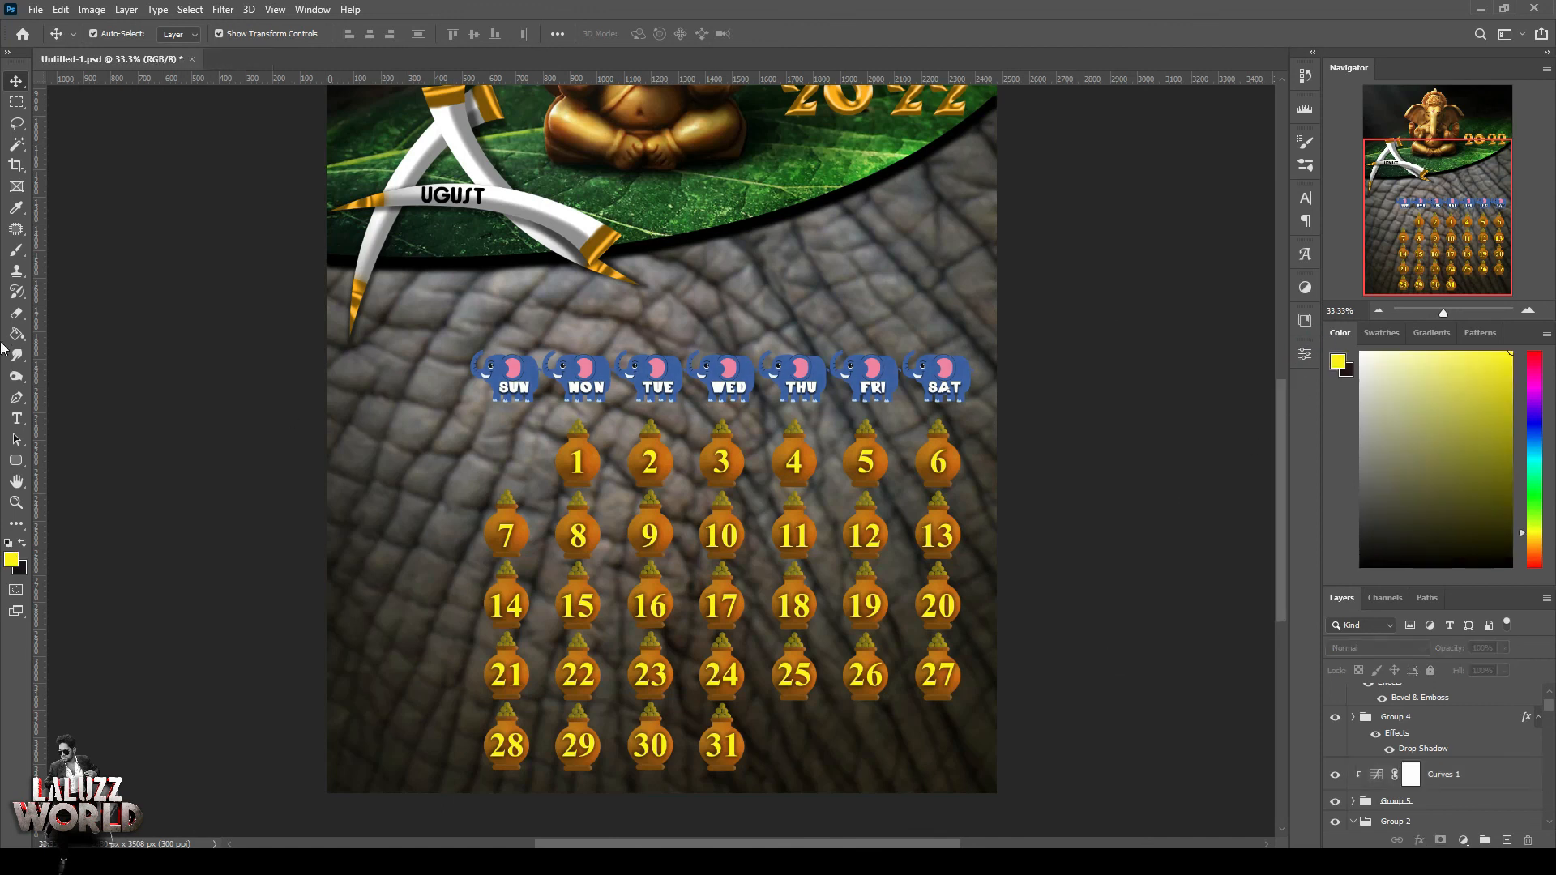
# Paint a single soft black brush spot on a new layer over the background near the SUN elephant
pyautogui.click(17, 249)
pyautogui.click(1469, 780)
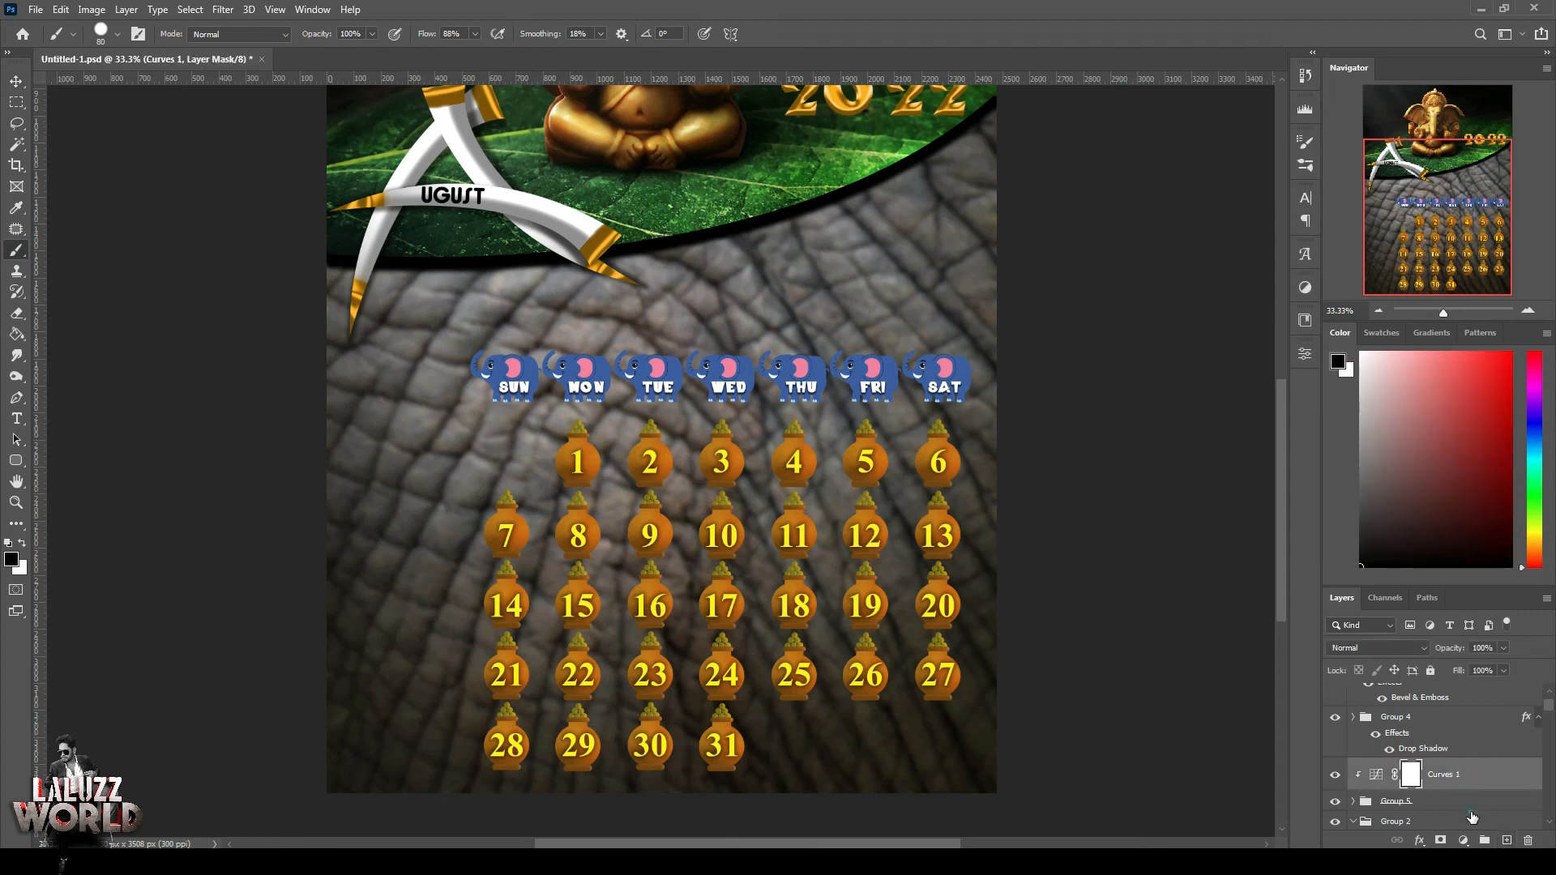
pyautogui.click(1459, 832)
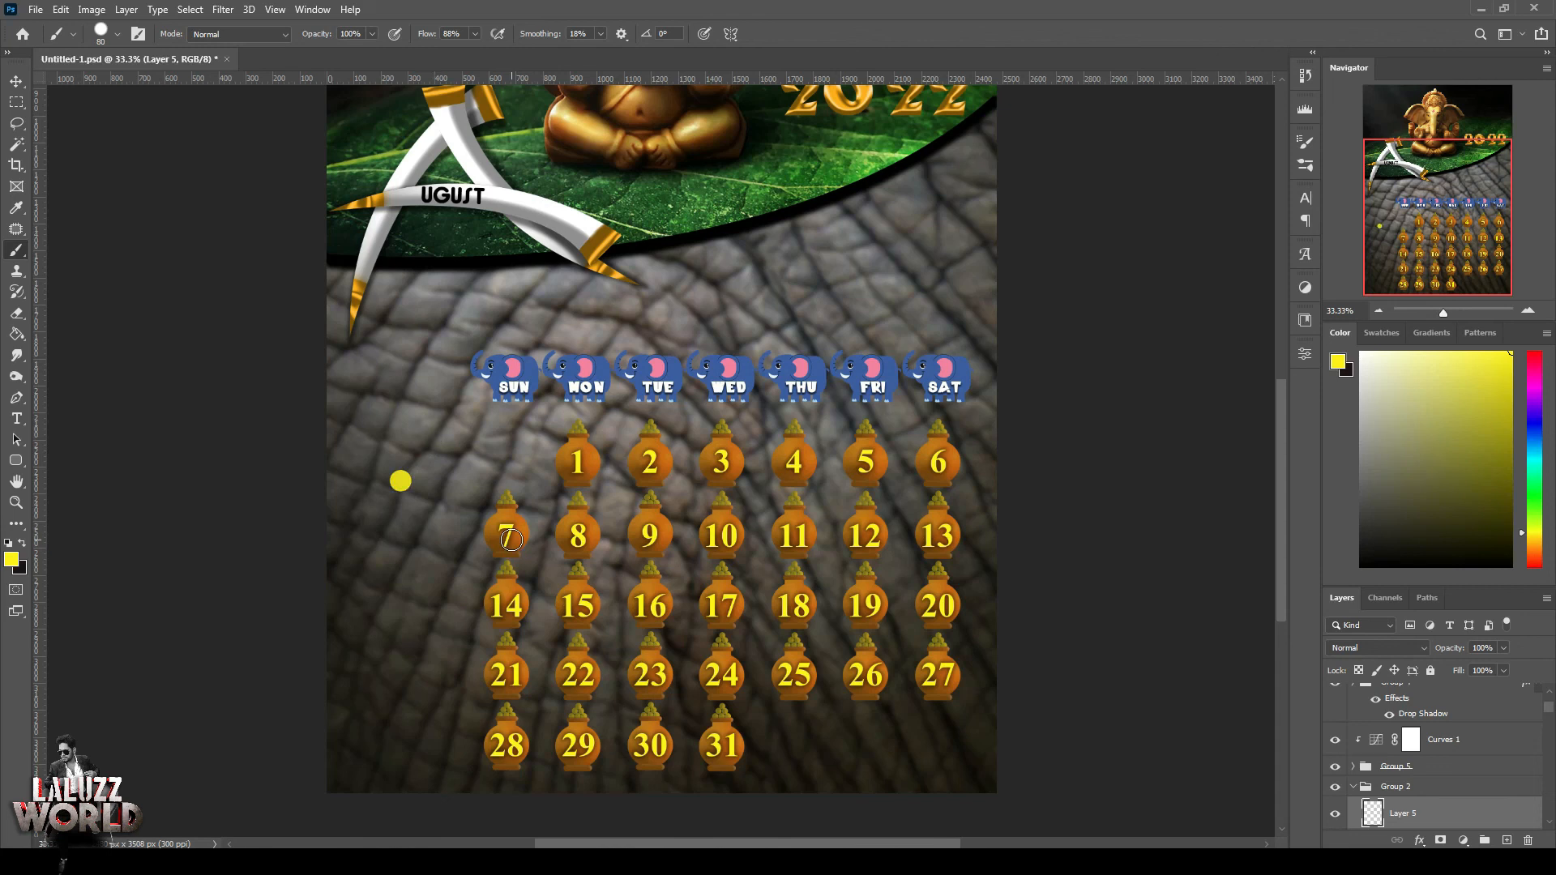
pyautogui.click(24, 543)
pyautogui.click(118, 34)
pyautogui.click(132, 246)
pyautogui.click(417, 448)
# Flatten the black spot into a thin, wide shadow and place it beneath the SUN elephant's feet
pyautogui.click(23, 78)
pyautogui.moveTo(418, 431); pyautogui.dragTo(523, 405)
pyautogui.click(802, 33)
pyautogui.click(1485, 841)
pyautogui.scroll(-2, 1420, 736)
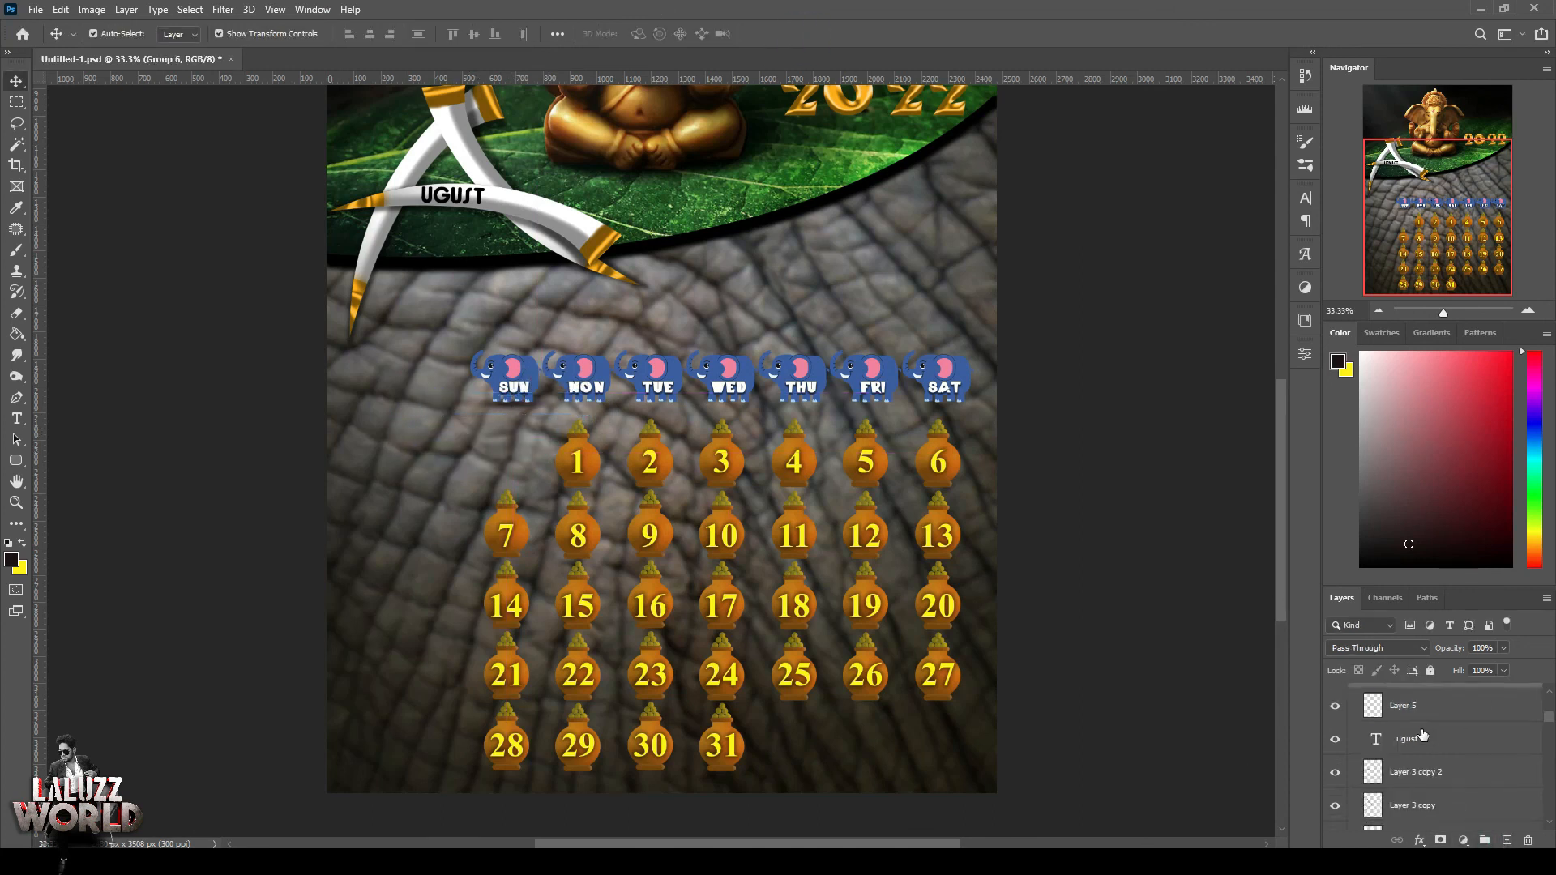
pyautogui.scroll(2, 1421, 762)
pyautogui.scroll(-1, 1420, 794)
pyautogui.moveTo(1423, 776); pyautogui.dragTo(1457, 716)
pyautogui.rightClick(1457, 717)
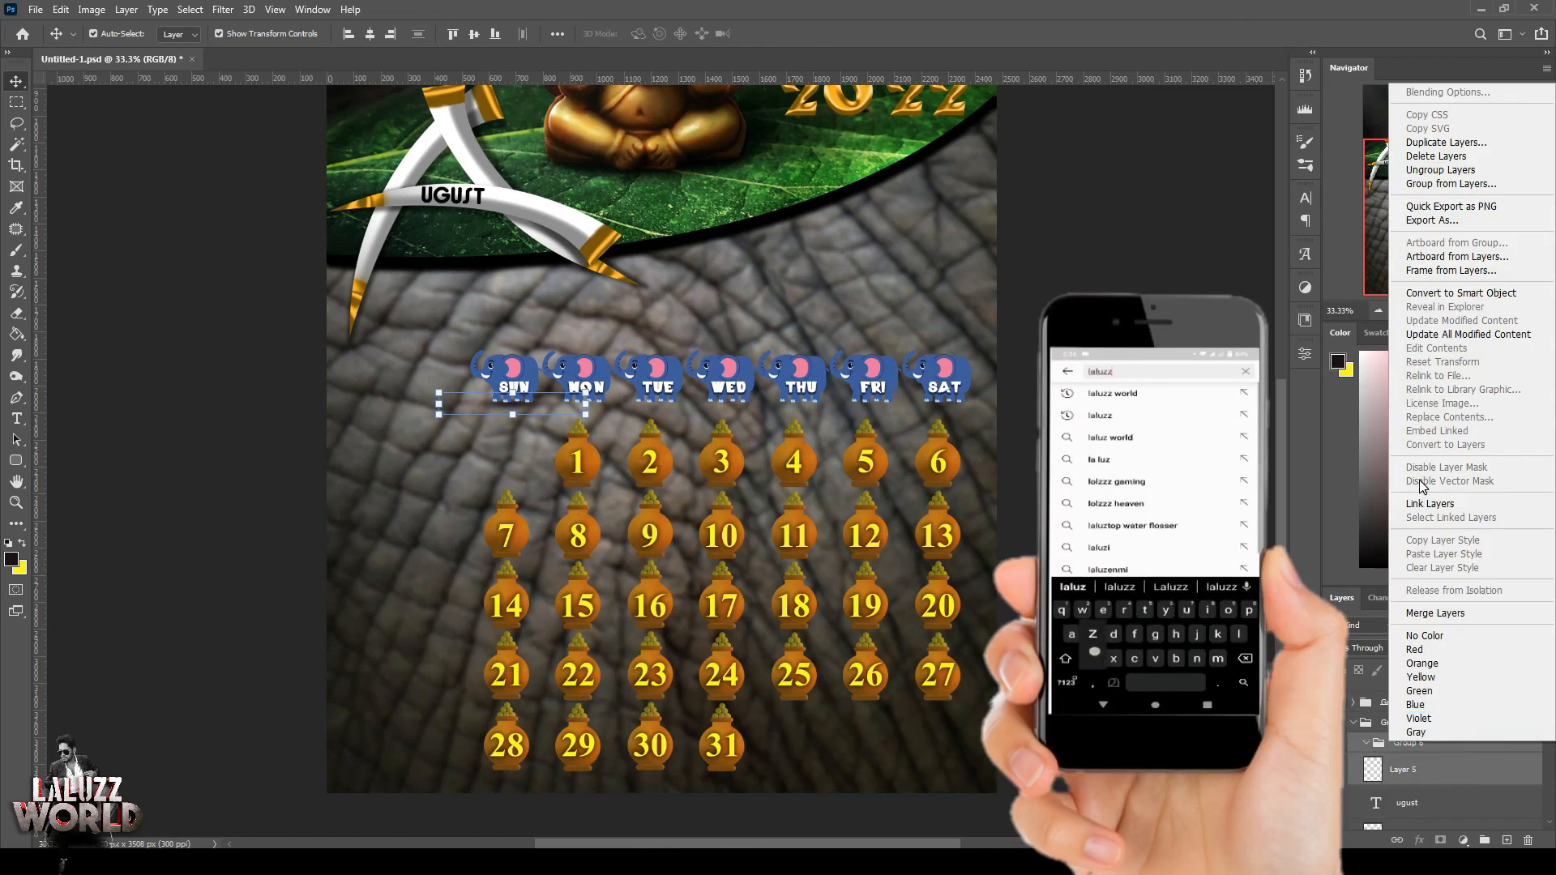
pyautogui.click(1459, 181)
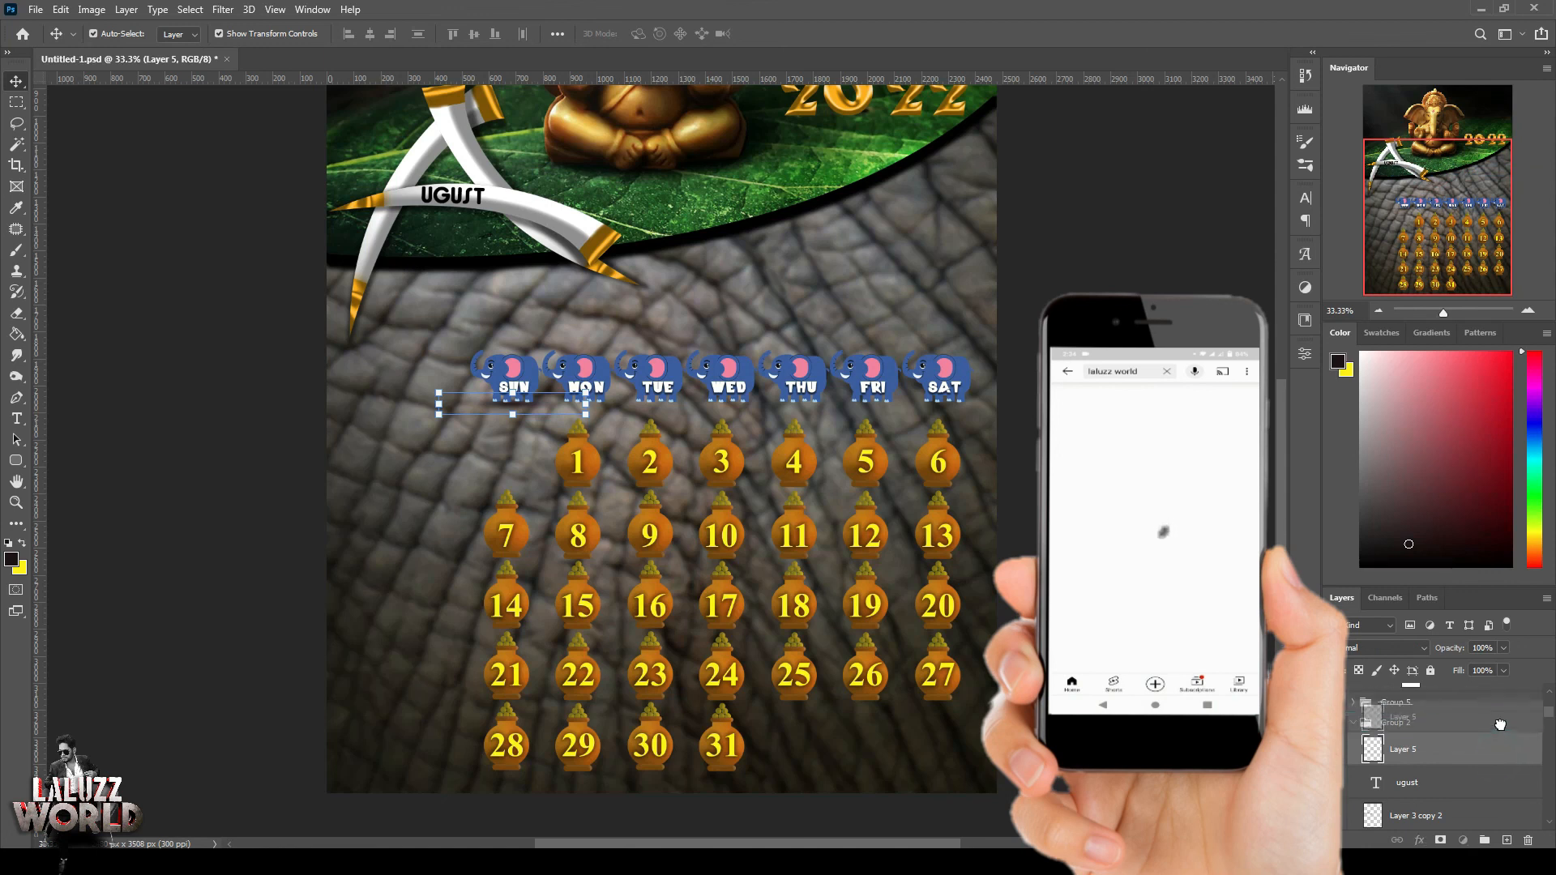
# Move the shadow layer out of the title group and put it in its own group directly below the elephant group
pyautogui.rightClick(1431, 745)
pyautogui.moveTo(1427, 757); pyautogui.dragTo(1462, 714)
pyautogui.hotkey('ctrl', 'g')
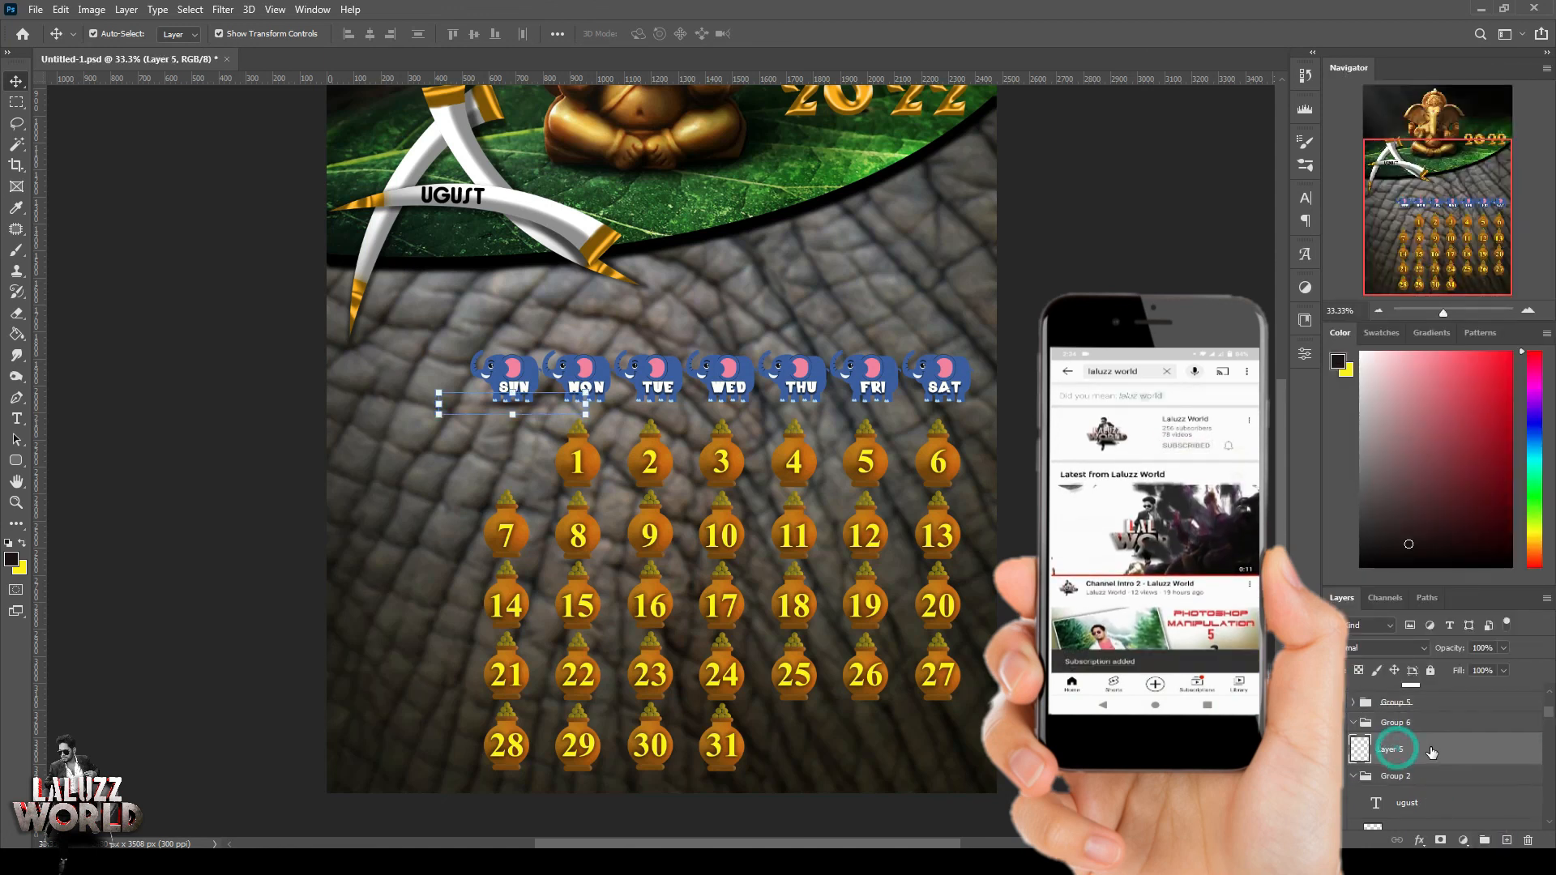
# Duplicate the shadow six times, placing one copy beneath each elephant from MON to SAT
pyautogui.click(1529, 315)
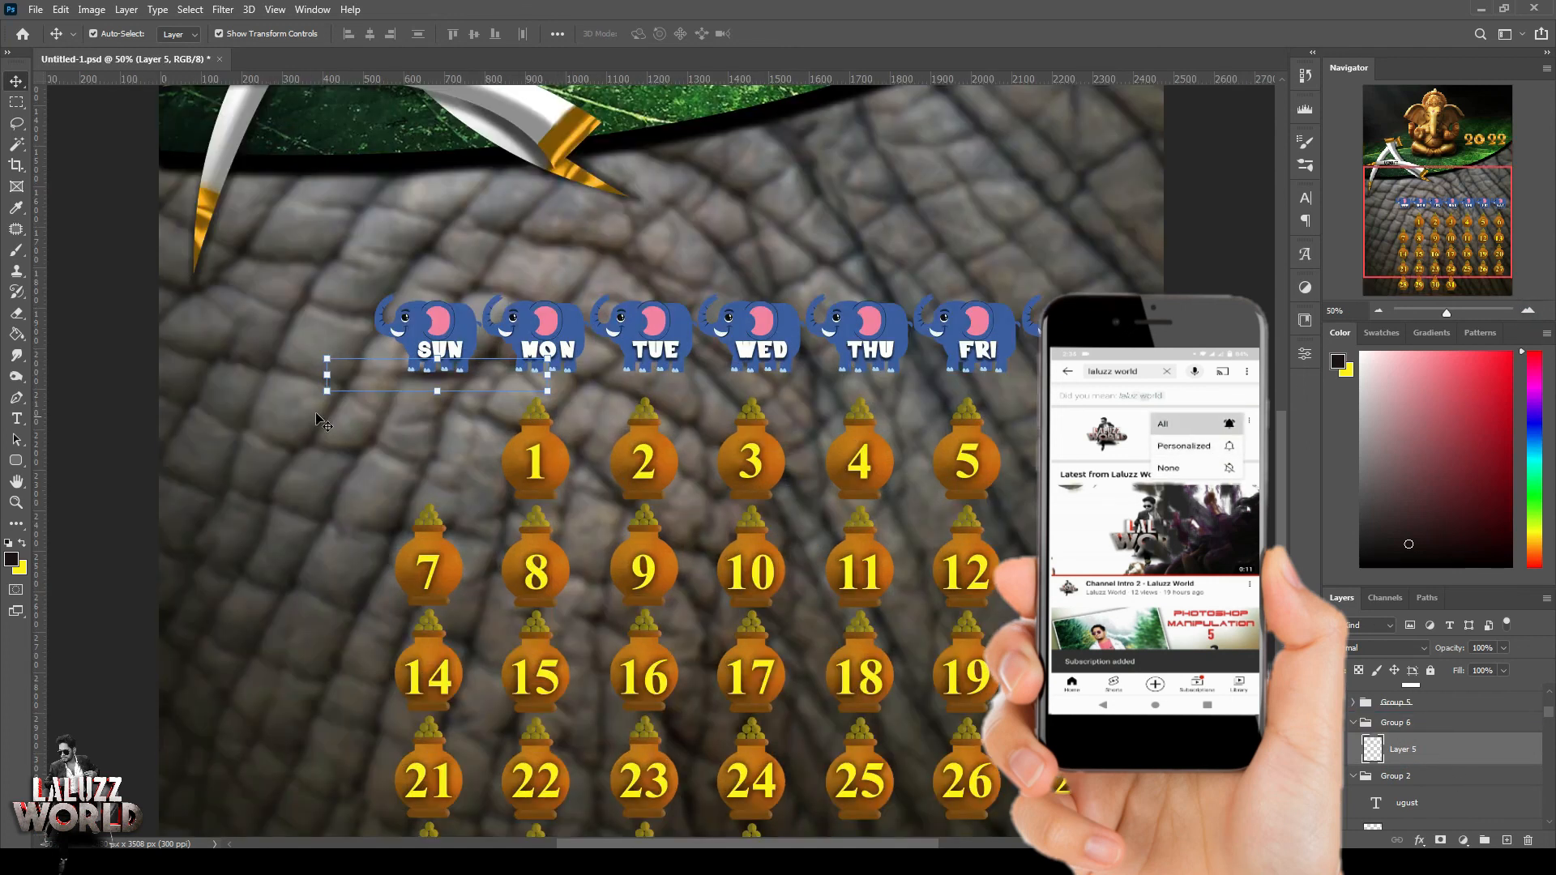
pyautogui.moveTo(438, 377); pyautogui.dragTo(535, 381)
pyautogui.moveTo(535, 381); pyautogui.dragTo(984, 382)
pyautogui.moveTo(984, 381); pyautogui.dragTo(1080, 382)
pyautogui.click(1211, 450)
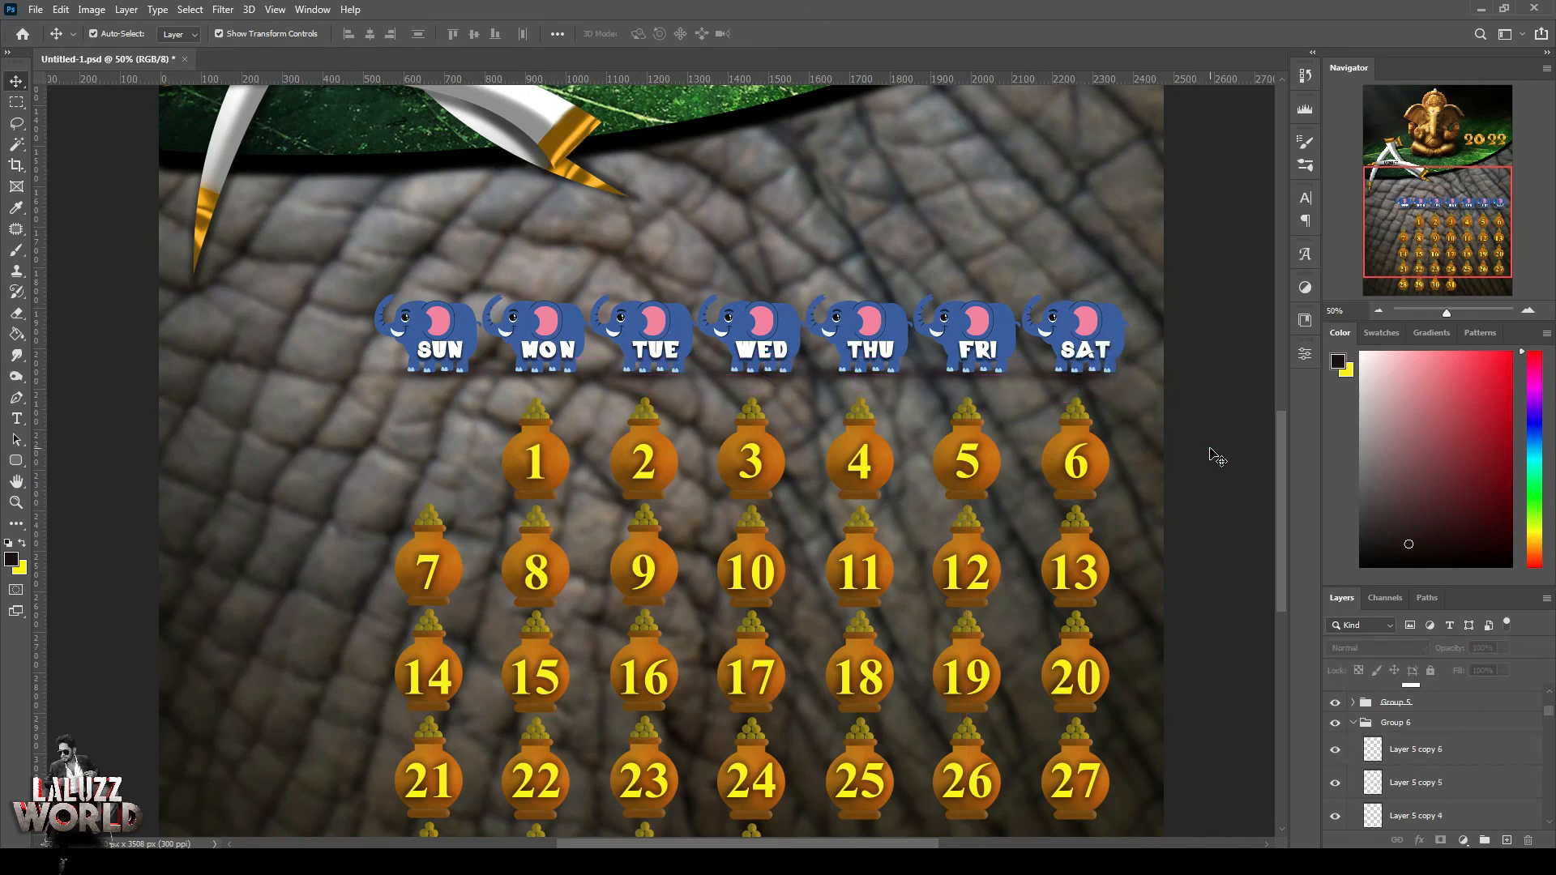
# Collapse the shadow group and save the document
pyautogui.click(1352, 722)
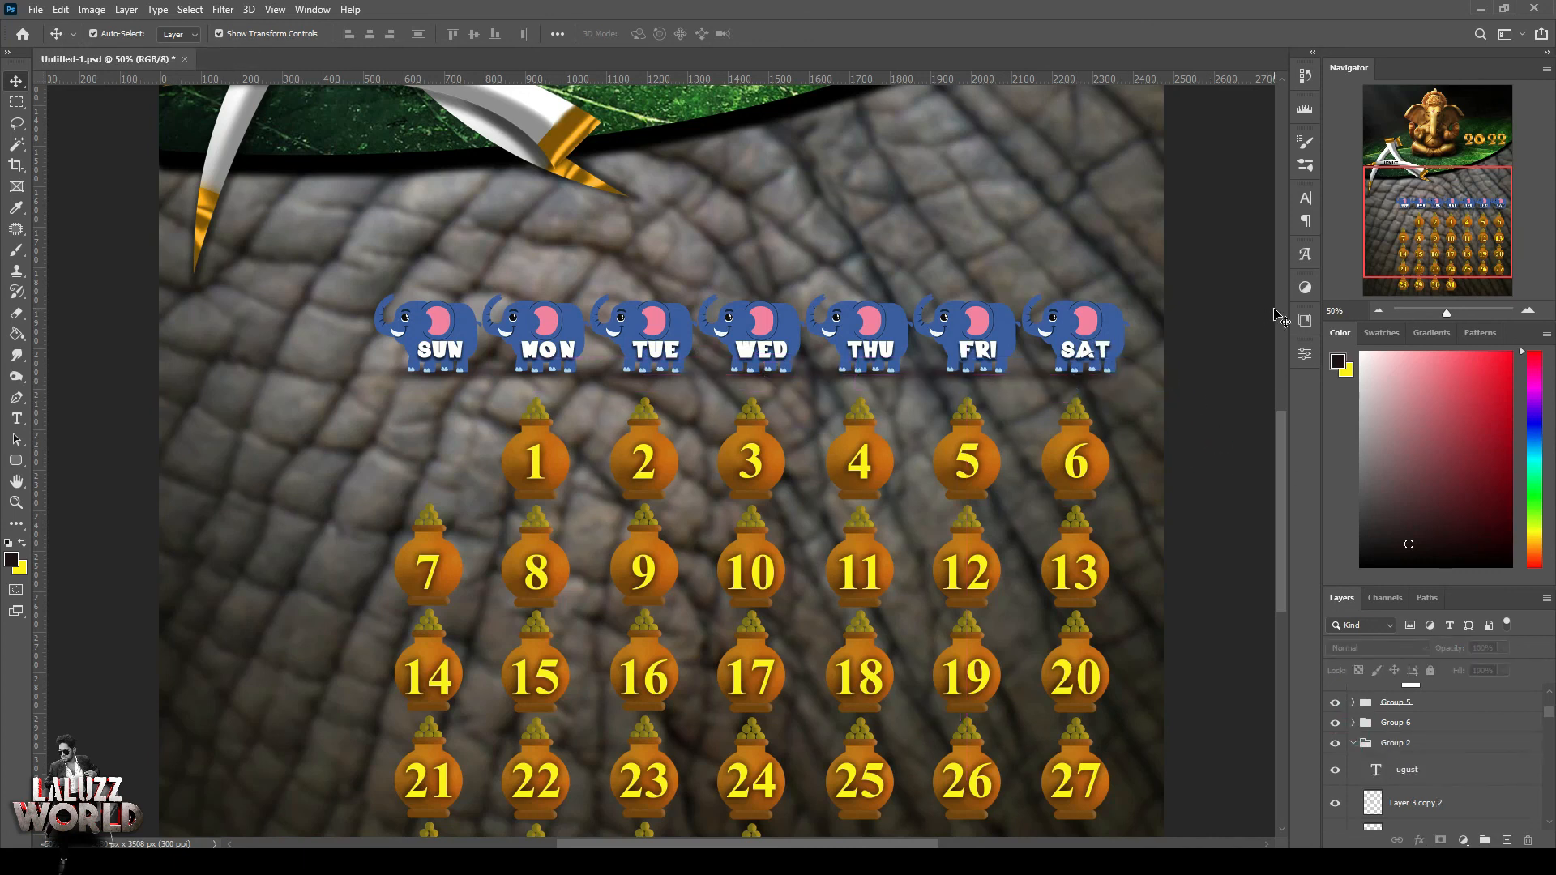
pyautogui.click(1379, 311)
pyautogui.click(1378, 311)
pyautogui.hotkey('ctrl', 's')
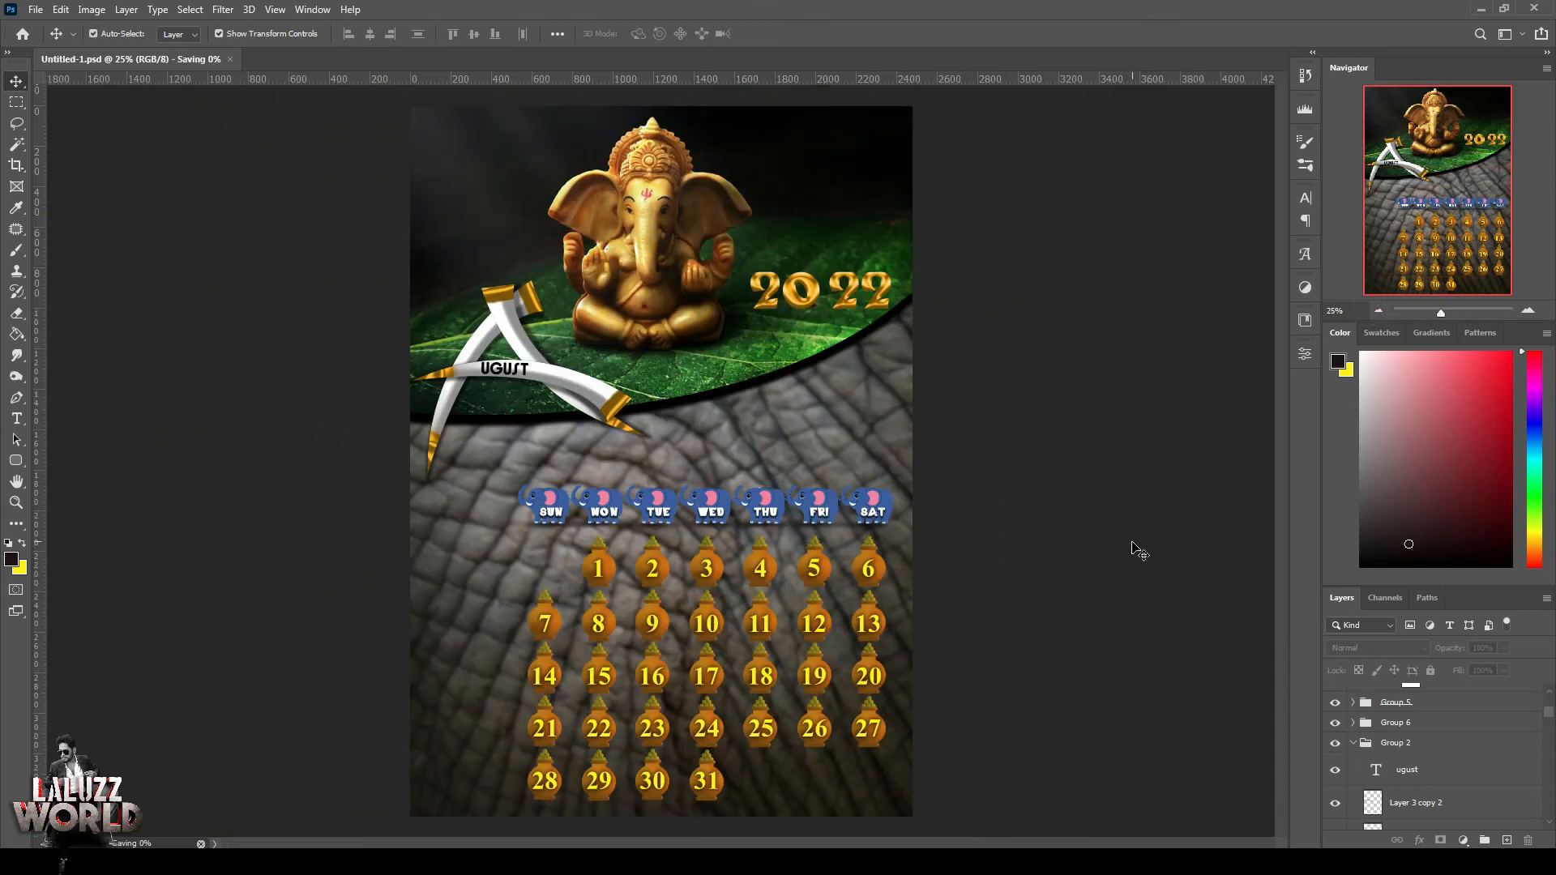